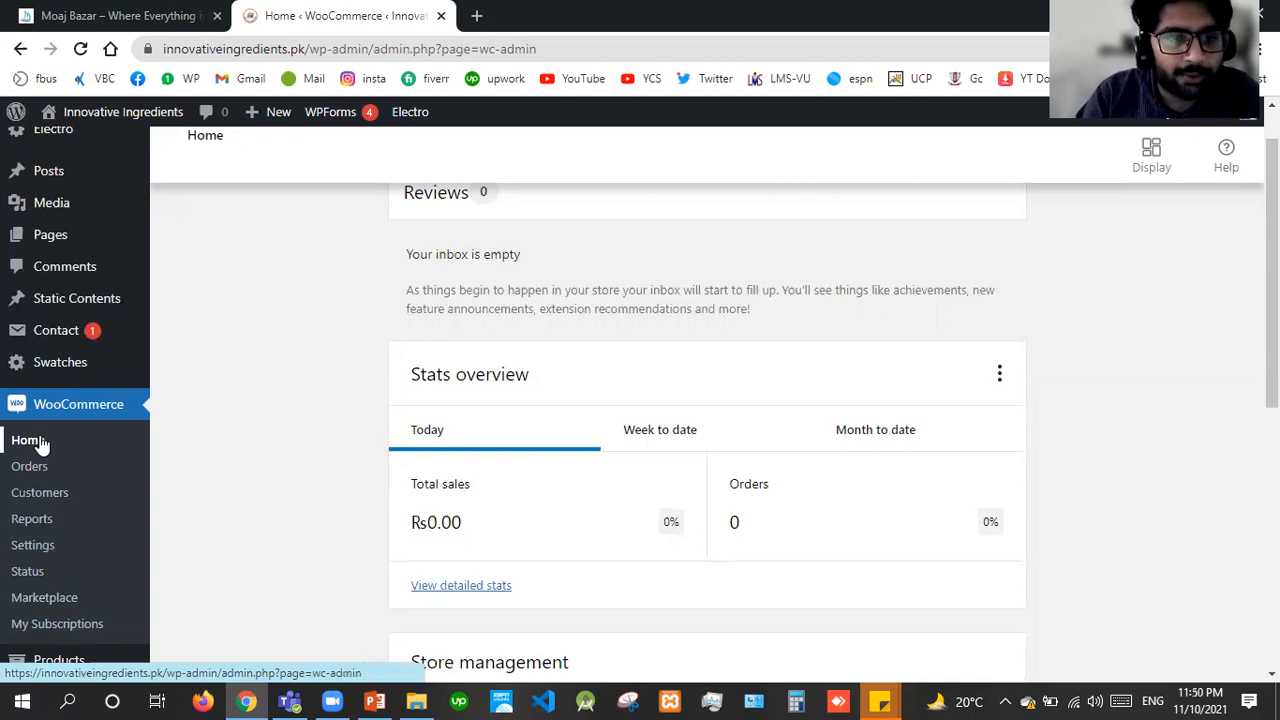
Review the WooCommerce home page's stats and store management sections, and view the orders list.
scroll(1272, 250, "up", 1)
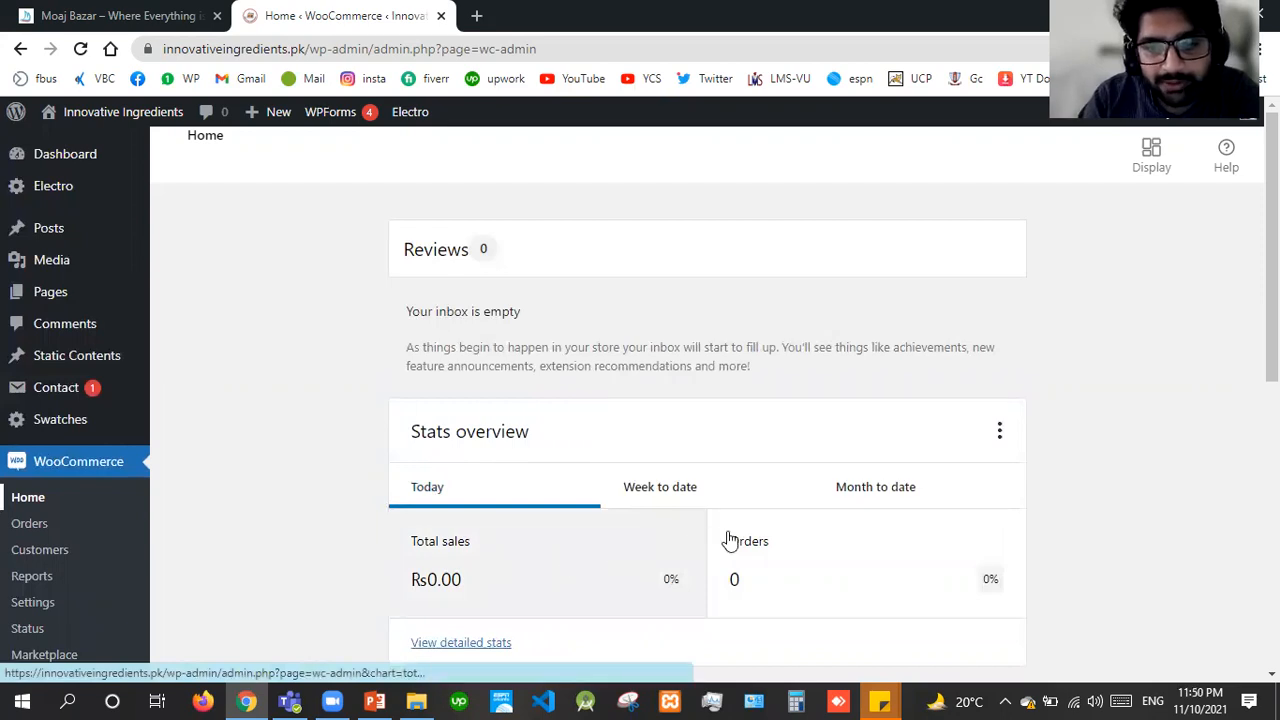
scroll(640, 404, "down", 4)
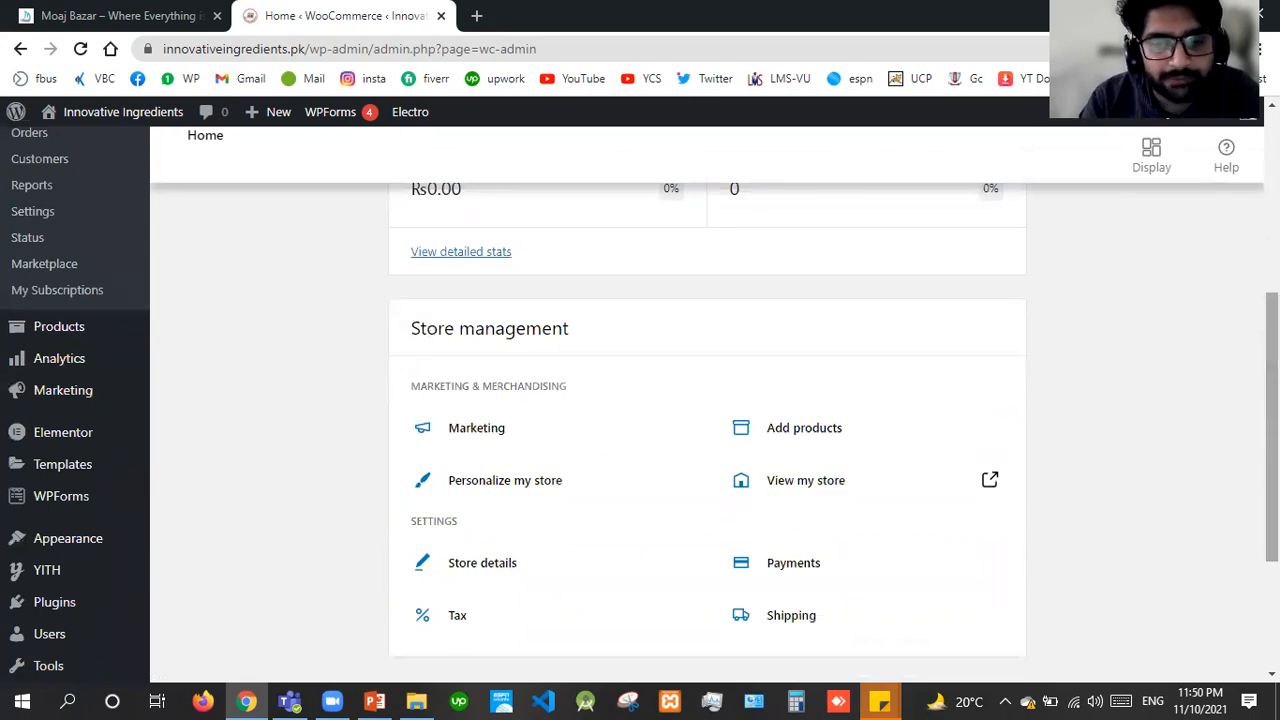
scroll(640, 404, "down", 3)
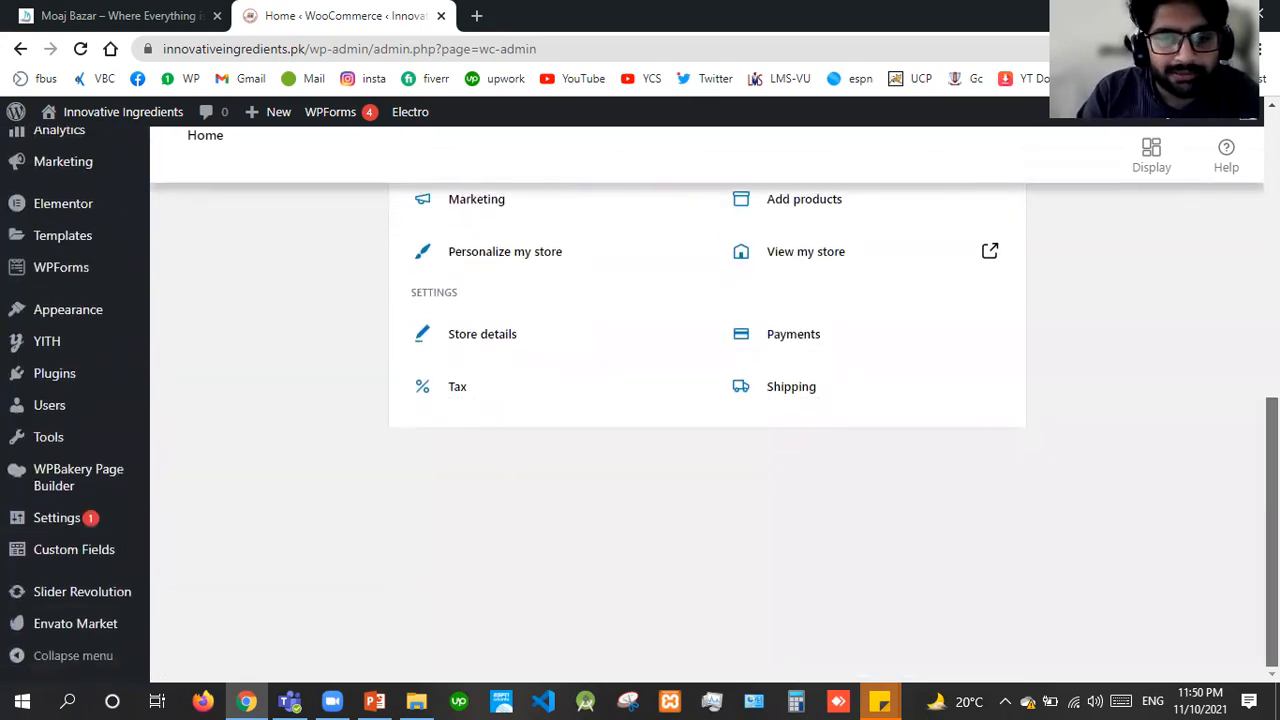
scroll(587, 452, "up", 4)
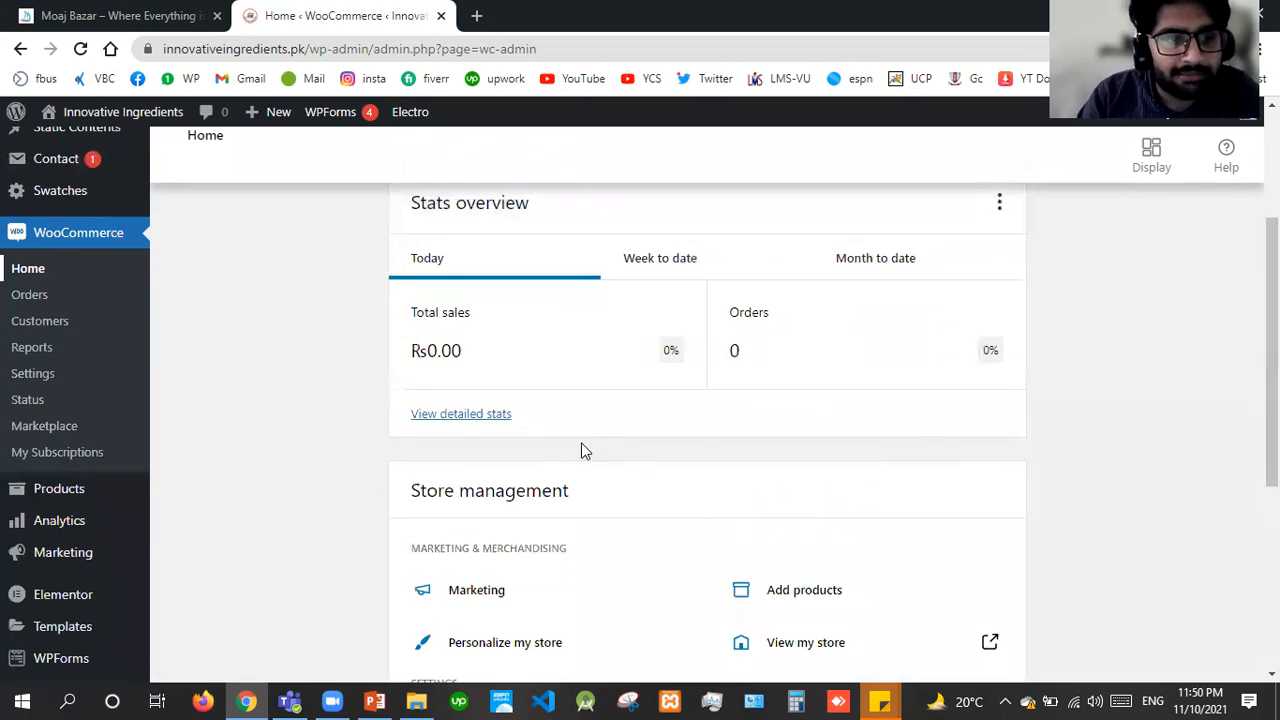
left_click(41, 294)
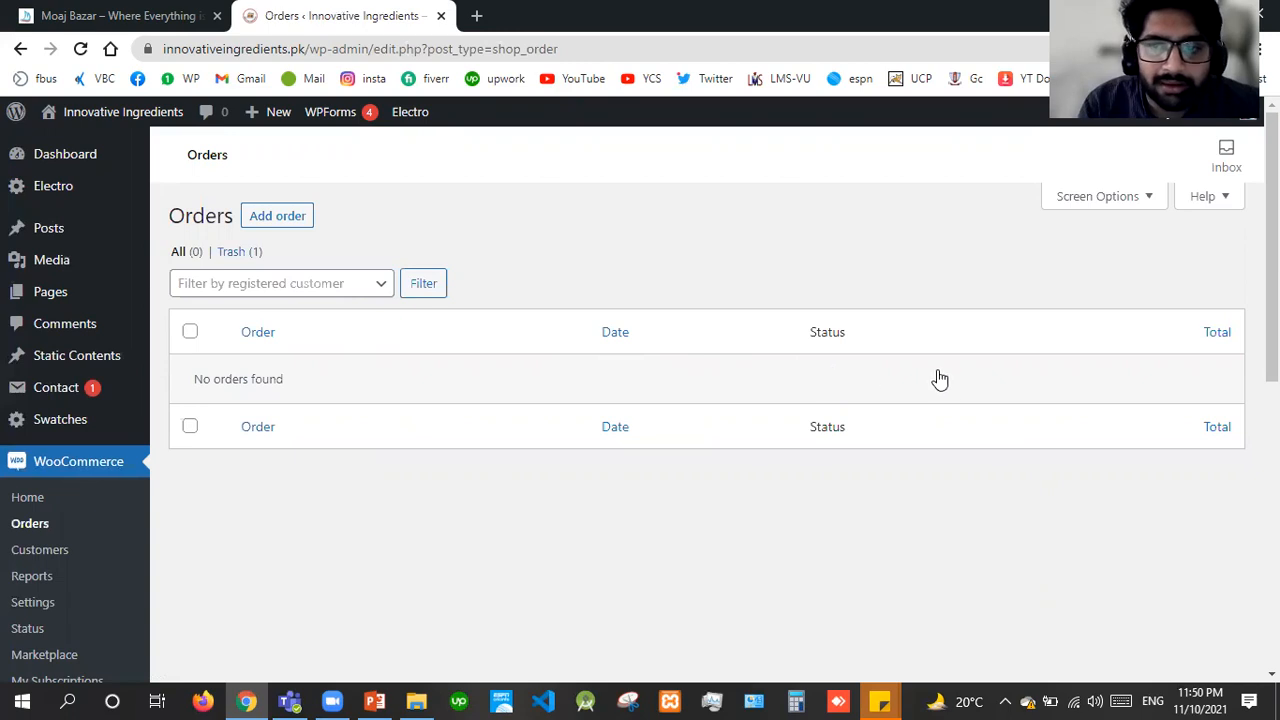
mouse_move(1271, 345)
left_mouse_down()
mouse_move(1271, 374)
mouse_move(1271, 344)
left_mouse_up()
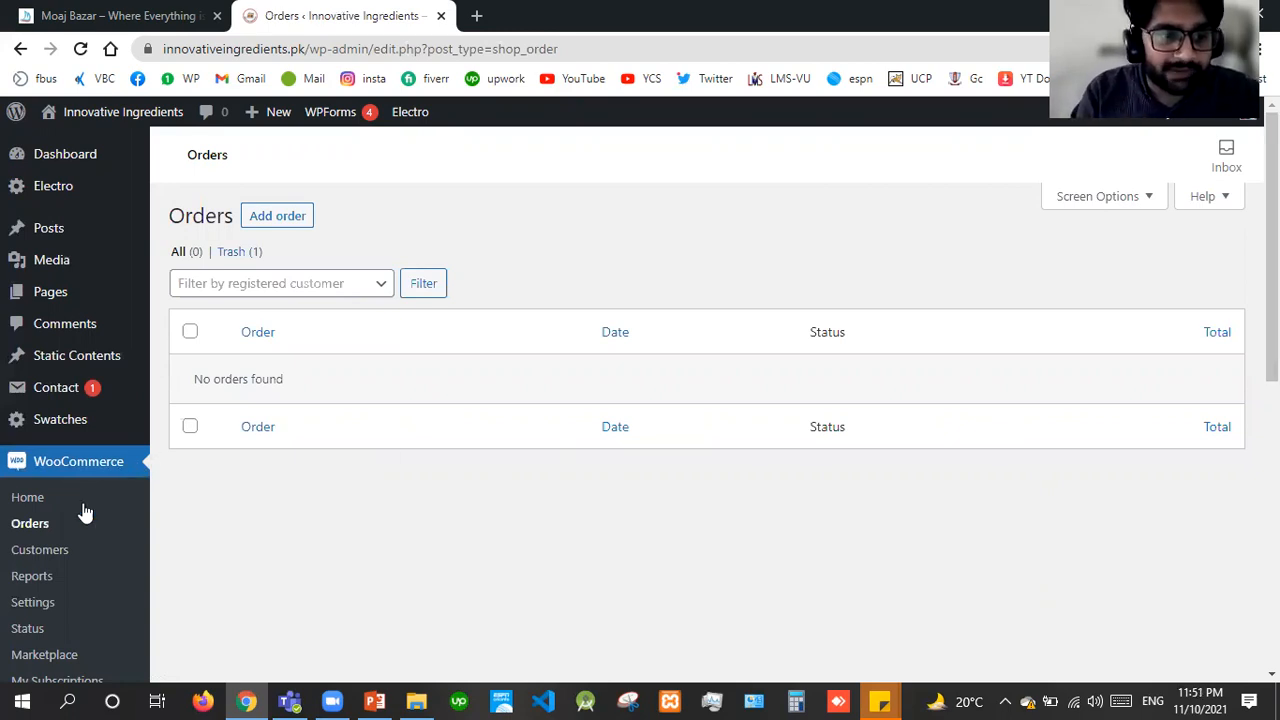
Open the WooCommerce general settings and examine the store address section's first address line.
left_click(60, 615)
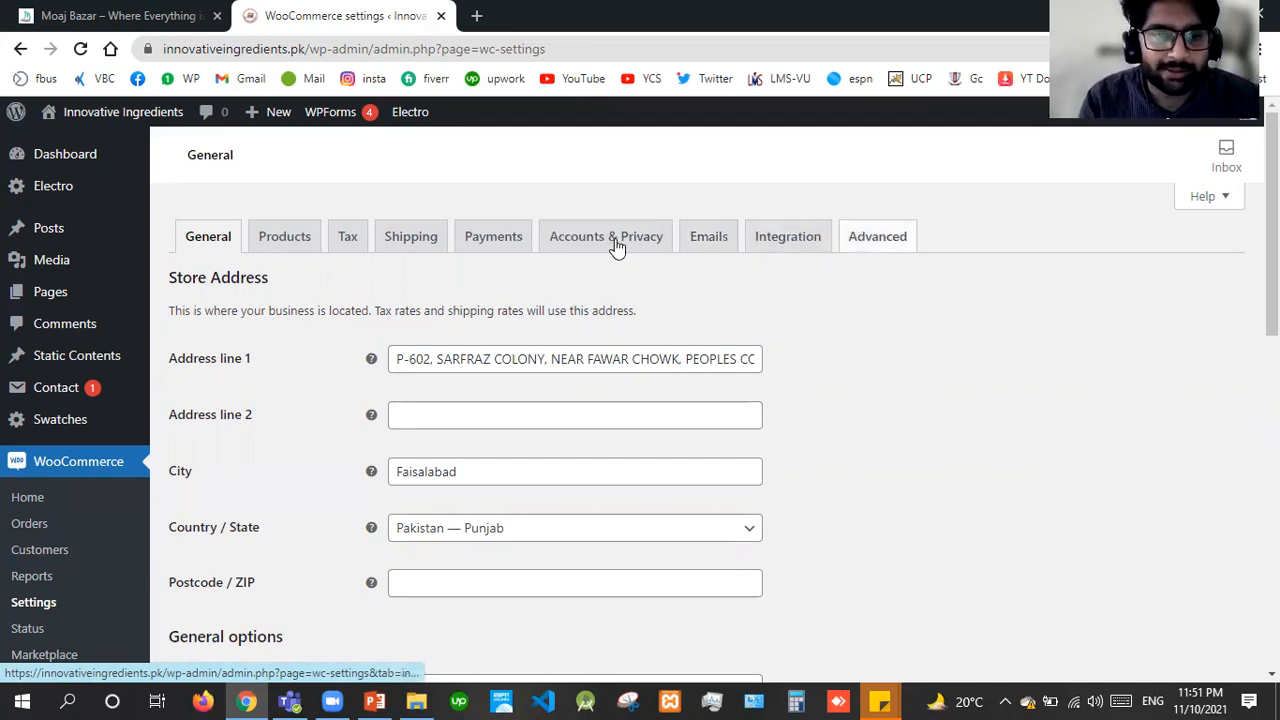
left_click(430, 352)
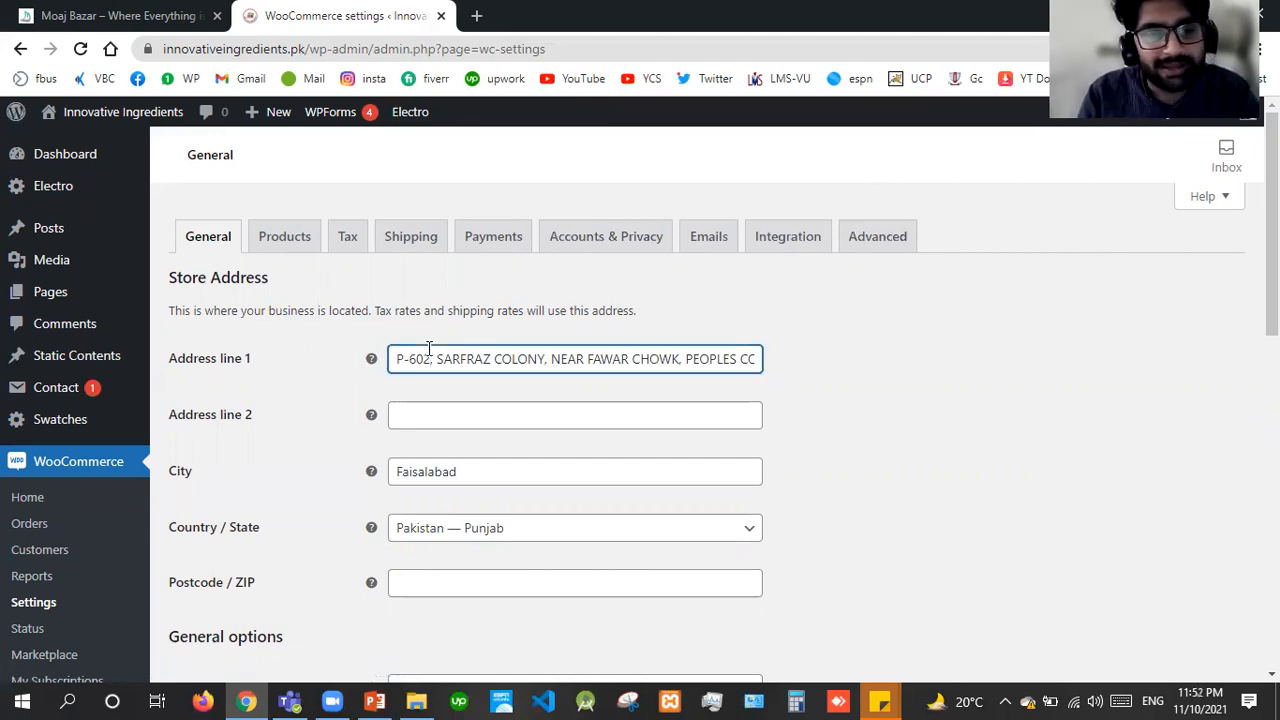
left_click_drag(190, 310, 376, 314)
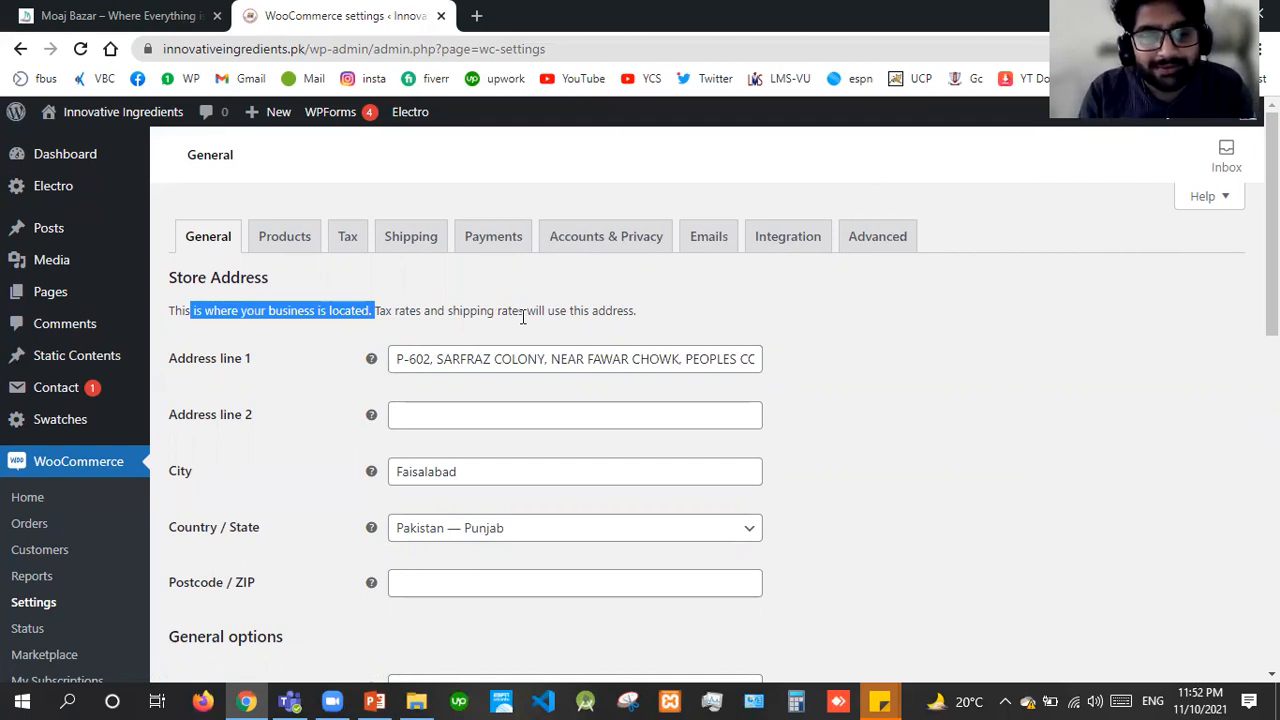
left_click(404, 362)
left_click_drag(404, 362, 493, 362)
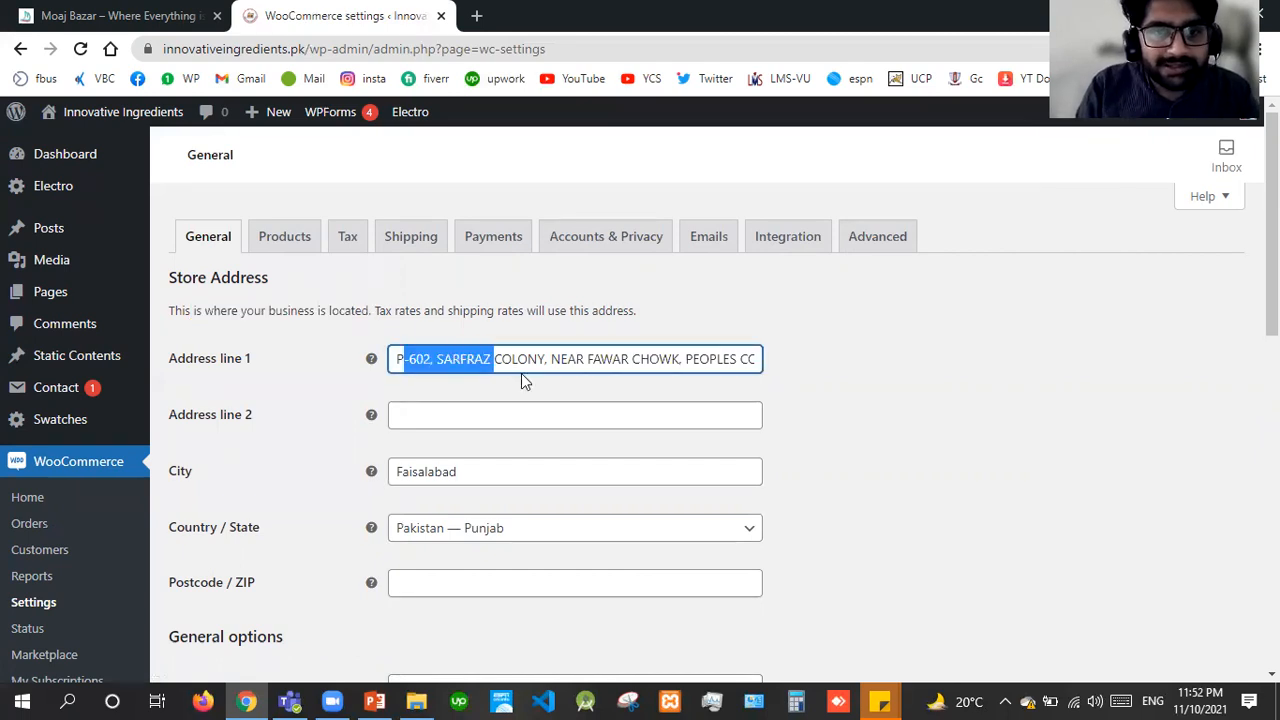
left_click_drag(628, 375, 794, 383)
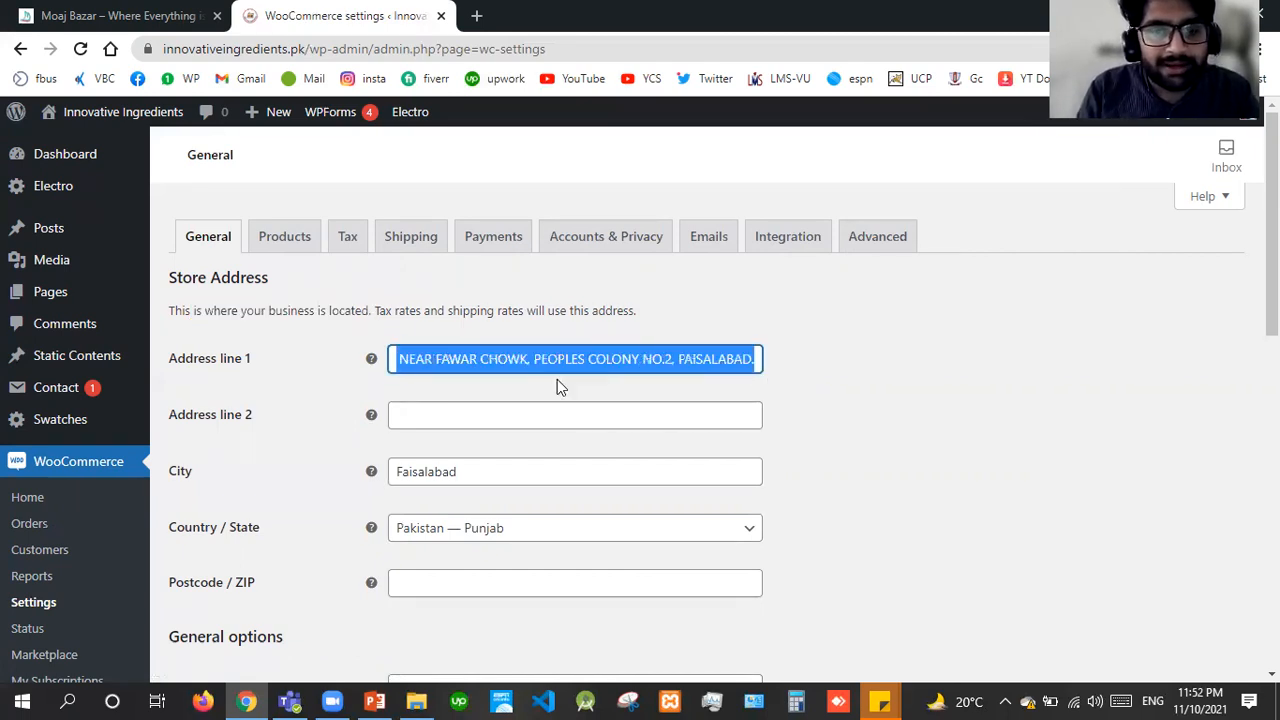
left_click(521, 381)
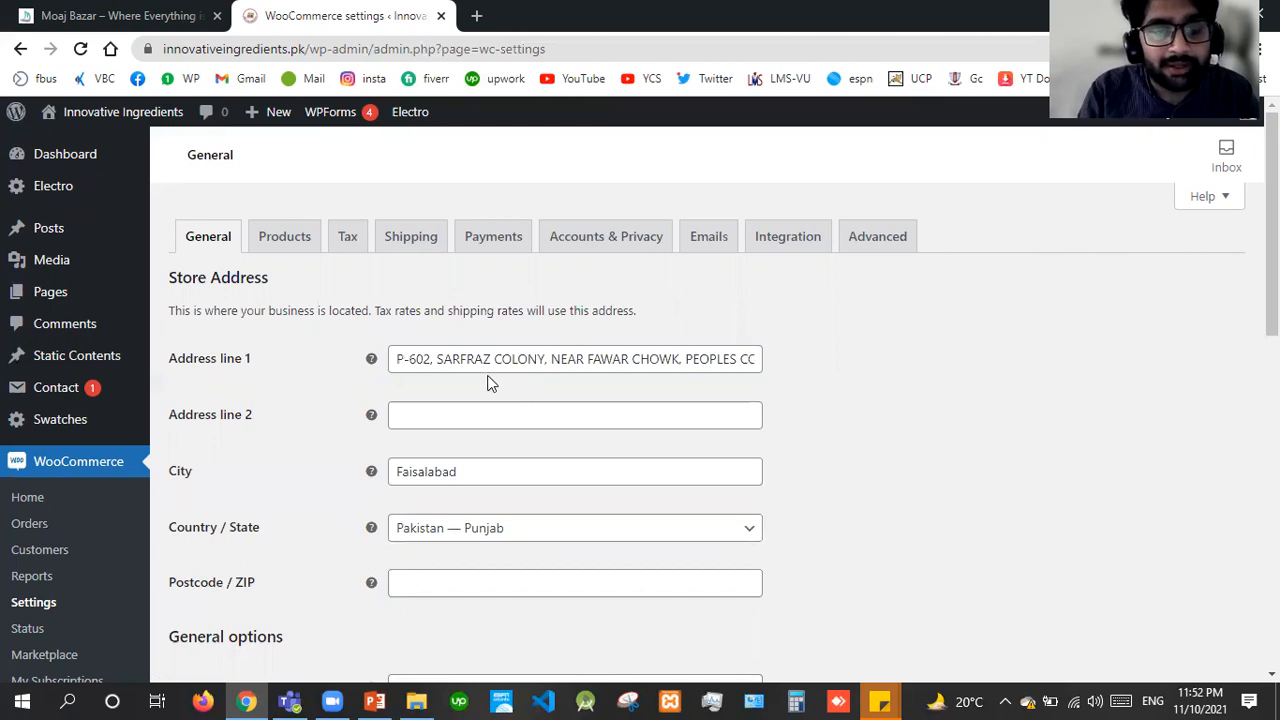
left_click(428, 360)
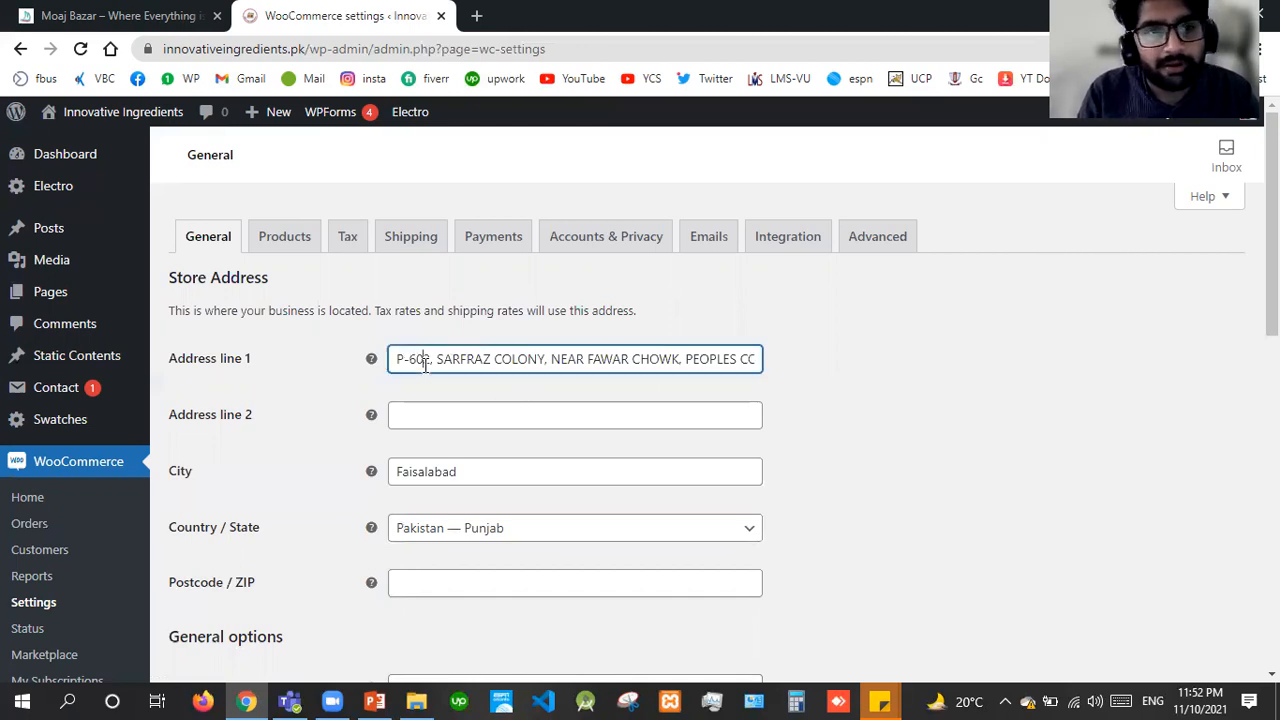
left_click_drag(260, 48, 208, 48)
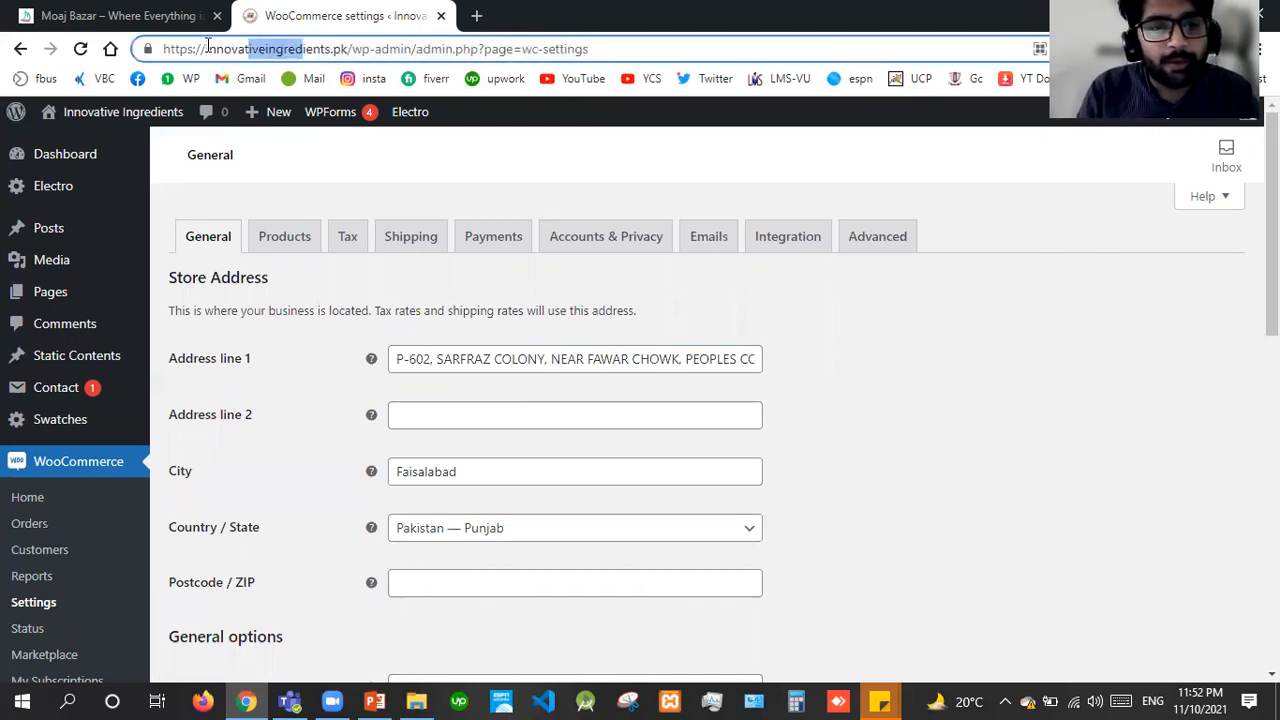
Read the help tips for the store's street address and city, and check the country field.
left_click(402, 413)
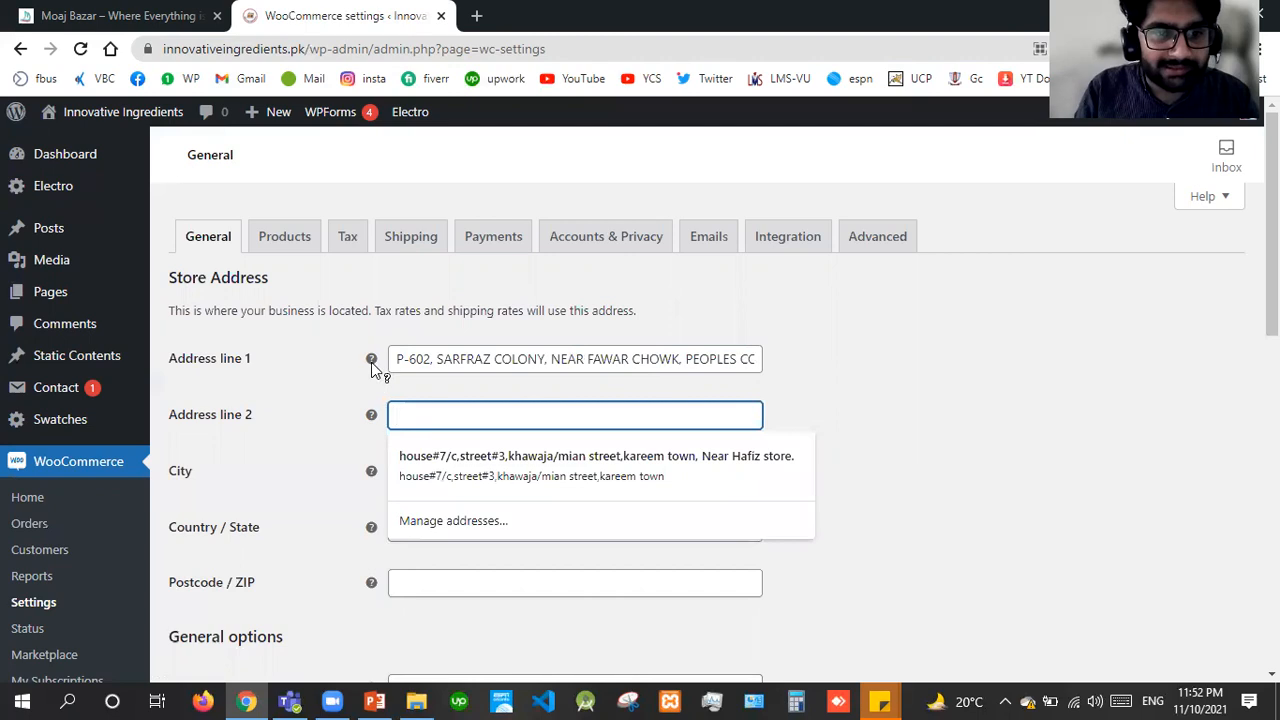
mouse_move(372, 362)
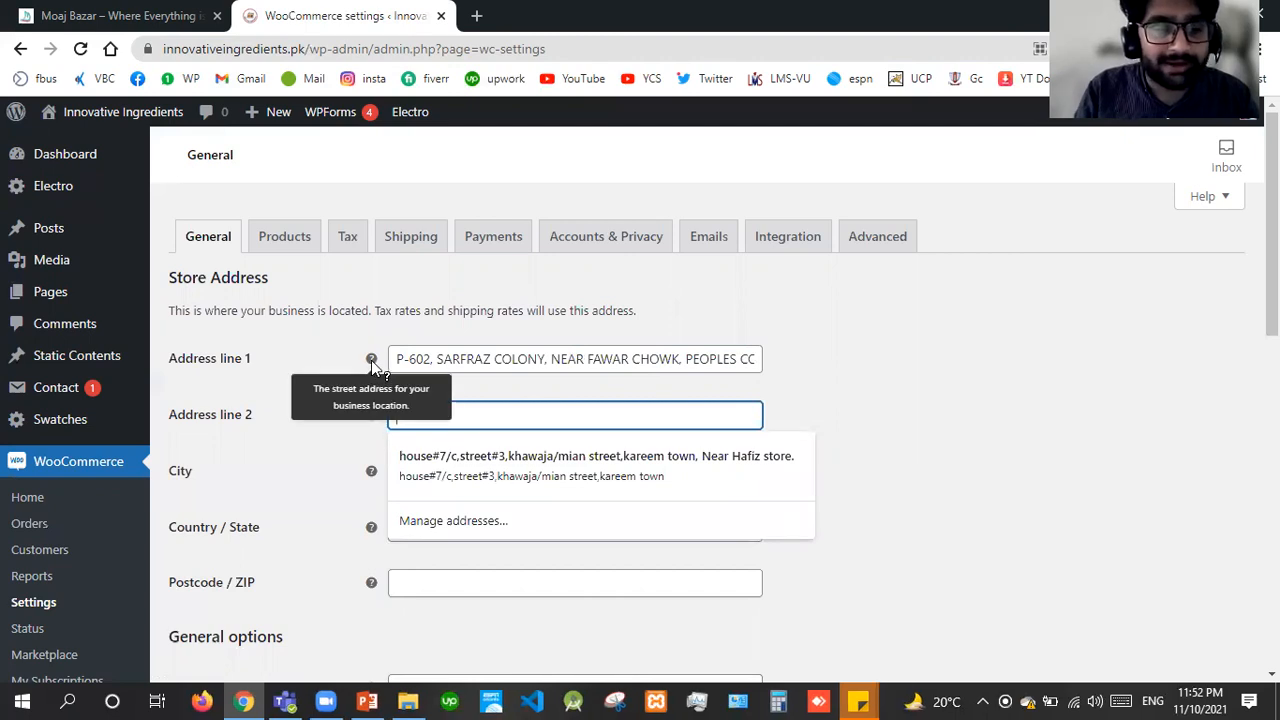
left_click(332, 435)
mouse_move(375, 476)
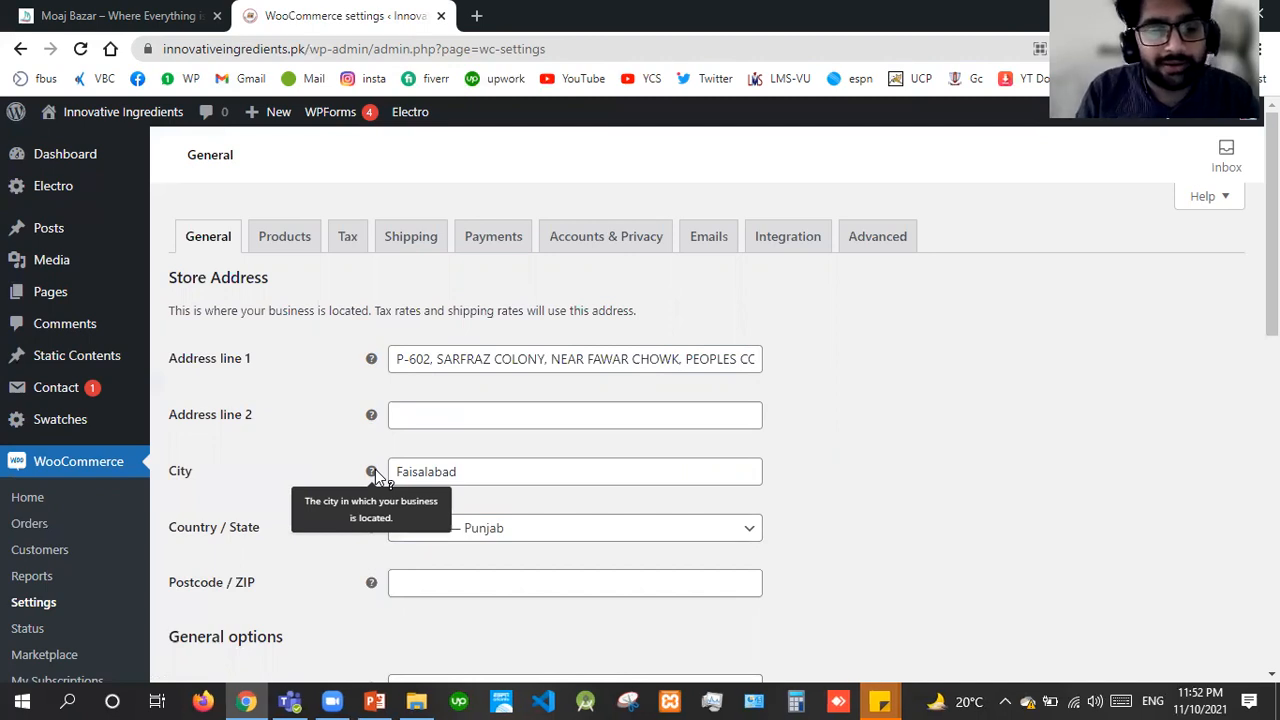
mouse_move(371, 528)
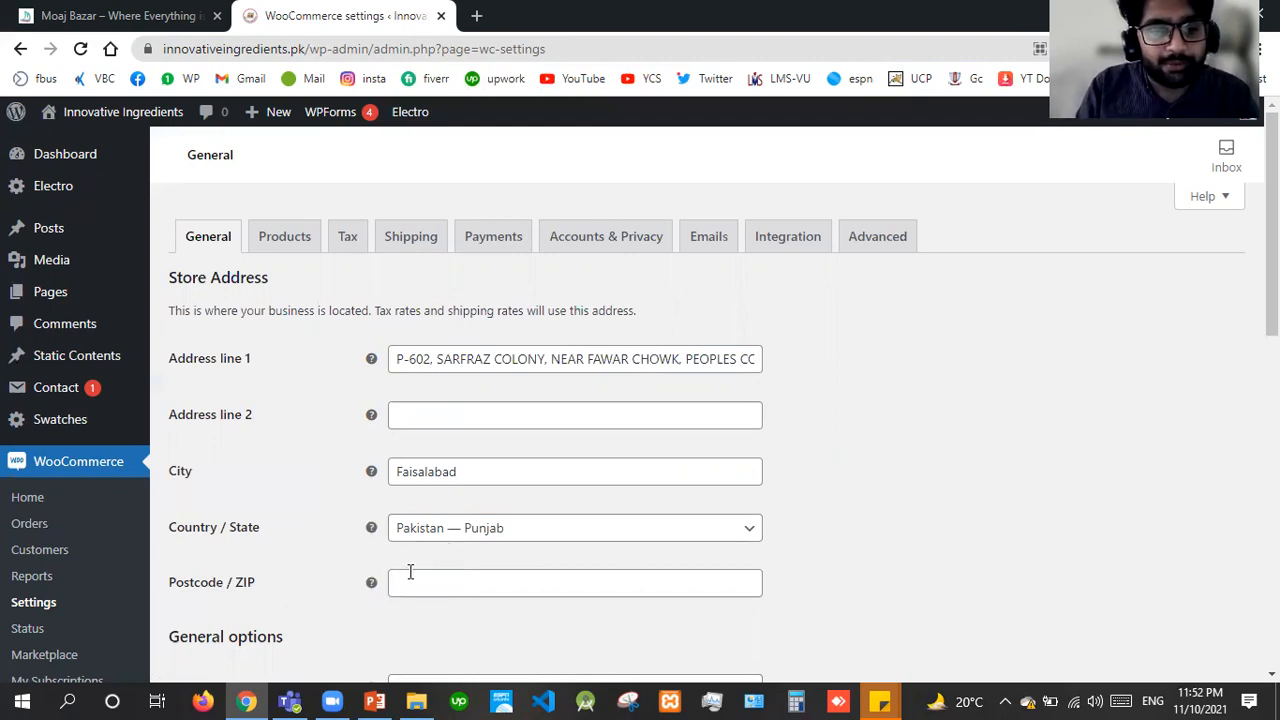
Fill in the postcode of the store address.
left_click(421, 575)
type("38000")
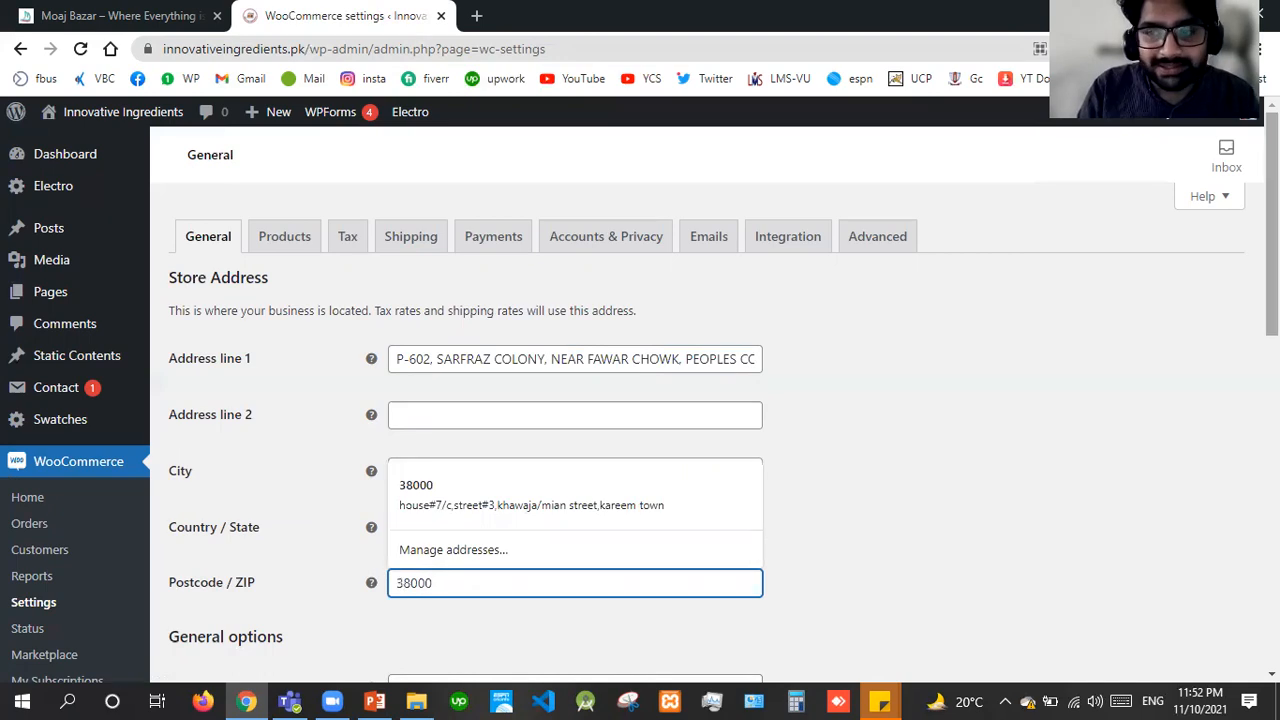
Set the selling locations to all countries except Pakistan and Sweden.
scroll(743, 463, "down", 4)
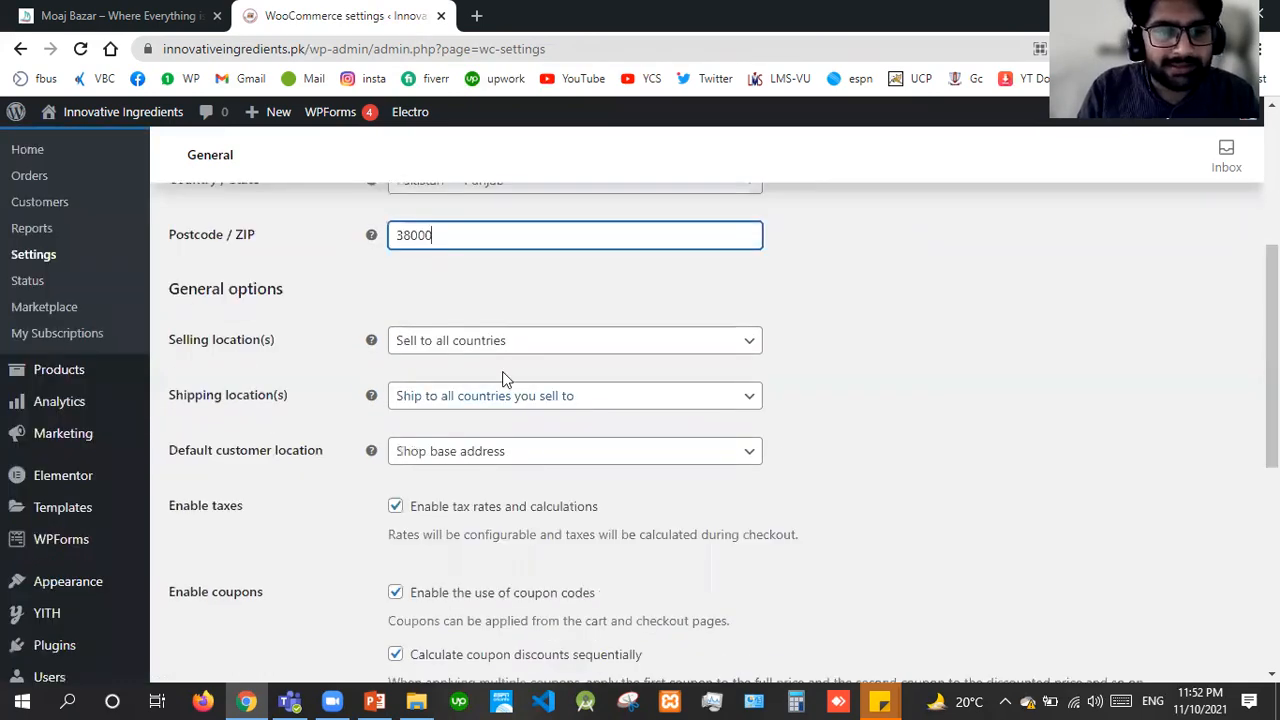
left_click(455, 342)
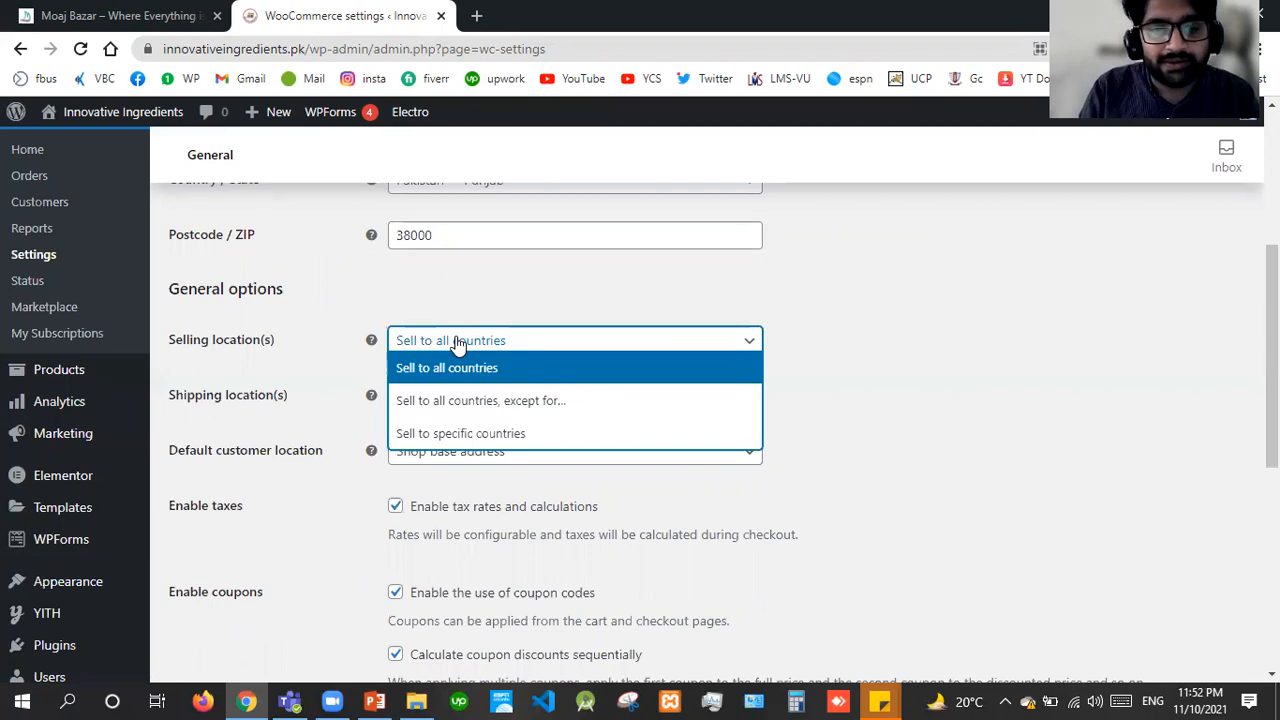
left_click(466, 400)
left_click(466, 394)
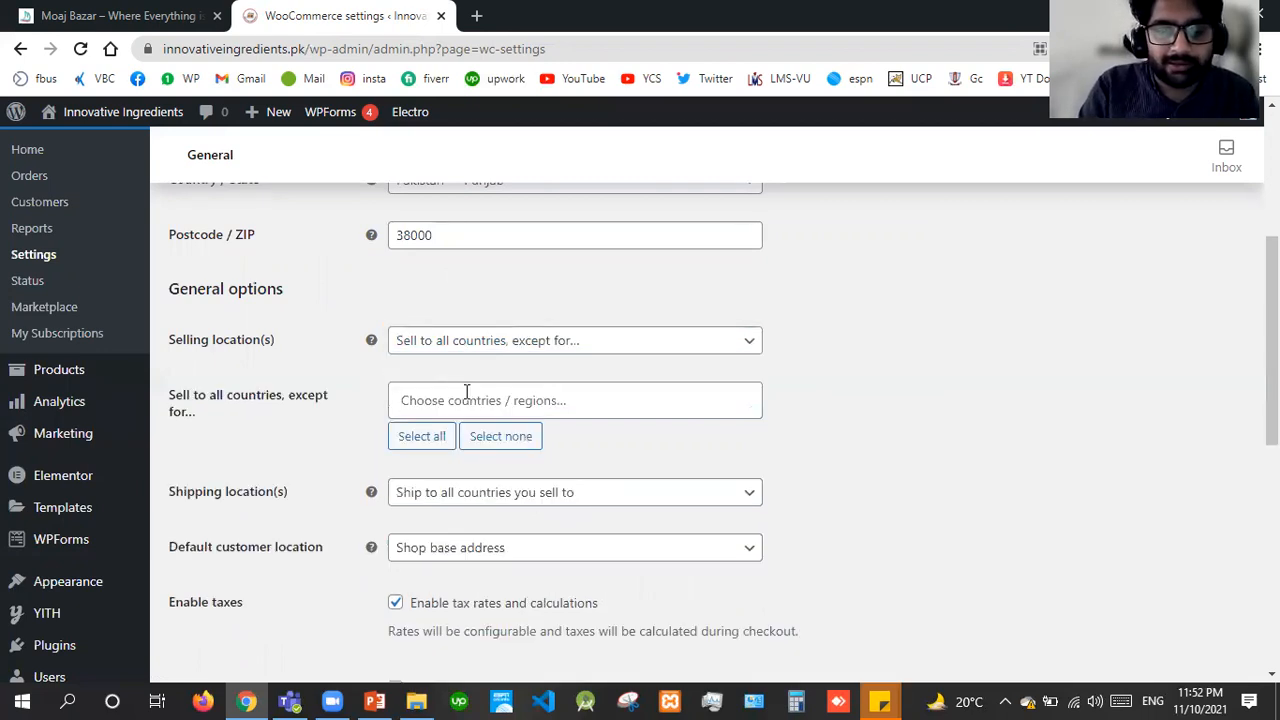
type("pakis")
key("Return")
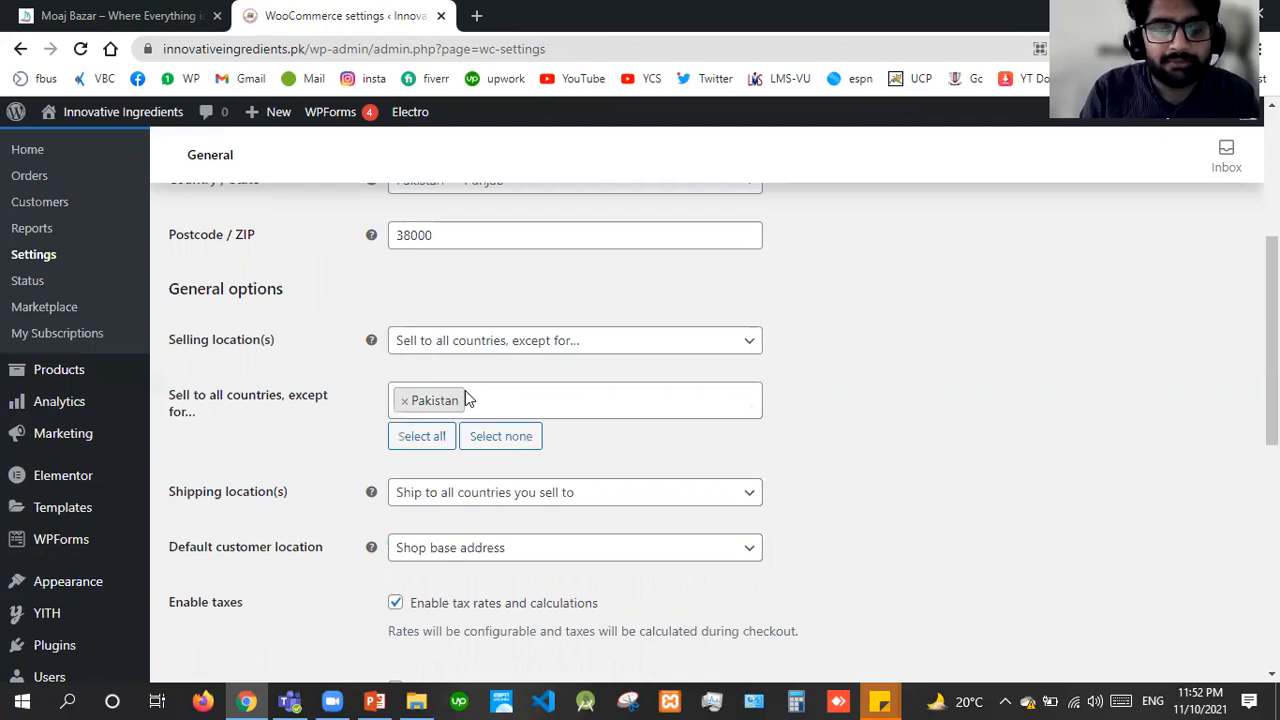
left_click(466, 396)
type("swe")
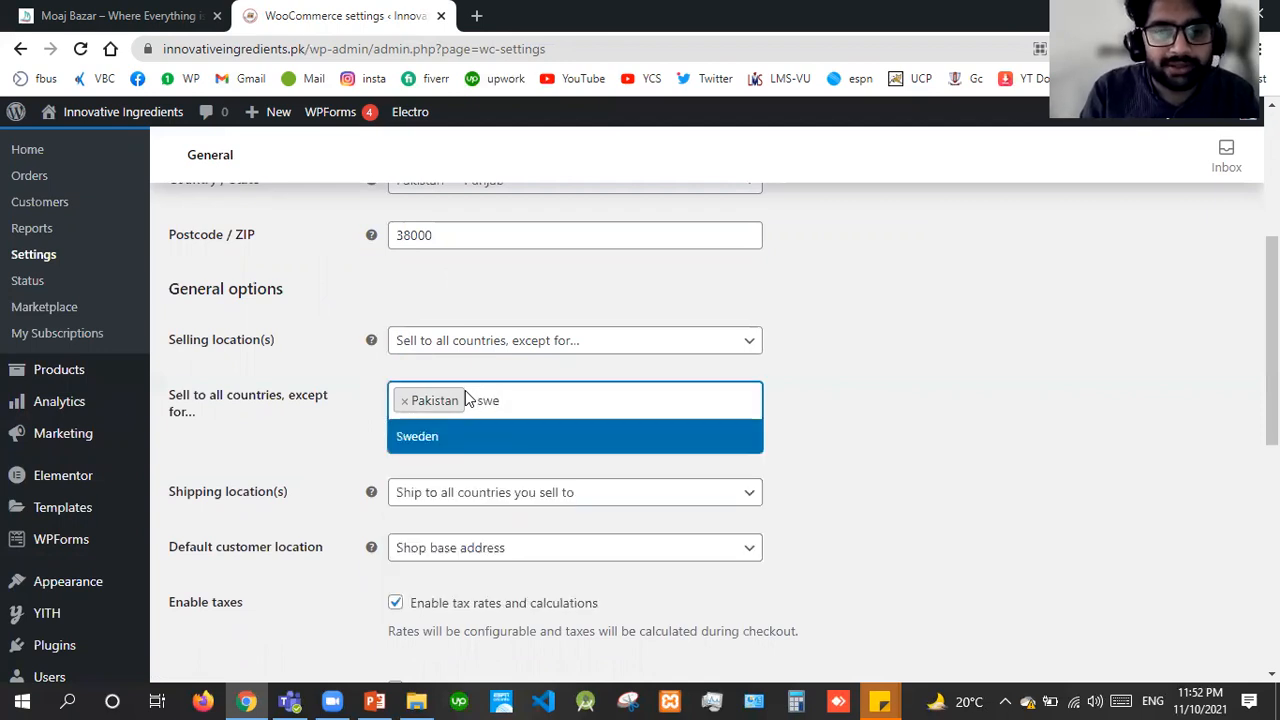
left_click(513, 444)
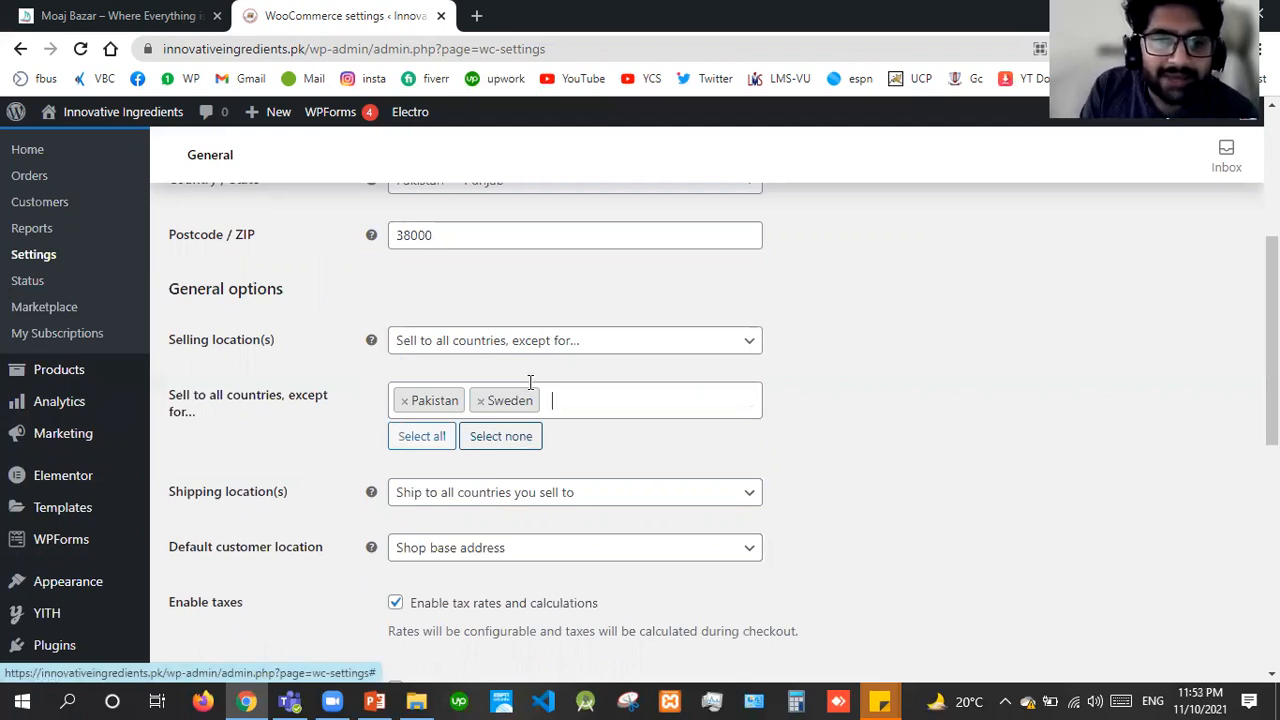
Set the selling locations to specific countries, choose Sweden and Pakistan, and clear the country selection again.
left_click(530, 343)
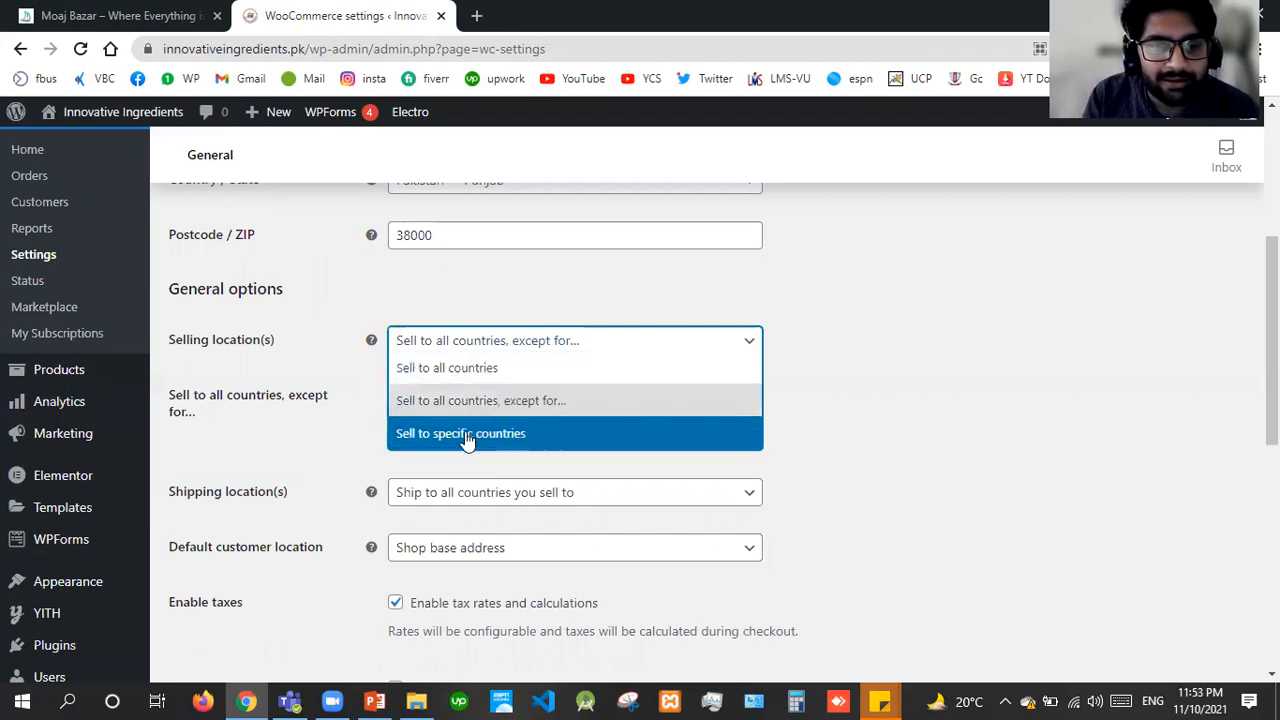
left_click(408, 433)
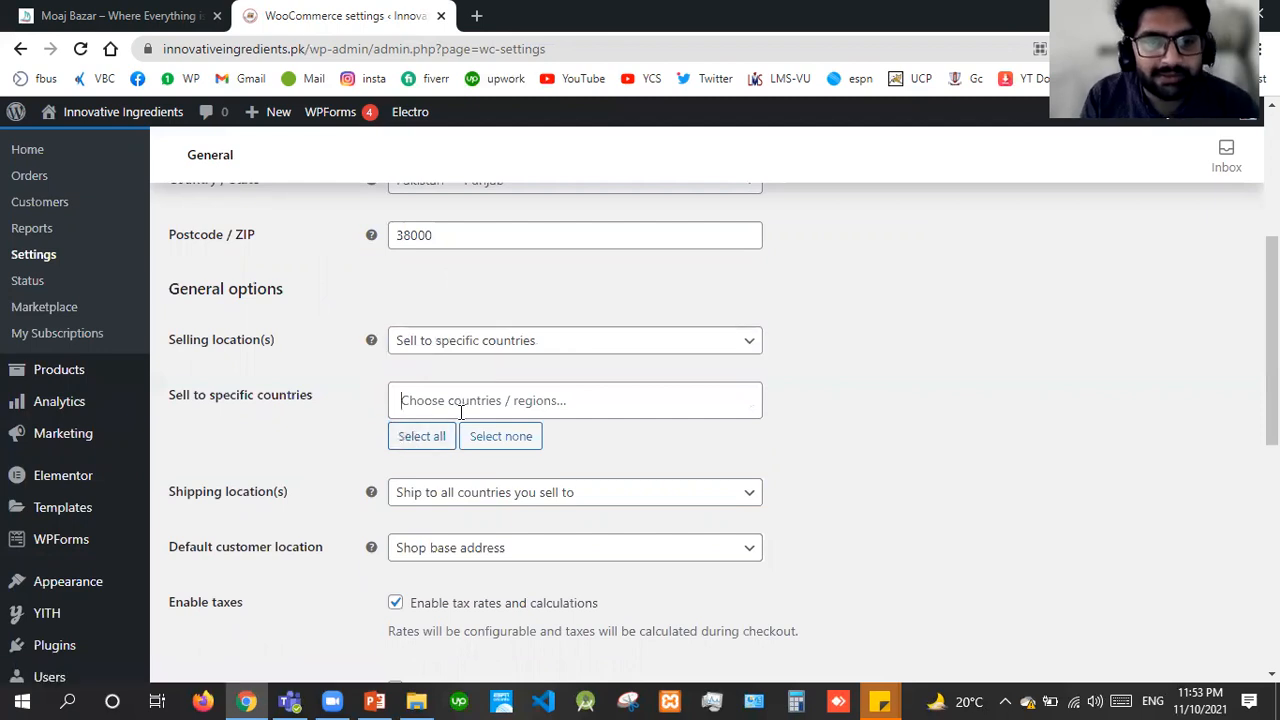
left_click(460, 408)
type("swede")
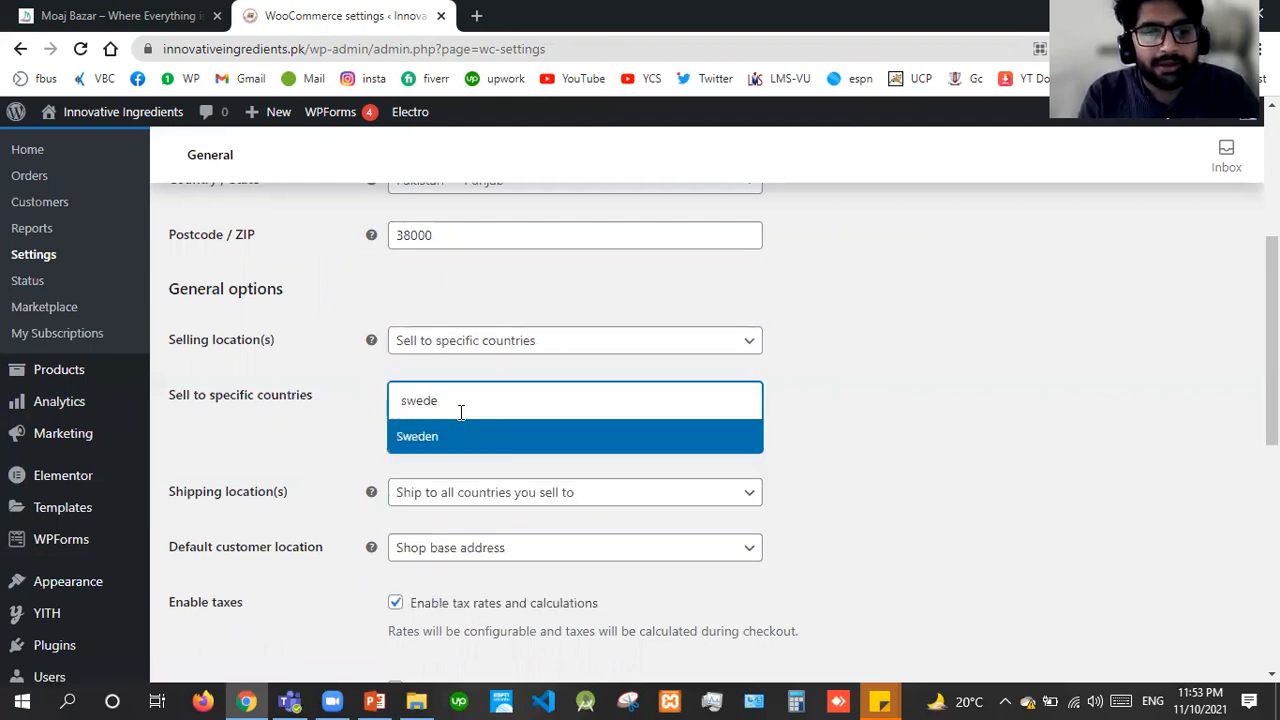
key("Return")
type("pakis")
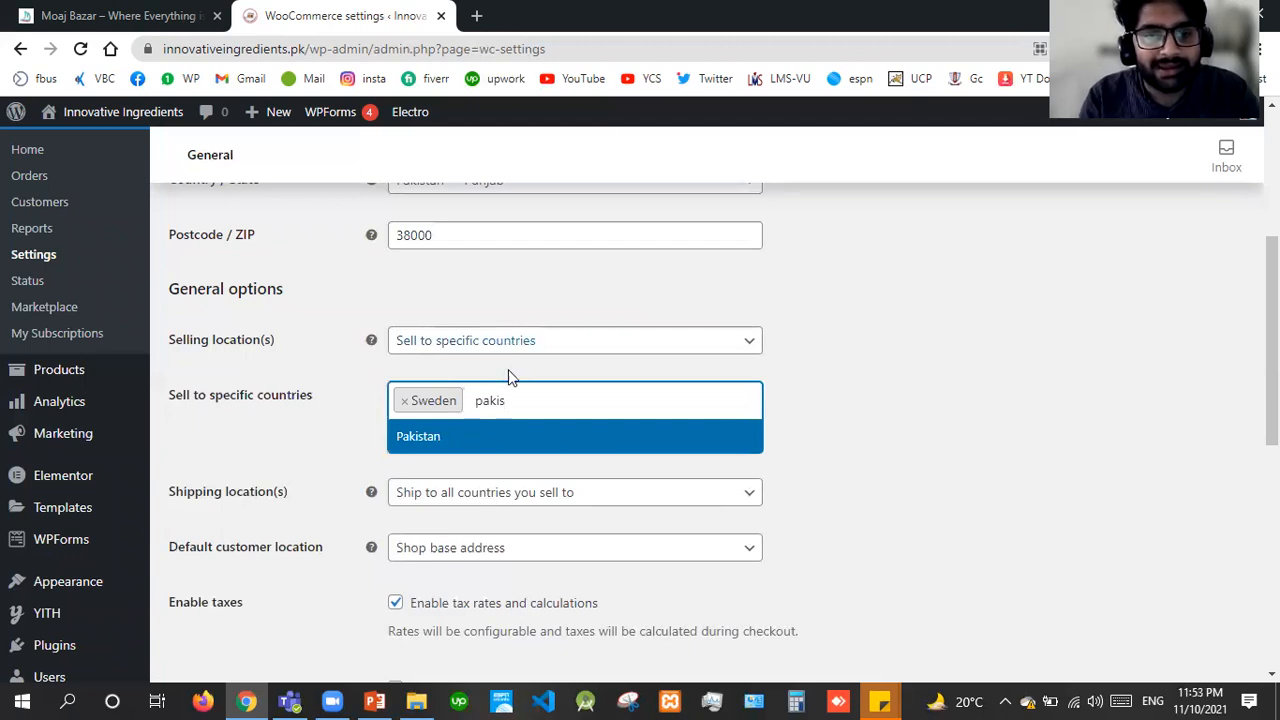
left_click(501, 448)
left_click(503, 449)
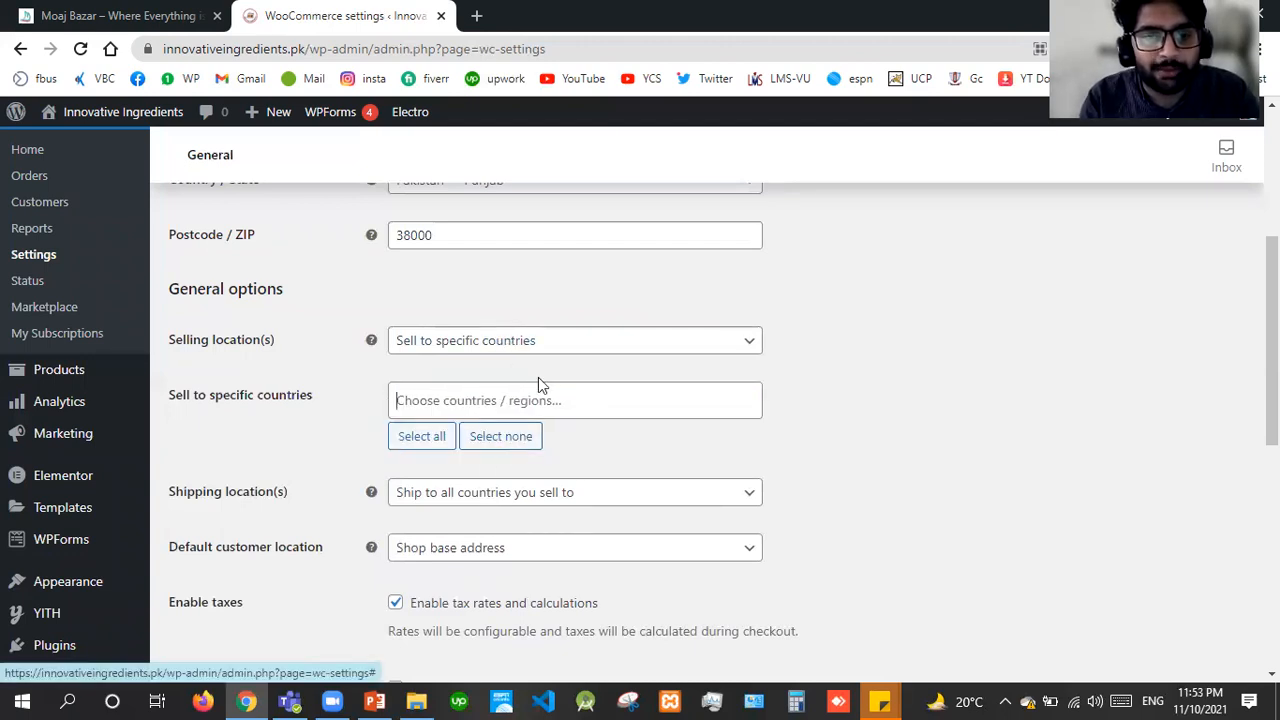
Switch the selling locations back to "Sell to all countries, except for...".
left_click(486, 345)
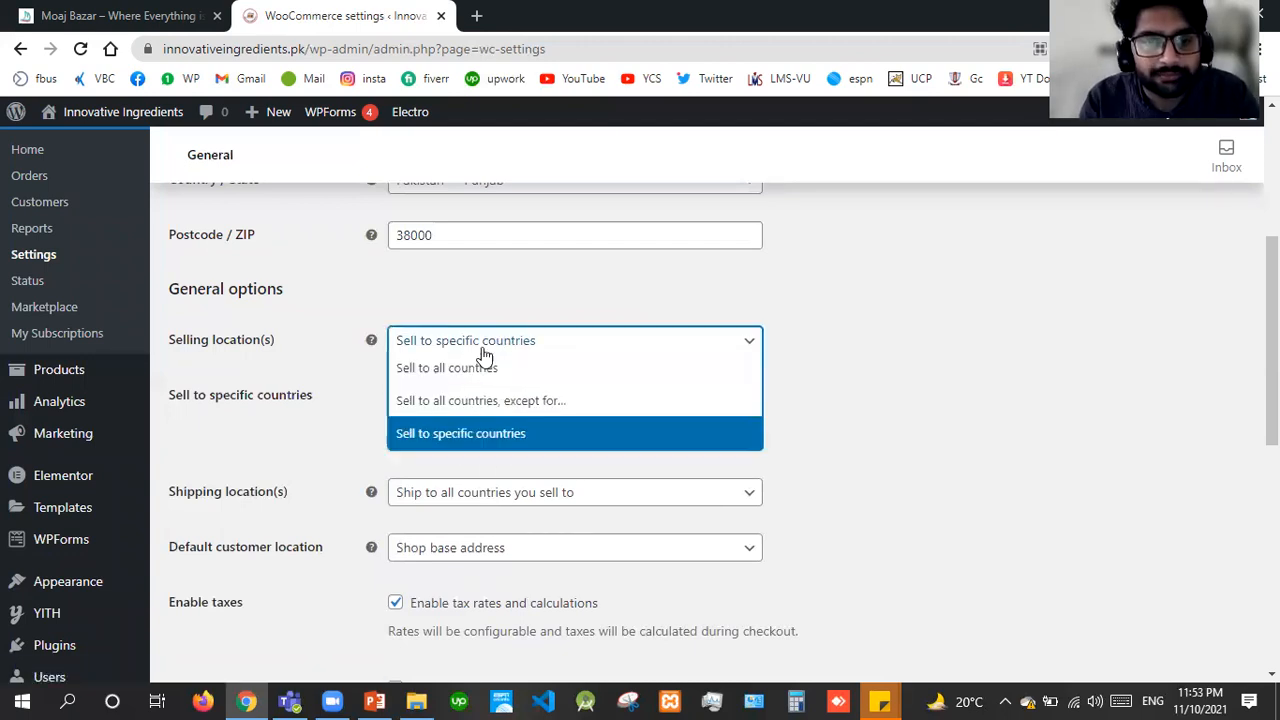
left_click(512, 409)
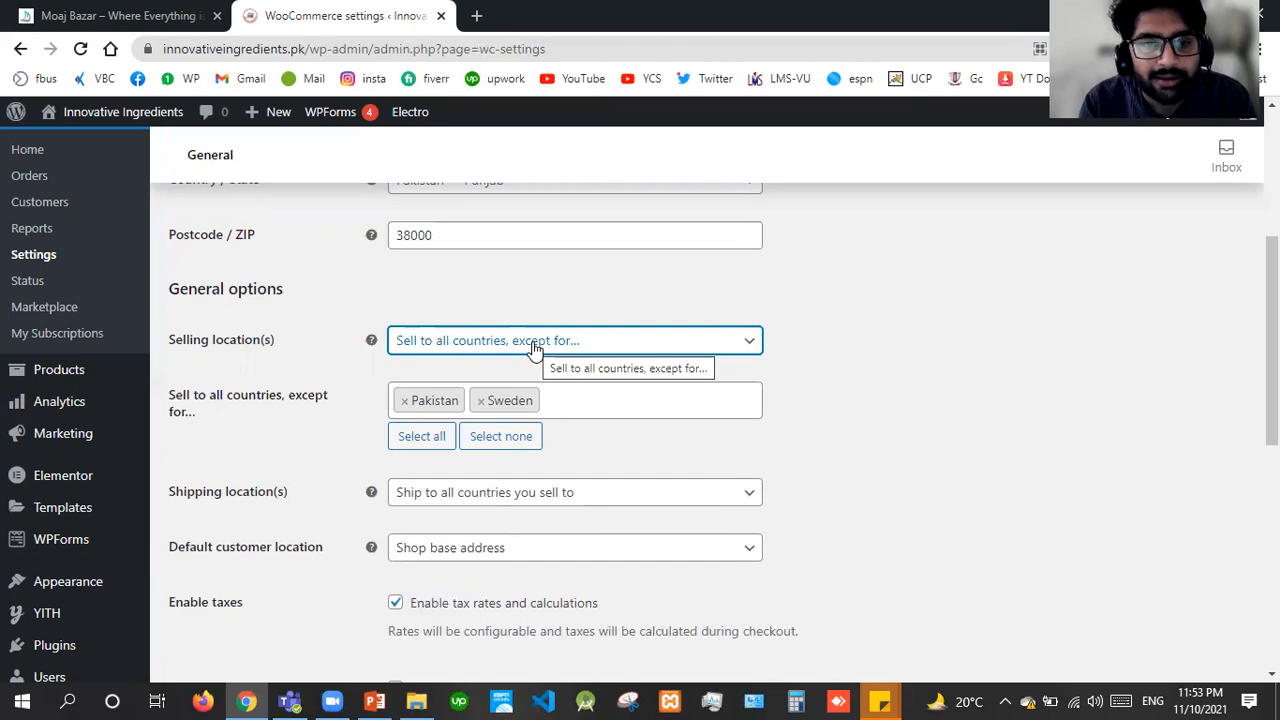
Set the selling locations to "Sell to specific countries" and choose Sweden and Pakistan.
left_click(450, 342)
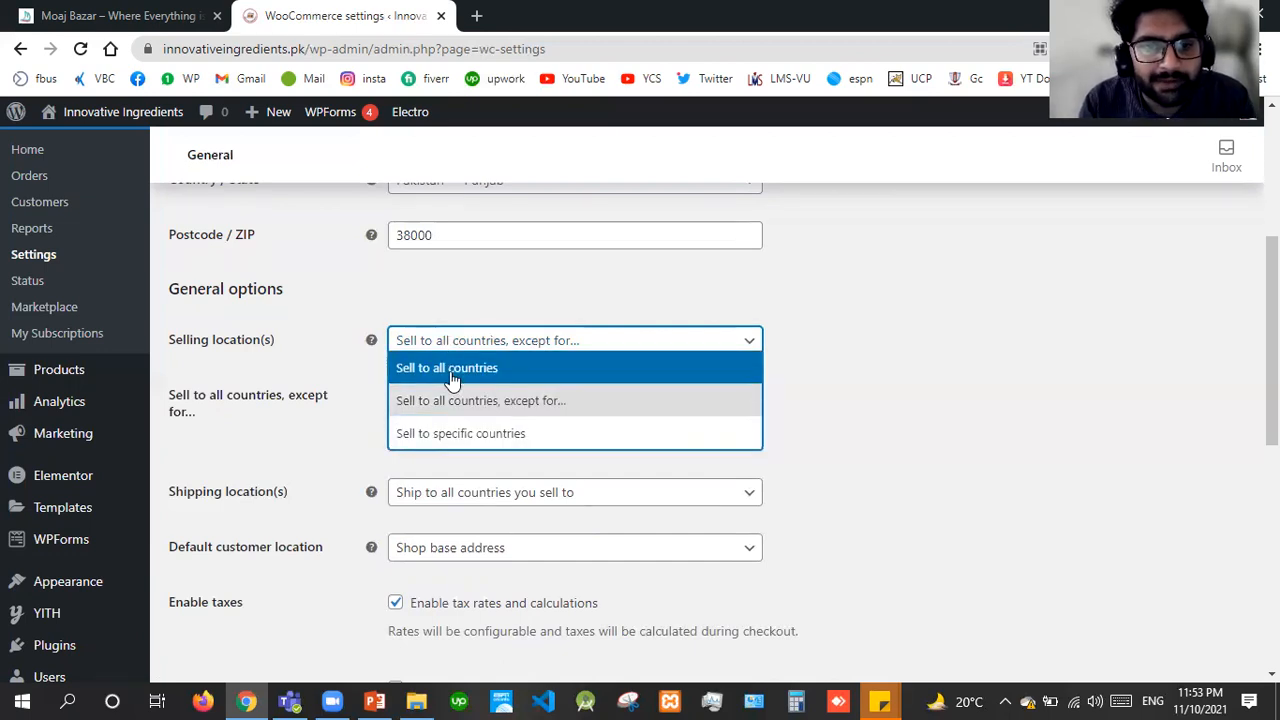
left_click(445, 437)
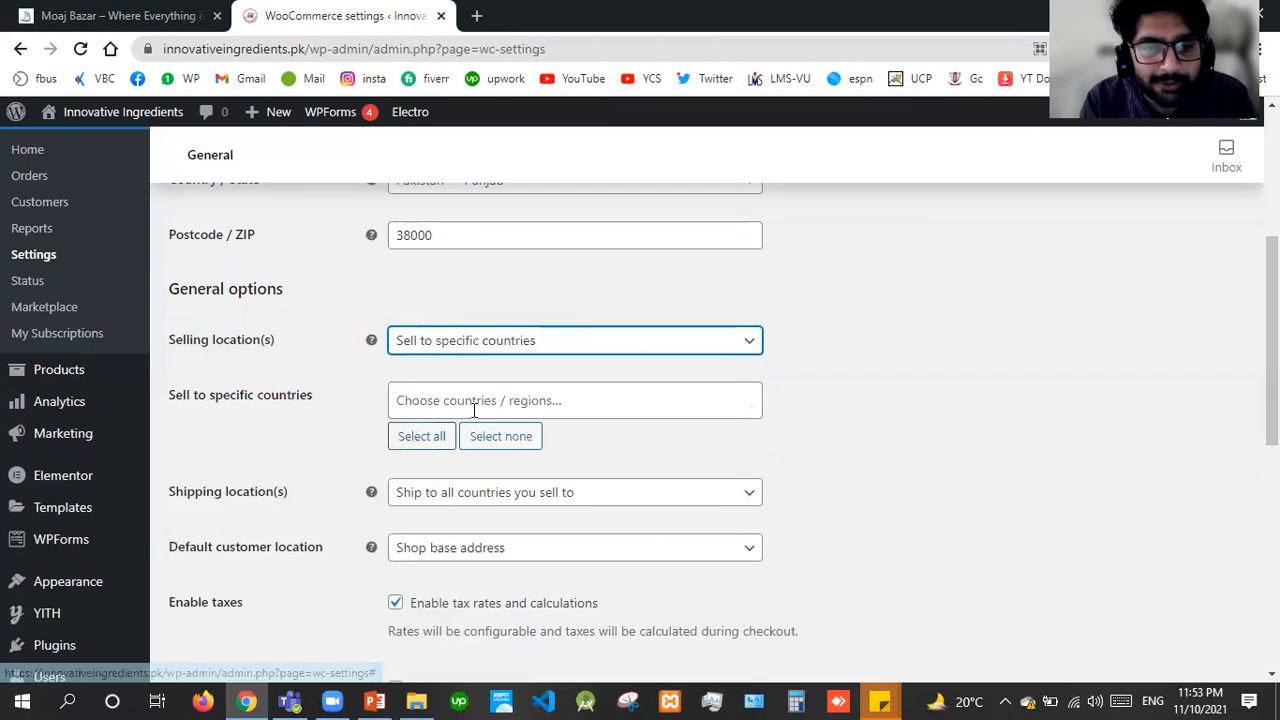
left_click(474, 405)
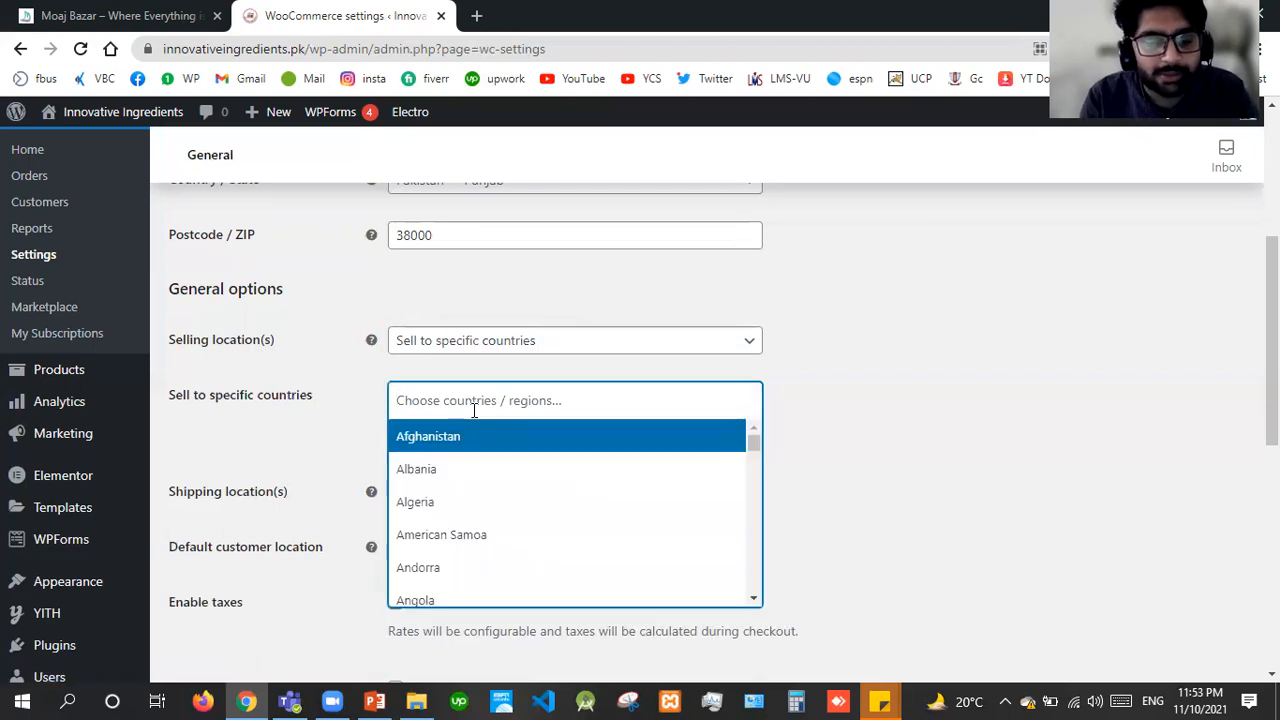
type("swede")
key("Return")
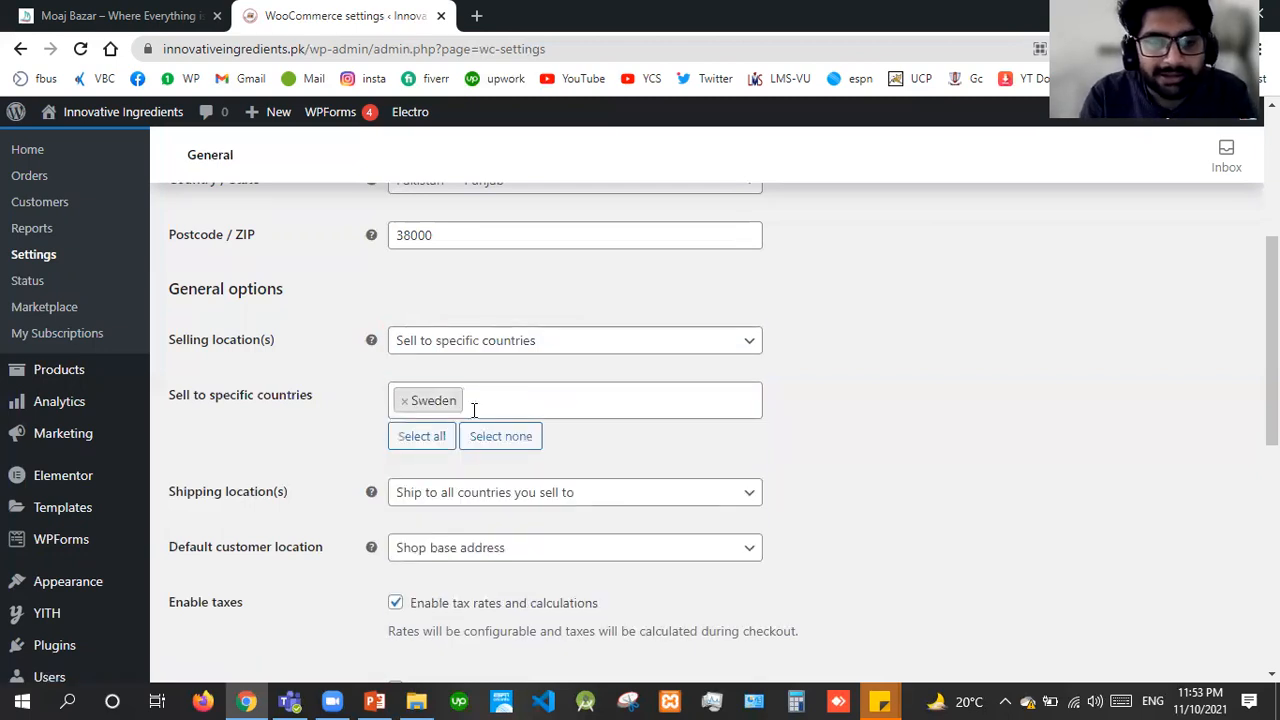
type("paki")
key("Return")
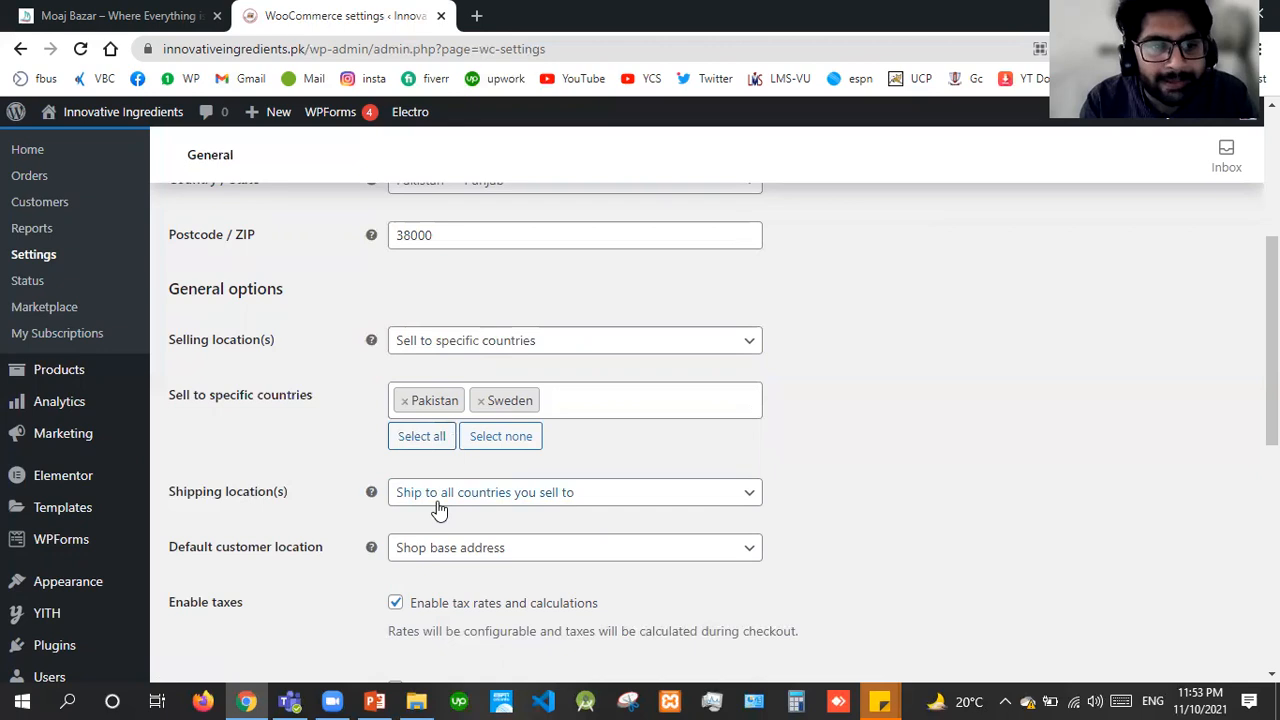
Switch the selling locations to "Sell to all countries" and back to "Sell to specific countries".
left_click(543, 345)
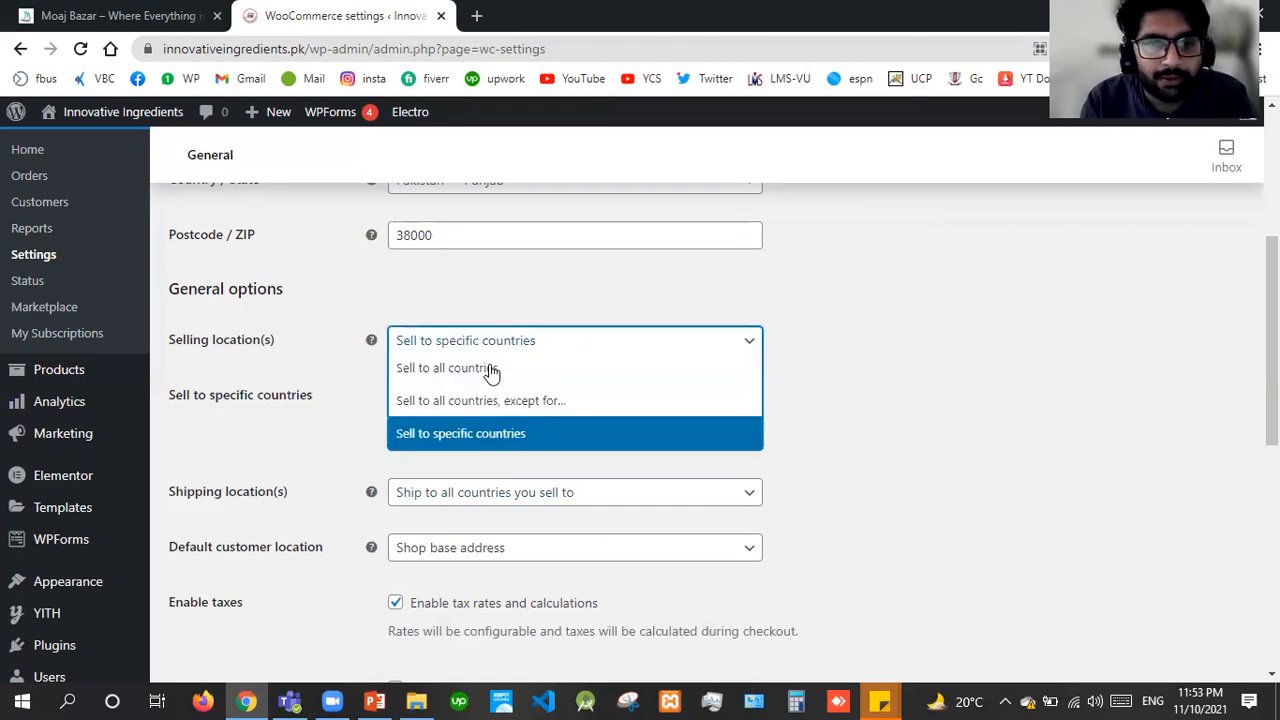
left_click(487, 369)
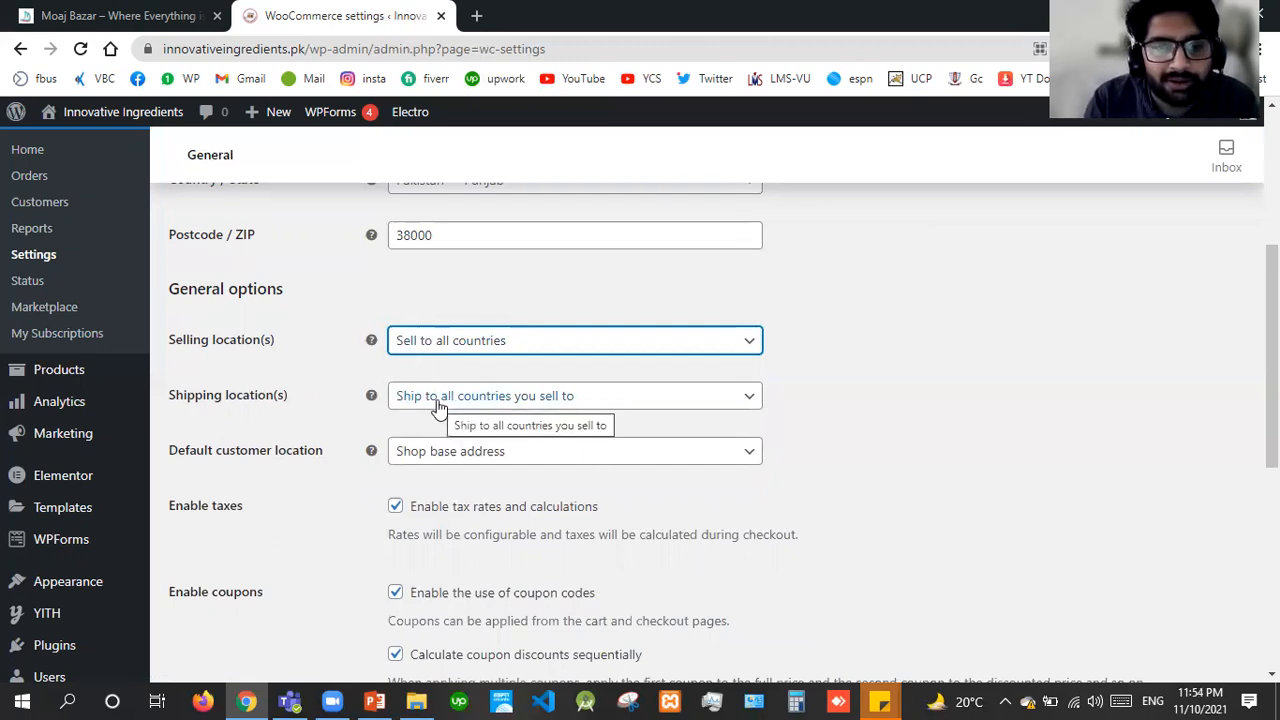
left_click(500, 343)
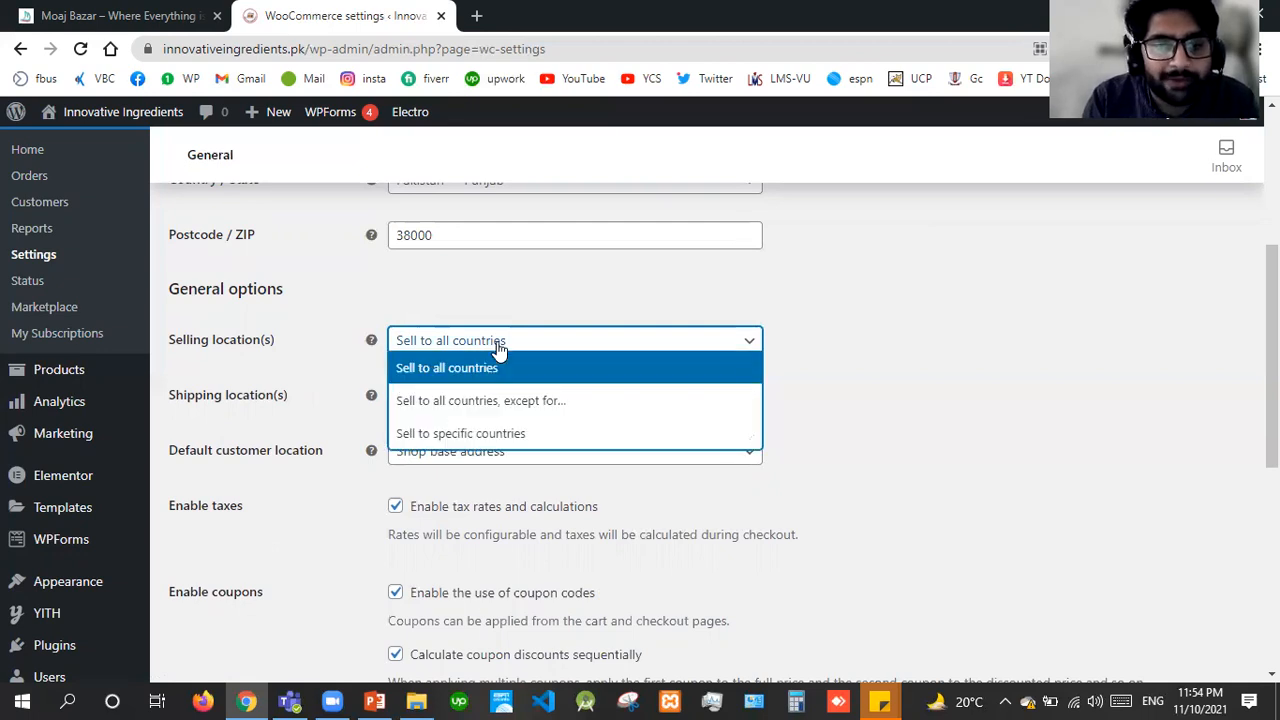
left_click(450, 433)
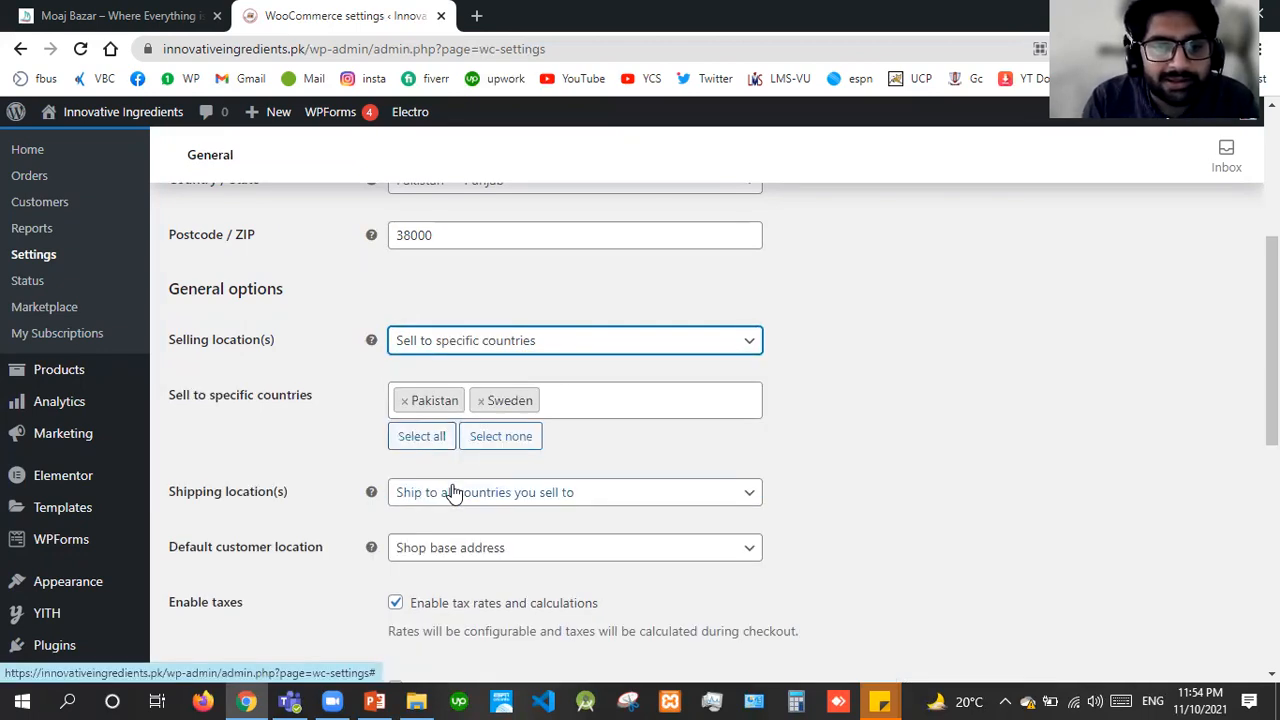
Set the shipping locations to "Ship to specific countries only" and choose Sweden and Pakistan.
left_click(452, 495)
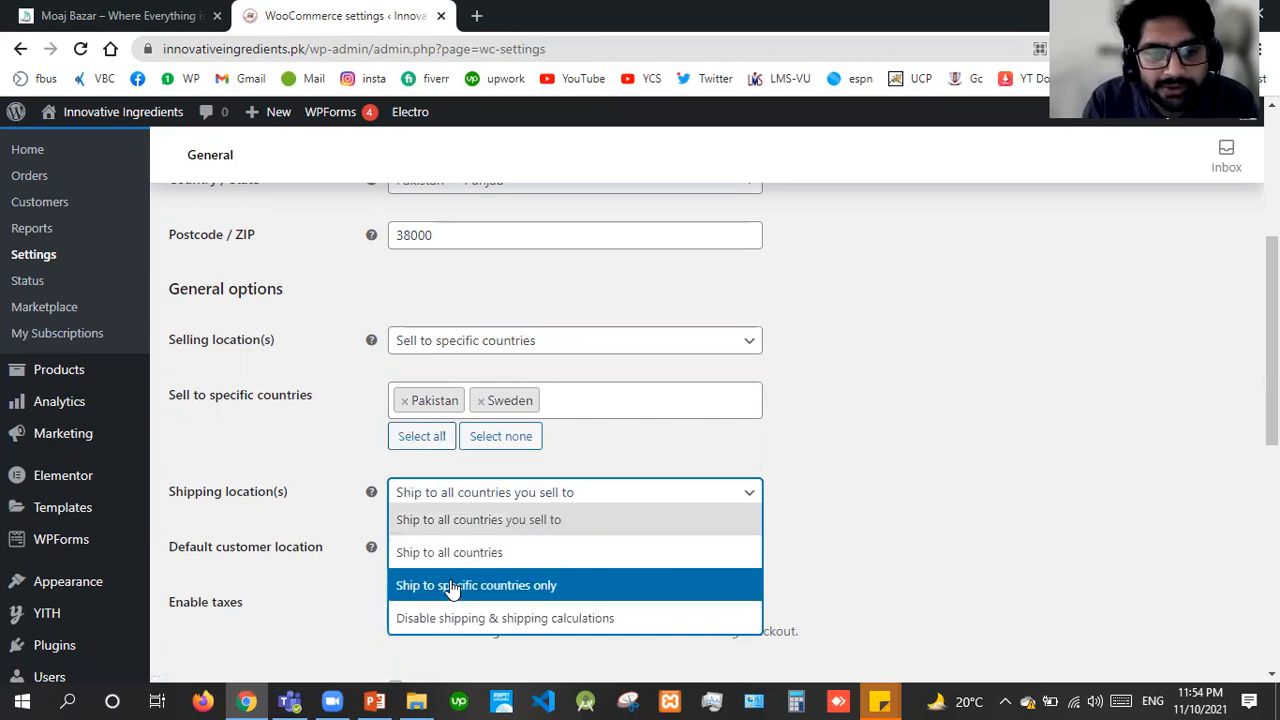
left_click(452, 587)
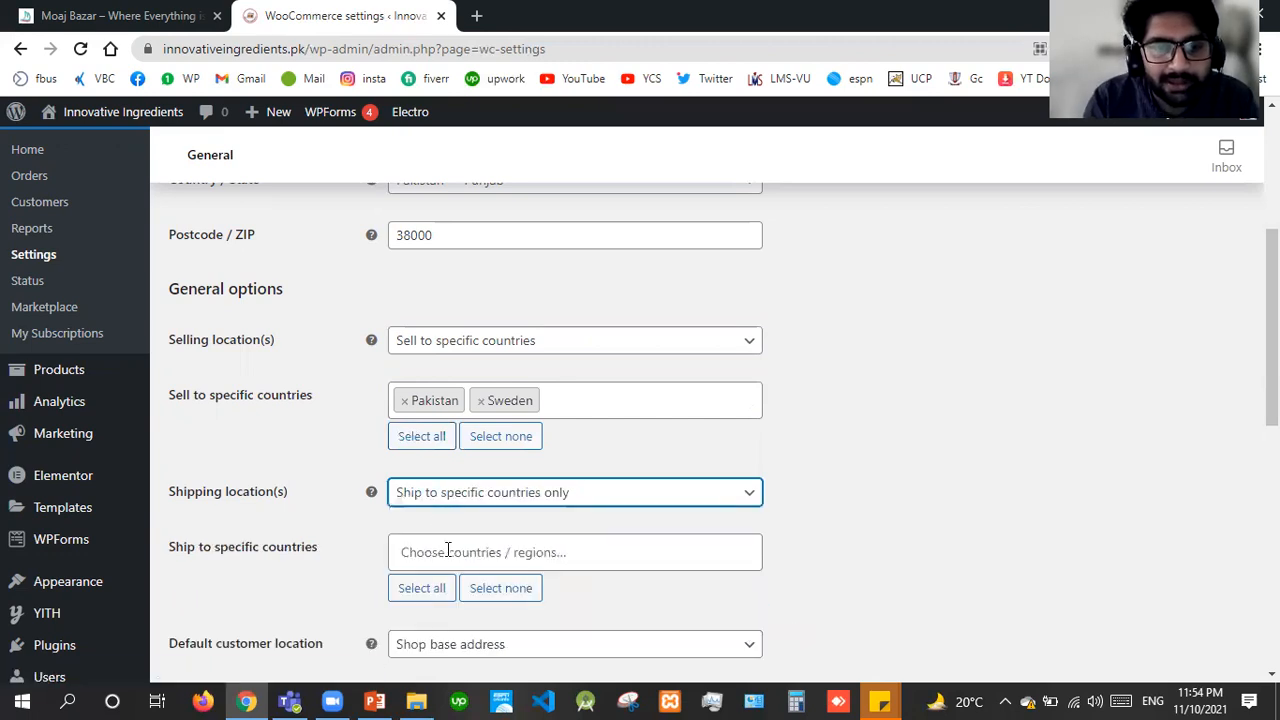
left_click(447, 550)
type("swed")
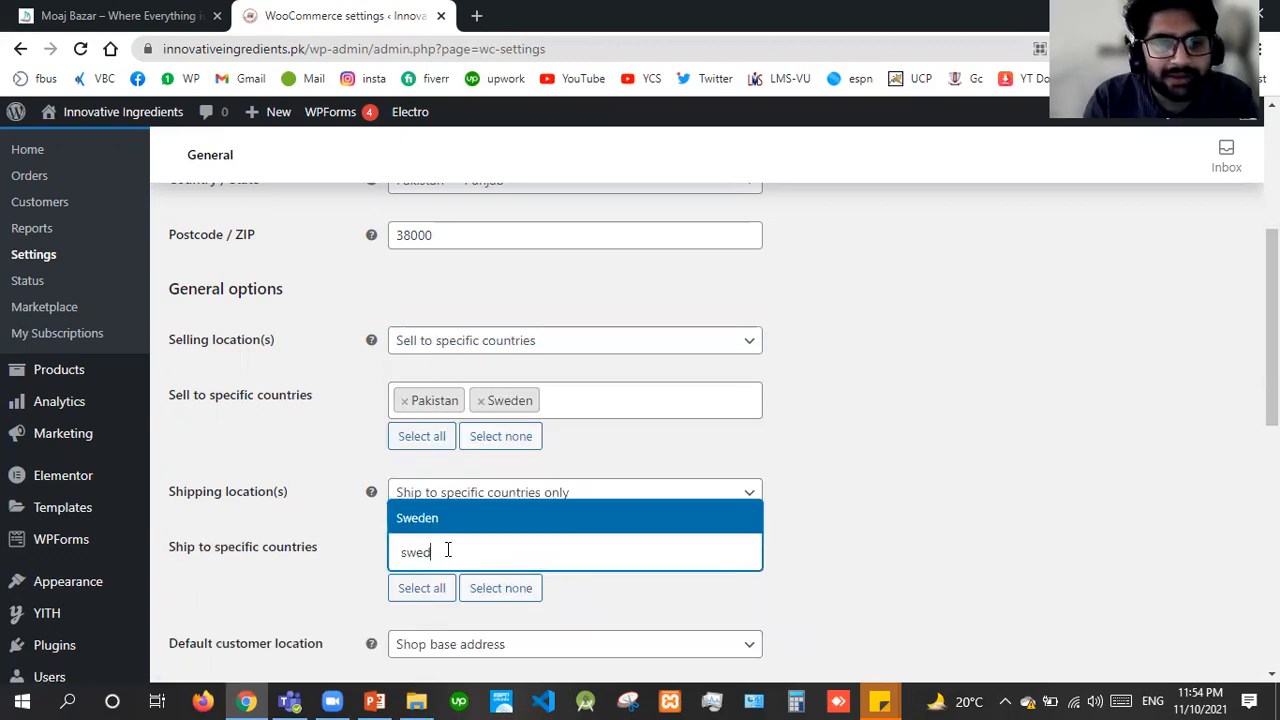
key("Return")
type("p")
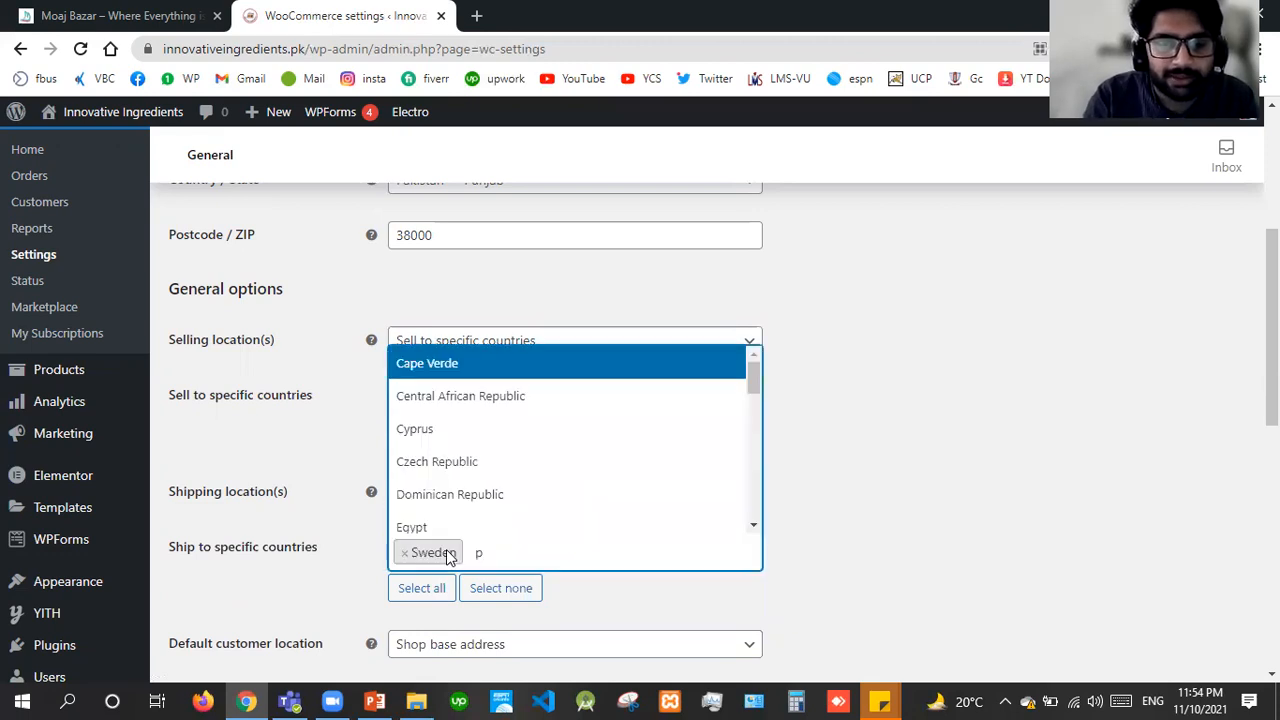
type("aki")
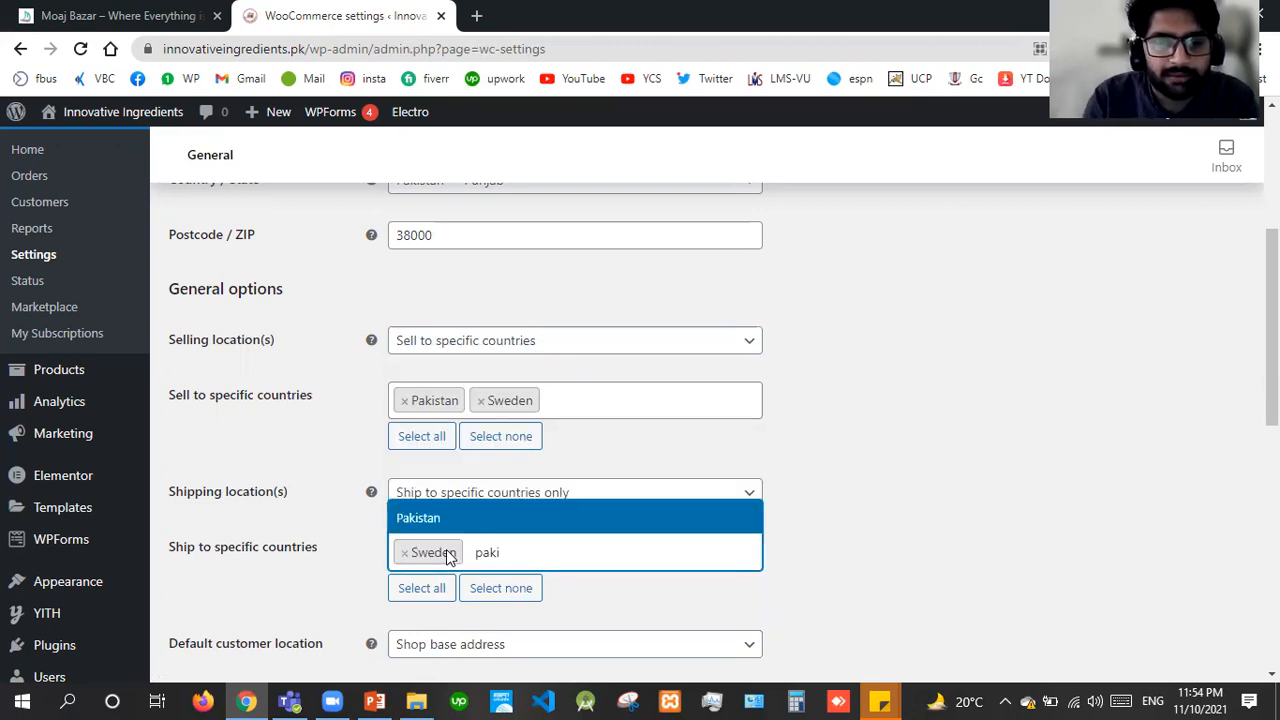
left_click(491, 523)
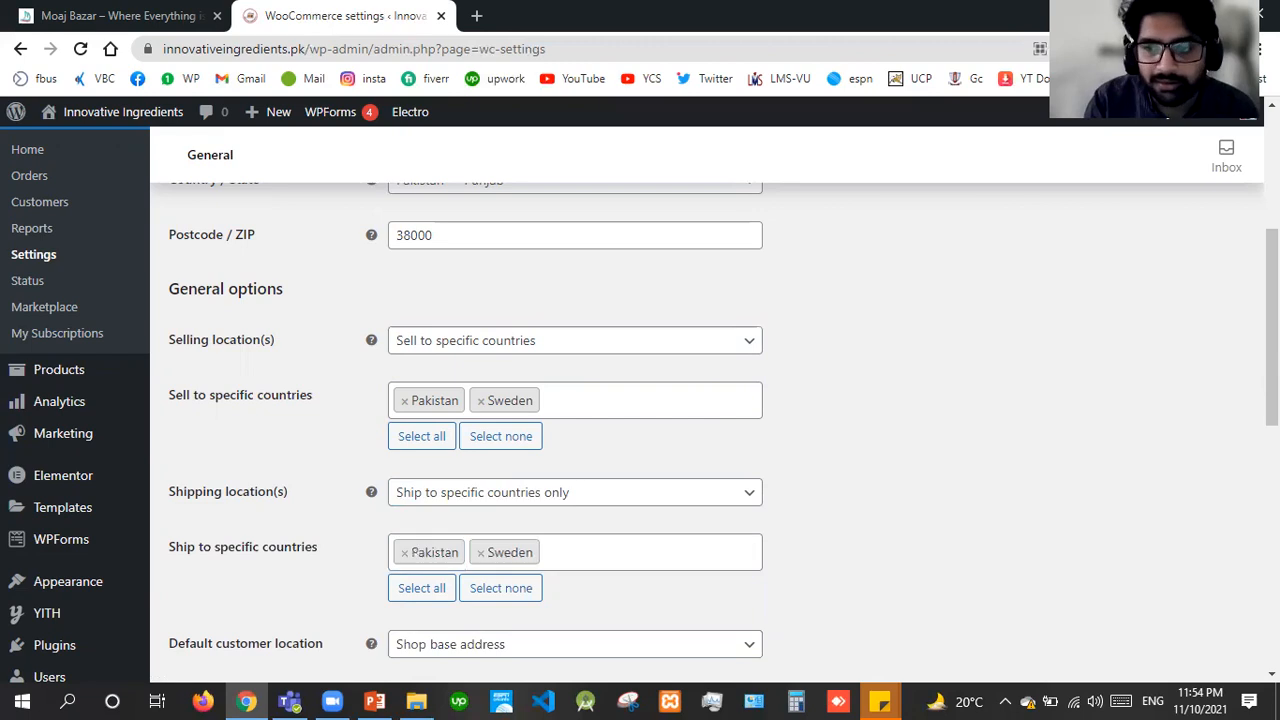
Set the default customer location to Geolocate.
scroll(727, 444, "down", 2)
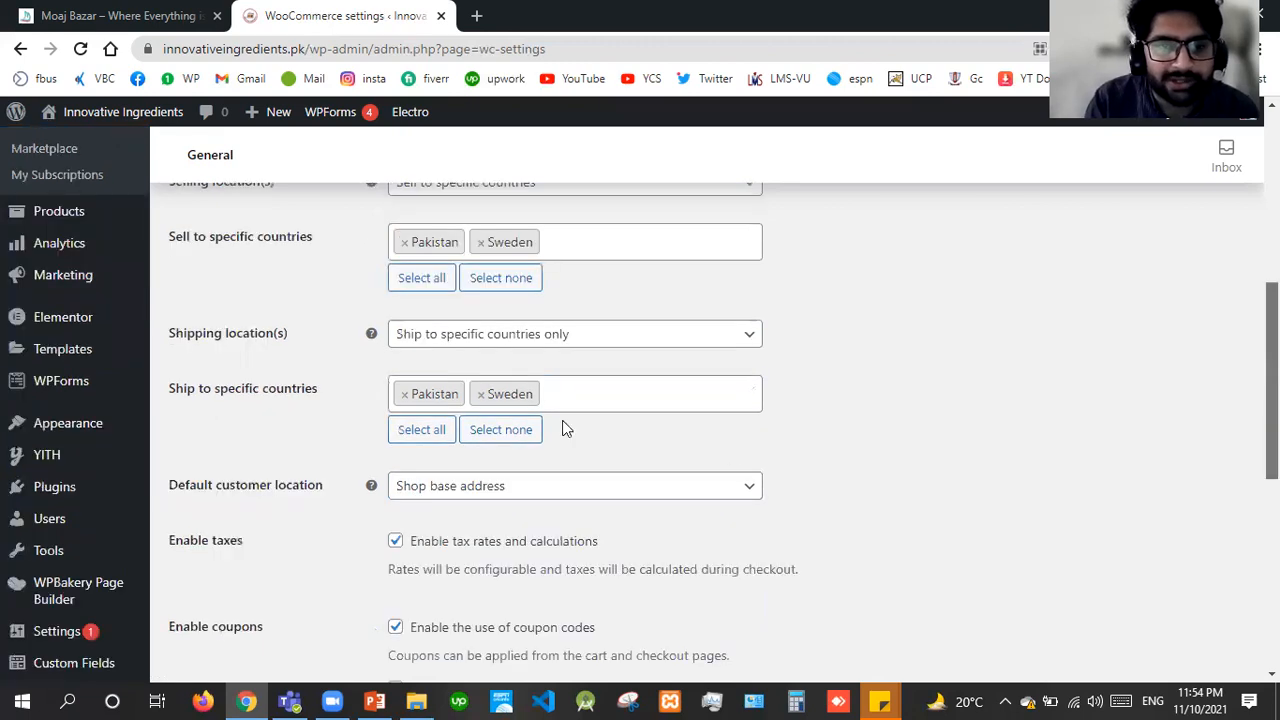
scroll(440, 335, "down", 2)
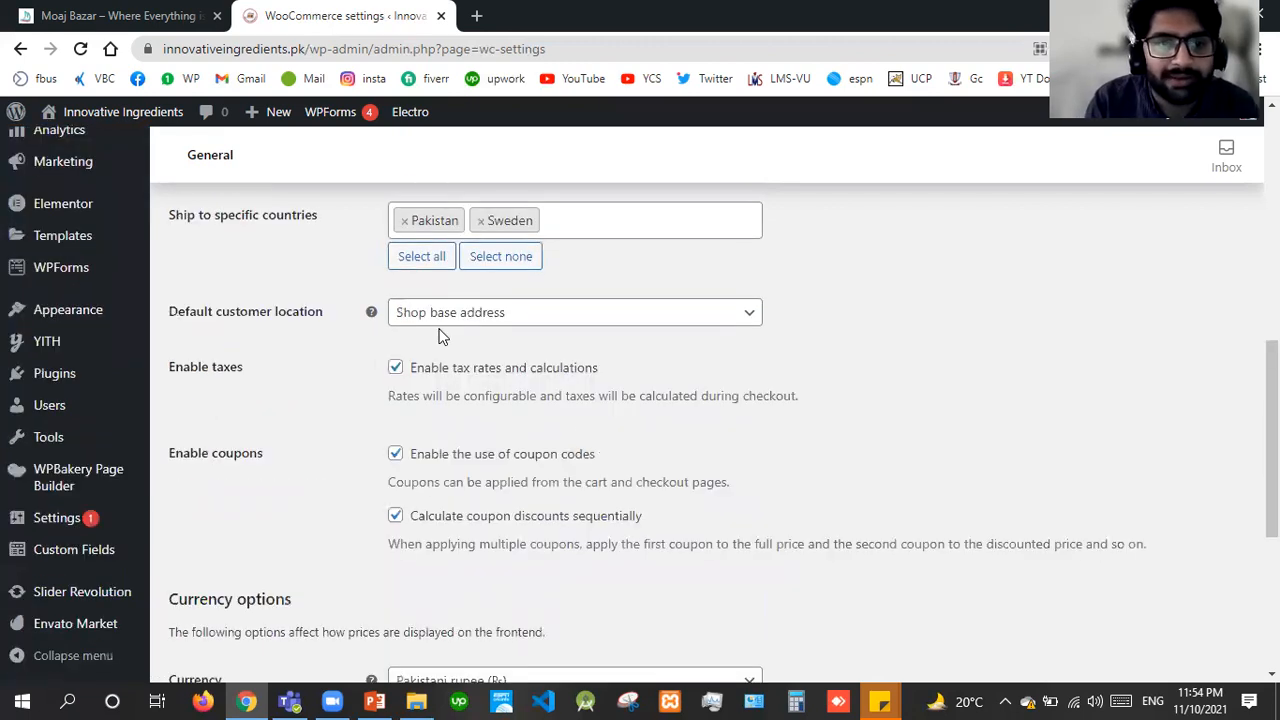
left_click(444, 312)
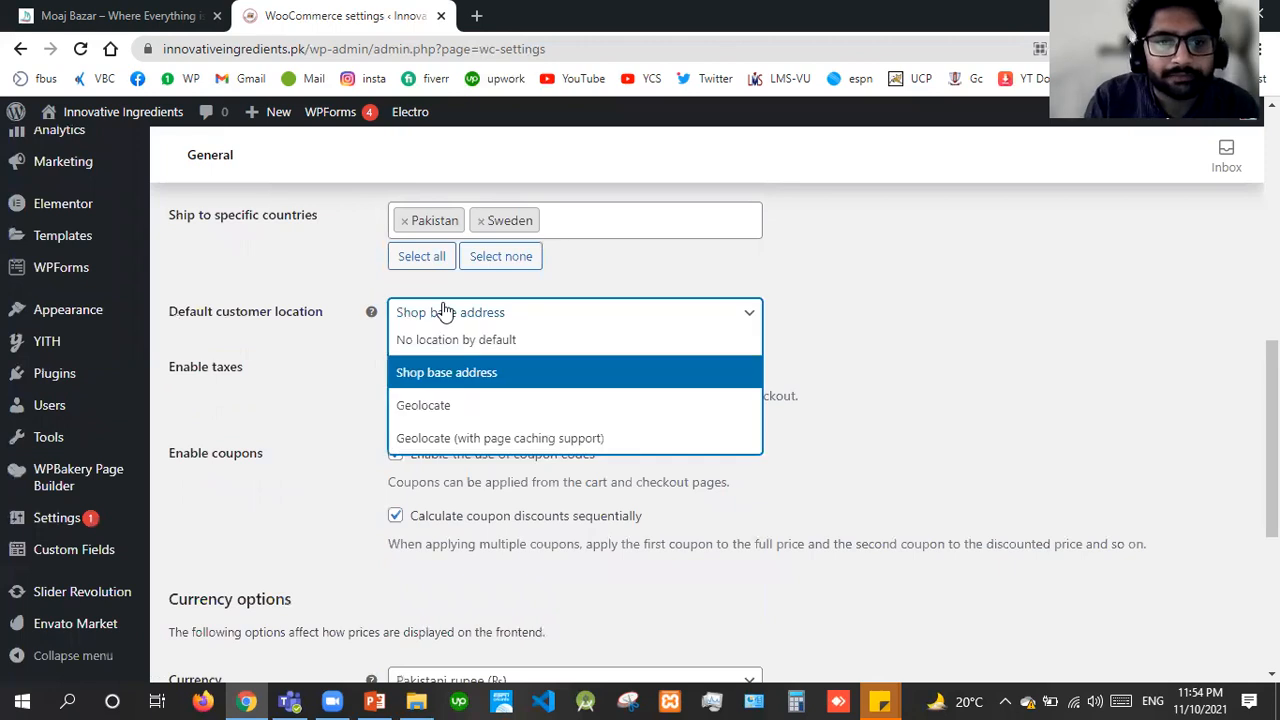
left_click(448, 406)
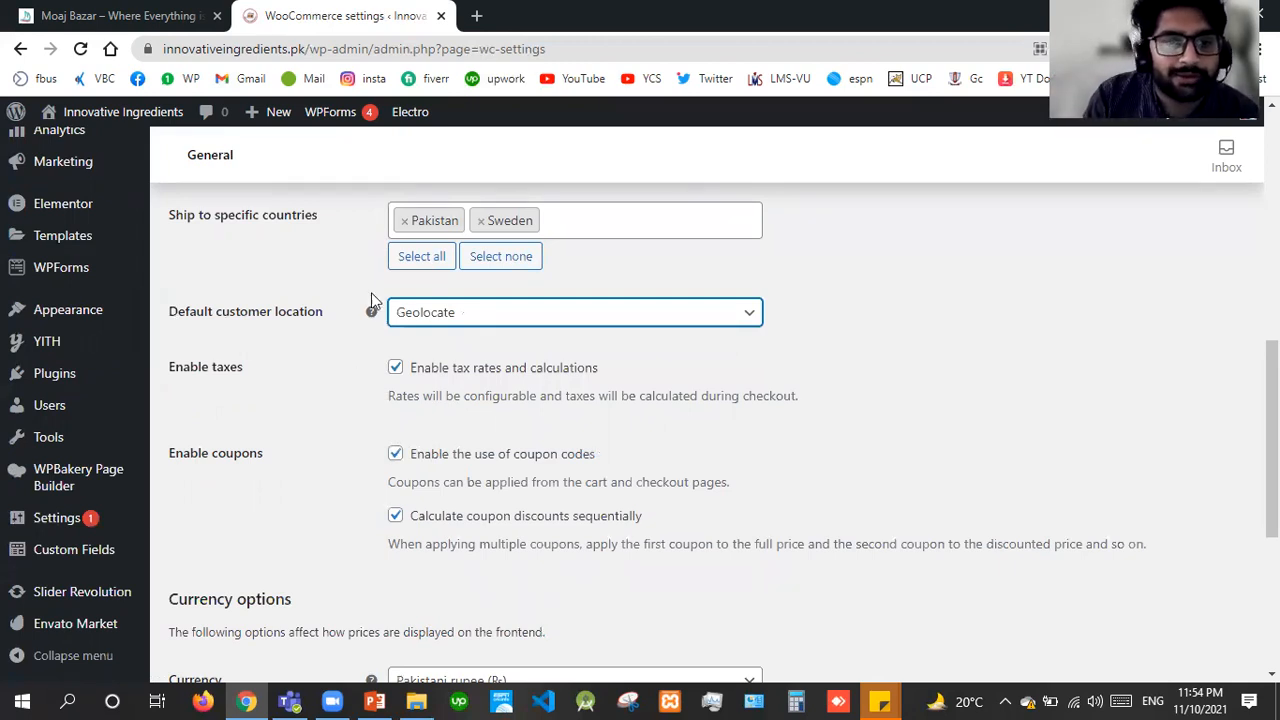
mouse_move(372, 311)
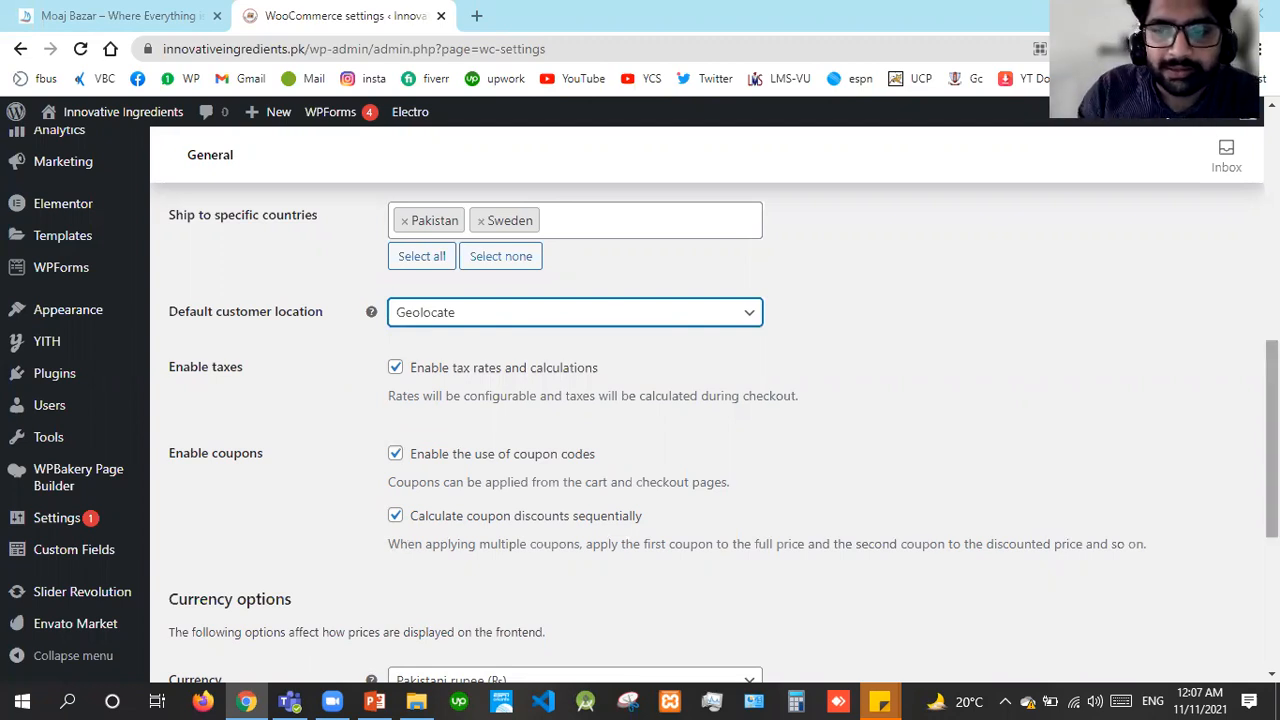
Set the store currency to Swedish krona (kr) in the currency options.
scroll(1270, 470, "down", 2)
scroll(703, 471, "down", 1)
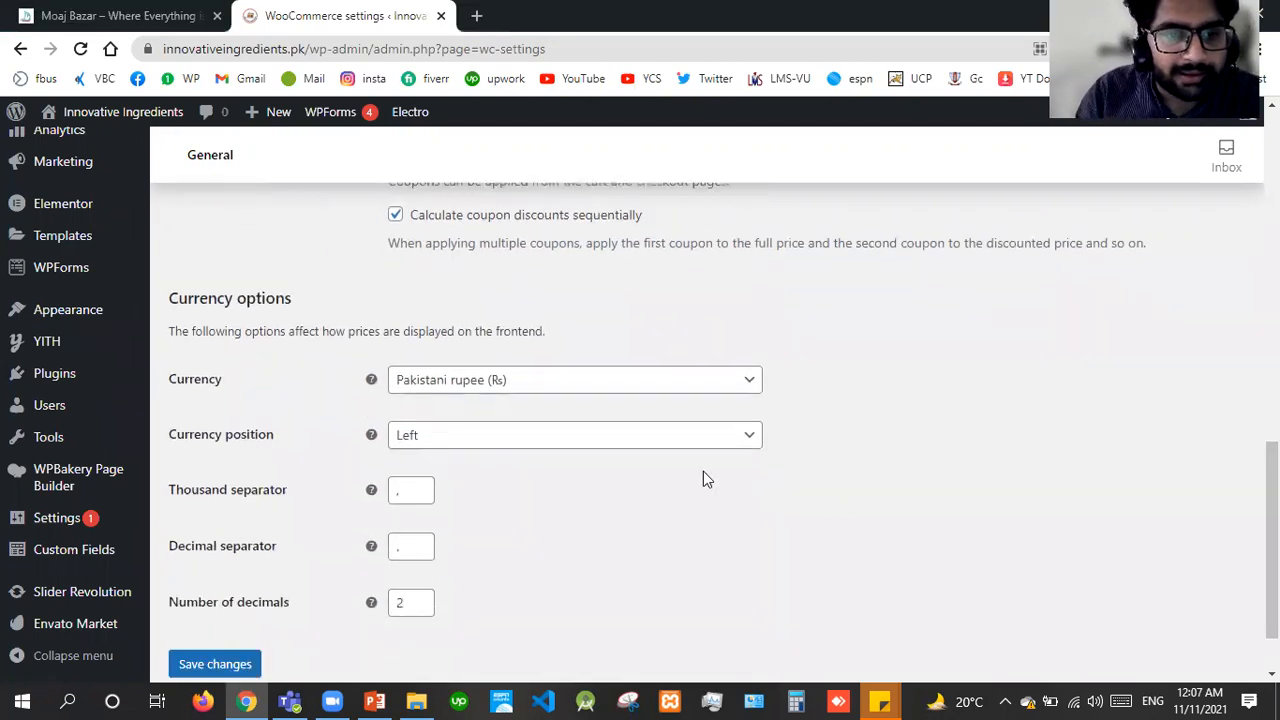
left_click(503, 393)
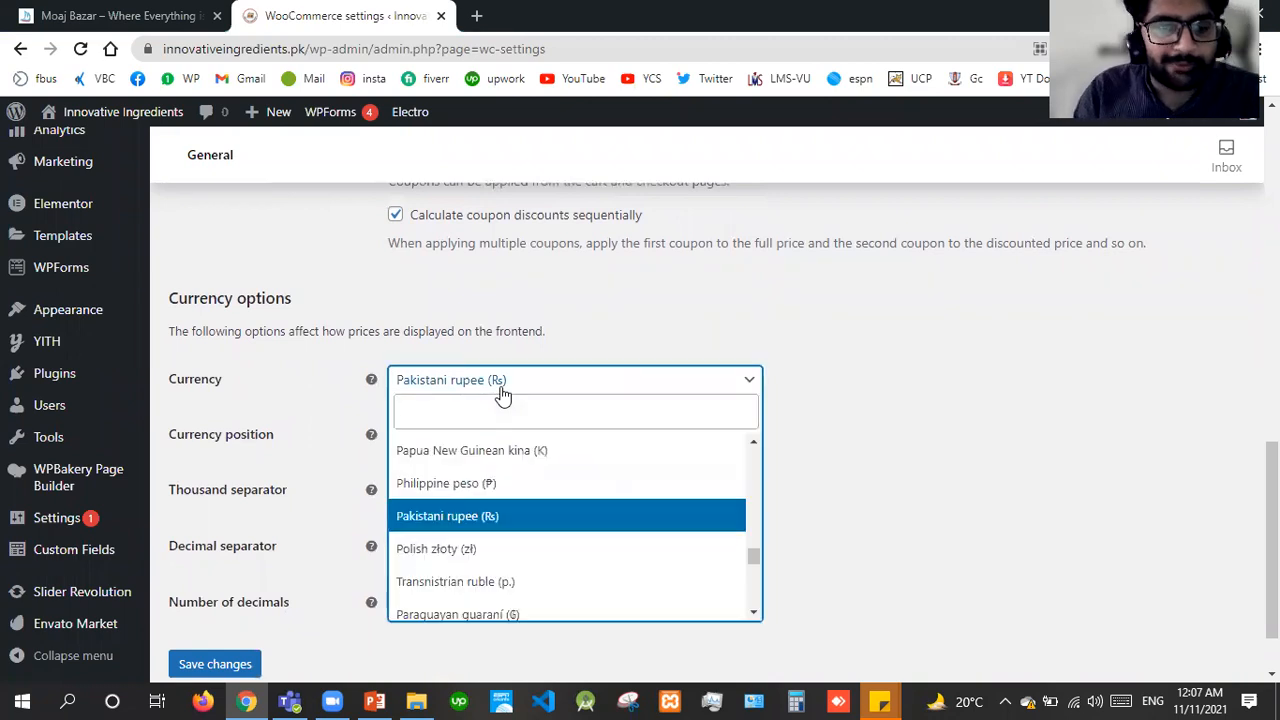
type("kro")
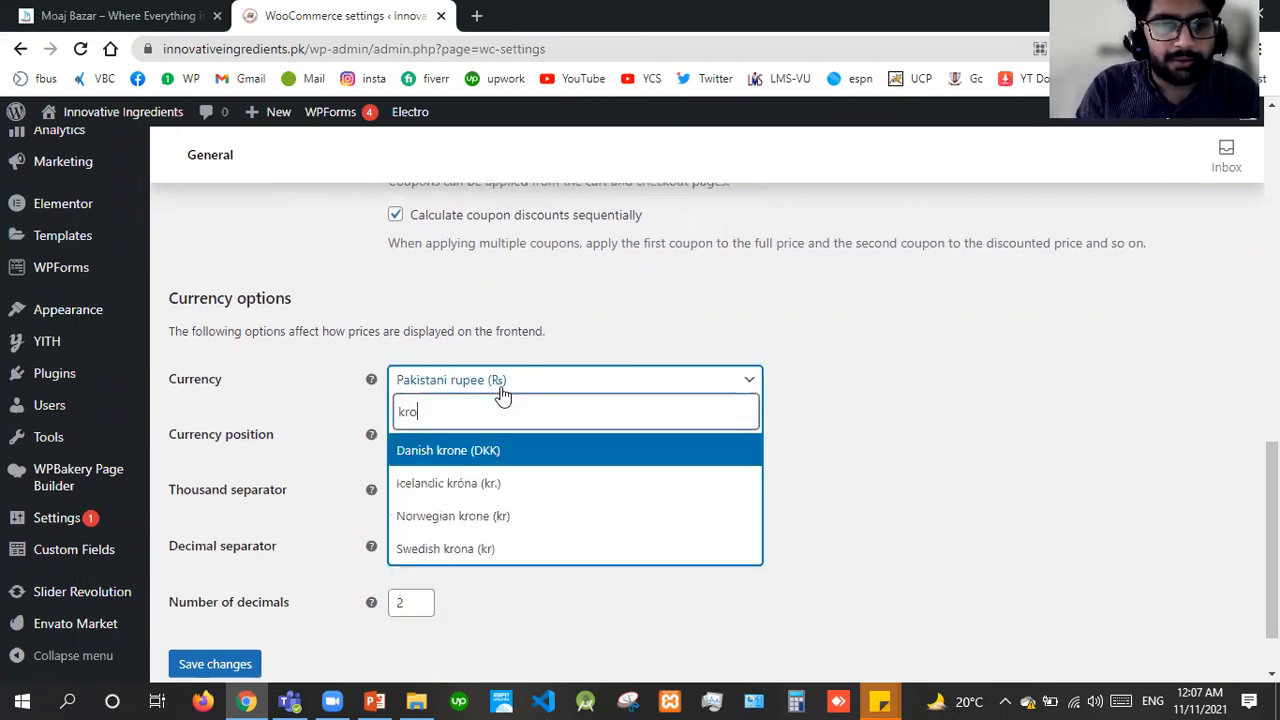
key("Down")
key("Down")
key("Down")
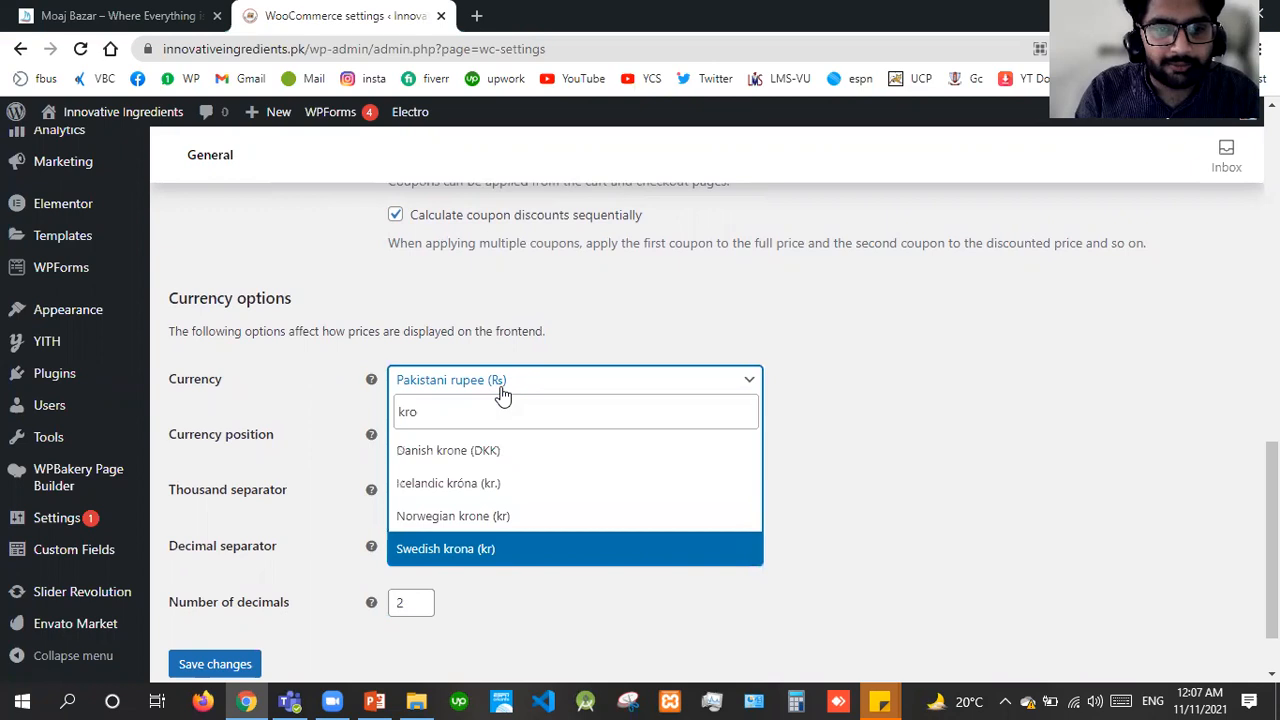
key("Return")
Set the store currency back to Pakistani rupee (₨).
left_click(503, 393)
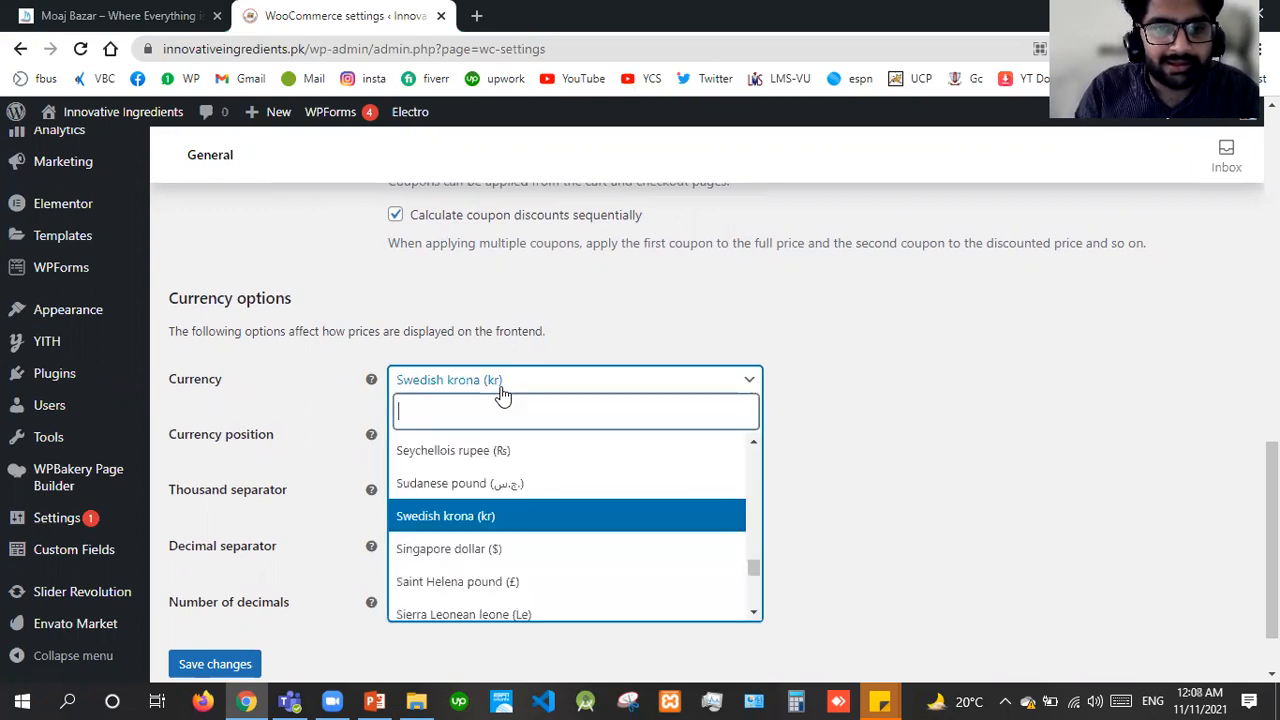
type("pkr")
key("BackSpace")
key("BackSpace")
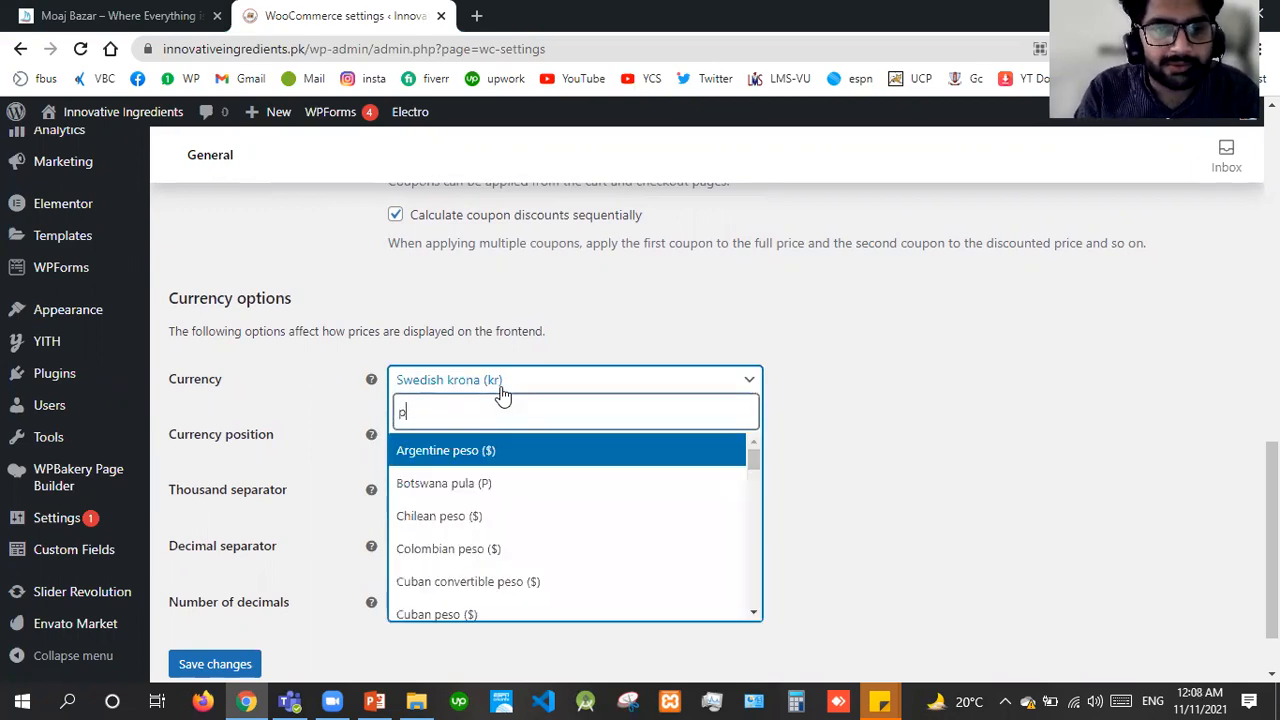
type("aki")
key("Return")
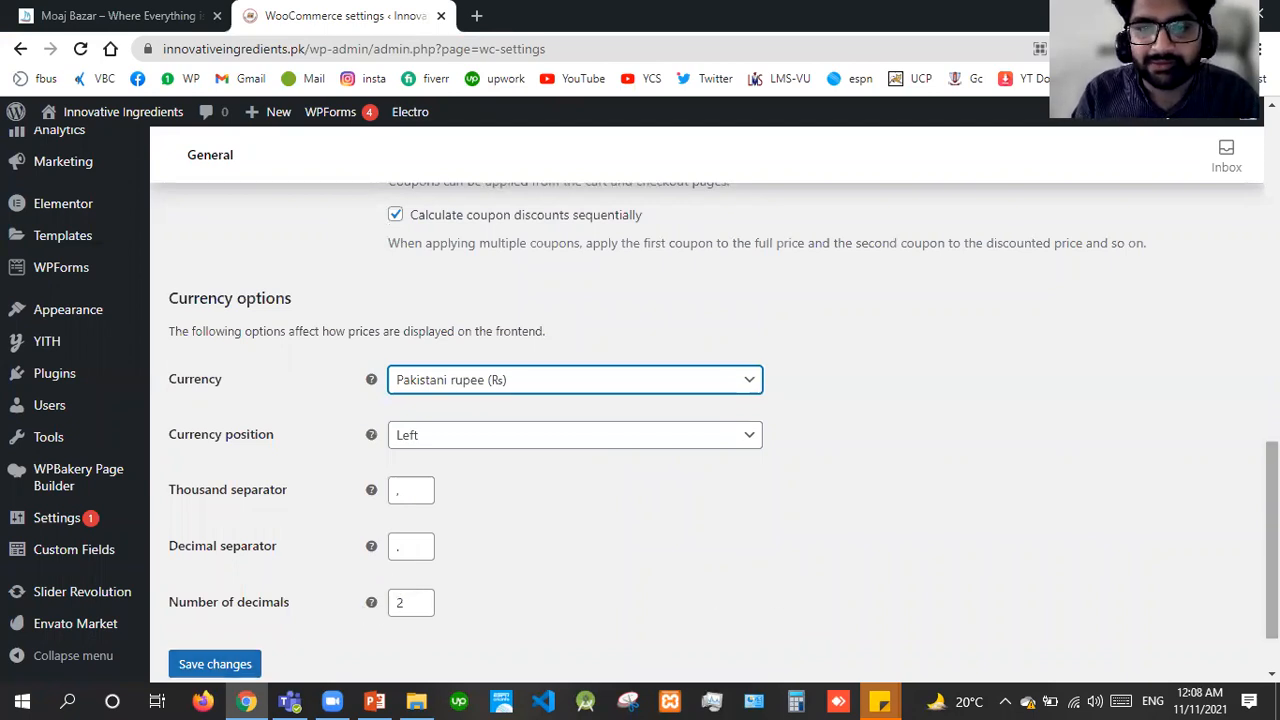
Open the Products settings, discarding the unsaved general settings, and close the Moaj Bazar page.
left_click_drag(1271, 545, 1271, 213)
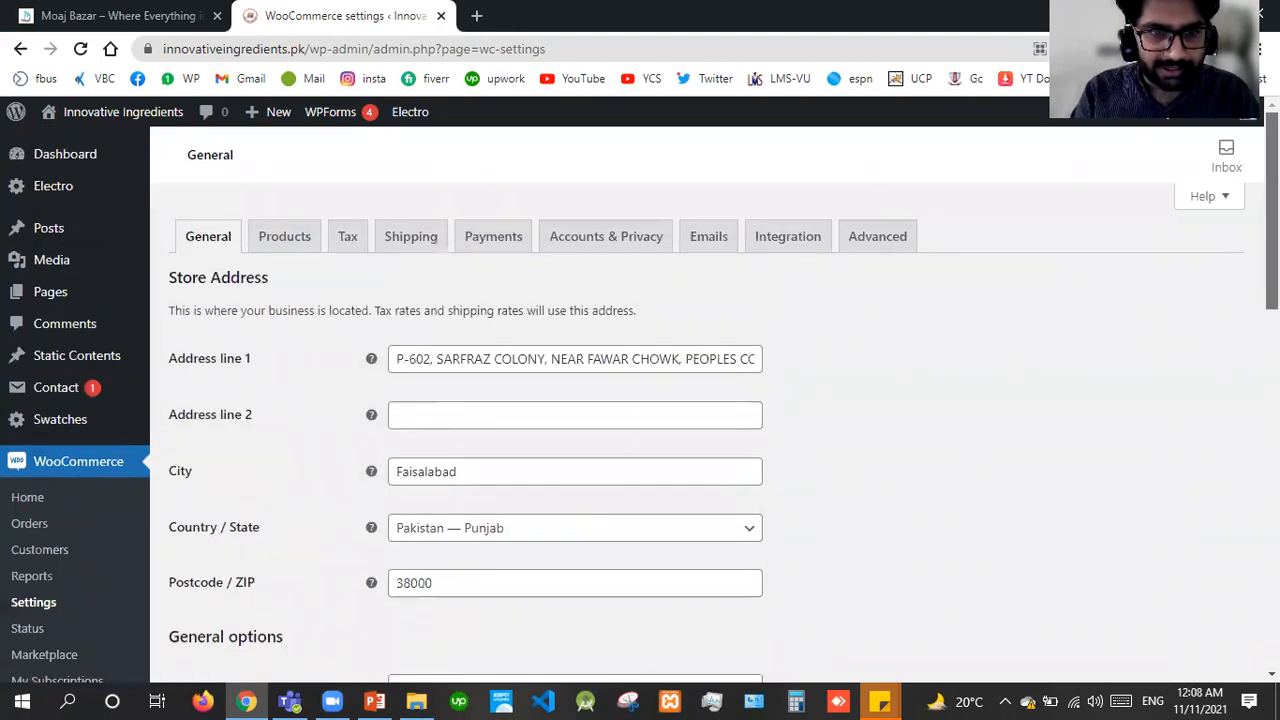
left_click(283, 247)
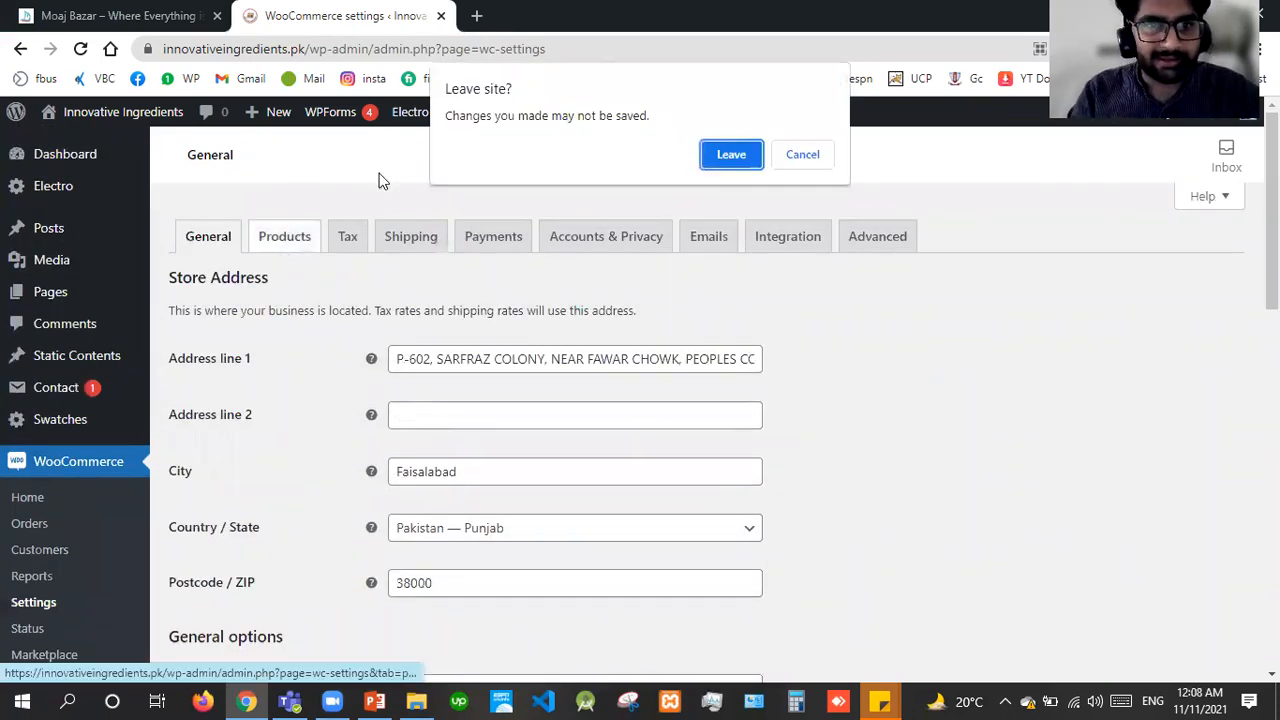
left_click(730, 155)
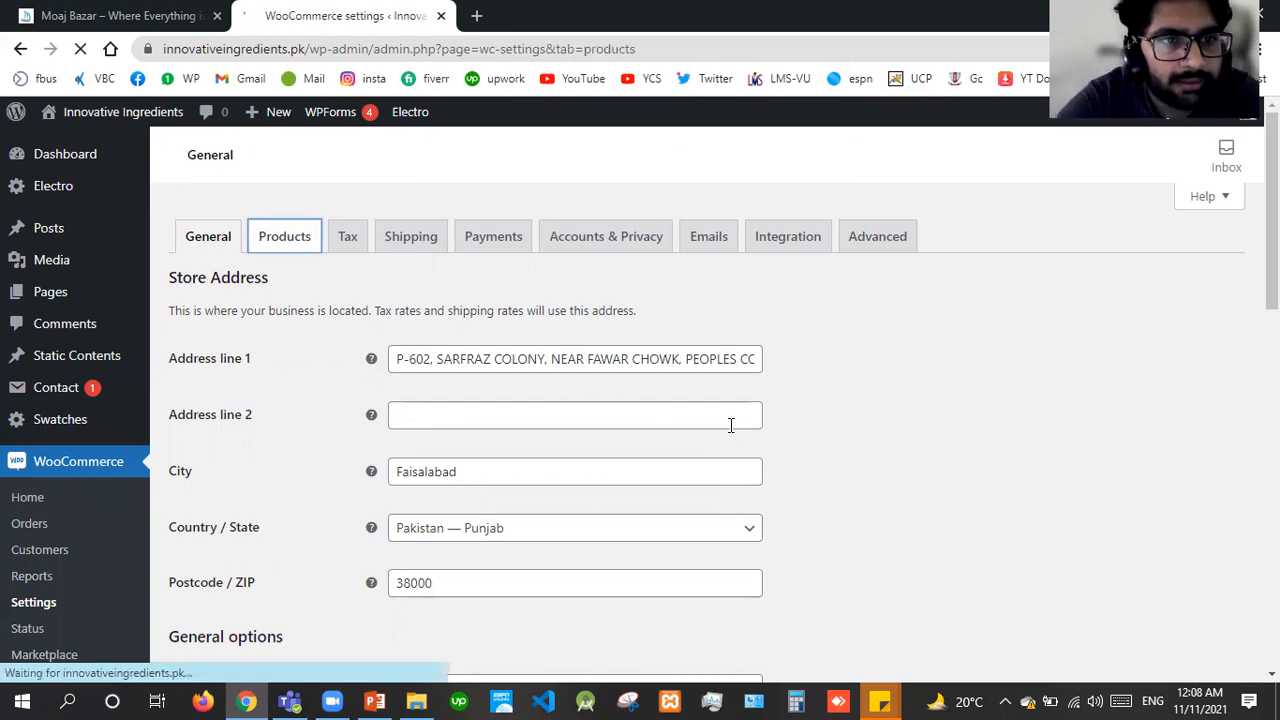
left_click(217, 15)
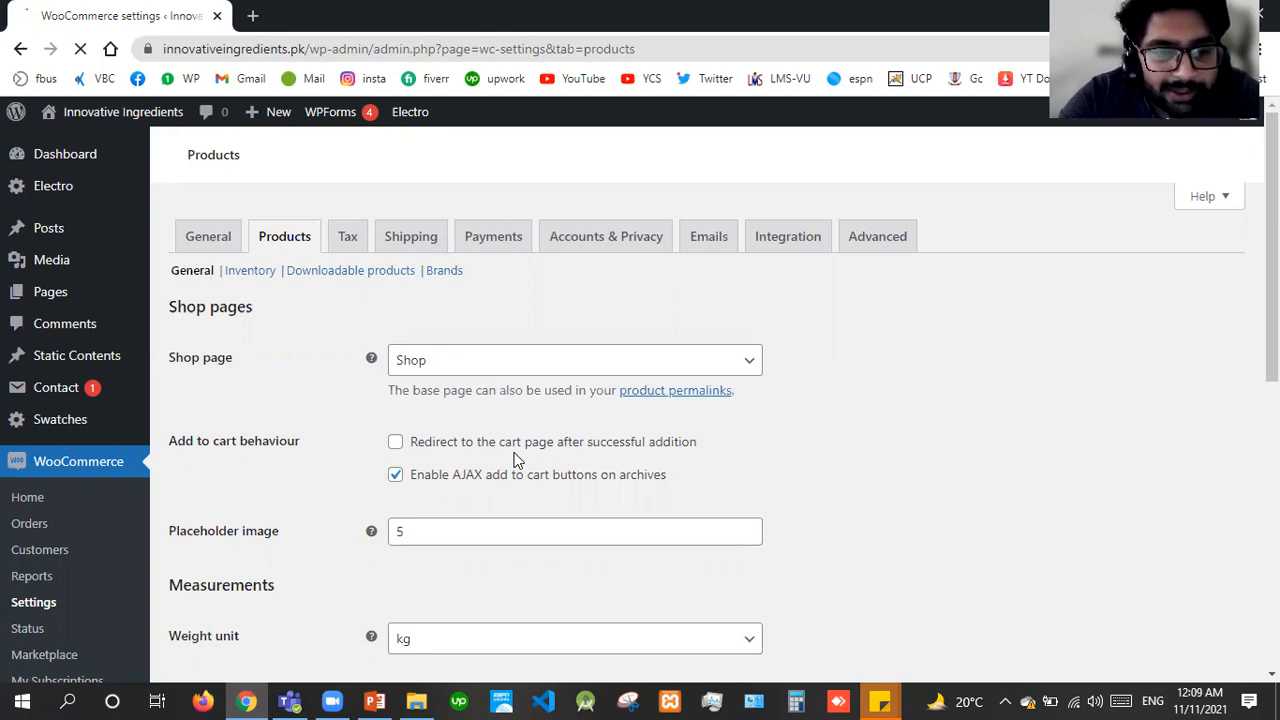
Read the help note explaining the placeholder image setting for products.
left_click(374, 531)
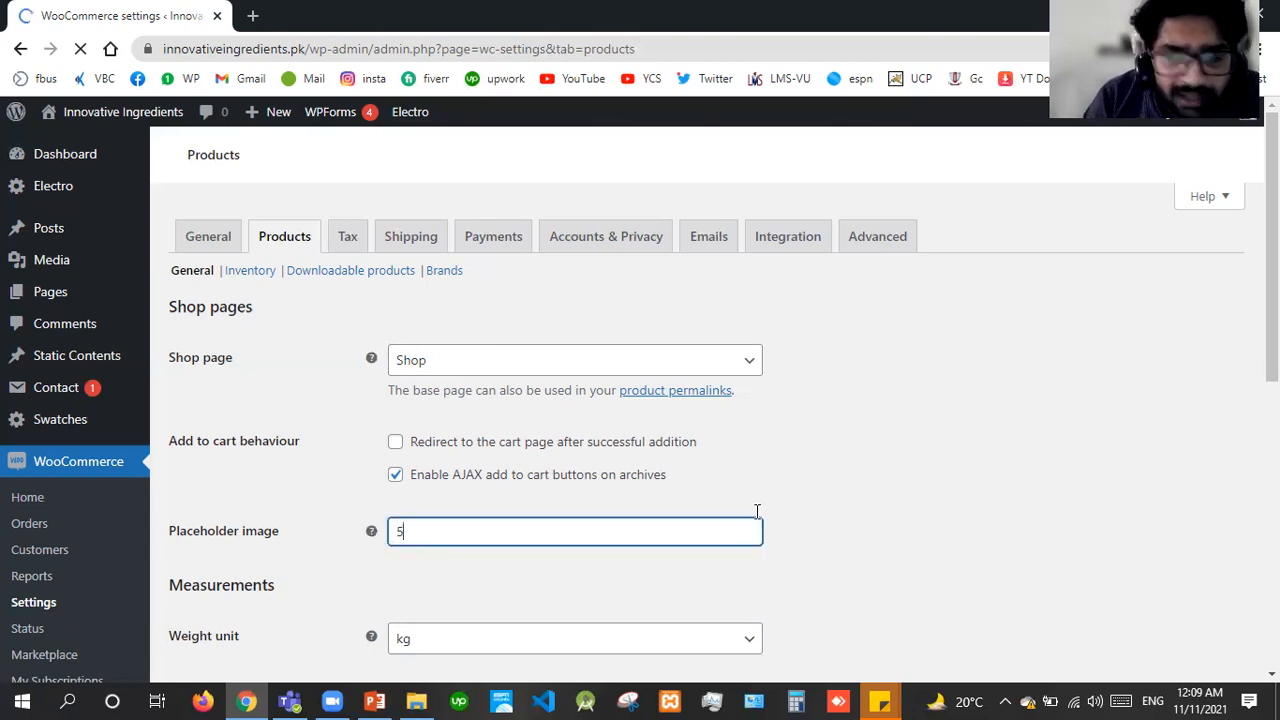
left_click_drag(1271, 347, 1271, 433)
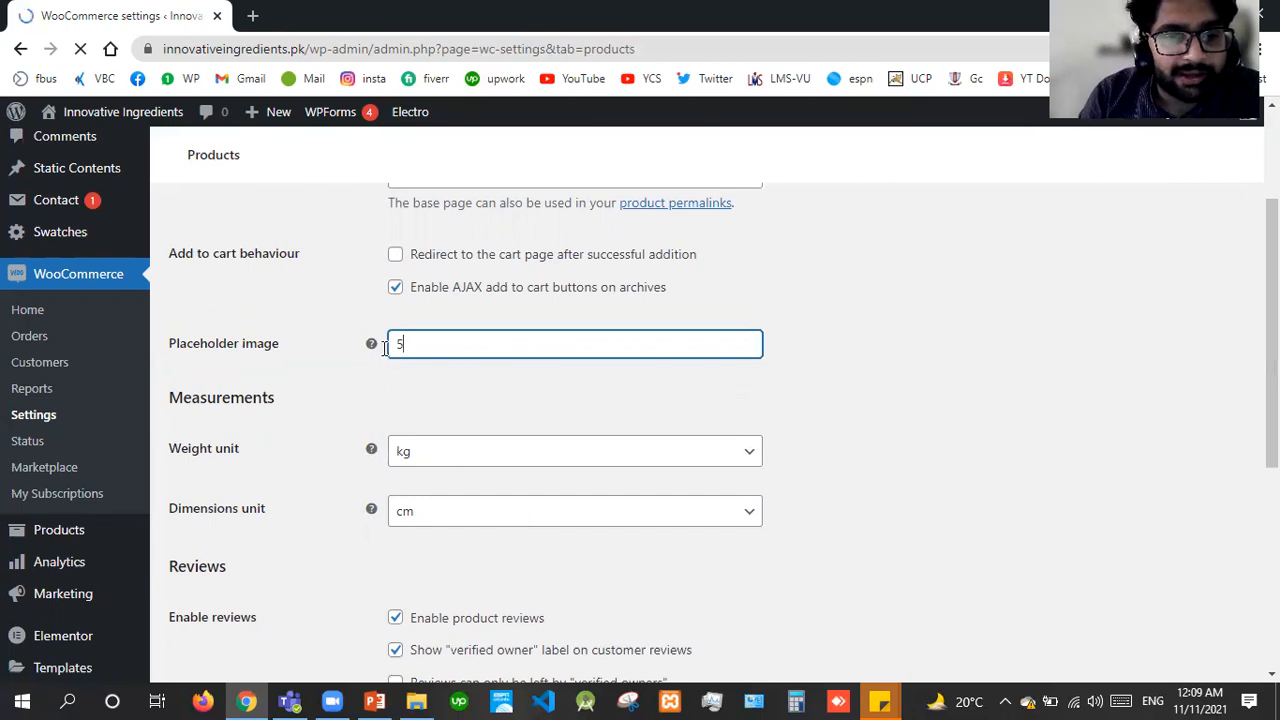
mouse_move(375, 345)
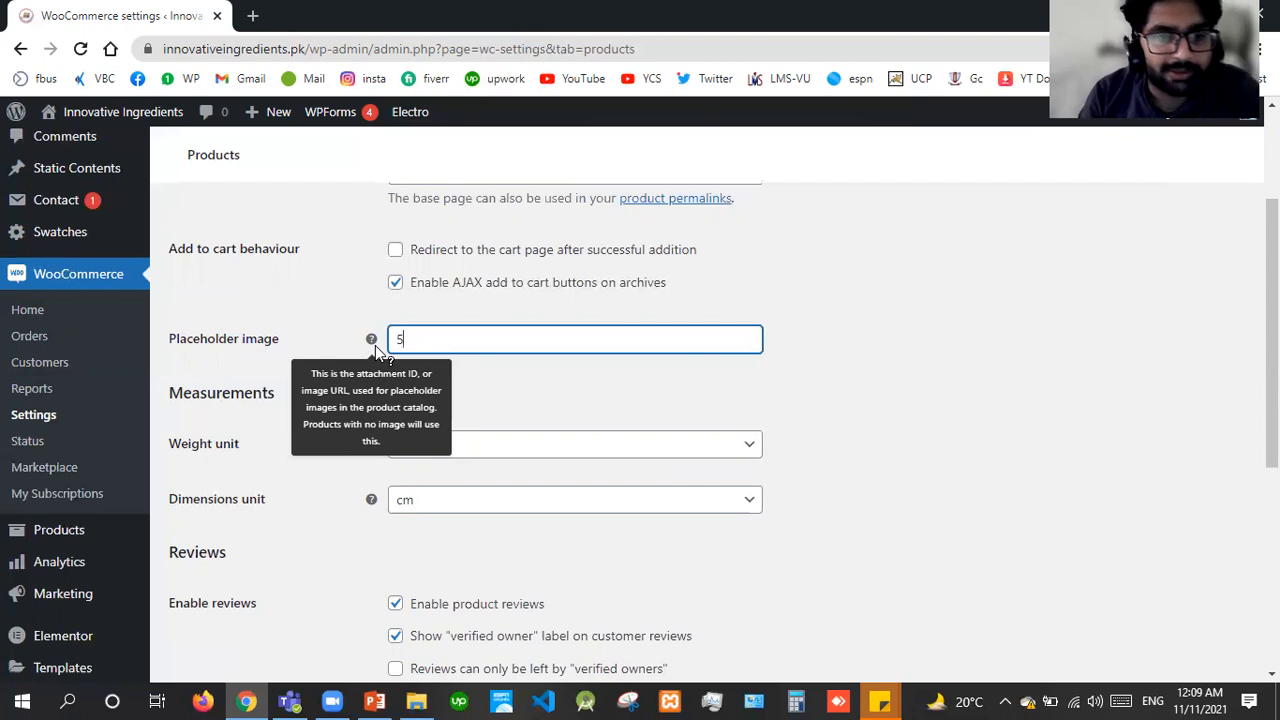
Search Google in a separate page for "placeholder image wordpress", view the image results and close that page.
left_click(250, 18)
type("place")
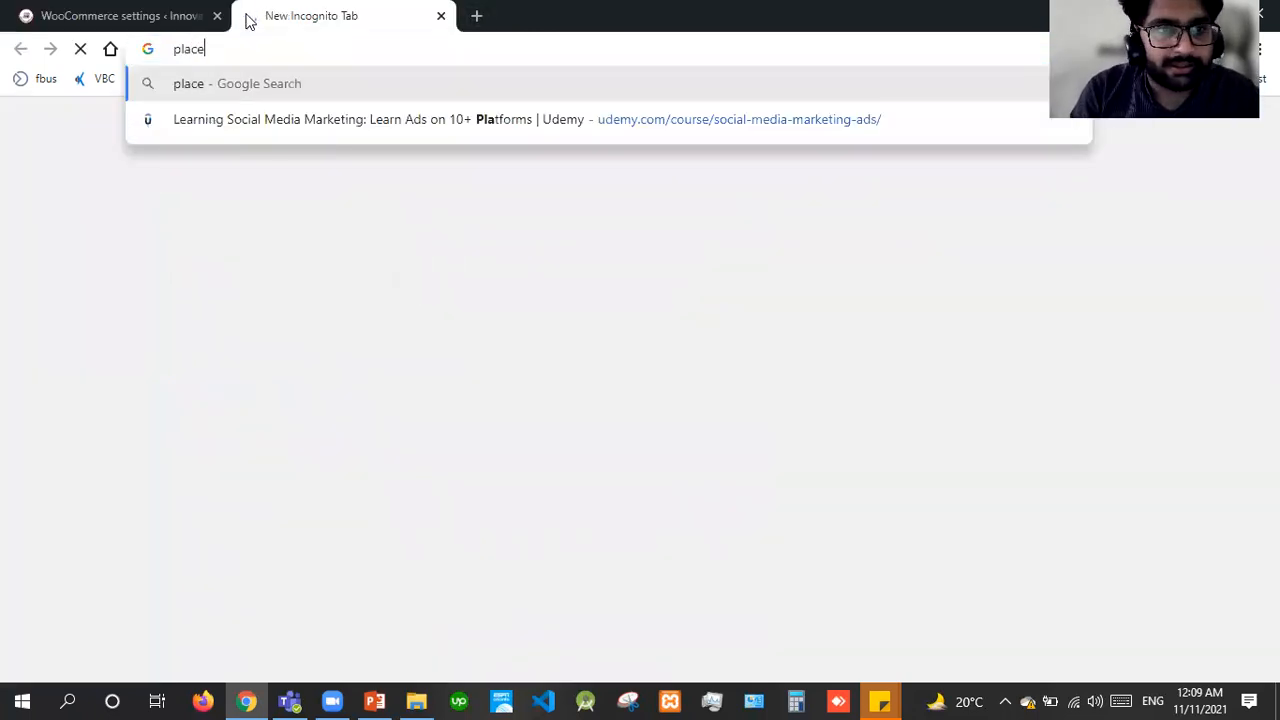
type("holder image wordpress")
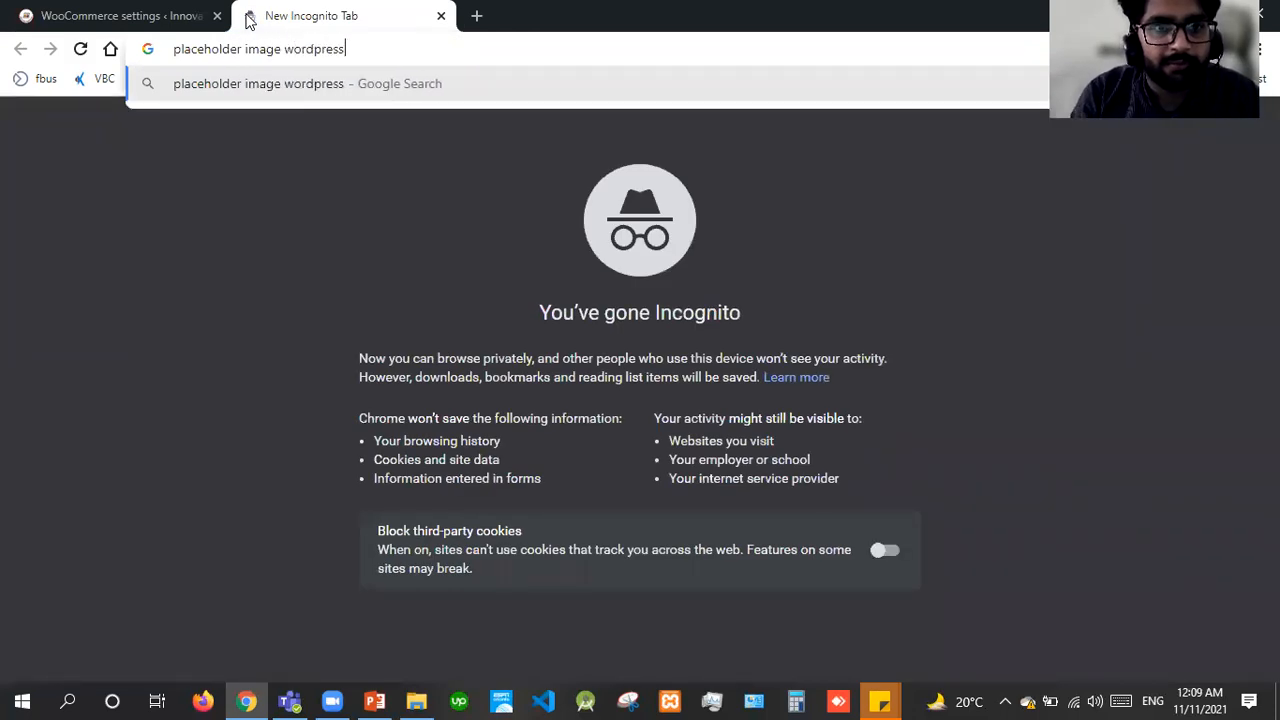
key("Return")
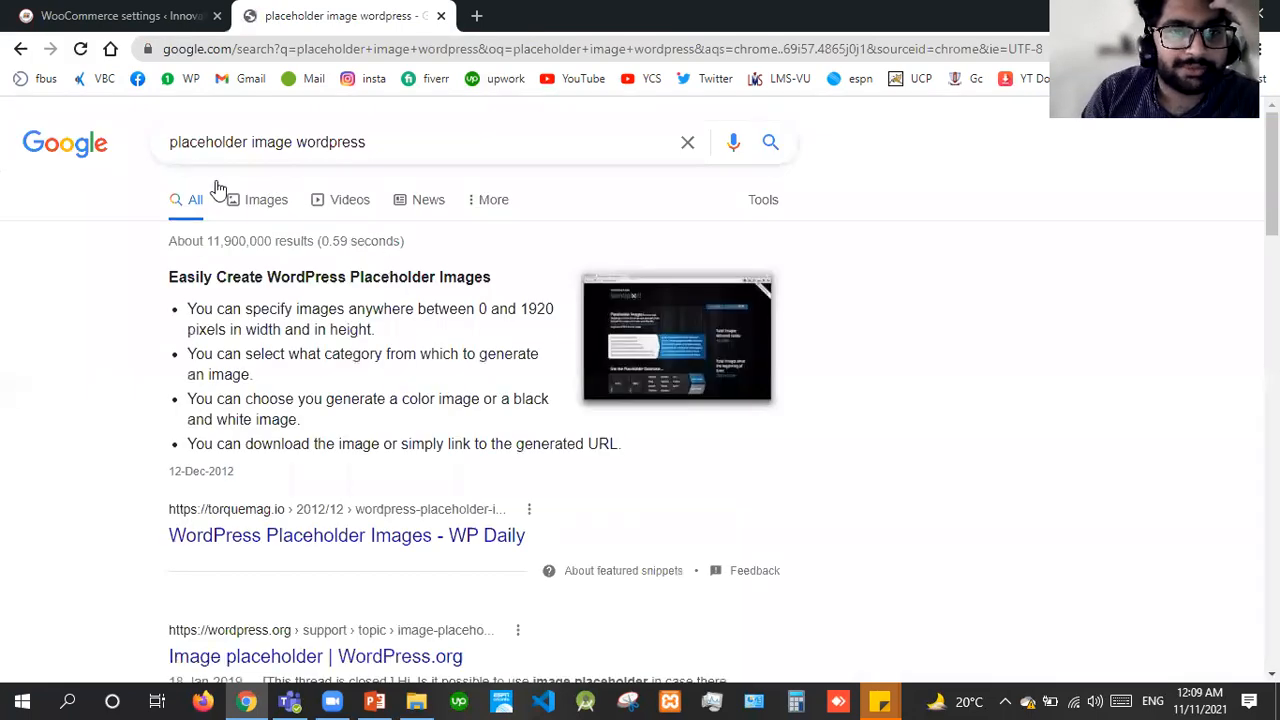
left_click(222, 190)
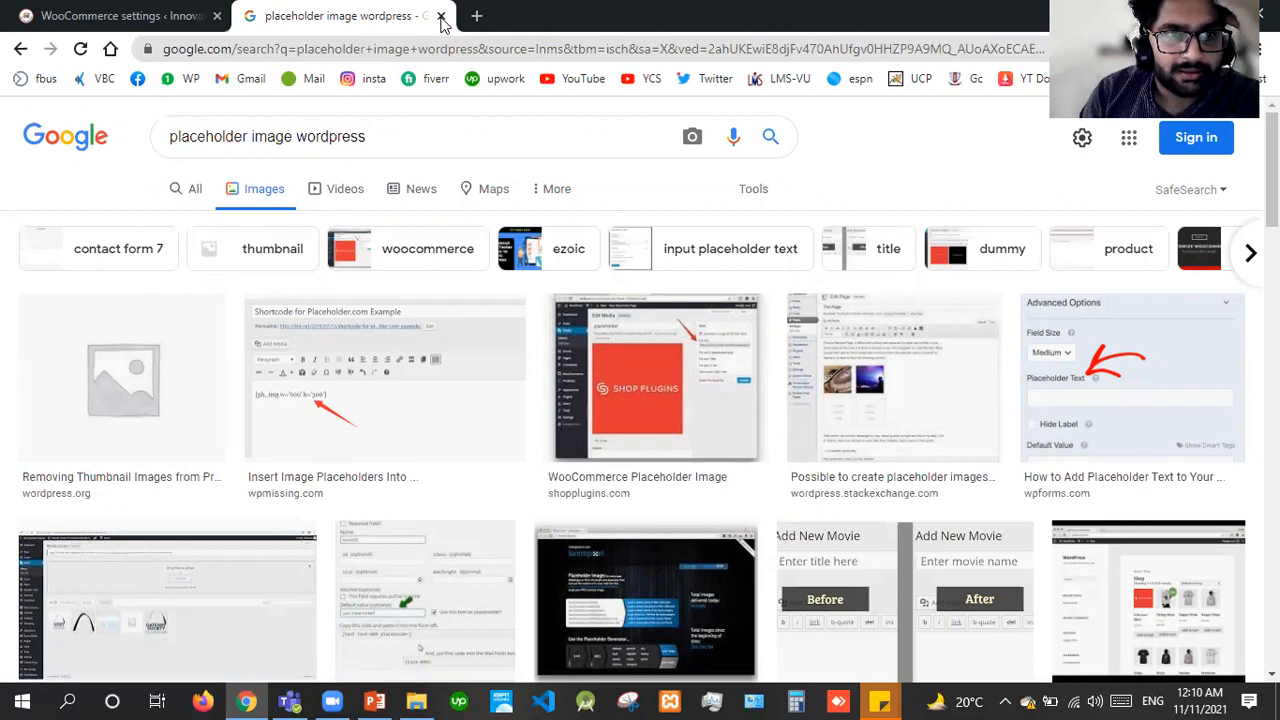
key("ctrl+w")
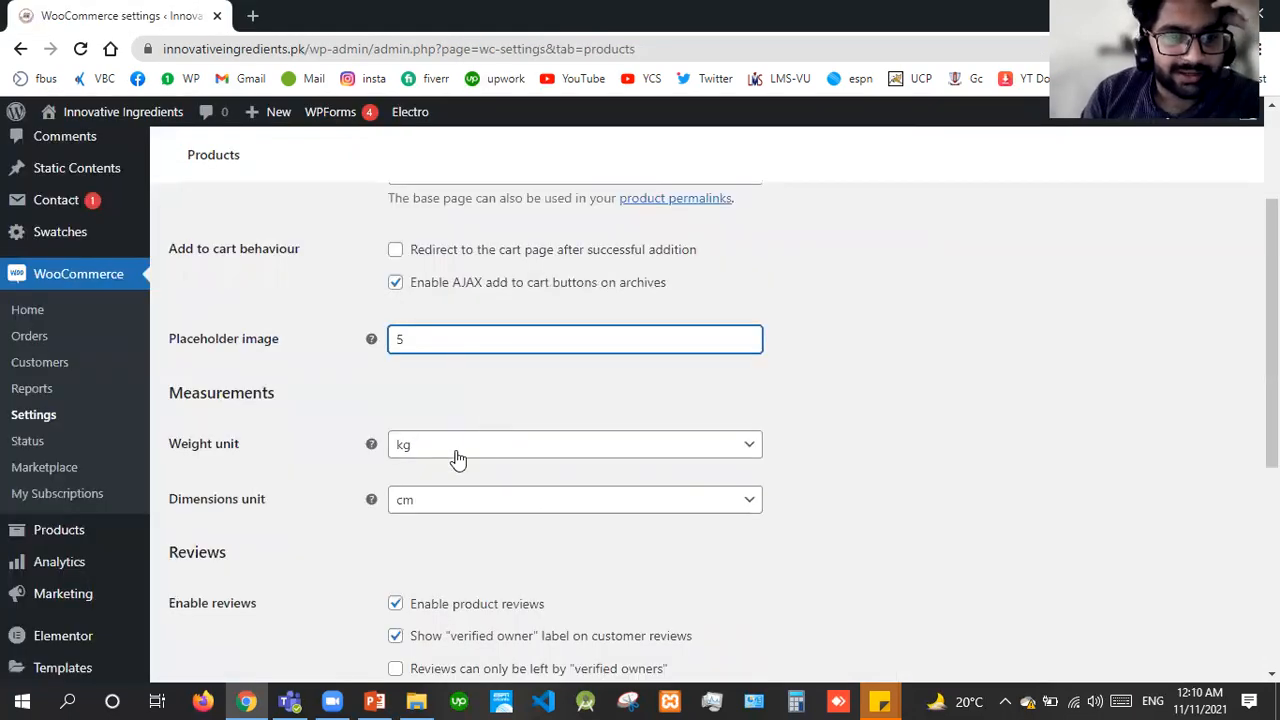
Reread the help note for the placeholder image setting and leave its value untouched.
left_click(378, 346)
left_click(560, 342)
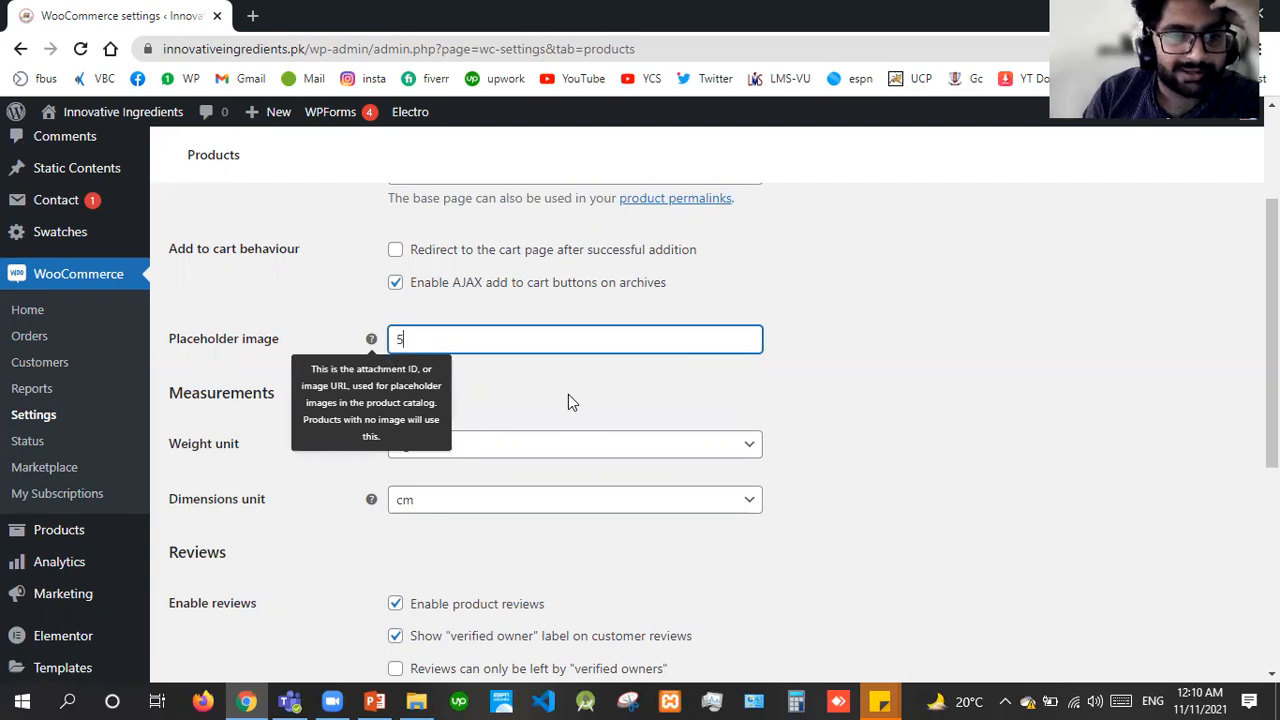
left_click(568, 394)
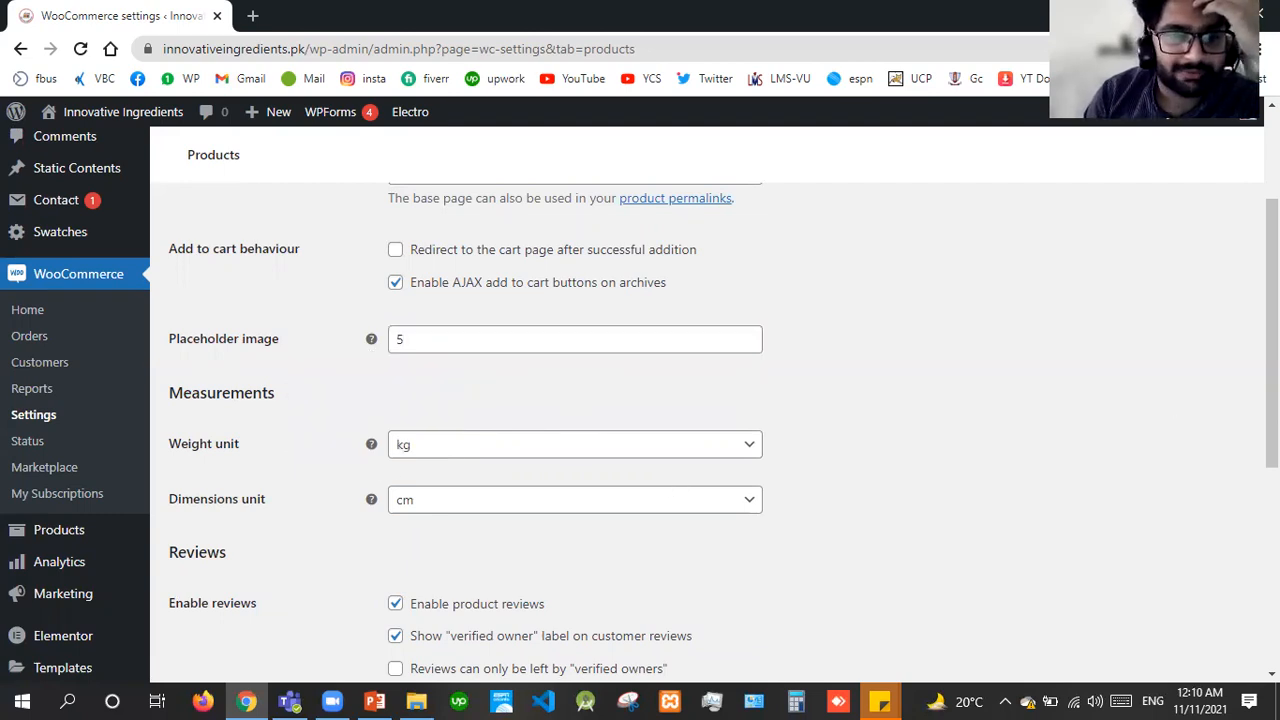
Allow reviews to be left only by "verified owners" and save the product settings.
scroll(931, 500, "down", 2)
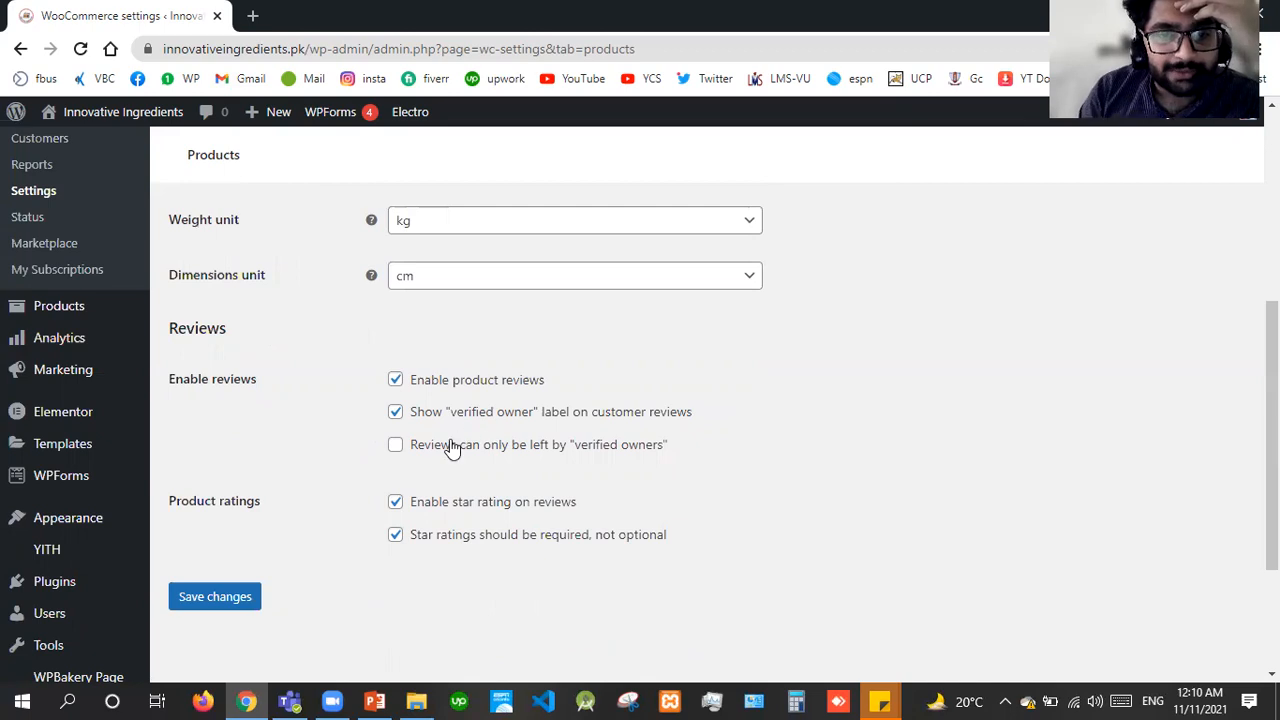
left_click(395, 447)
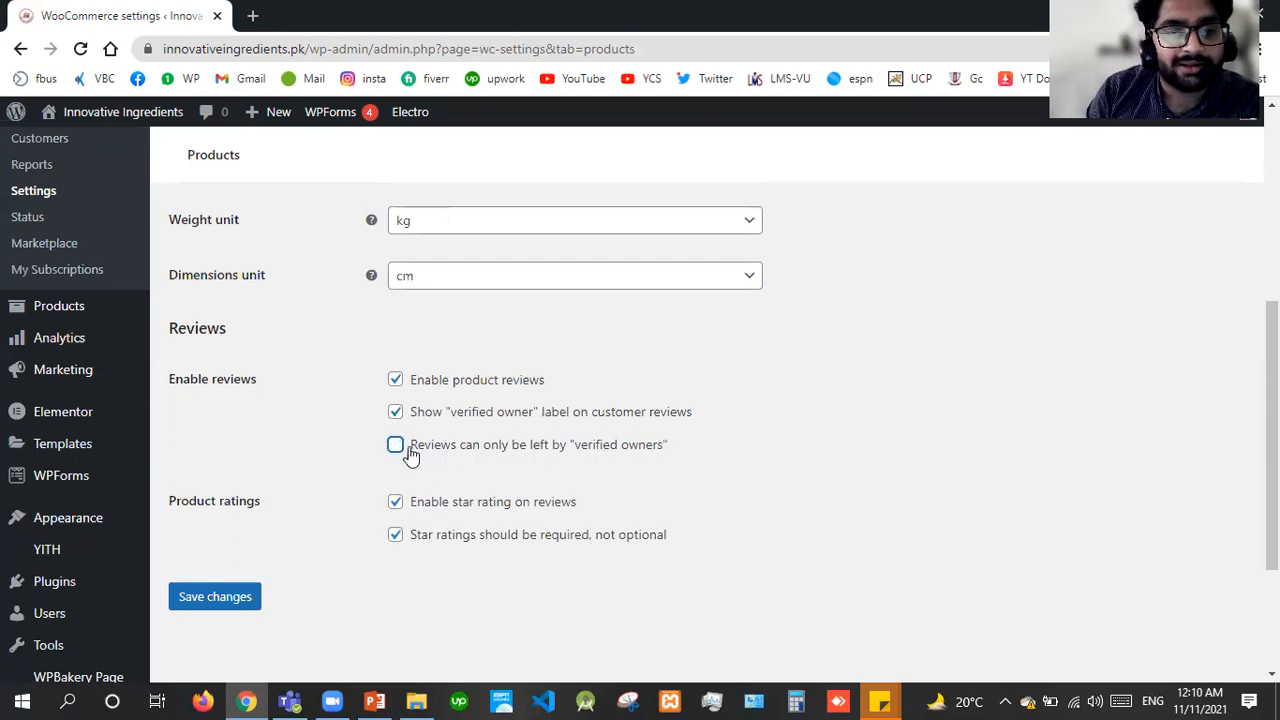
left_click(397, 446)
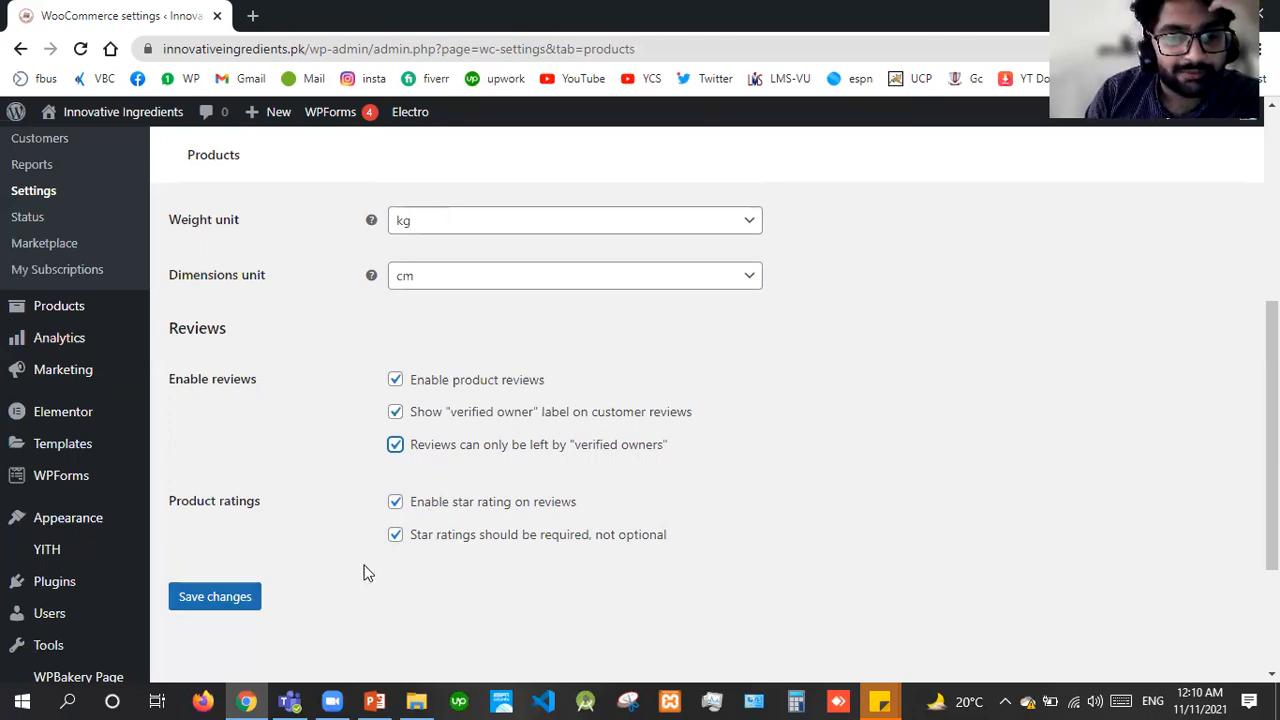
left_click(216, 607)
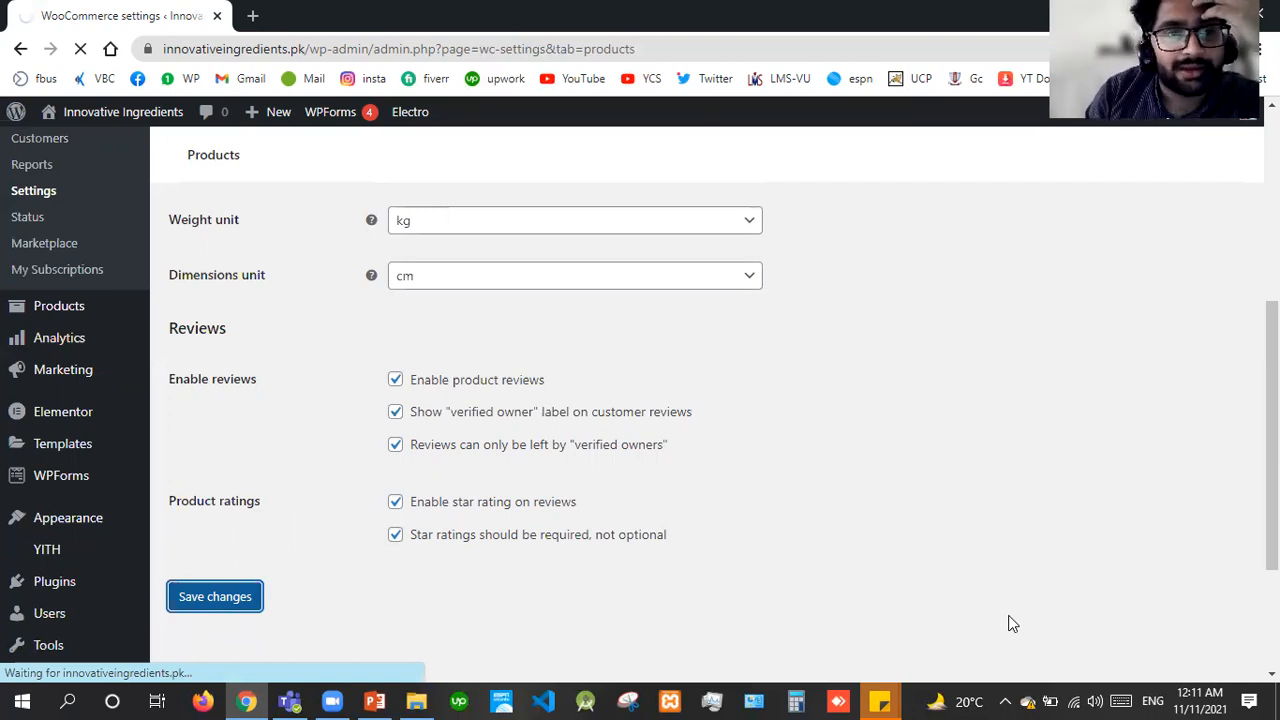
Open the product Inventory settings and review them from stock management to the stock display format, highlighting the notification recipient's e-mail.
left_click_drag(1272, 435, 1272, 245)
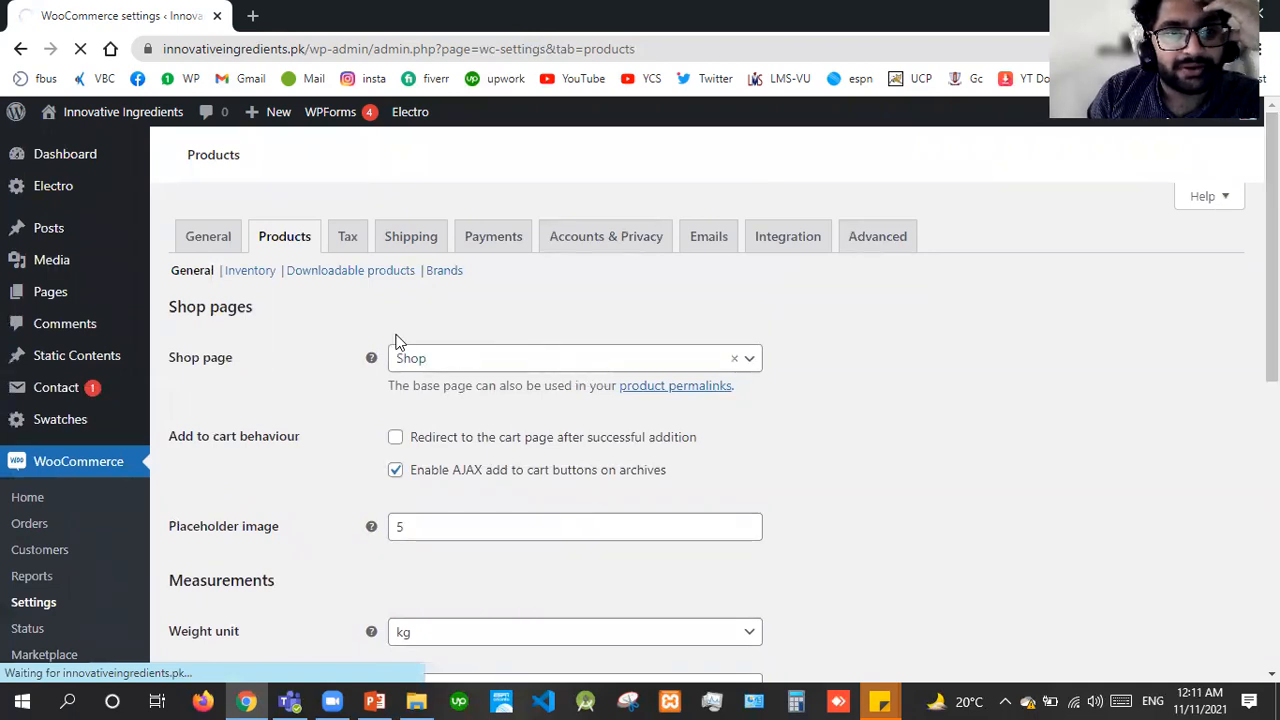
left_click(251, 279)
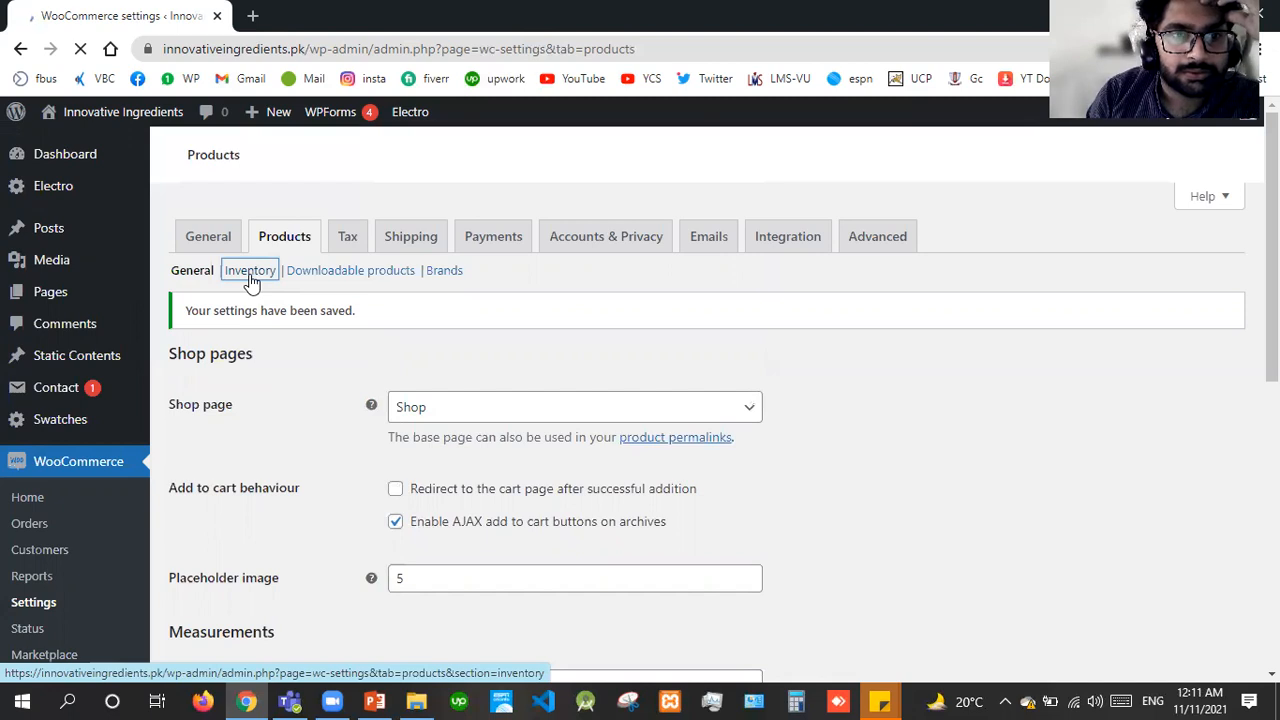
left_click(250, 272)
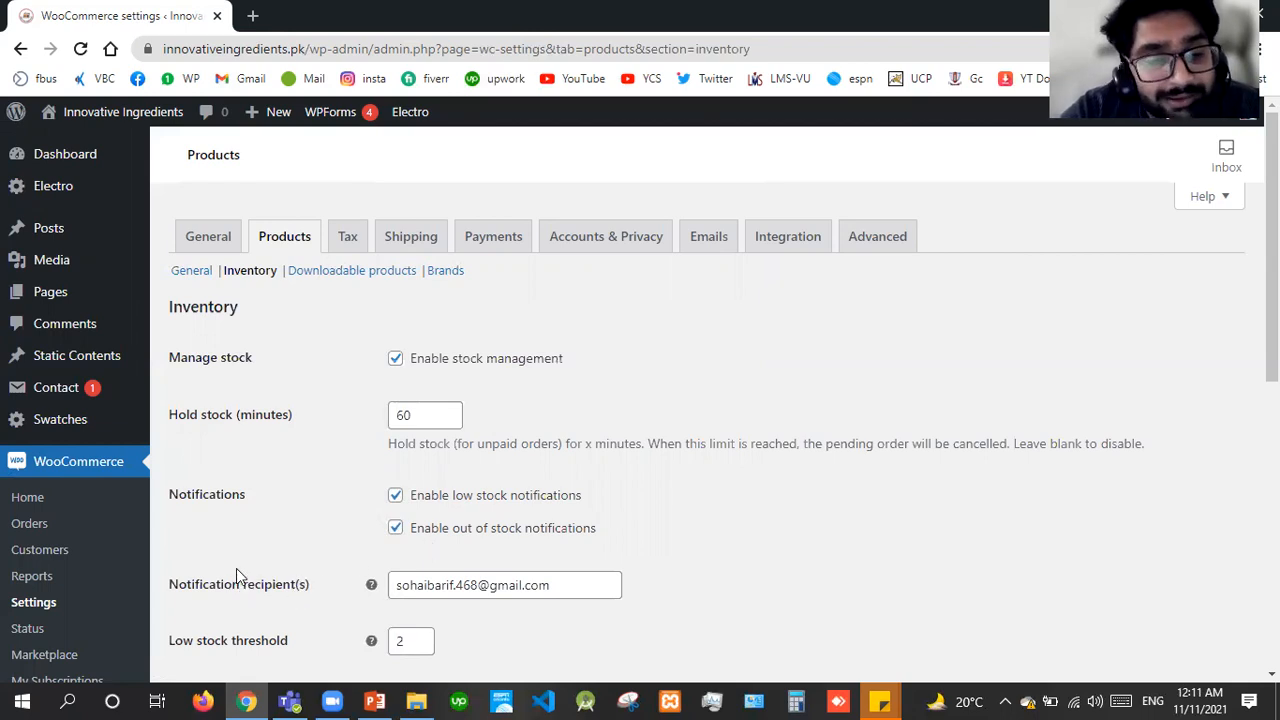
left_click_drag(568, 589, 391, 586)
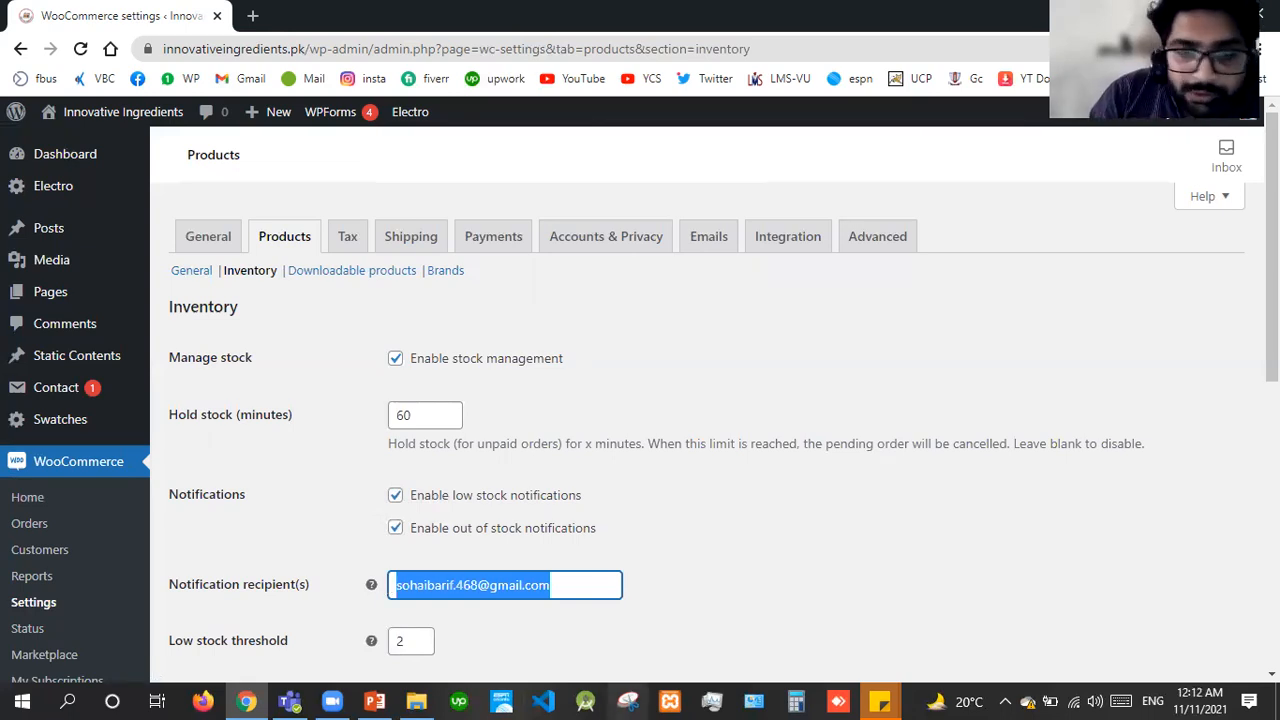
scroll(640, 400, "down", 3)
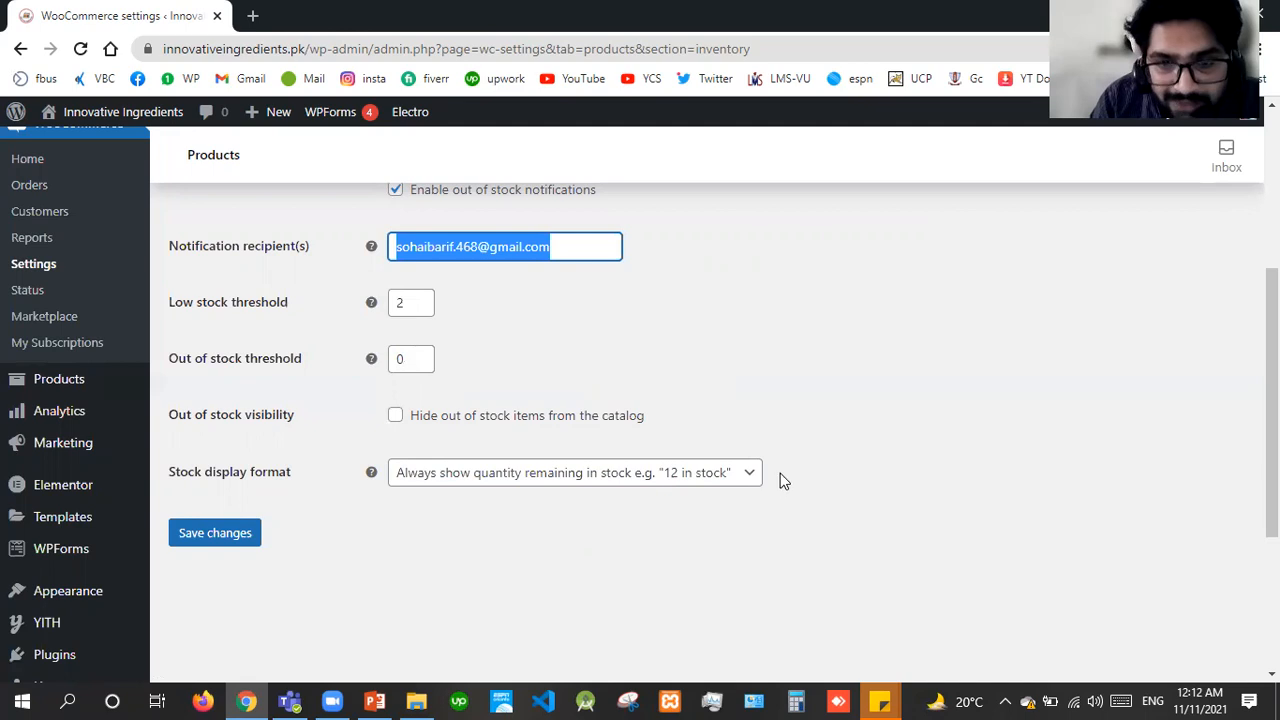
Open the Downloadable products settings and view the available file download methods without changing the selection.
scroll(1272, 400, "up", 2)
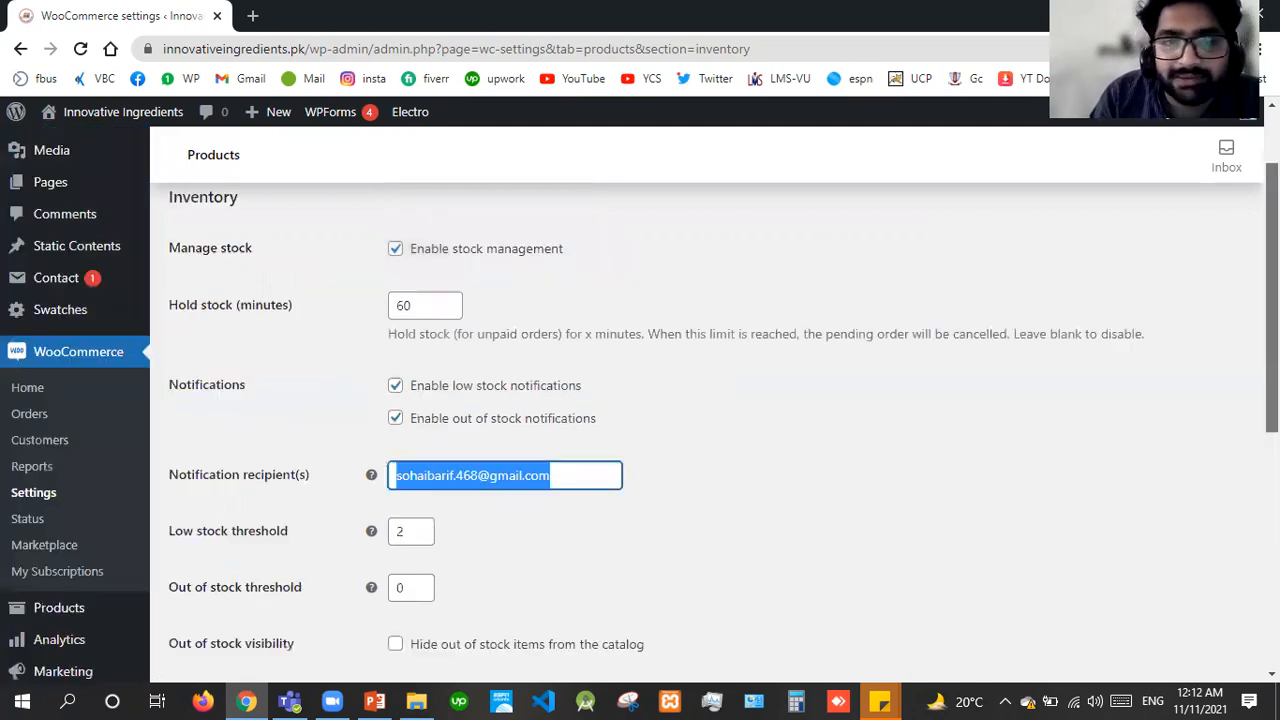
scroll(1272, 300, "up", 1)
left_click(320, 272)
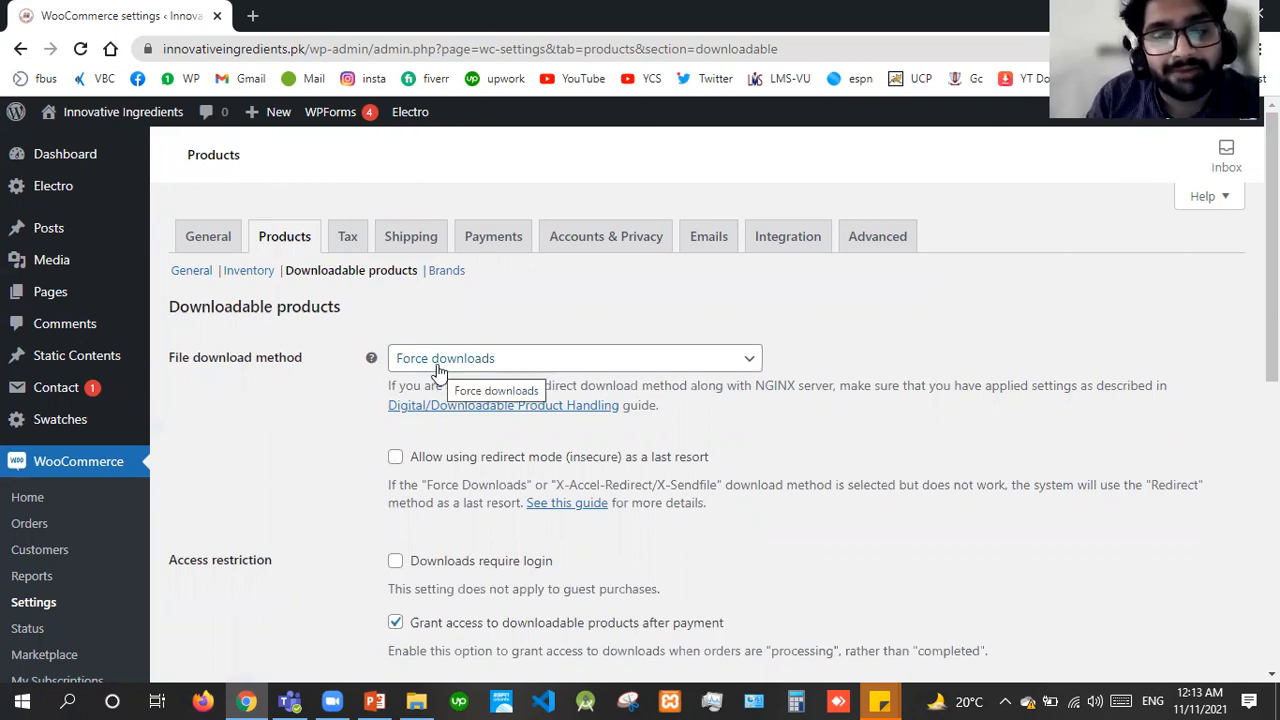
left_click(437, 365)
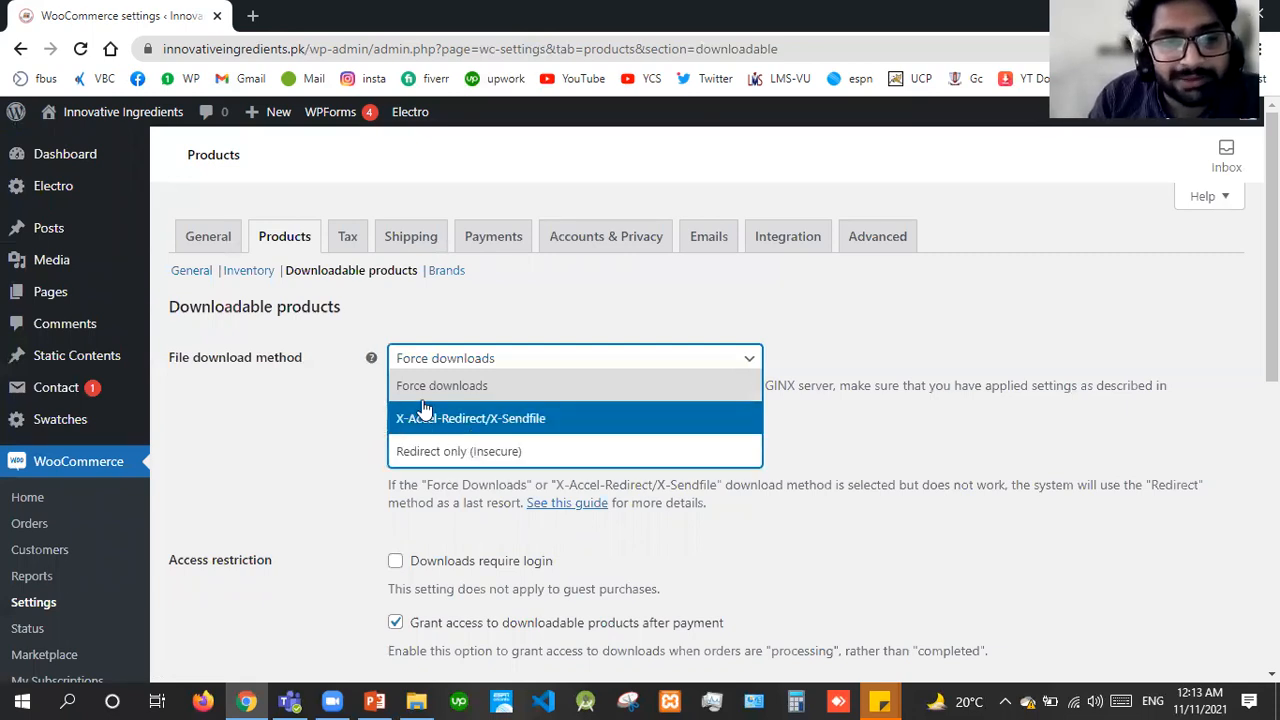
left_click(306, 363)
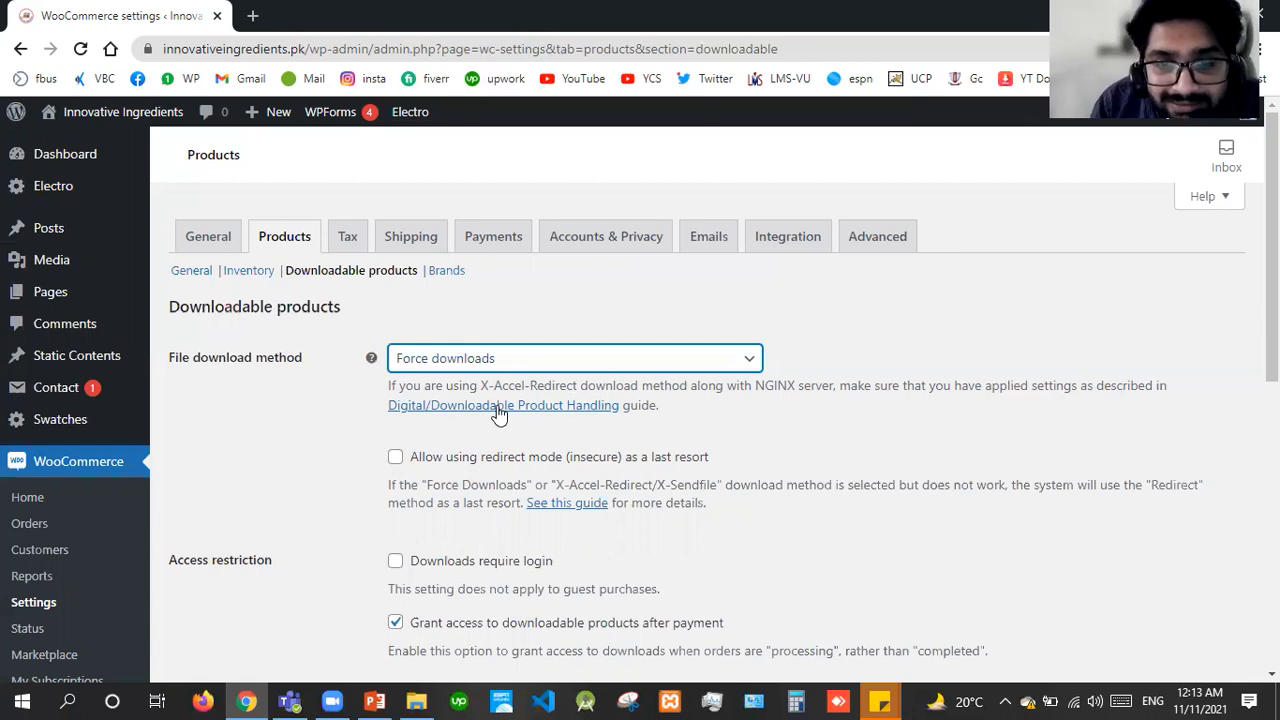
left_click(518, 380)
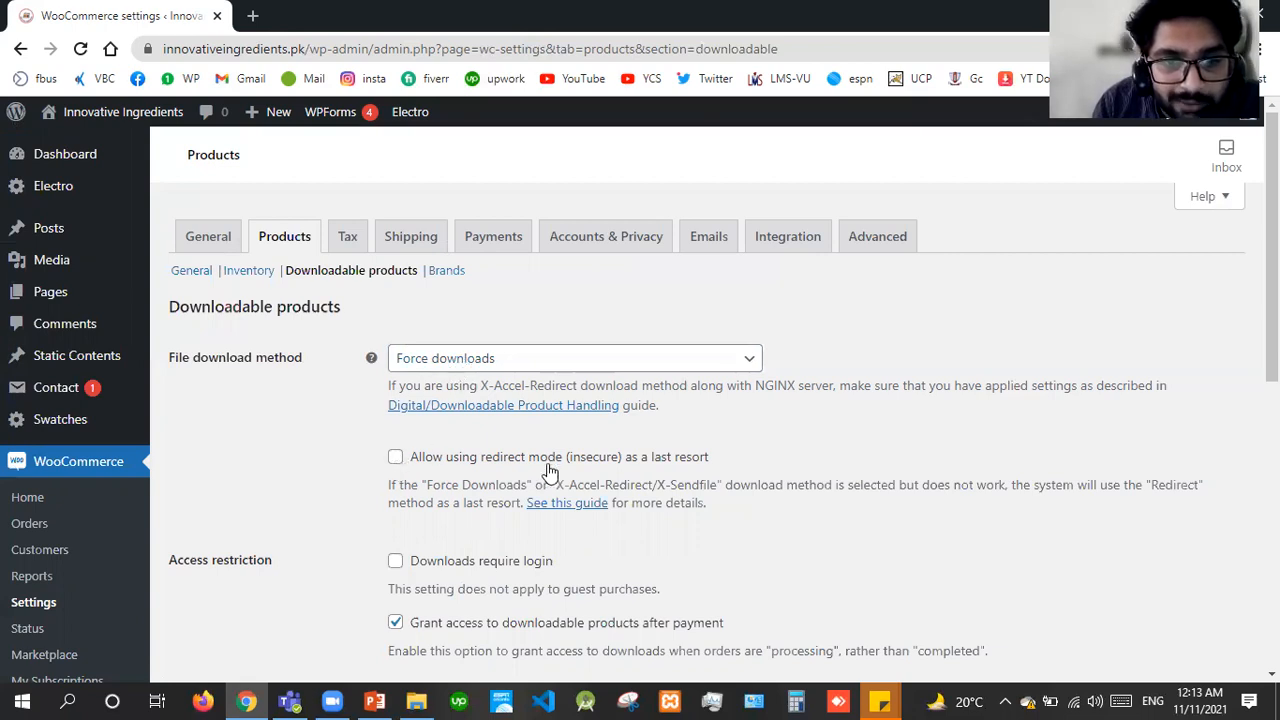
Turn on the access restriction that makes downloads require login.
scroll(1272, 250, "down", 1)
scroll(1162, 346, "down", 2)
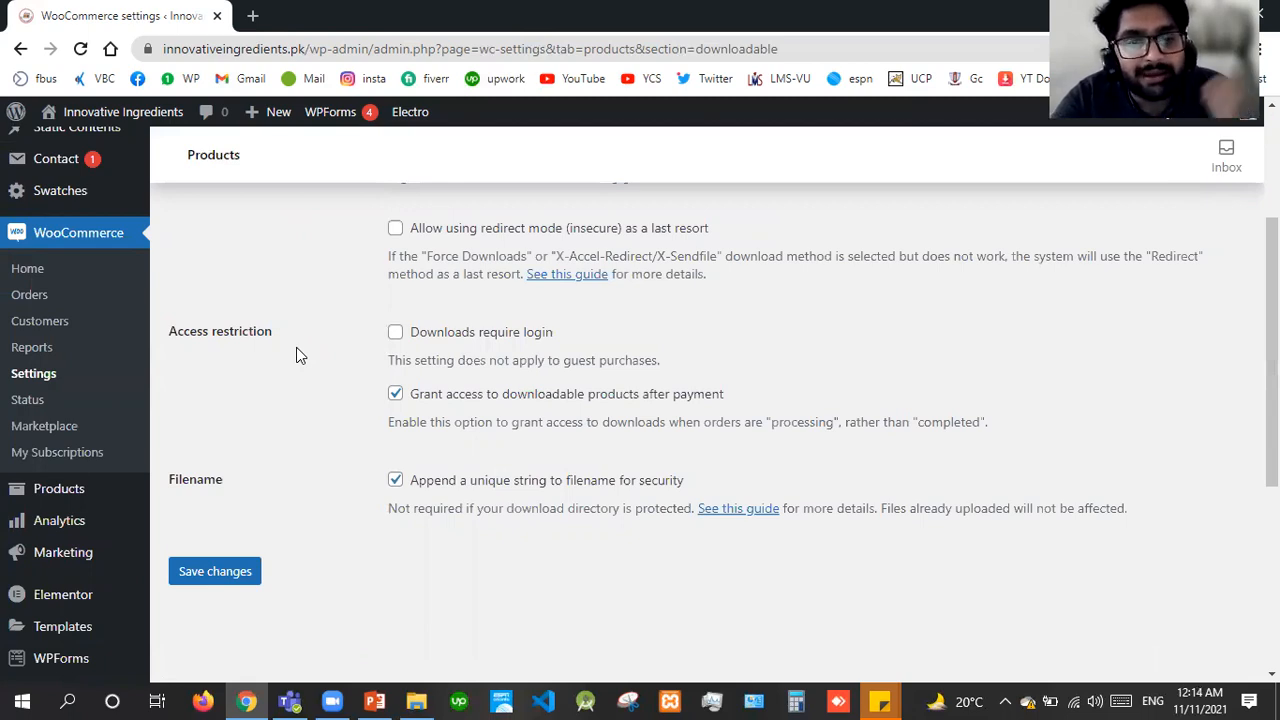
left_click(396, 333)
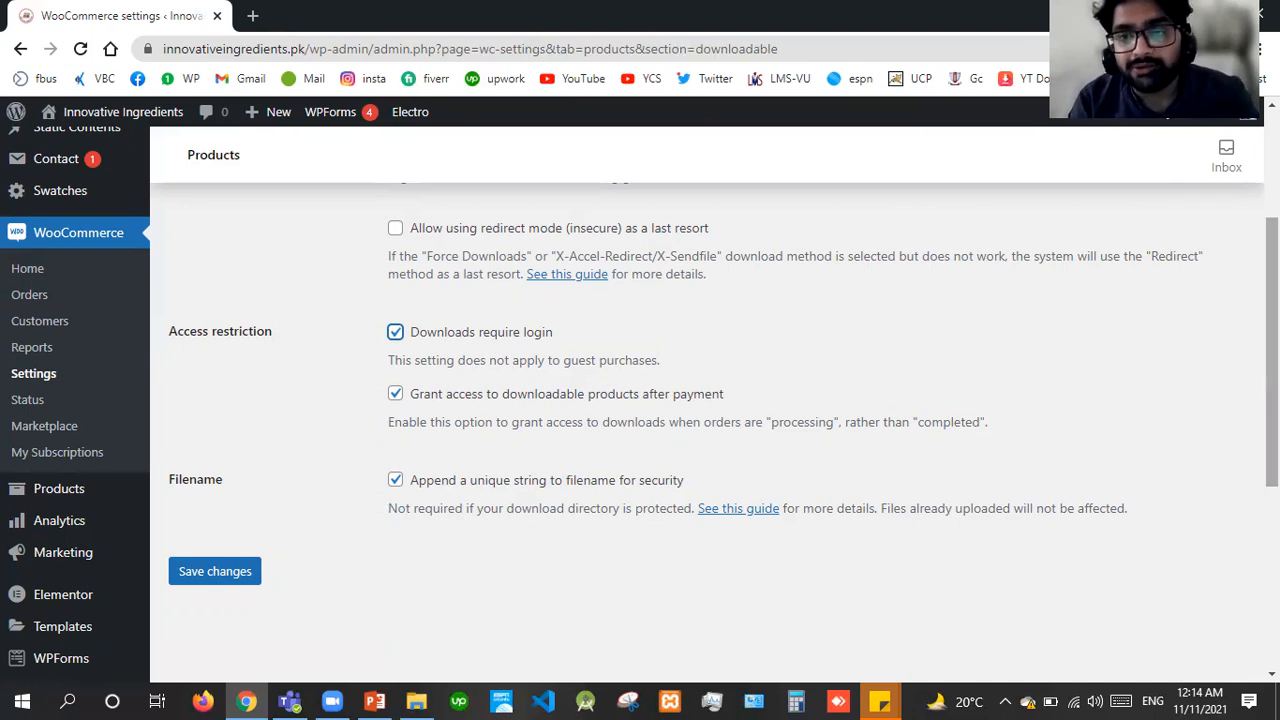
Open the Brands settings, discarding the unsaved download changes, and set the brand attribute to Cable Type.
scroll(248, 229, "up", 3)
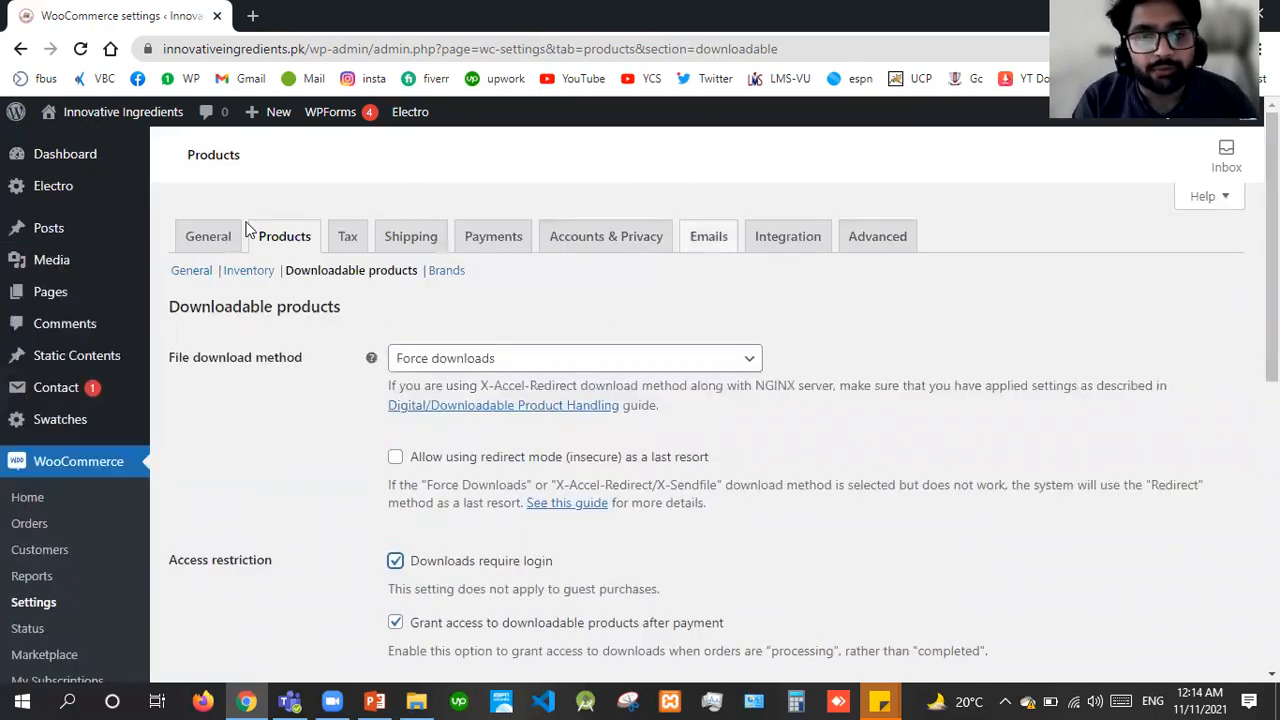
left_click(450, 272)
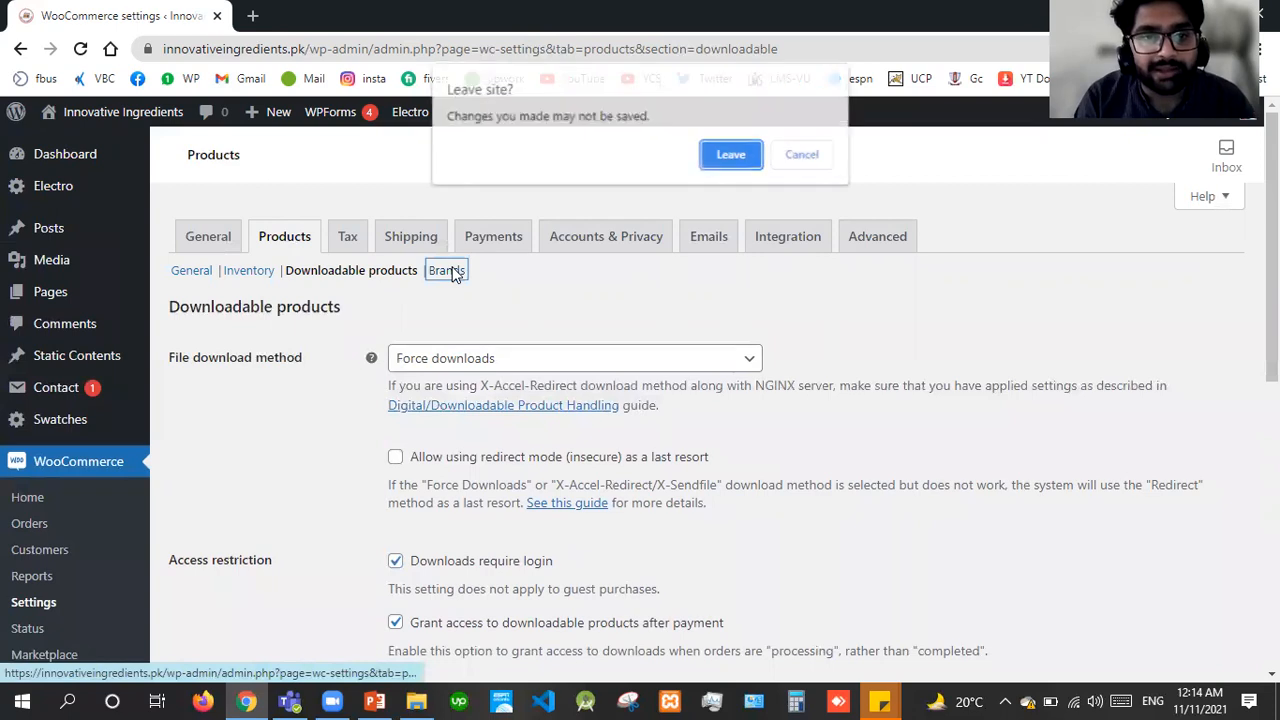
left_click(745, 159)
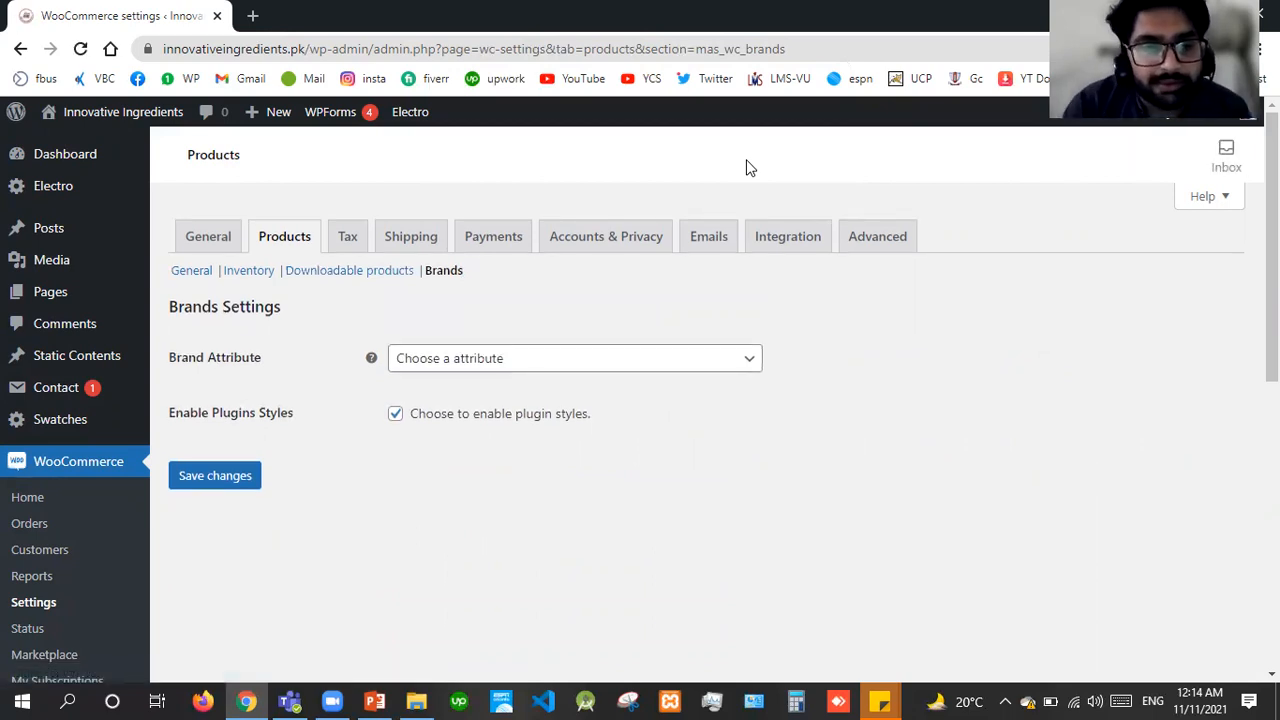
left_click(565, 360)
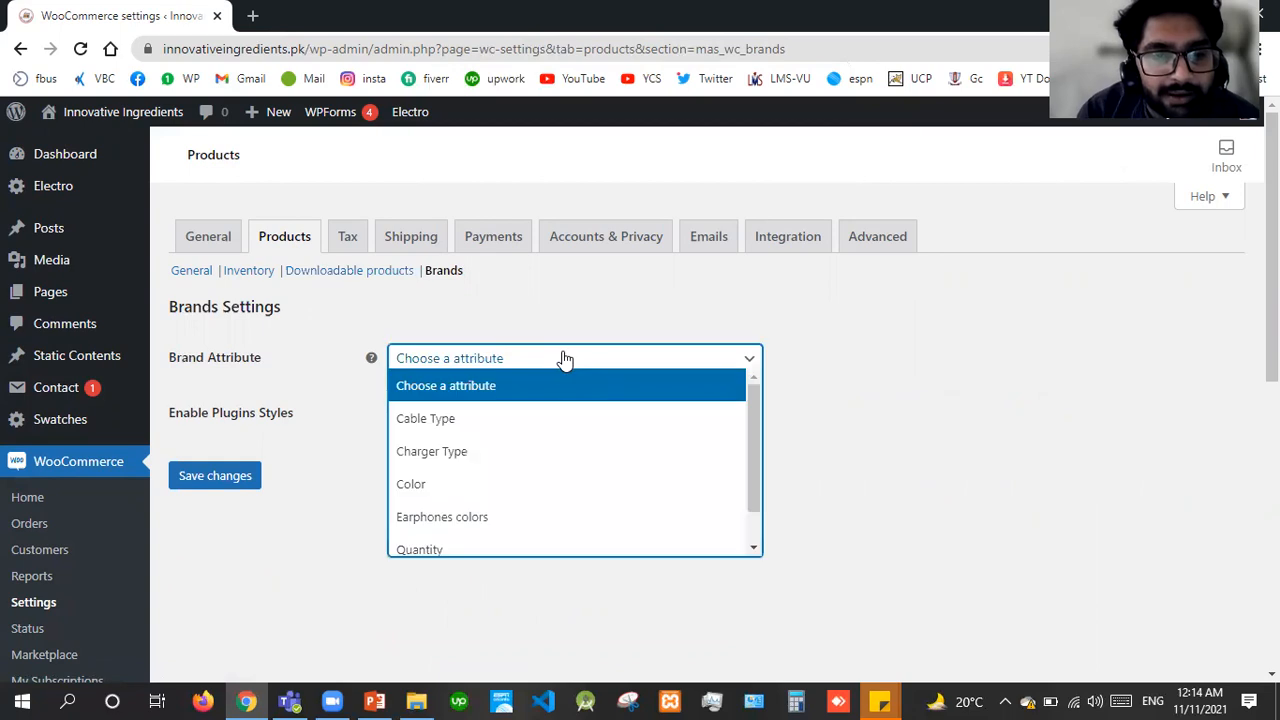
left_click(494, 420)
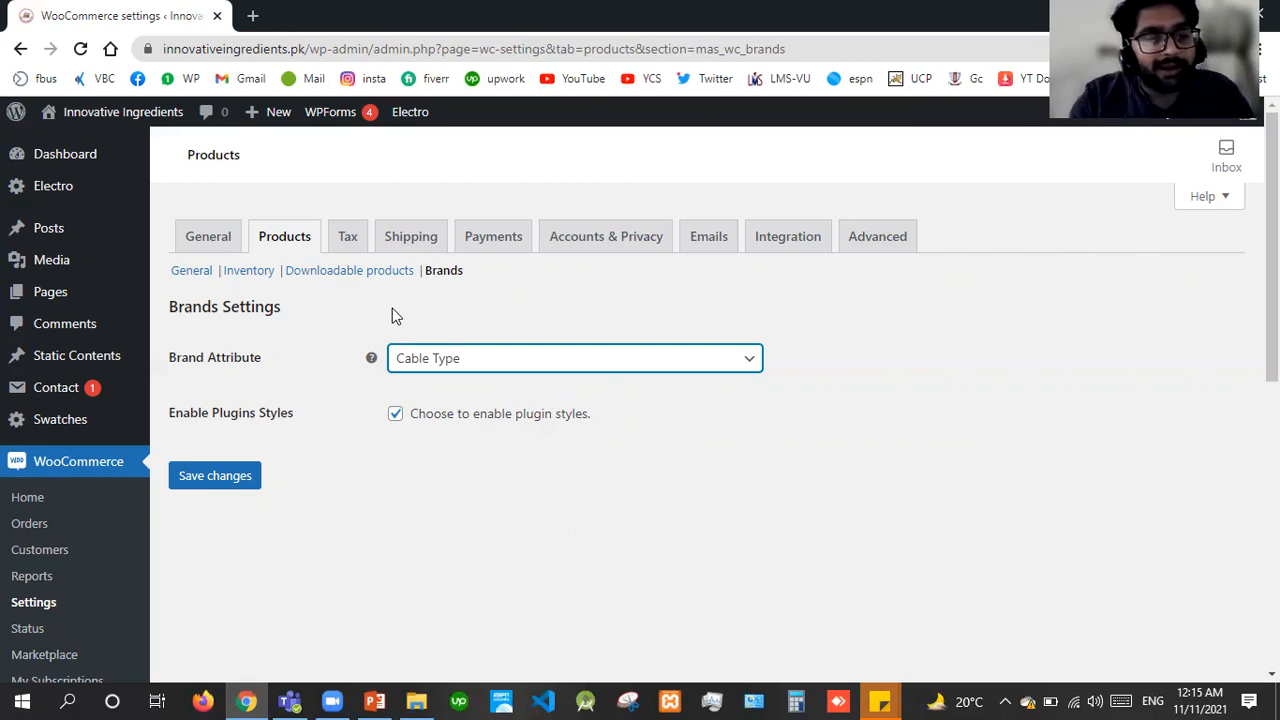
Open the Tax settings, discarding the unsaved brand attribute change.
left_click(357, 243)
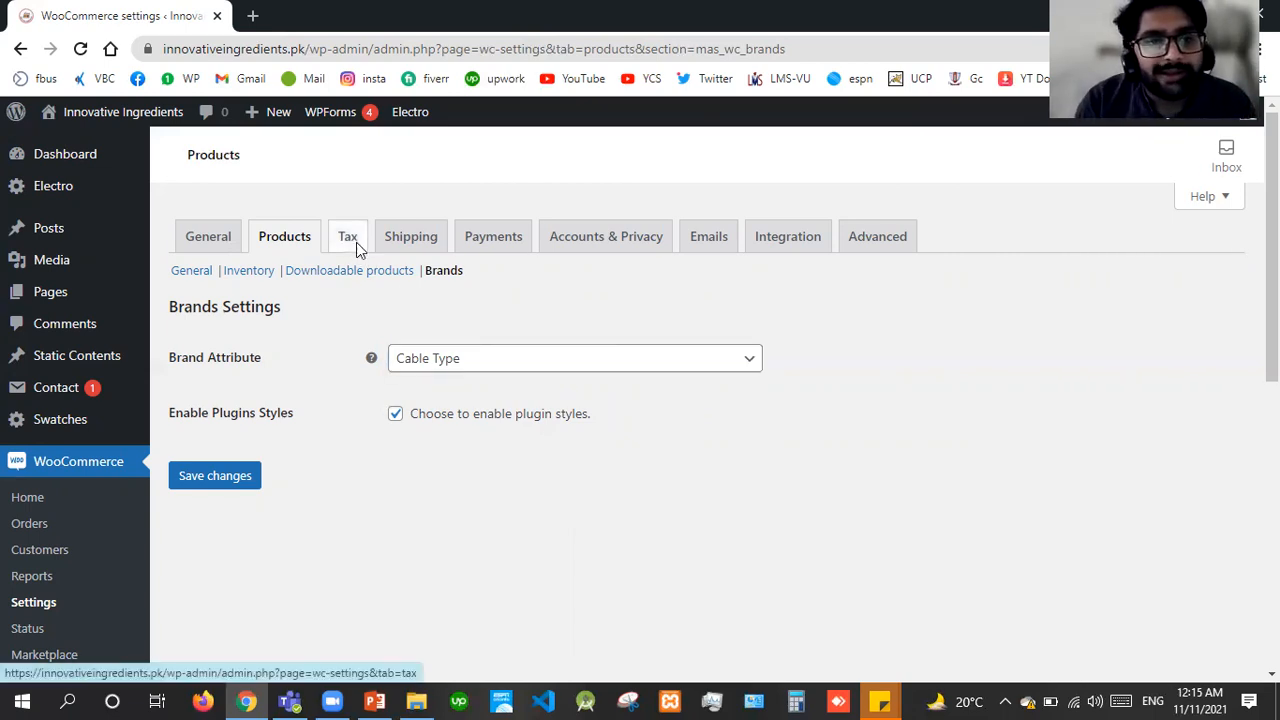
key("Return")
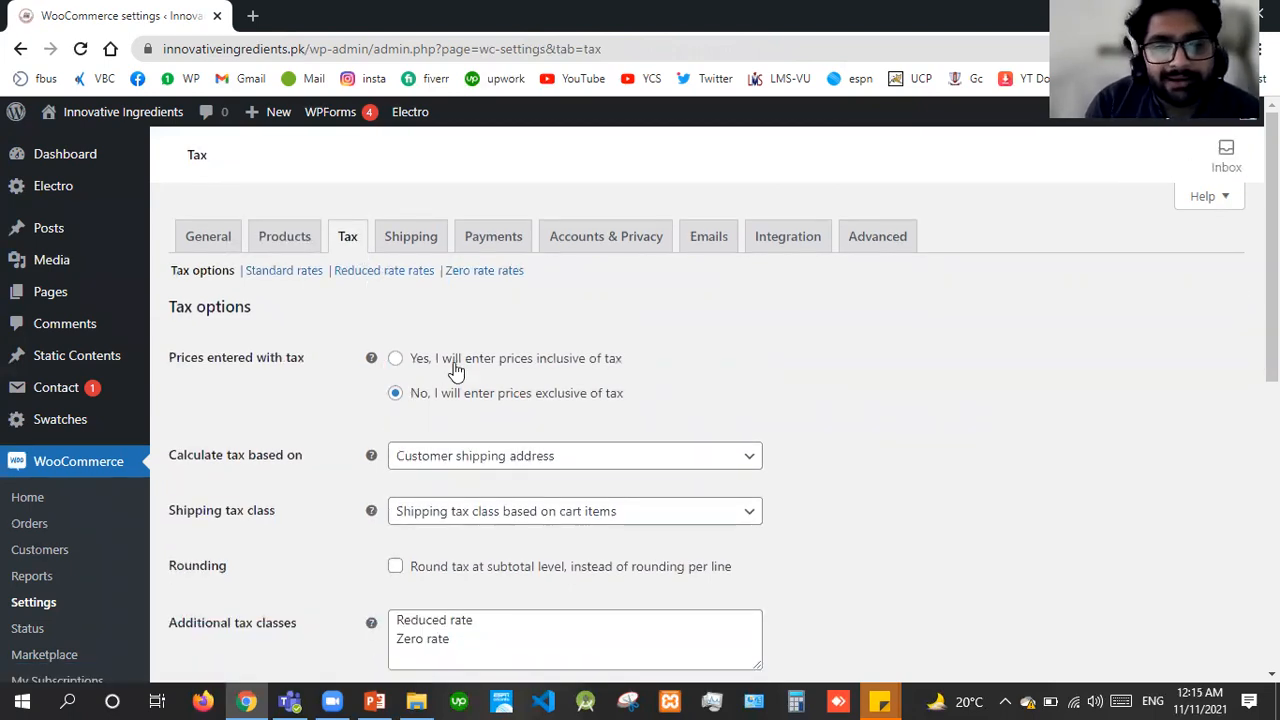
Demonstrate the tax entry choice by switching prices between inclusive and exclusive of tax, ending on exclusive.
left_click(399, 362)
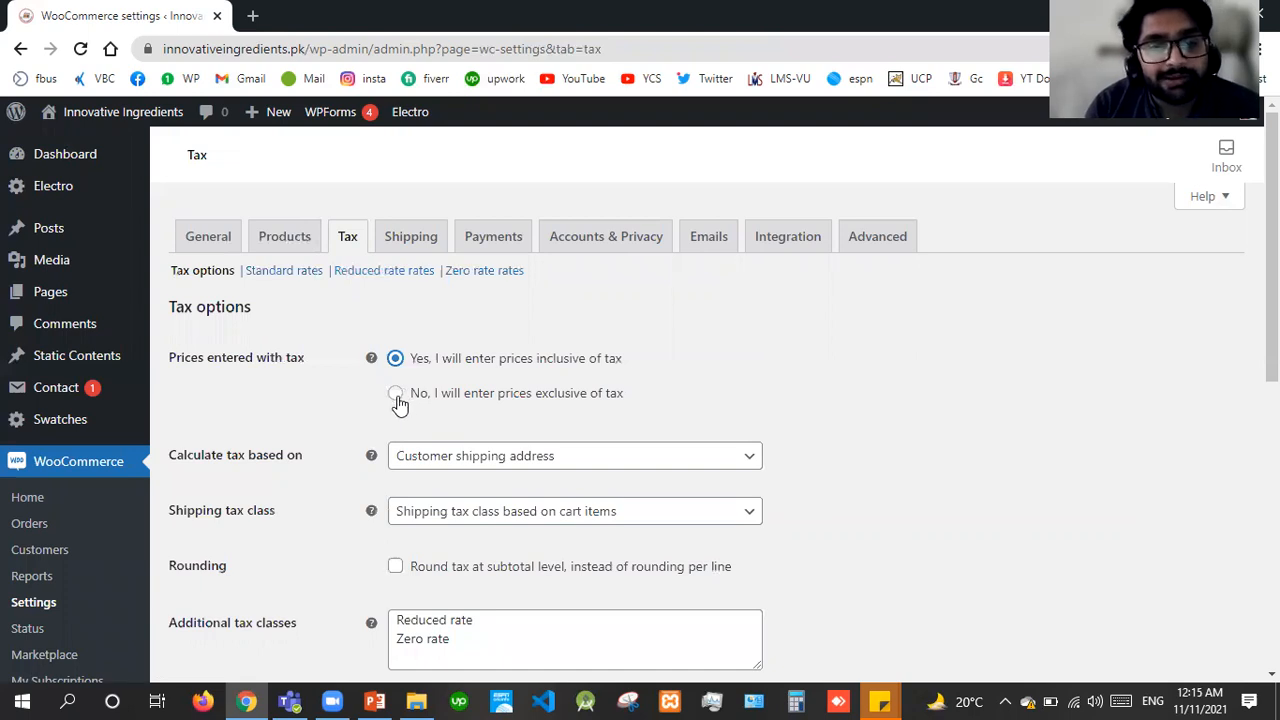
left_click(397, 398)
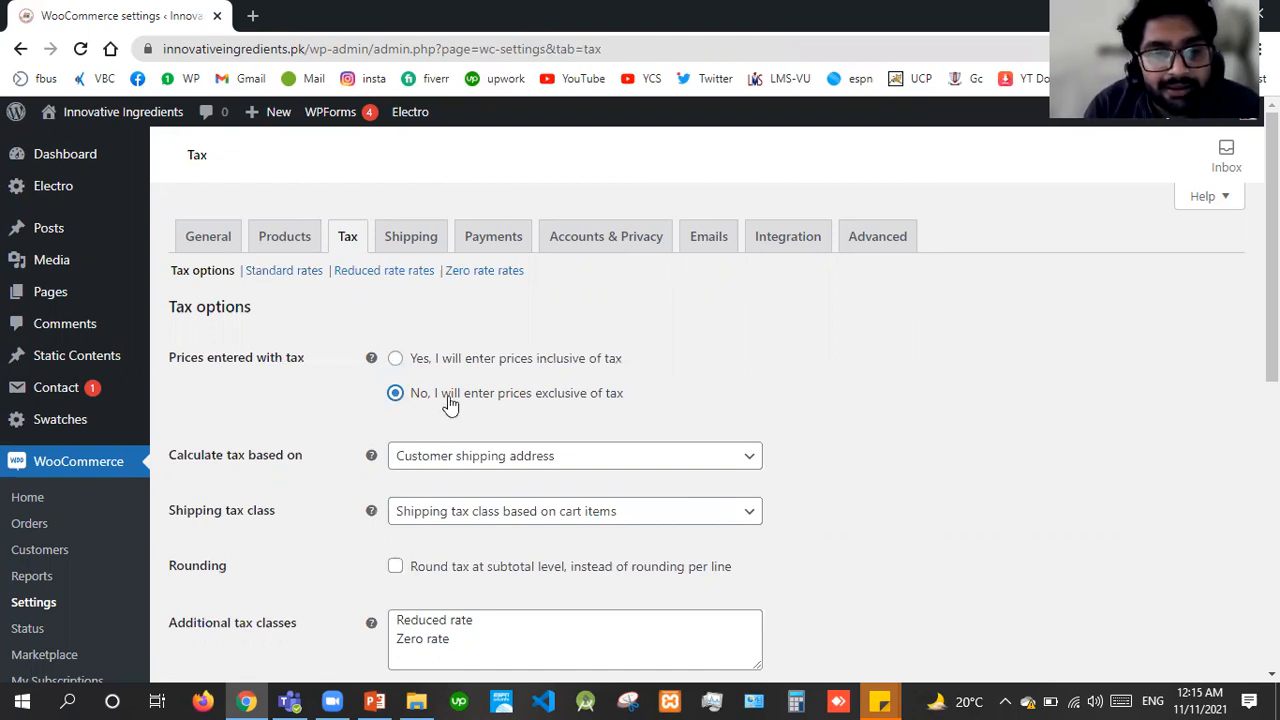
left_click(395, 360)
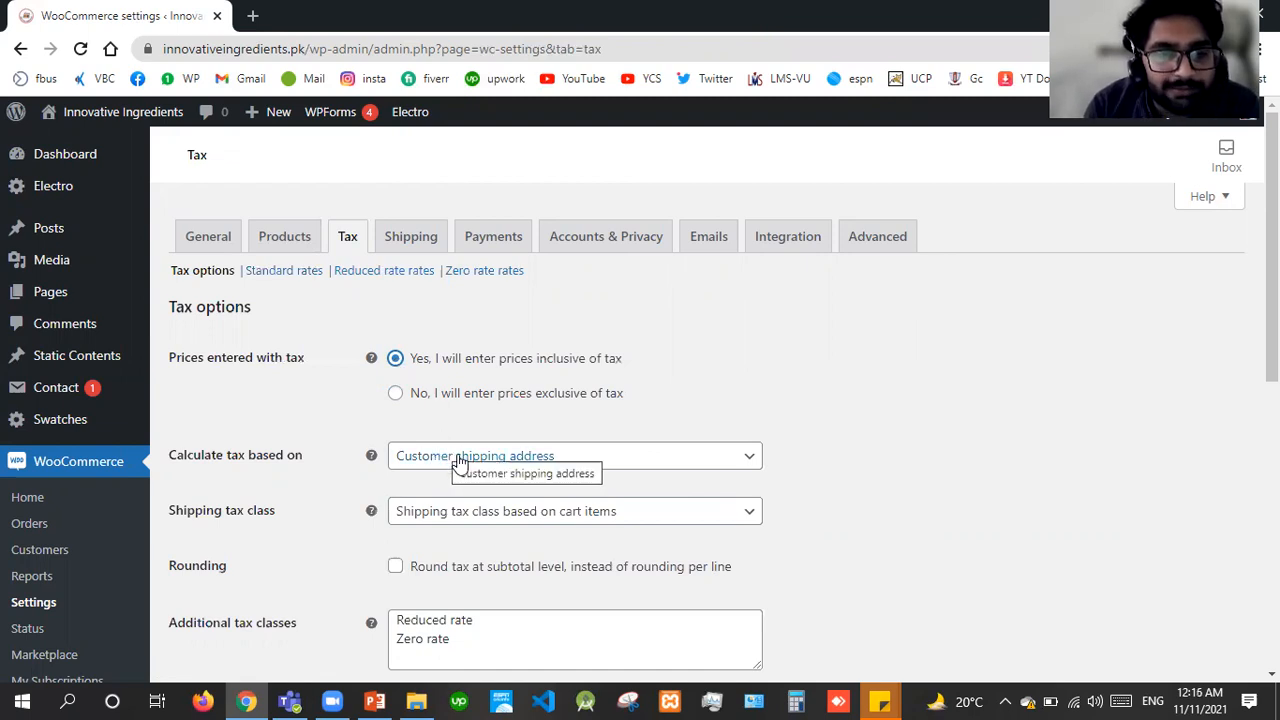
left_click(400, 396)
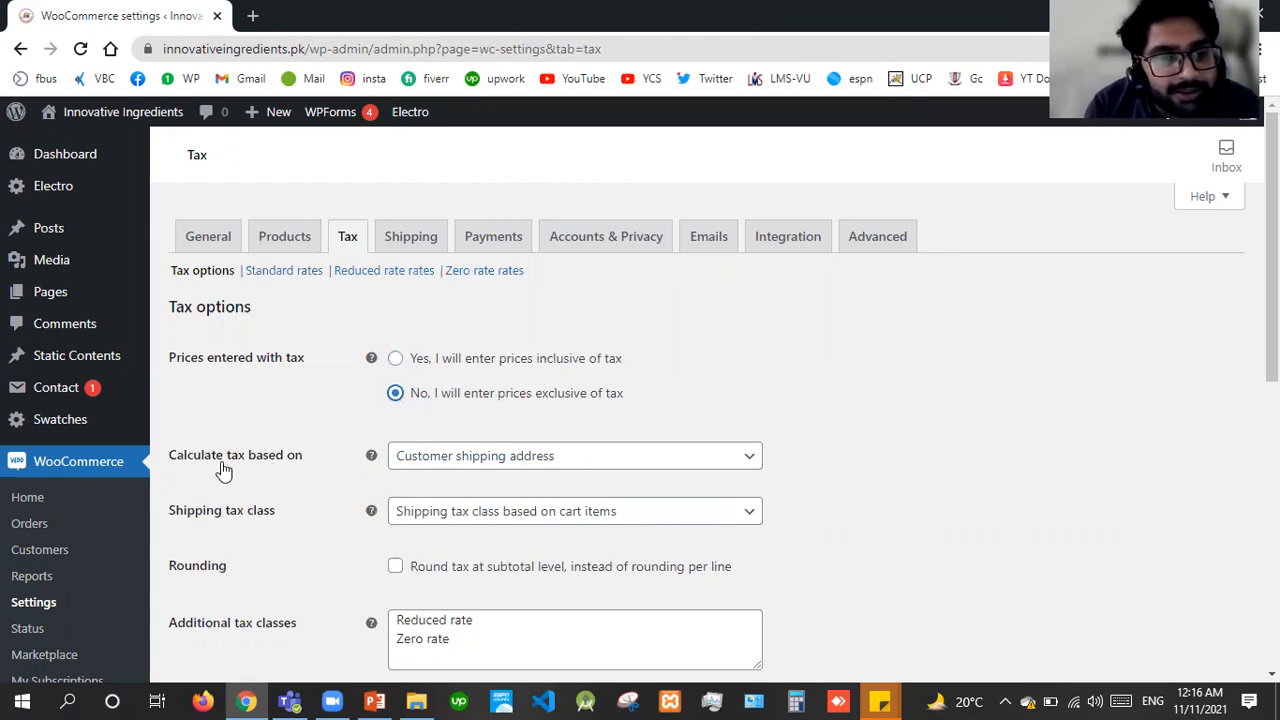
Review the choices for the address tax is calculated on and for the shipping tax class, keeping the current selections.
left_click(493, 468)
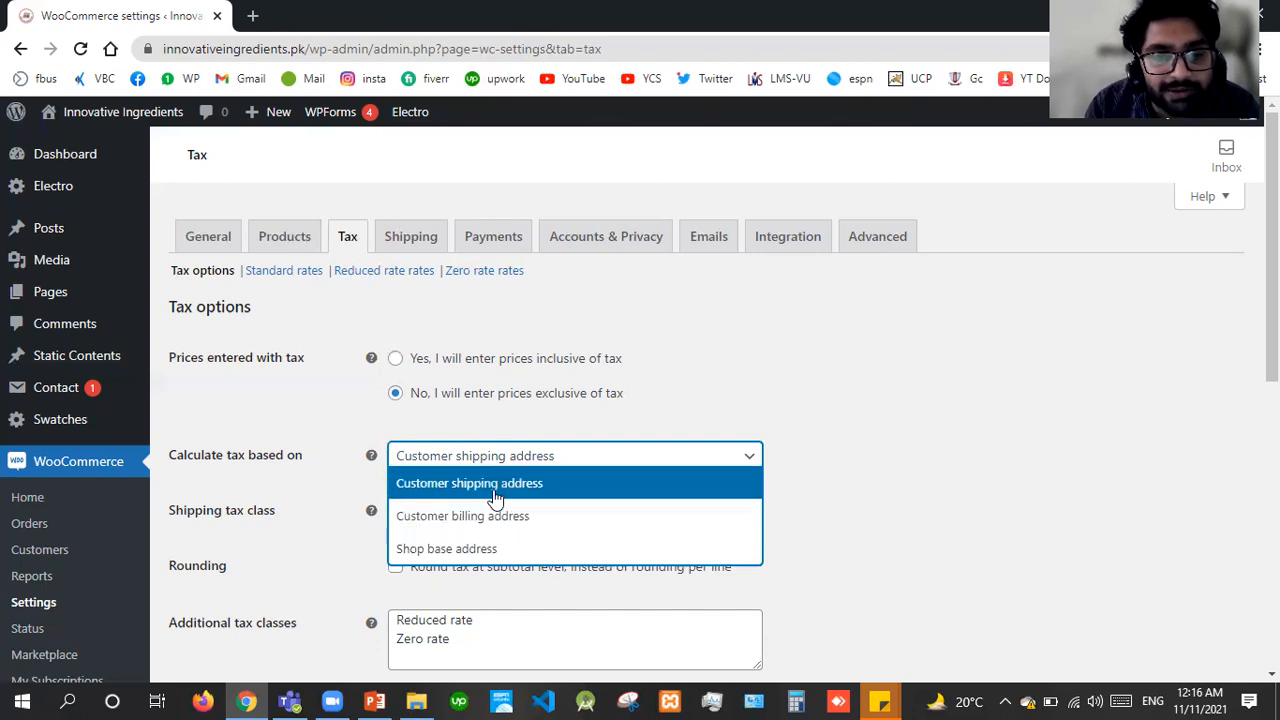
left_click(836, 488)
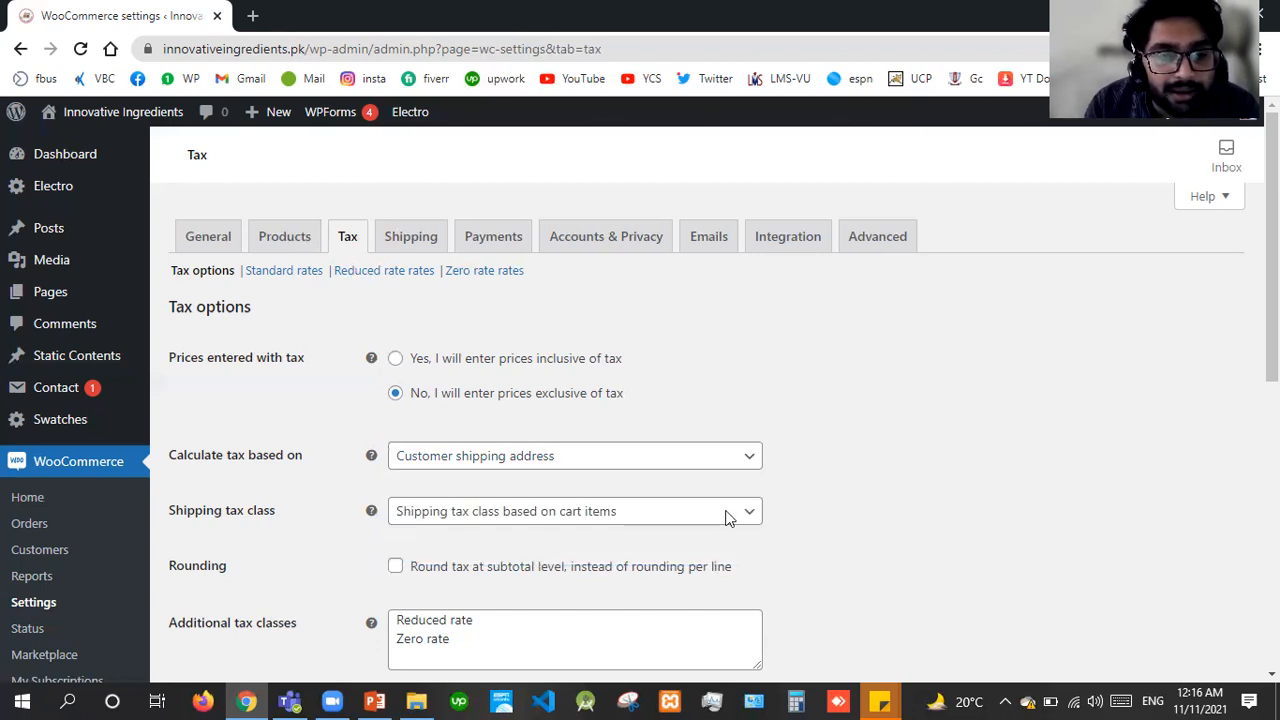
left_click(432, 517)
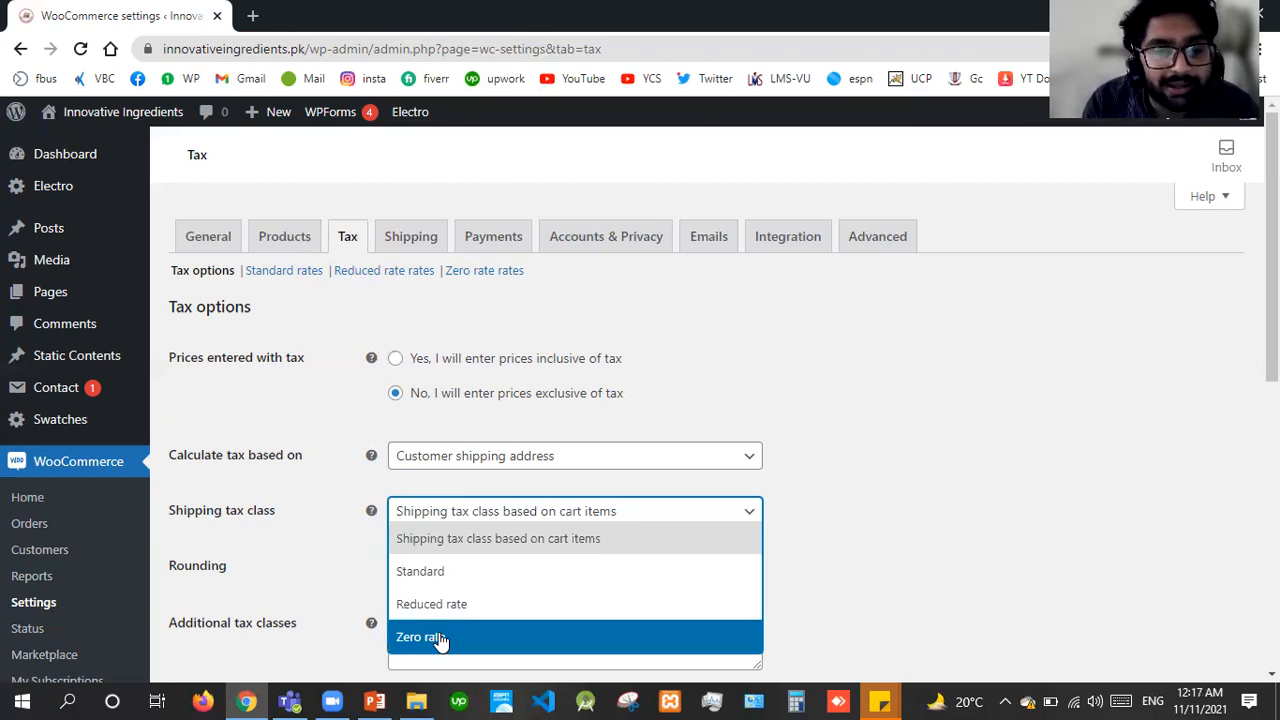
left_click(328, 600)
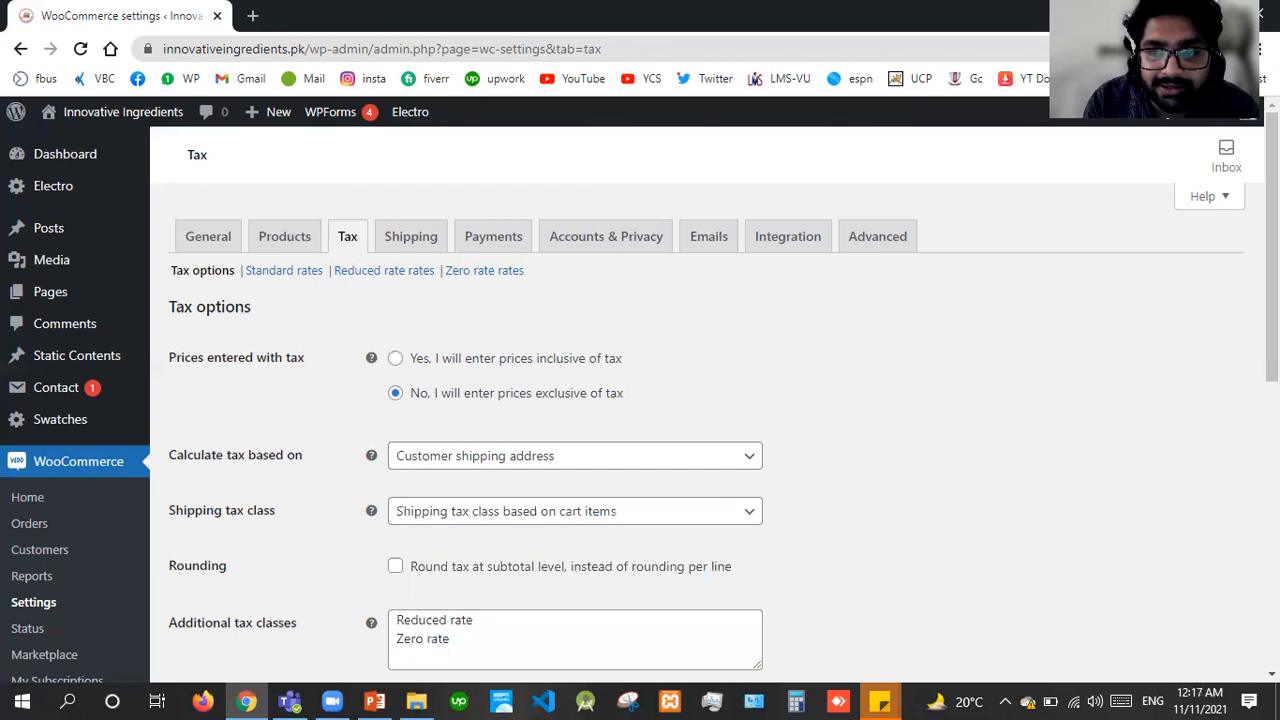
Add "sweden 10" on a new line below Zero rate in the additional tax classes.
scroll(640, 400, "down", 6)
scroll(640, 400, "up", 2)
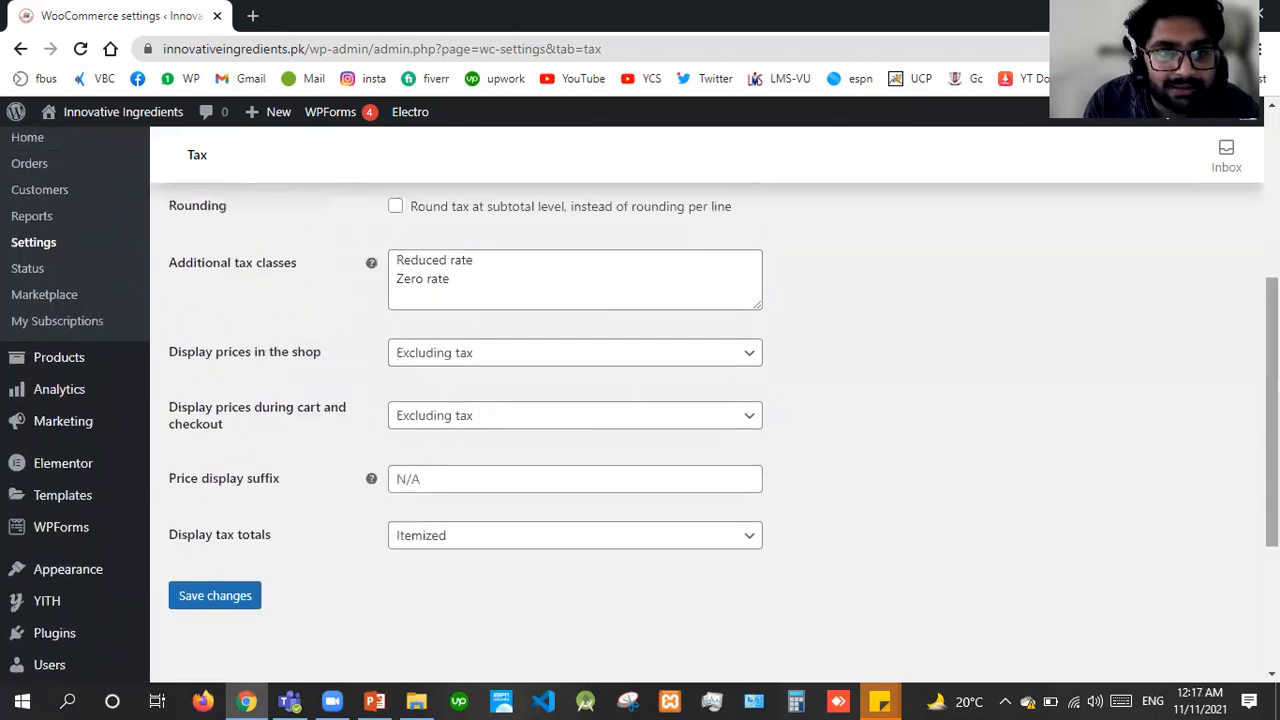
left_click(487, 264)
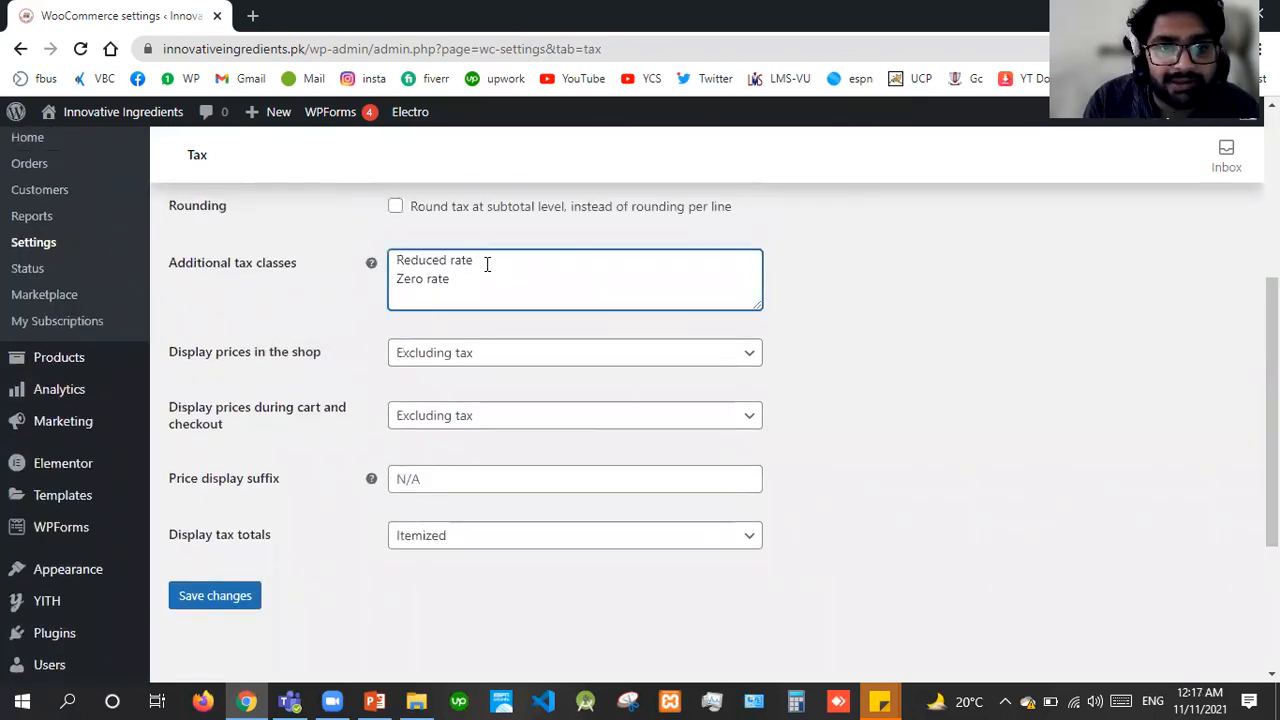
triple_click(487, 264)
left_click(487, 264)
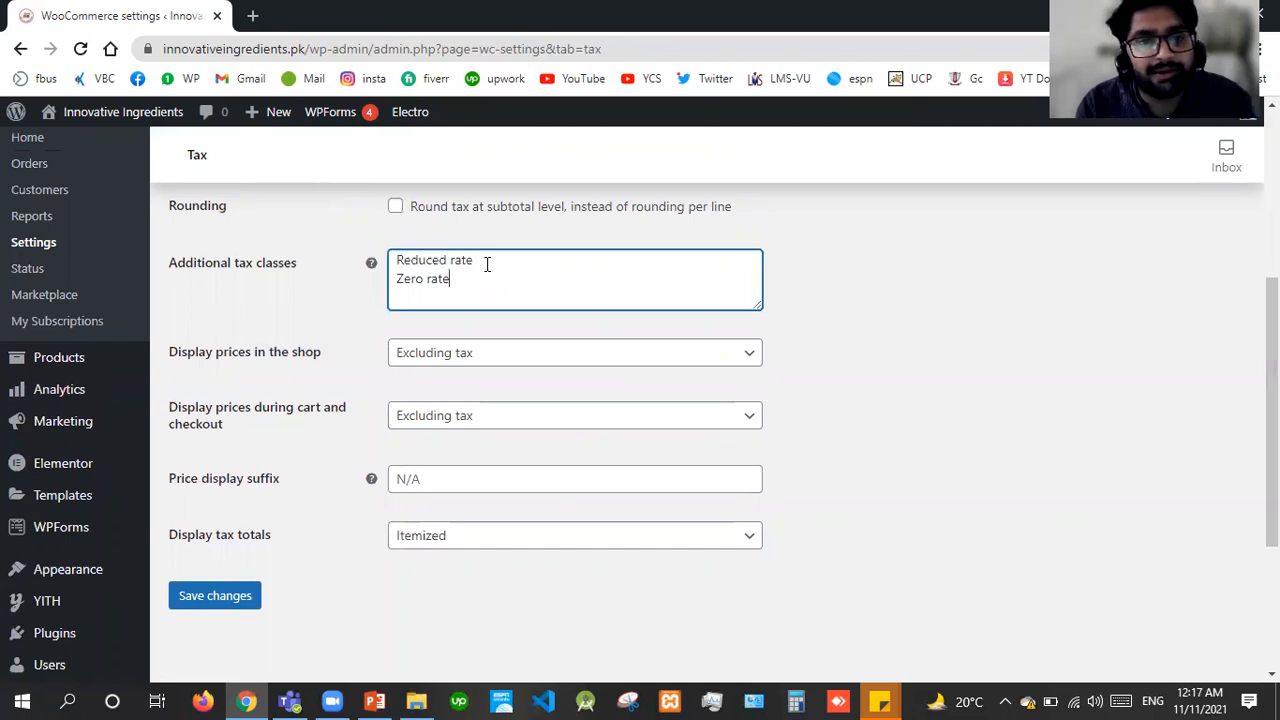
key("Down")
key("Return")
type("sweden 10")
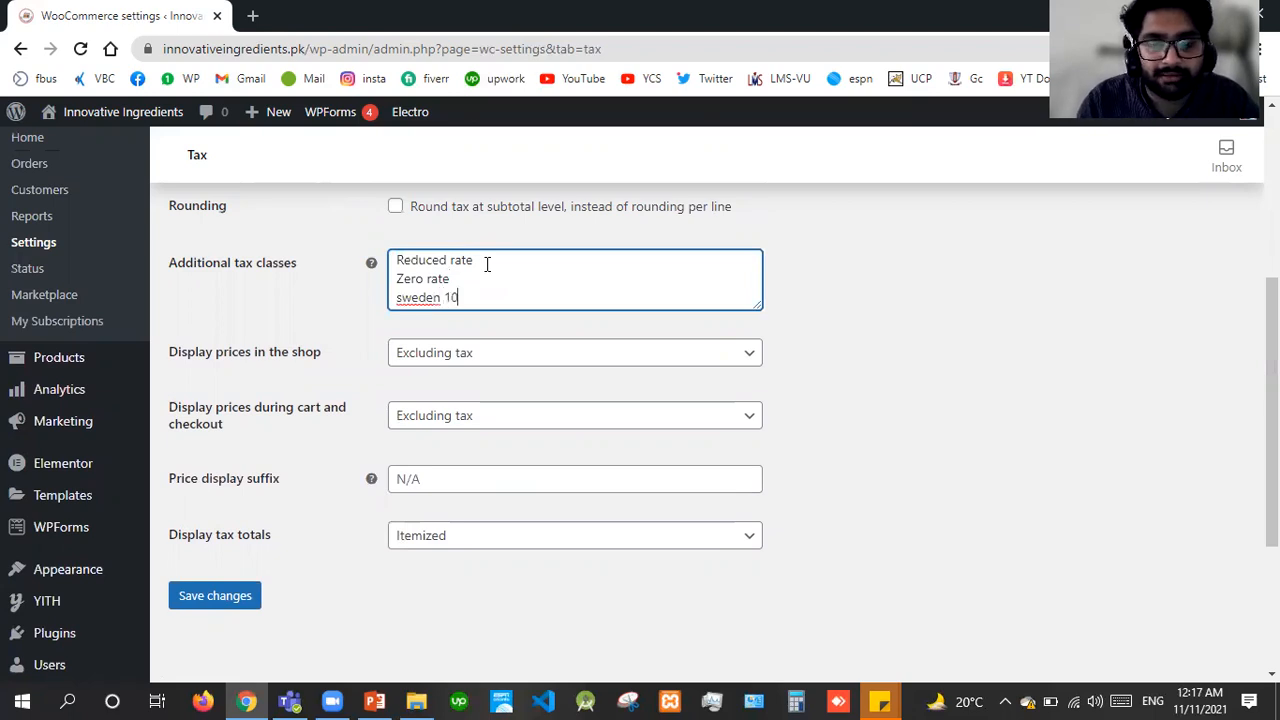
key("shift+Home")
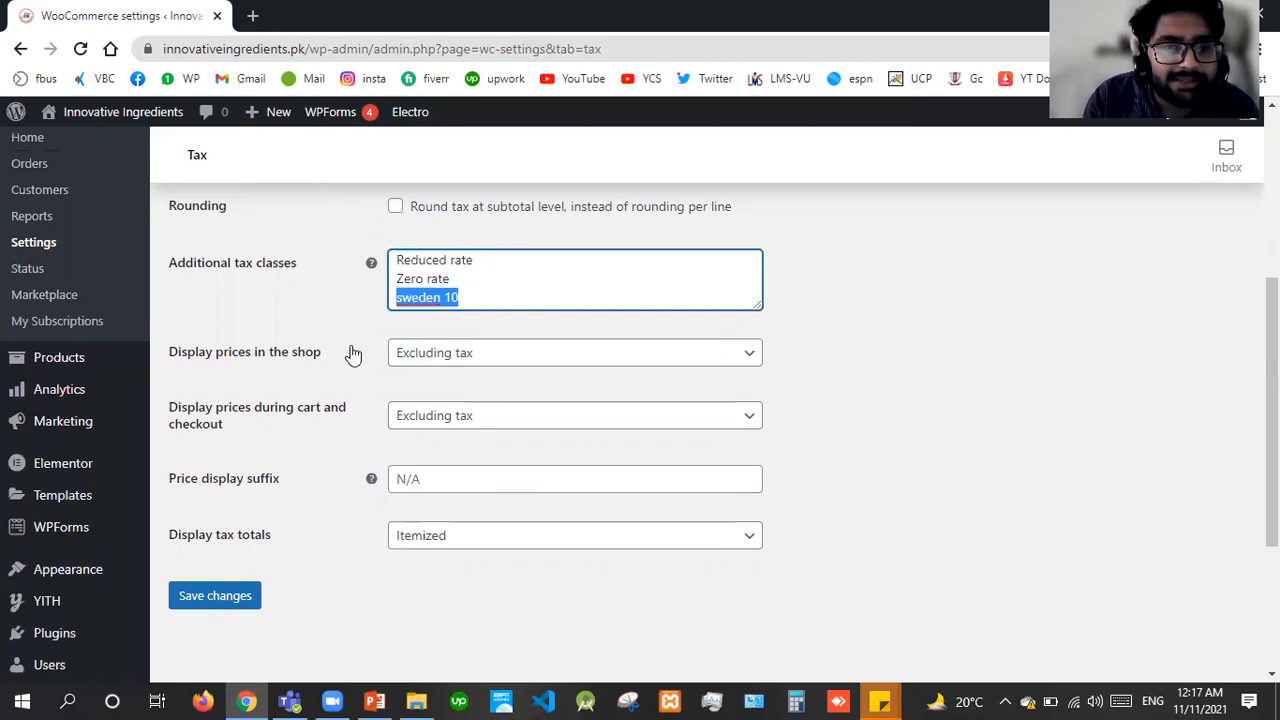
Demonstrate the shop price display by switching it to Including tax and back to Excluding tax.
left_click(466, 353)
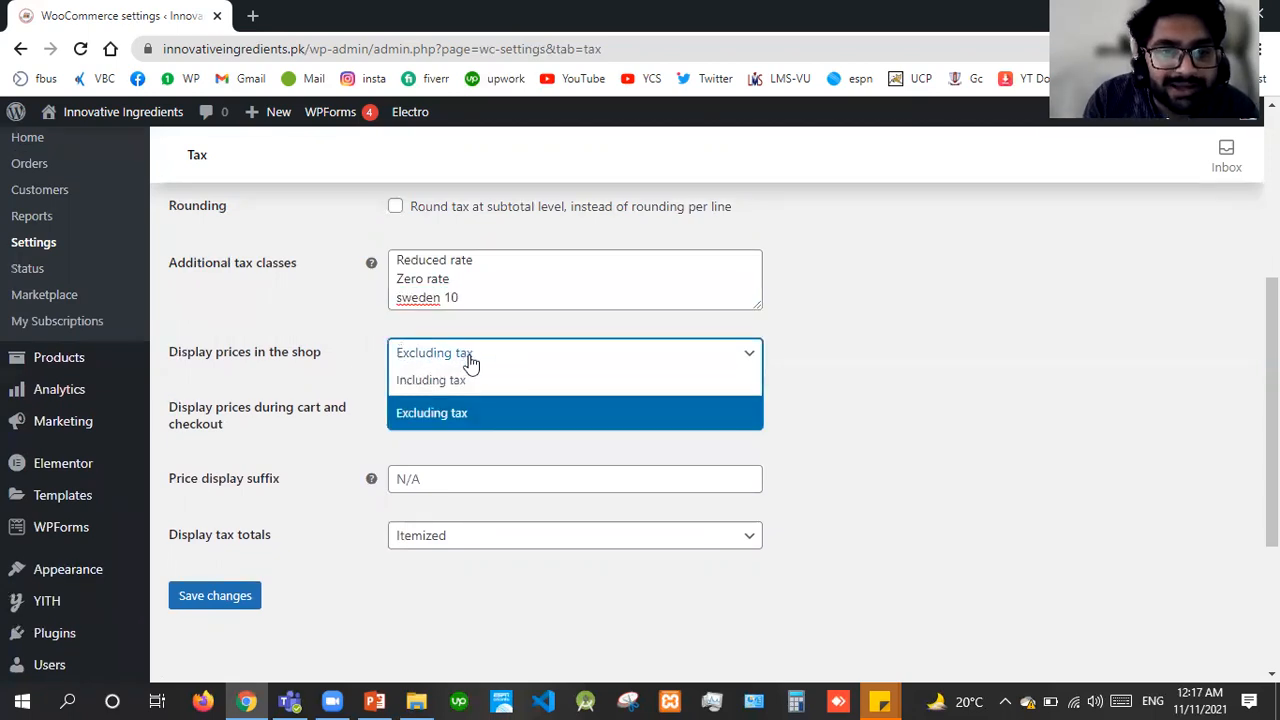
left_click(457, 381)
left_click(477, 358)
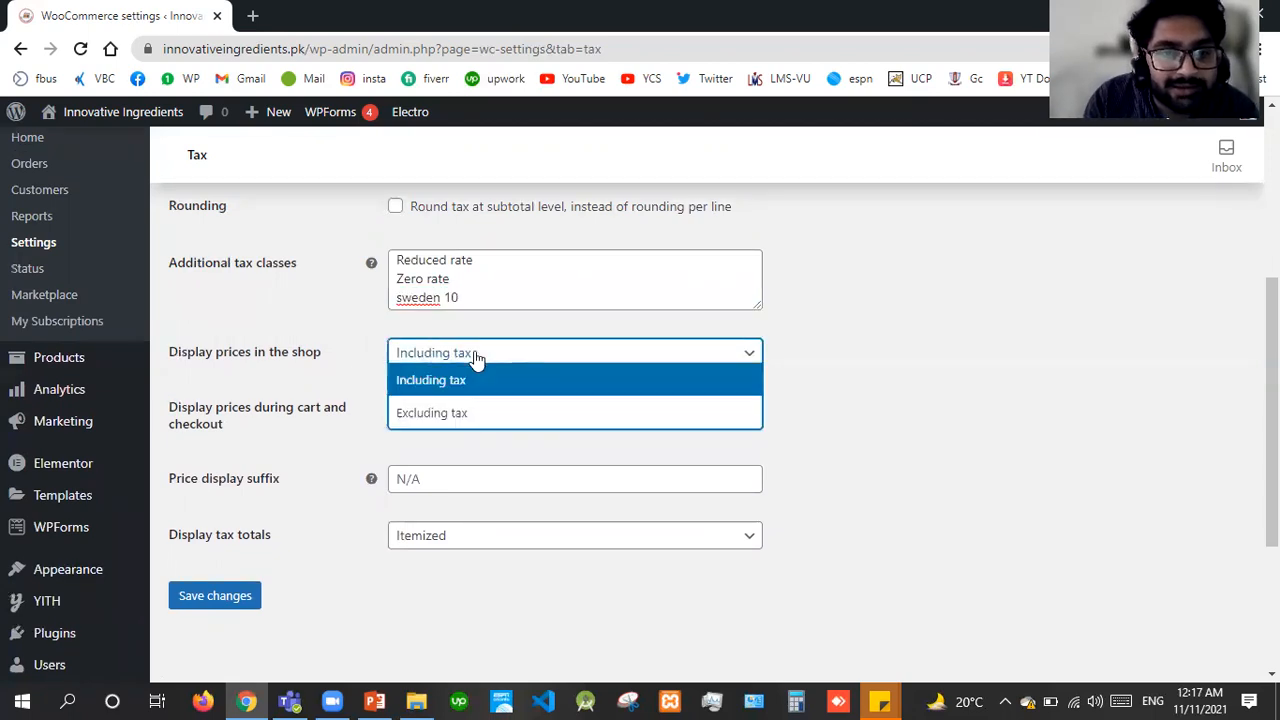
left_click(452, 413)
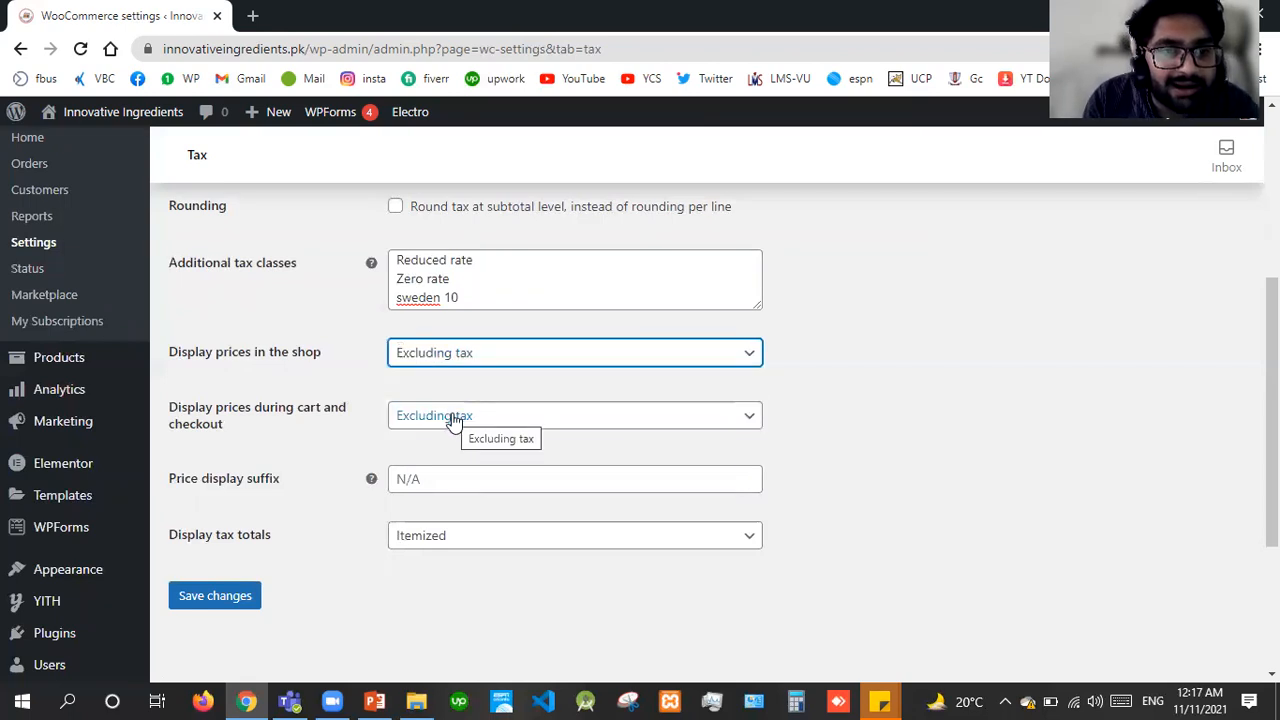
Review the choices for price display during cart and checkout and for the display of tax totals.
left_click(454, 418)
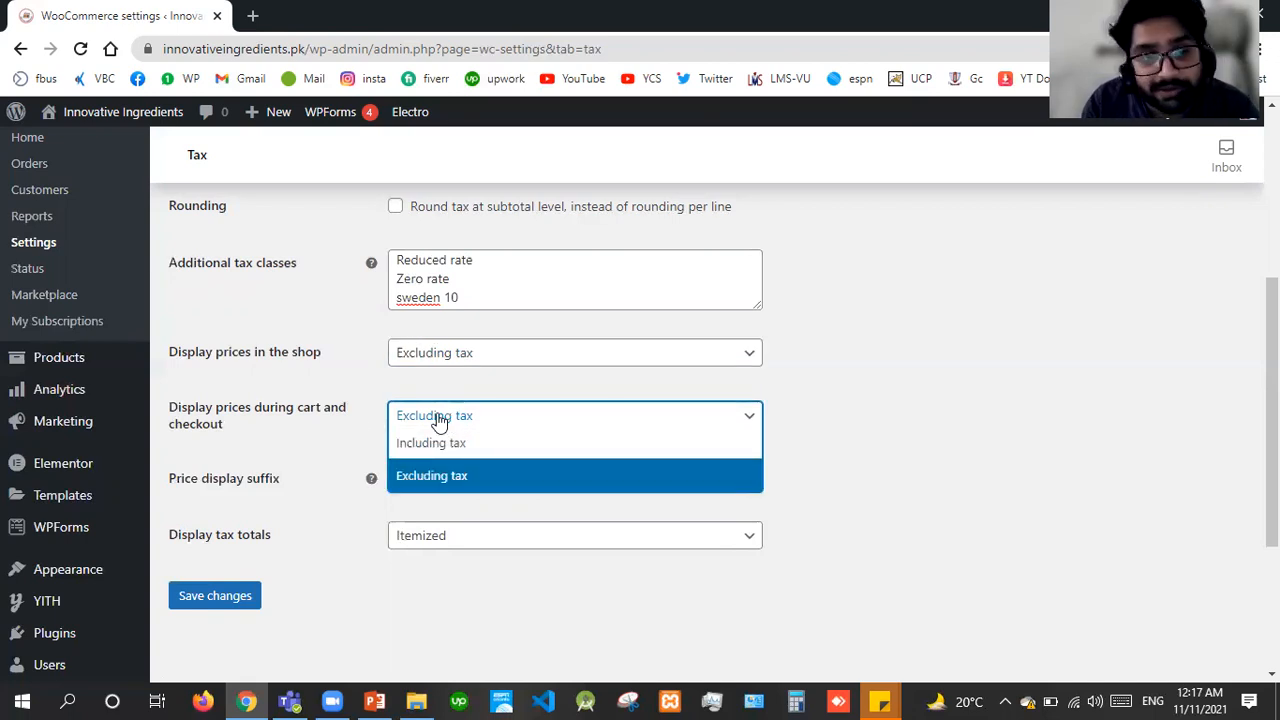
left_click(350, 423)
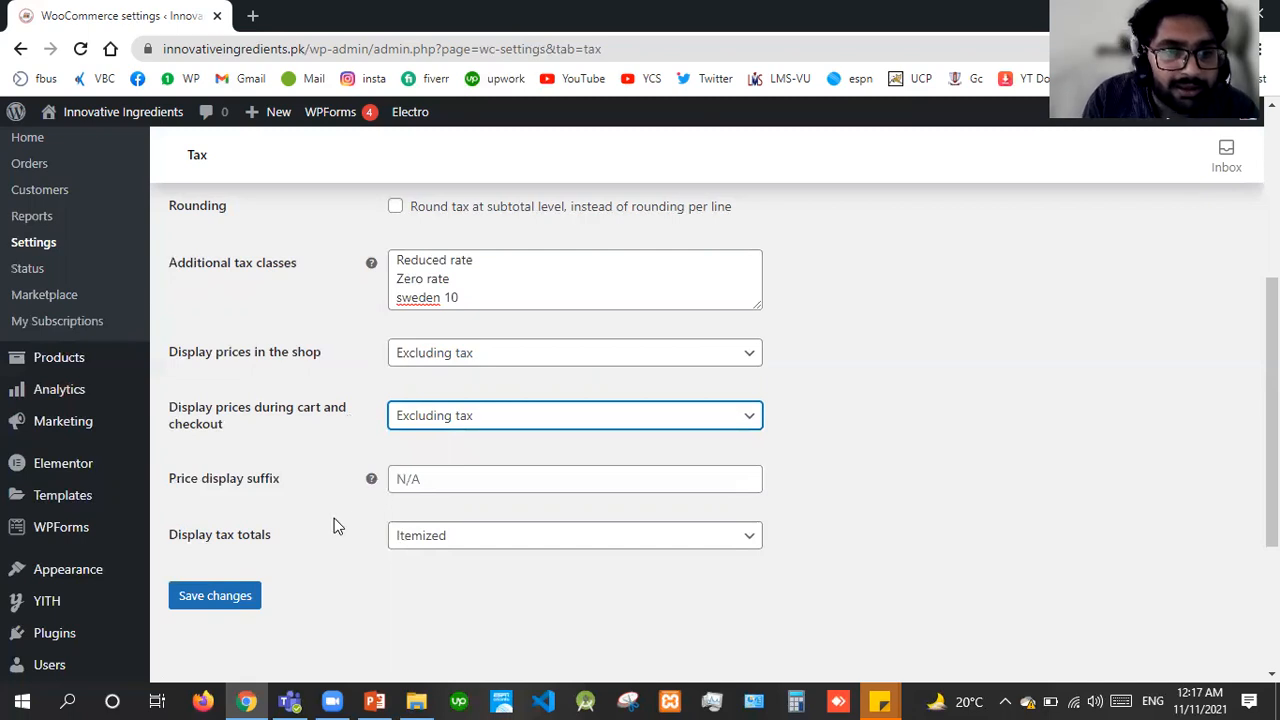
left_click(475, 551)
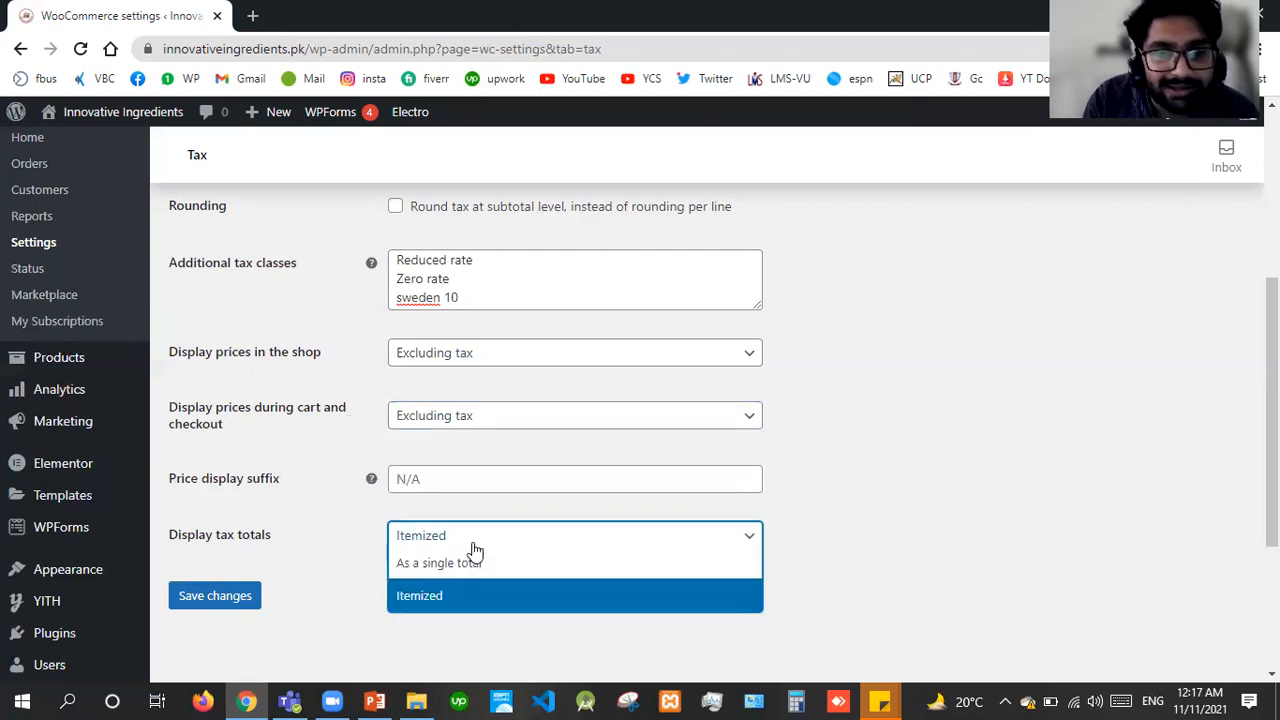
left_click(350, 553)
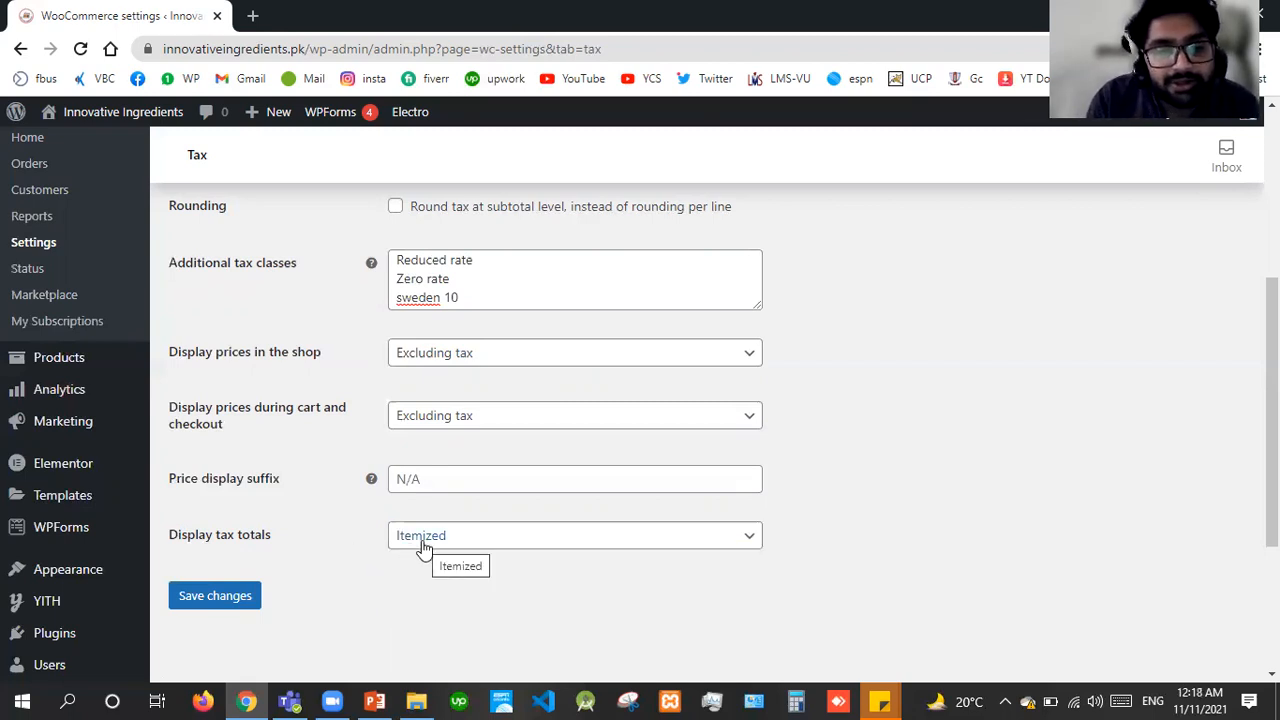
Open the Standard rates section of the tax settings, discarding the unsaved tax option changes.
scroll(337, 220, "up", 4)
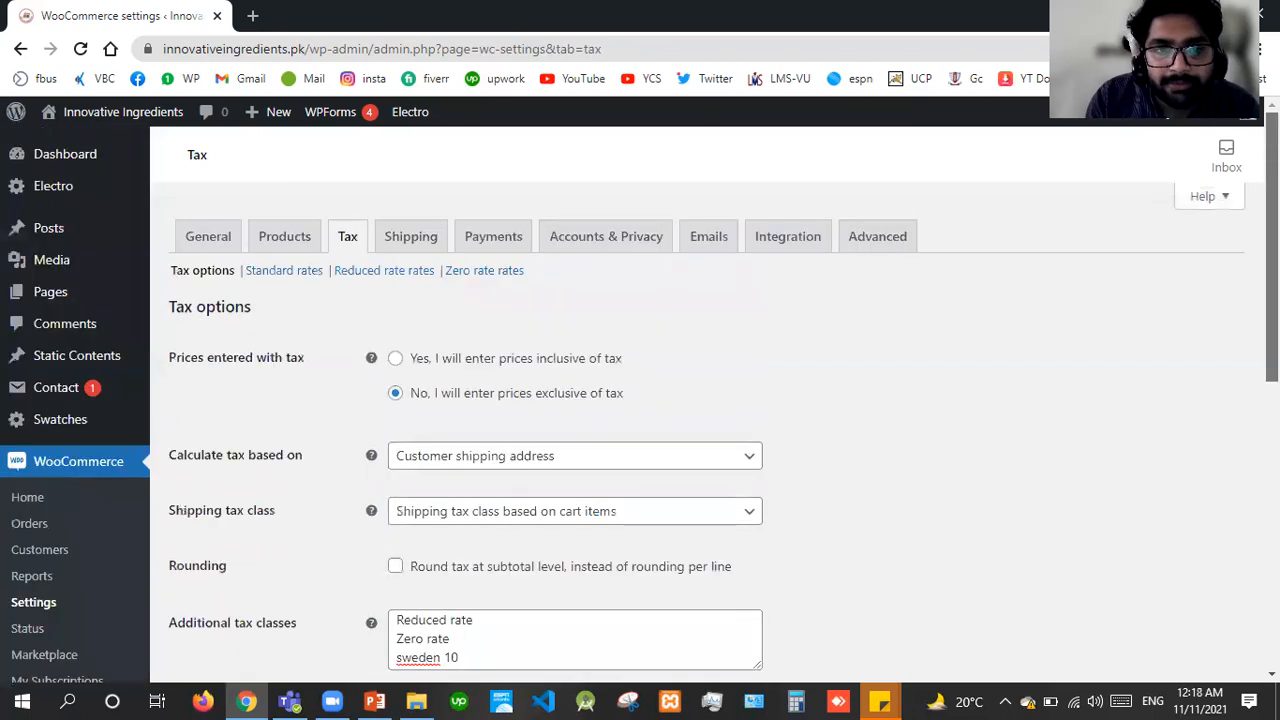
left_click(286, 273)
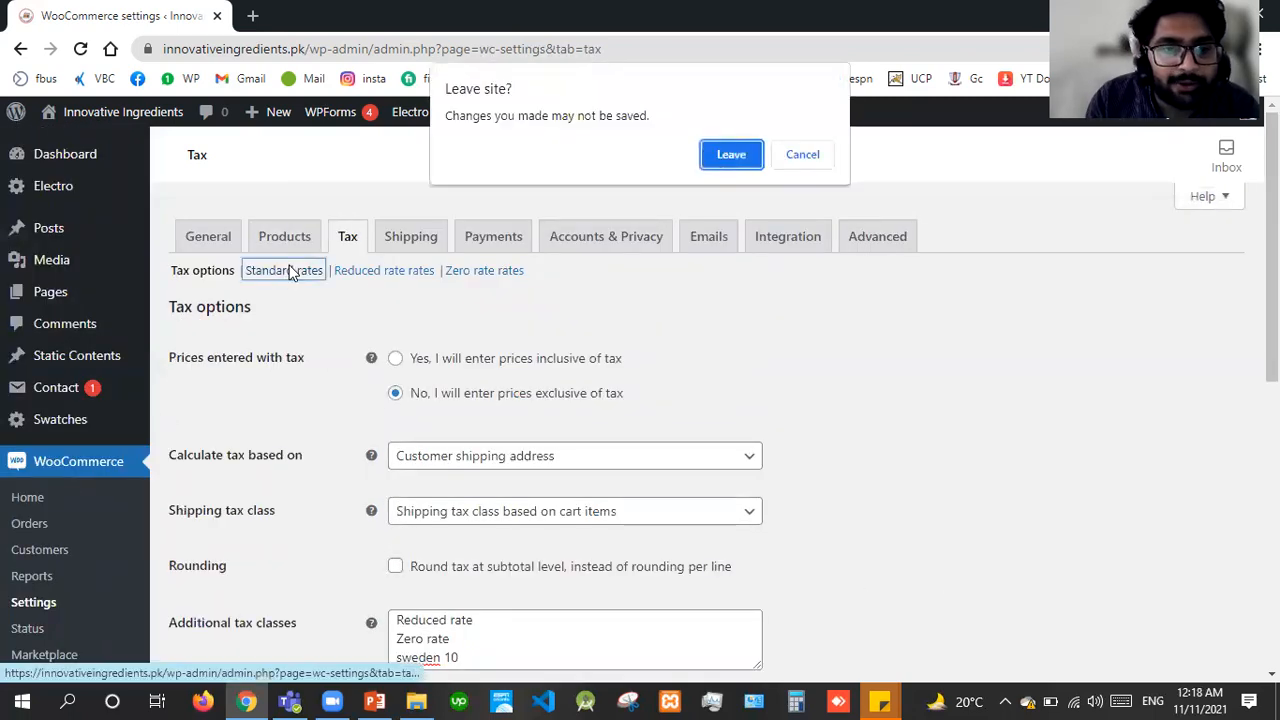
left_click(735, 157)
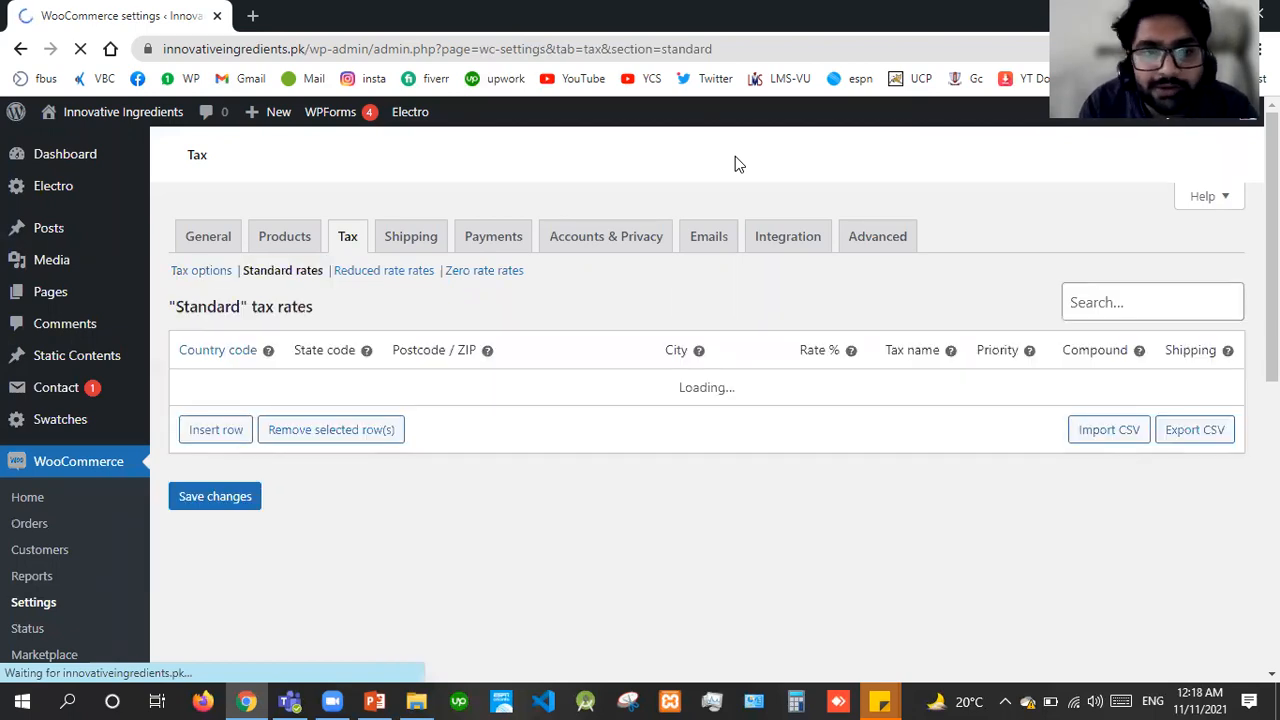
Insert a standard tax rate row with country code PK, rate 10 % and tax name Sw10.
left_click(204, 432)
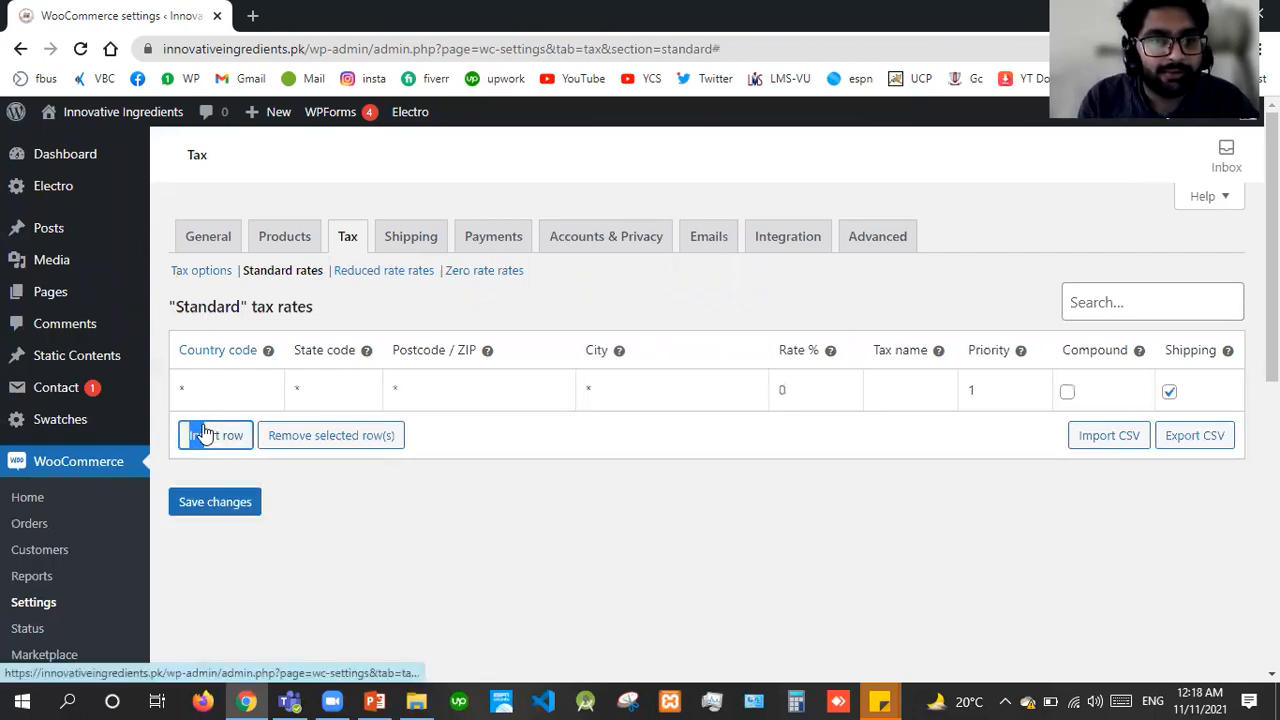
left_click(195, 380)
type("P")
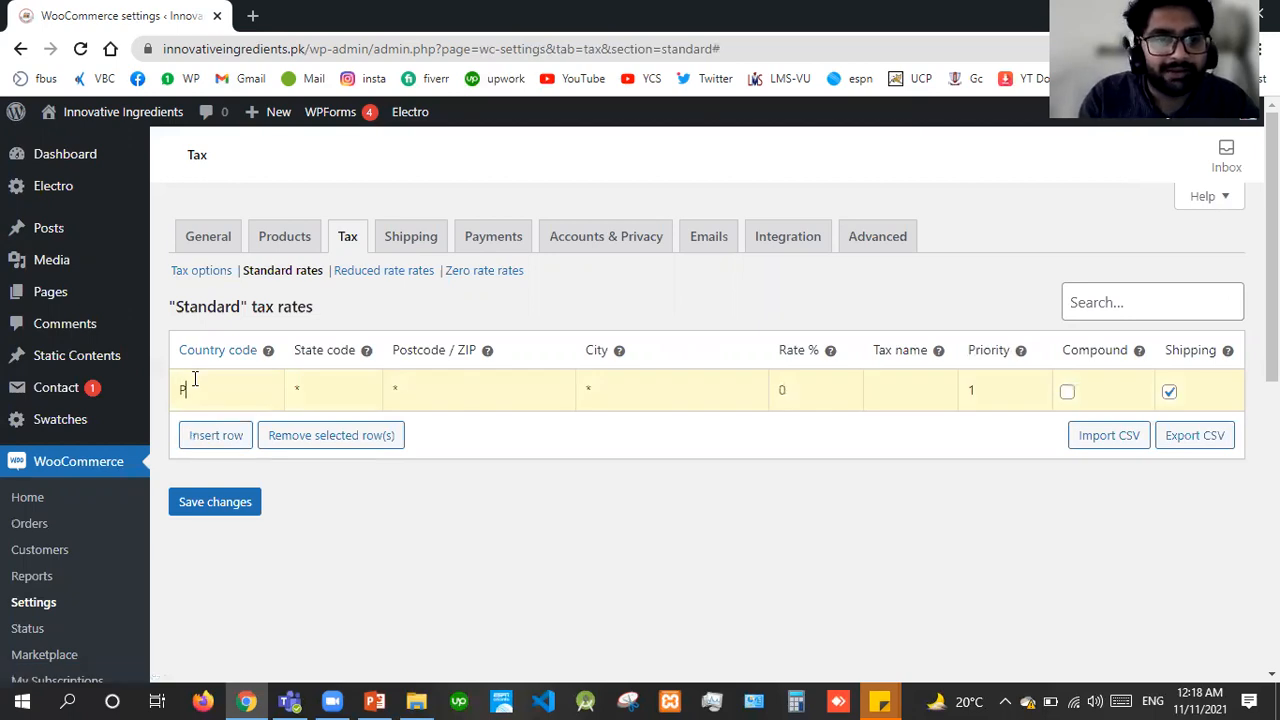
type("K")
left_click(318, 373)
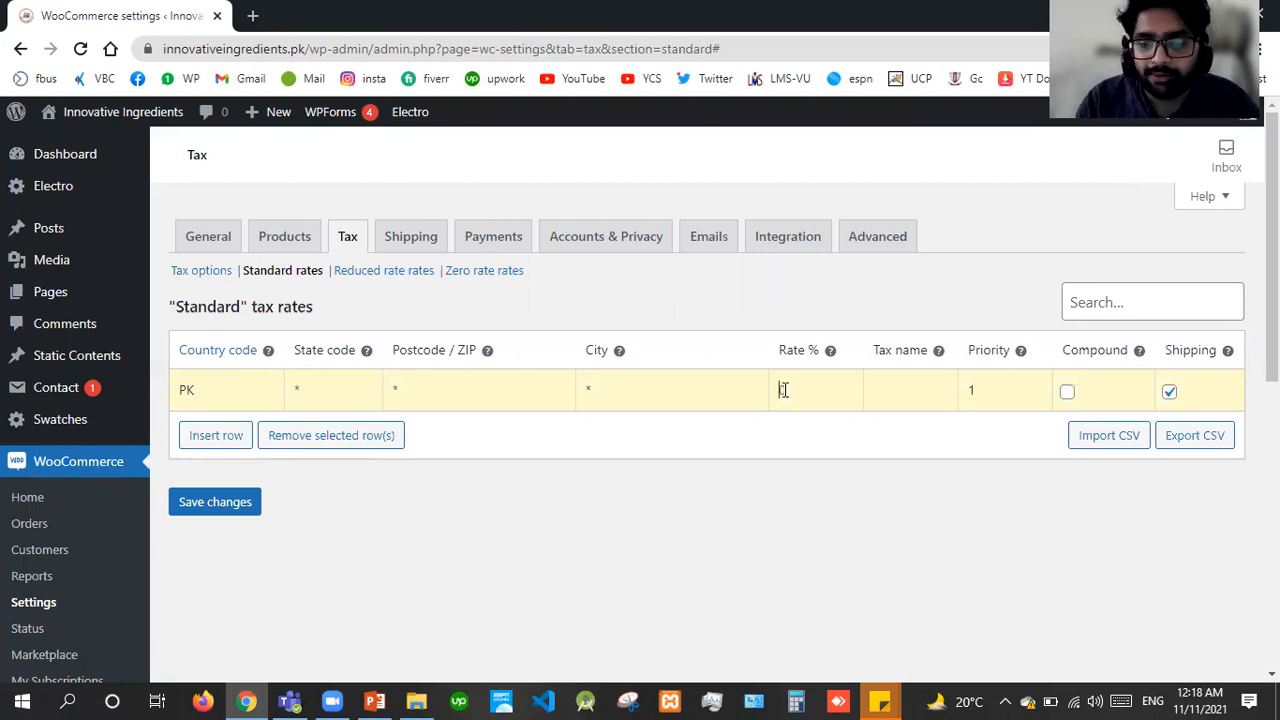
type("10")
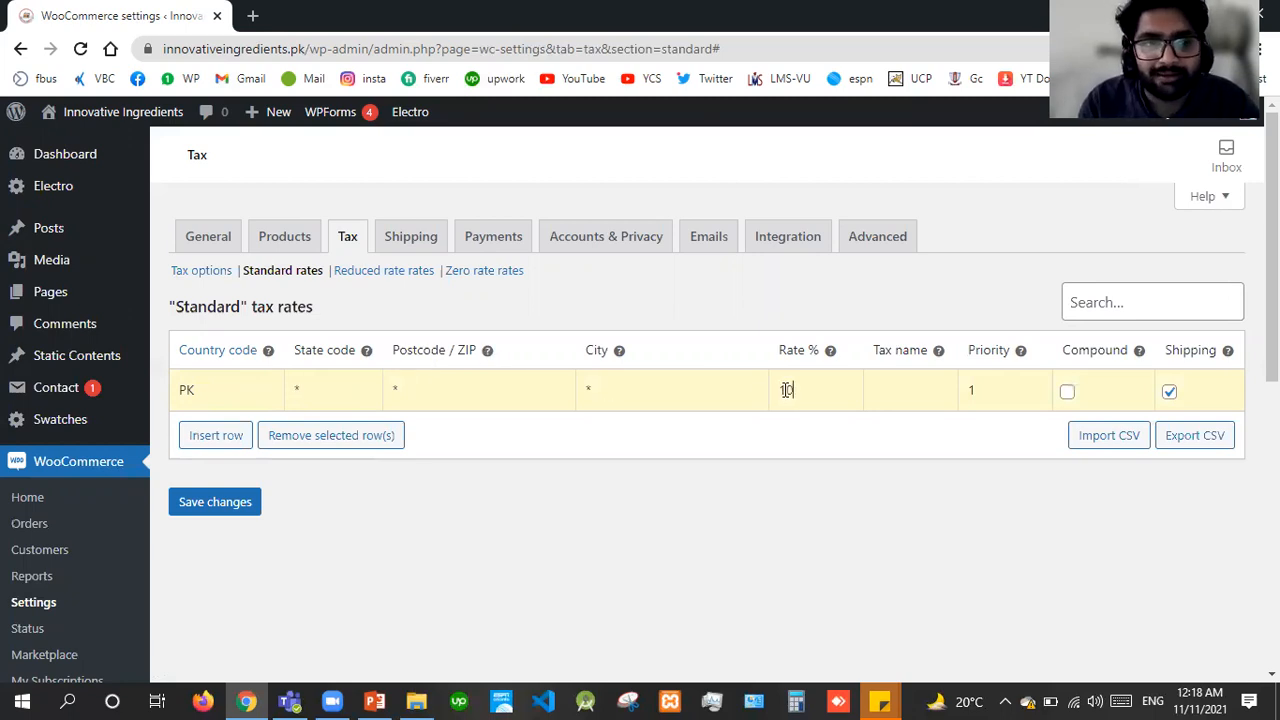
left_click(898, 390)
type("S")
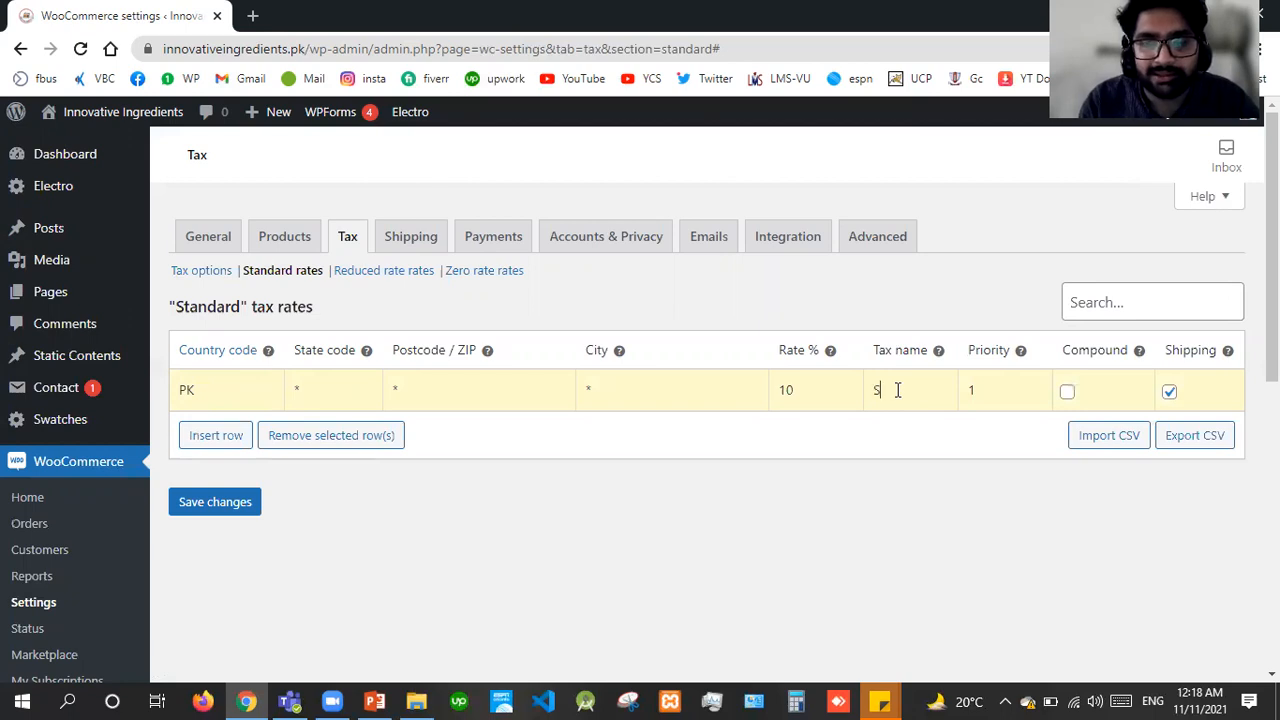
type("w10")
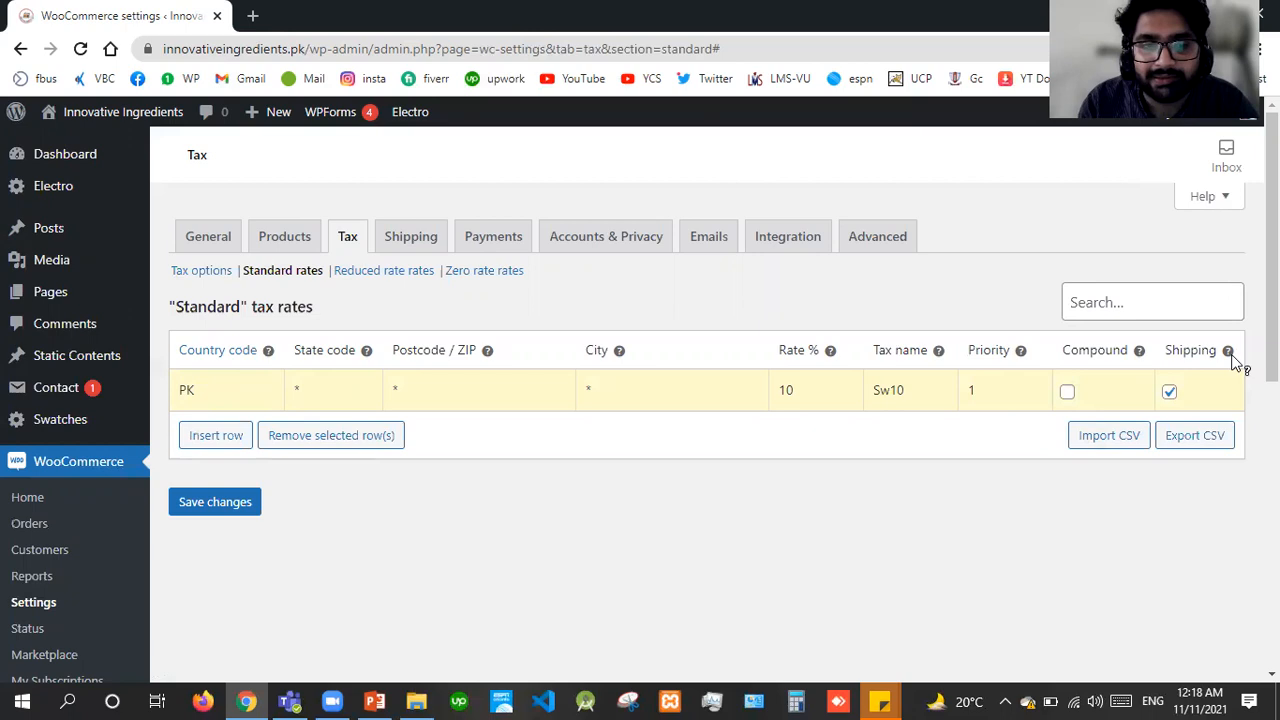
mouse_move(1229, 356)
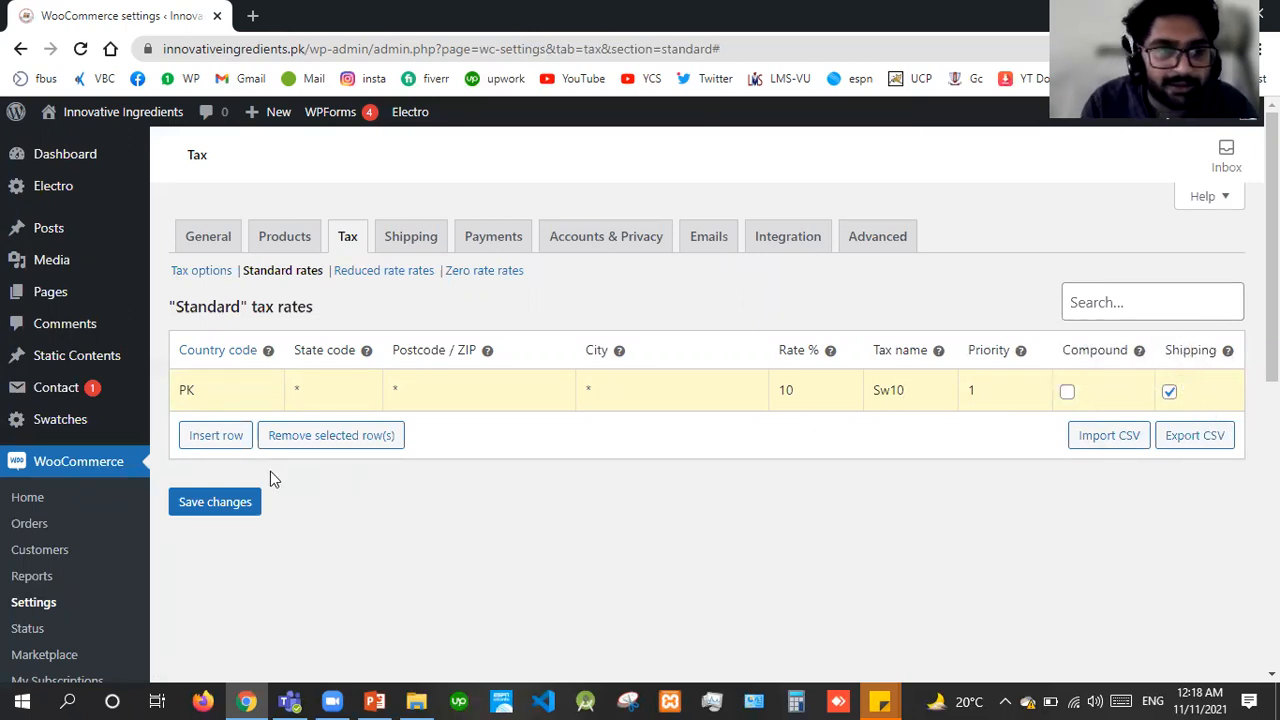
Insert a second standard tax rate row and set its country to Sweden (SE).
left_click(209, 436)
left_click(212, 432)
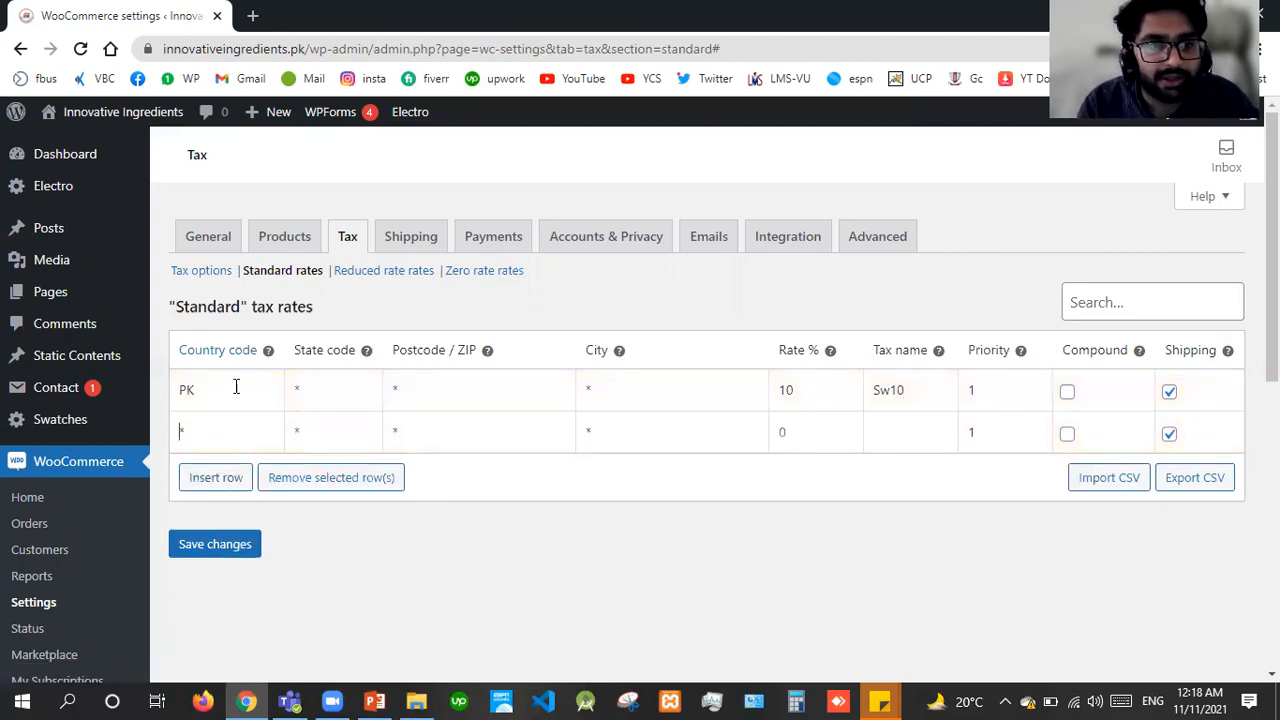
left_click(221, 354)
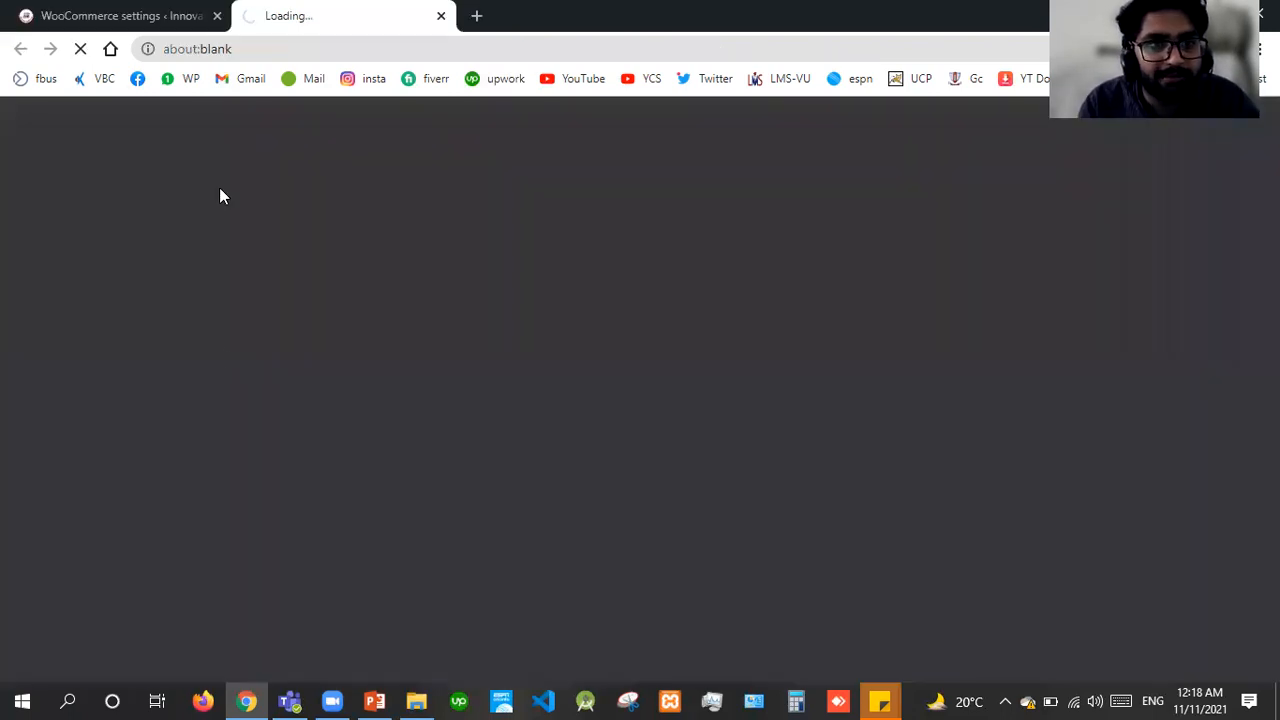
left_click(155, 10)
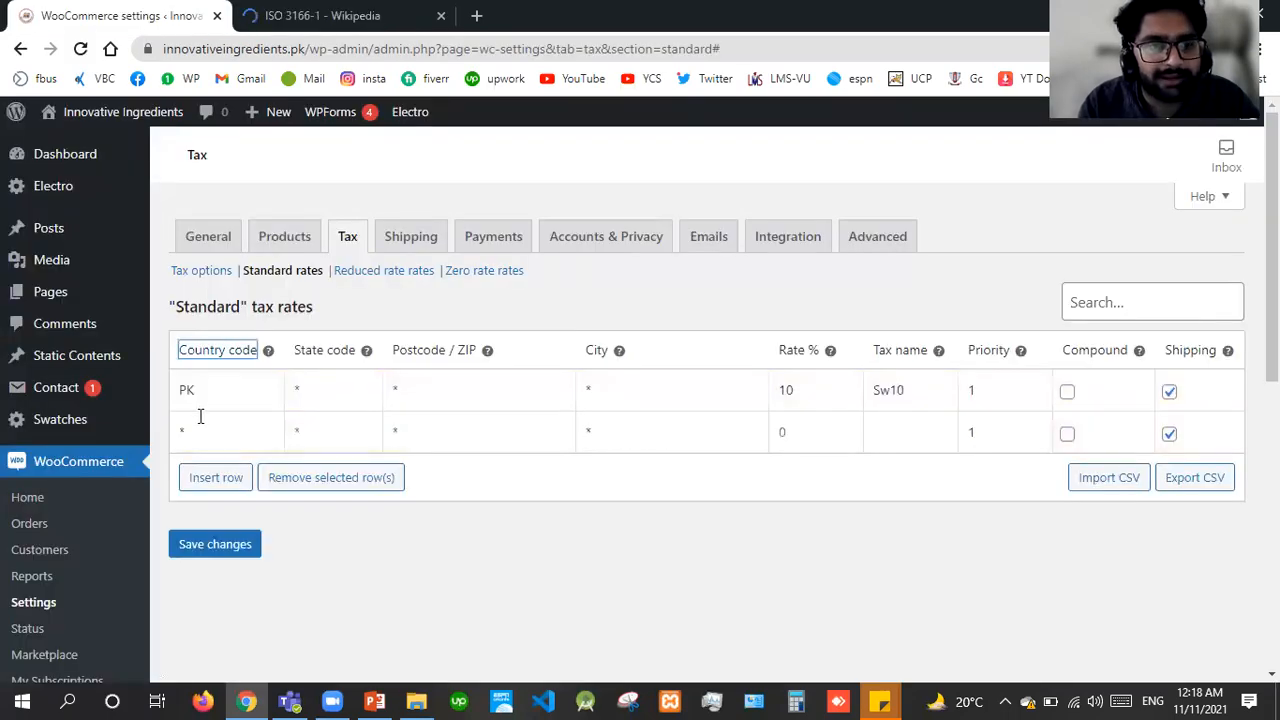
left_click(200, 420)
type("SW")
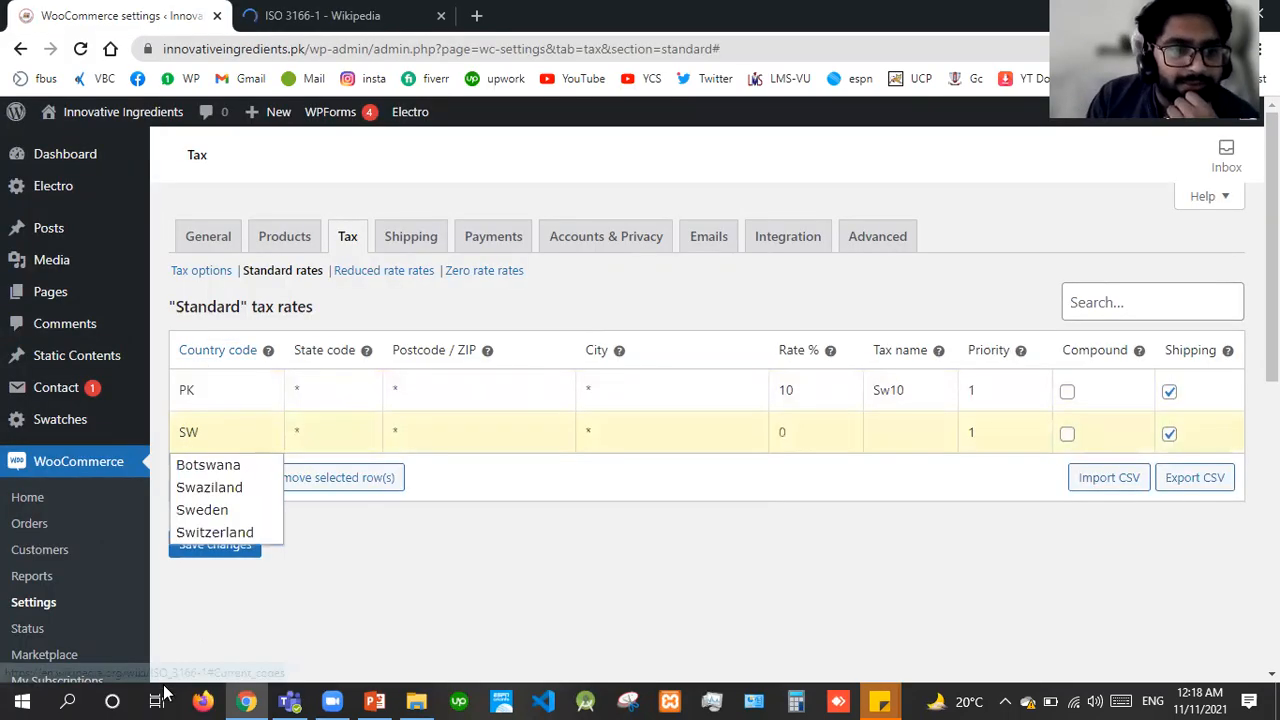
left_click(218, 512)
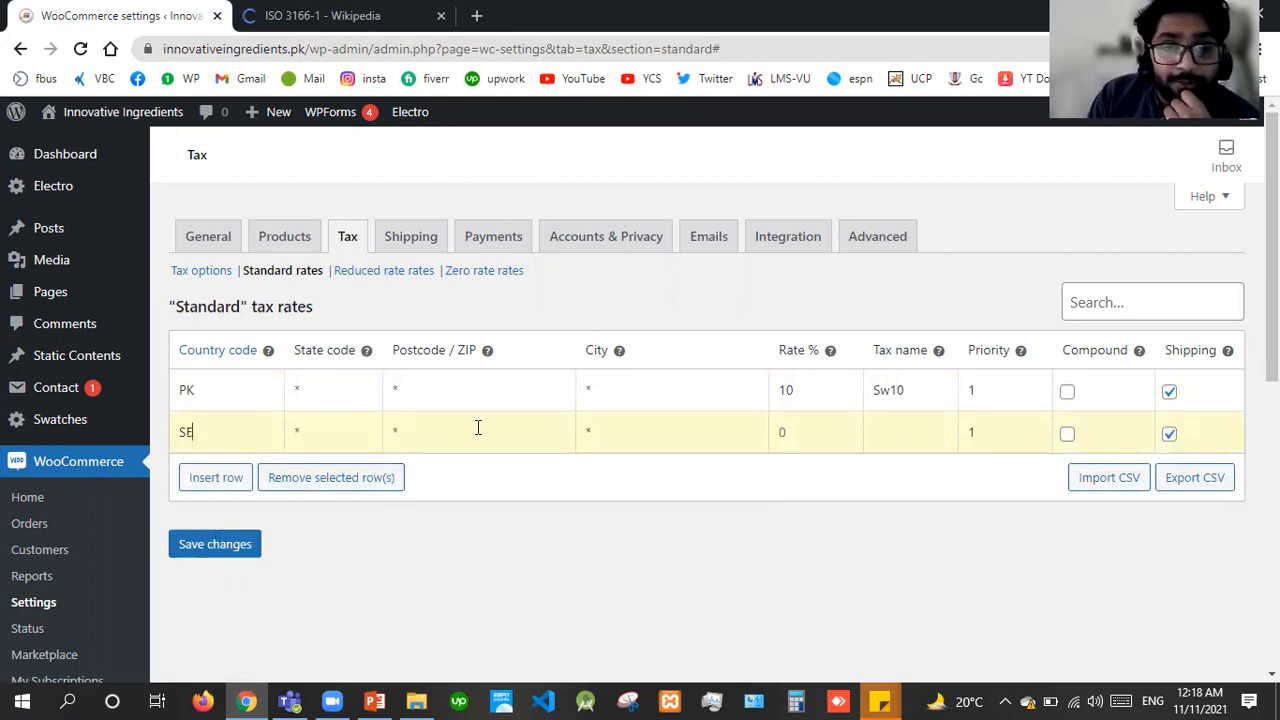
Set the tax names to PK10 for the PK row and SE10 for the SE row, and save the standard rates.
double_click(897, 392)
key("shift+Left")
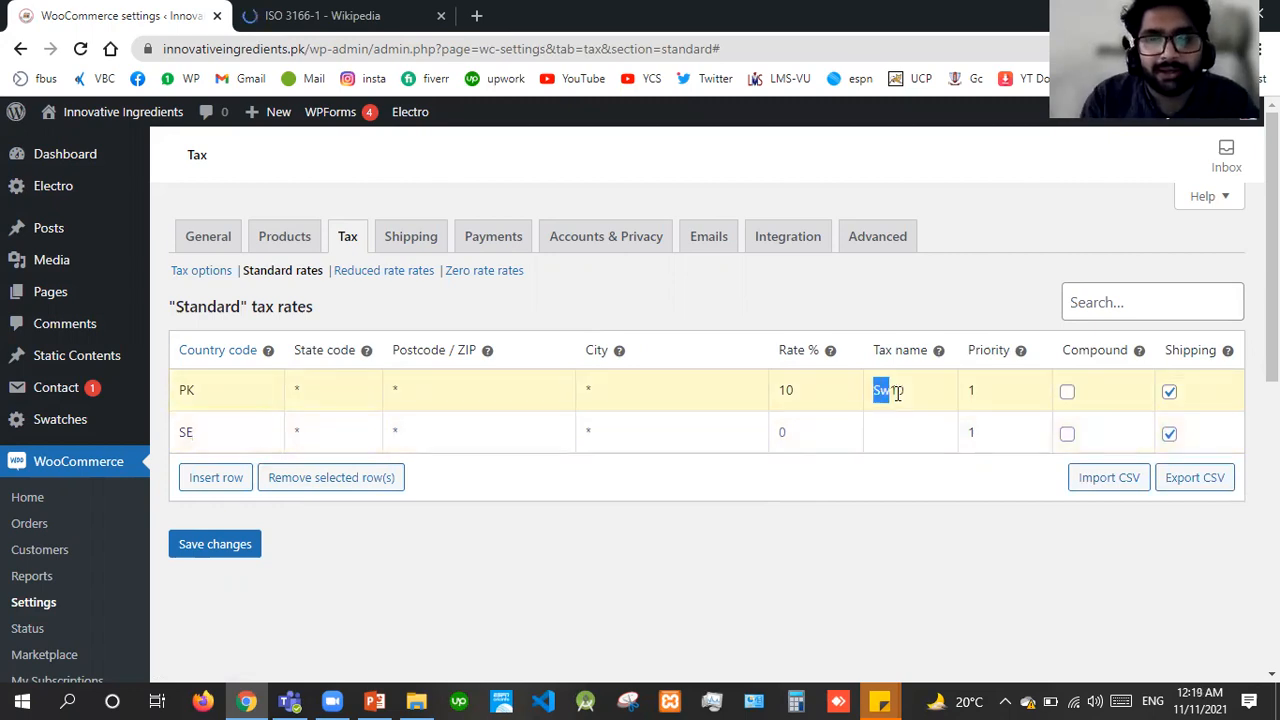
type("PK")
key("Tab")
left_click(892, 431)
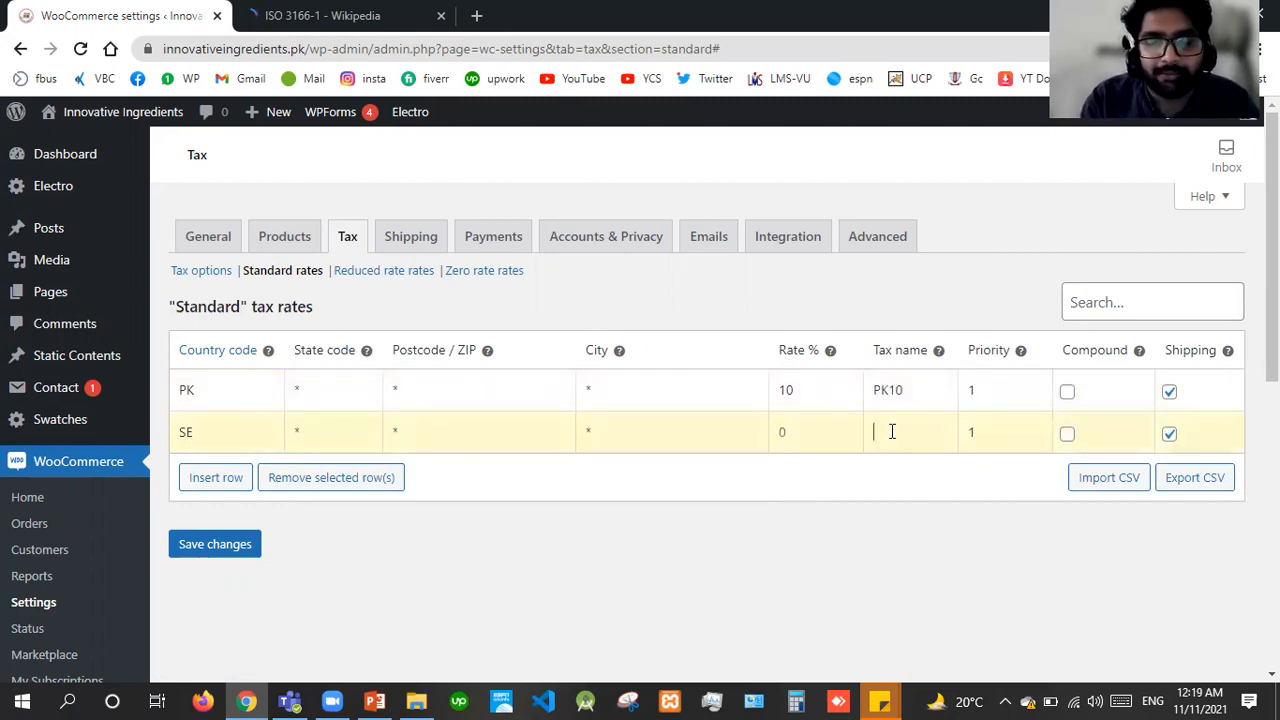
type("SE10")
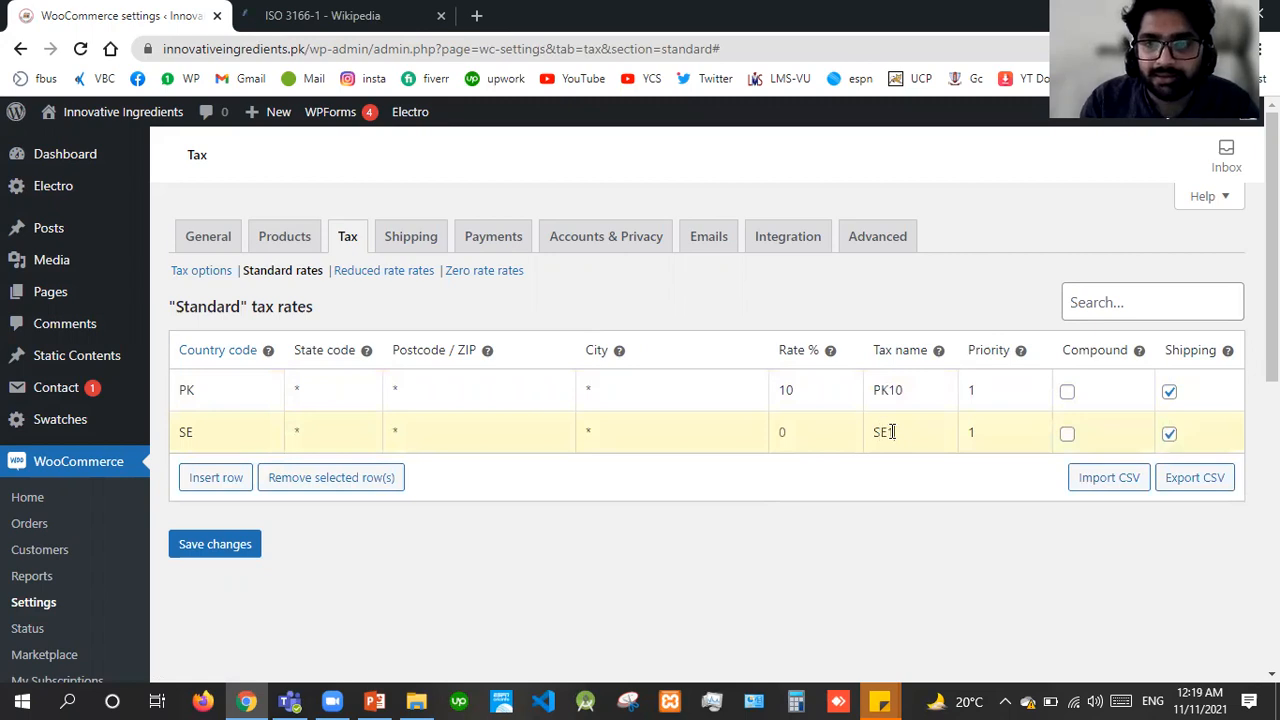
left_click(253, 553)
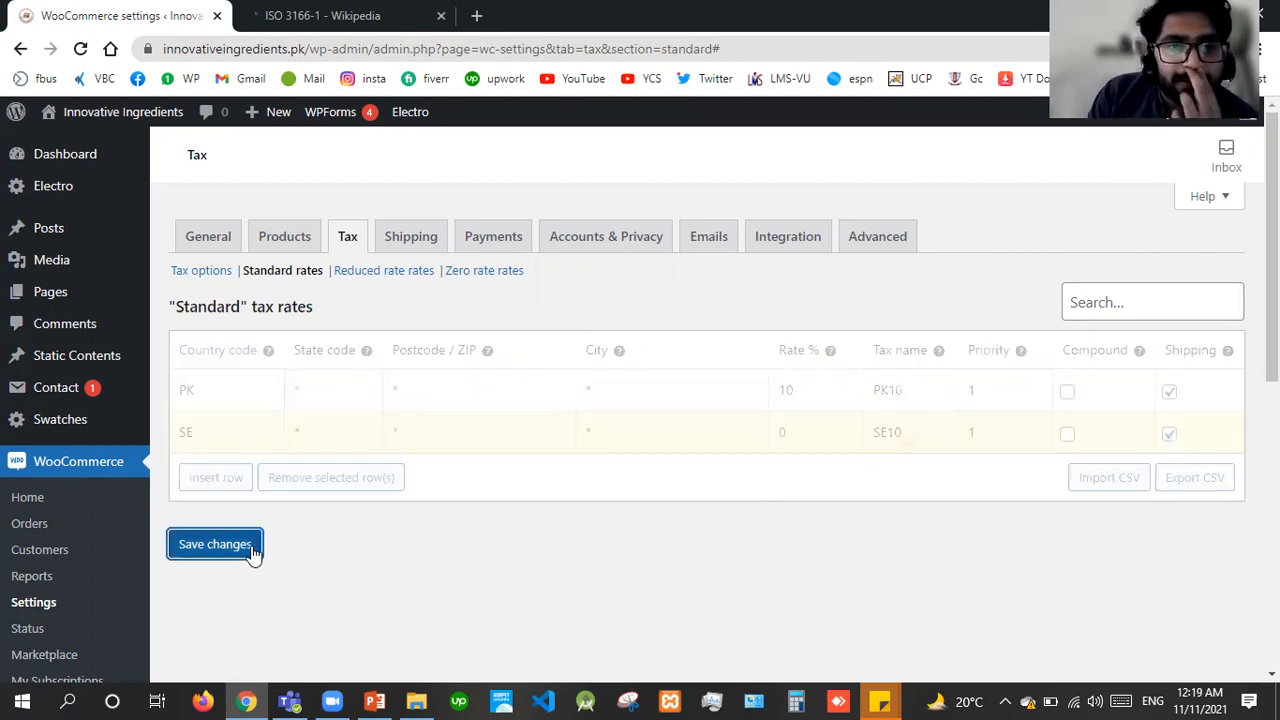
Check the ISO 3166-1 country code list on Wikipedia, and view the Reduced rate and Zero rate sections of the tax settings.
left_click(280, 12)
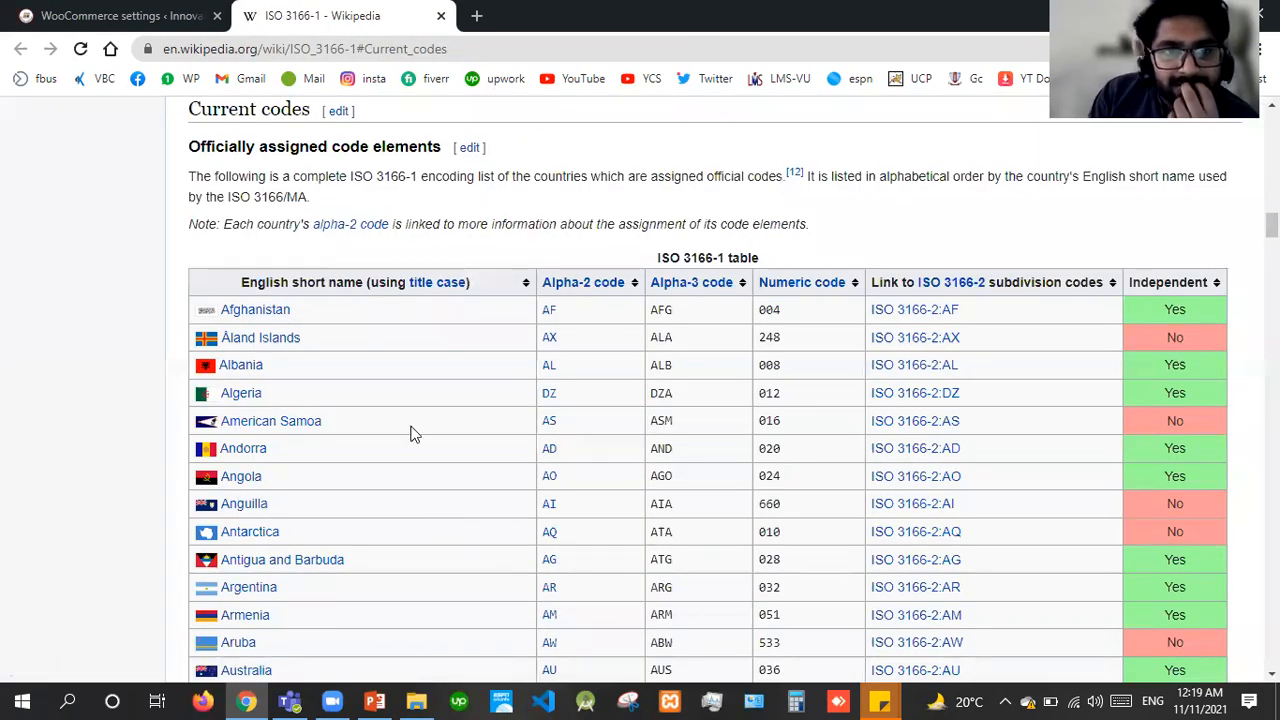
left_click(68, 12)
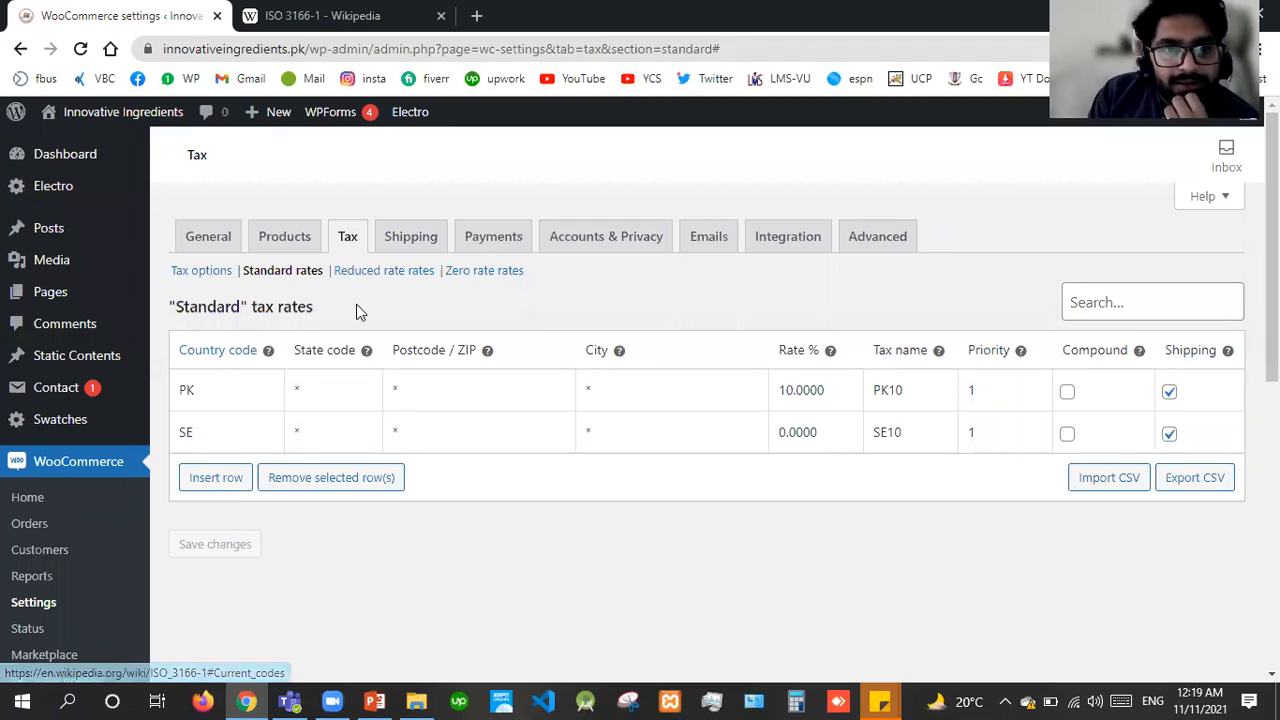
left_click(389, 273)
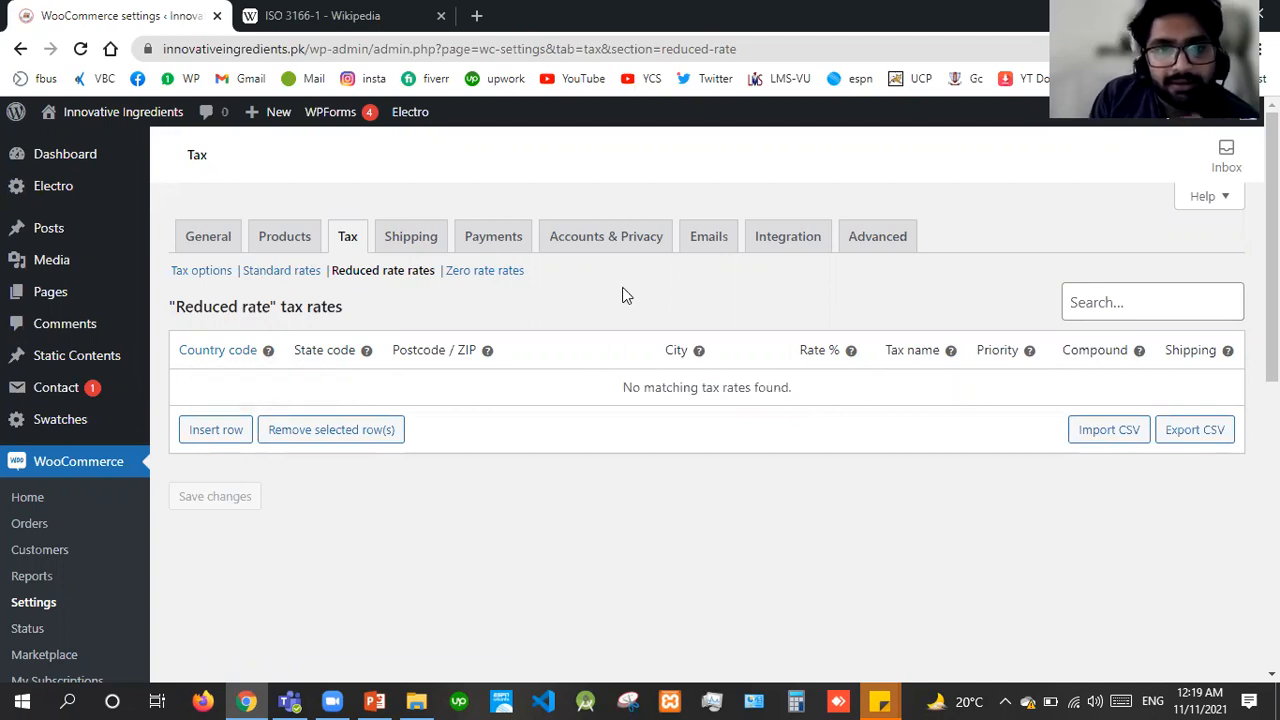
left_click(490, 276)
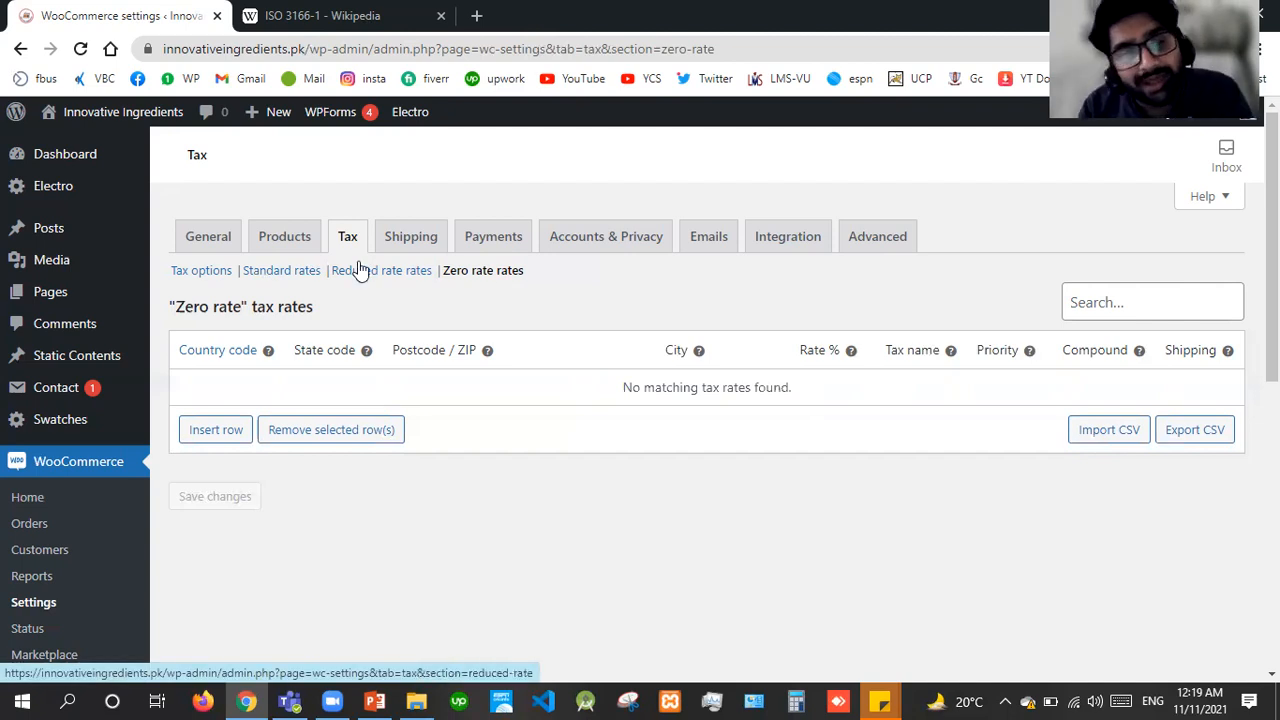
Replace the additional tax classes in the tax options with SE 20 and SE 30, and save the changes.
left_click(226, 274)
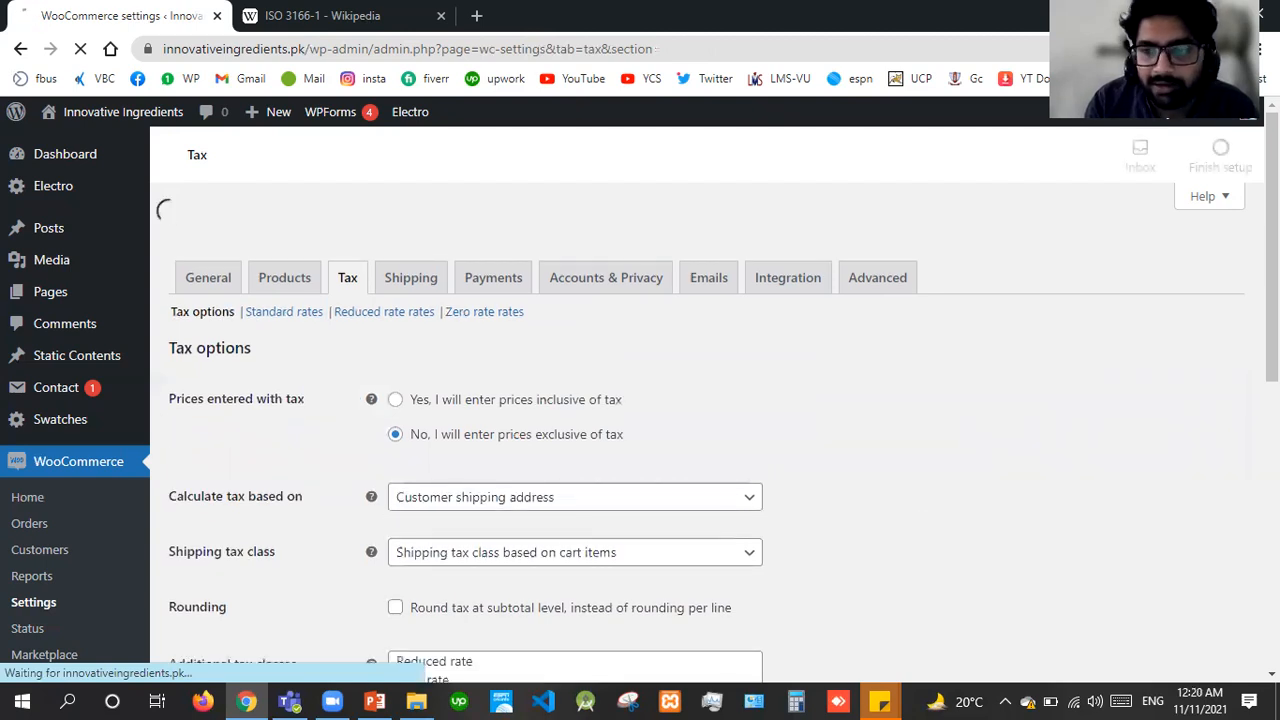
scroll(466, 374, "down", 2)
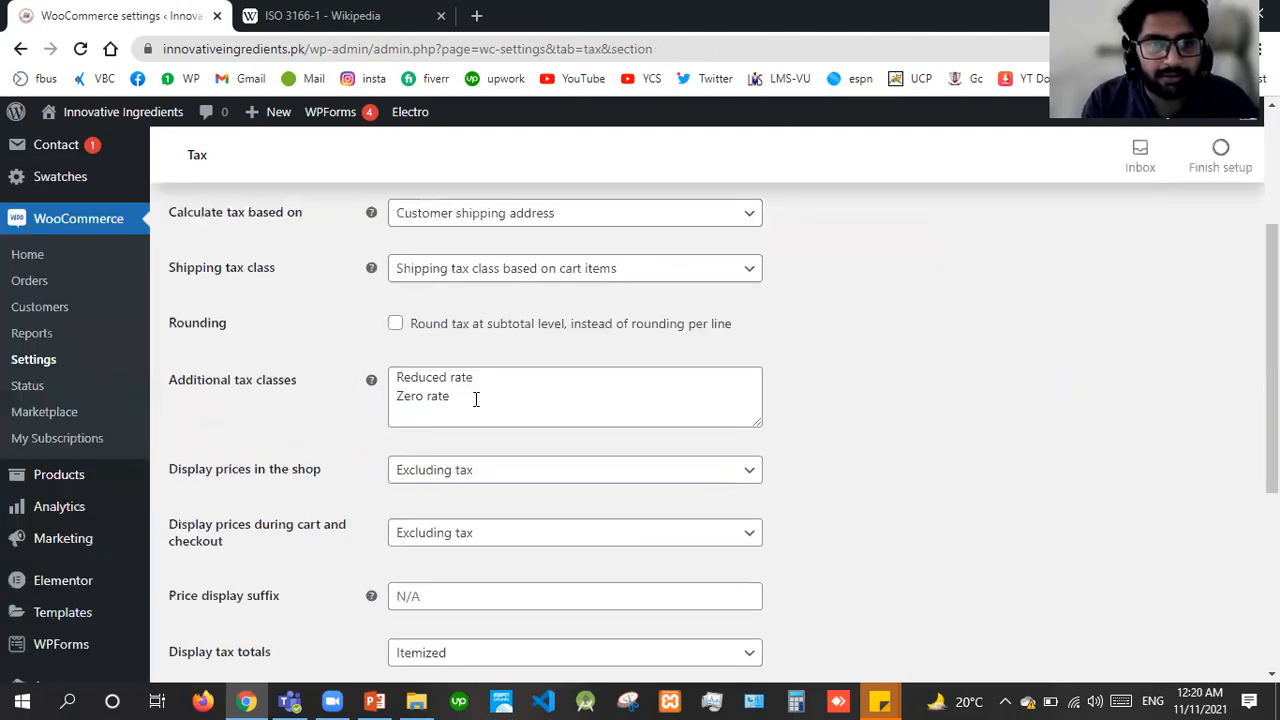
key("Tab")
type("S")
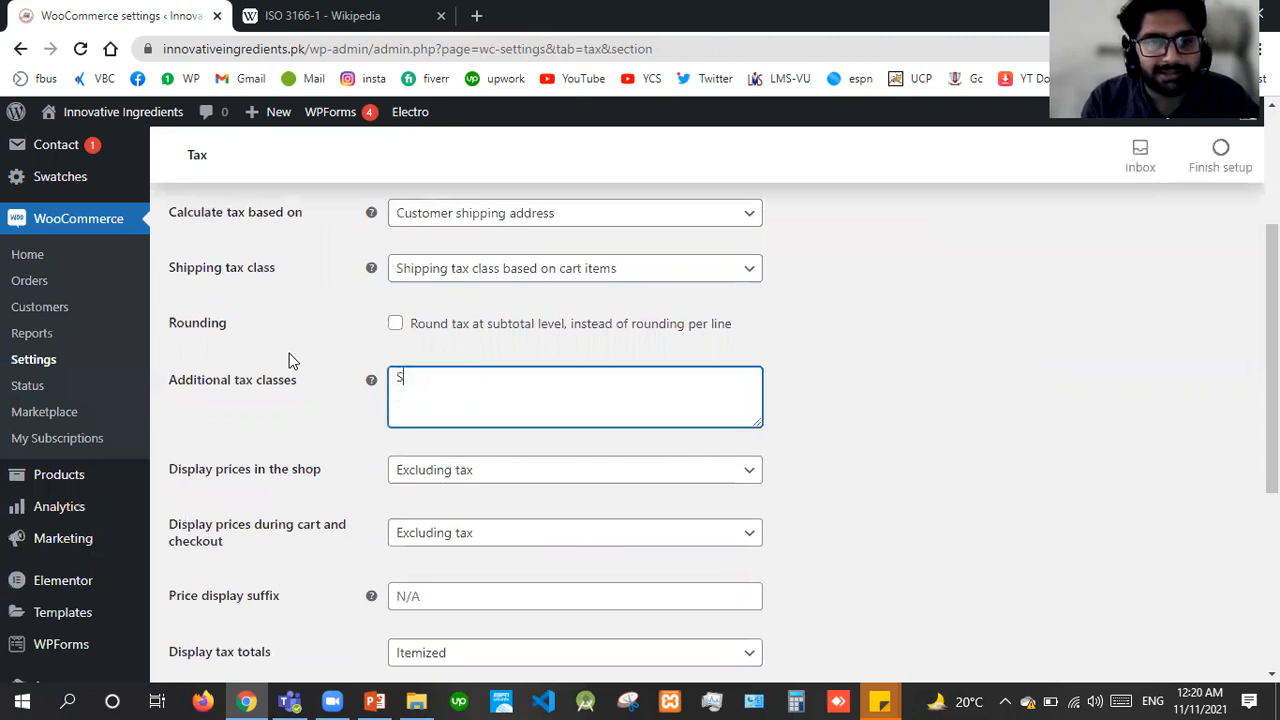
type("E 20")
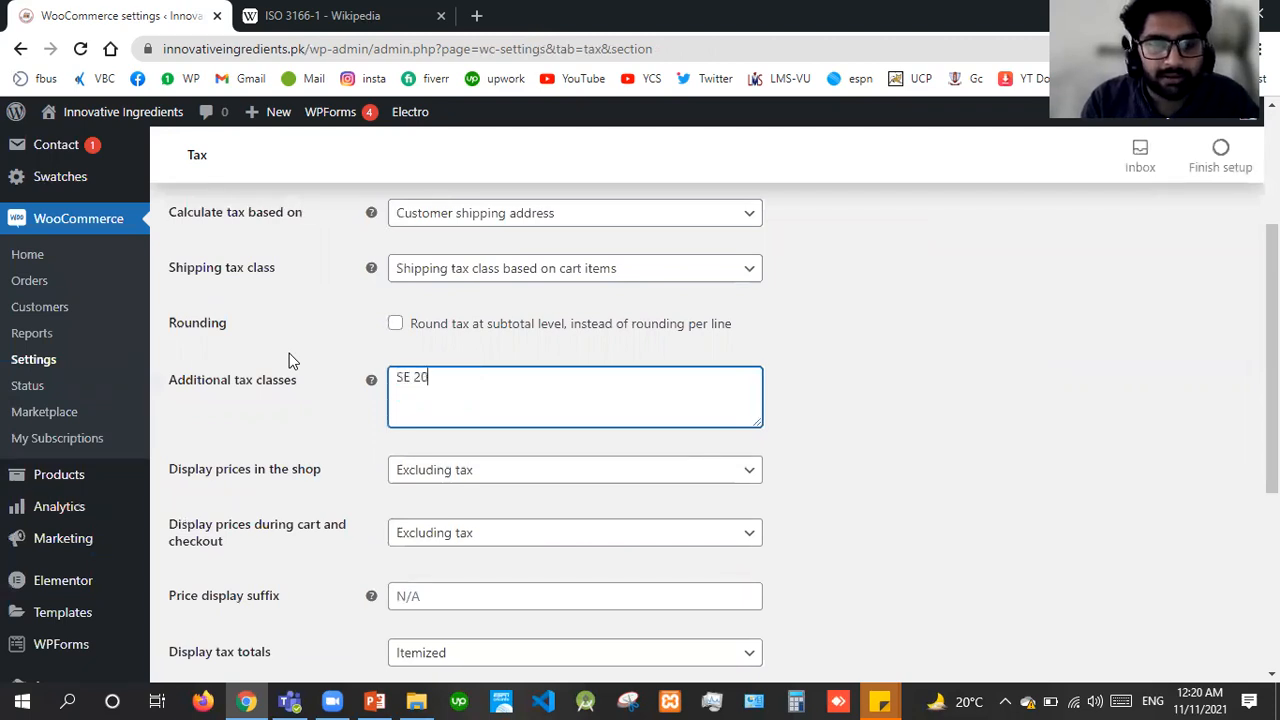
key("Return")
type("SE 30")
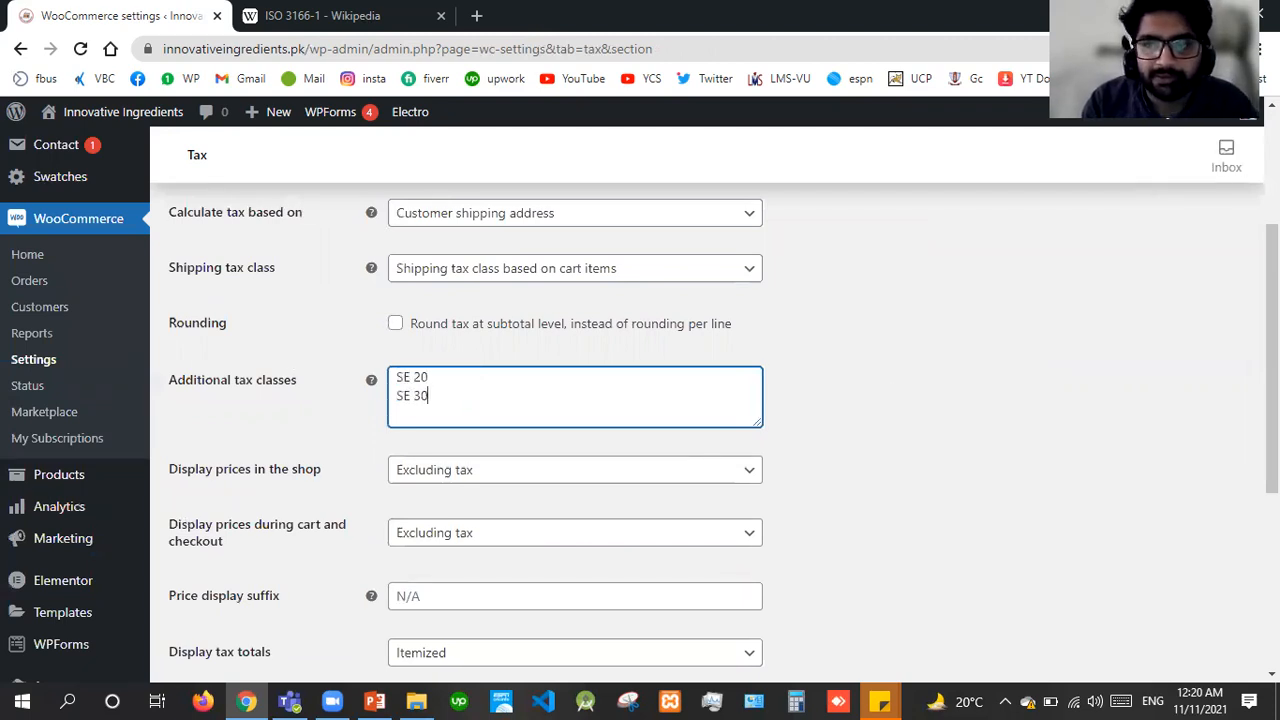
scroll(222, 352, "down", 4)
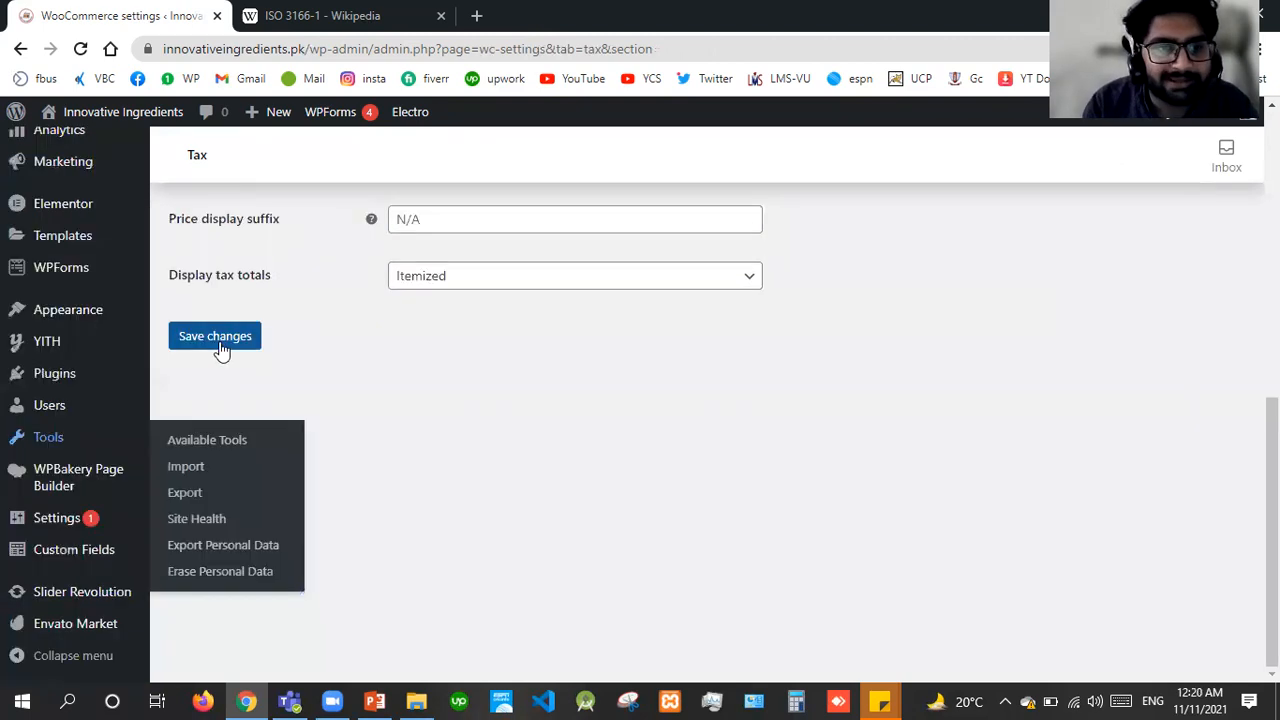
left_click(215, 336)
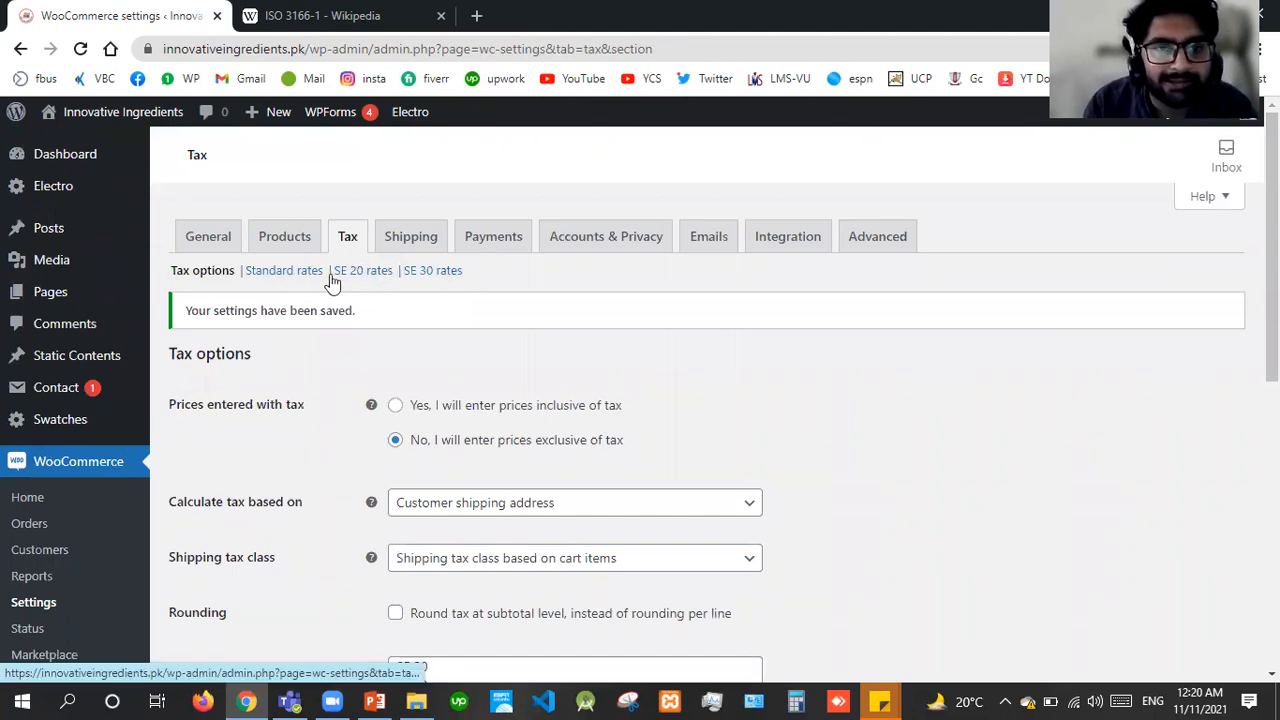
Start a new shipping zone in the shipping settings, close the Wikipedia page, and name the zone Sweden.
left_click(424, 236)
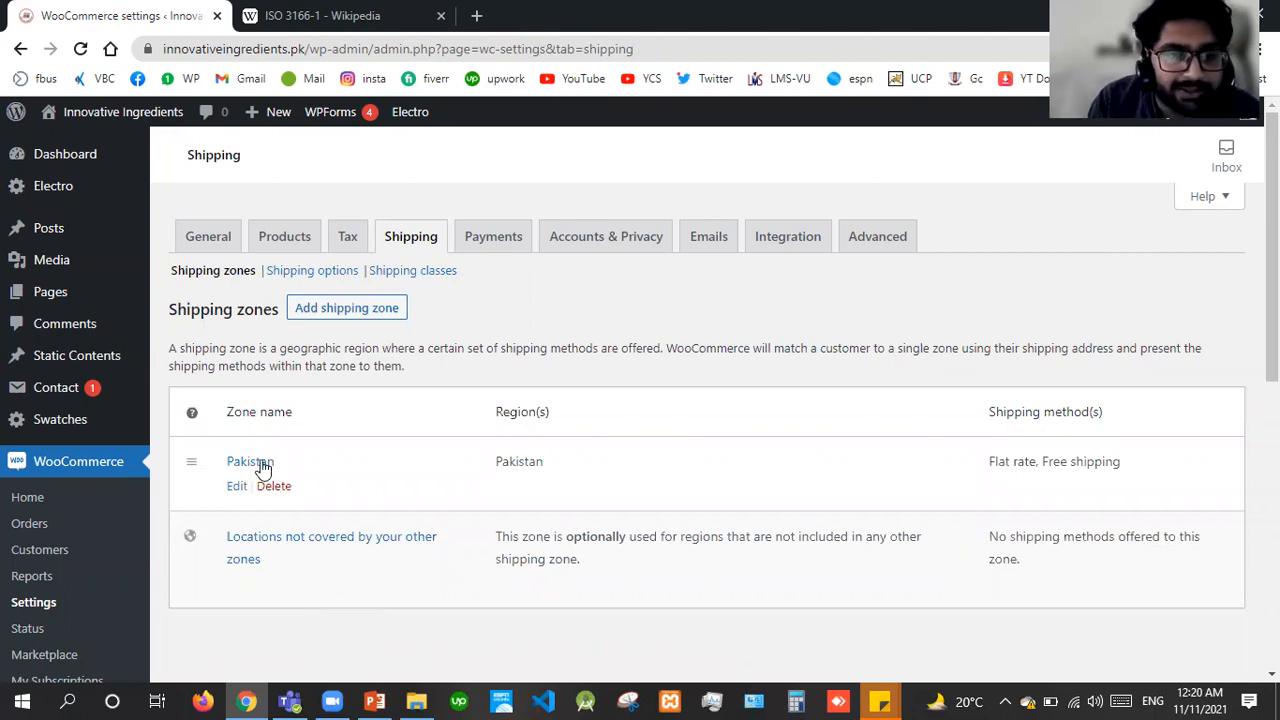
left_click(324, 316)
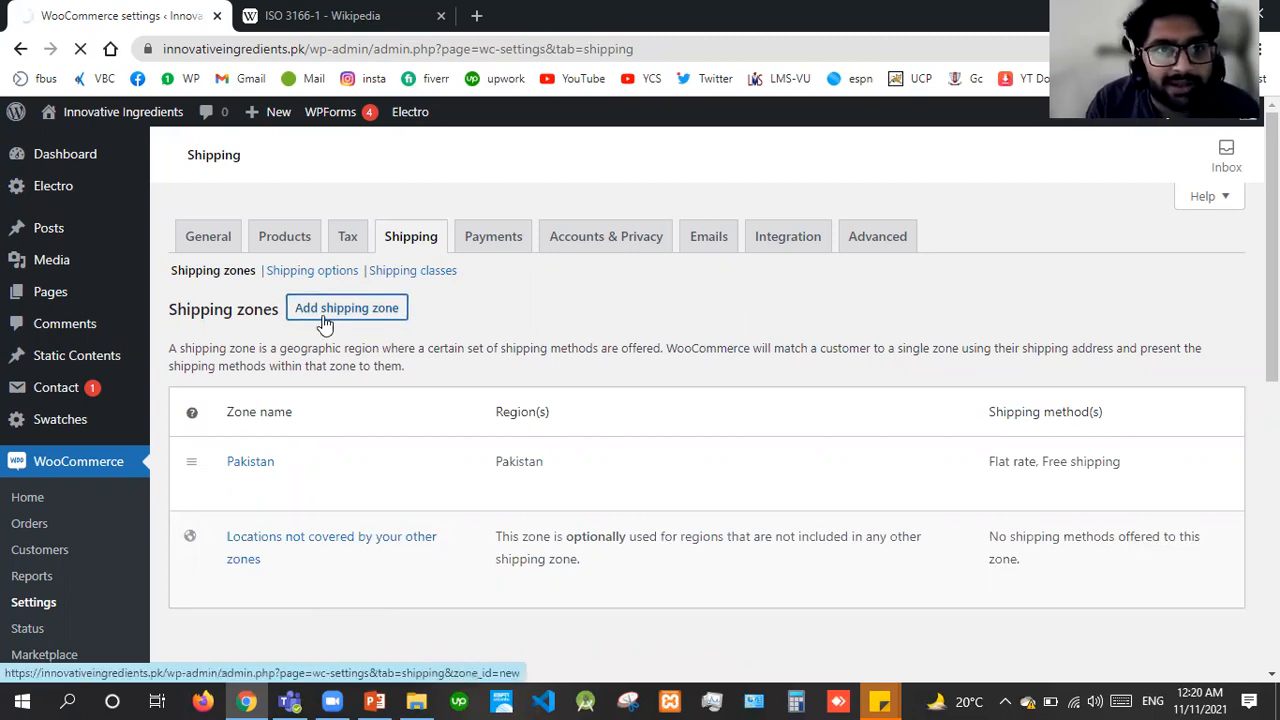
left_click(443, 16)
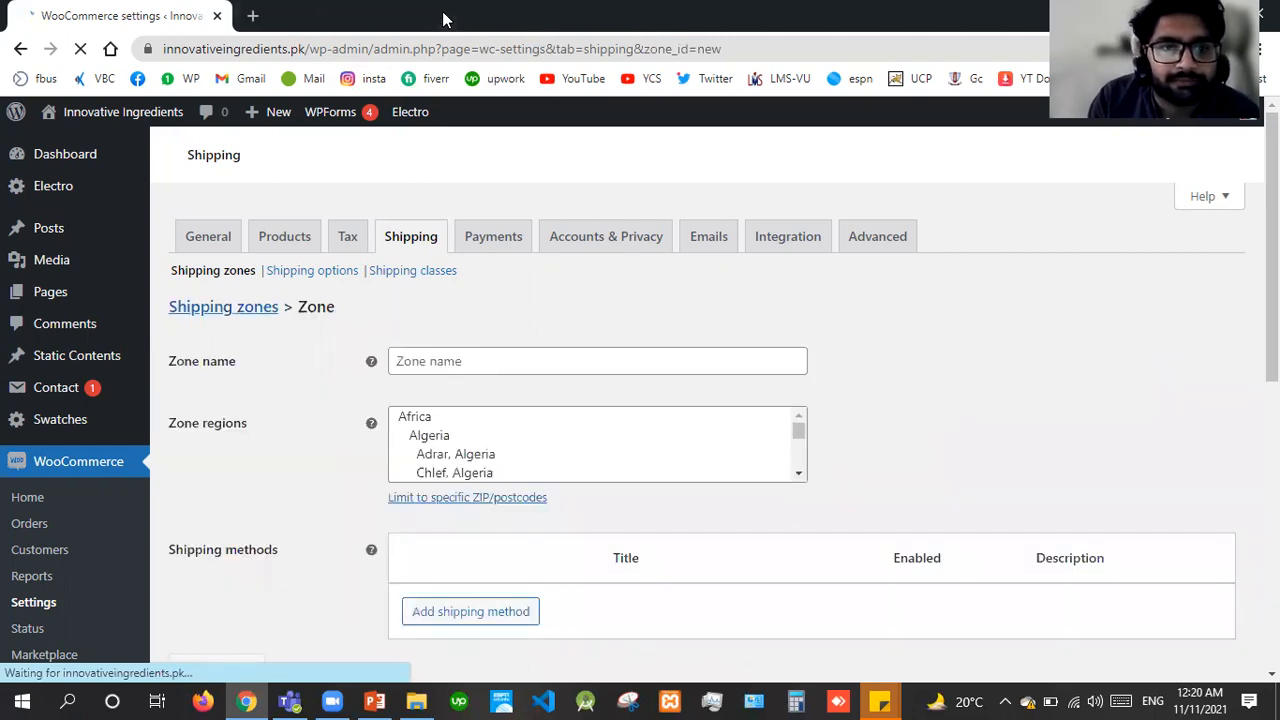
left_click_drag(463, 381, 431, 403)
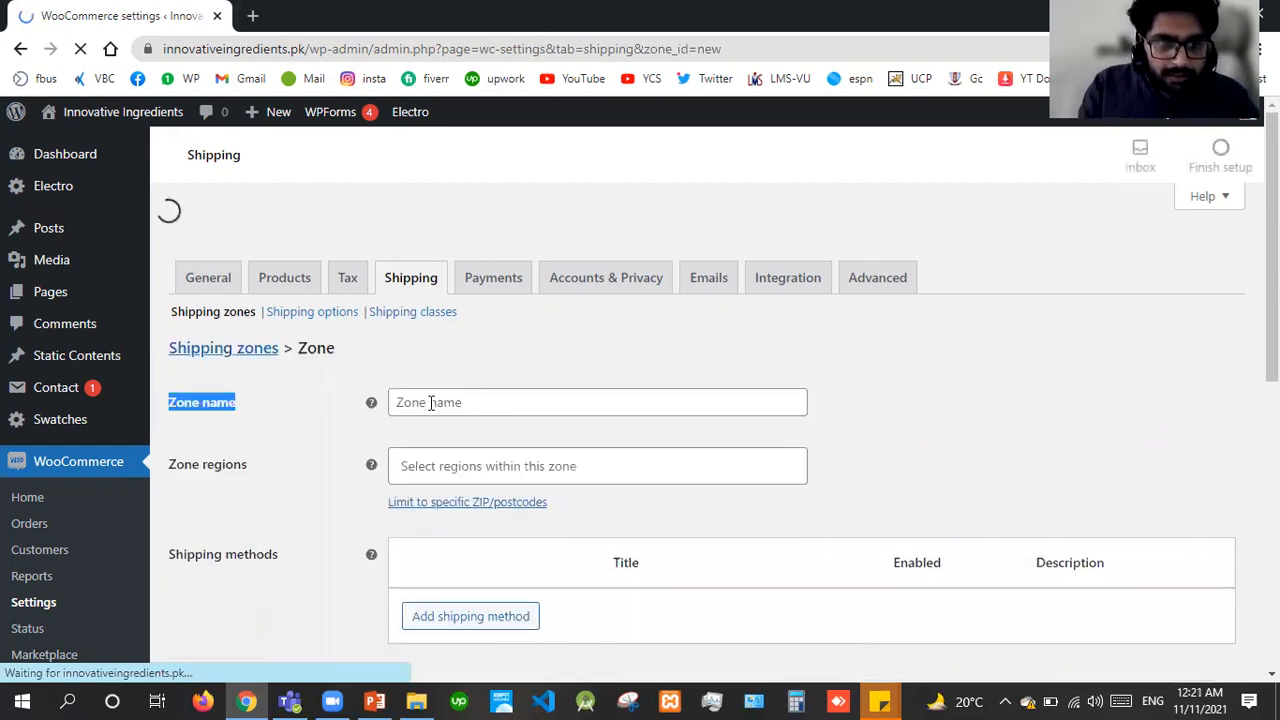
left_click(430, 402)
type("Sw")
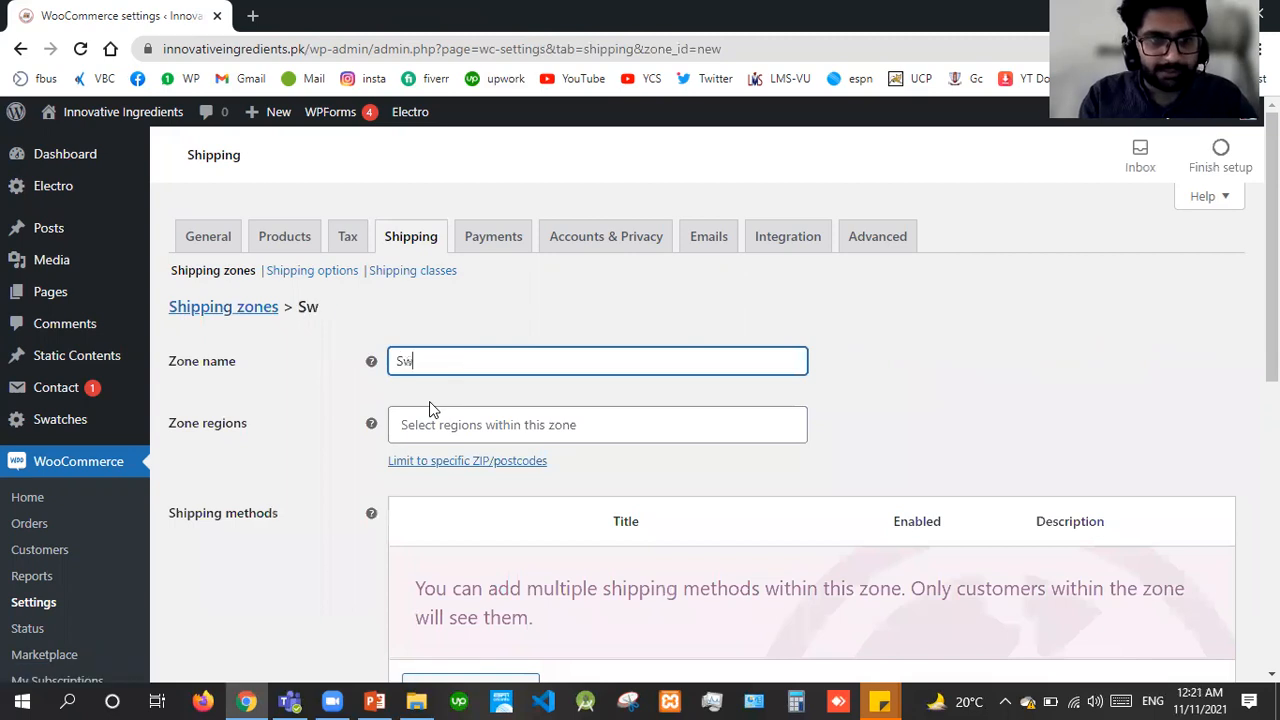
type("eden")
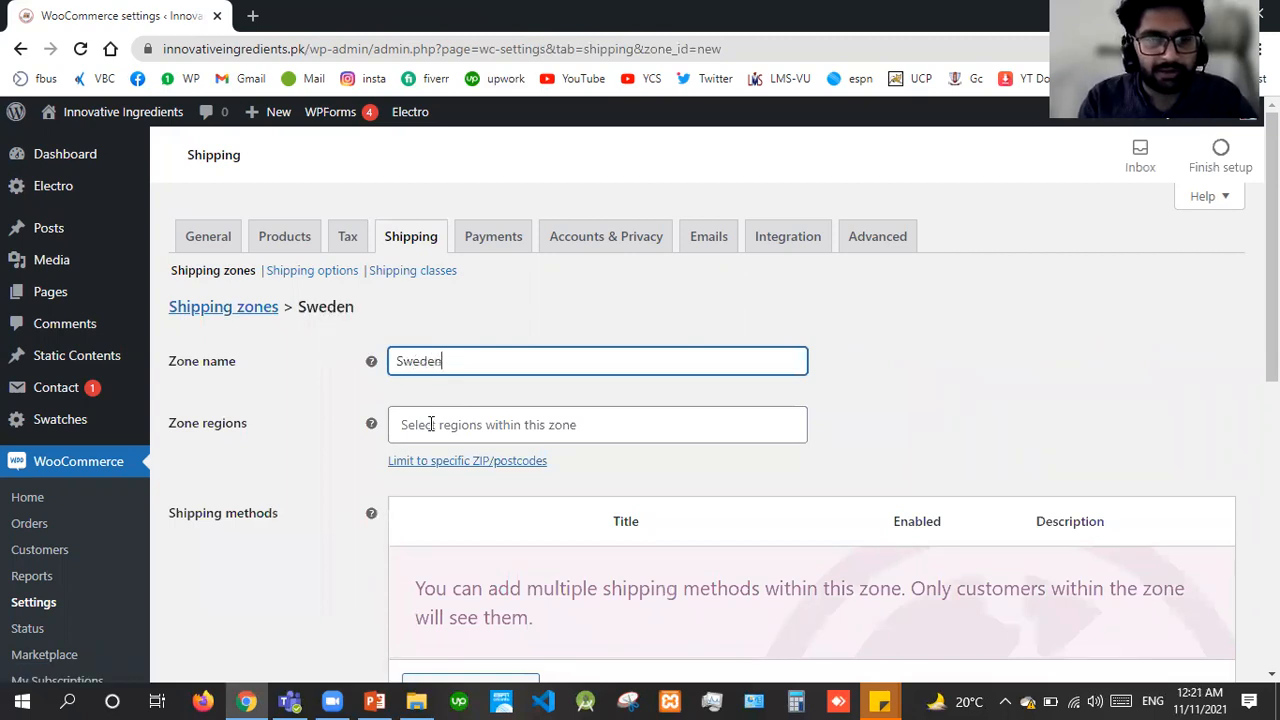
Assign Sweden as the region of the new shipping zone.
left_click(431, 427)
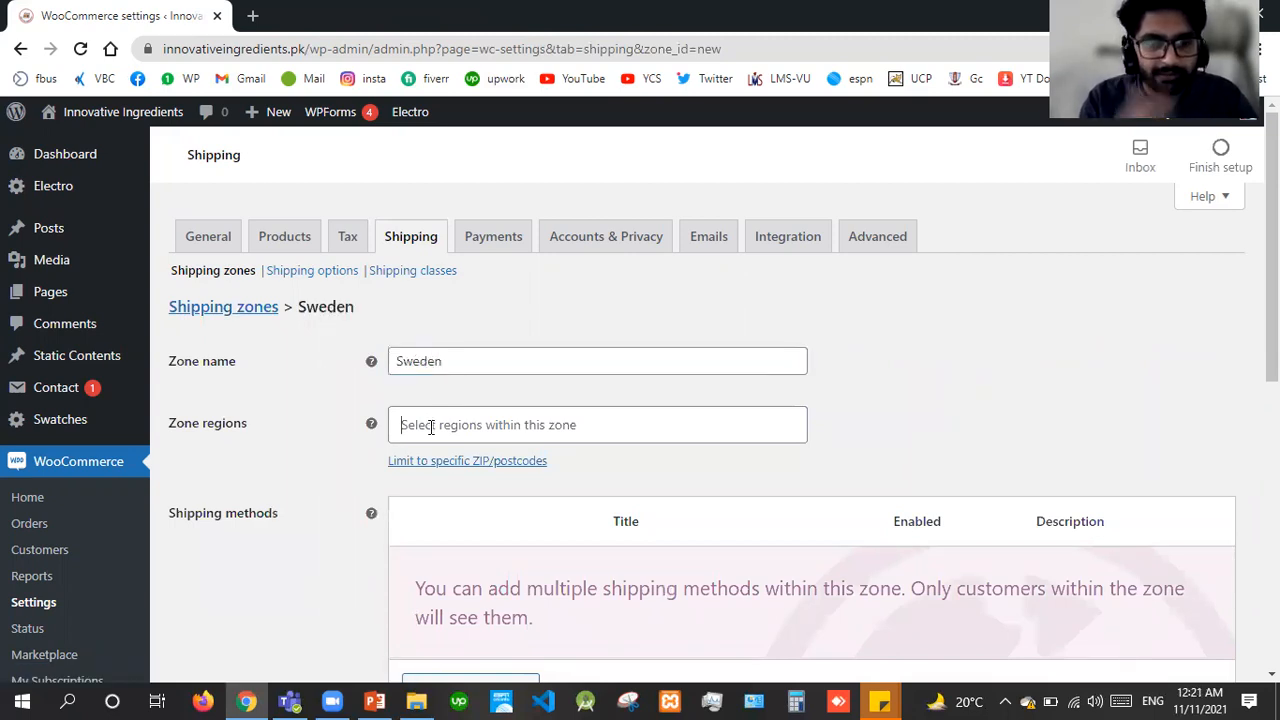
type("sw")
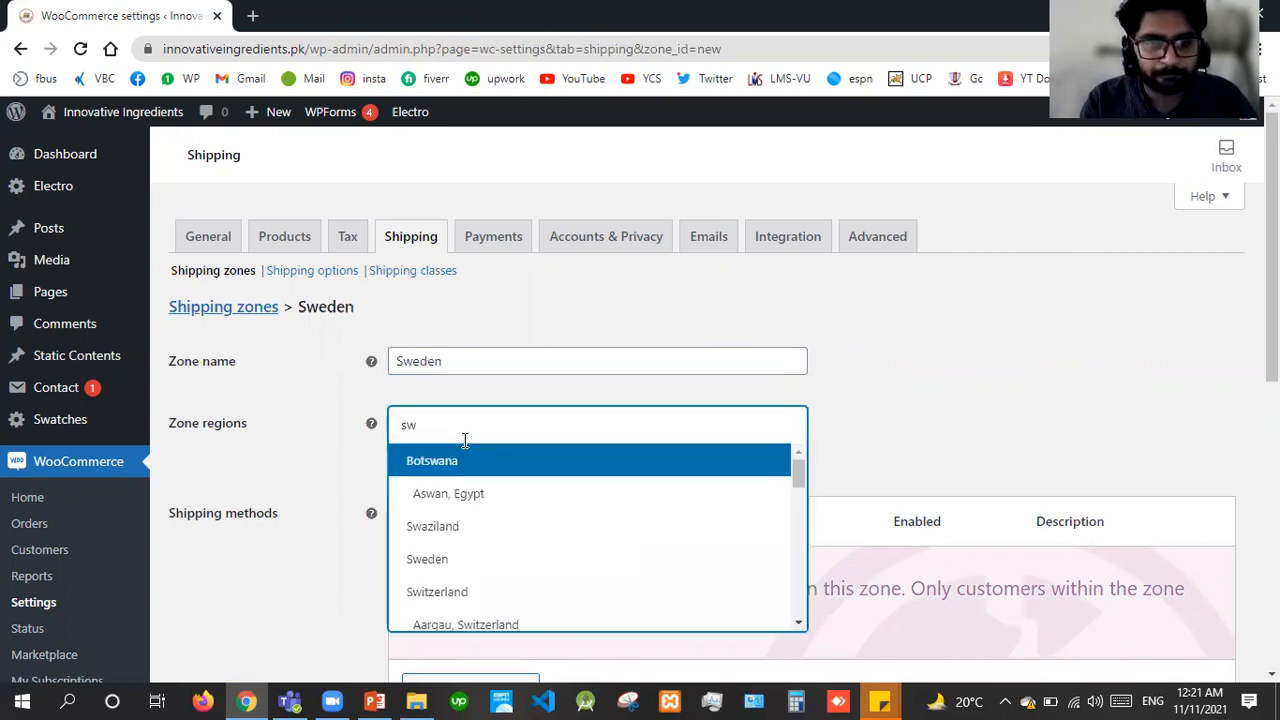
type("ede")
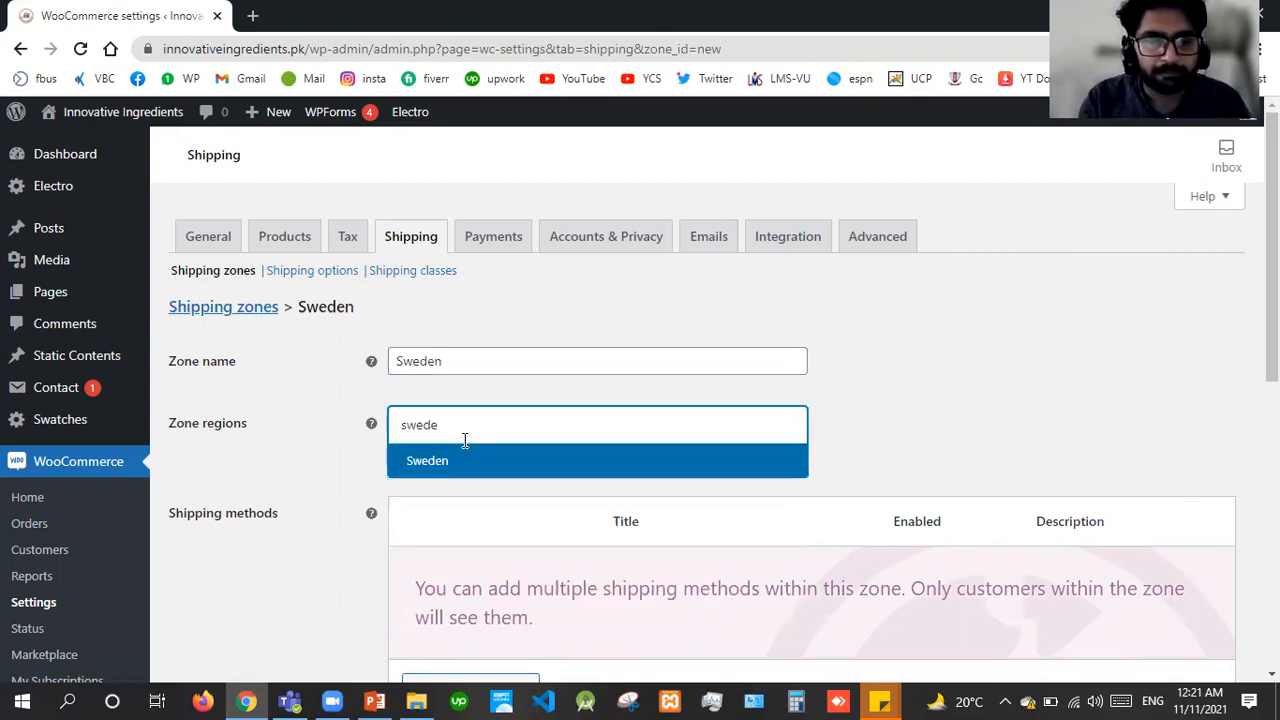
left_click(468, 458)
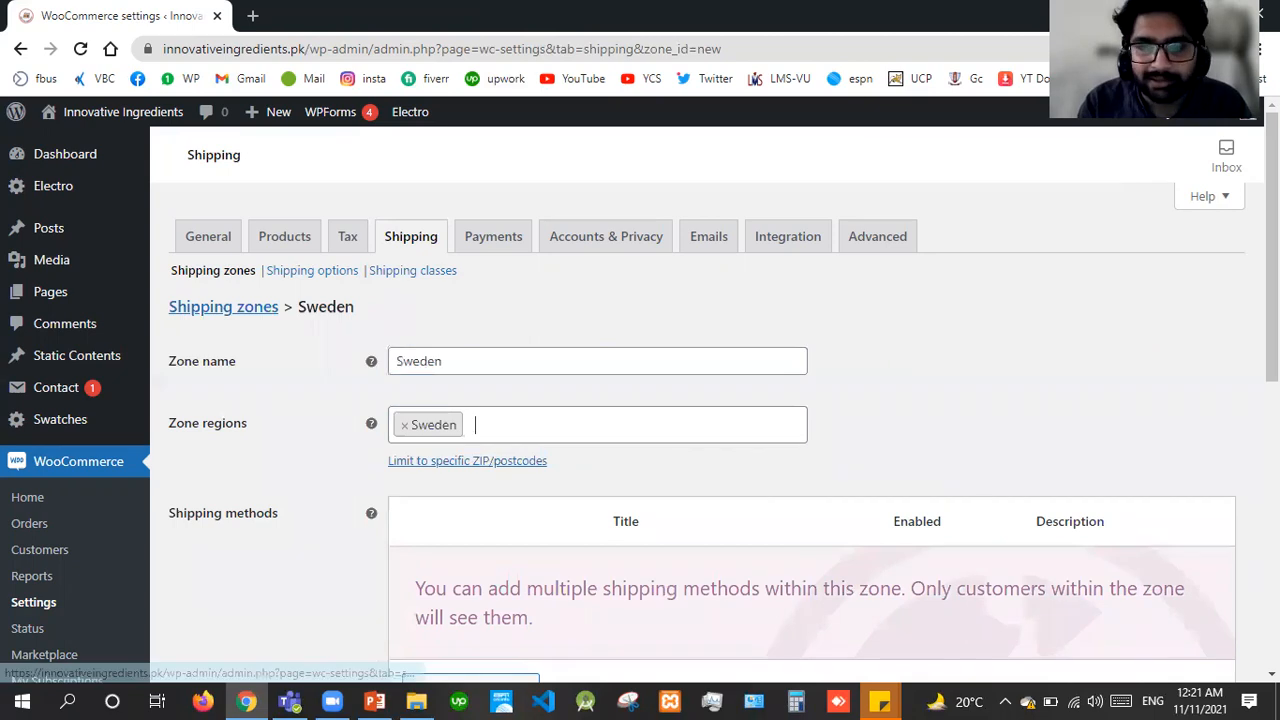
Add a Flat rate shipping method to the Sweden shipping zone.
scroll(709, 540, "down", 2)
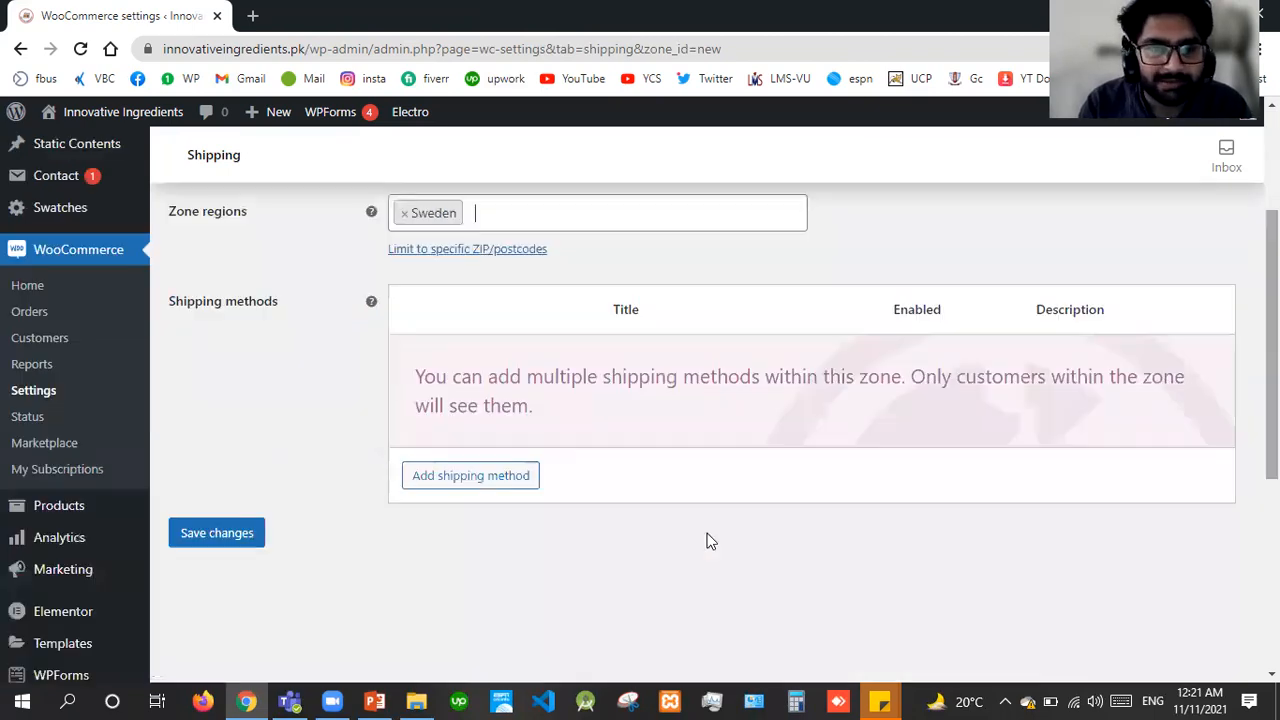
left_click(496, 478)
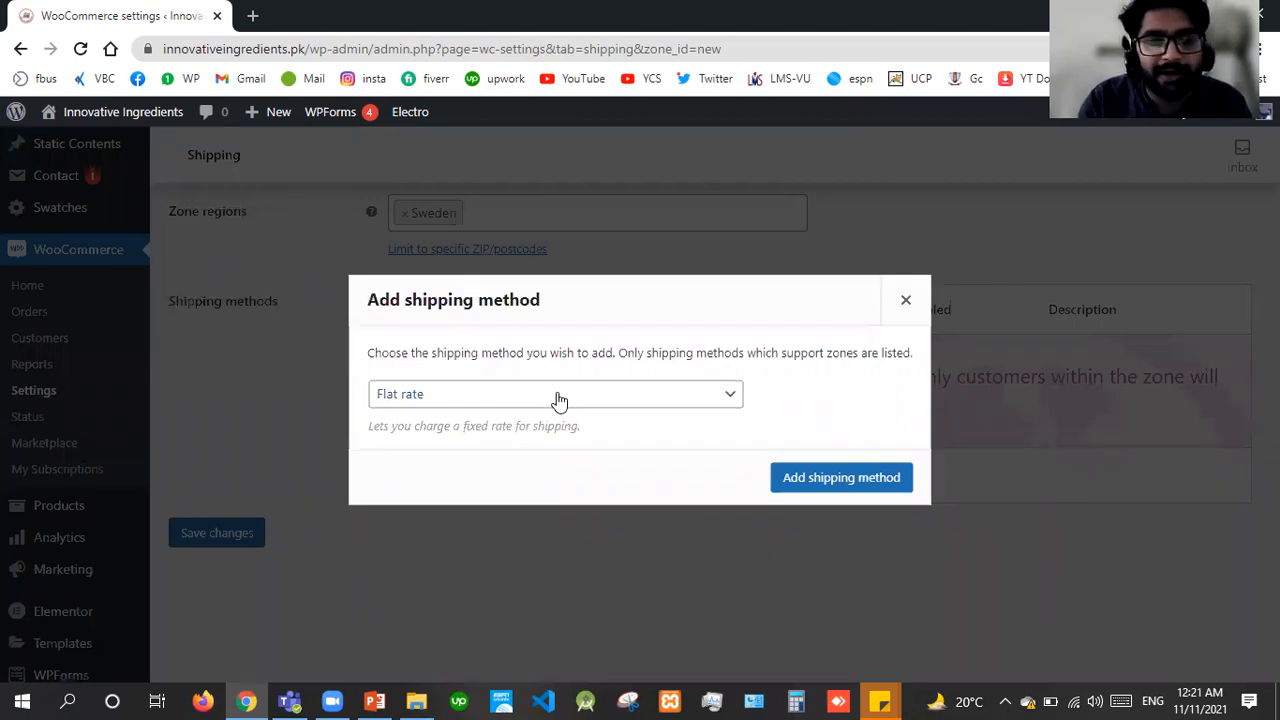
left_click(806, 480)
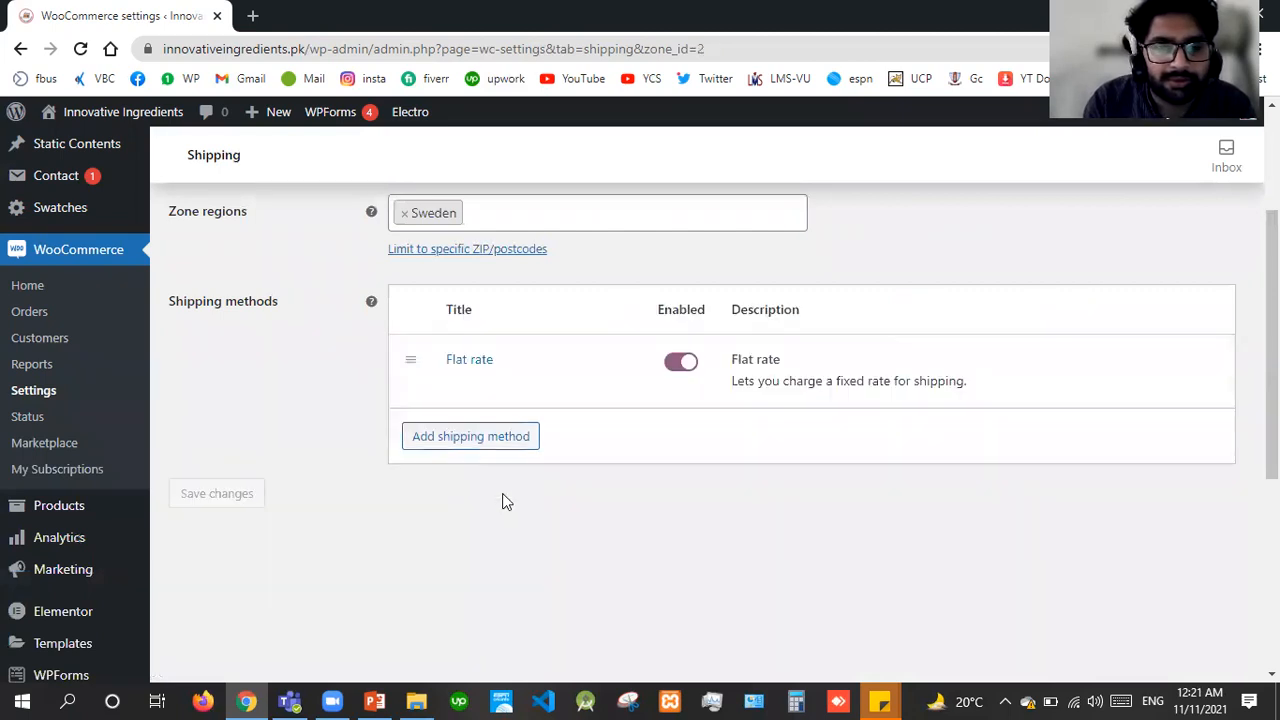
Set the cost of the Sweden zone's Flat rate method to 100 and save it.
left_click(457, 384)
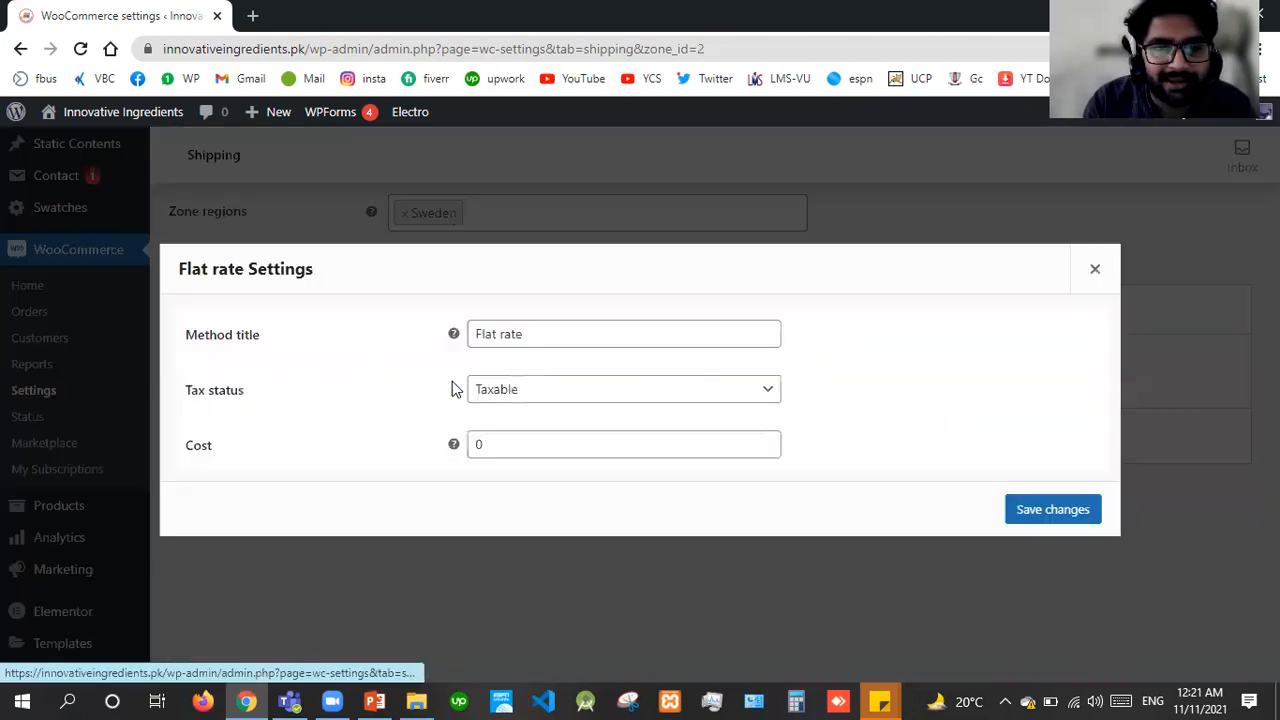
left_click(511, 432)
type("100")
left_click(1049, 509)
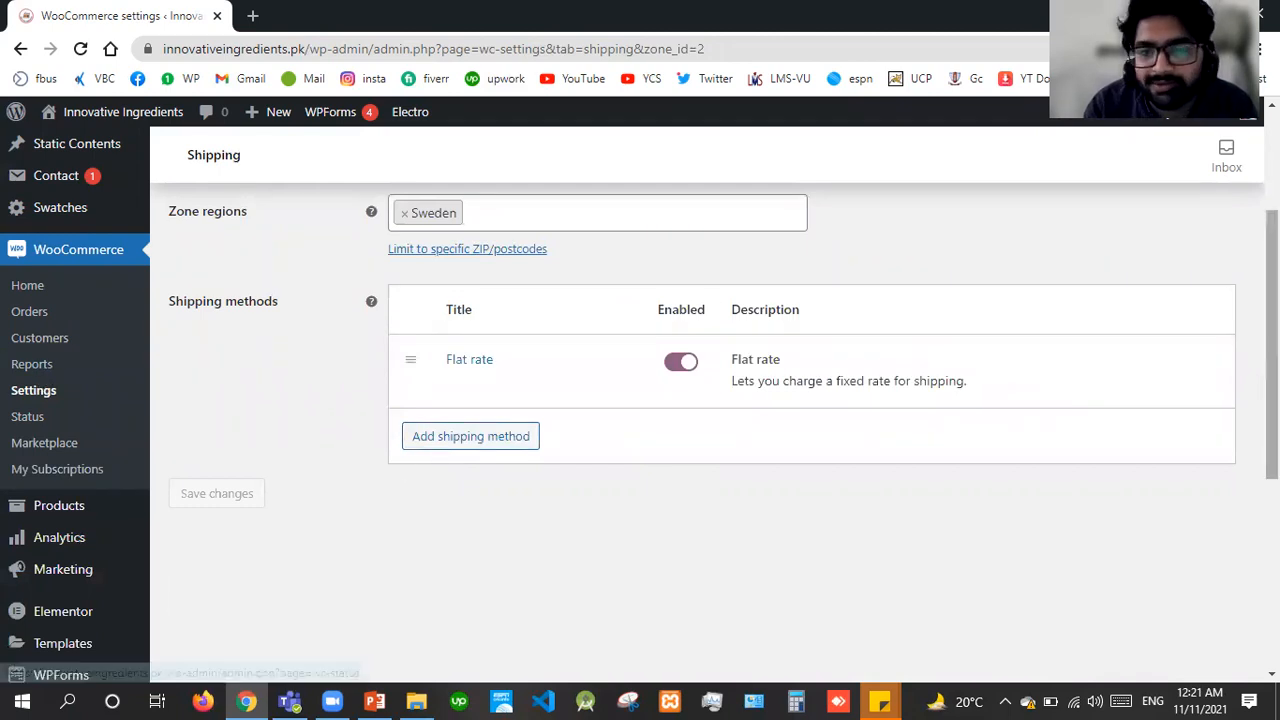
Reopen the Sweden zone's Flat rate settings and read the help on entering a cost formula.
scroll(575, 288, "up", 2)
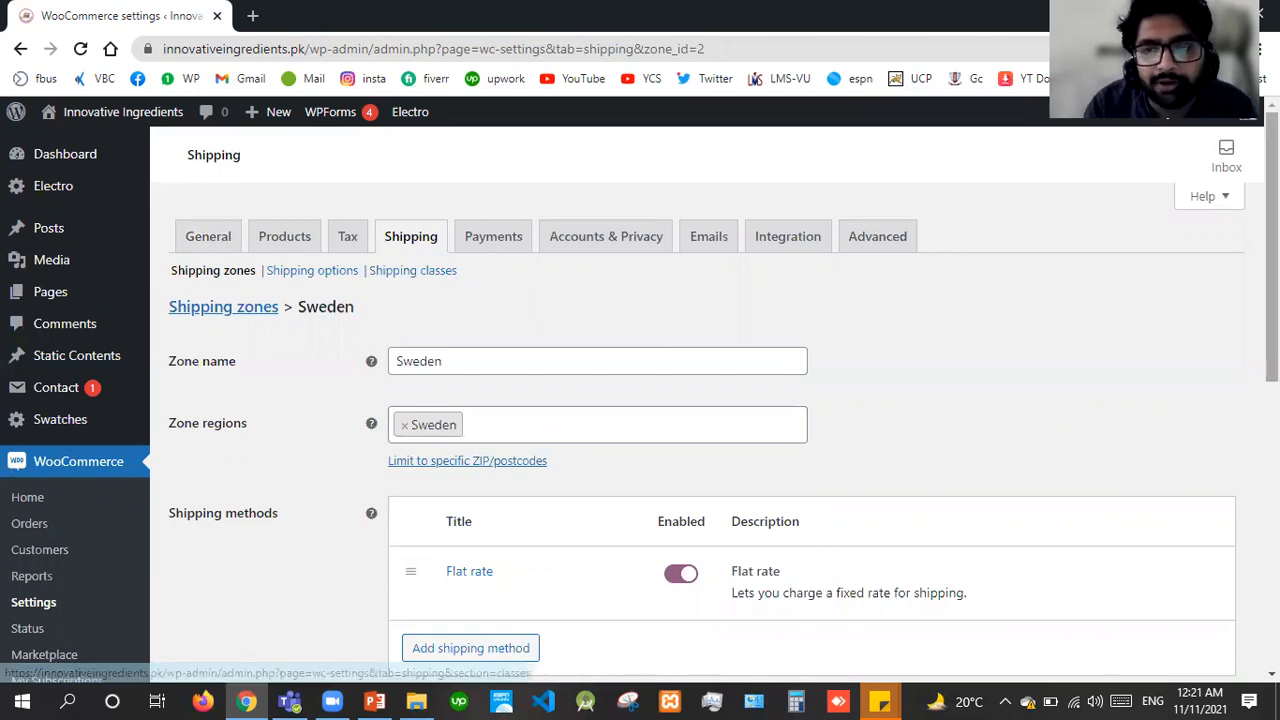
left_click_drag(1273, 270, 1273, 553)
scroll(557, 300, "up", 5)
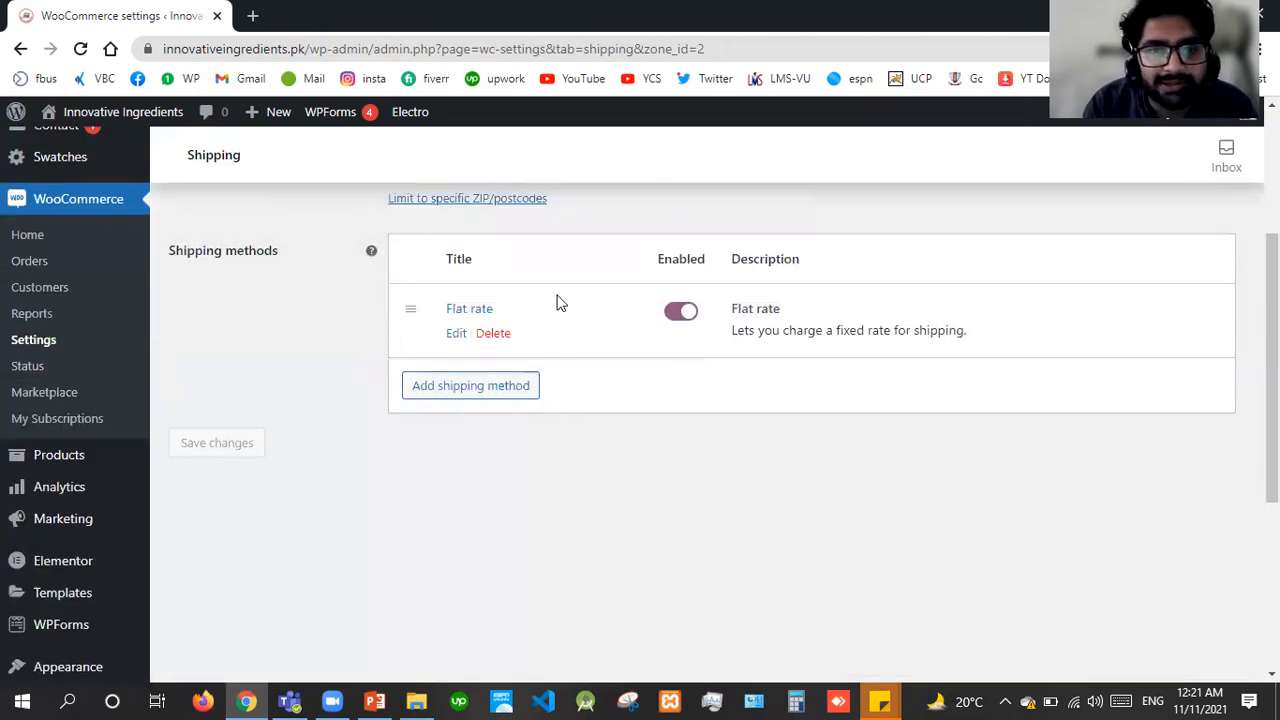
left_click(457, 336)
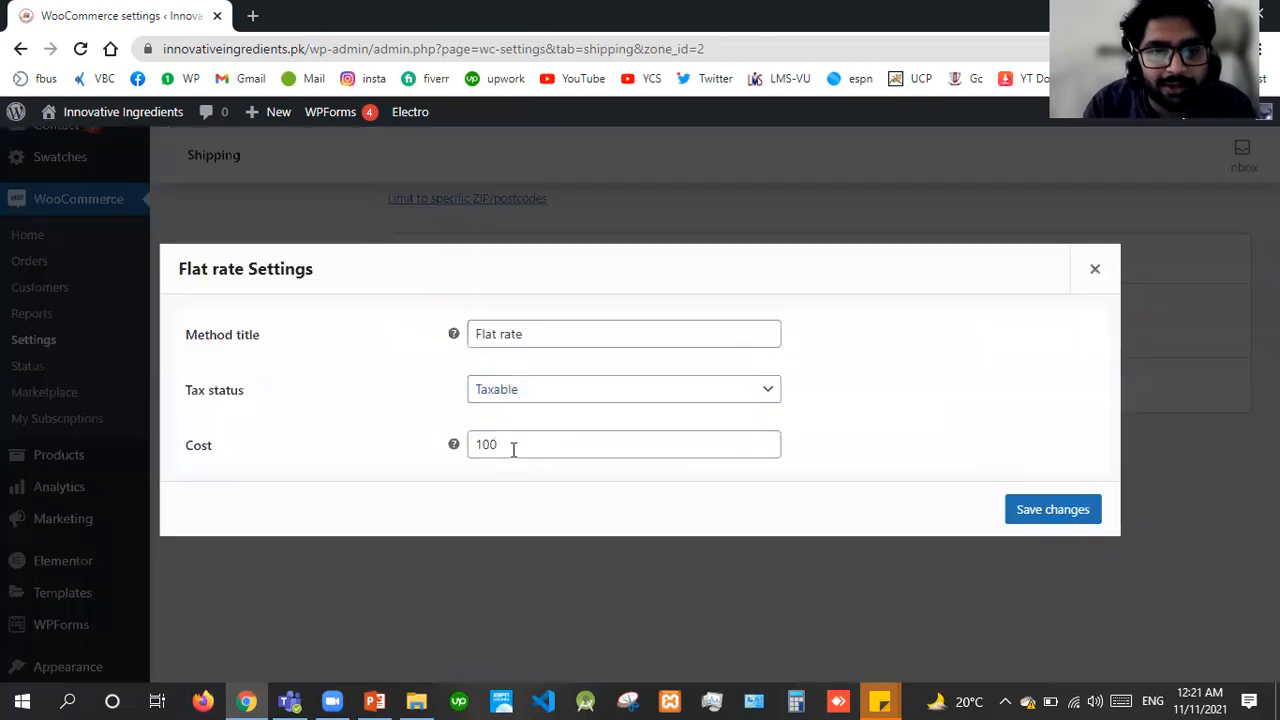
mouse_move(454, 450)
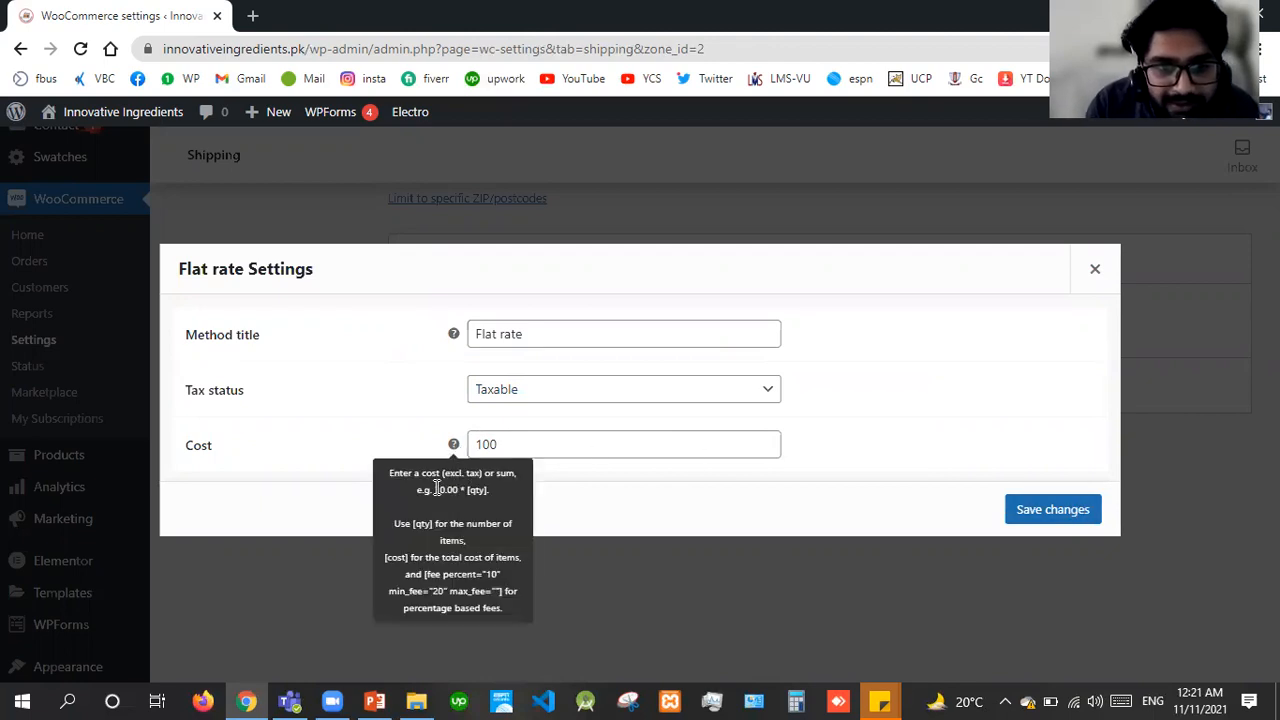
left_click_drag(433, 490, 488, 490)
Set the Sweden zone's Flat rate cost to the per-quantity formula 100* [qty] and save it.
left_click(567, 443)
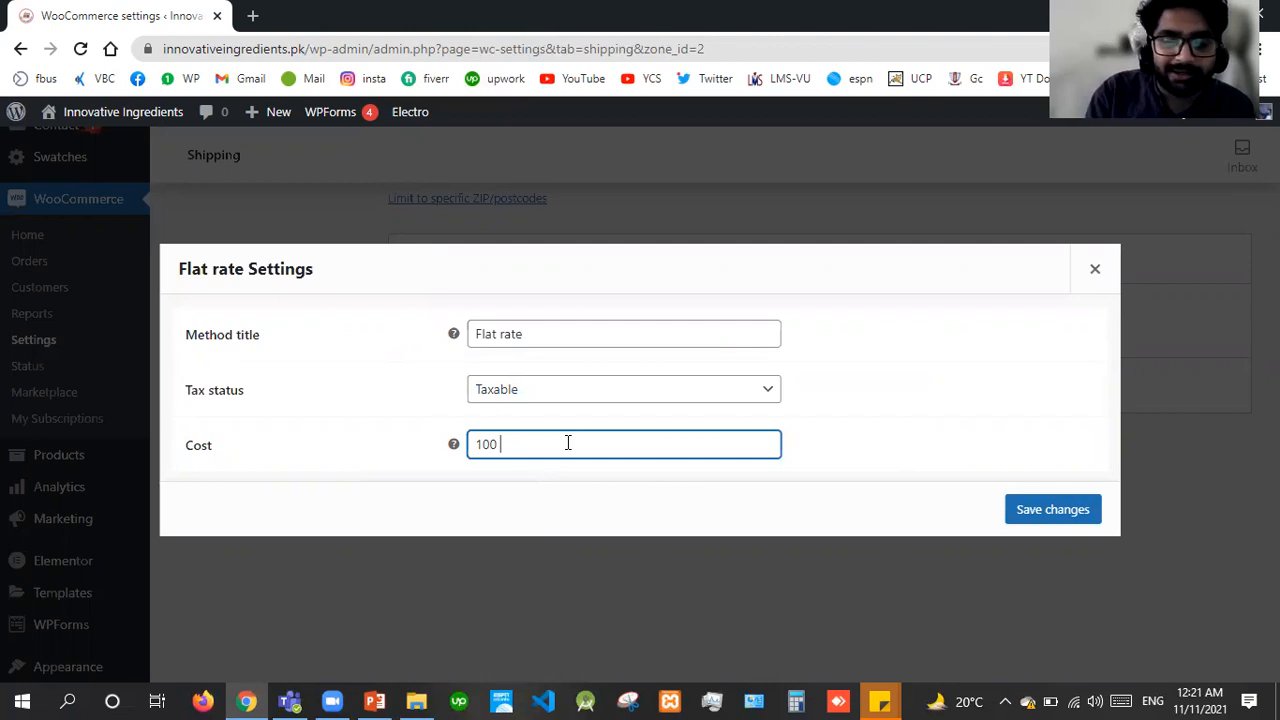
type("[")
key("Left")
key("Left")
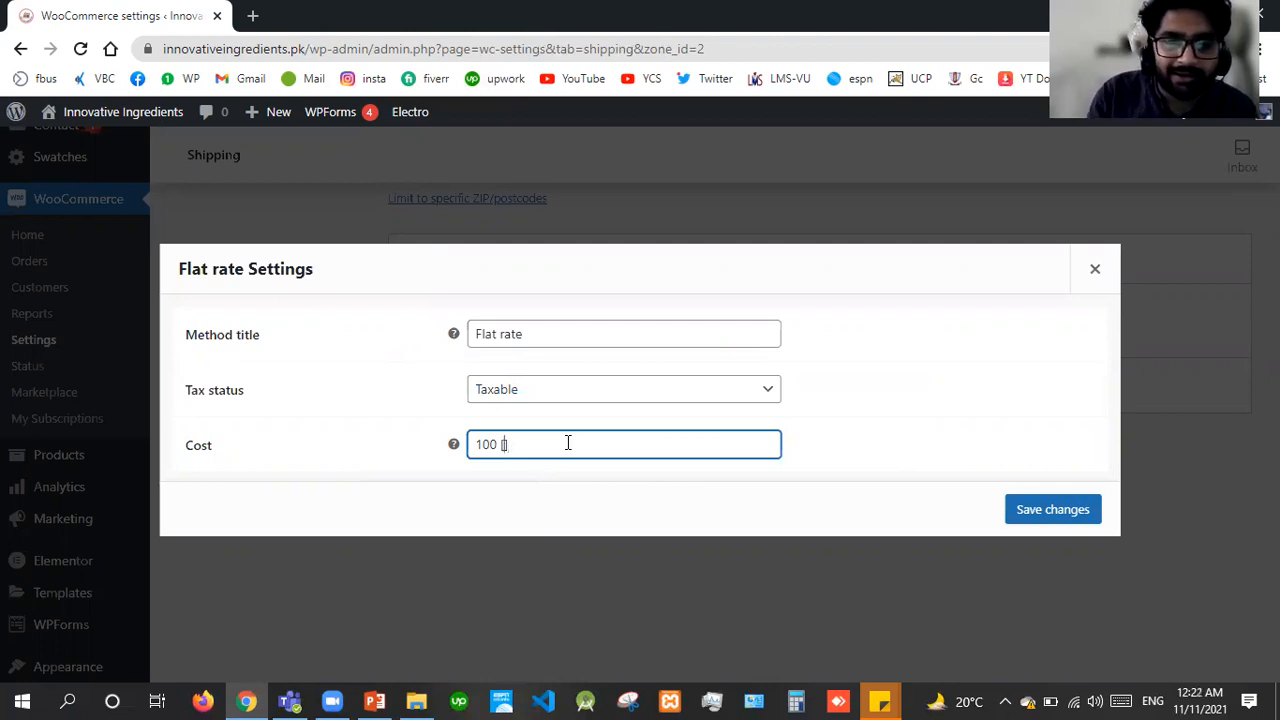
type("*")
key("Right")
type("qty")
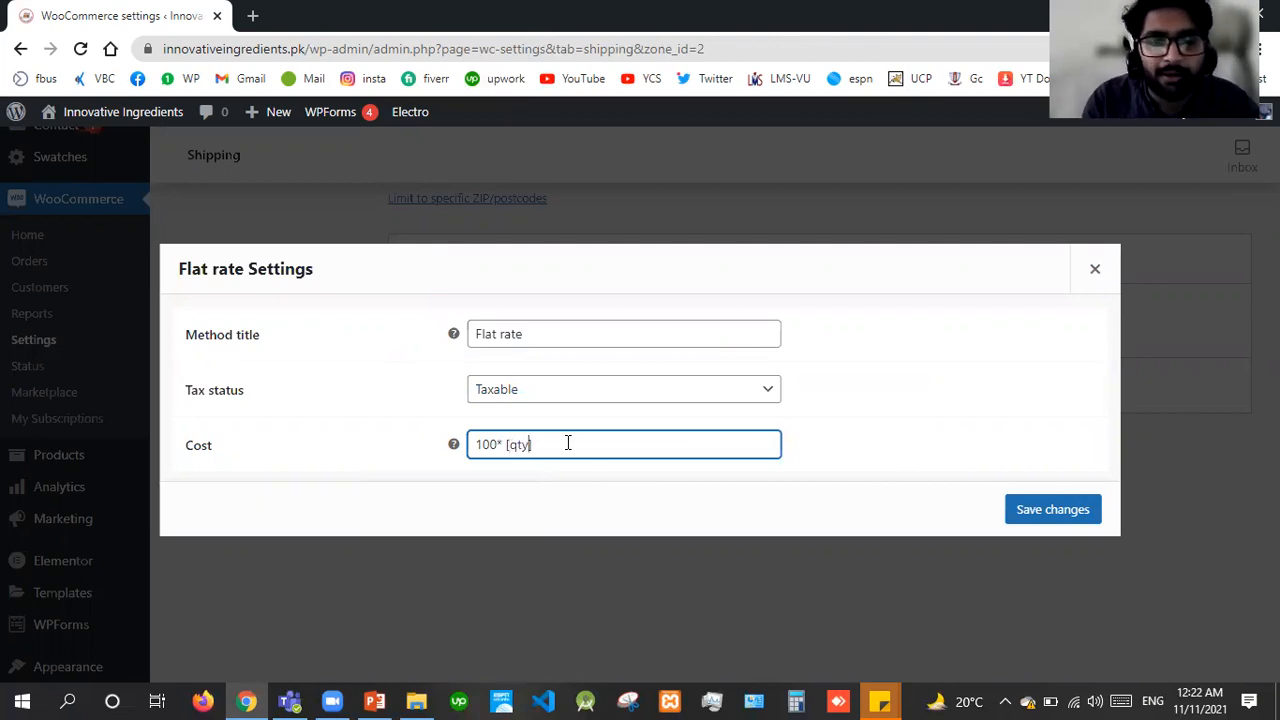
mouse_move(457, 448)
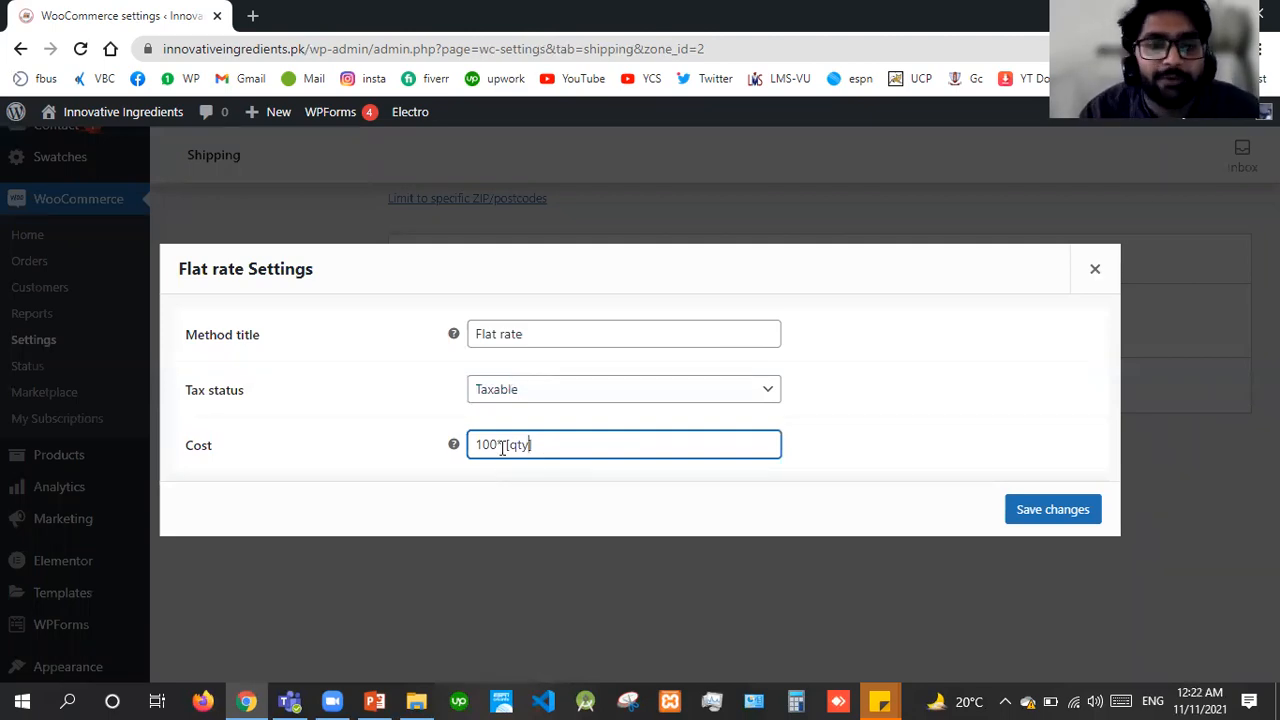
left_click_drag(502, 447, 458, 451)
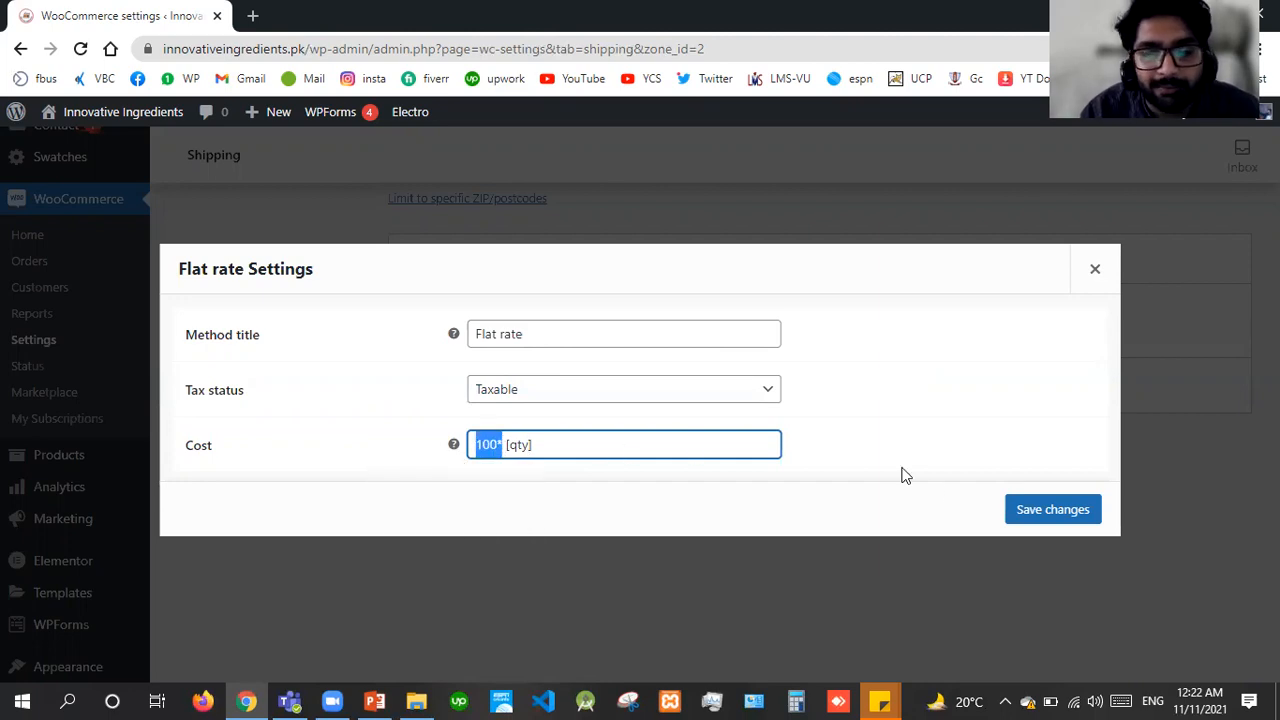
left_click(1024, 512)
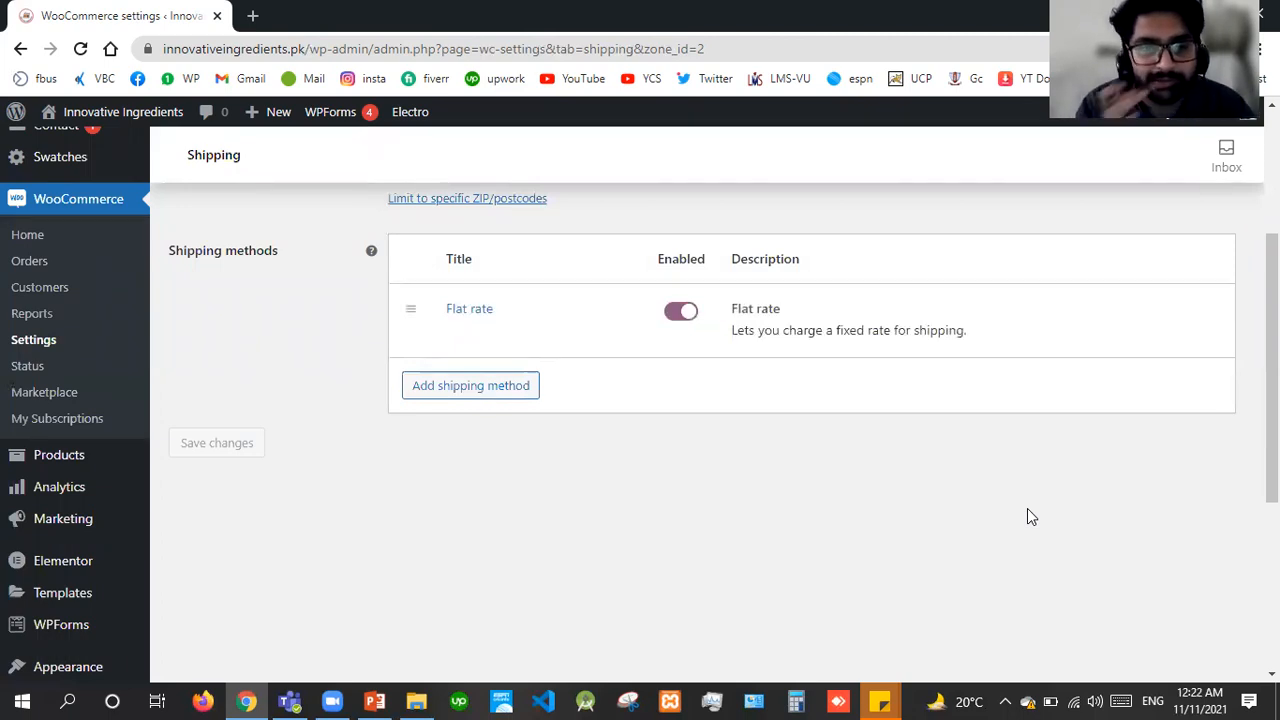
Add a Free shipping method to the Sweden shipping zone.
scroll(1031, 516, "up", 2)
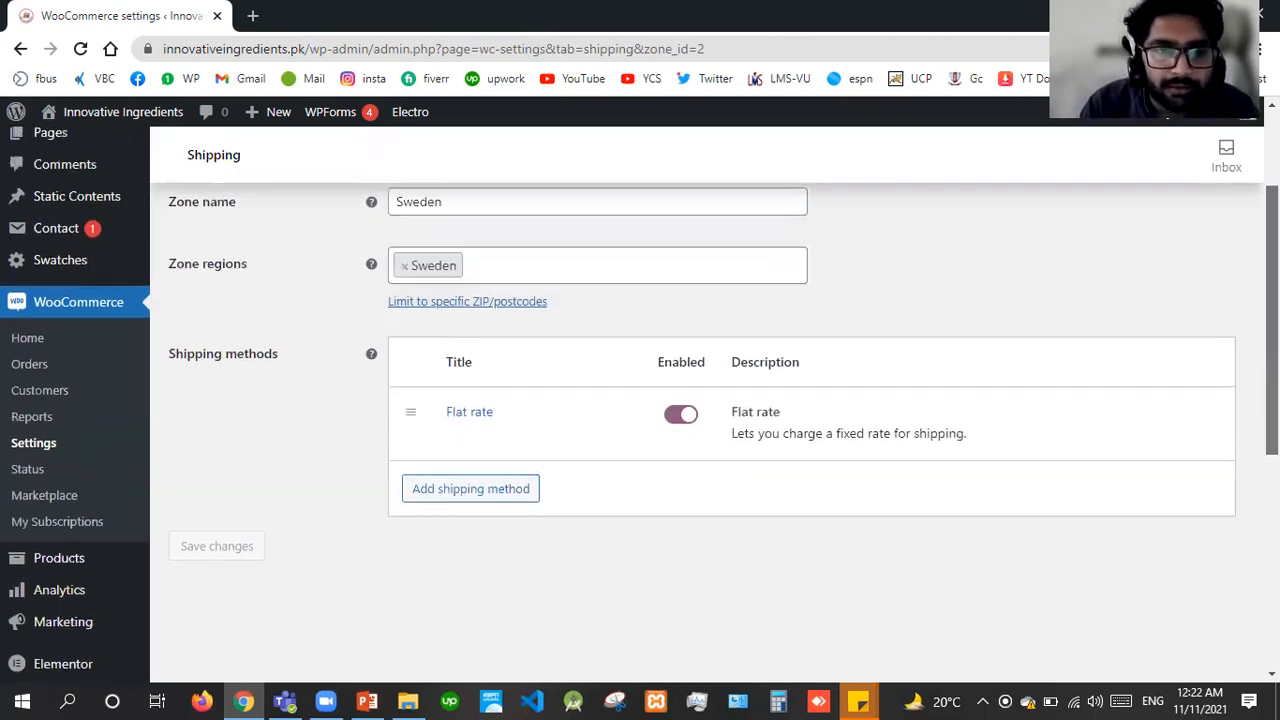
scroll(1031, 516, "up", 1)
scroll(666, 477, "down", 2)
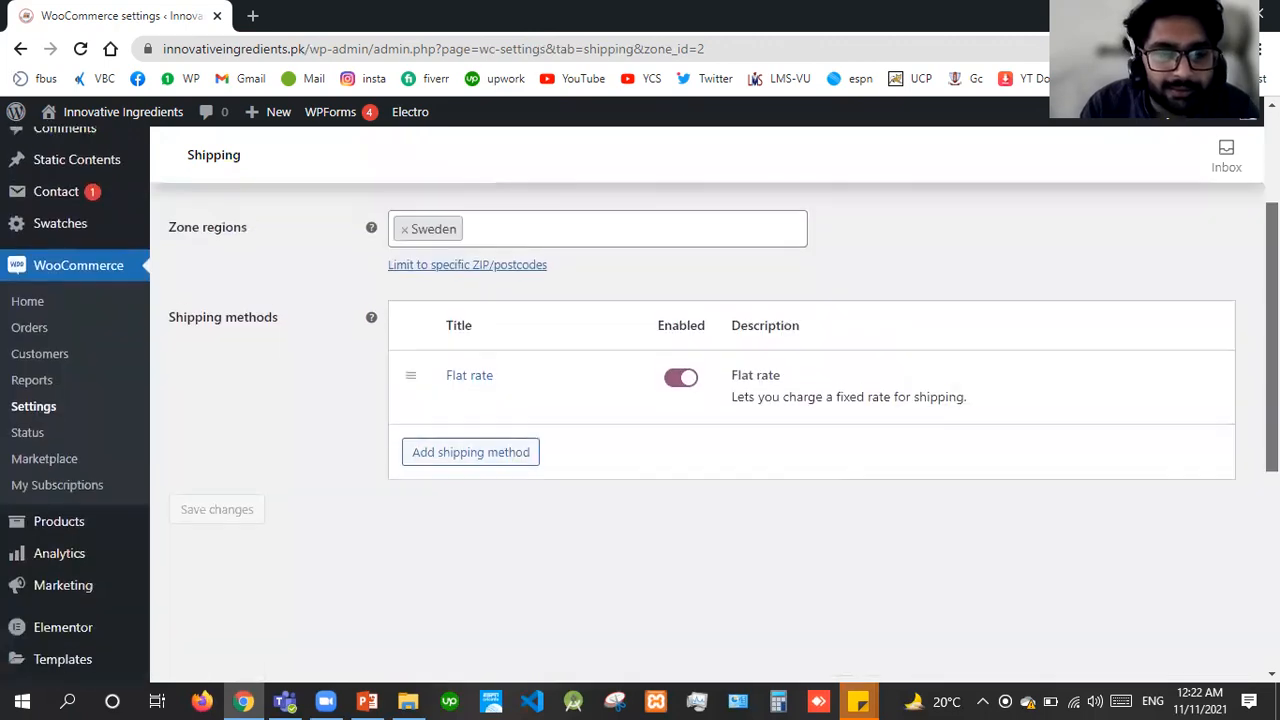
left_click(476, 446)
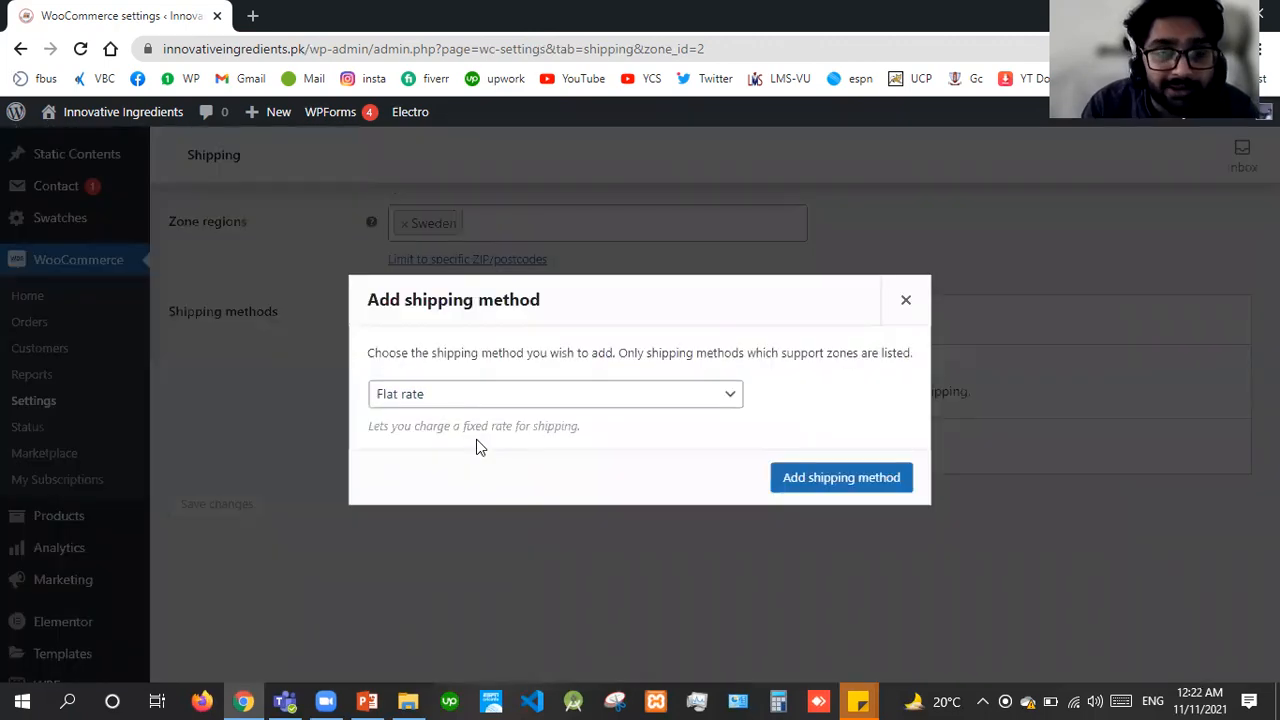
left_click(557, 398)
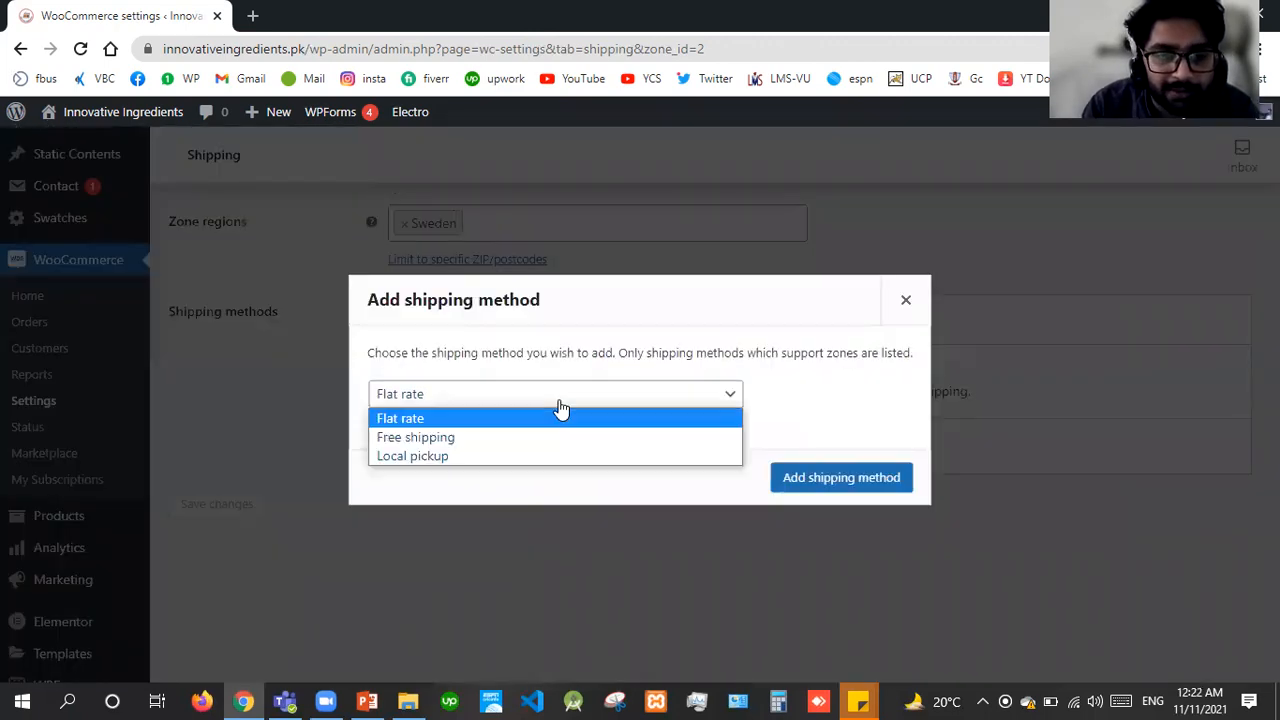
left_click(485, 441)
left_click(800, 488)
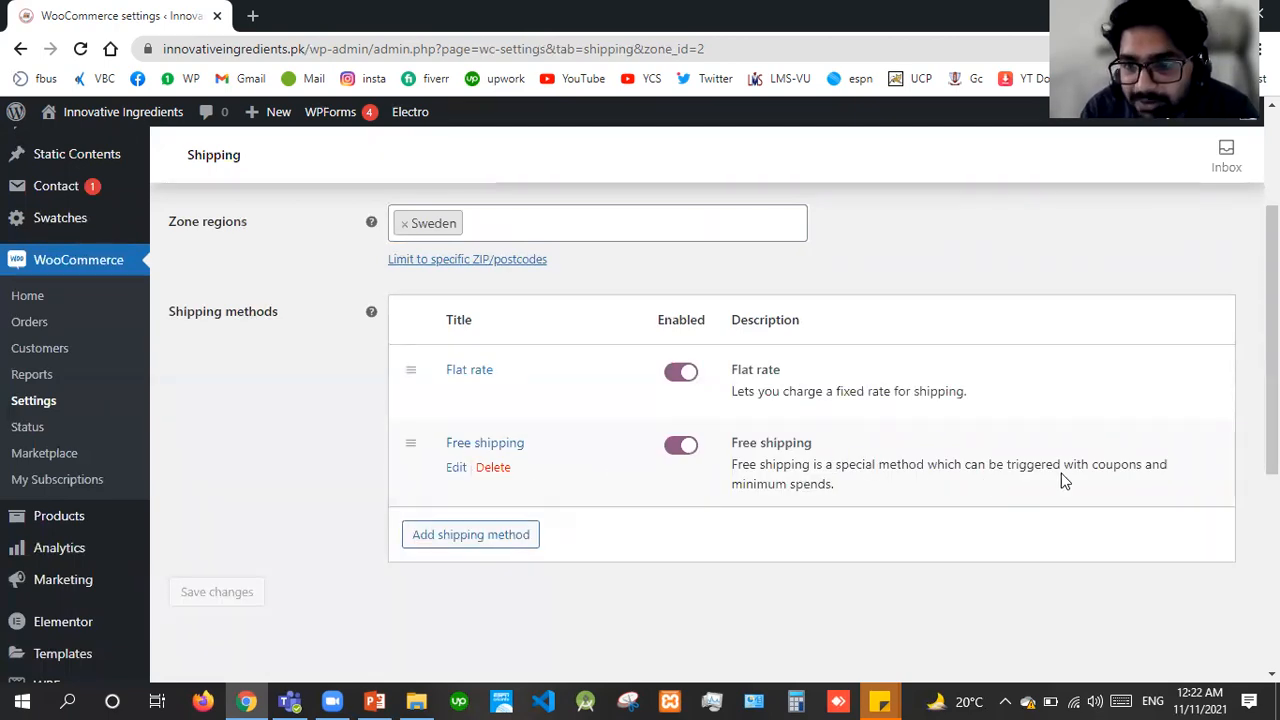
Make Free shipping require a minimum order amount of 1000, apply the minimum order rule before coupon discount, and save.
left_click(455, 469)
left_click(548, 427)
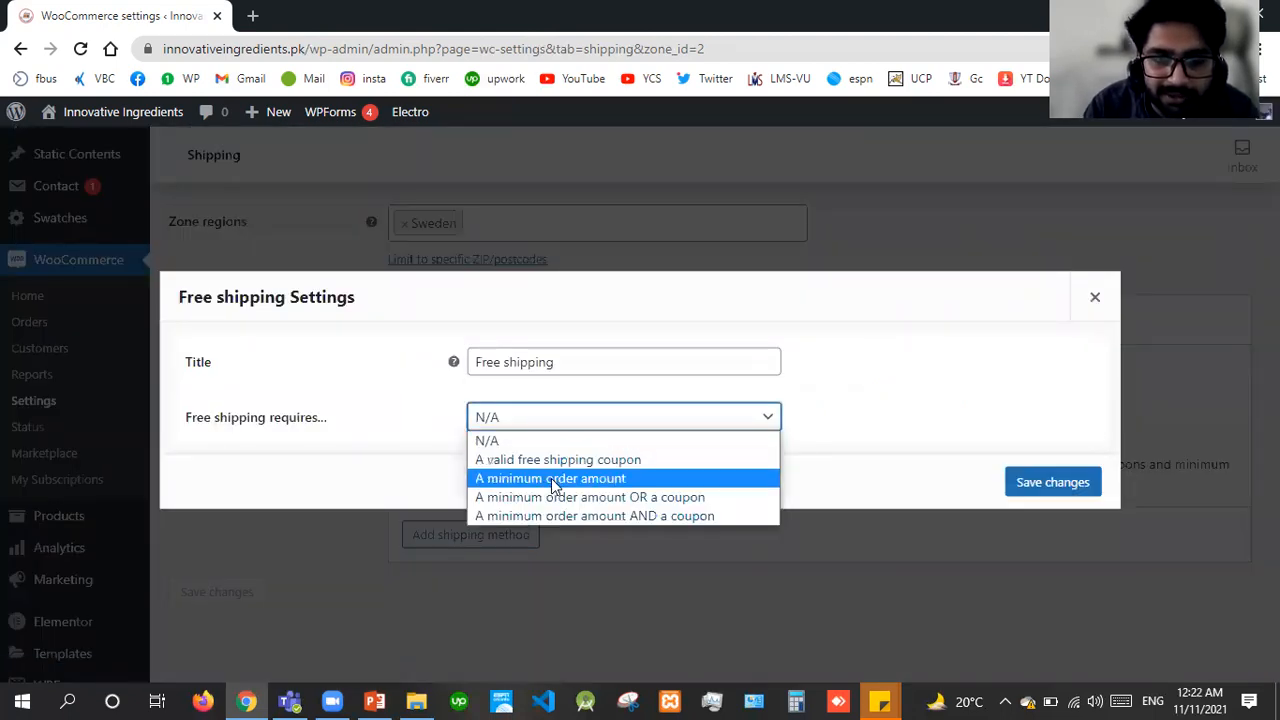
left_click(551, 478)
left_click(481, 419)
double_click(481, 420)
type("2000")
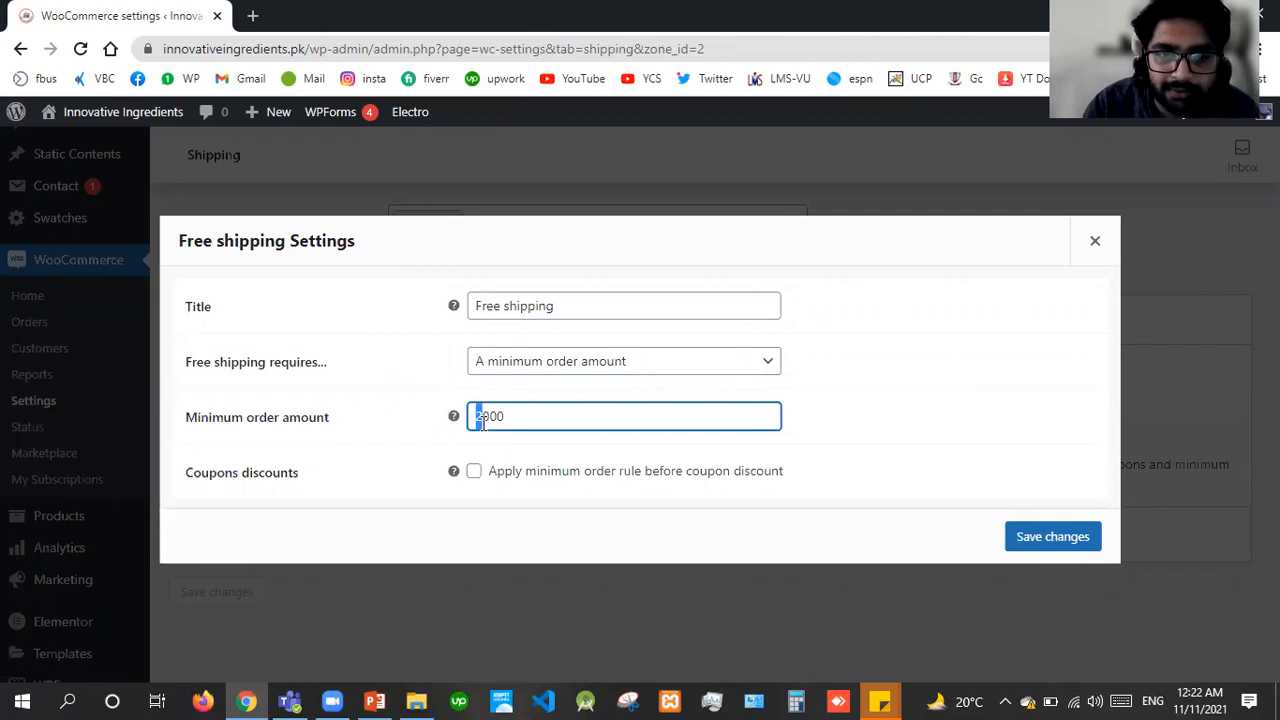
left_click(474, 476)
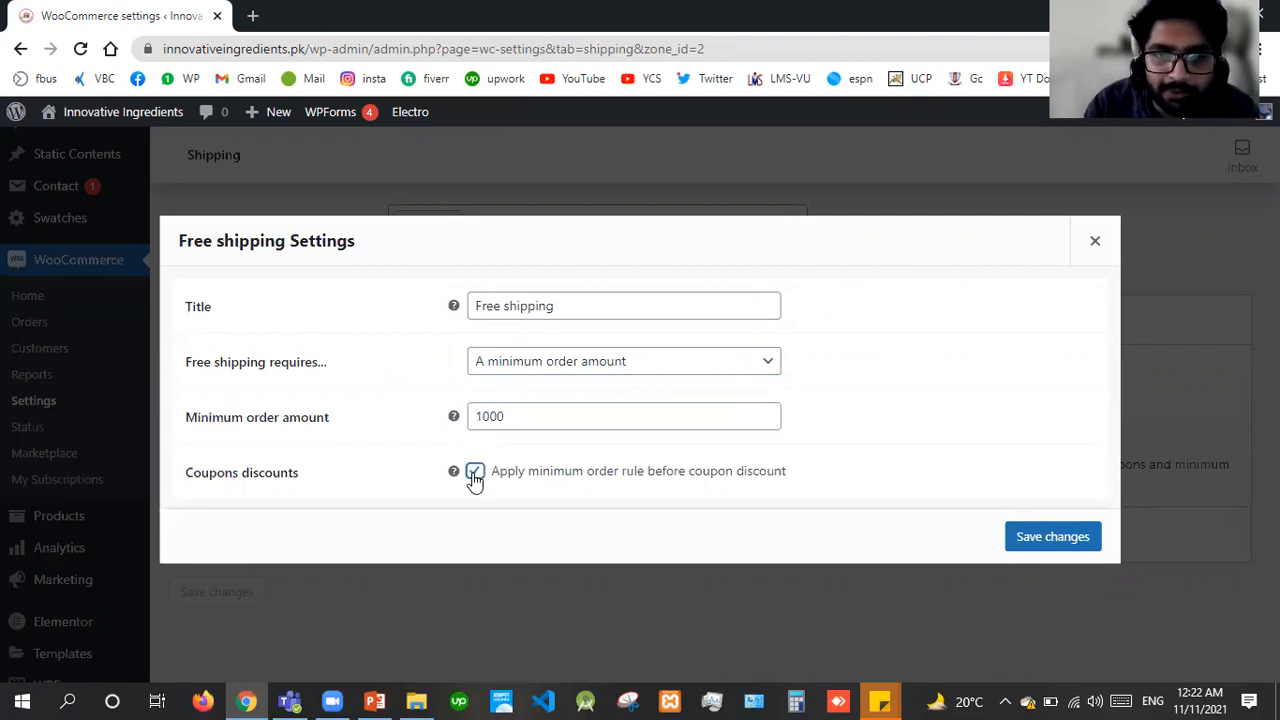
left_click(1042, 546)
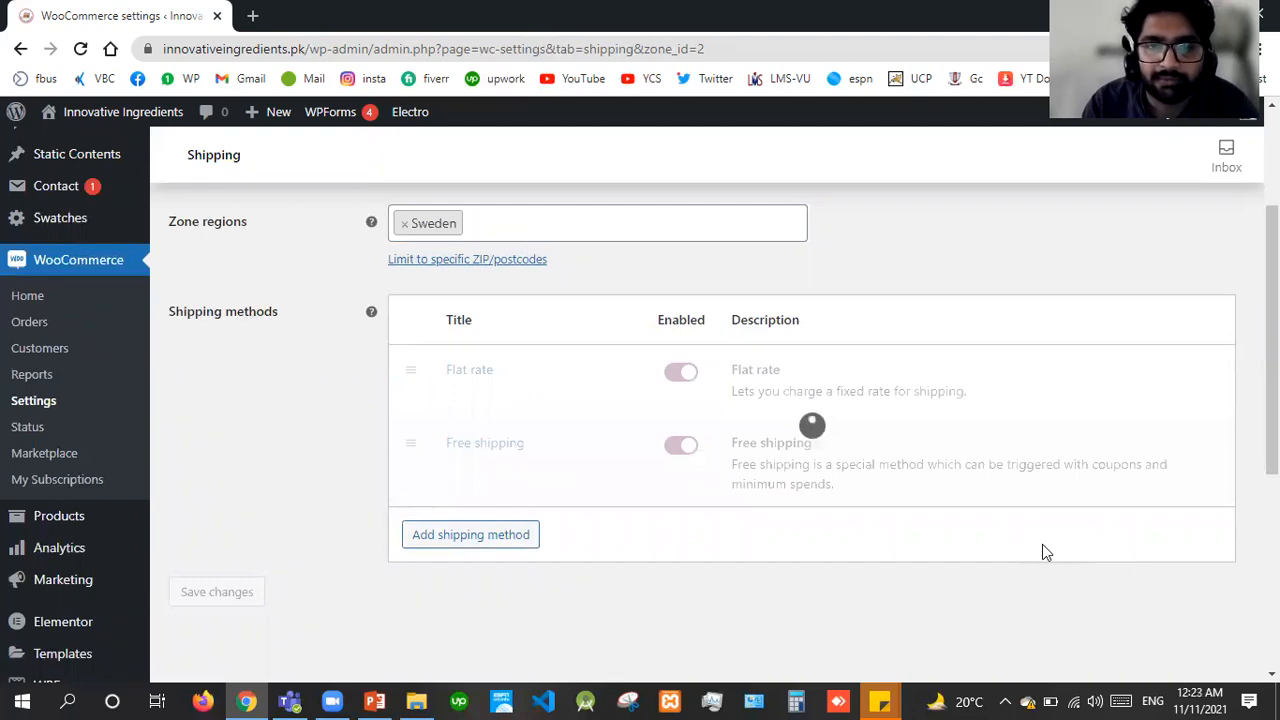
Add a Local pickup shipping method to the Sweden shipping zone.
left_click(483, 532)
left_click(460, 398)
key("Down")
key("Down")
key("Return")
left_click(838, 488)
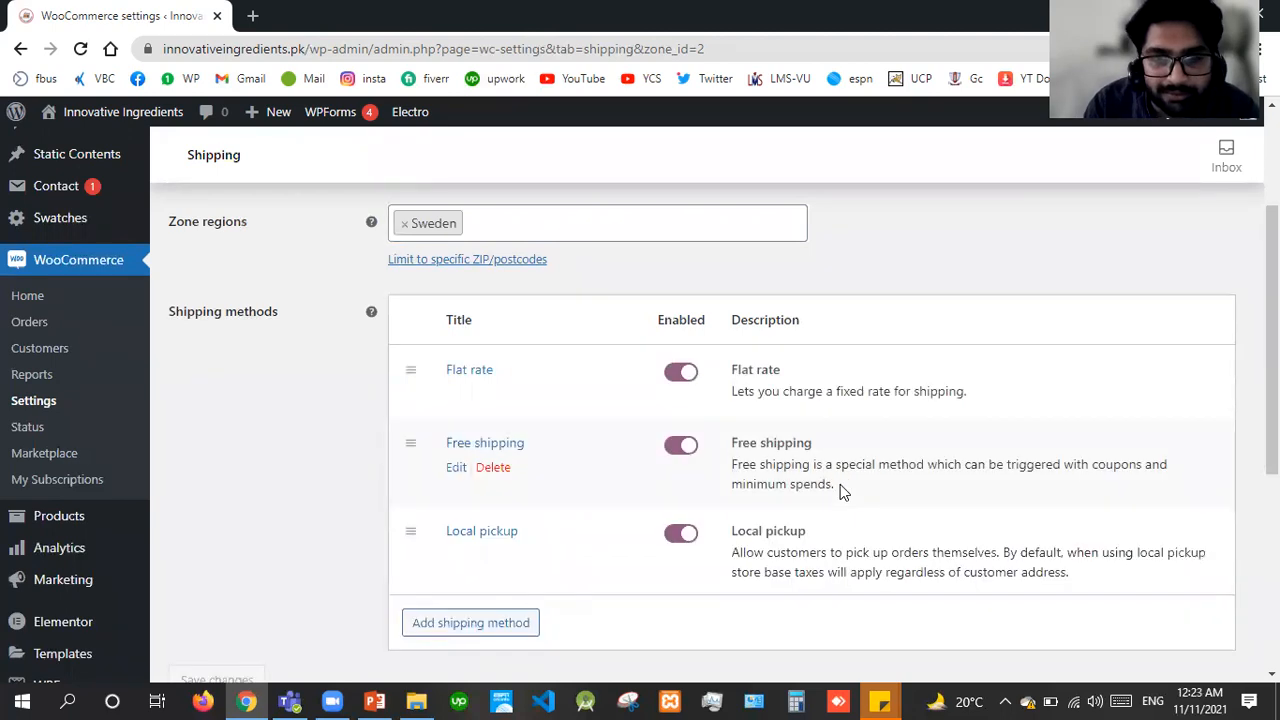
Set the cost of the Sweden zone's Local pickup method to 0 and save it.
left_click(459, 555)
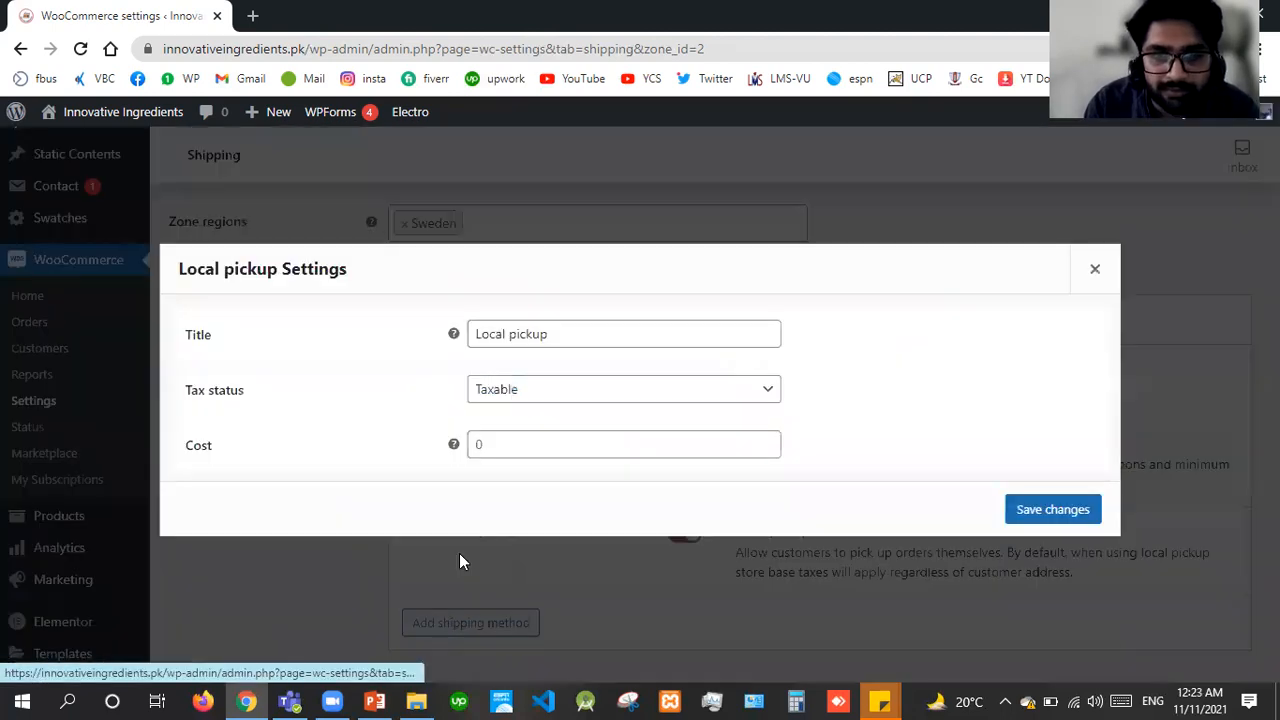
left_click(480, 442)
type("0")
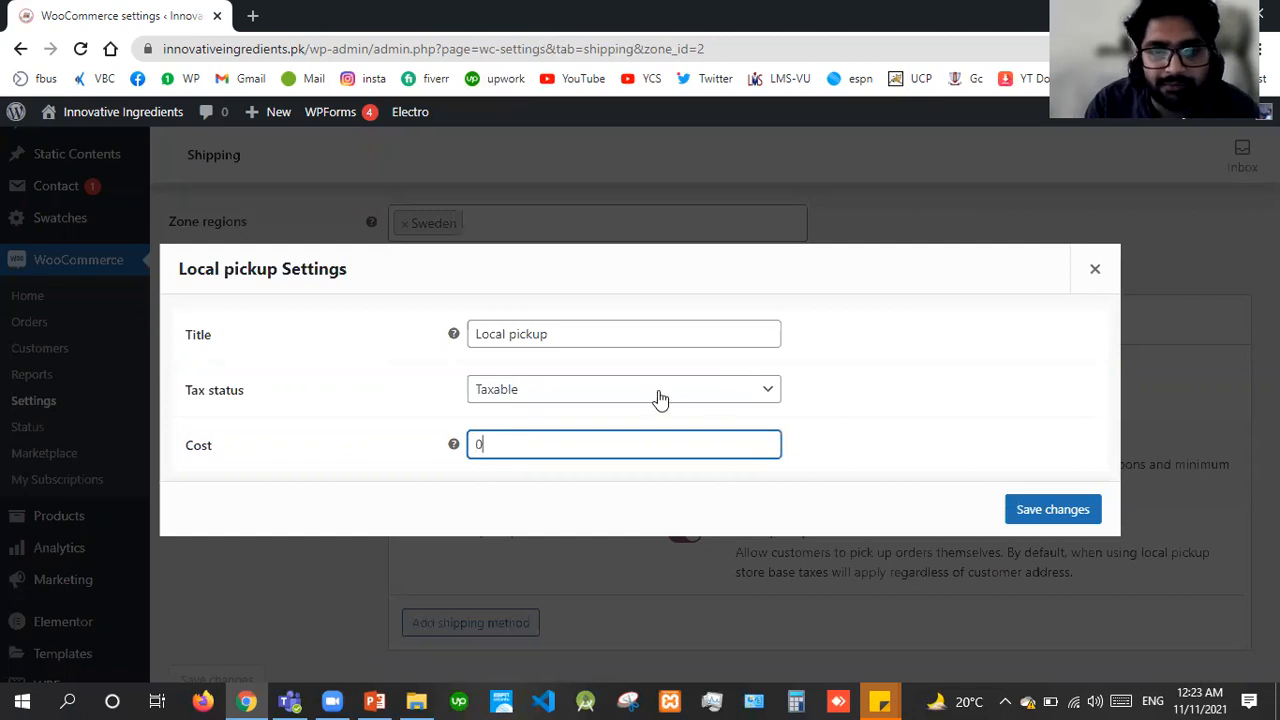
left_click(1027, 510)
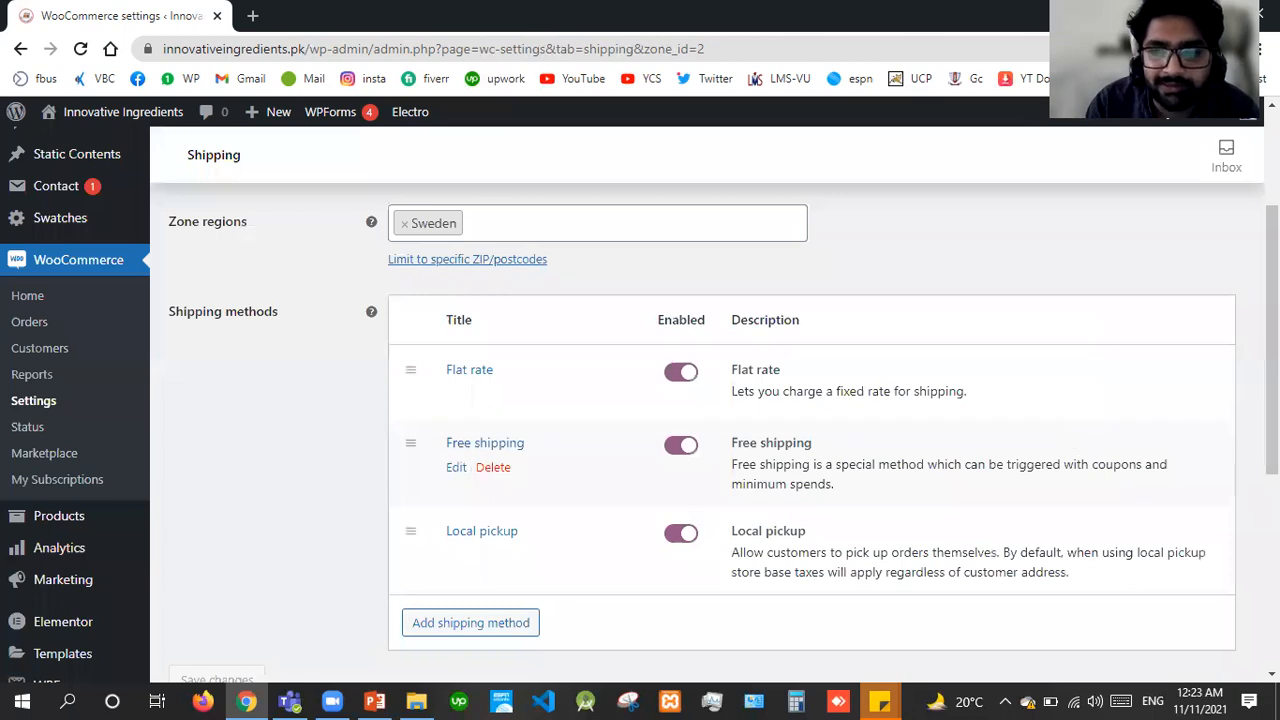
In the shipping options, hide shipping costs until an address is entered and default the destination to the customer shipping address.
scroll(1272, 390, "down", 1)
scroll(1272, 390, "up", 3)
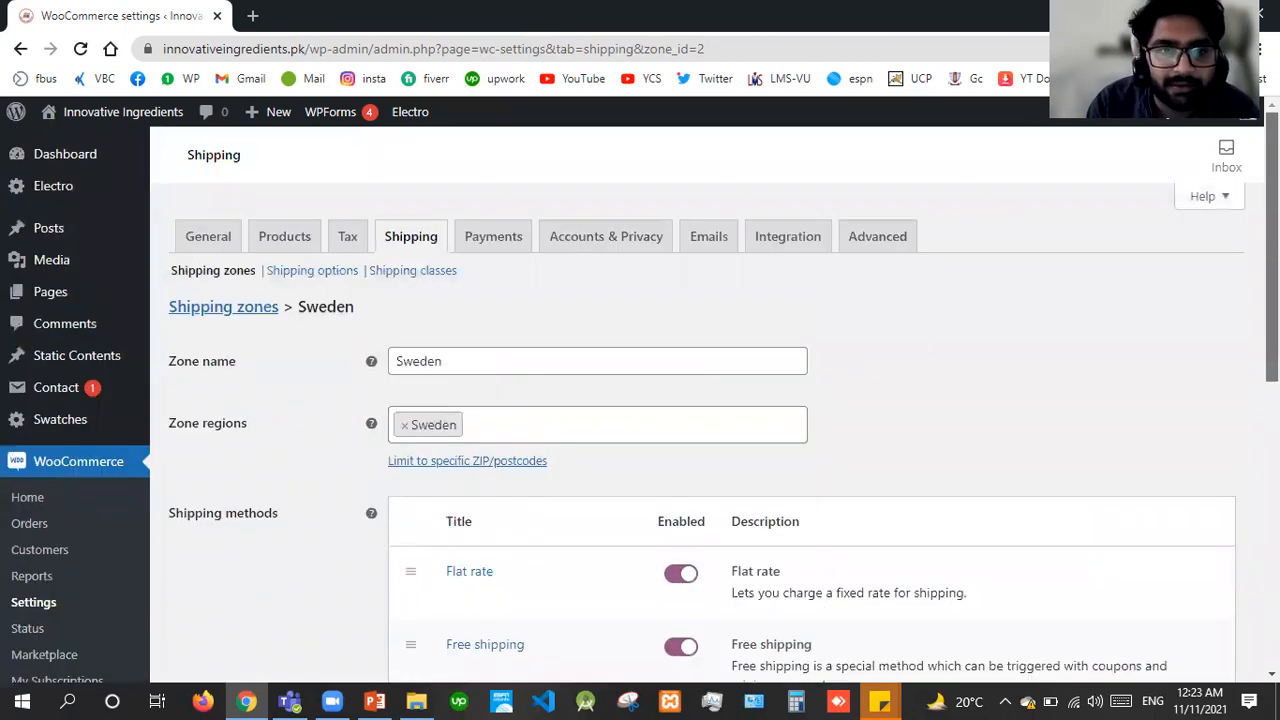
scroll(300, 340, "down", 5)
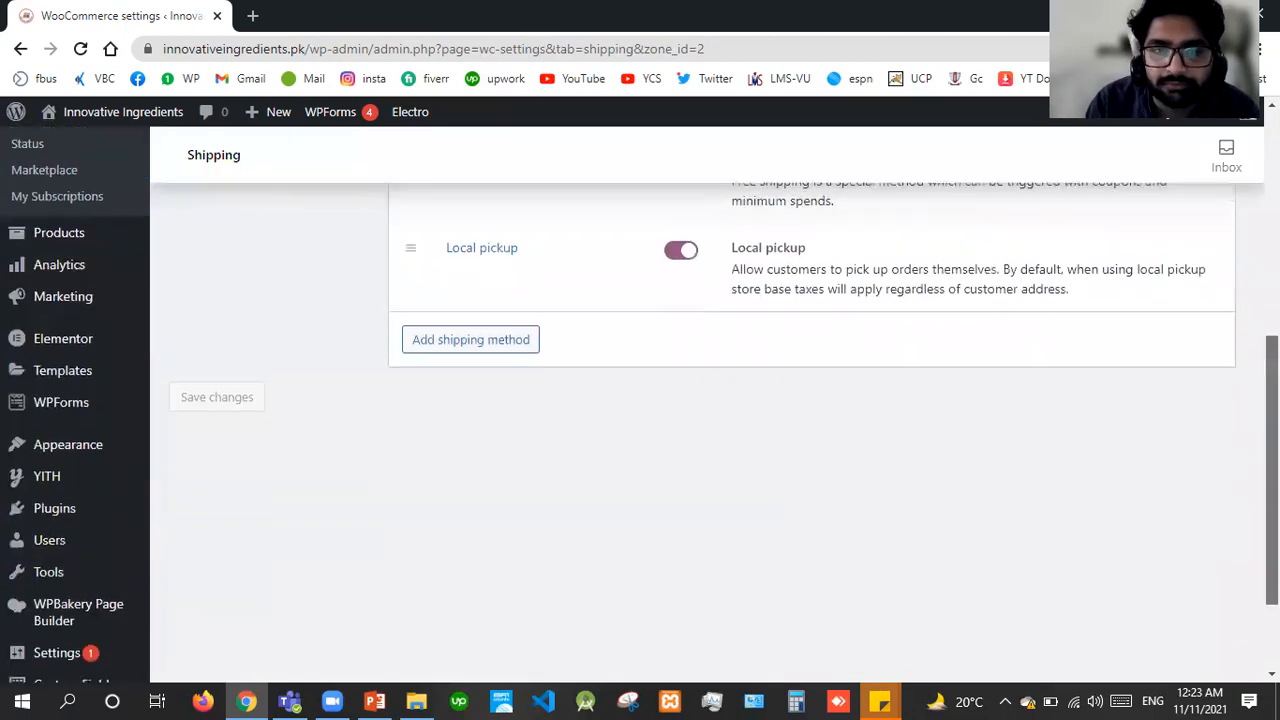
scroll(360, 166, "up", 5)
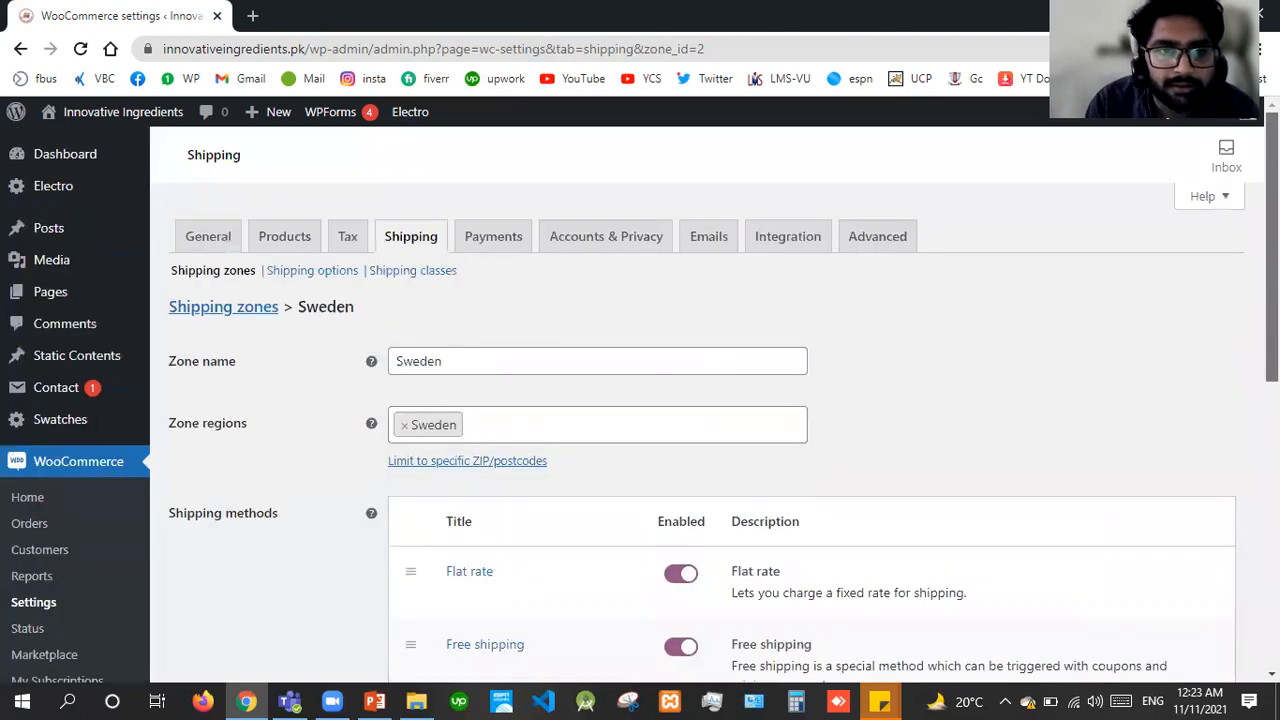
left_click(303, 266)
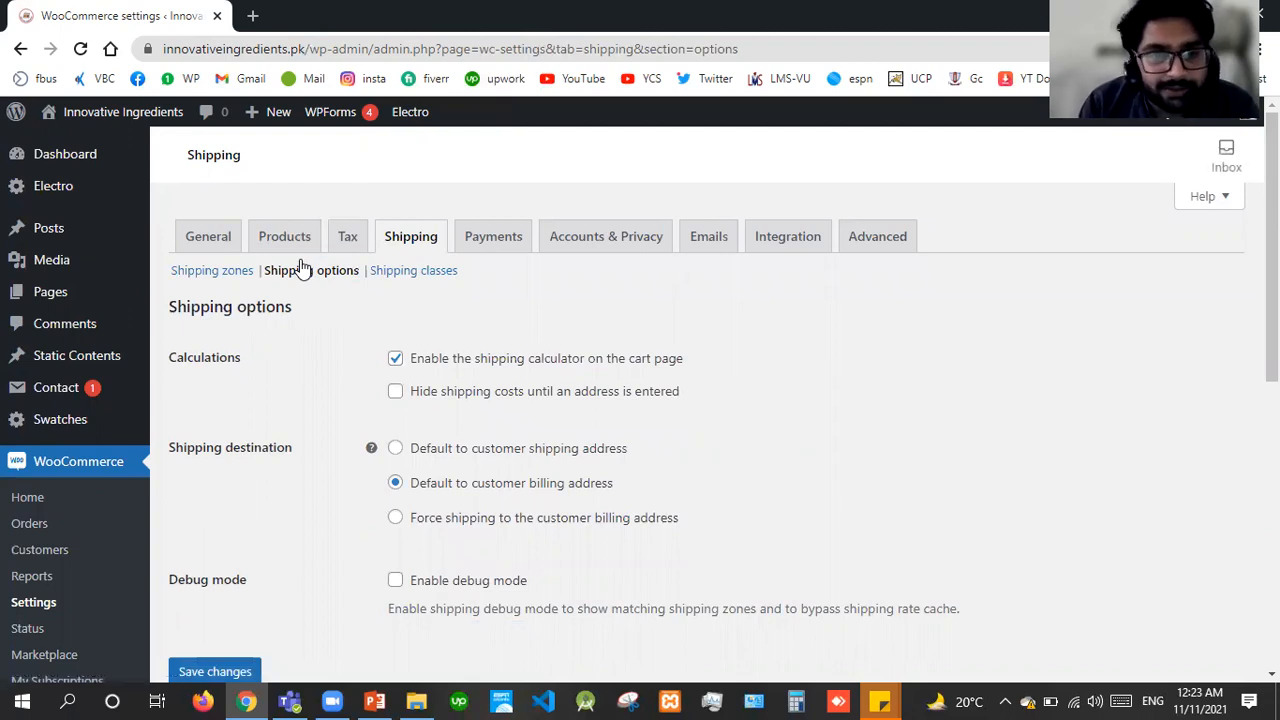
left_click(396, 395)
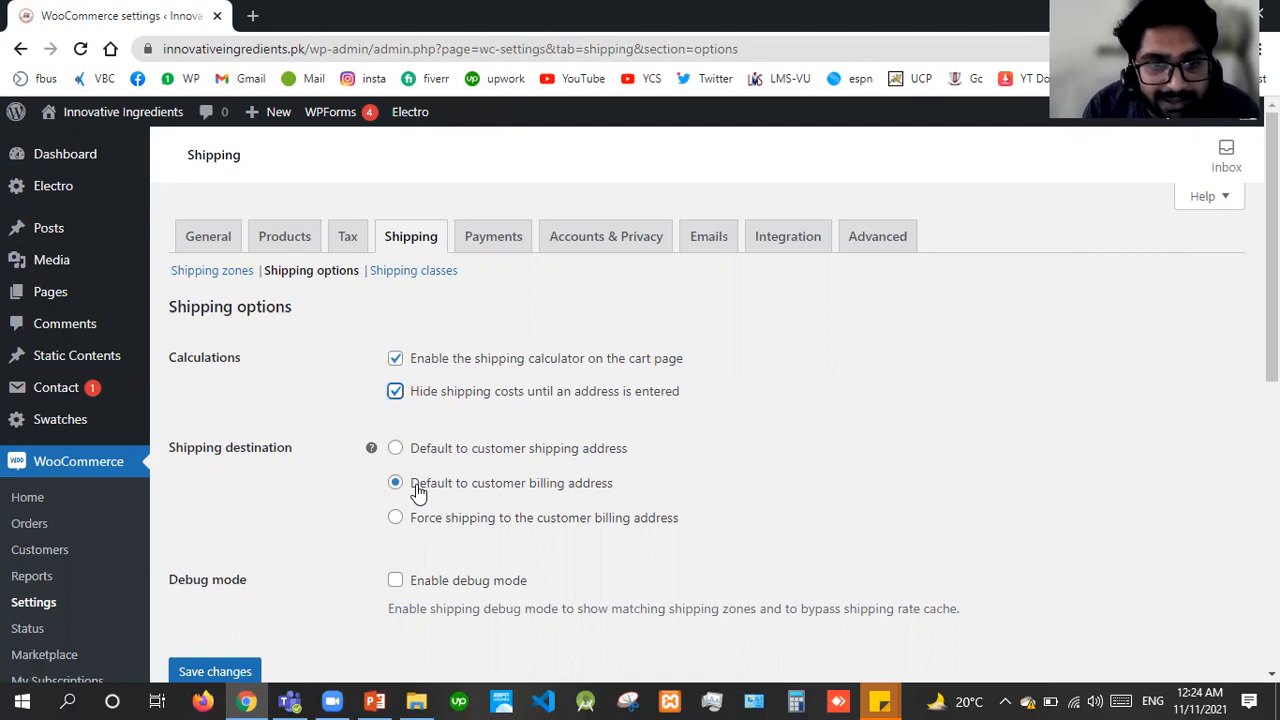
left_click(396, 450)
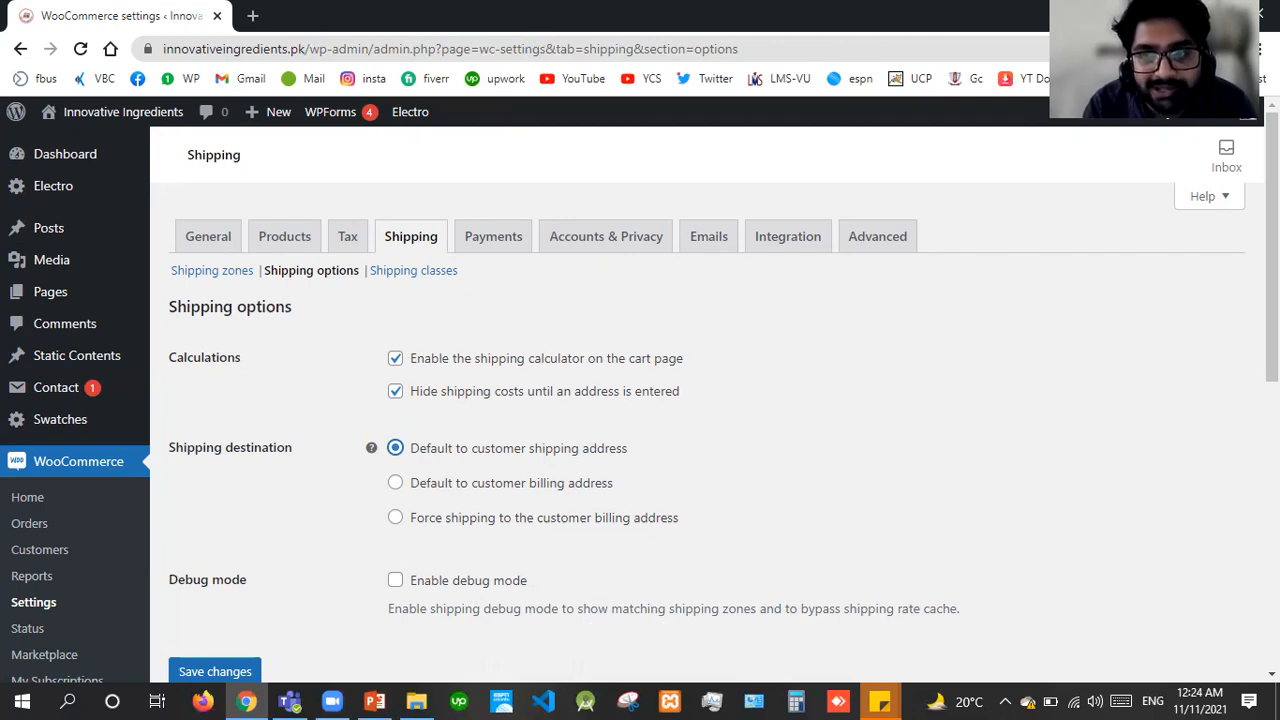
Enable shipping debug mode and save the shipping options.
scroll(1271, 300, "down", 2)
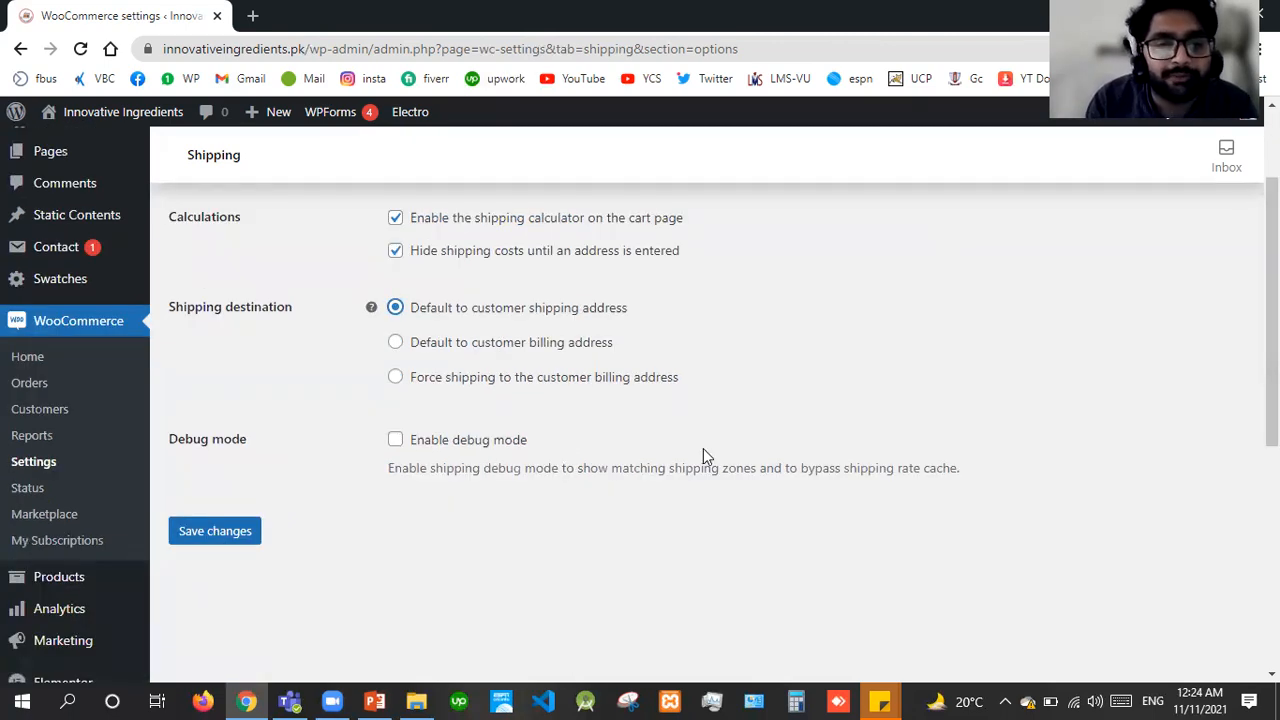
left_click(396, 441)
left_click(396, 441)
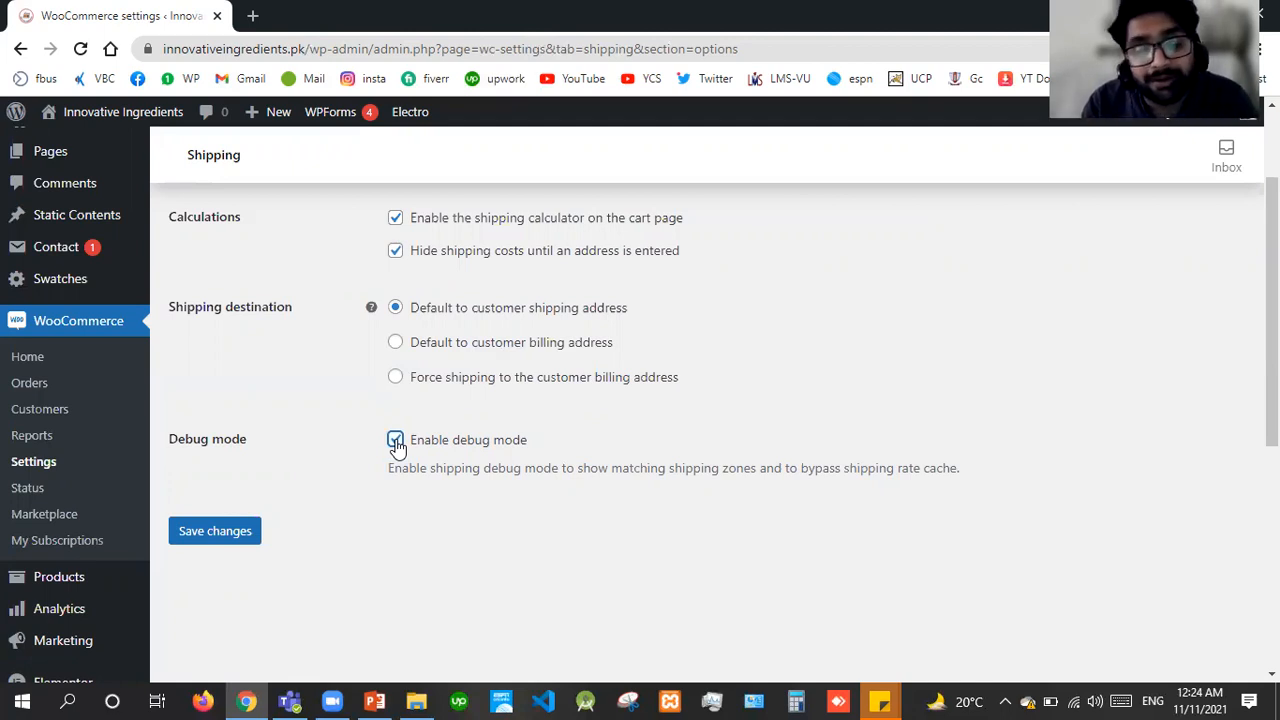
left_click(229, 538)
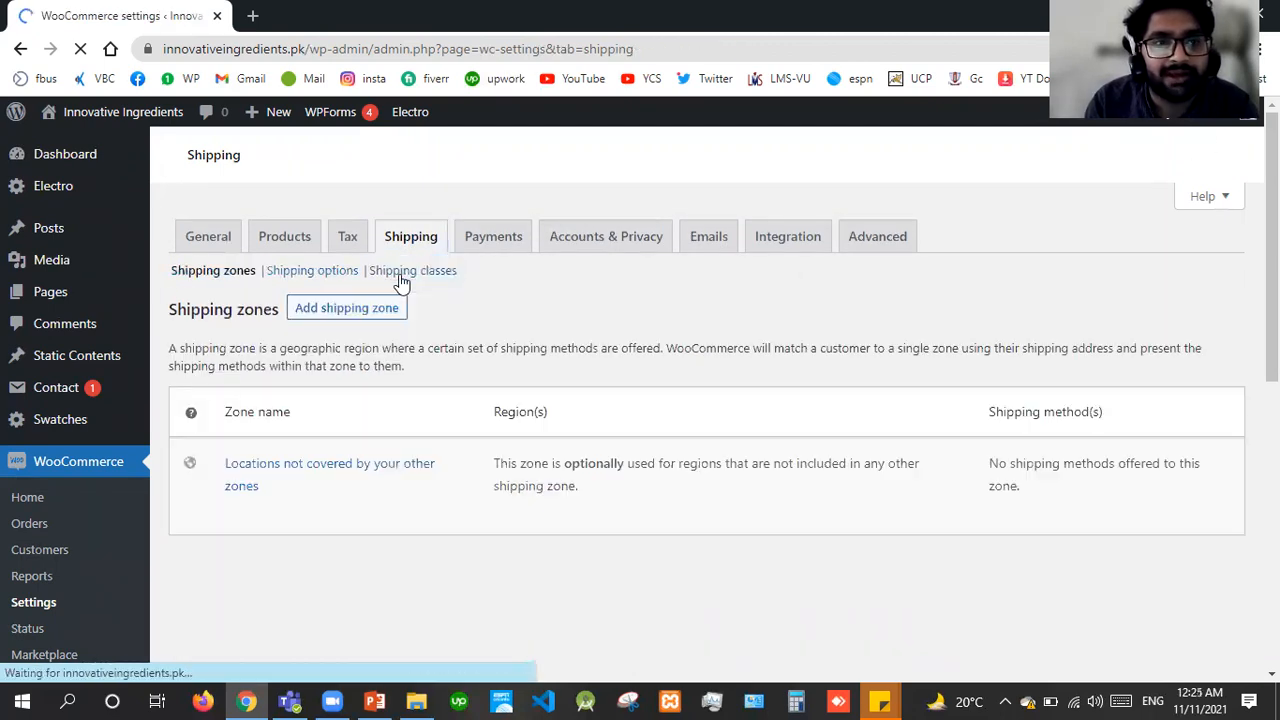
Add a shipping class named Bulky with the description "For Bigger Items".
left_click(400, 278)
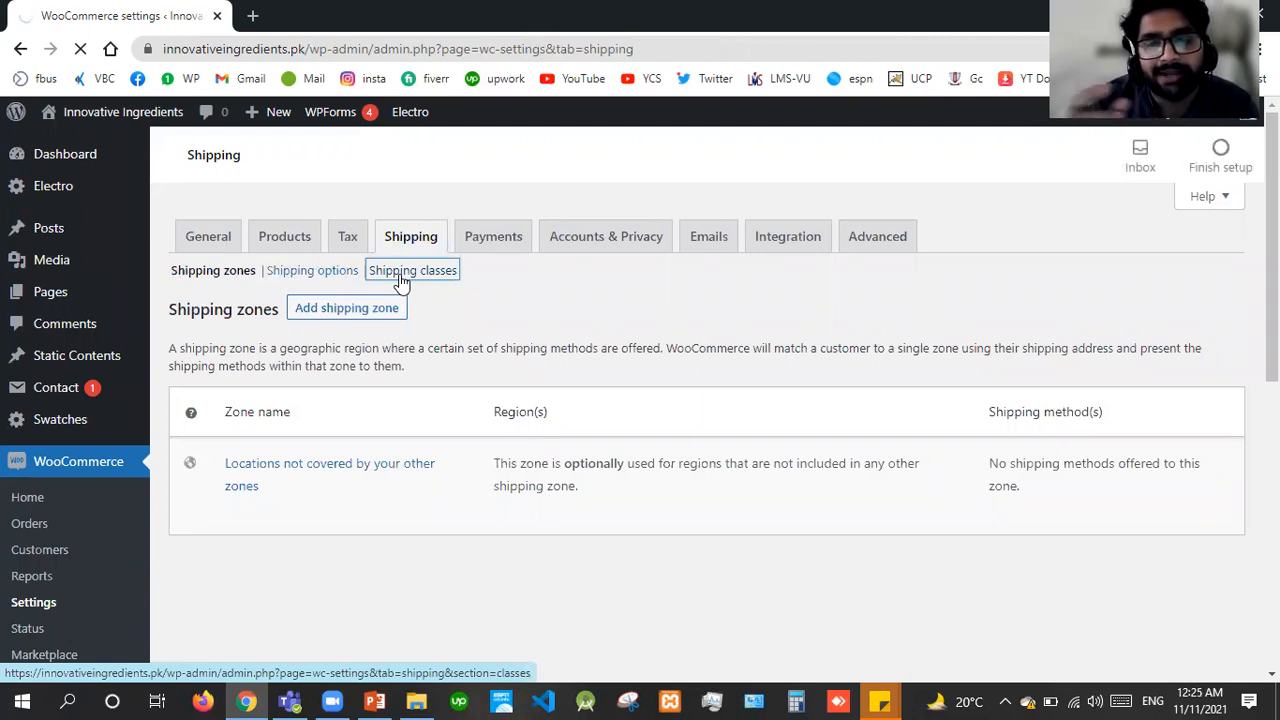
left_click(400, 282)
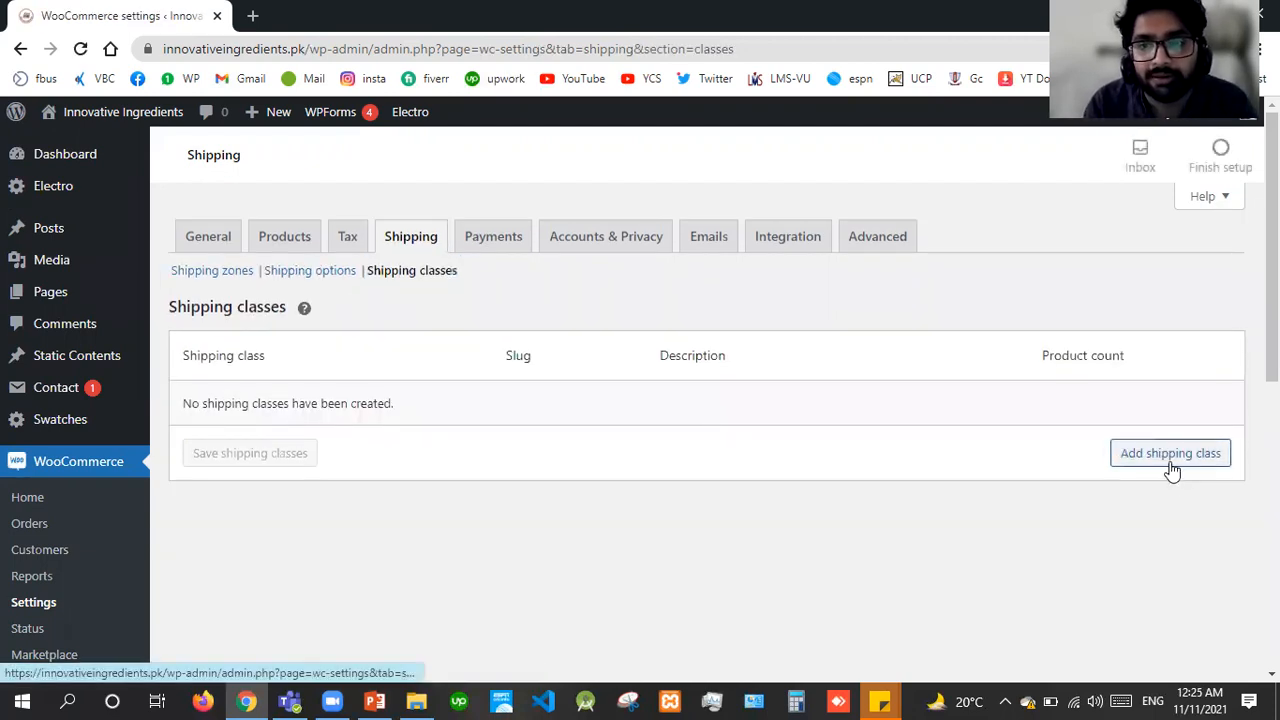
left_click(1169, 468)
left_click(309, 411)
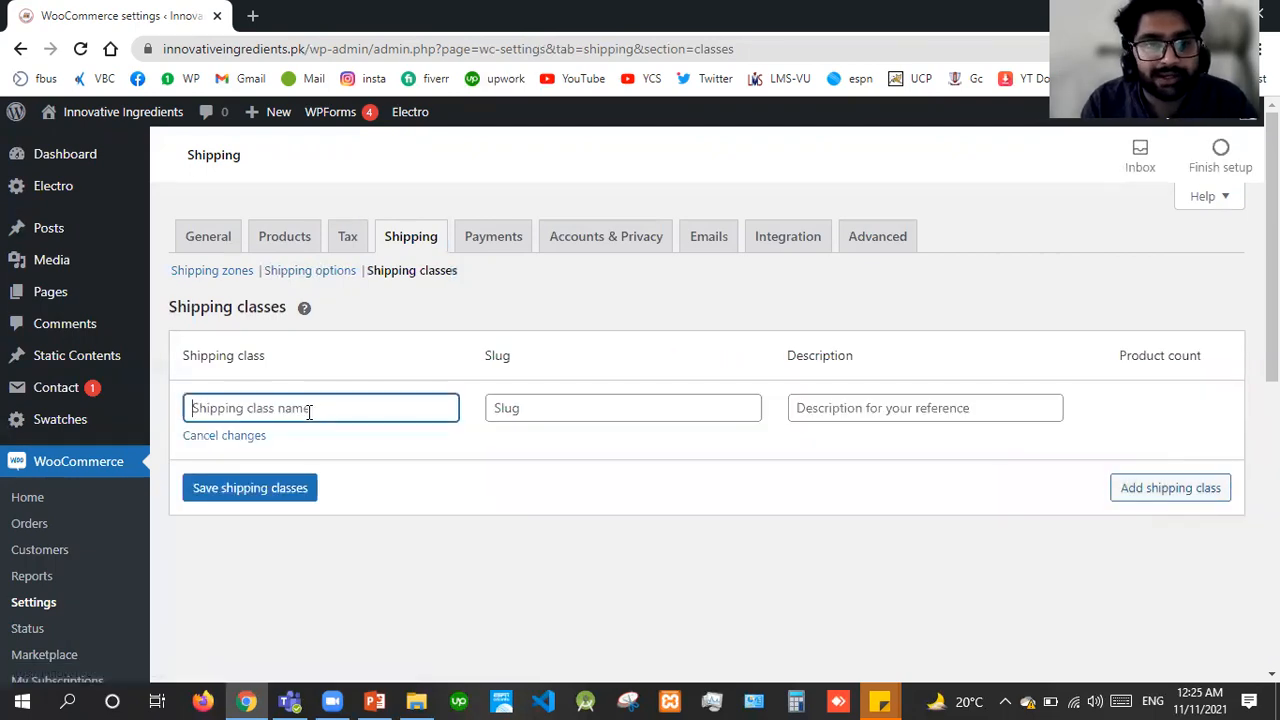
type("Bulku")
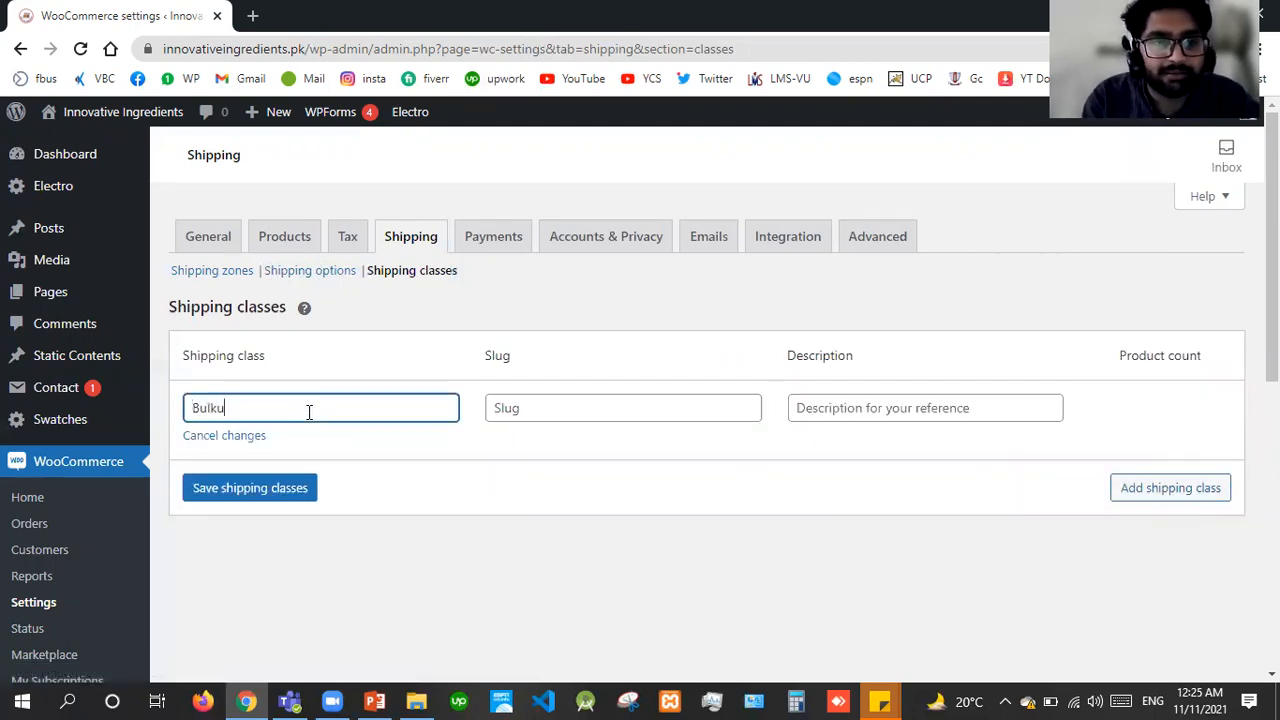
key("BackSpace")
type("=y")
key("BackSpace")
key("BackSpace")
type("y")
left_click(918, 408)
type("For B")
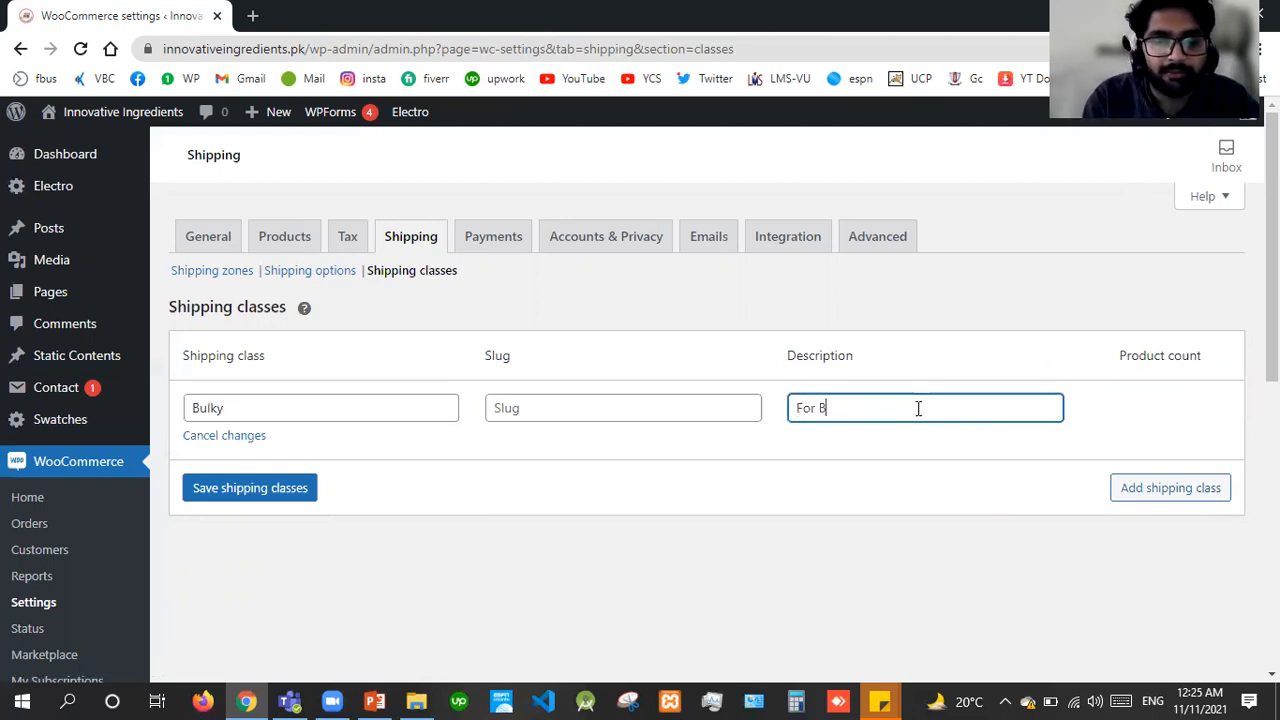
type("igger Items")
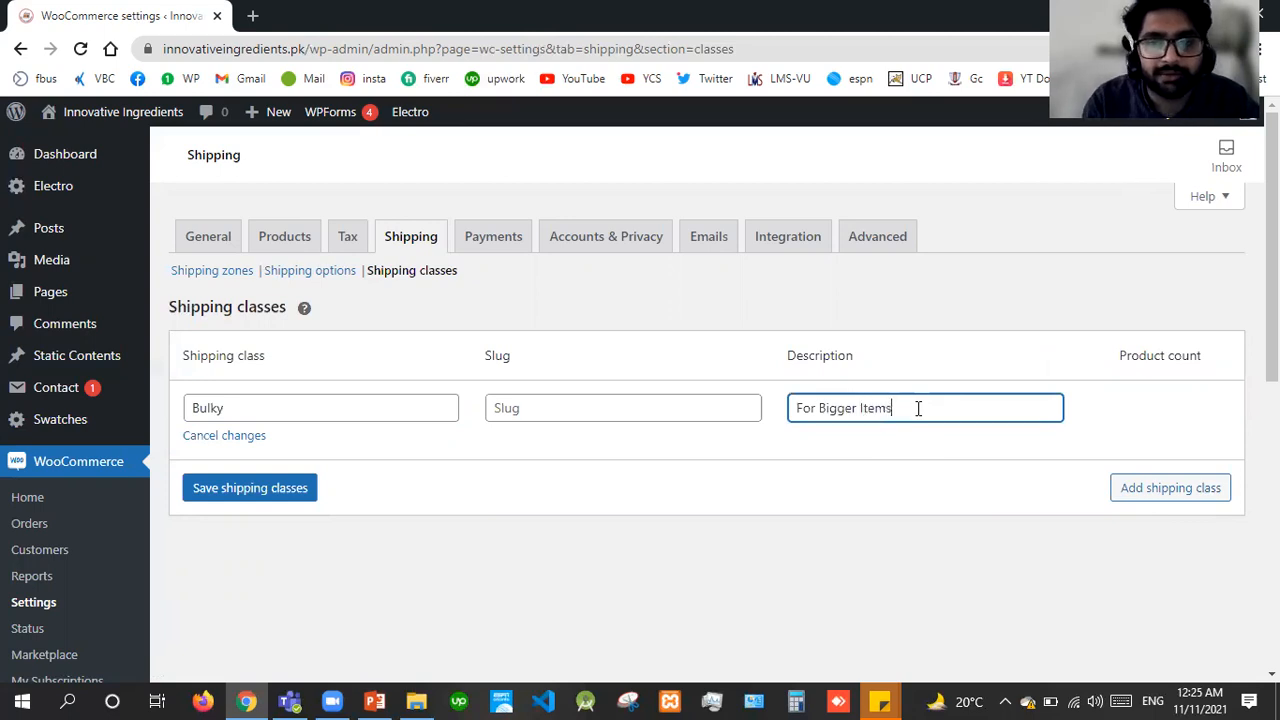
Add another blank shipping class row and save the shipping classes with the Bulky entry.
left_click(1142, 487)
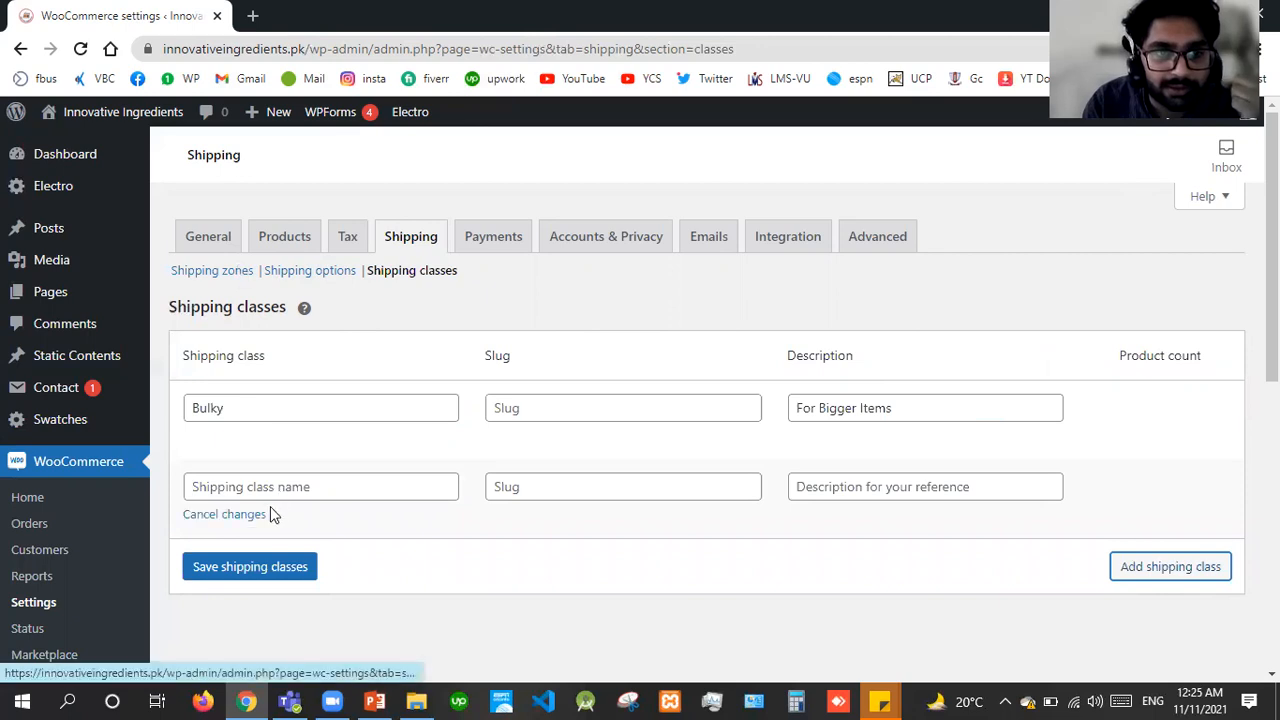
left_click(232, 567)
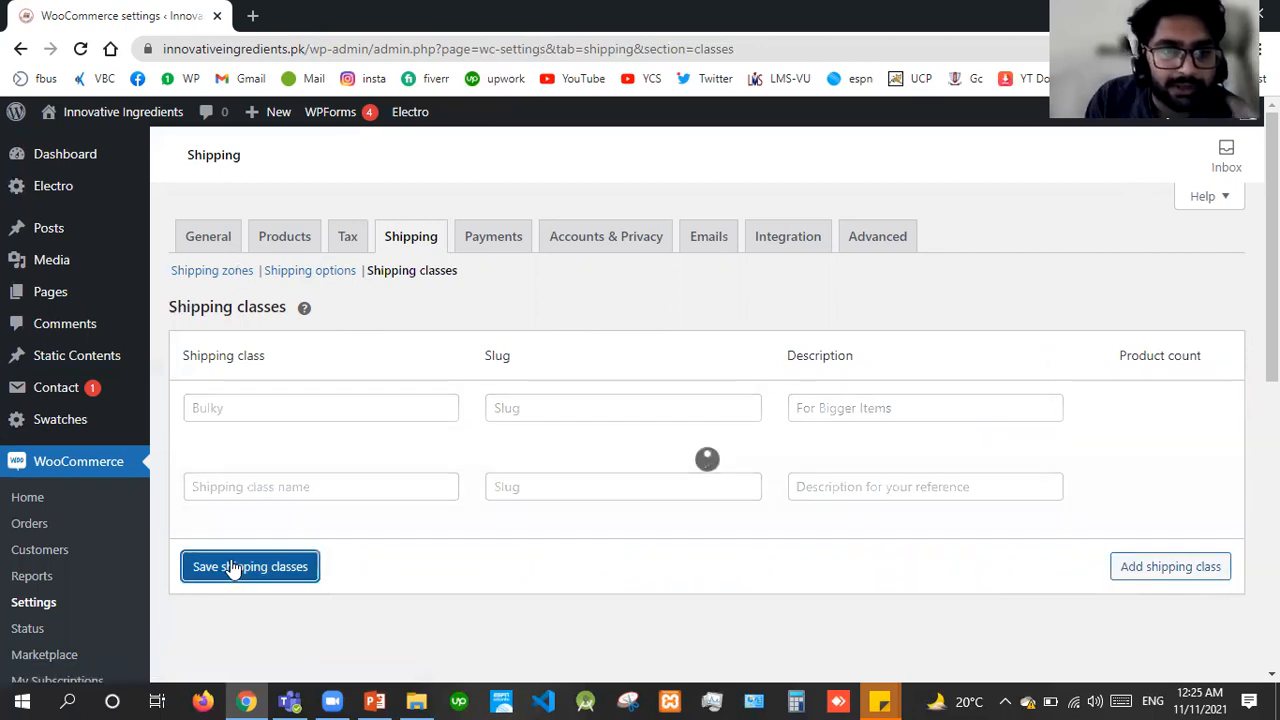
Open the Sweden shipping zone for editing and review its shipping methods.
left_click(303, 276)
left_click(212, 274)
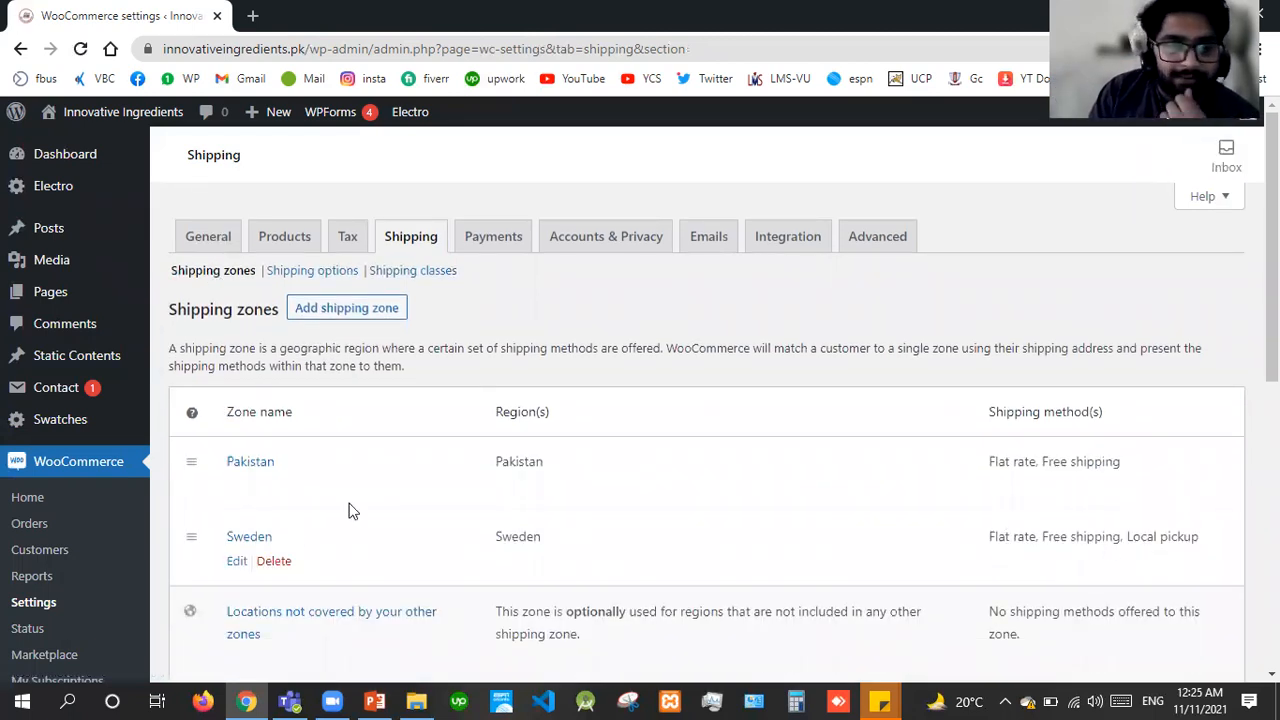
left_click(235, 565)
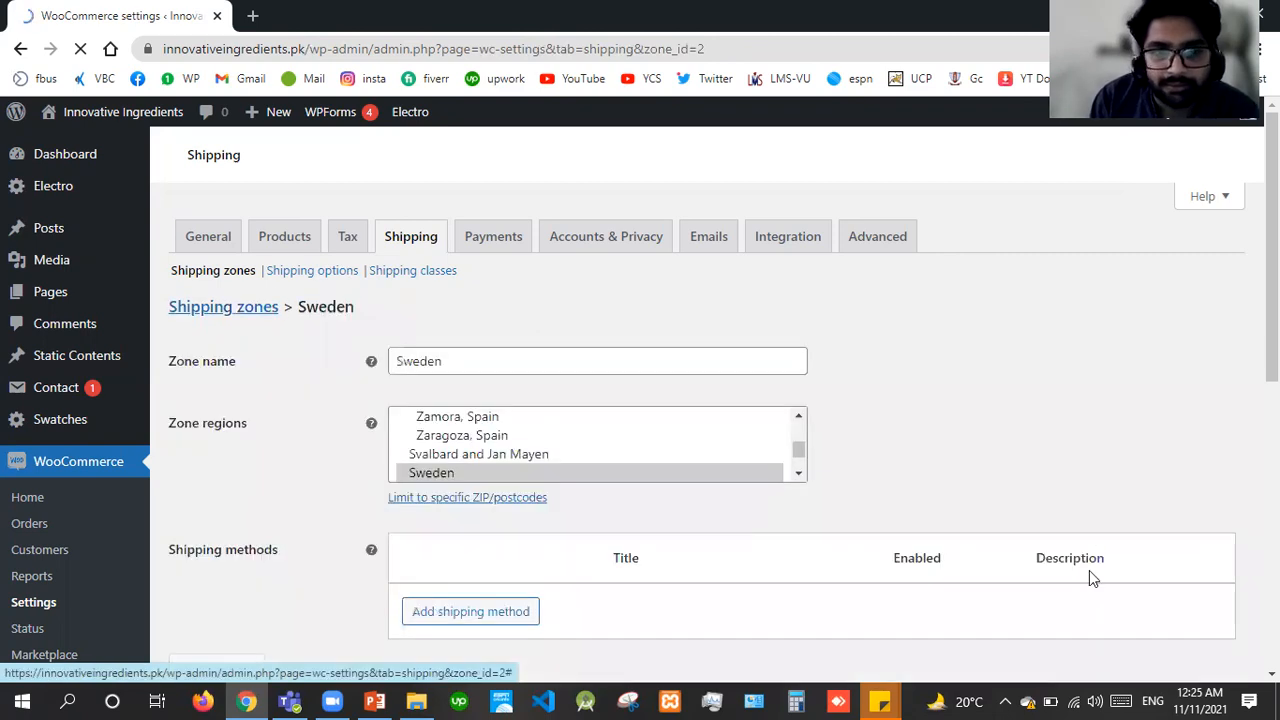
scroll(1092, 578, "down", 5)
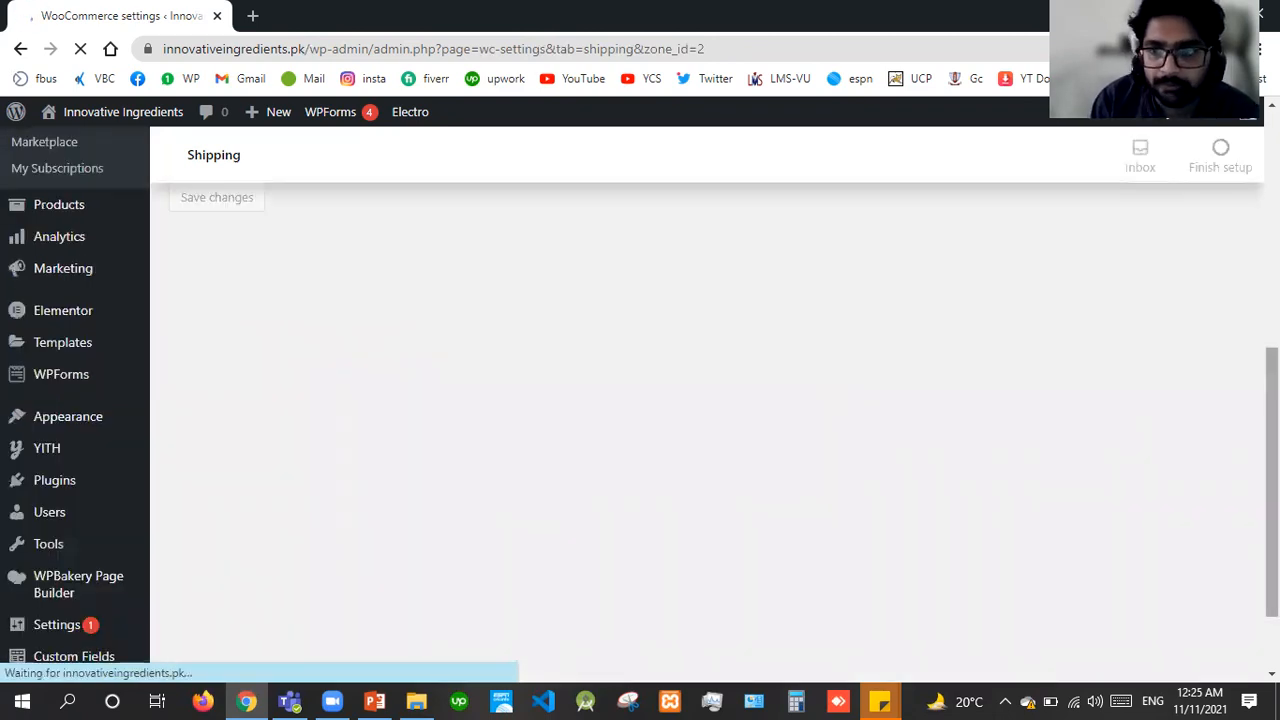
scroll(523, 597, "up", 3)
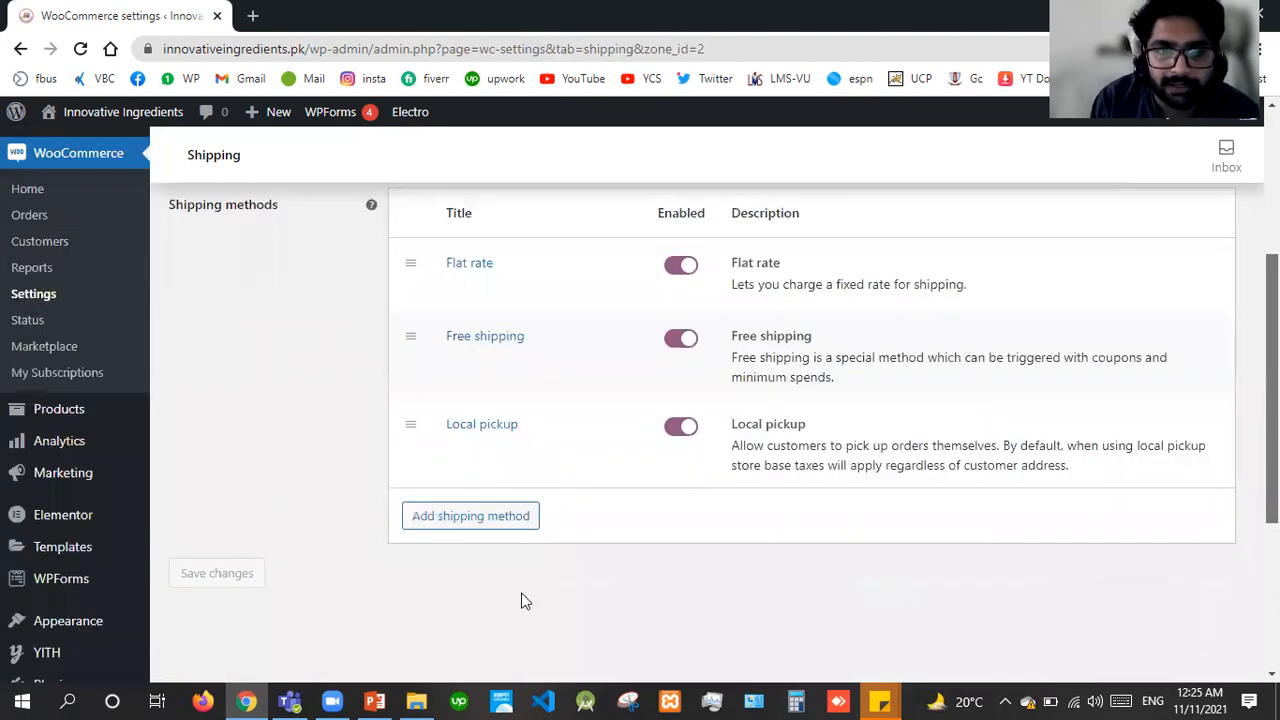
scroll(435, 555, "up", 1)
Check which shipping method types can be added to the Sweden zone, without adding one.
left_click(432, 574)
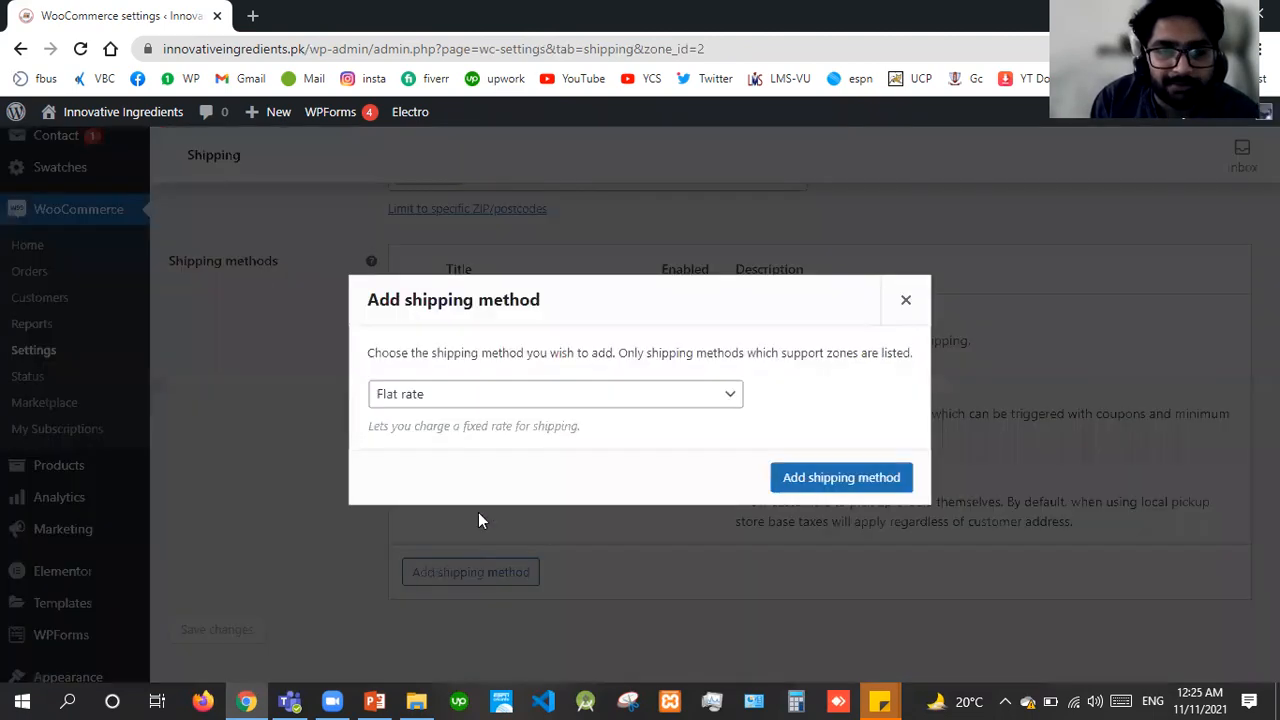
left_click(488, 398)
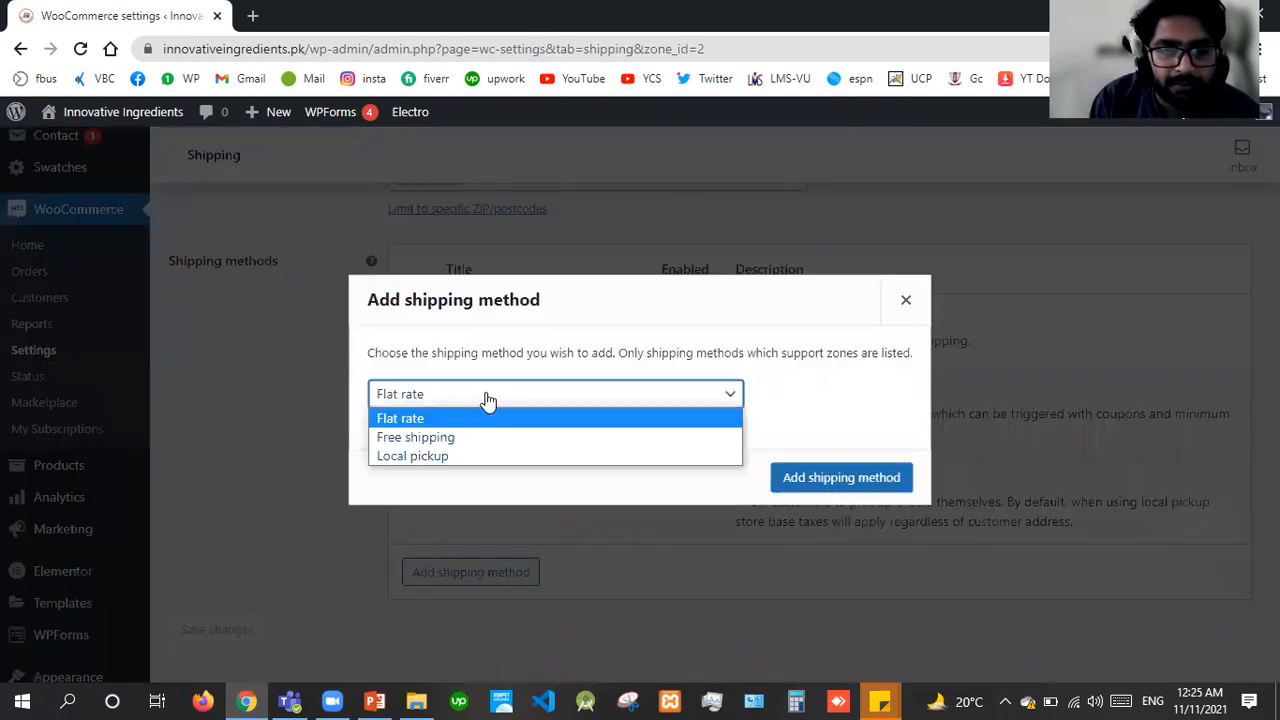
left_click(907, 300)
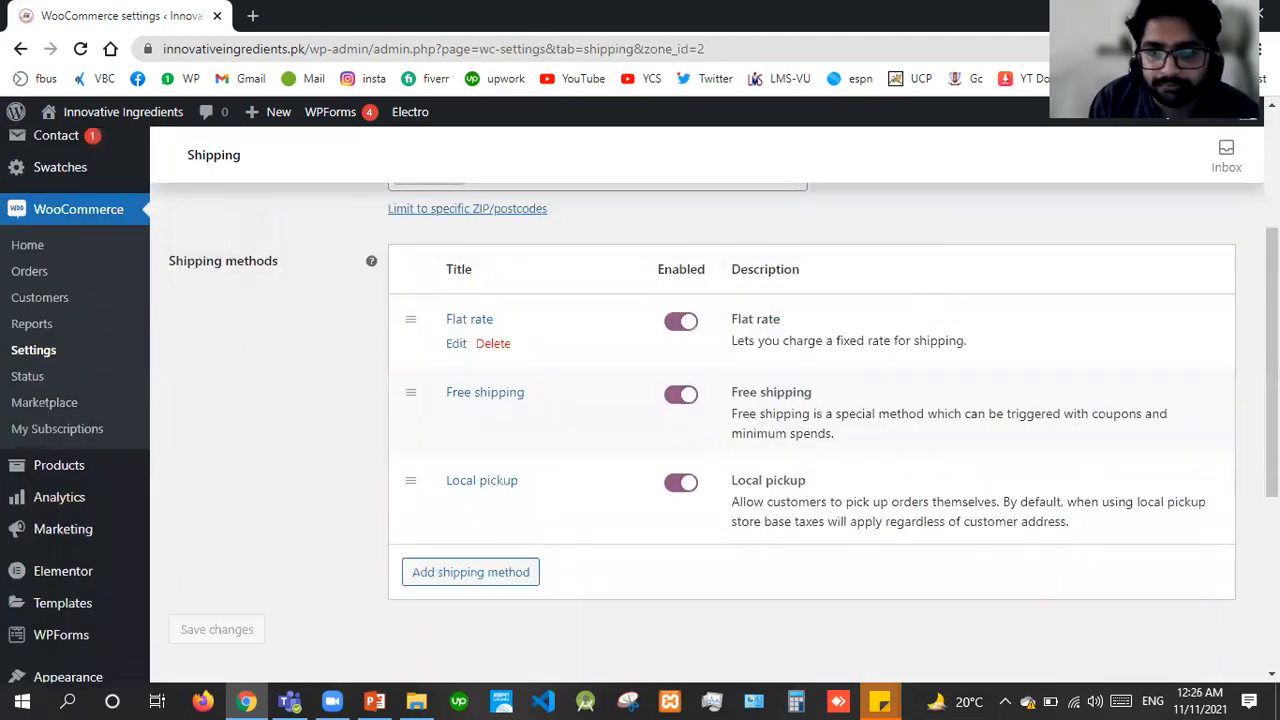
scroll(909, 306, "up", 1)
scroll(812, 400, "down", 2)
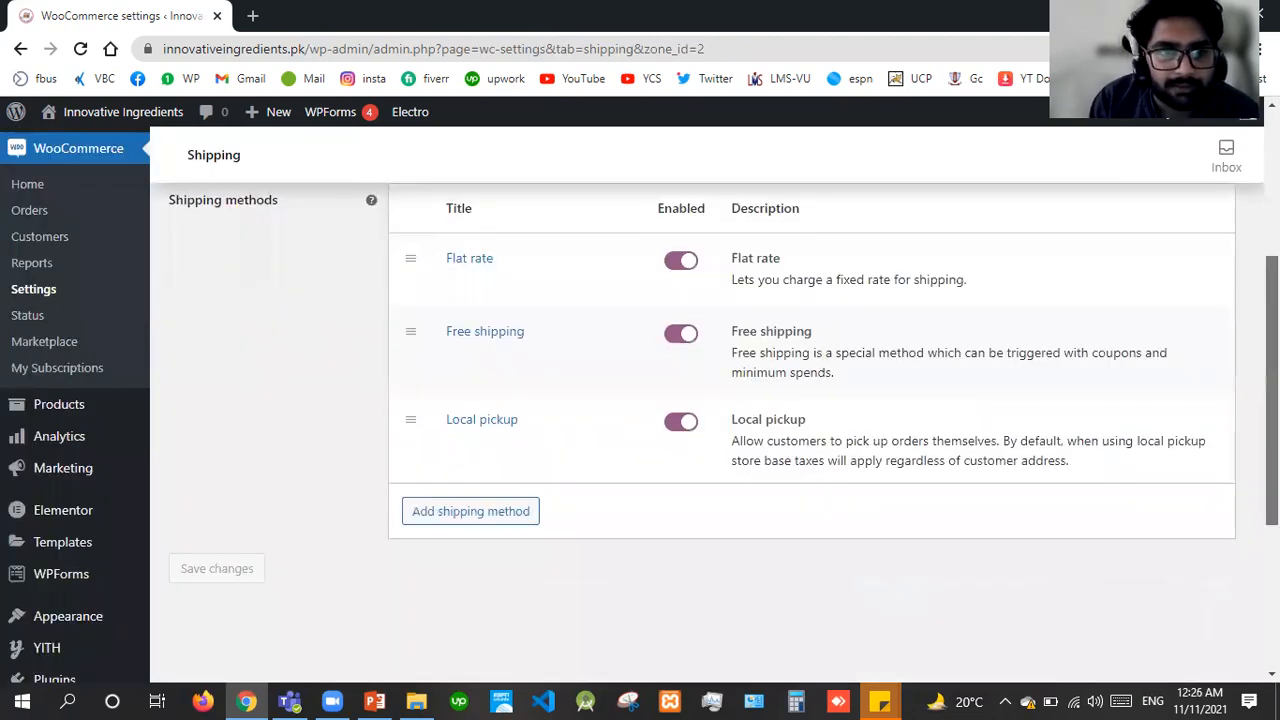
scroll(600, 282, "up", 4)
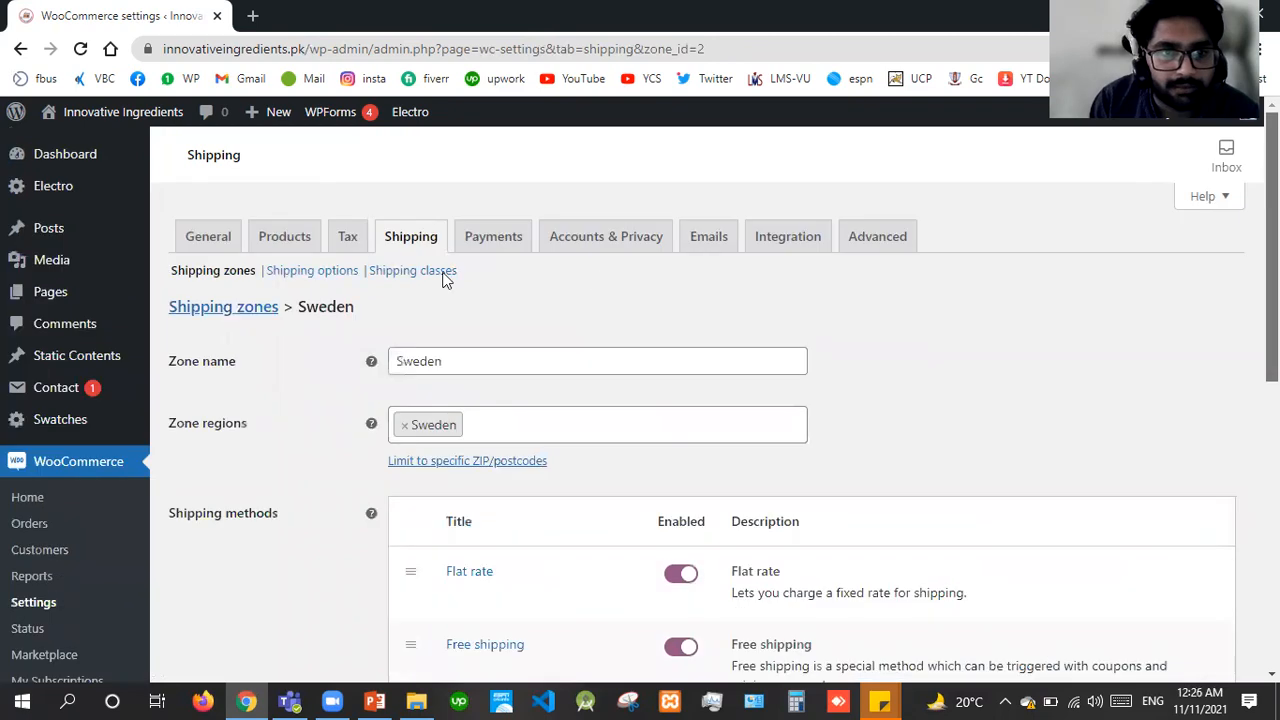
Return to the shipping classes list and read the help note explaining what shipping classes are for.
left_click(432, 273)
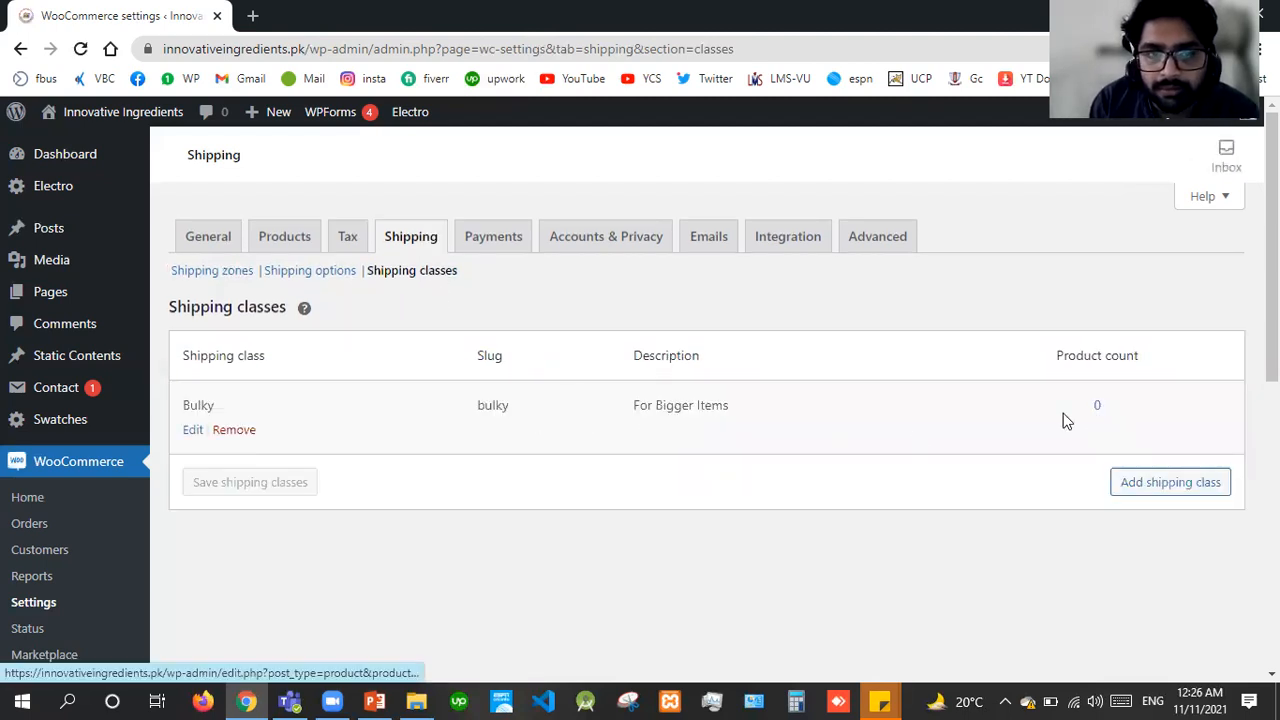
mouse_move(306, 310)
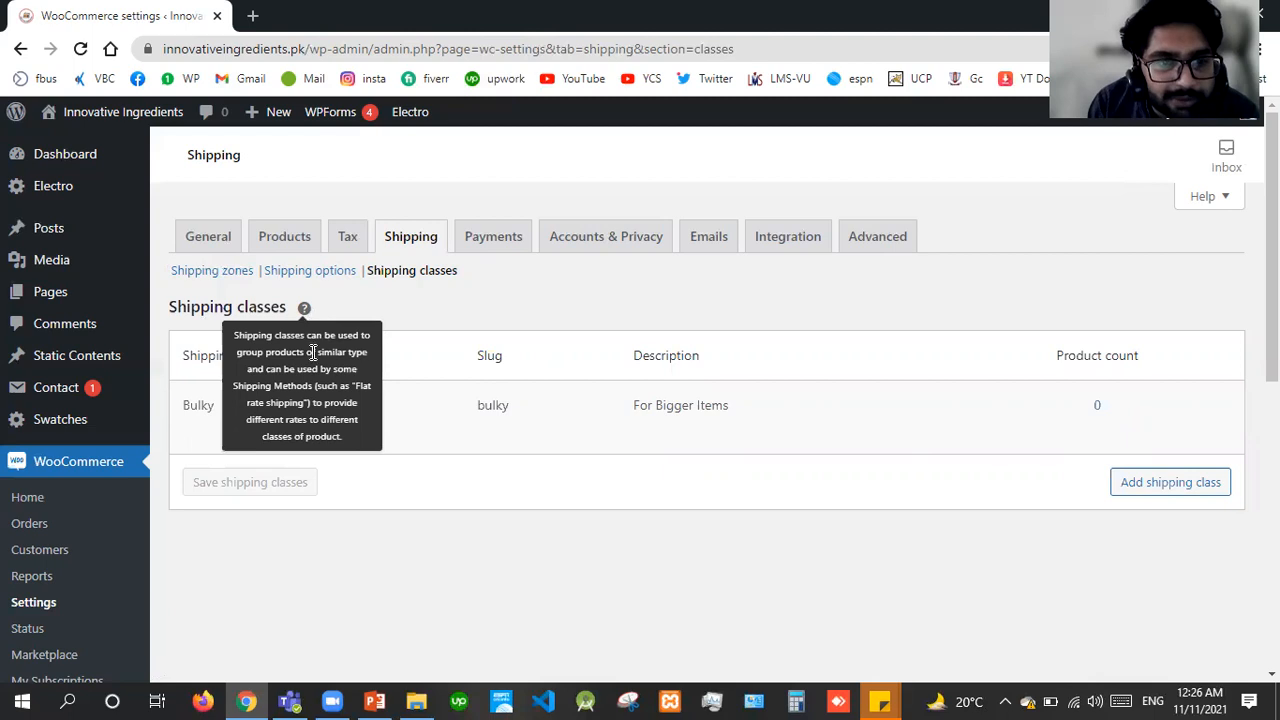
Open the Sweden shipping zone for editing from the list of shipping zones.
left_click(222, 279)
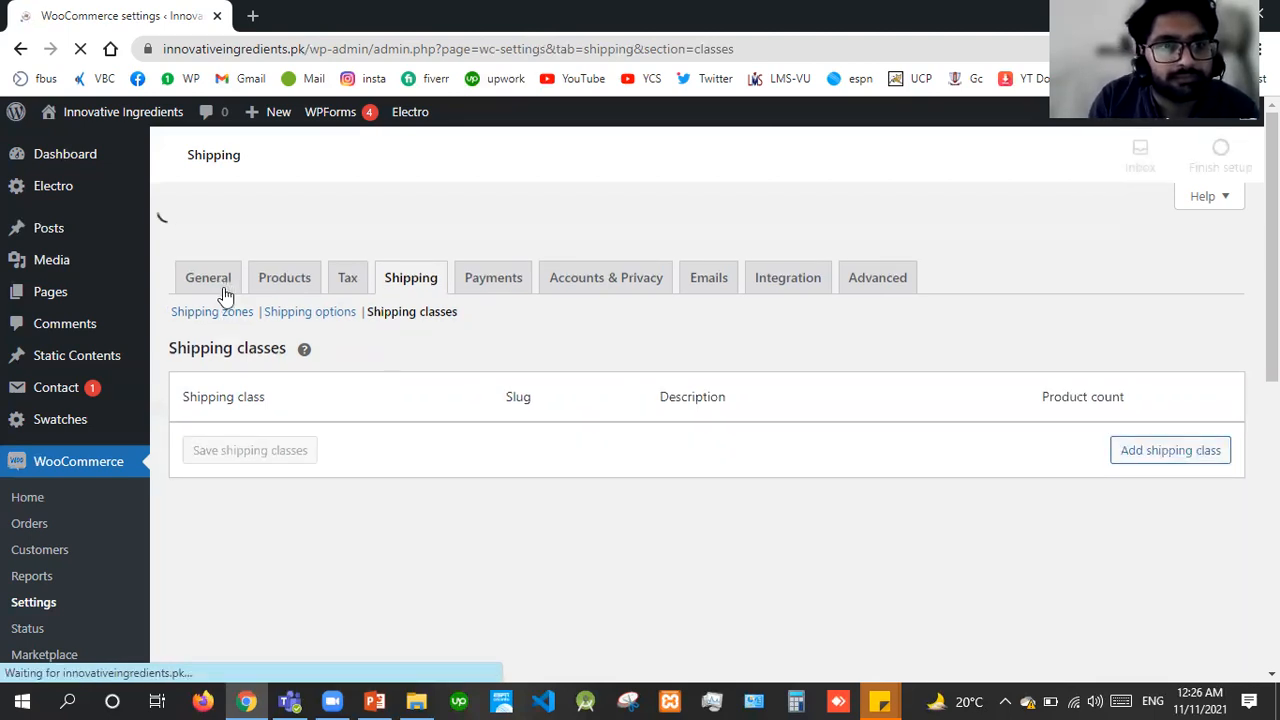
left_click(201, 276)
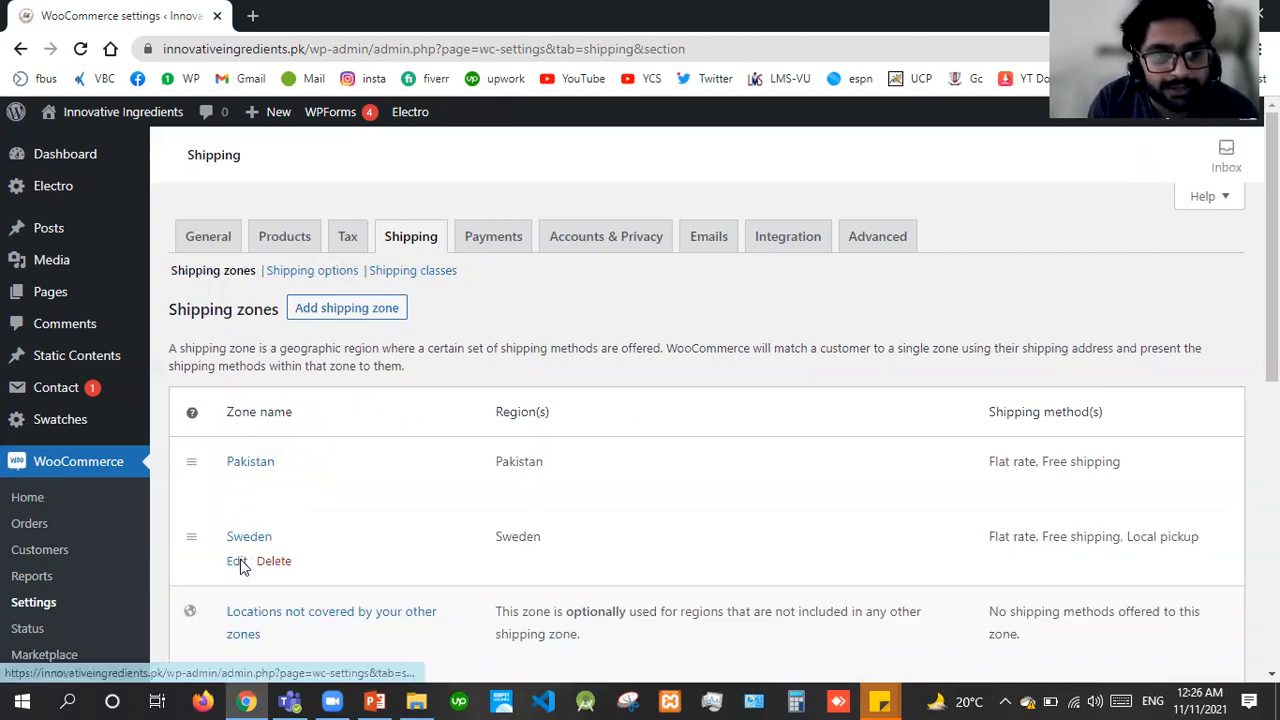
left_click(238, 561)
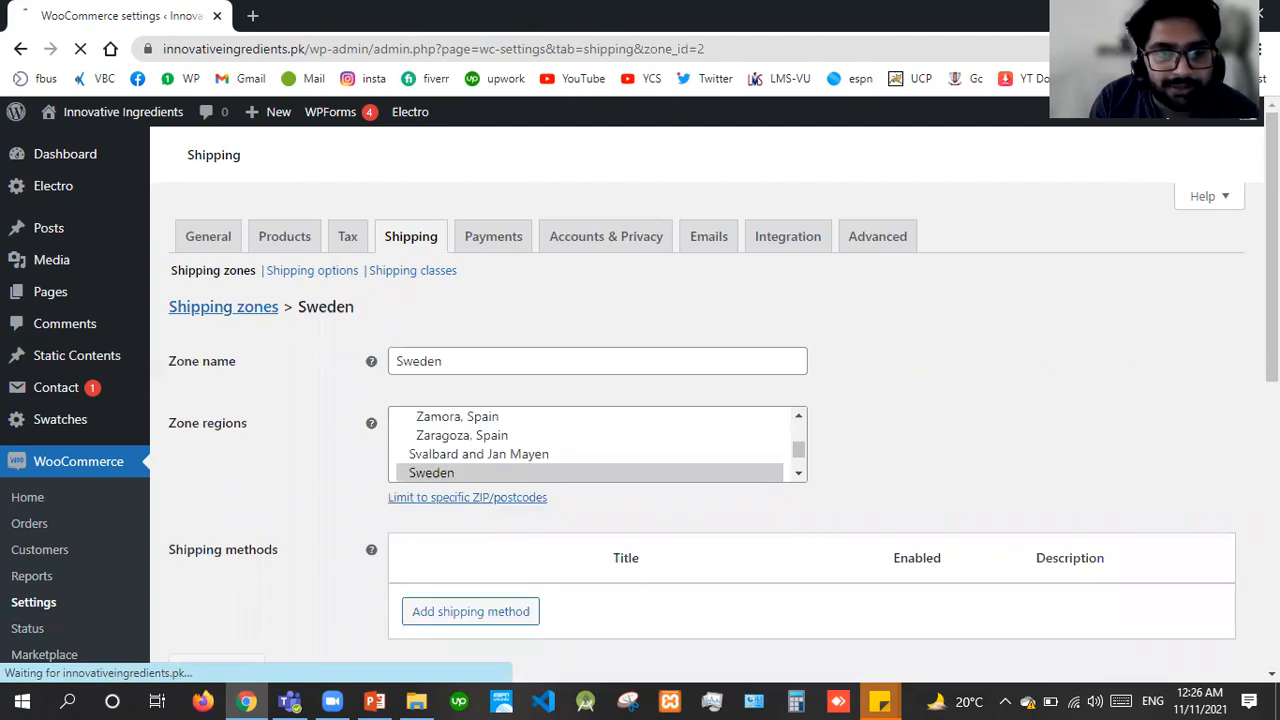
scroll(700, 400, "down", 1)
scroll(789, 437, "down", 1)
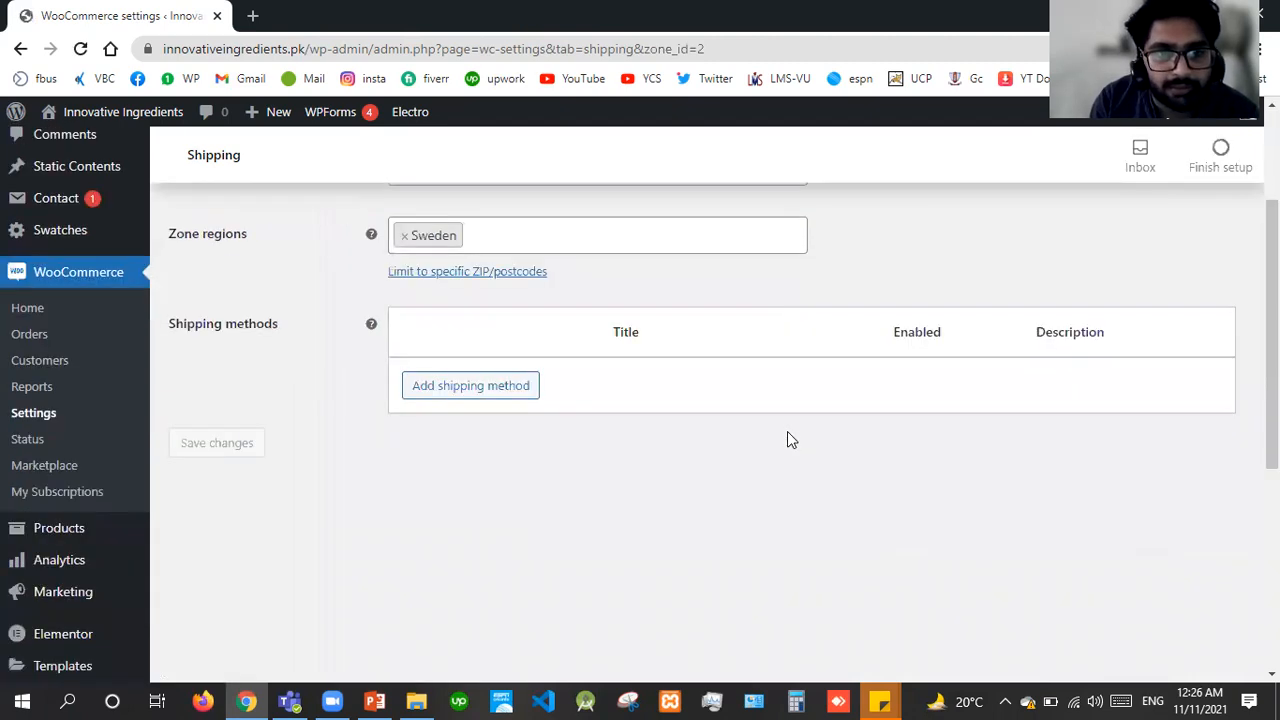
Add another Flat rate shipping method to the Sweden zone.
left_click(480, 634)
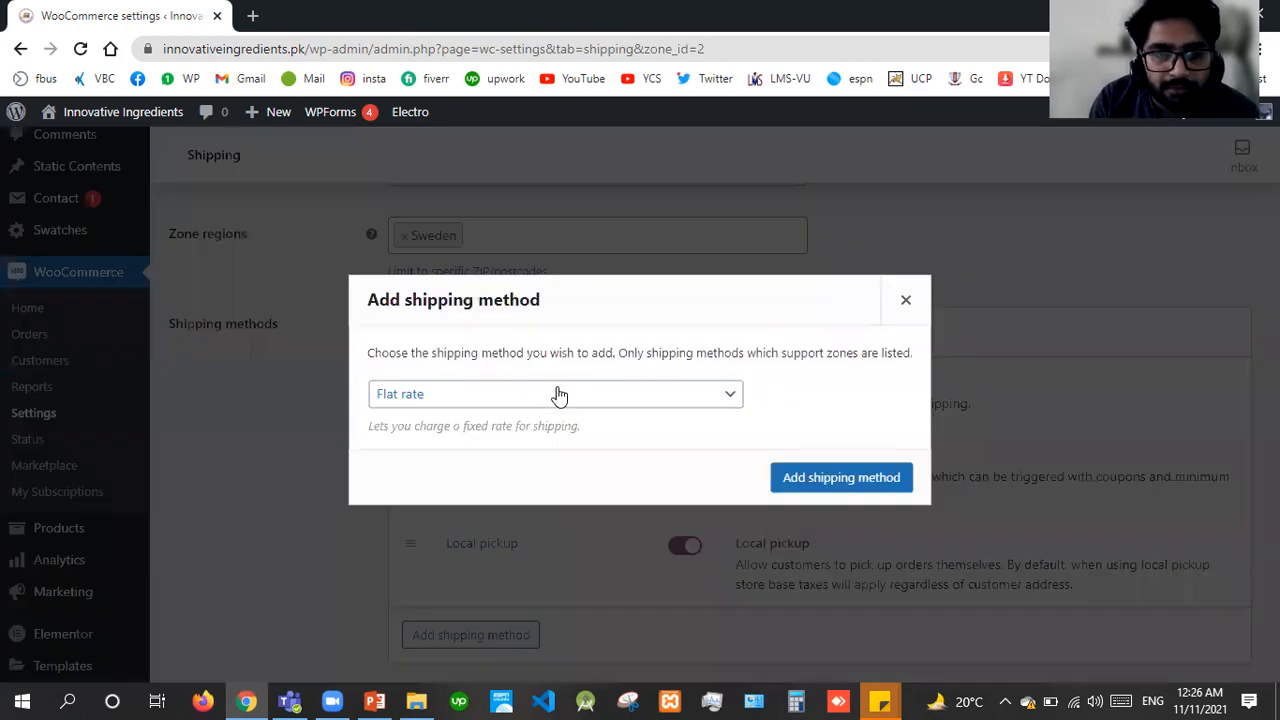
left_click(559, 396)
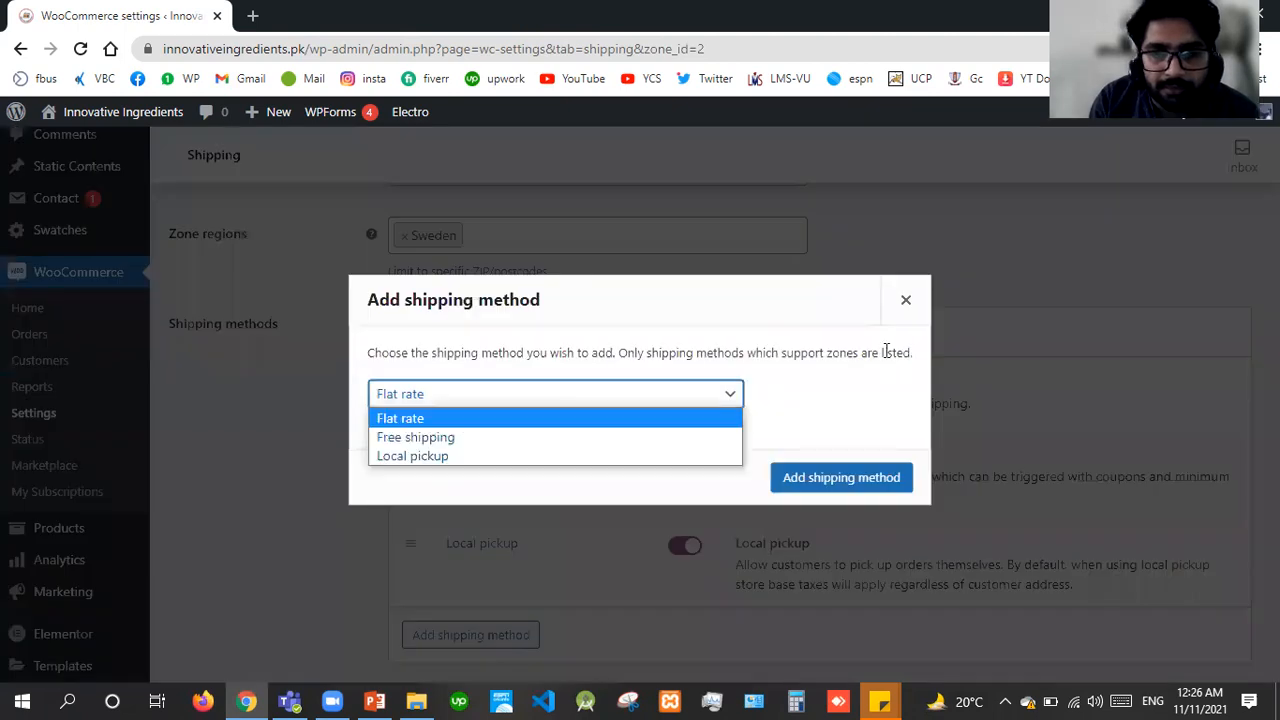
left_click(884, 347)
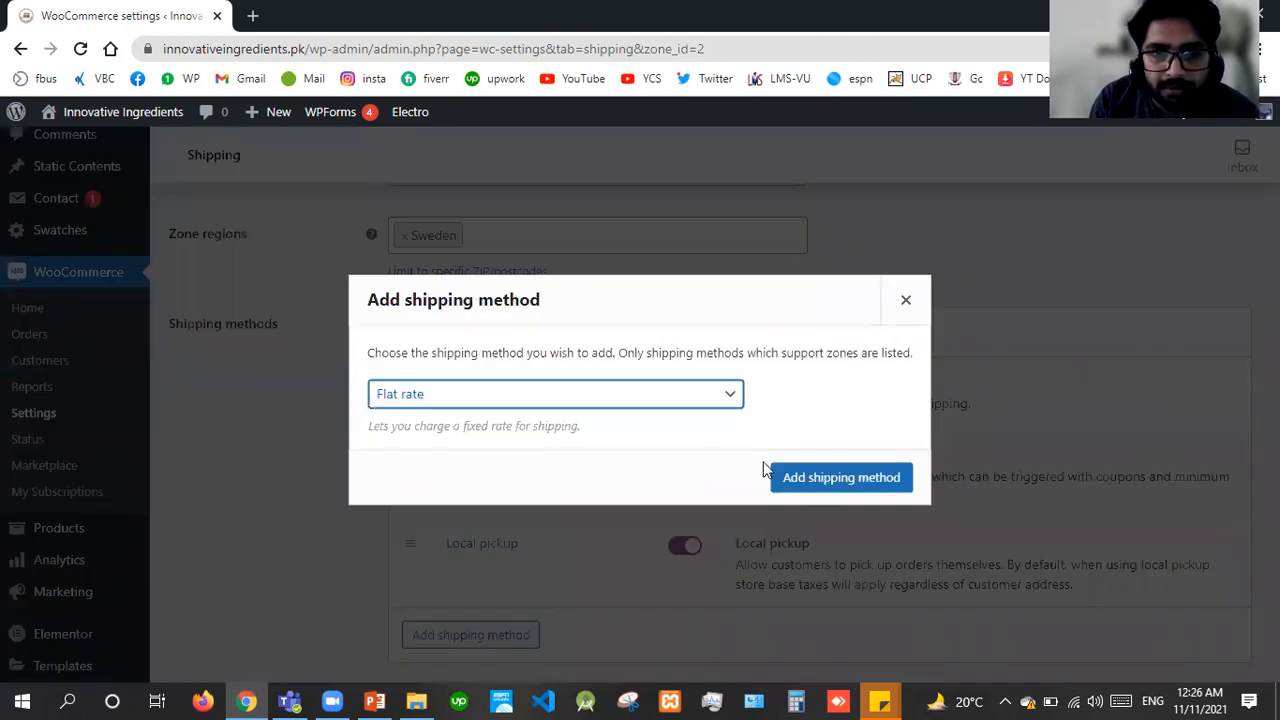
left_click(578, 395)
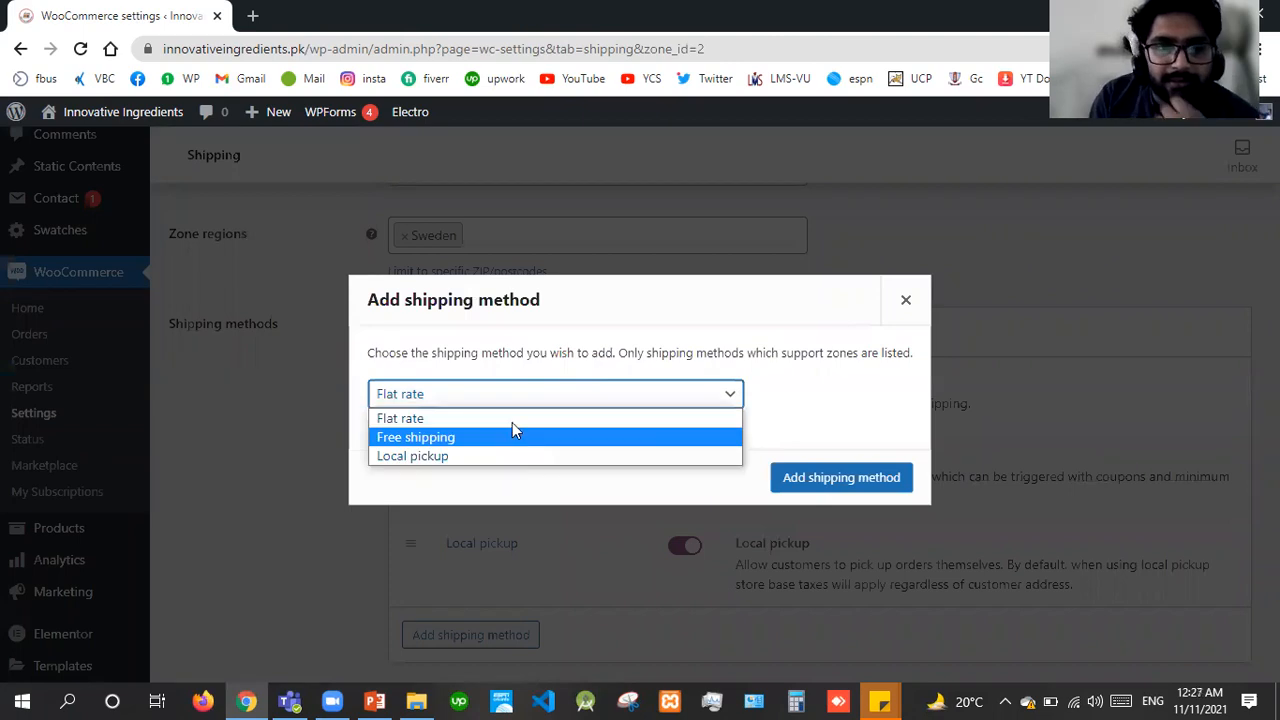
left_click(630, 418)
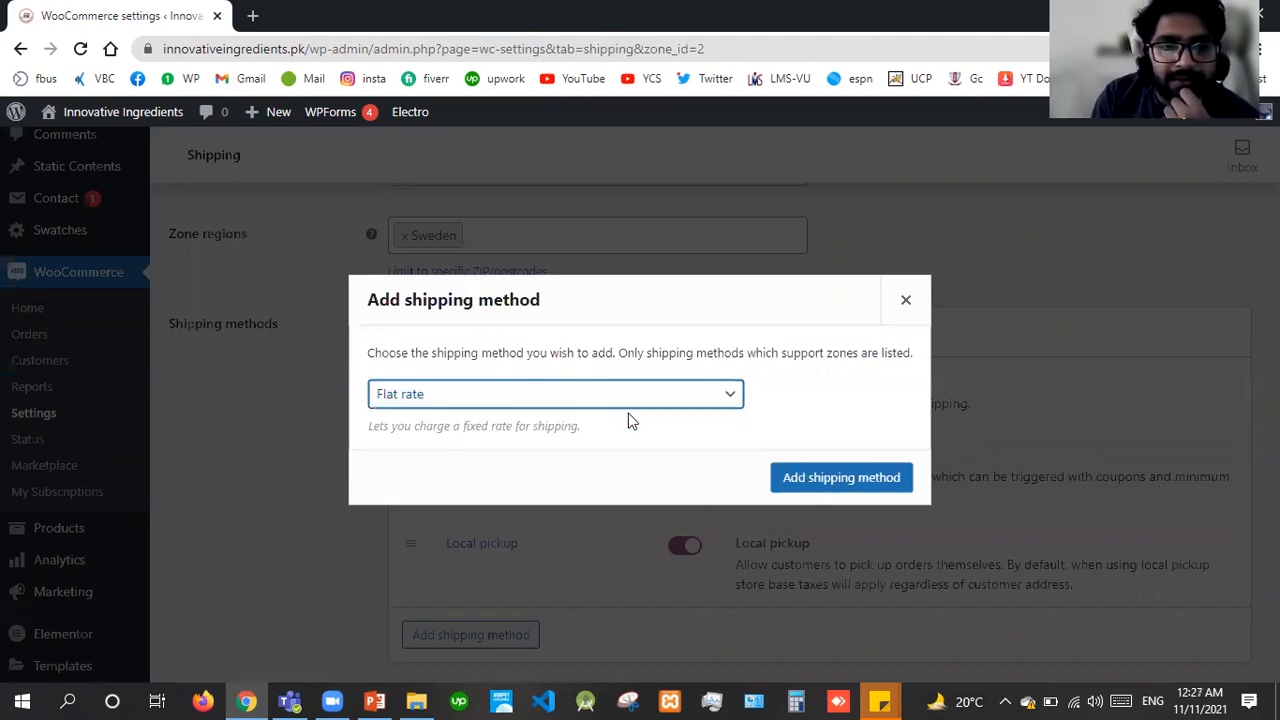
left_click(840, 474)
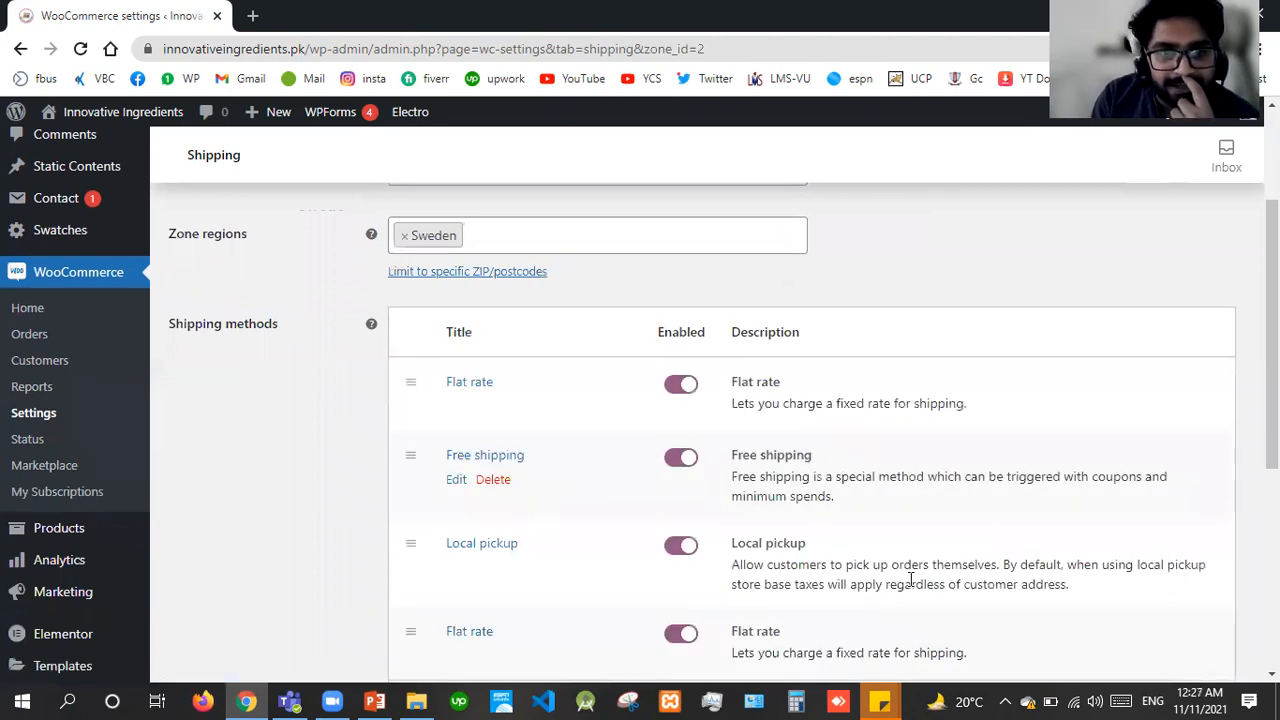
In the settings of the newly added flat rate method, set the "Bulky" shipping class cost to 500 * [qty].
scroll(1255, 460, "down", 1)
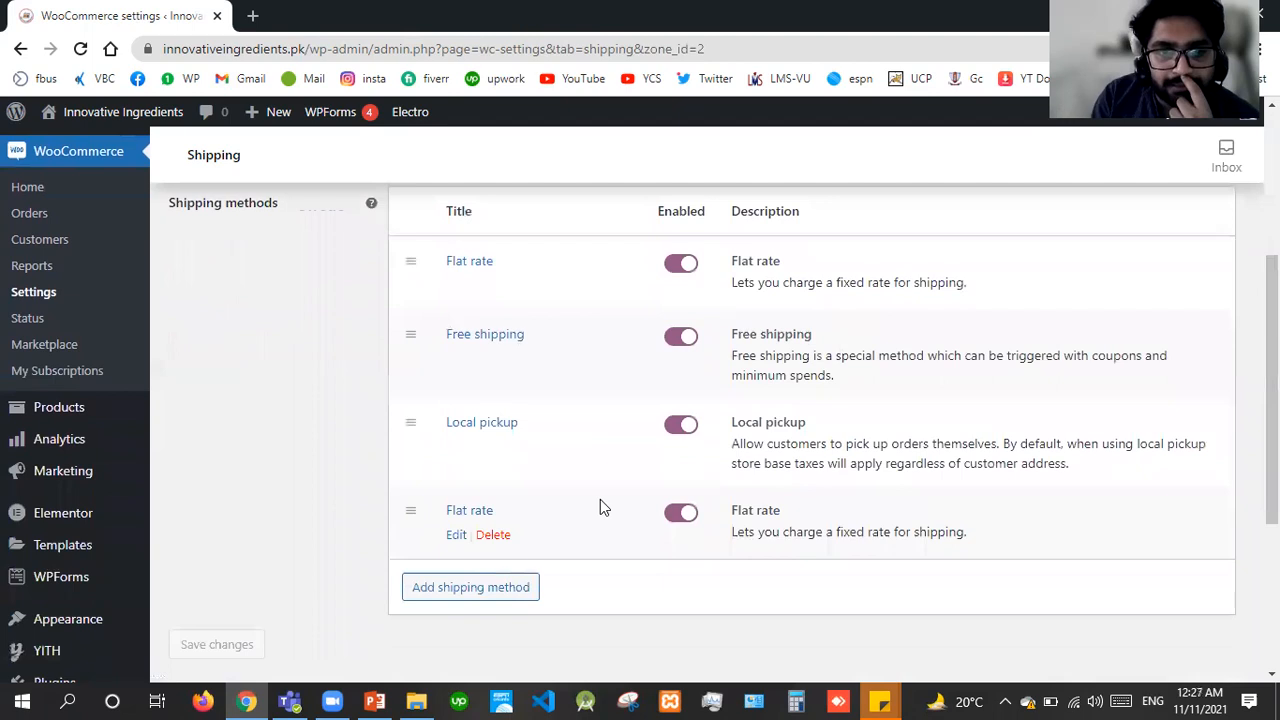
left_click(455, 535)
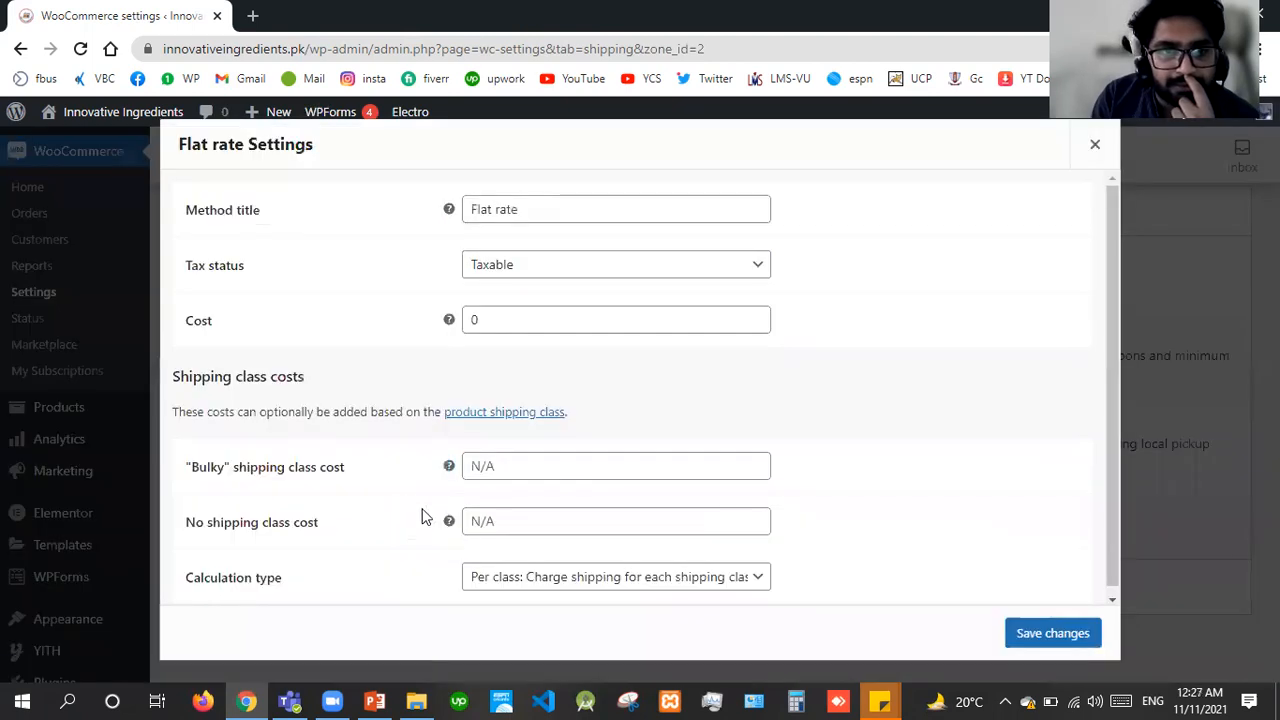
left_click(512, 465)
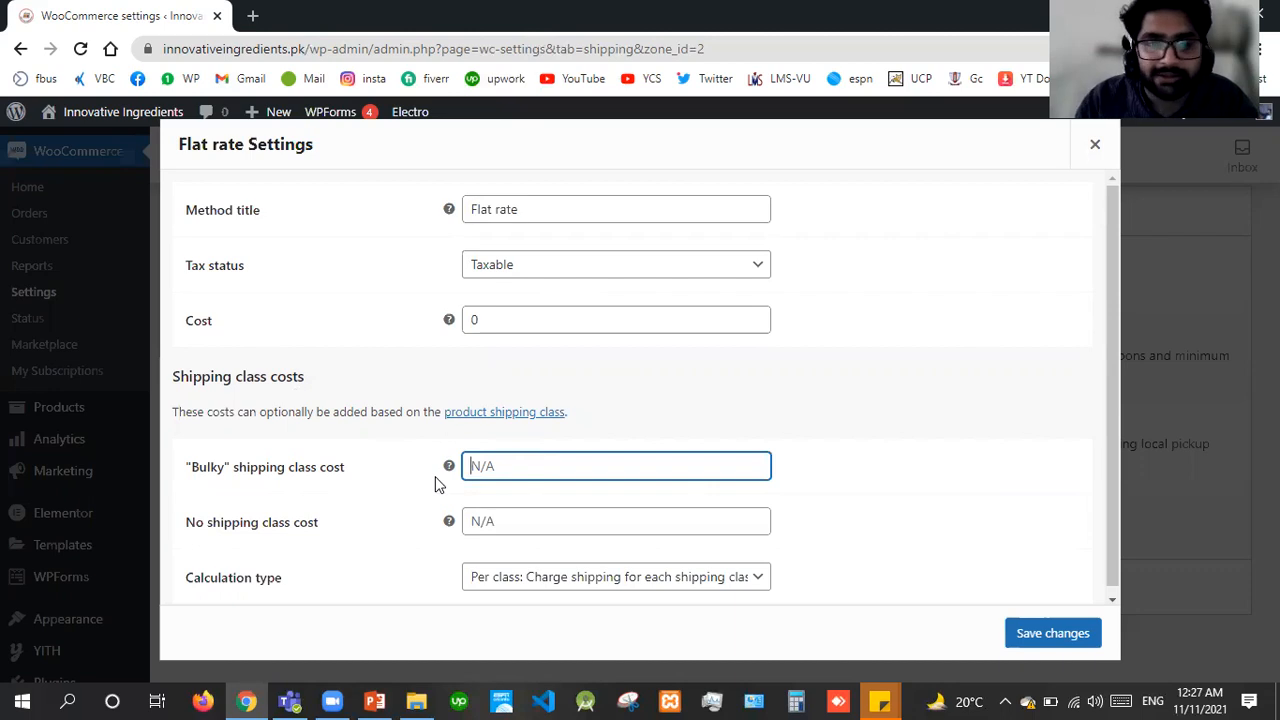
mouse_move(453, 470)
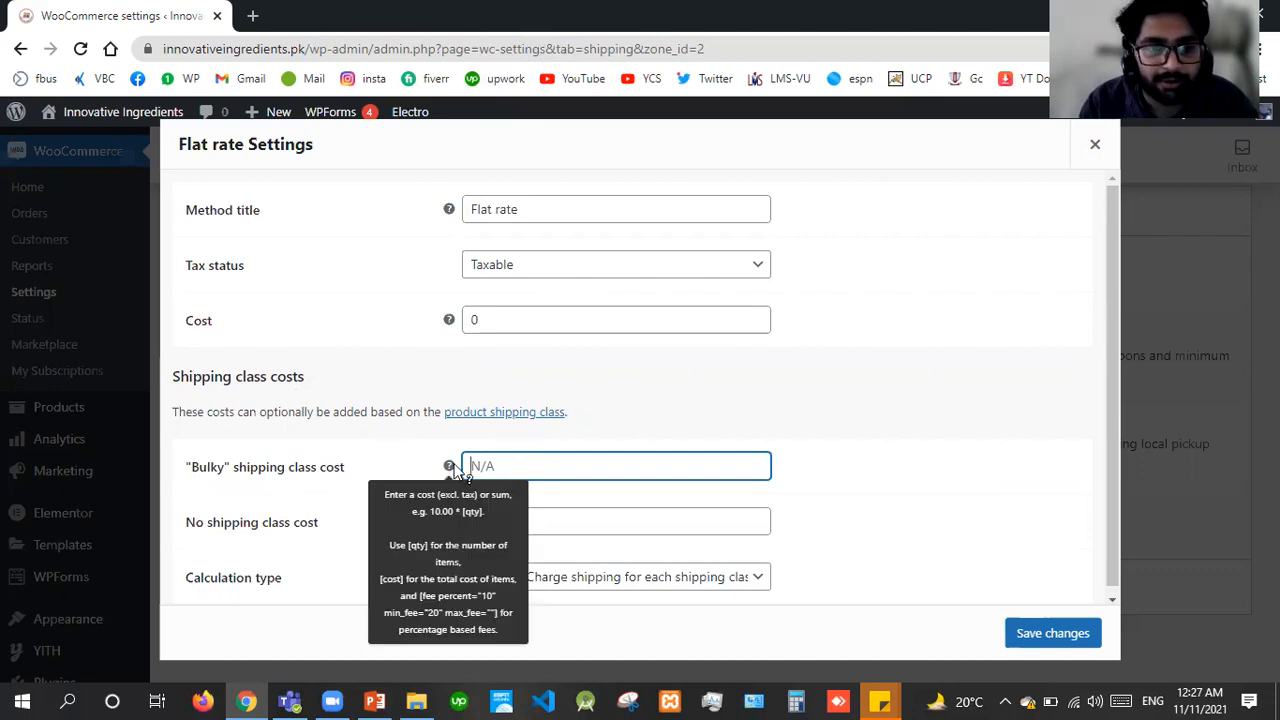
type("500")
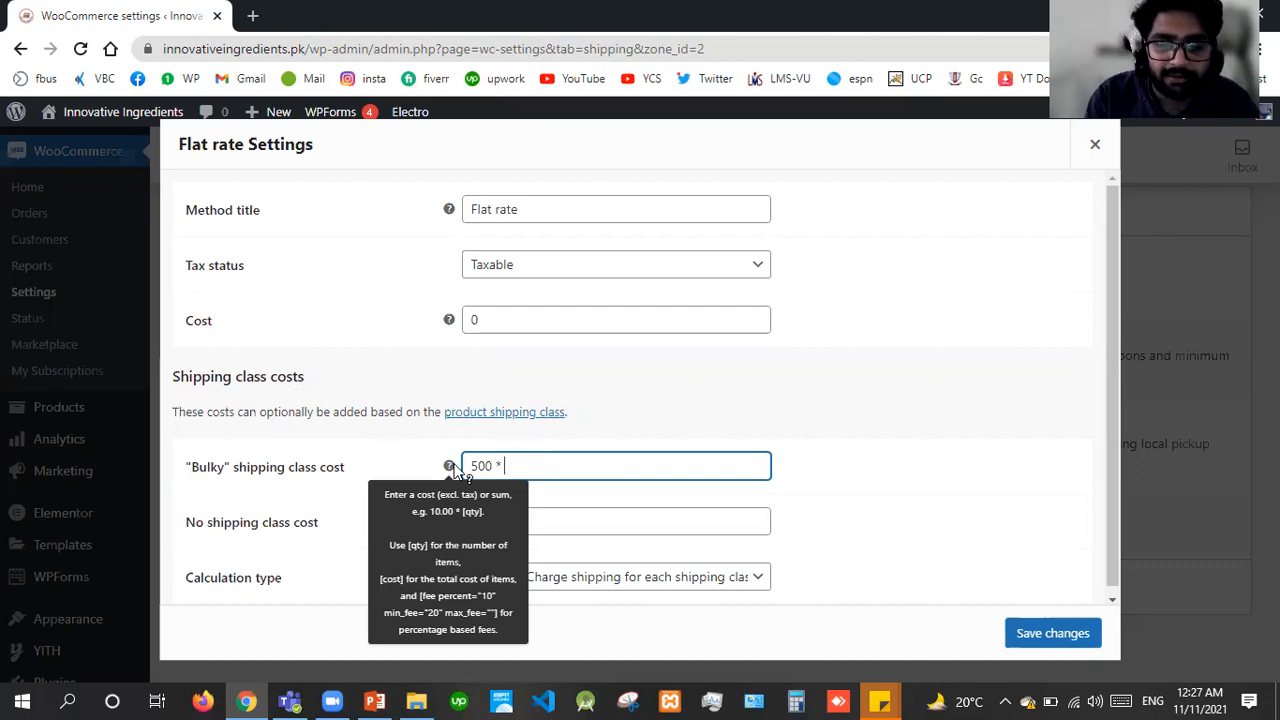
type(" * [qty")
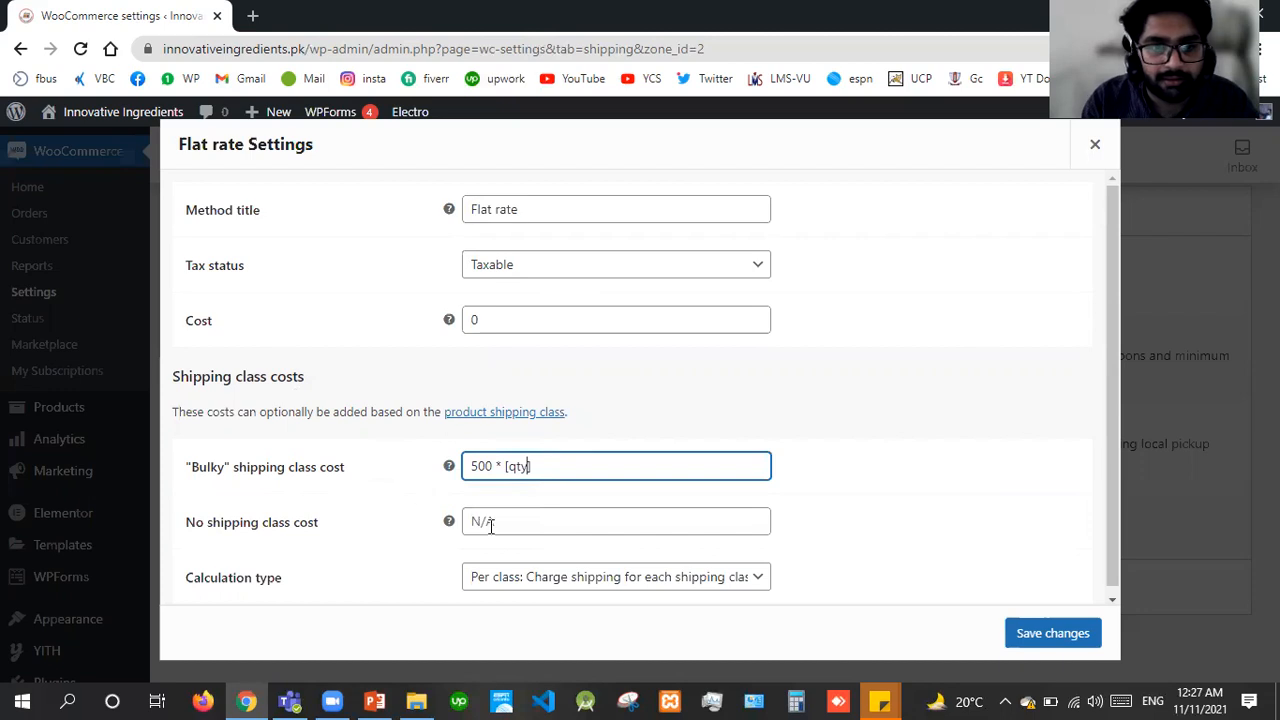
Set the no shipping class cost to 100 * [qty] and save the flat rate settings.
mouse_move(446, 529)
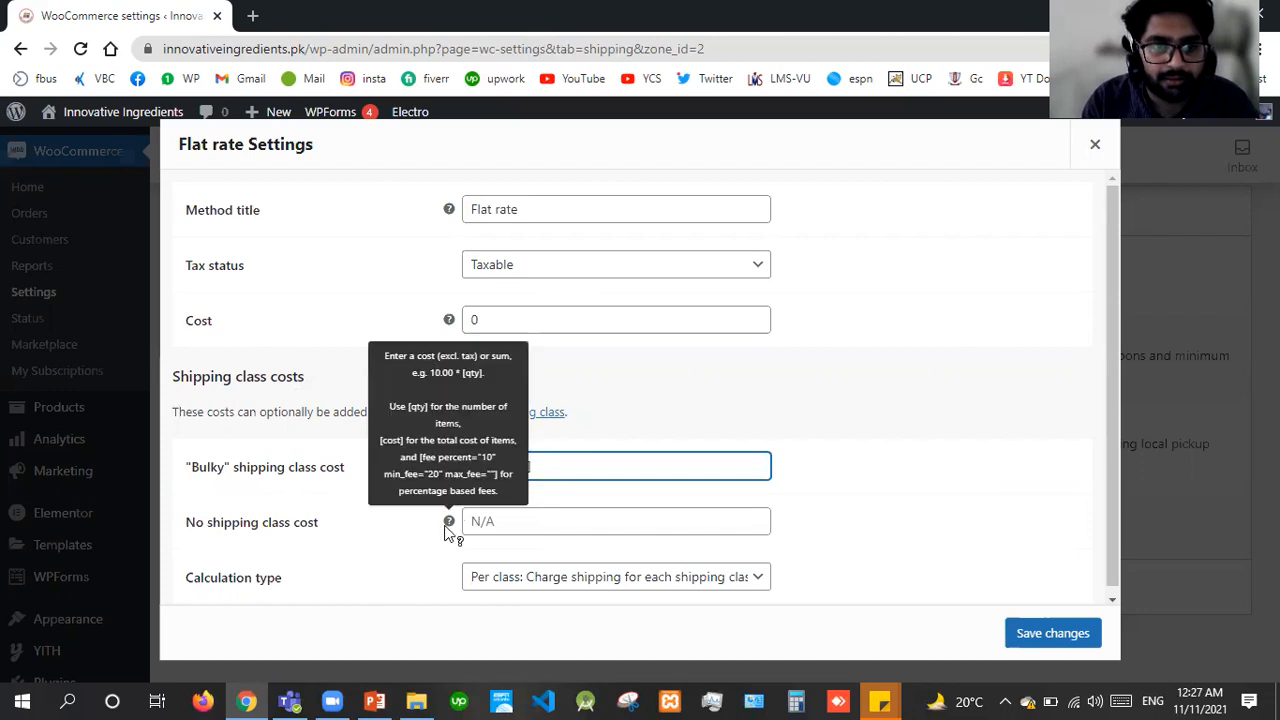
left_click_drag(571, 466, 466, 467)
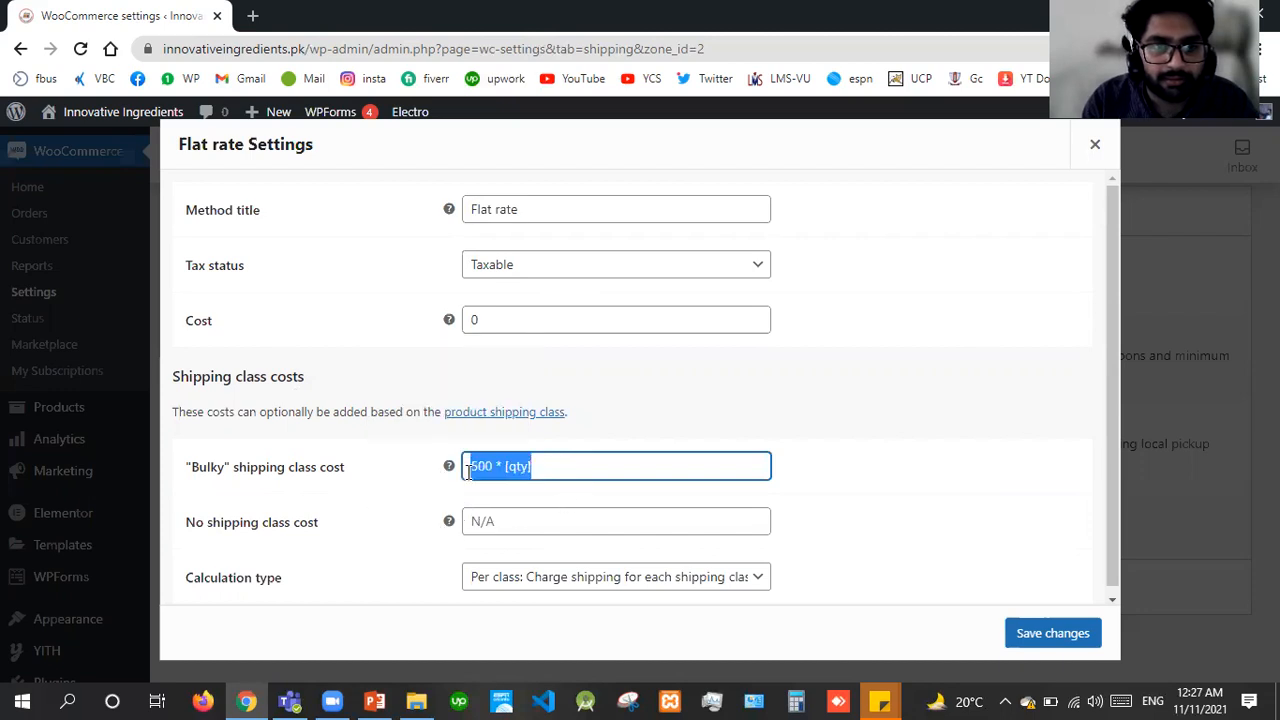
left_click(500, 532)
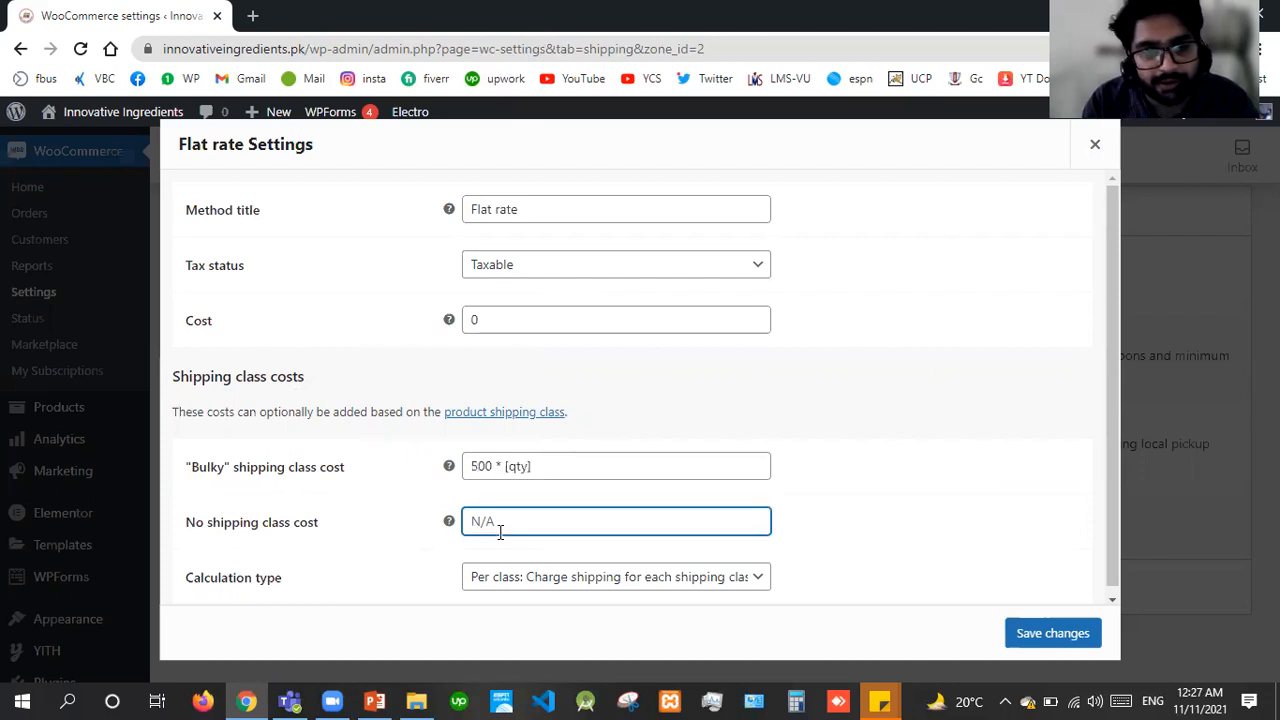
type("100 * [qty]")
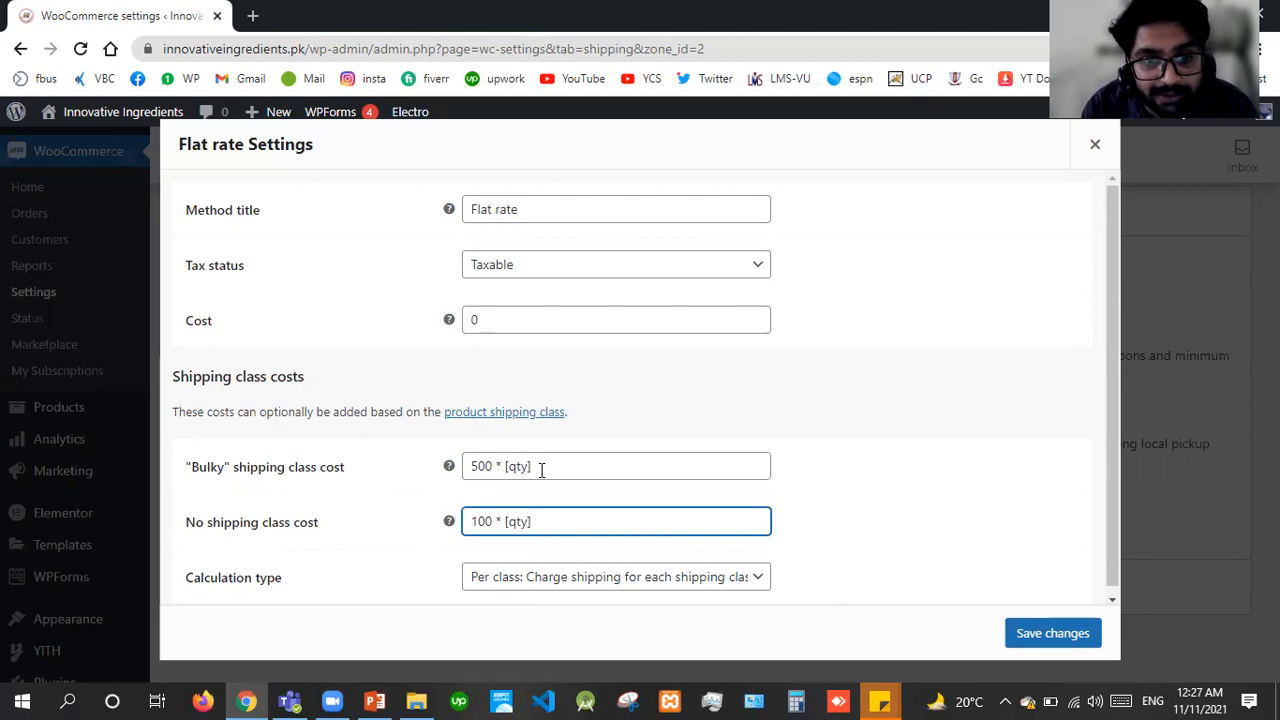
left_click_drag(543, 467, 451, 467)
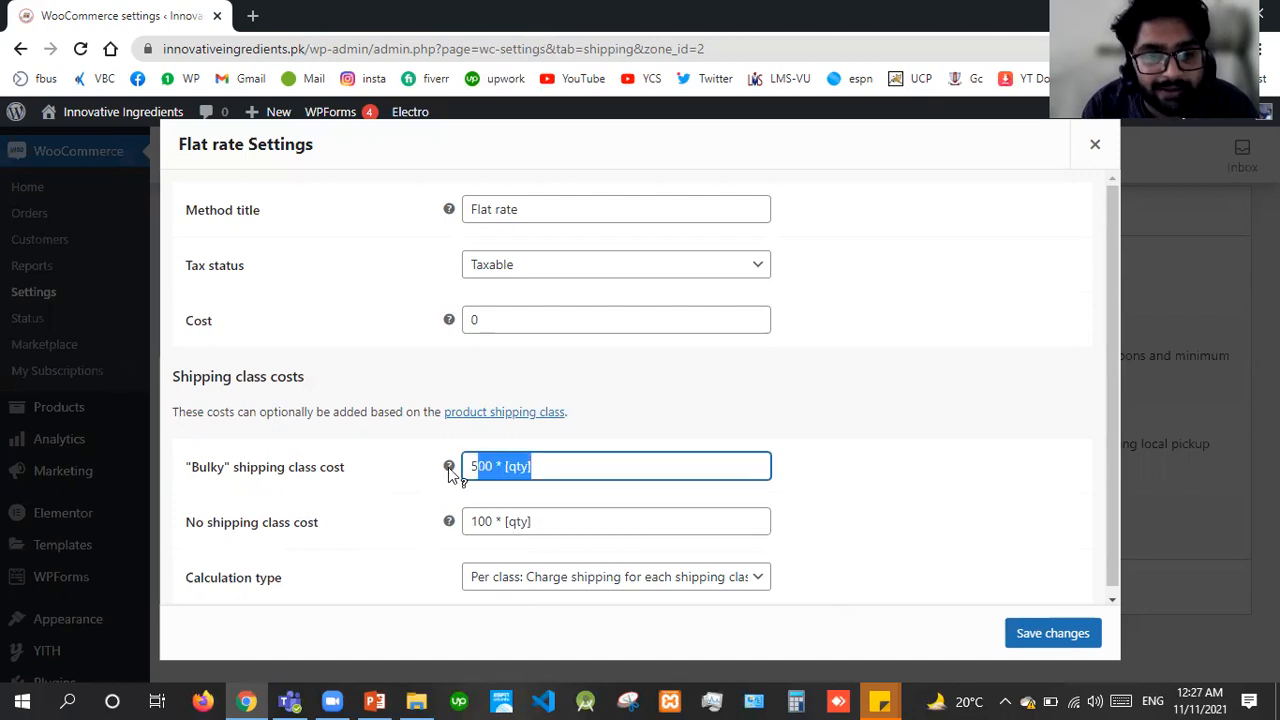
left_click(601, 520)
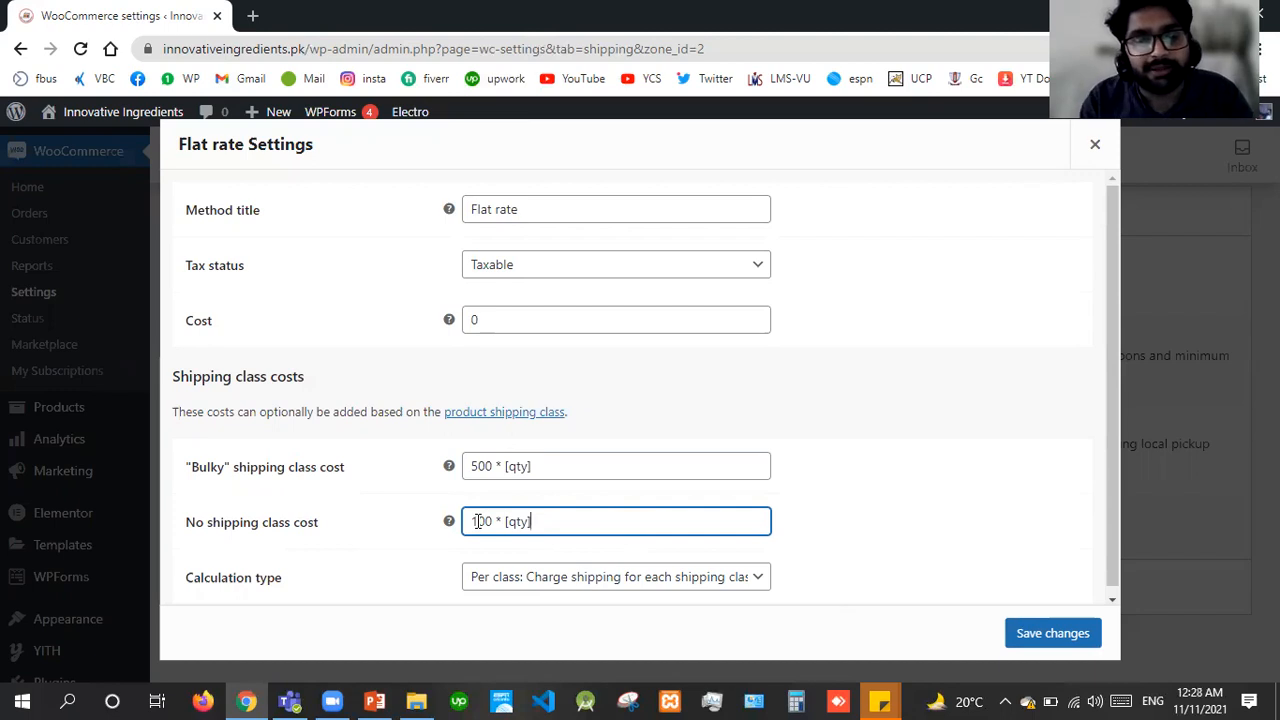
left_click(1030, 633)
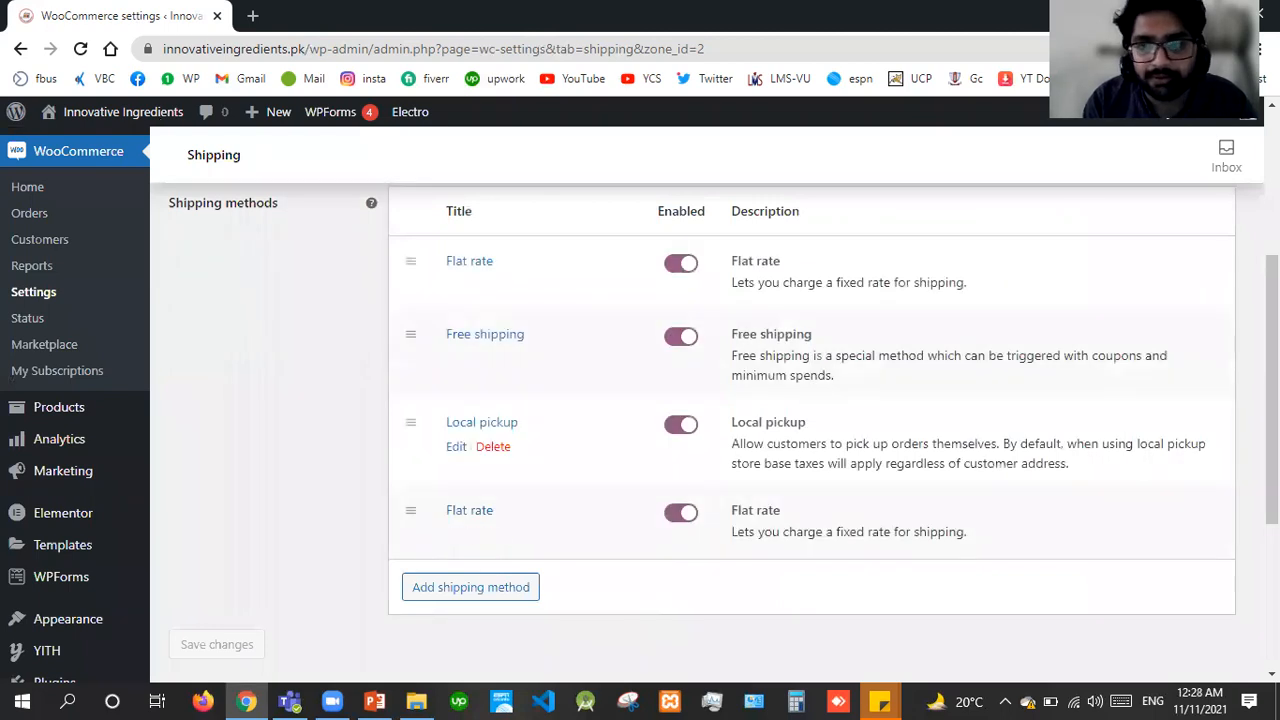
Enable the Check payments and PayPal Standard methods in the store's payment settings.
scroll(414, 300, "up", 3)
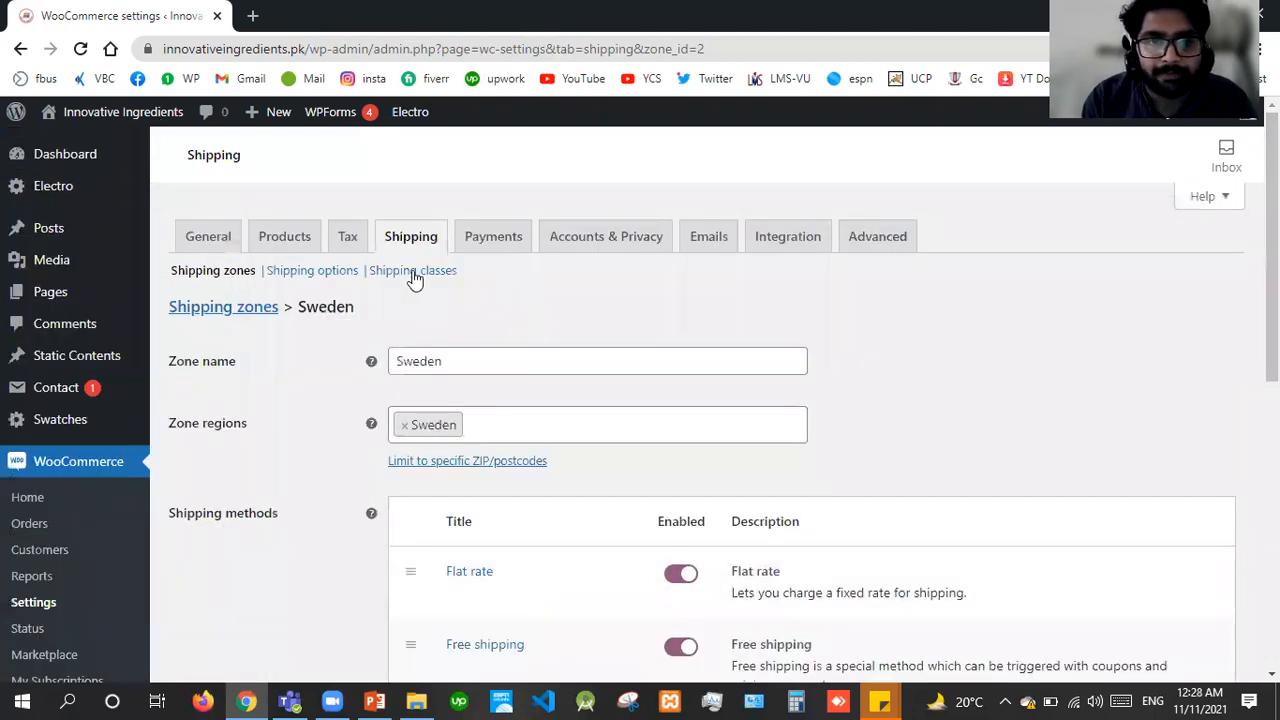
left_click(510, 245)
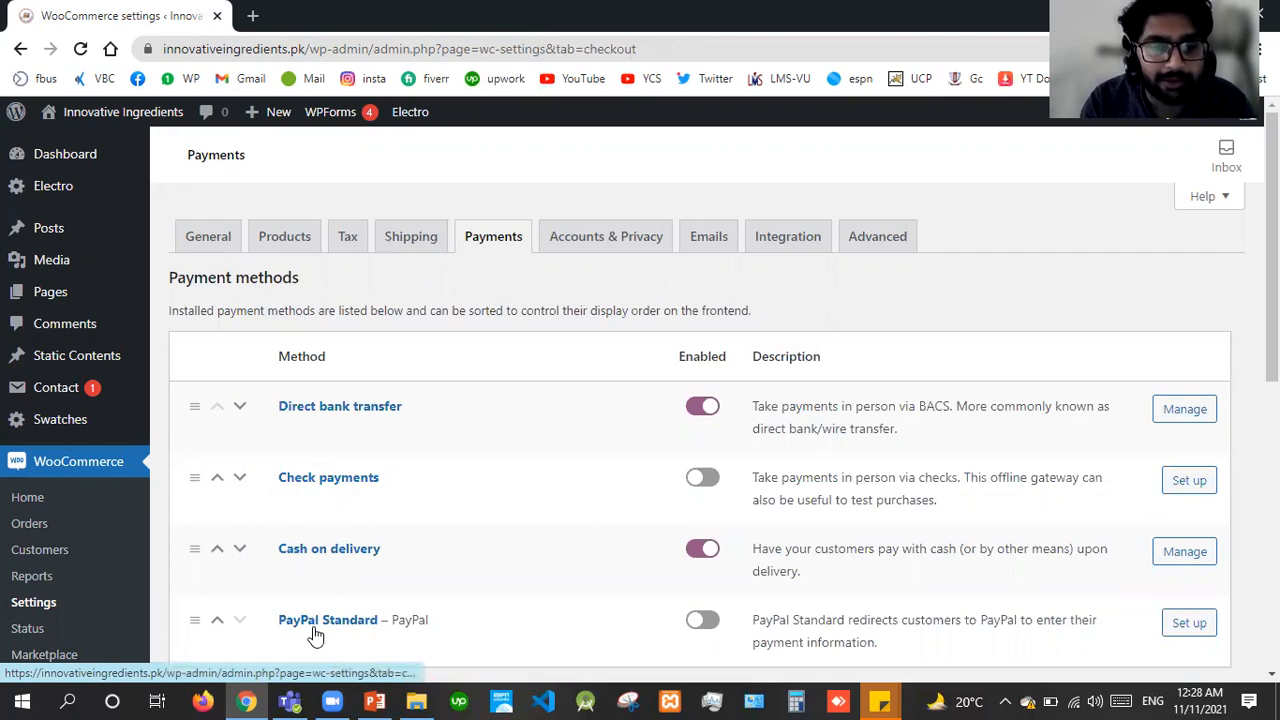
scroll(1272, 300, "down", 2)
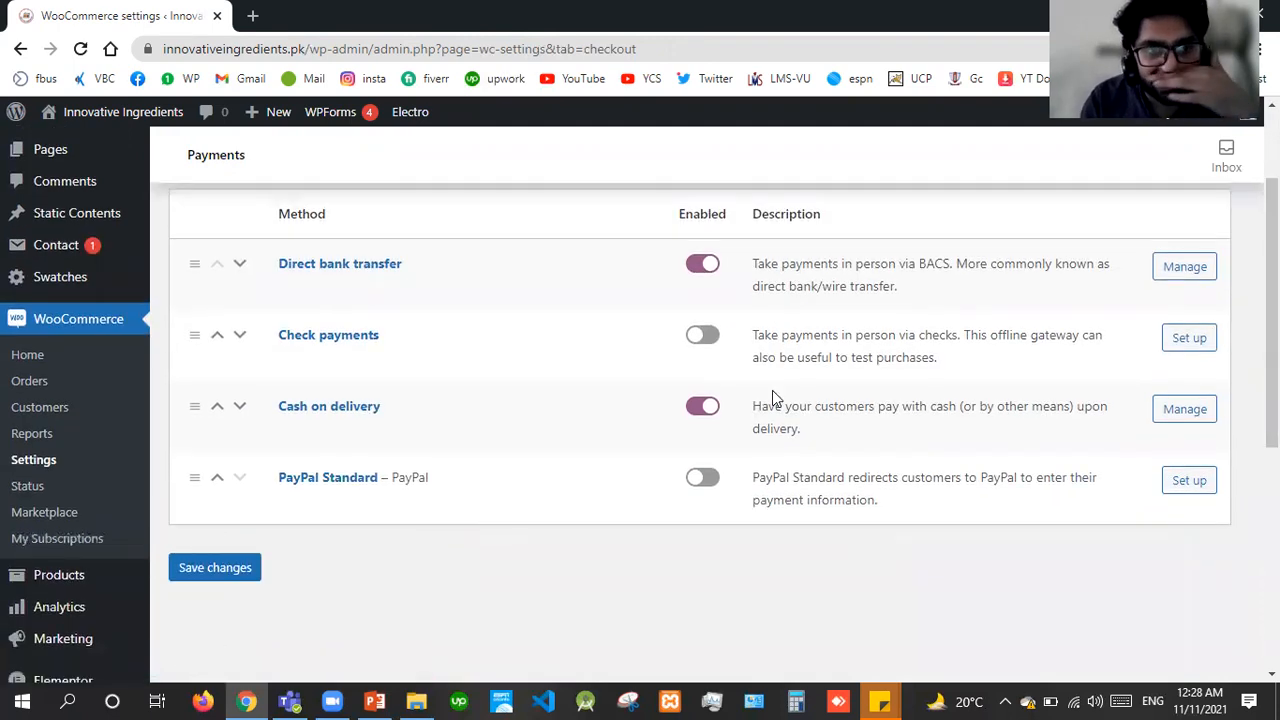
left_click(704, 336)
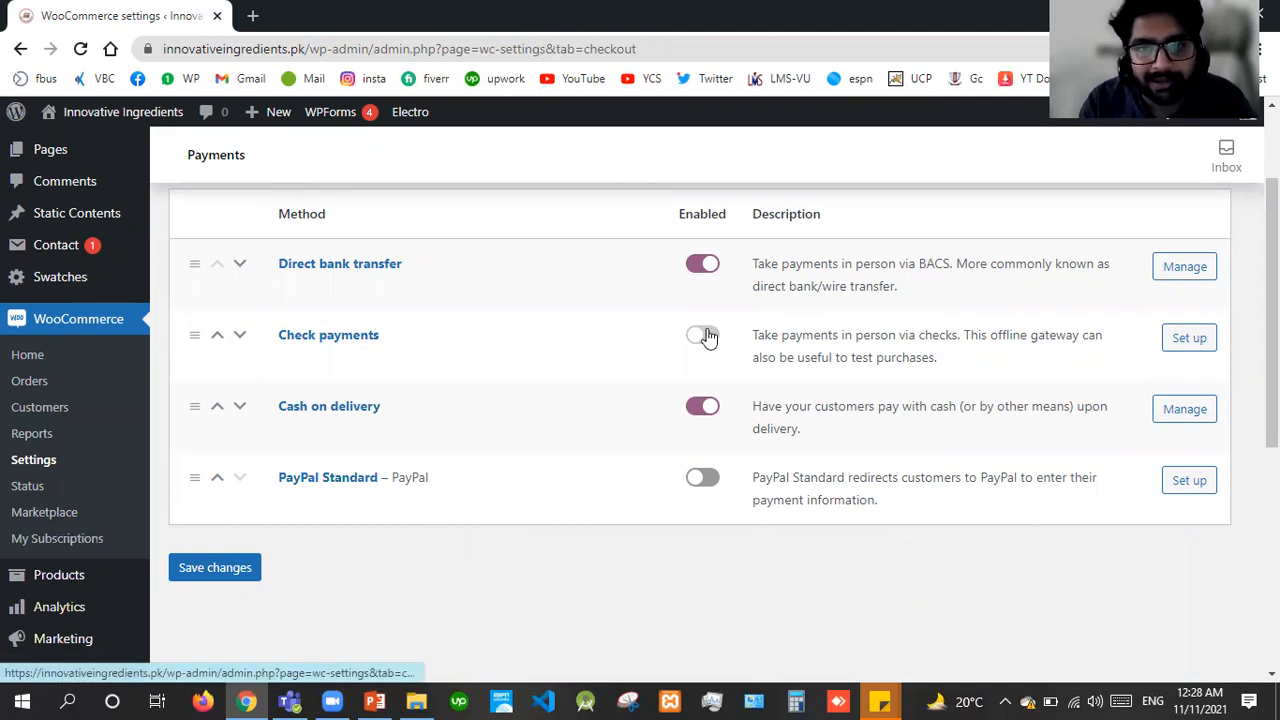
left_click(705, 482)
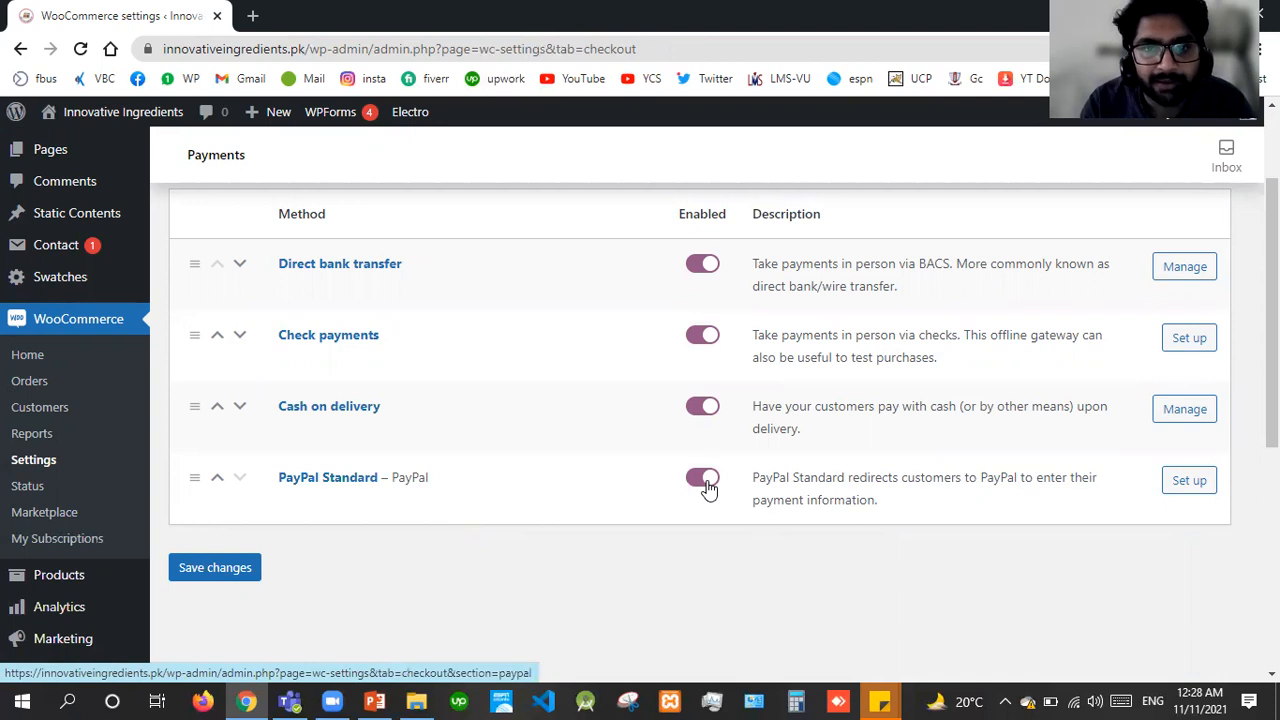
Open the PayPal Standard setup page in a new browser tab and read its gateway notice.
right_click(1187, 485)
left_click(1158, 502)
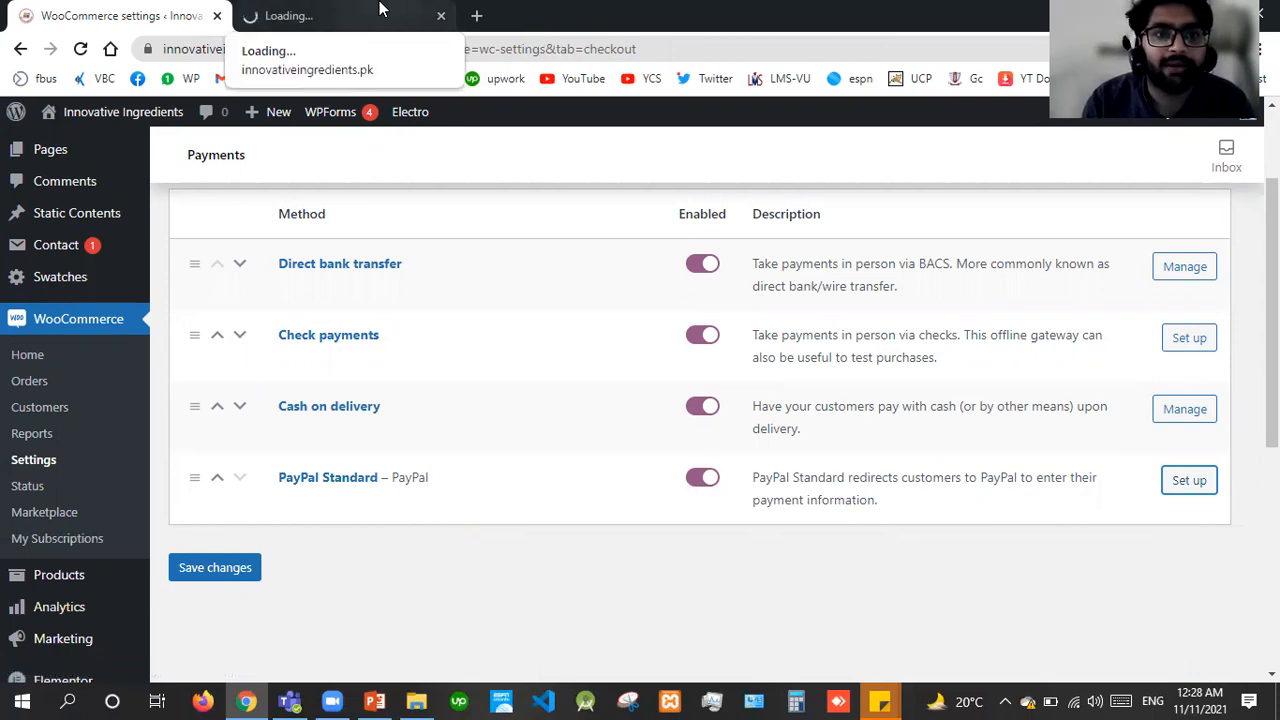
left_click(380, 8)
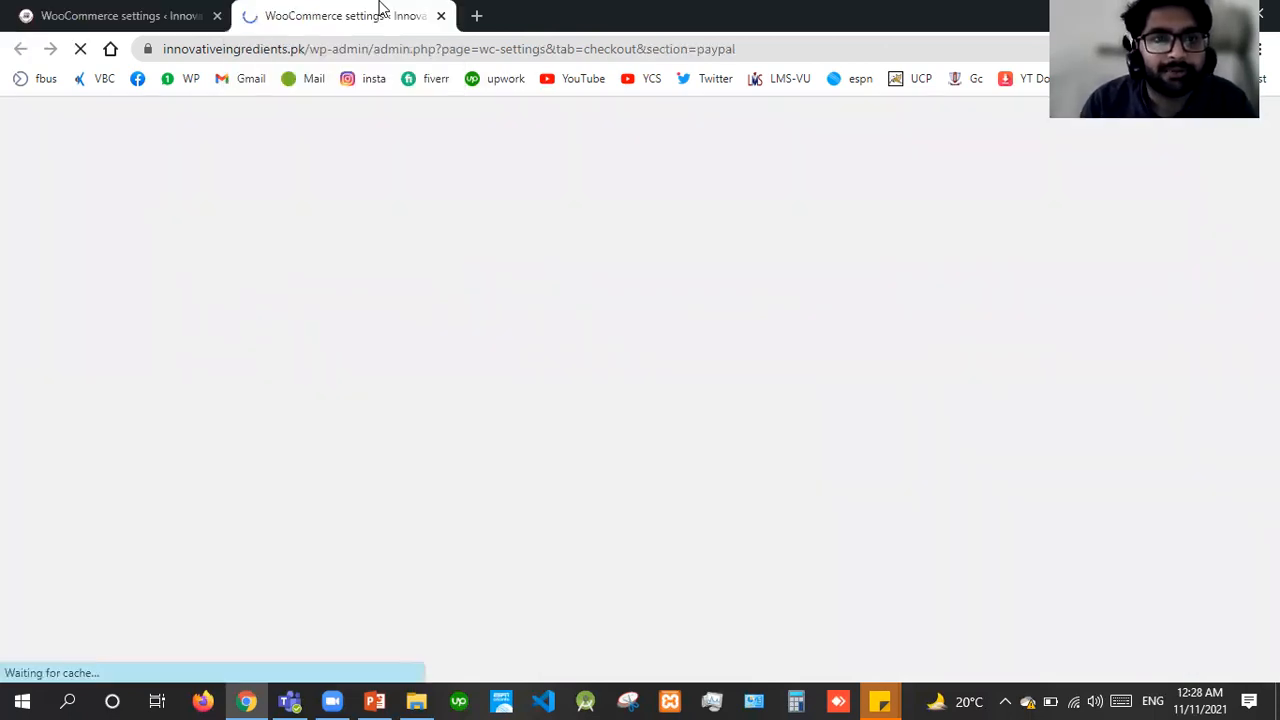
left_click(128, 12)
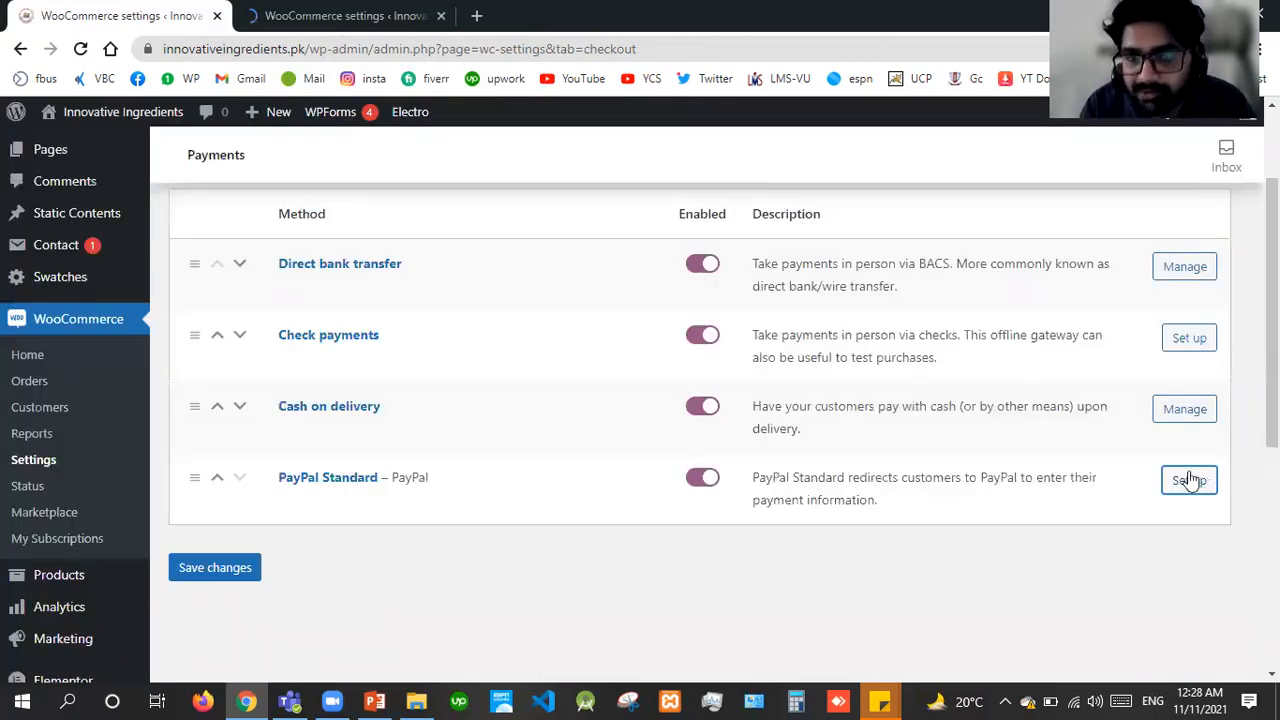
left_click(398, 8)
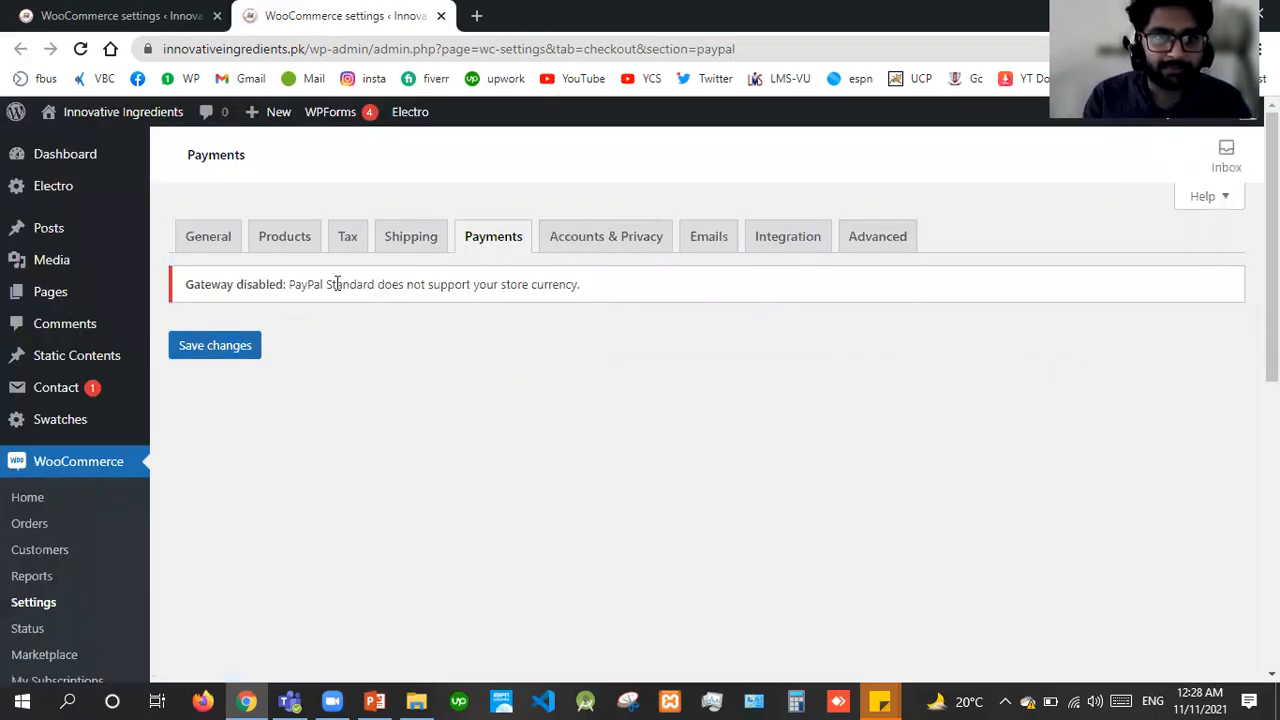
left_click_drag(303, 284, 557, 291)
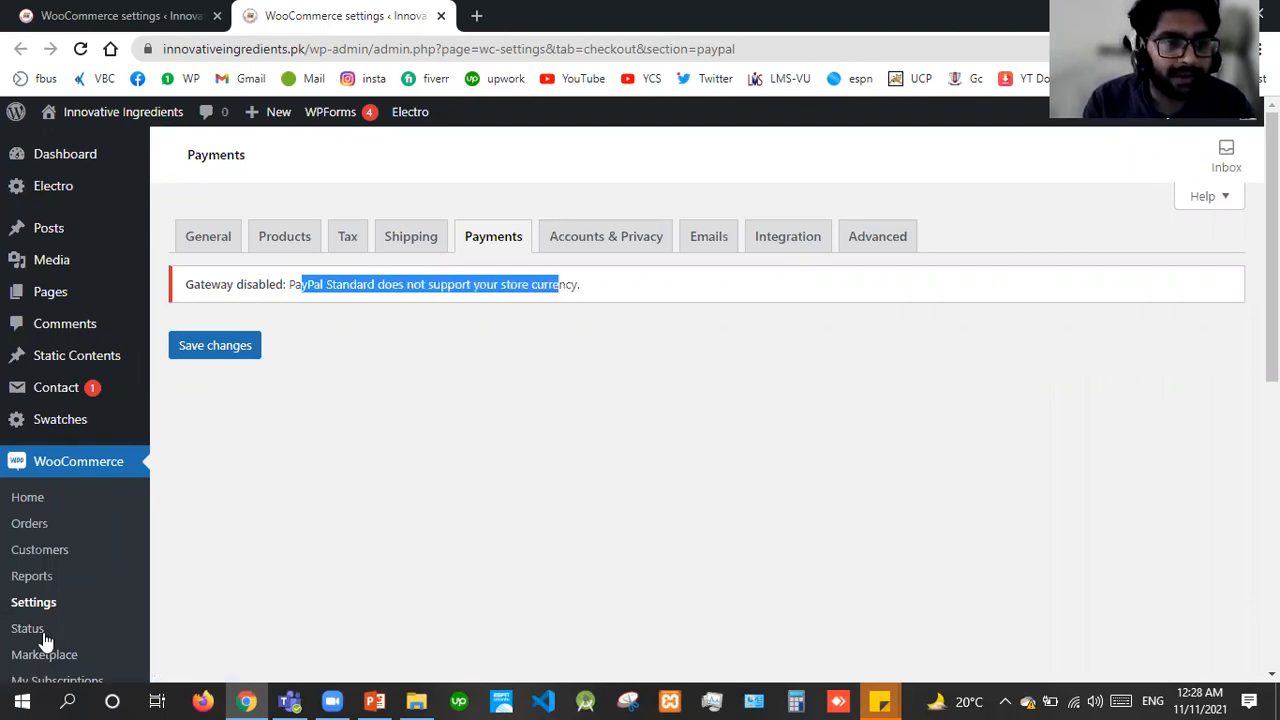
Open the General store settings in another browser tab.
right_click(33, 605)
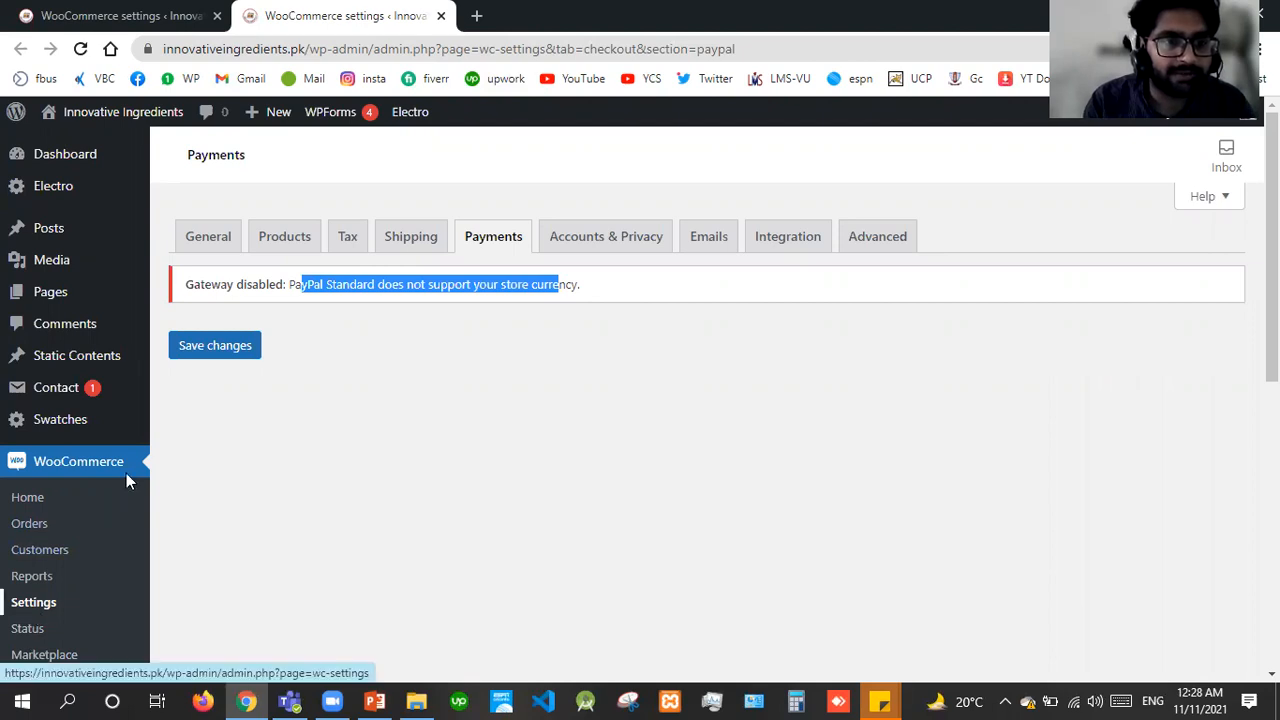
right_click(208, 242)
left_click(222, 252)
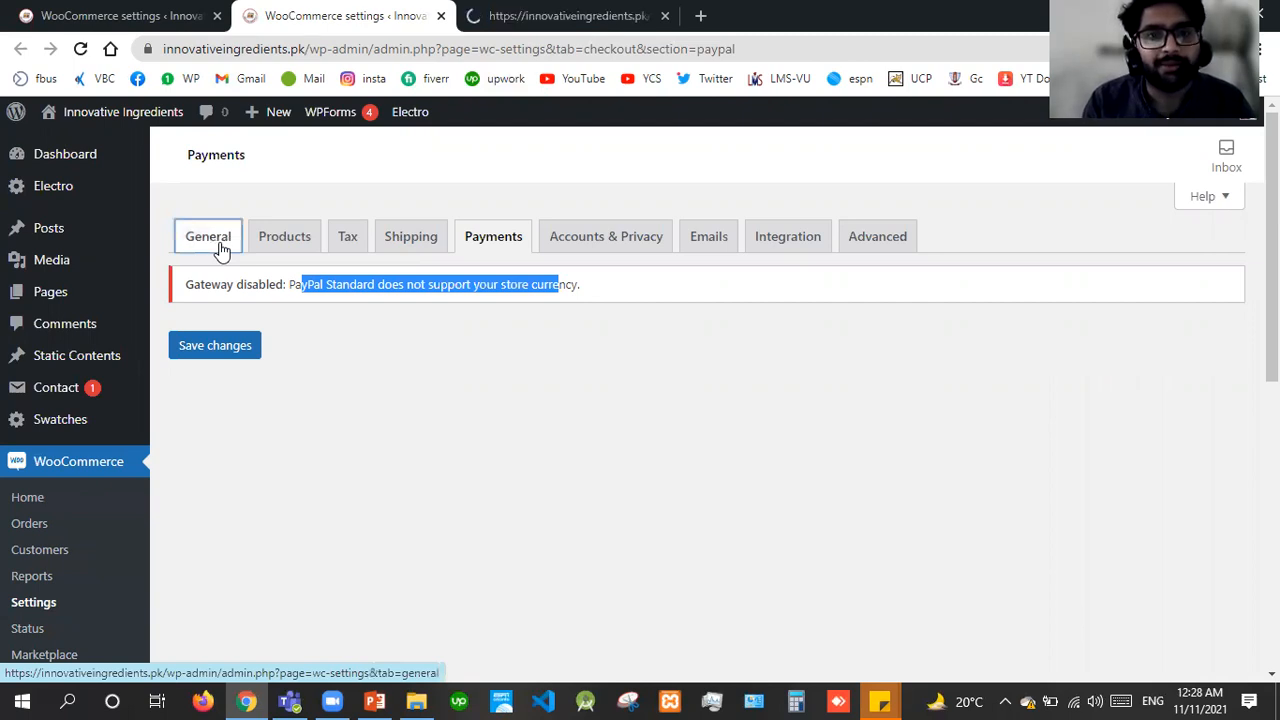
Set the store currency to United States (US) dollar ($) in the General settings.
left_click(484, 8)
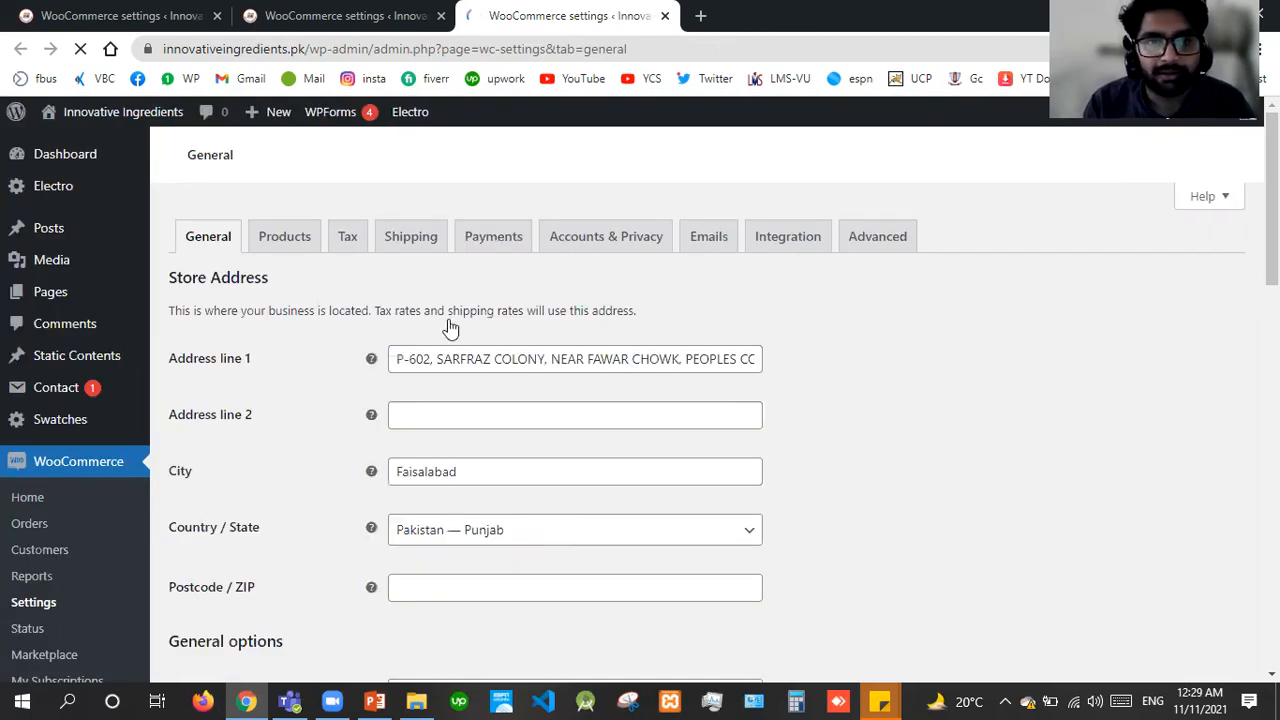
scroll(449, 329, "down", 5)
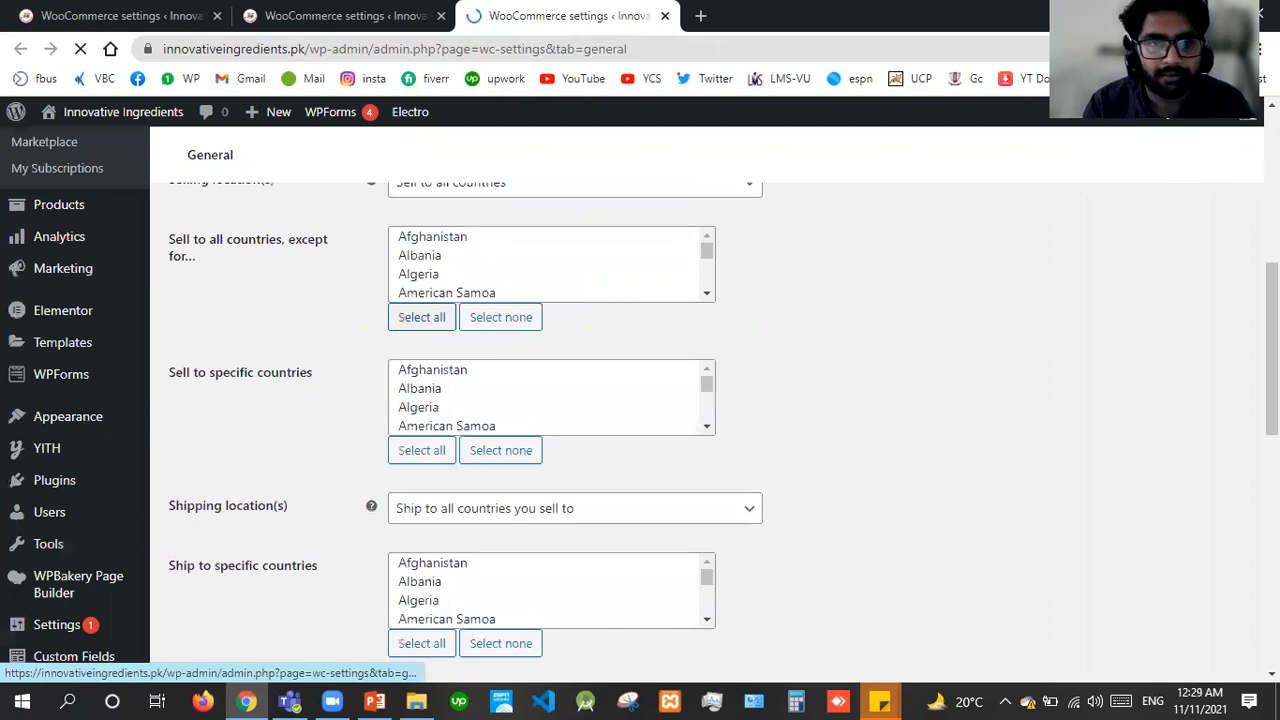
scroll(628, 589, "down", 5)
scroll(628, 589, "down", 1)
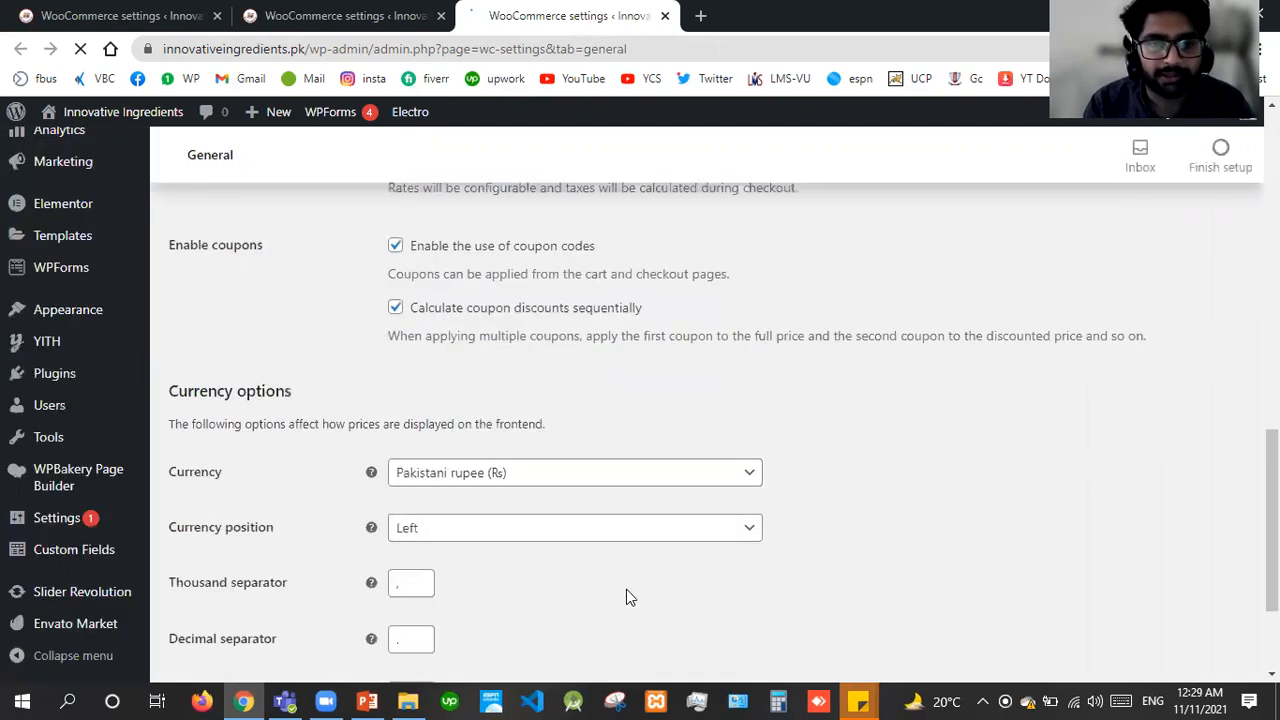
left_click(493, 480)
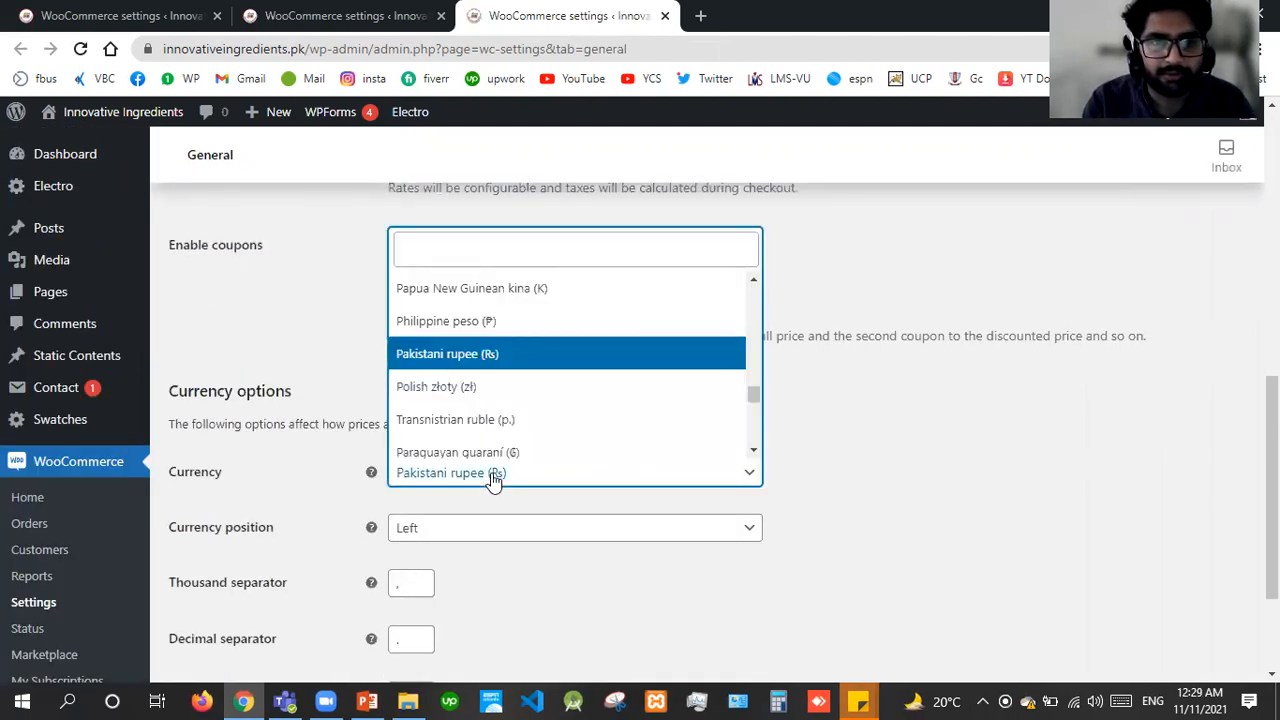
type("dol")
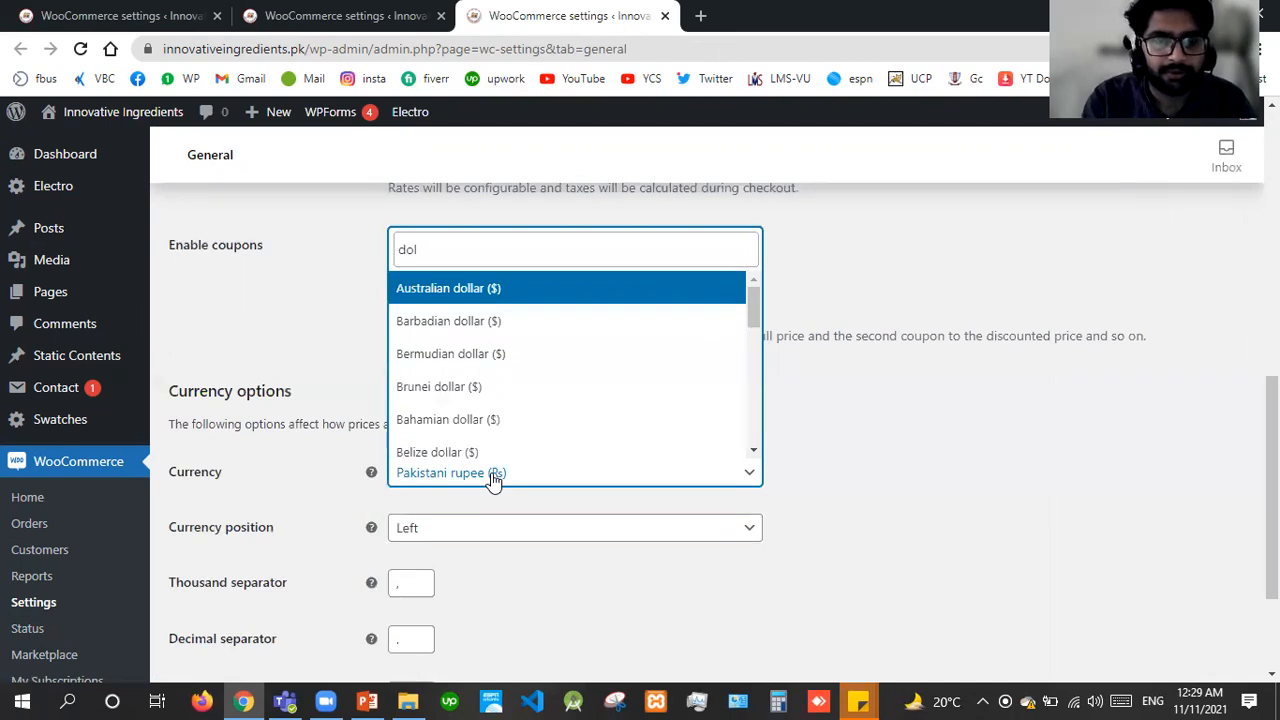
key("BackSpace")
key("BackSpace")
key("BackSpace")
type("usd")
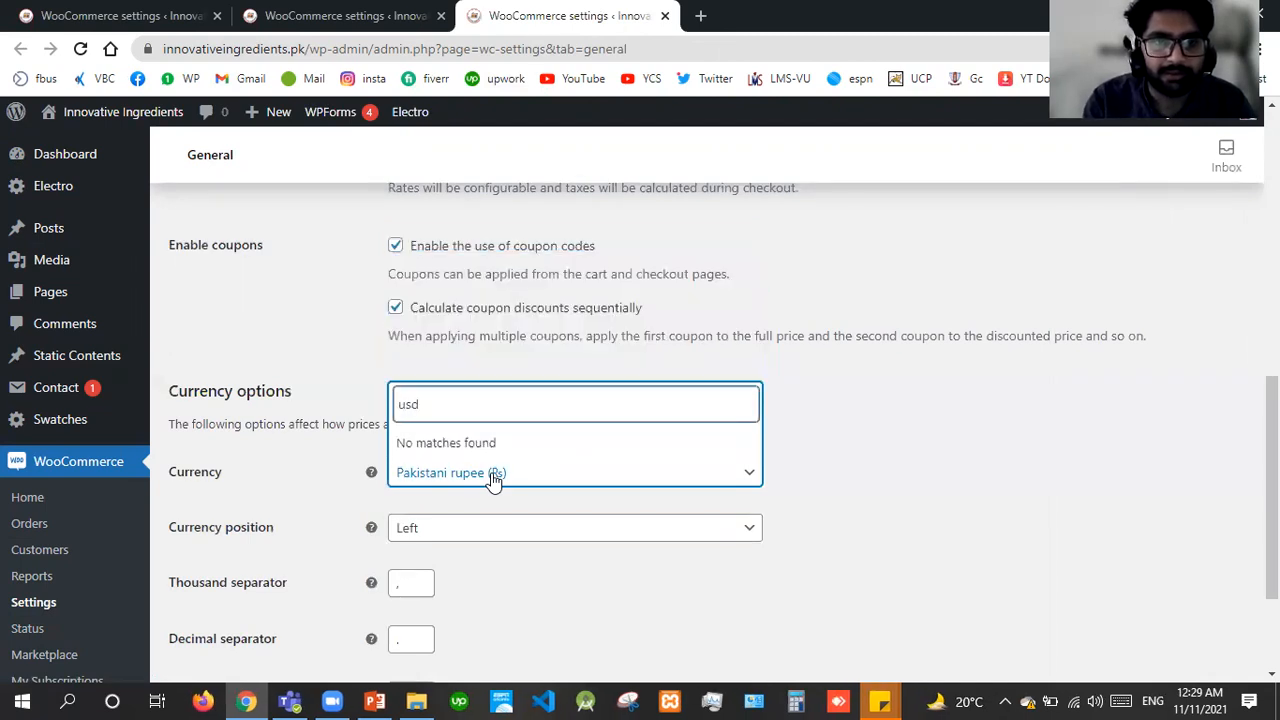
key("BackSpace")
key("BackSpace")
type("ni")
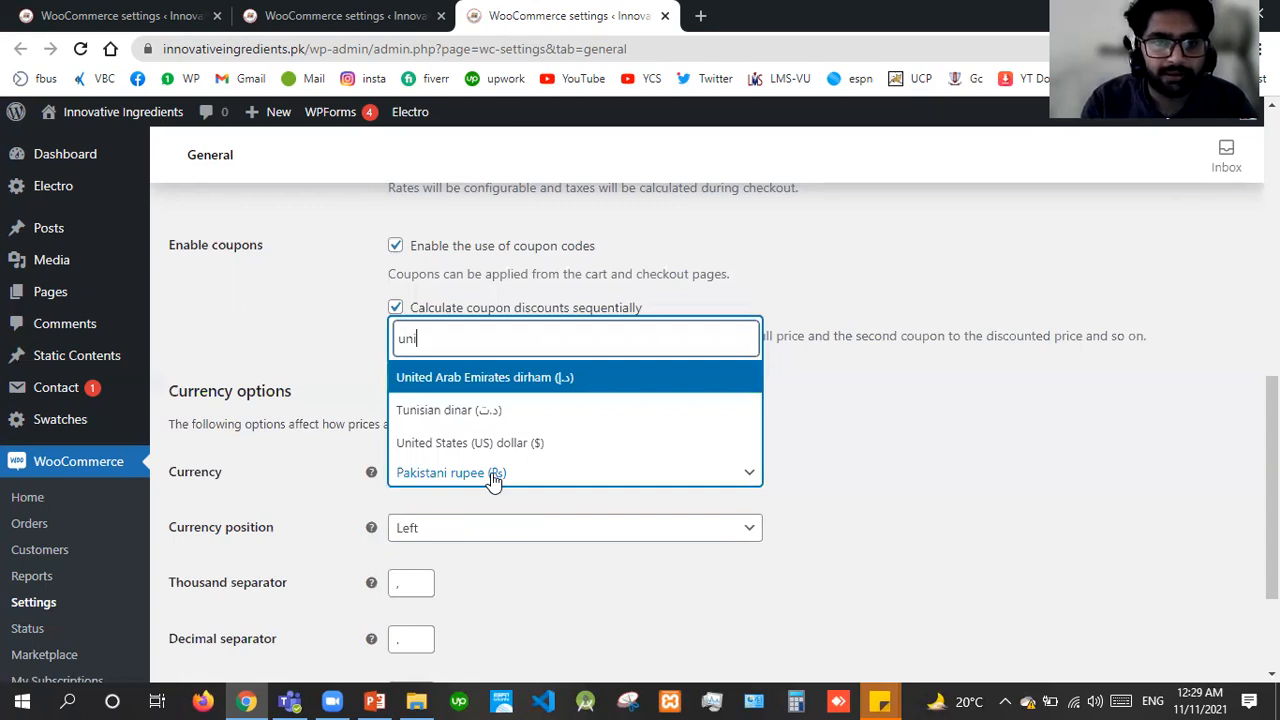
type("t")
left_click(490, 444)
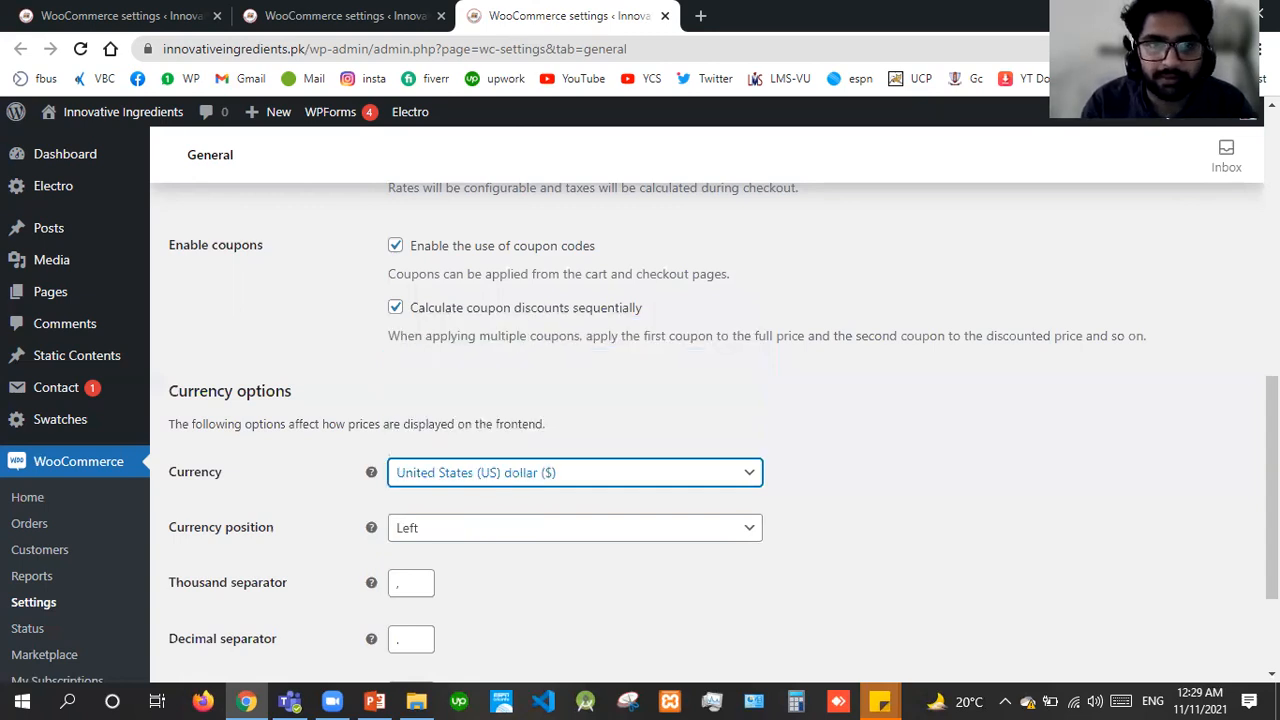
Change the store address country to Sweden and the city to omea.
scroll(700, 420, "up", 2)
scroll(711, 290, "up", 3)
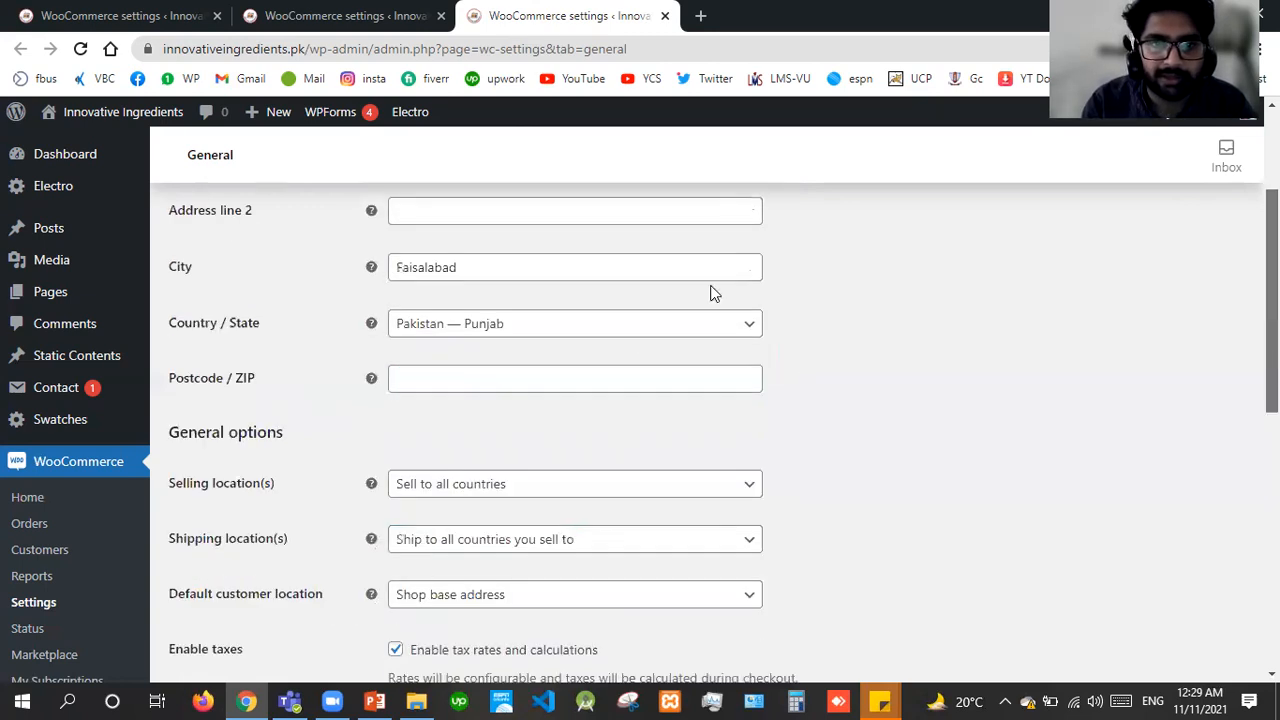
left_click(633, 330)
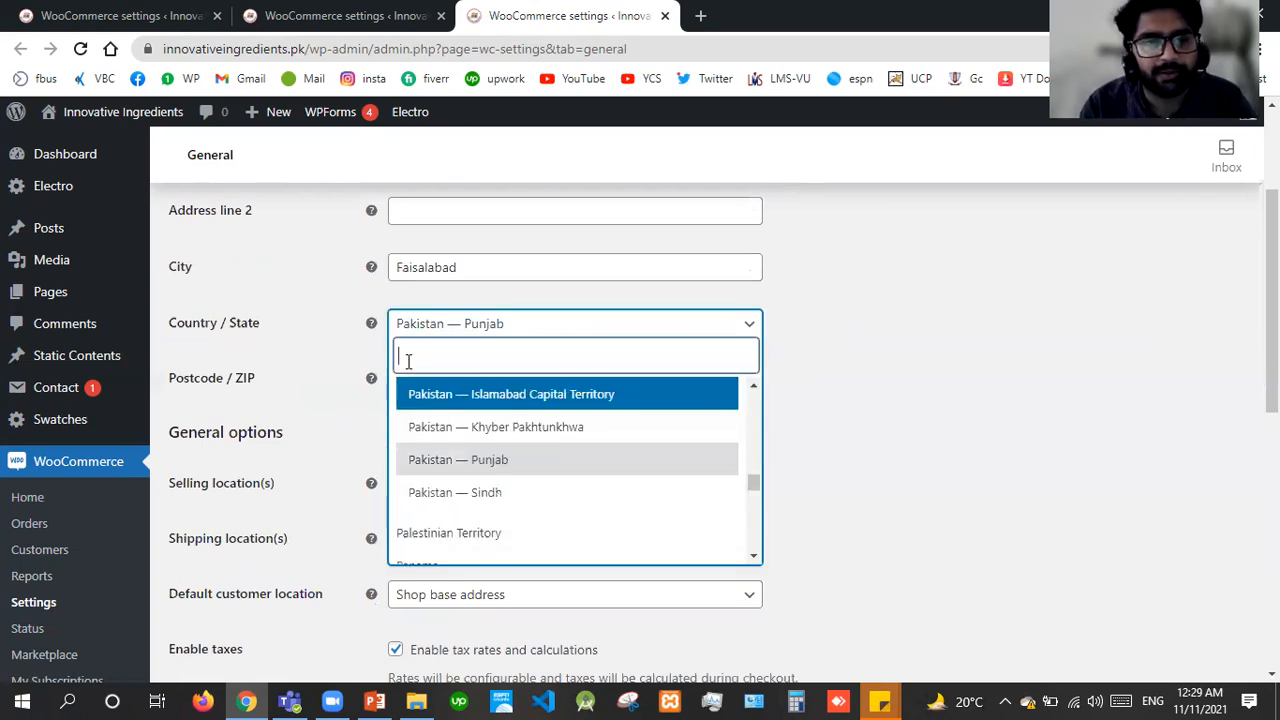
type("swe")
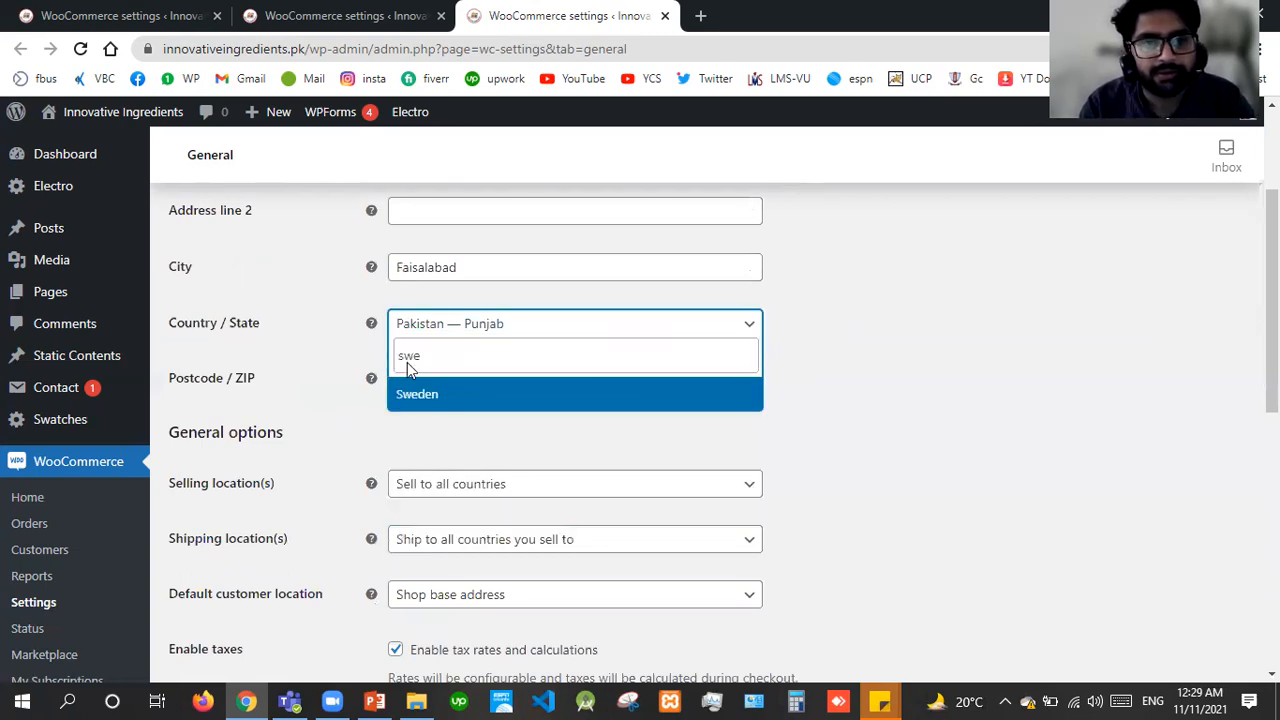
key("Return")
left_click(290, 266)
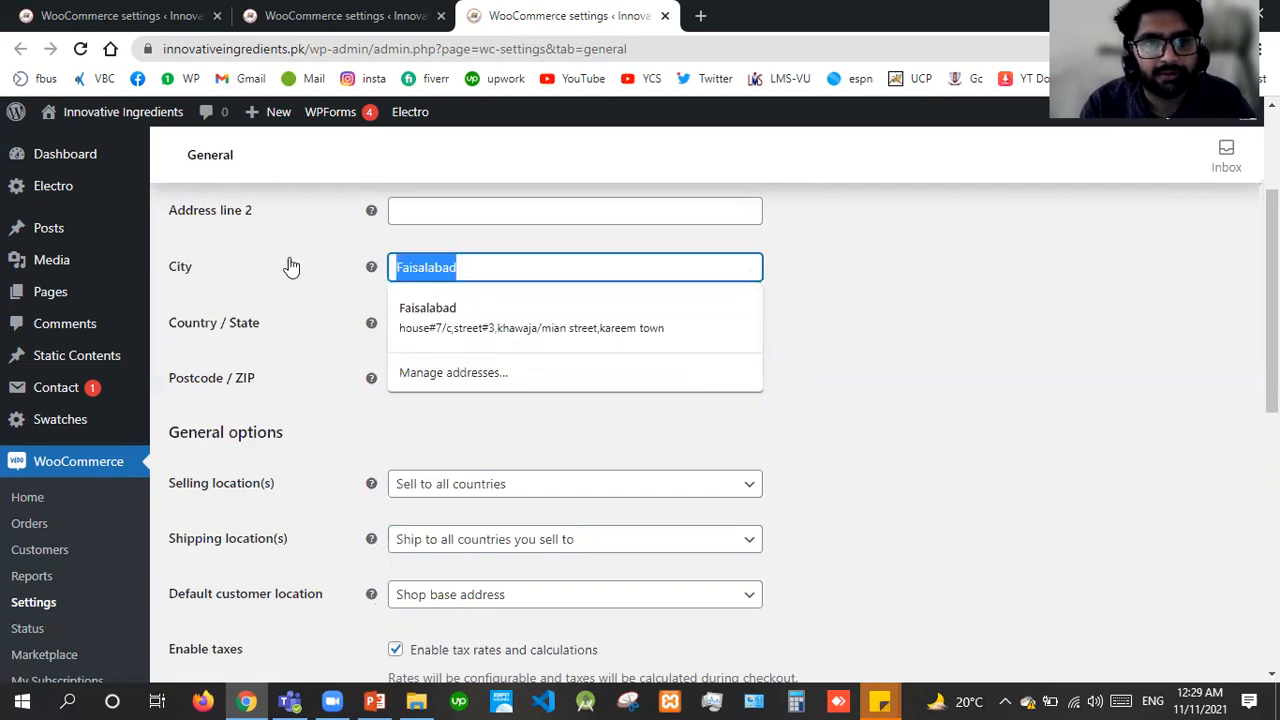
type("omea")
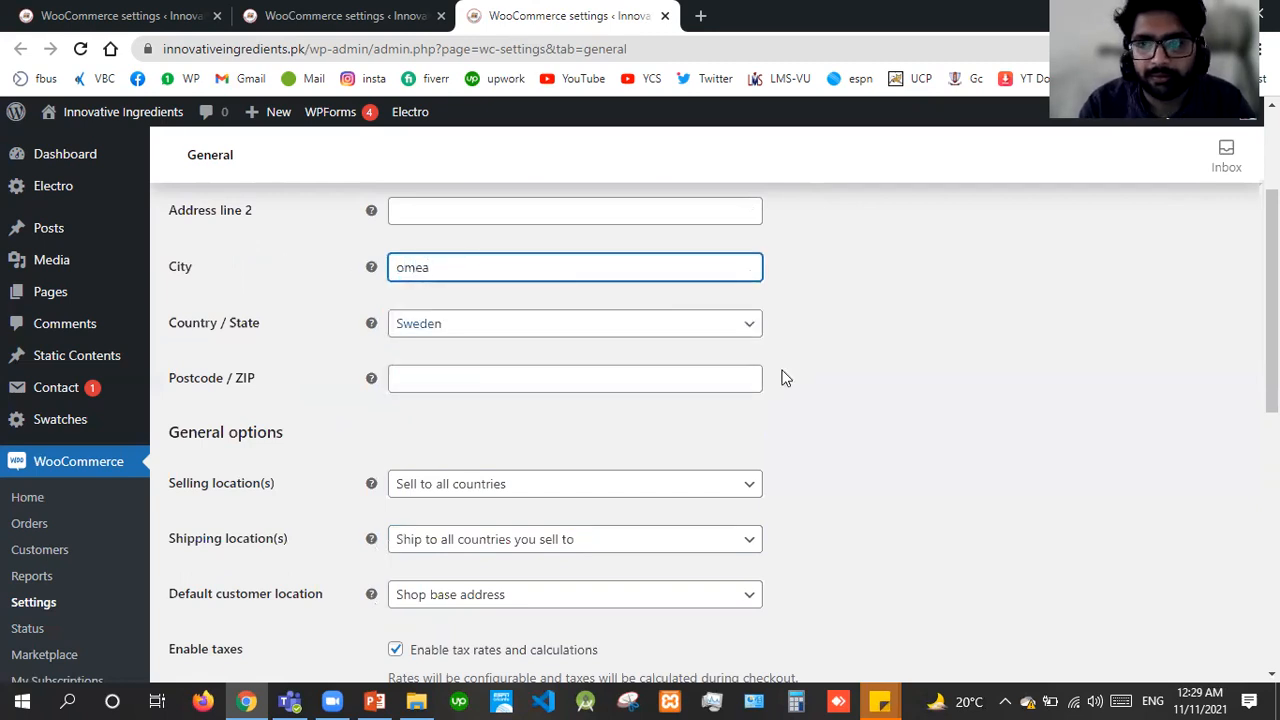
Set the store currency to Swedish krona (kr), save the General settings and close their browser tab.
scroll(640, 400, "up", 1)
scroll(640, 400, "down", 5)
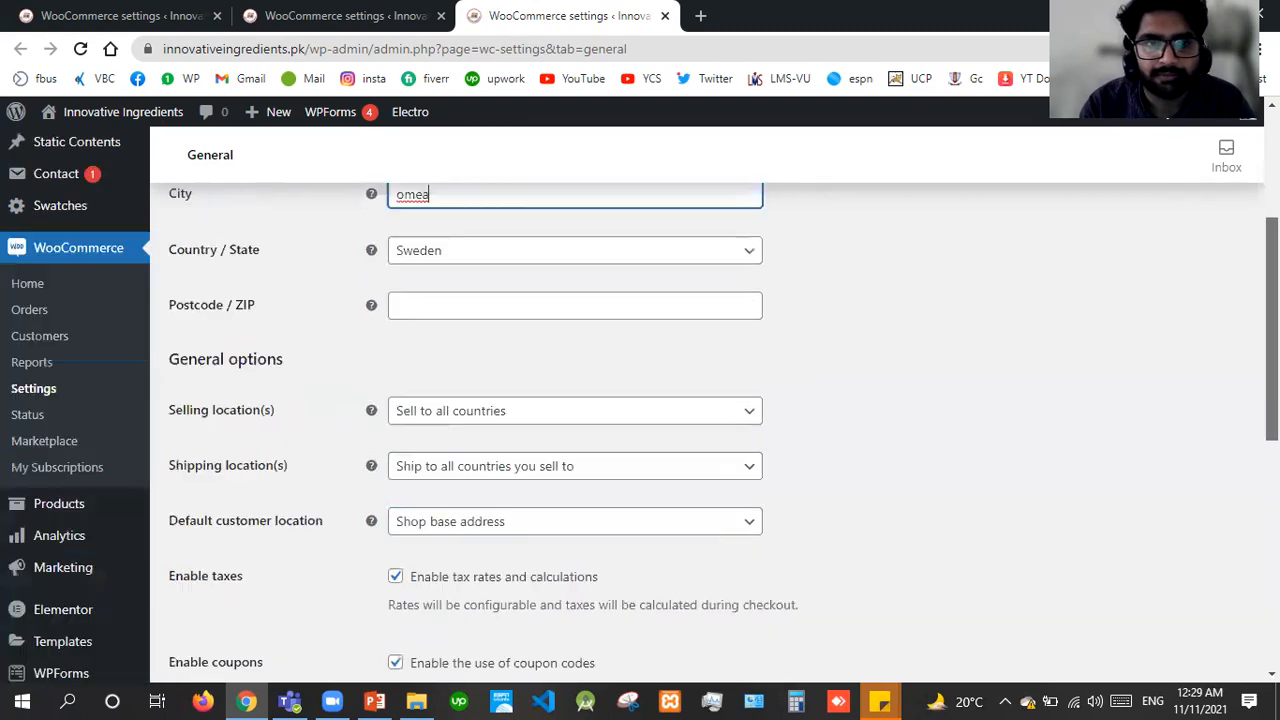
scroll(640, 400, "down", 4)
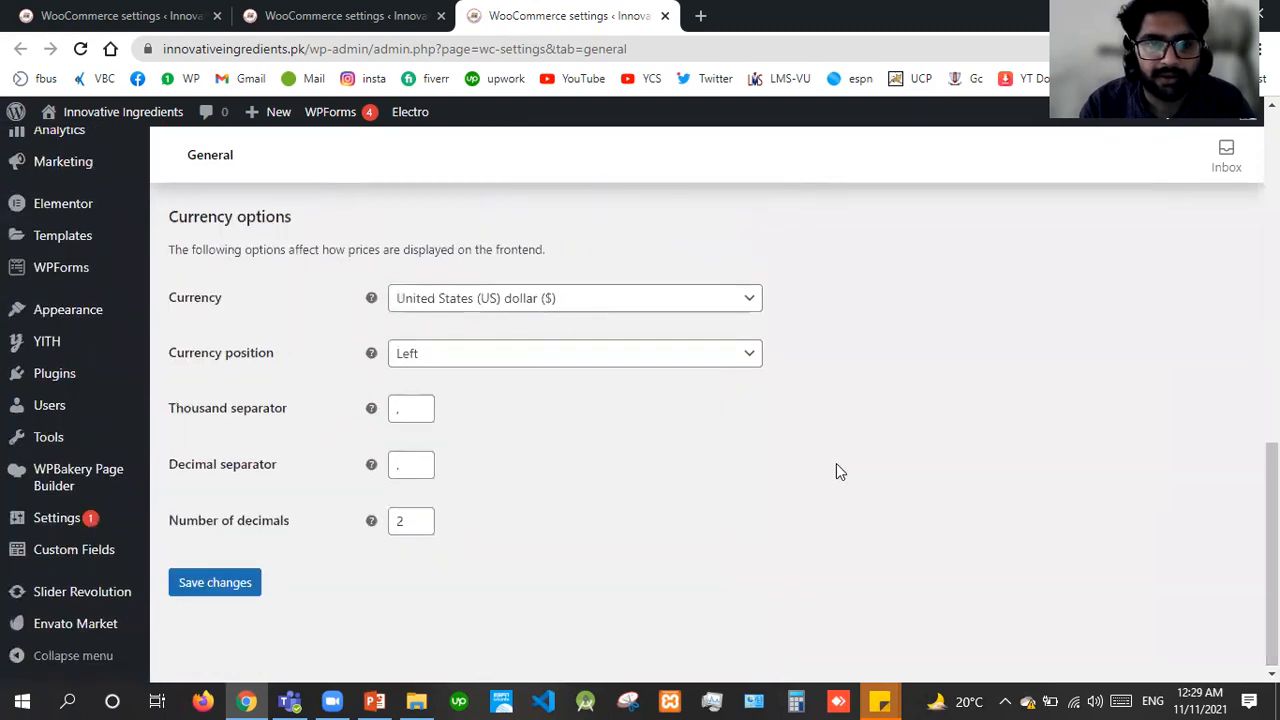
left_click(510, 299)
type("kro")
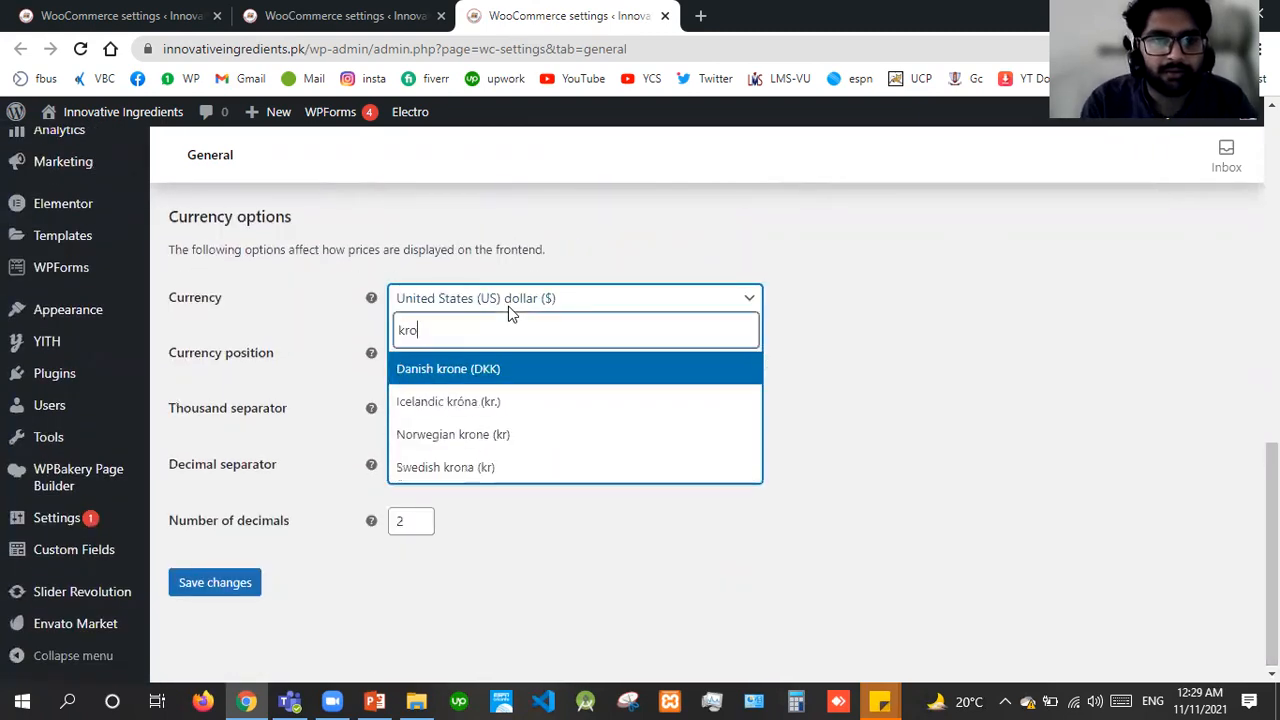
key("Down")
key("Down")
key("Down")
key("Return")
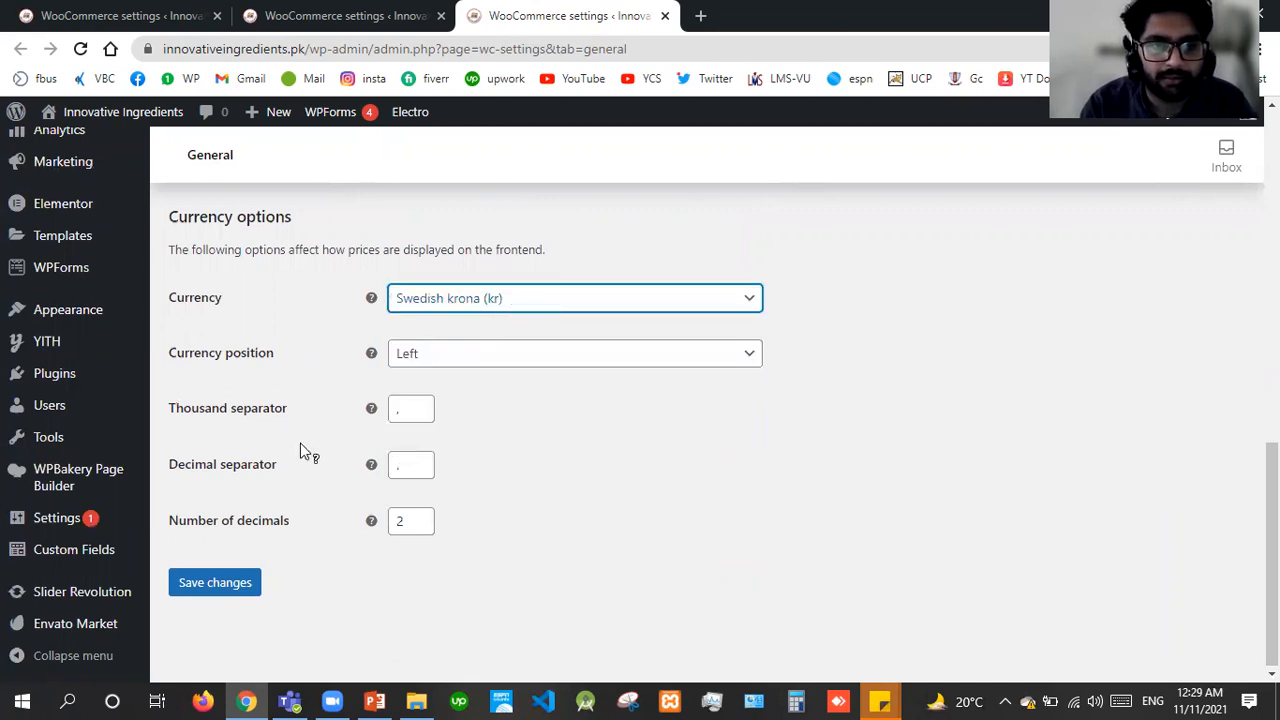
left_click(215, 584)
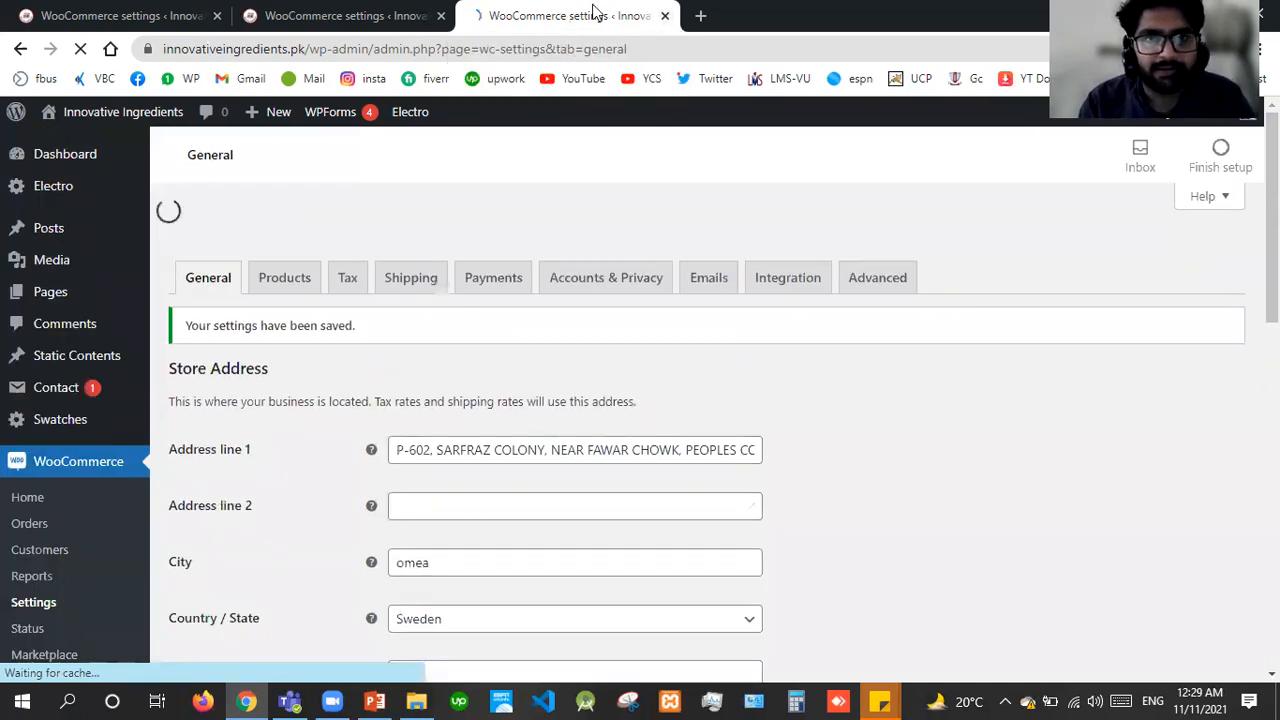
key("ctrl+w")
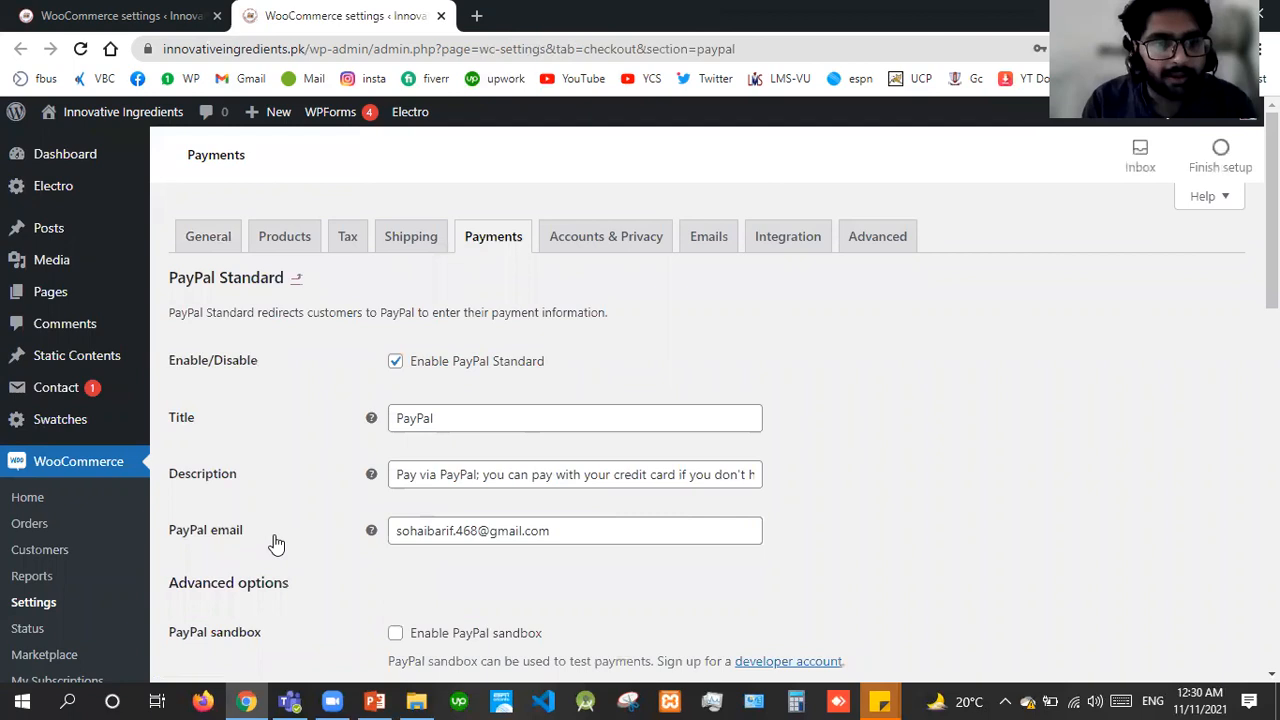
Review the PayPal email field and enable the PayPal sandbox in the PayPal Standard settings.
left_click(562, 528)
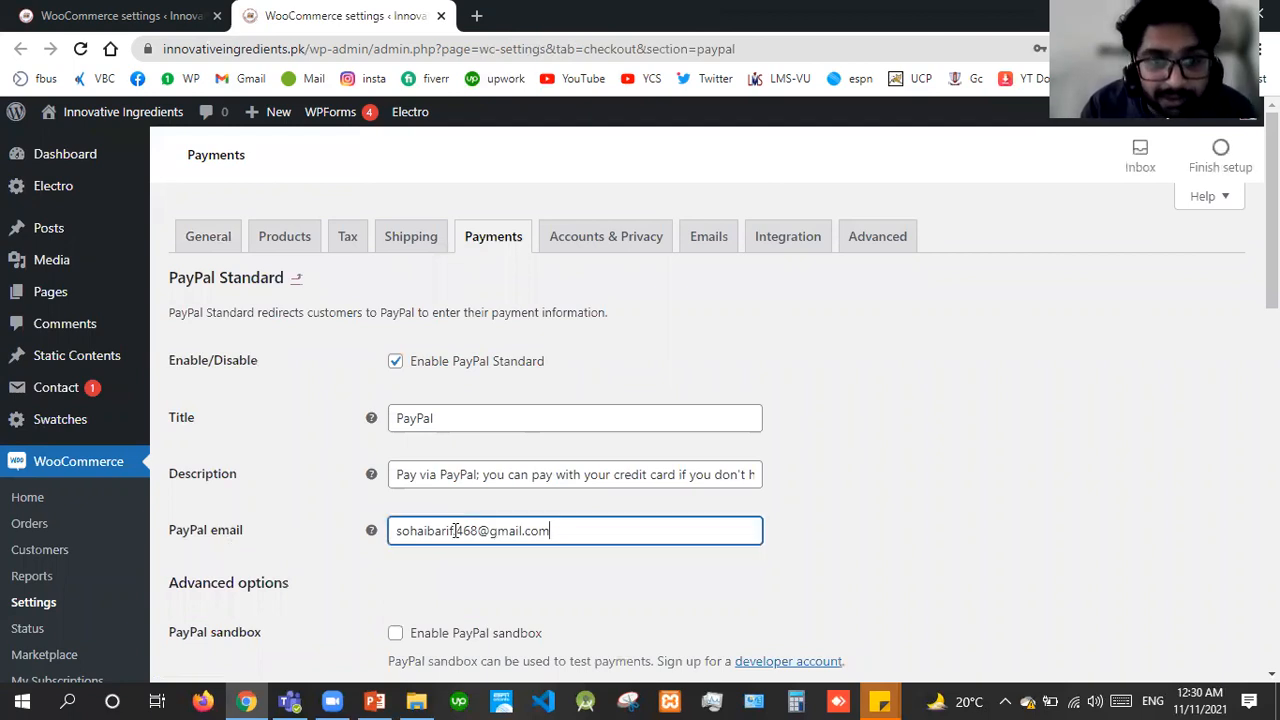
key("ctrl+a")
mouse_move(372, 534)
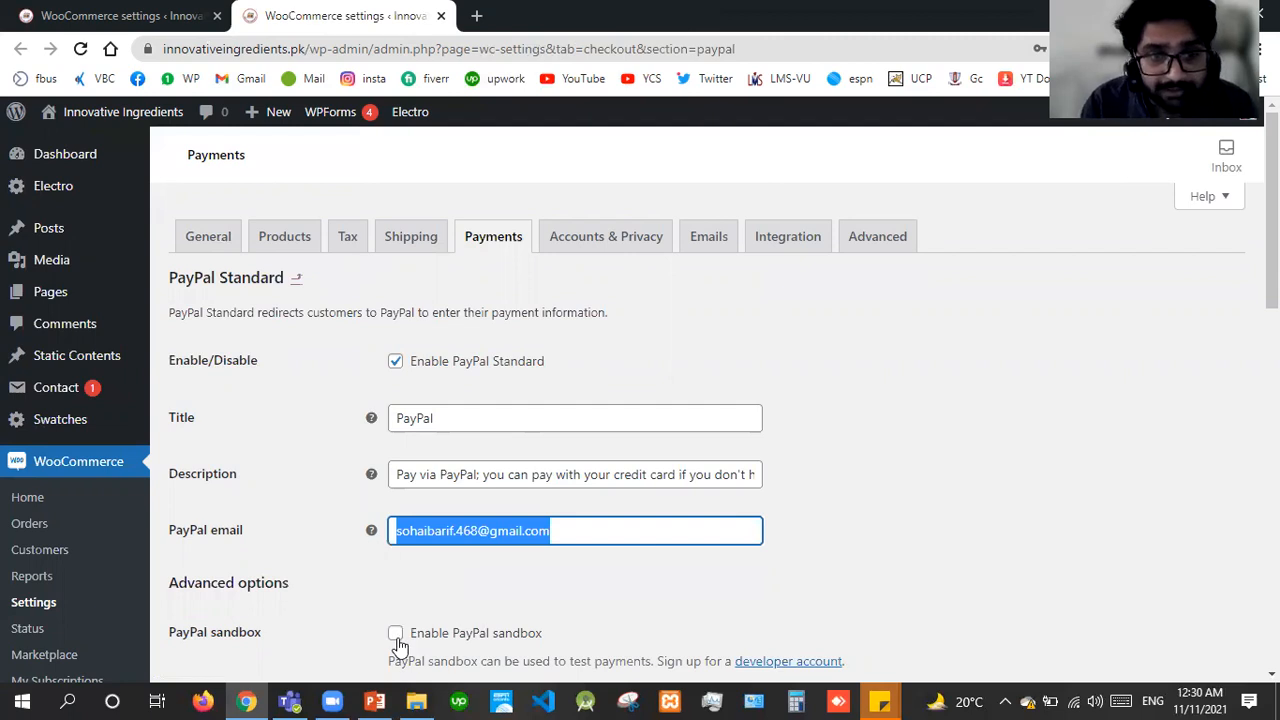
key("Tab")
key("space")
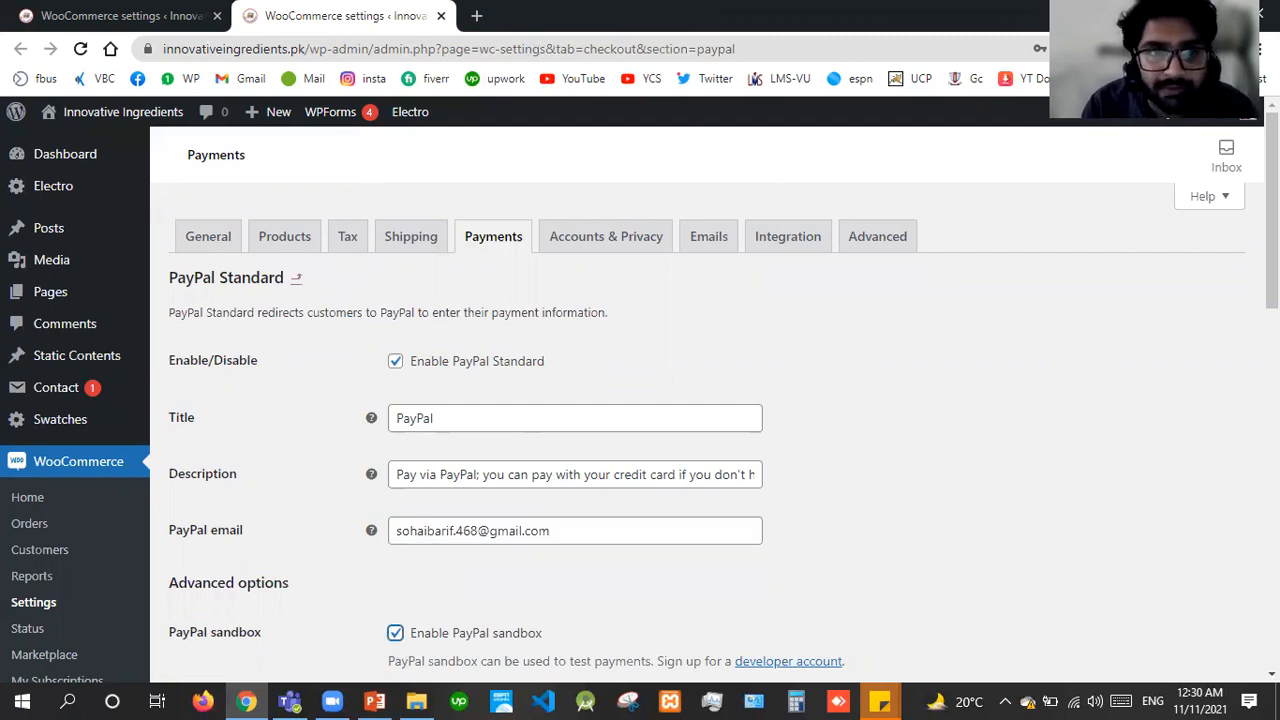
Examine the PayPal Standard advanced options, including receiver email, identity token and image URL, and the sandbox API credential fields with their help tips.
scroll(184, 395, "down", 5)
scroll(184, 395, "up", 2)
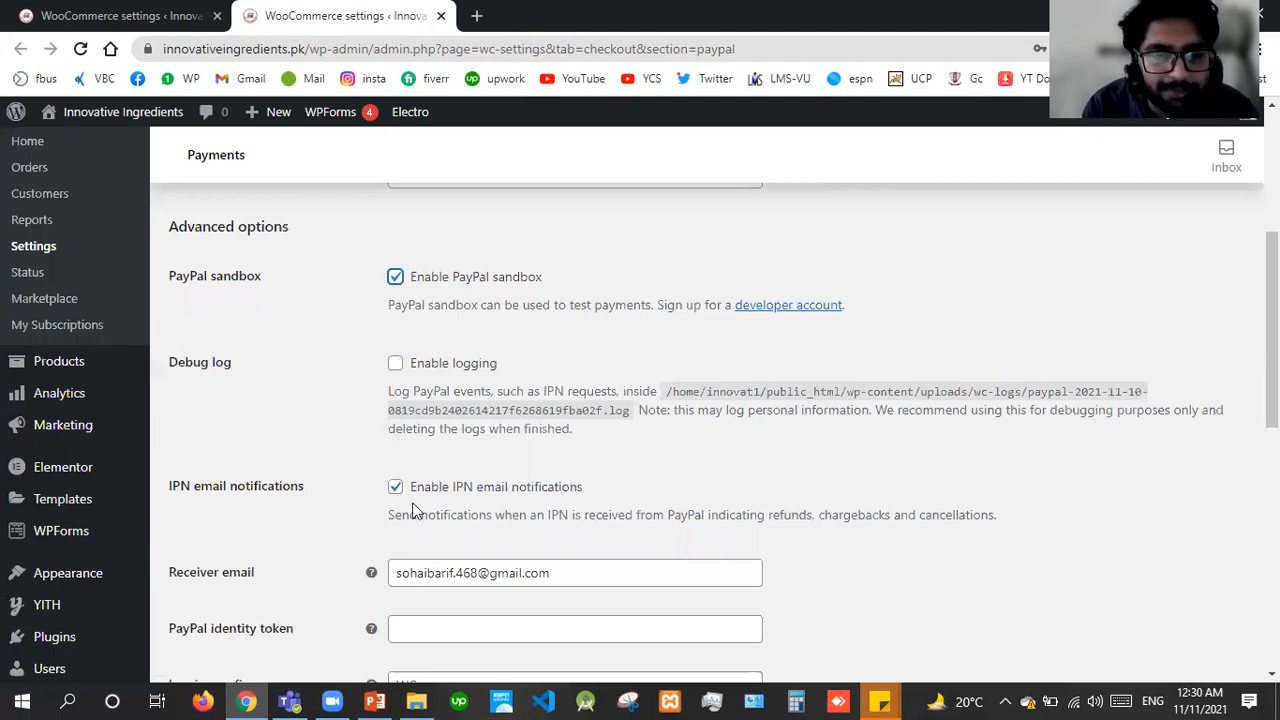
left_click_drag(624, 570, 366, 578)
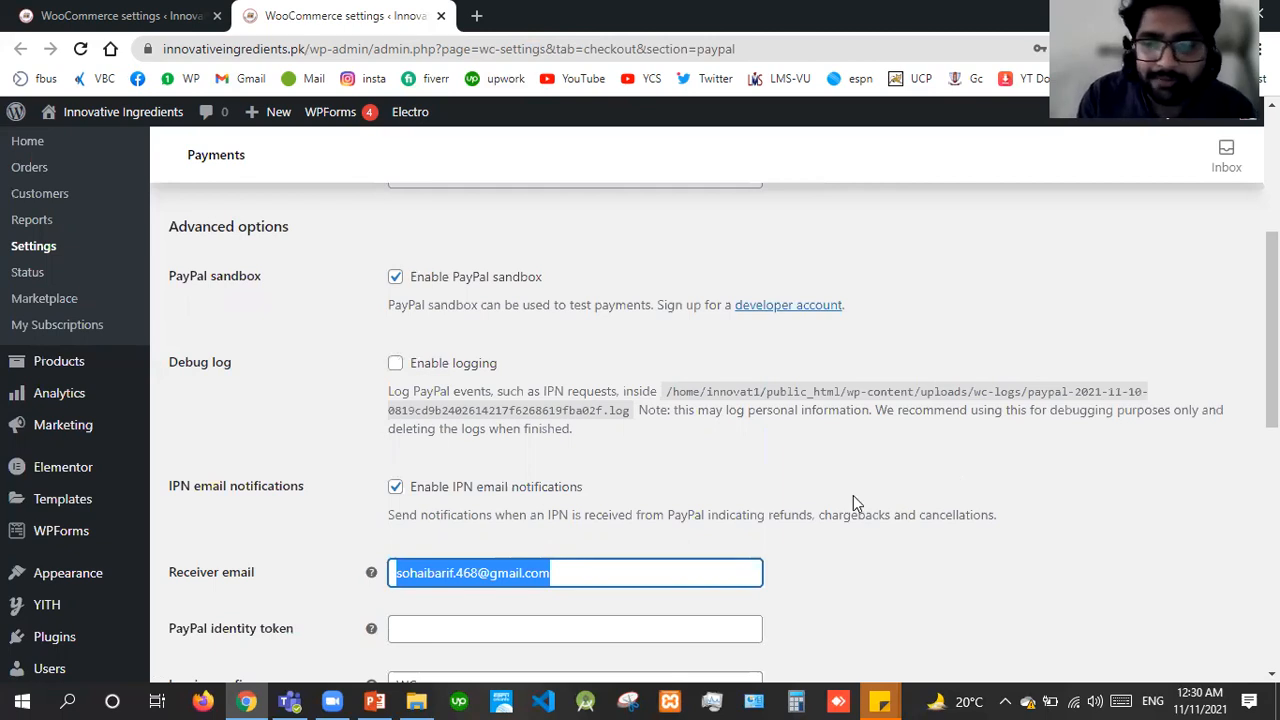
scroll(1040, 430, "down", 3)
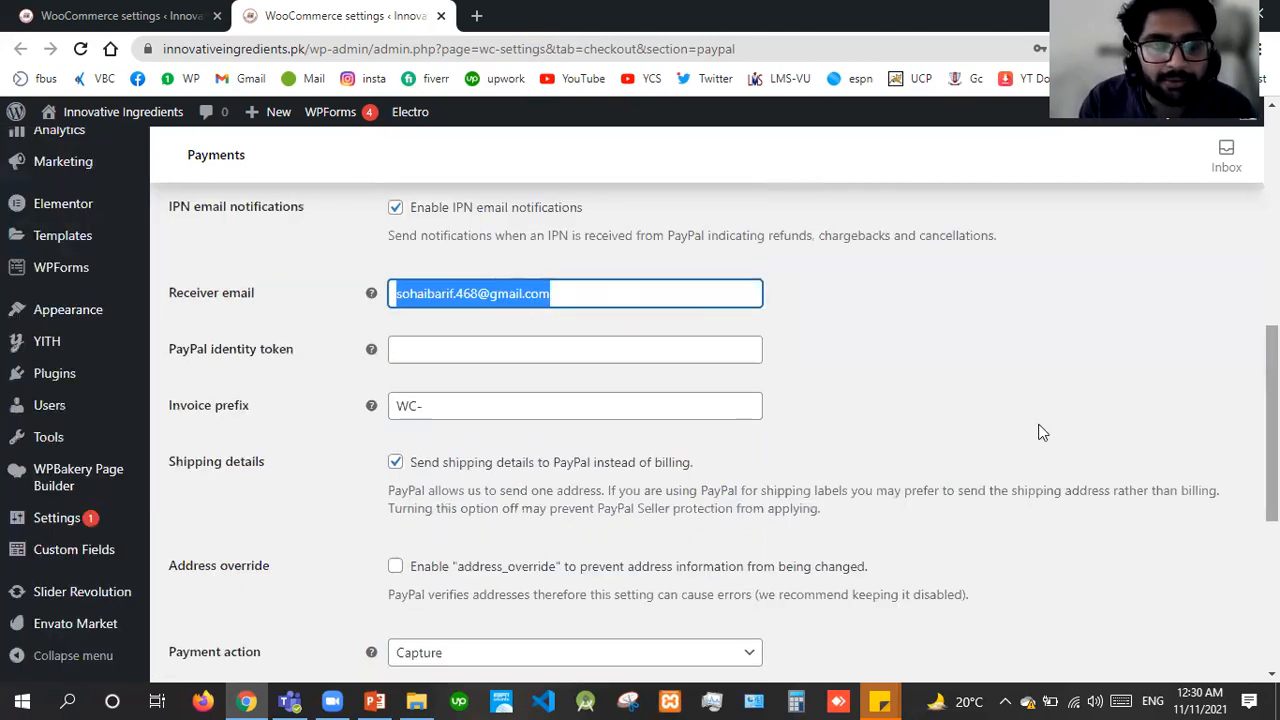
mouse_move(371, 349)
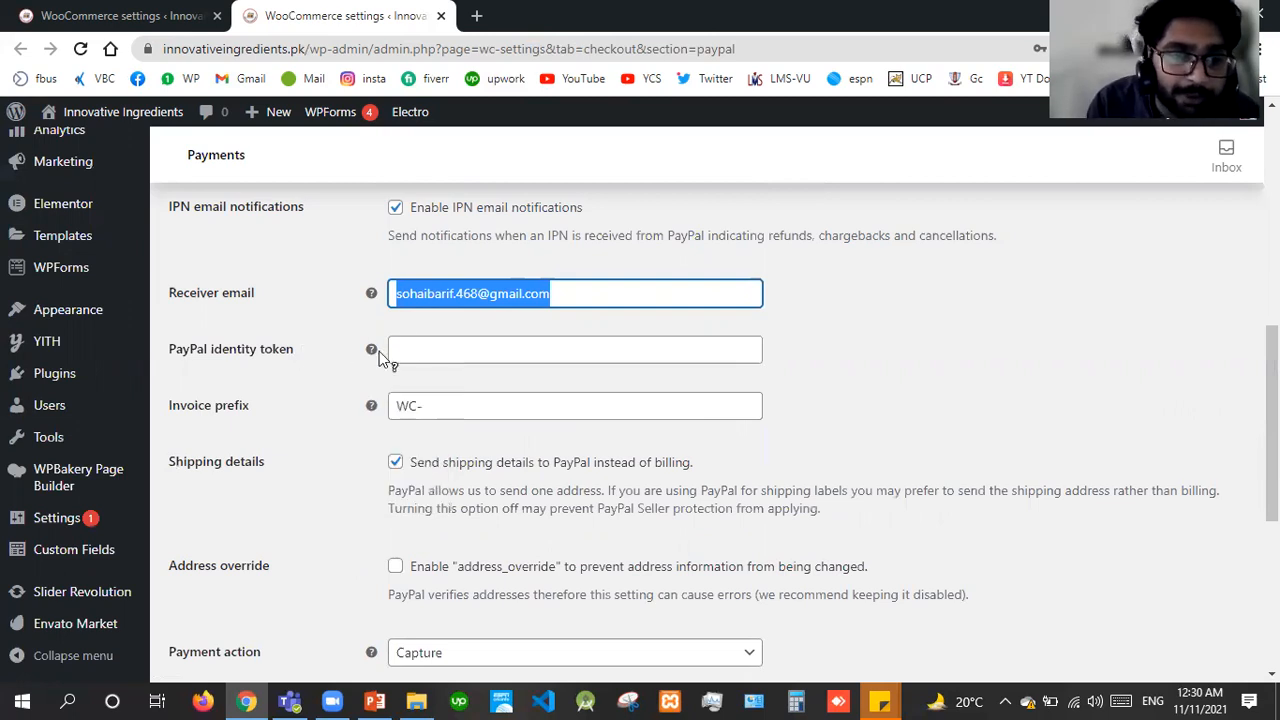
left_click(431, 349)
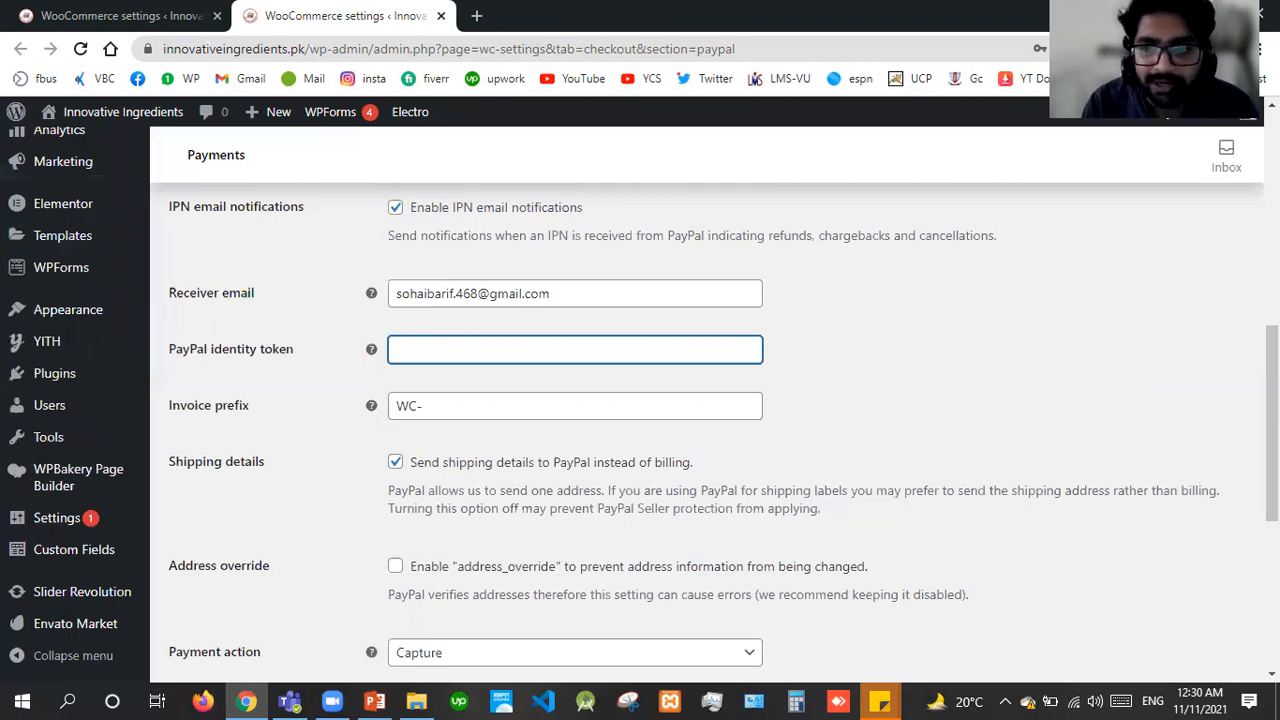
scroll(1271, 430, "down", 1)
scroll(1271, 430, "down", 3)
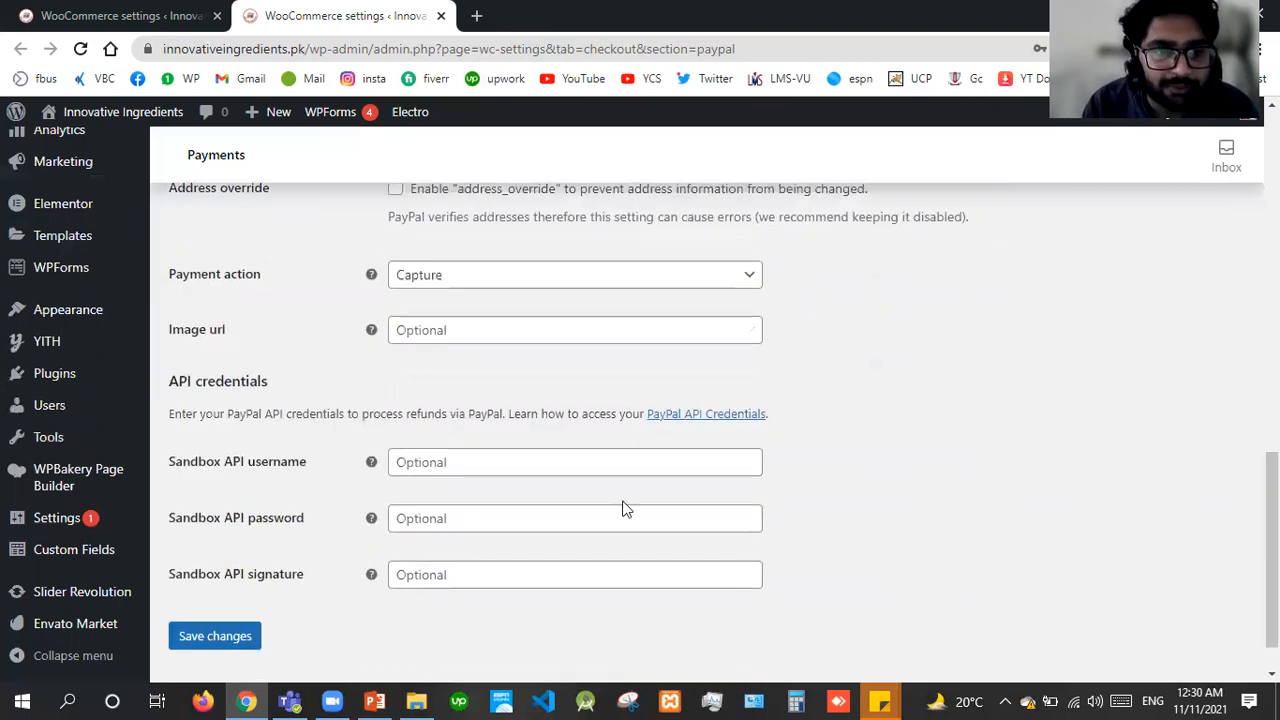
left_click(398, 327)
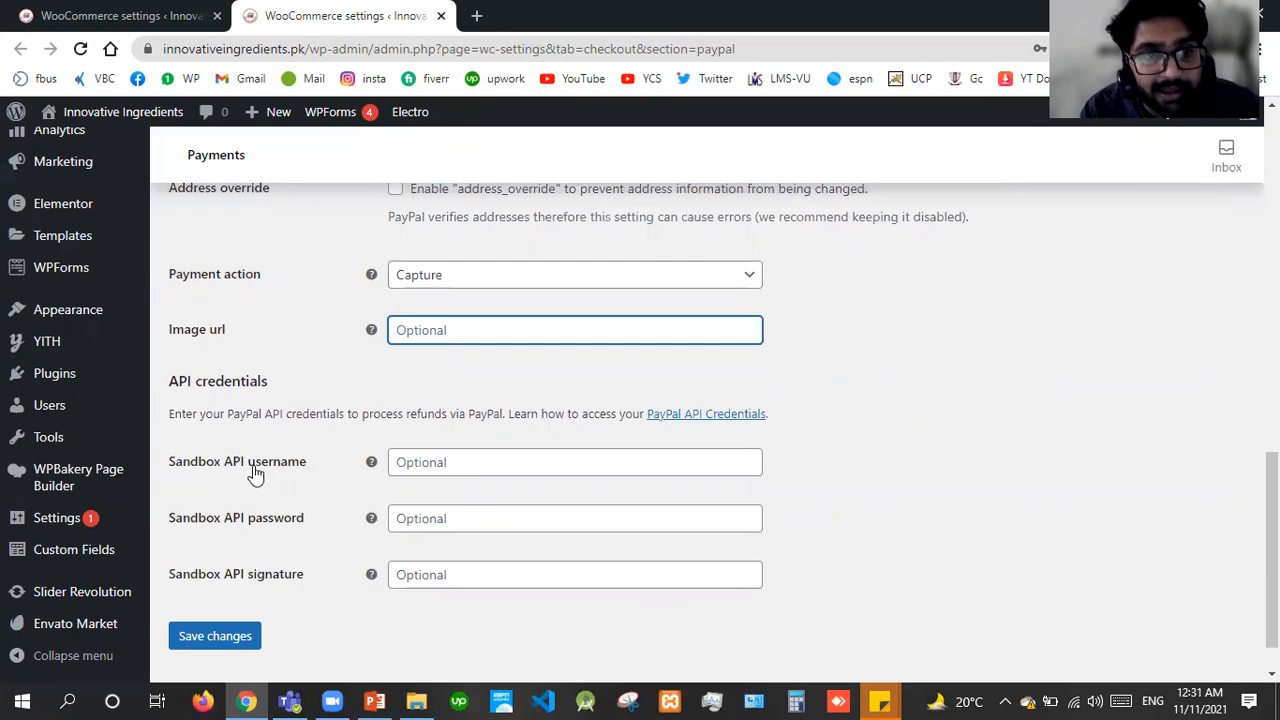
mouse_move(375, 464)
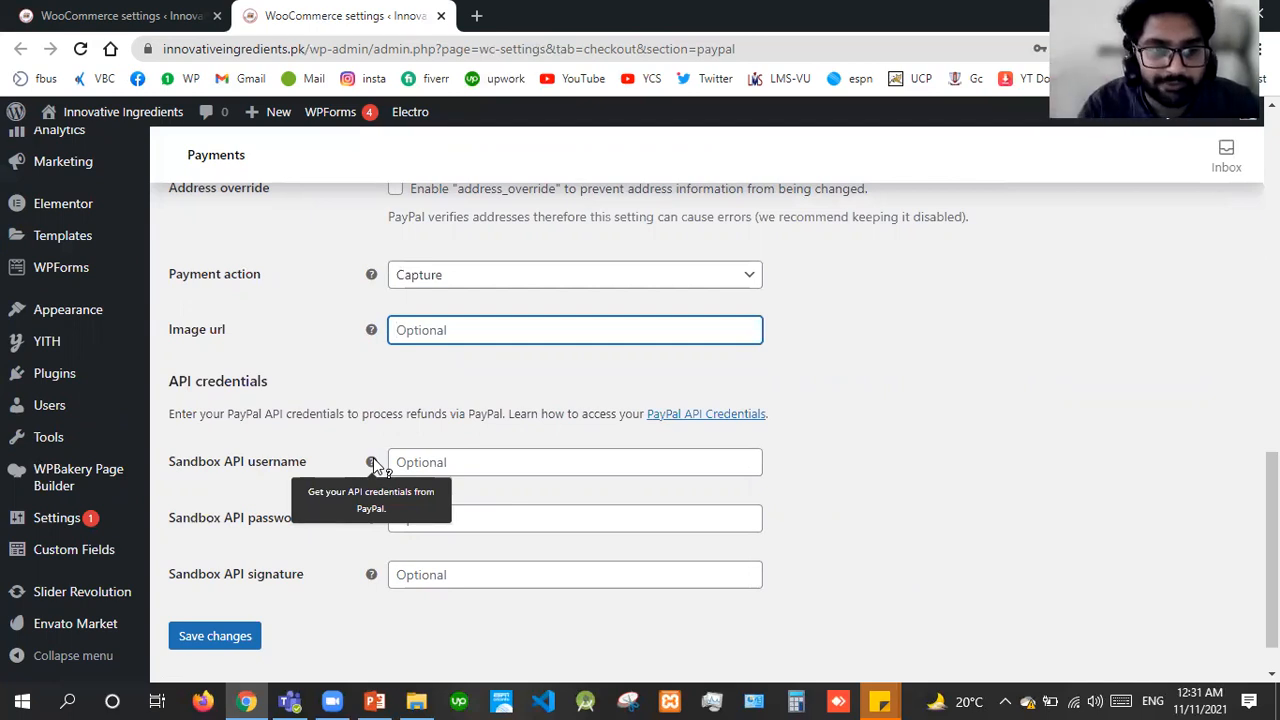
mouse_move(372, 526)
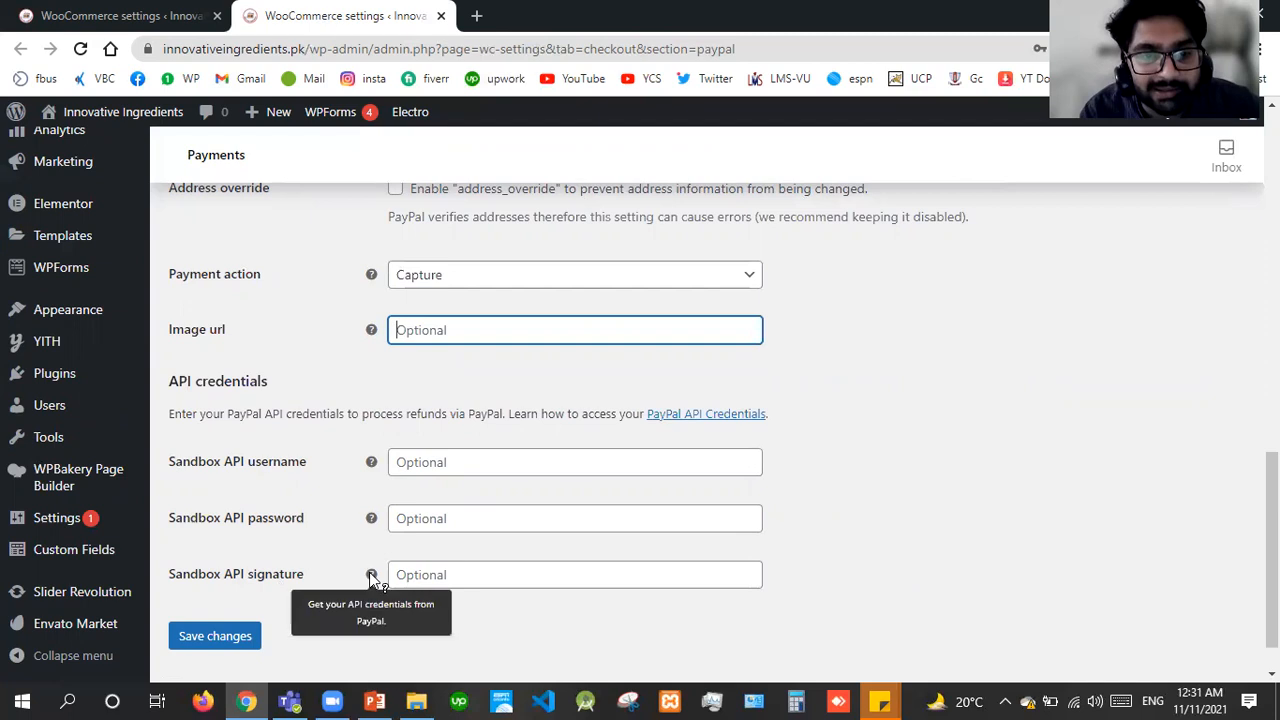
View the linked PayPal API Credentials page and the paypal.com home page, and close both browser tabs.
left_click(705, 420)
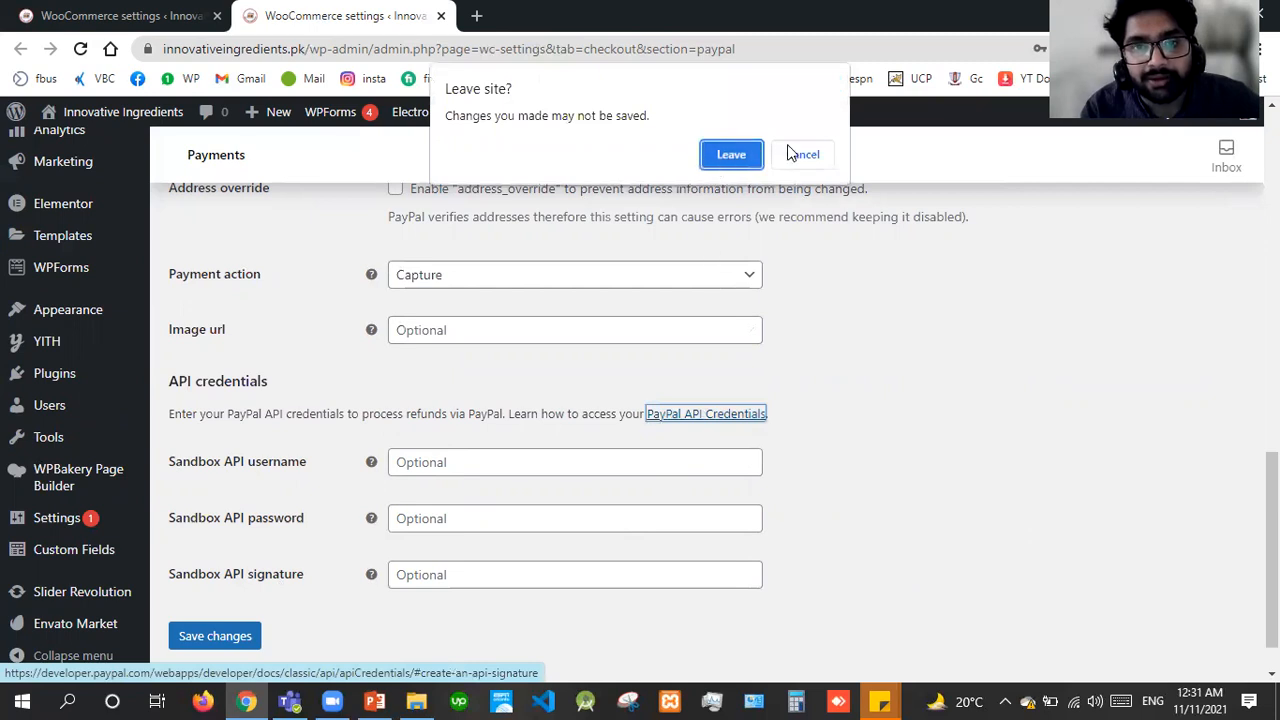
left_click(730, 155)
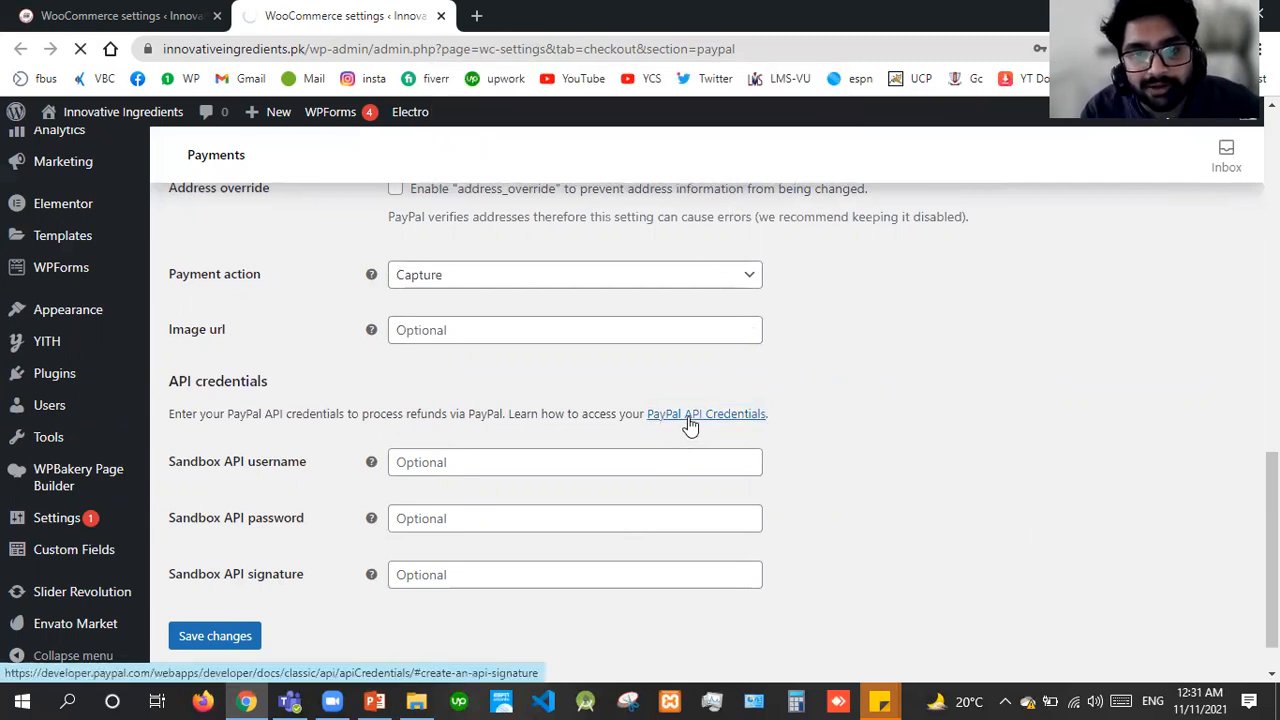
left_click(477, 16)
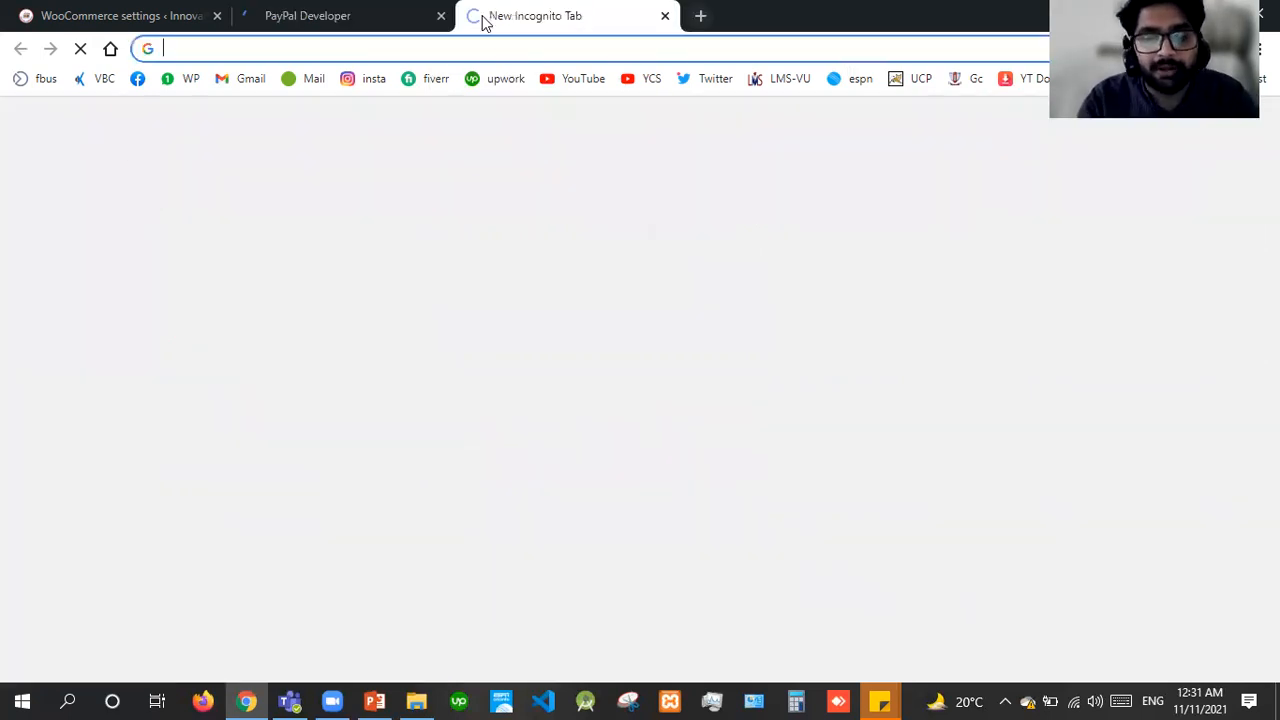
type("paypal.com")
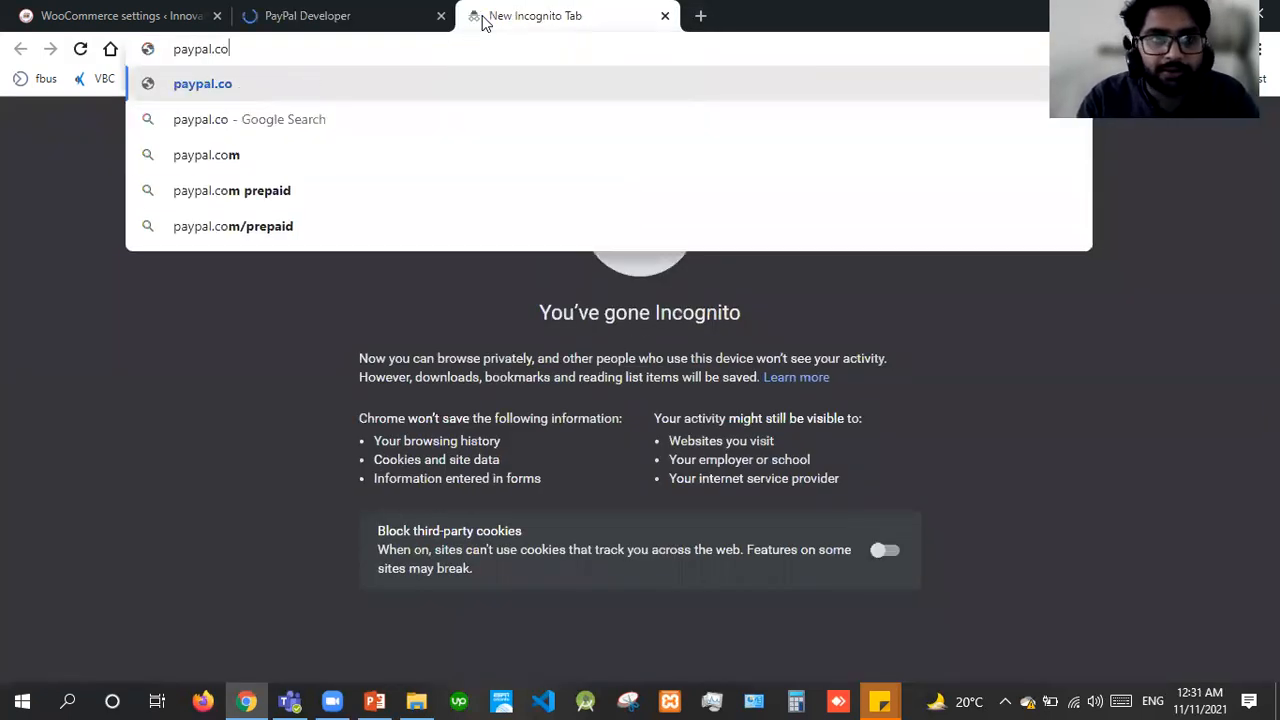
key("Return")
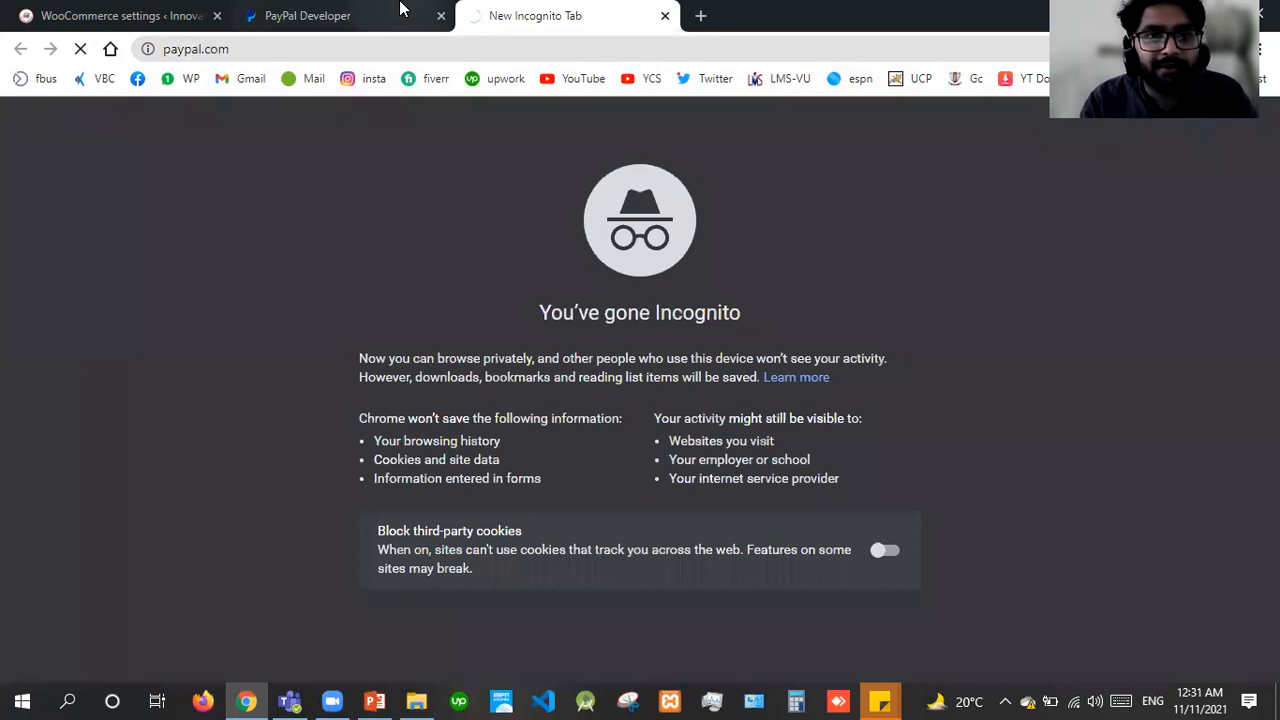
left_click(400, 9)
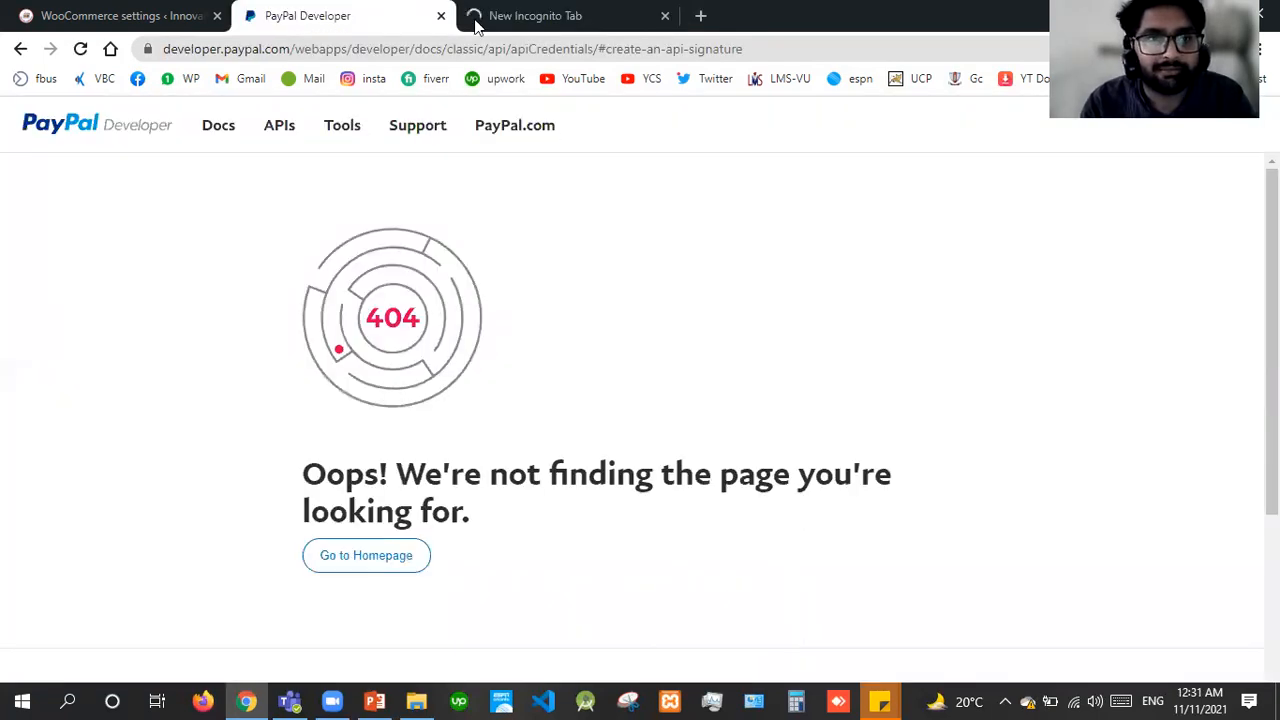
left_click(441, 16)
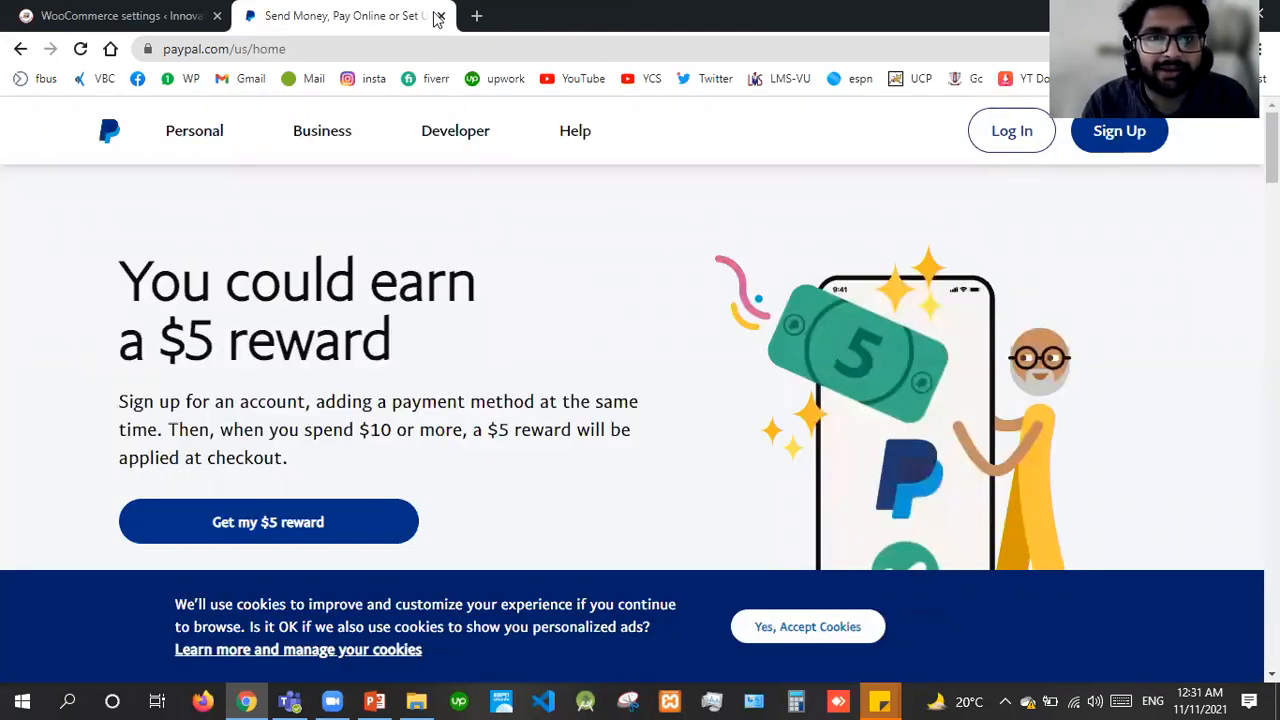
key("ctrl+w")
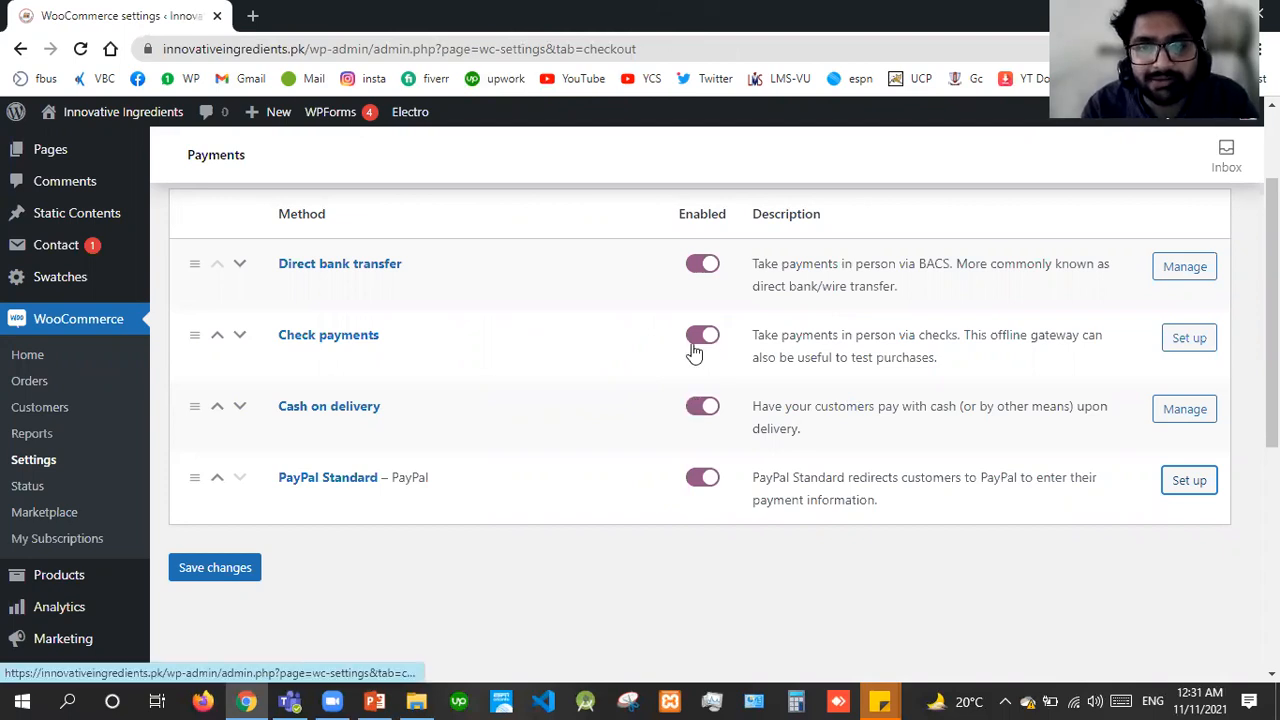
Open the Direct bank transfer settings and examine the description, instructions and account details fields.
left_click(1199, 275)
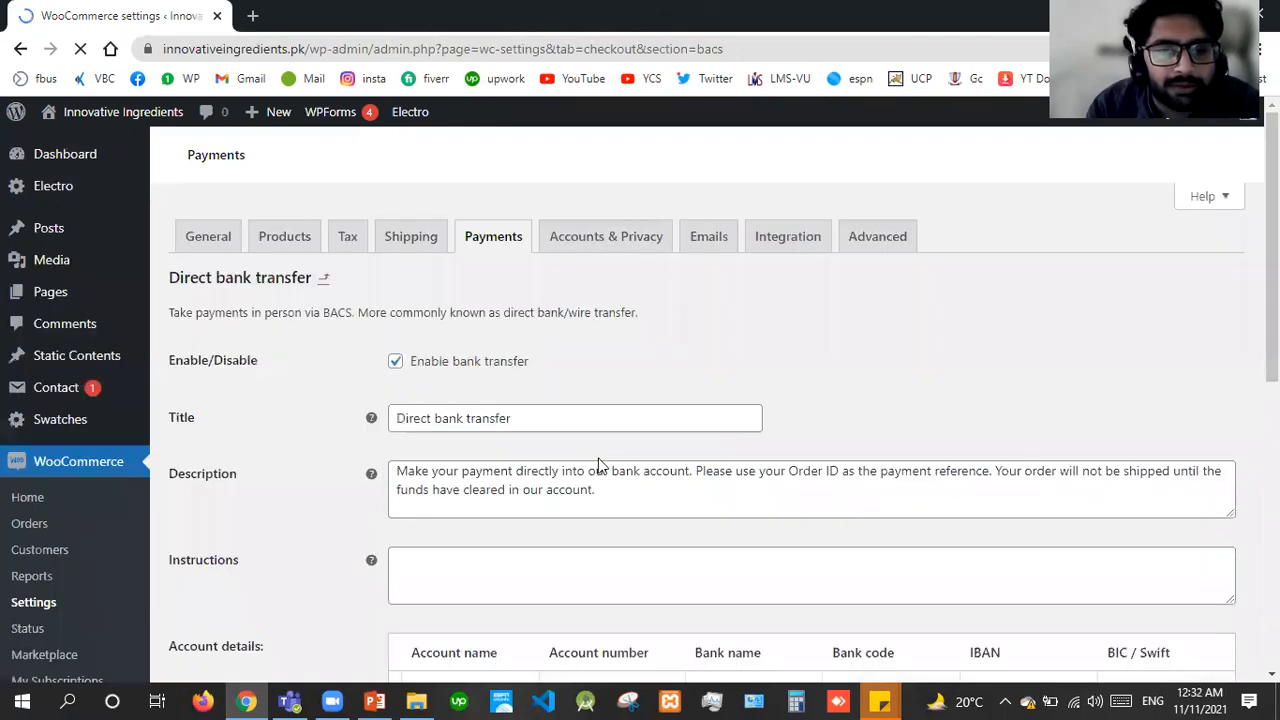
scroll(656, 463, "down", 2)
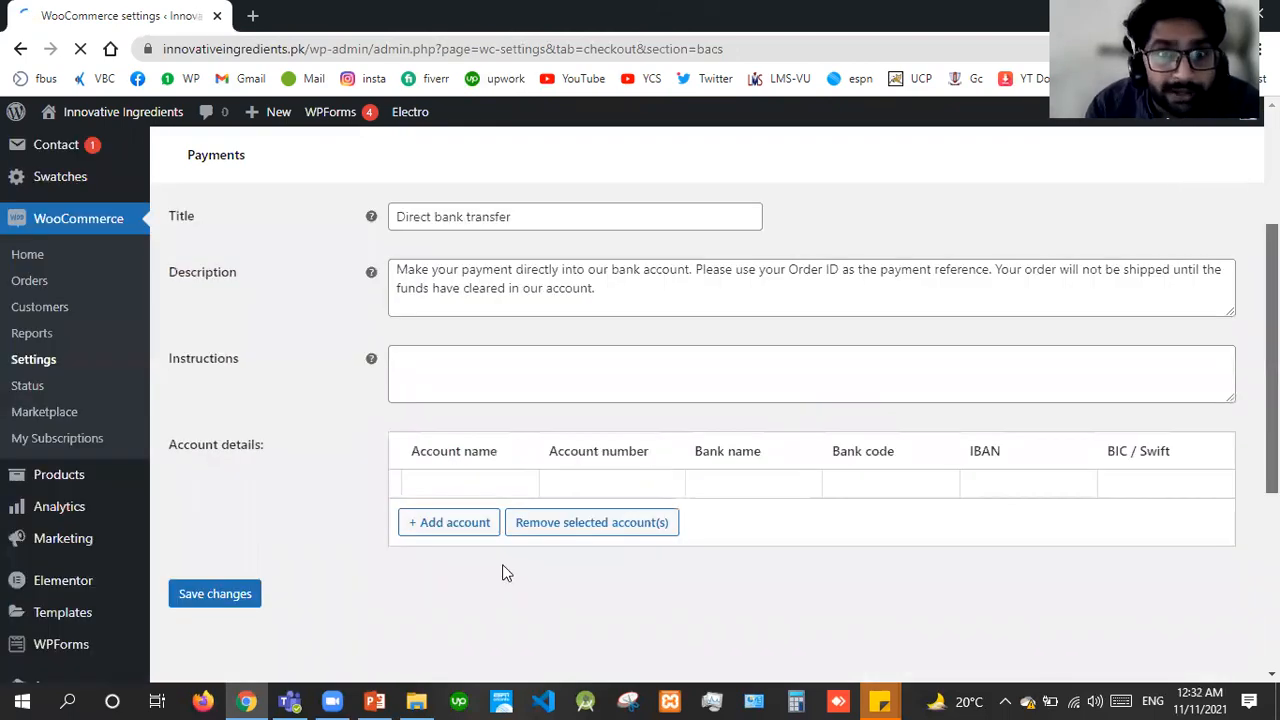
scroll(551, 449, "down", 1)
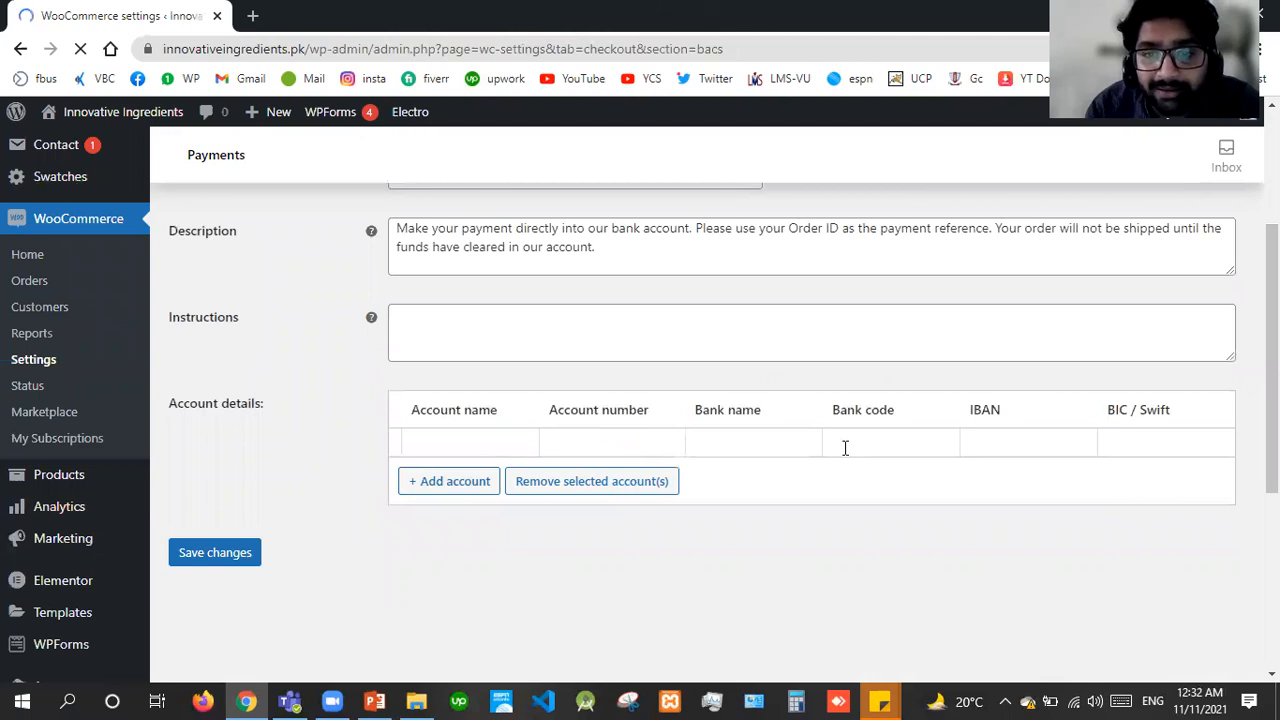
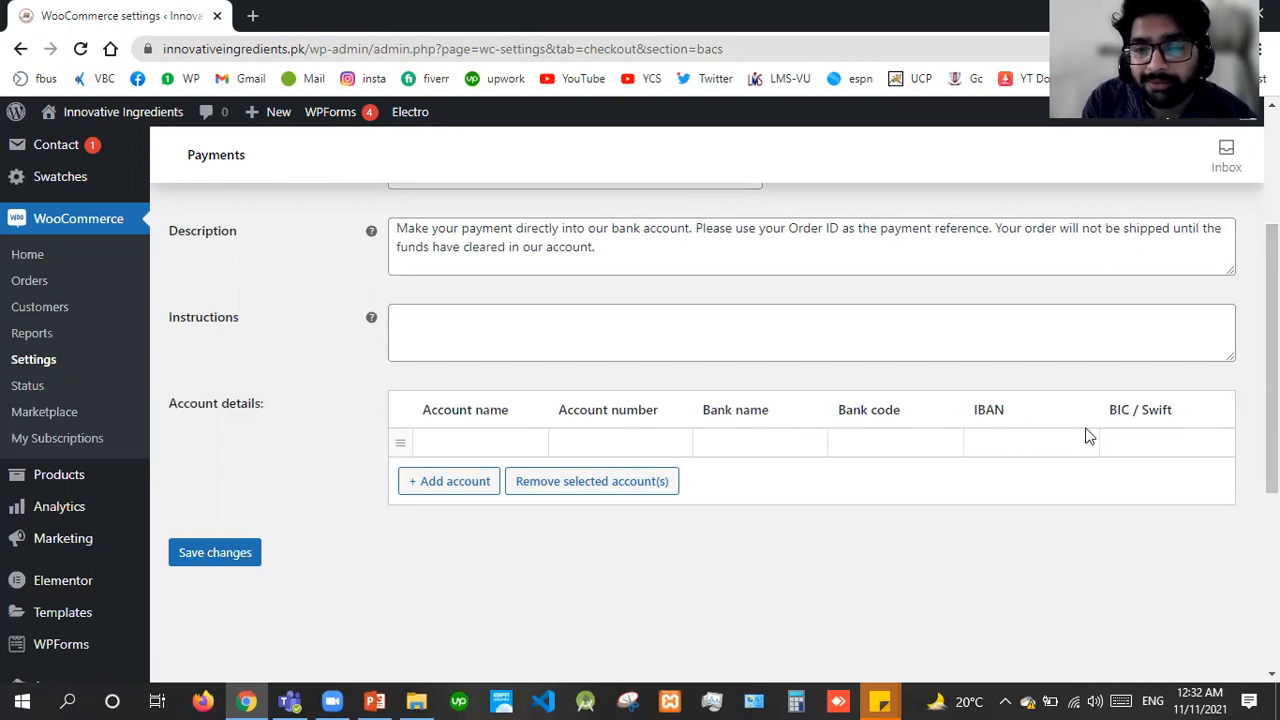
left_click(229, 566)
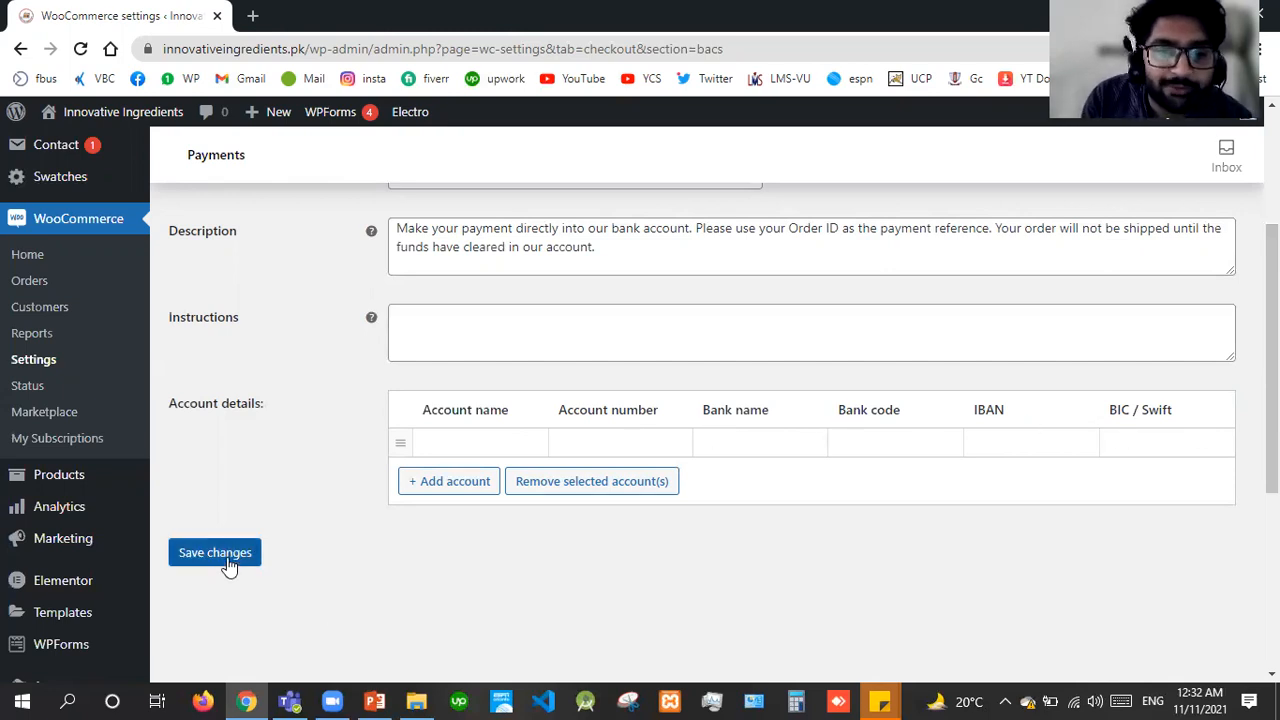
Add a second blank row to the bank transfer account details and remove that row.
left_click(468, 484)
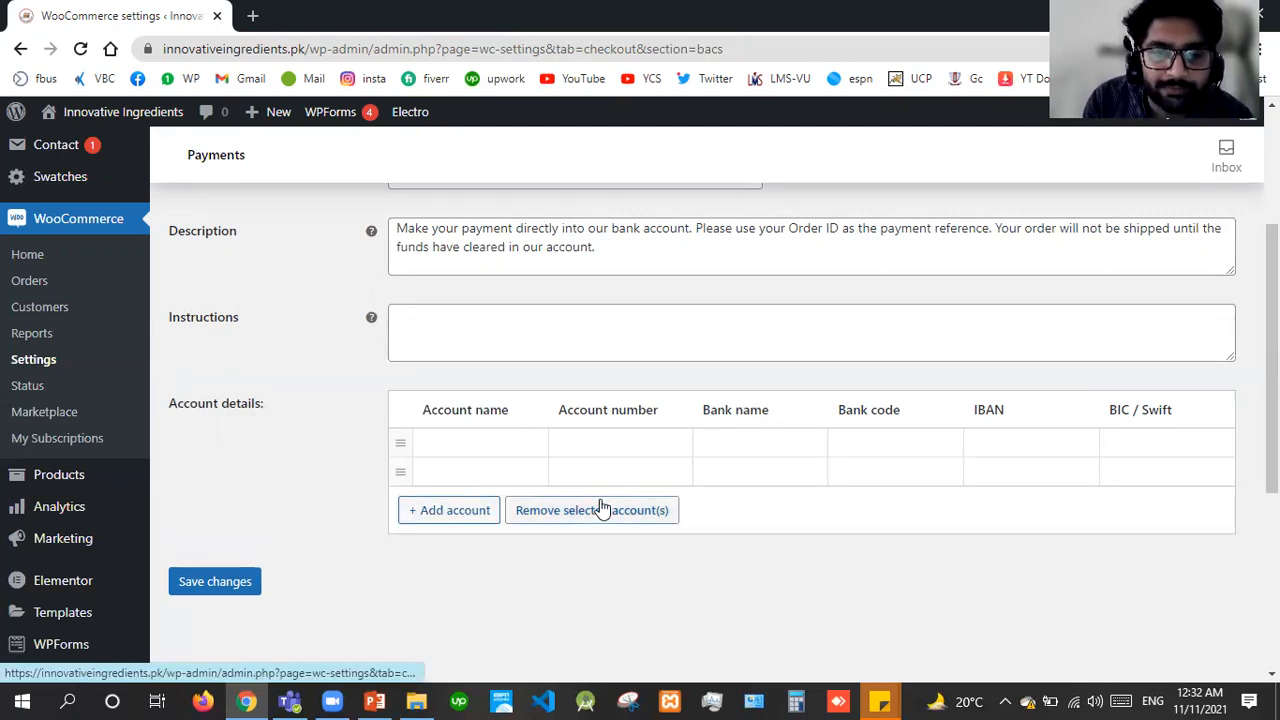
left_click(503, 476)
left_click(588, 509)
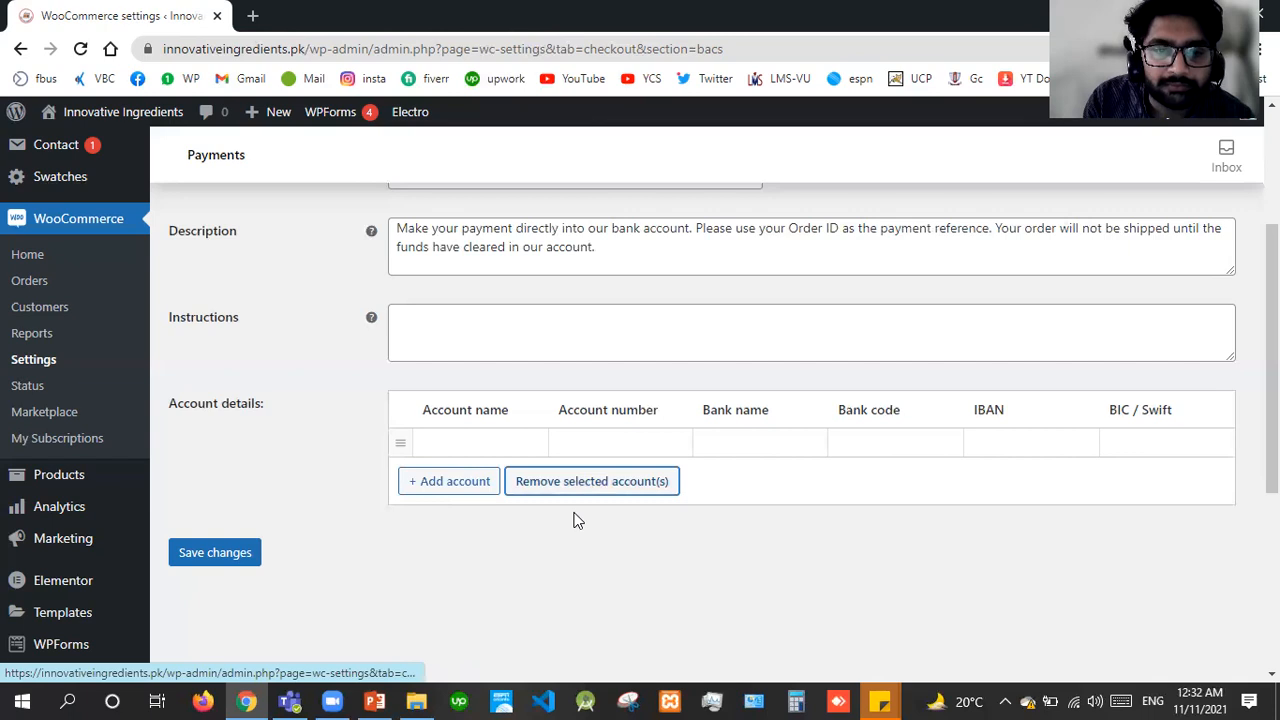
Open the page for adding new plugins in a separate browser tab and switch to it.
left_click_drag(1272, 408, 1272, 280)
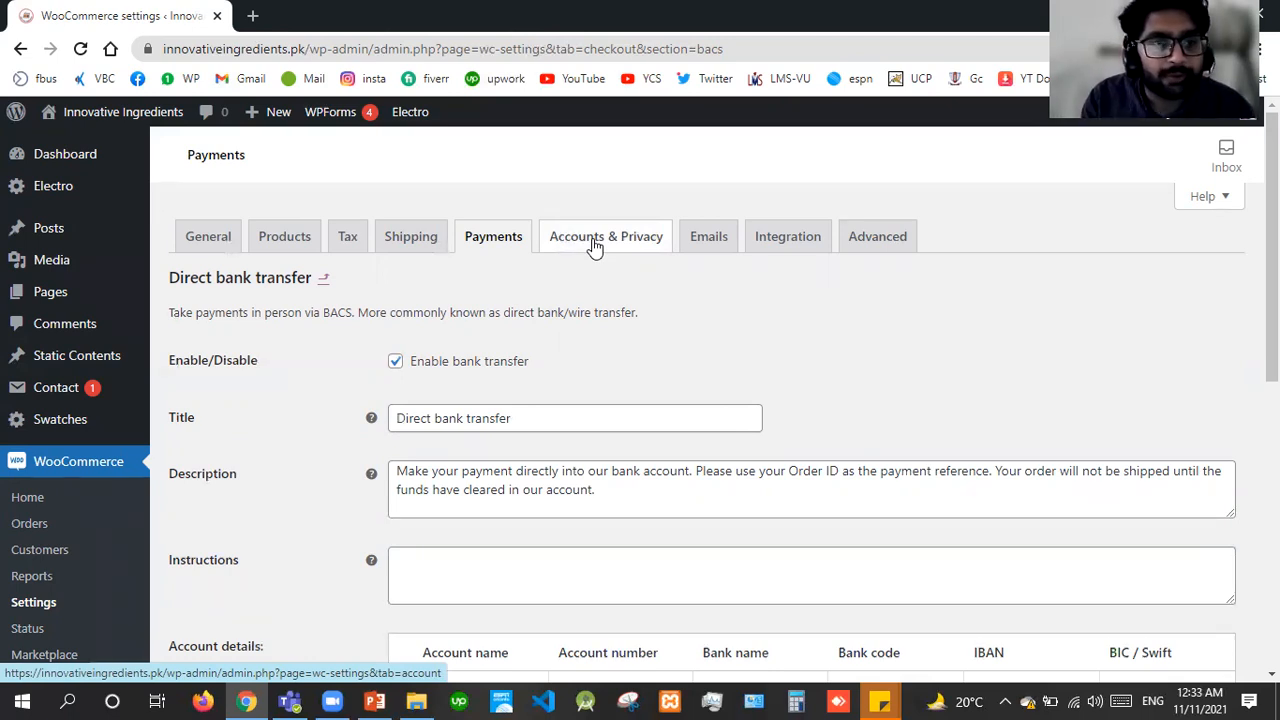
scroll(1272, 270, "down", 4)
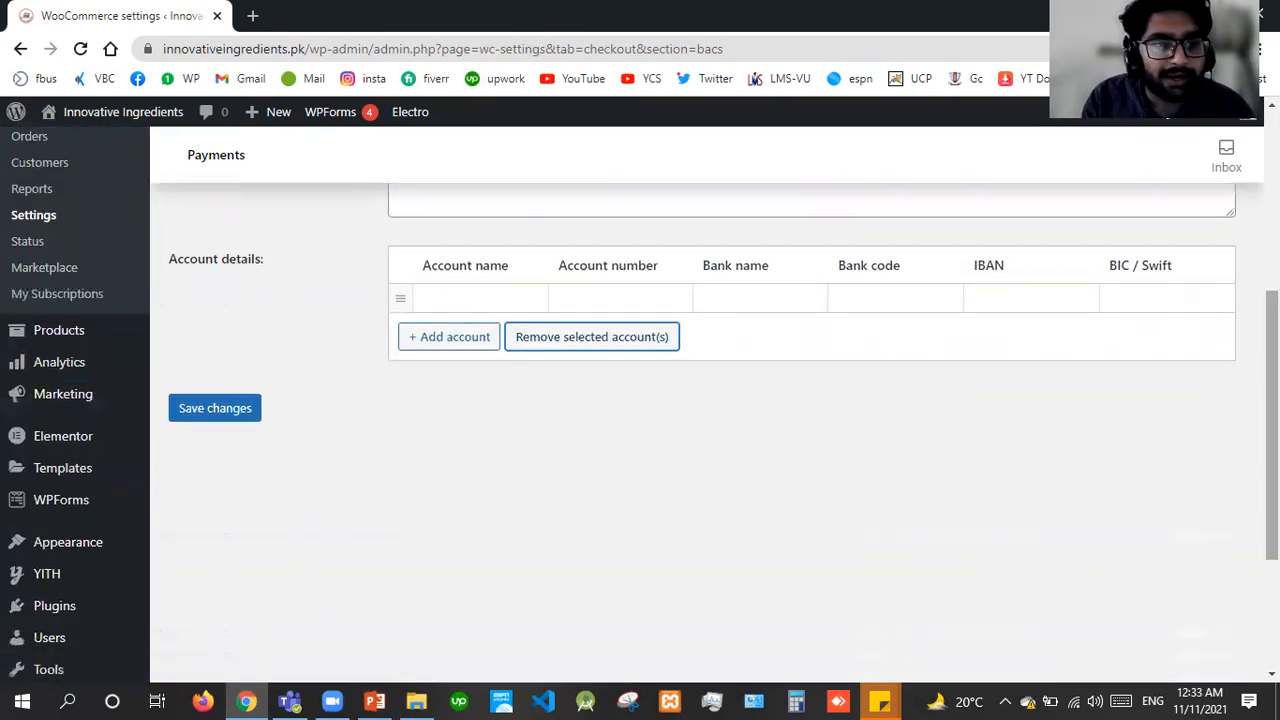
mouse_move(71, 607)
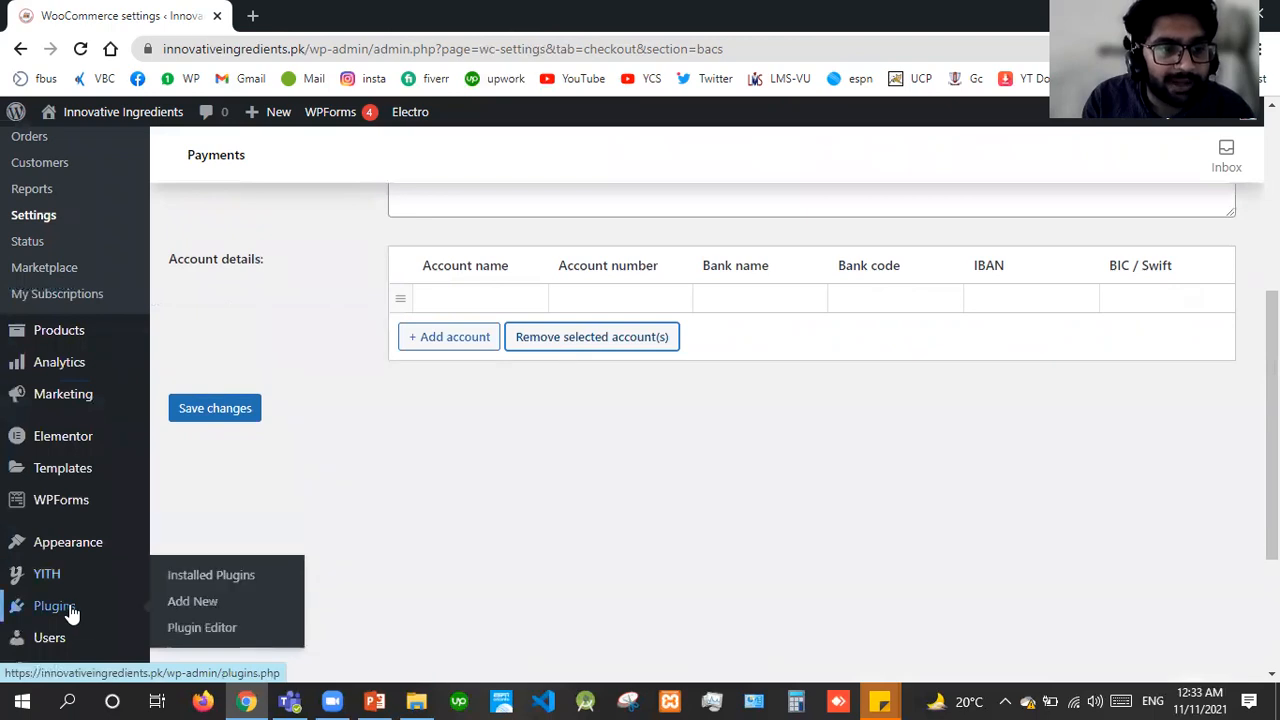
right_click(199, 601)
left_click(280, 443)
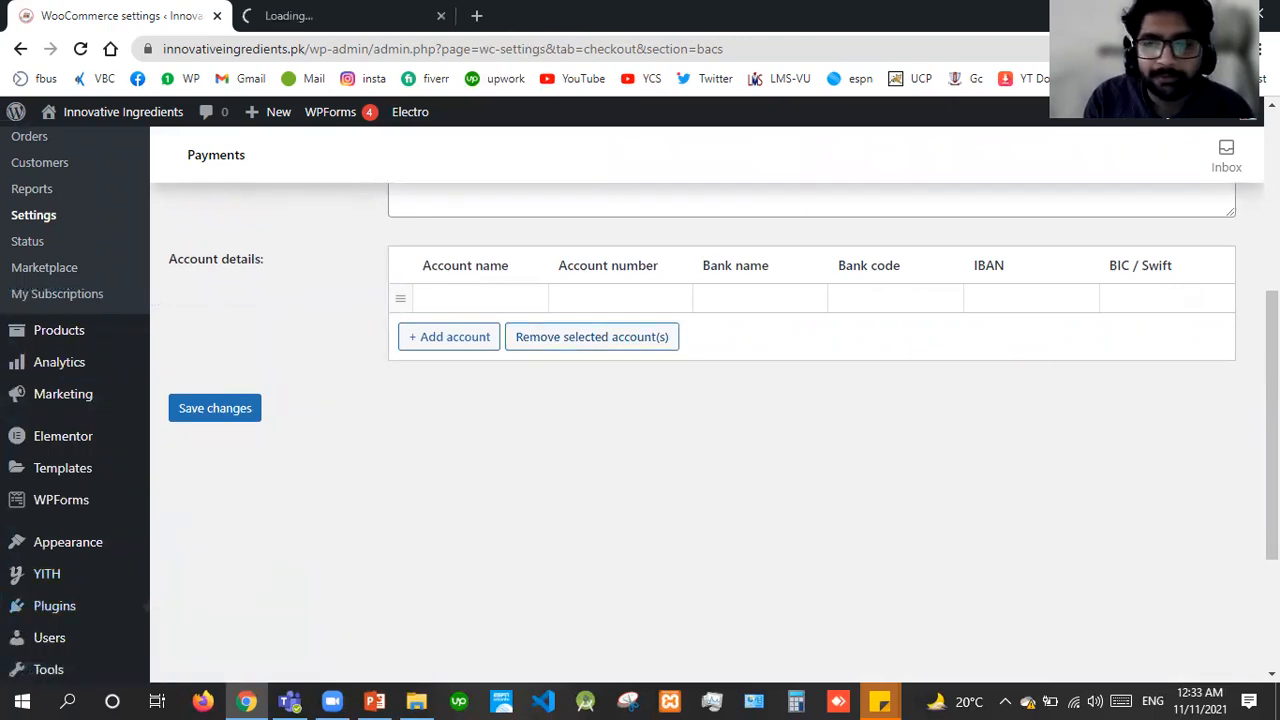
scroll(1272, 400, "up", 4)
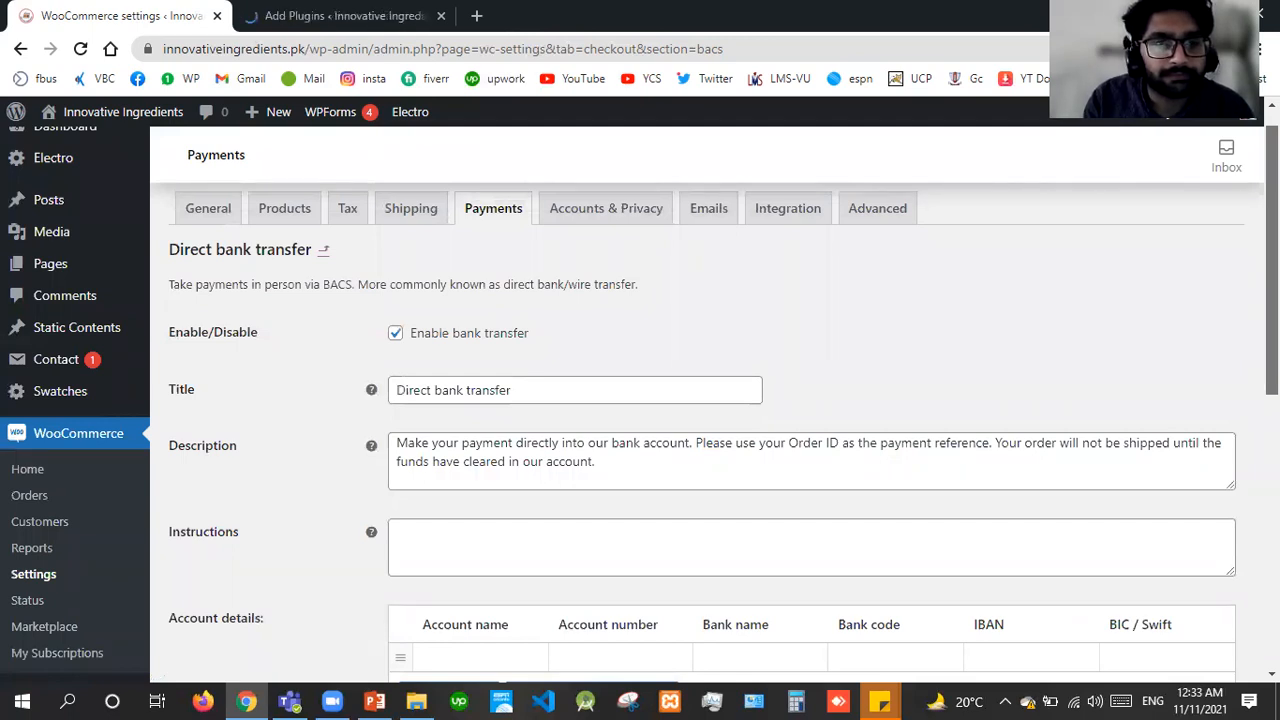
left_click(378, 12)
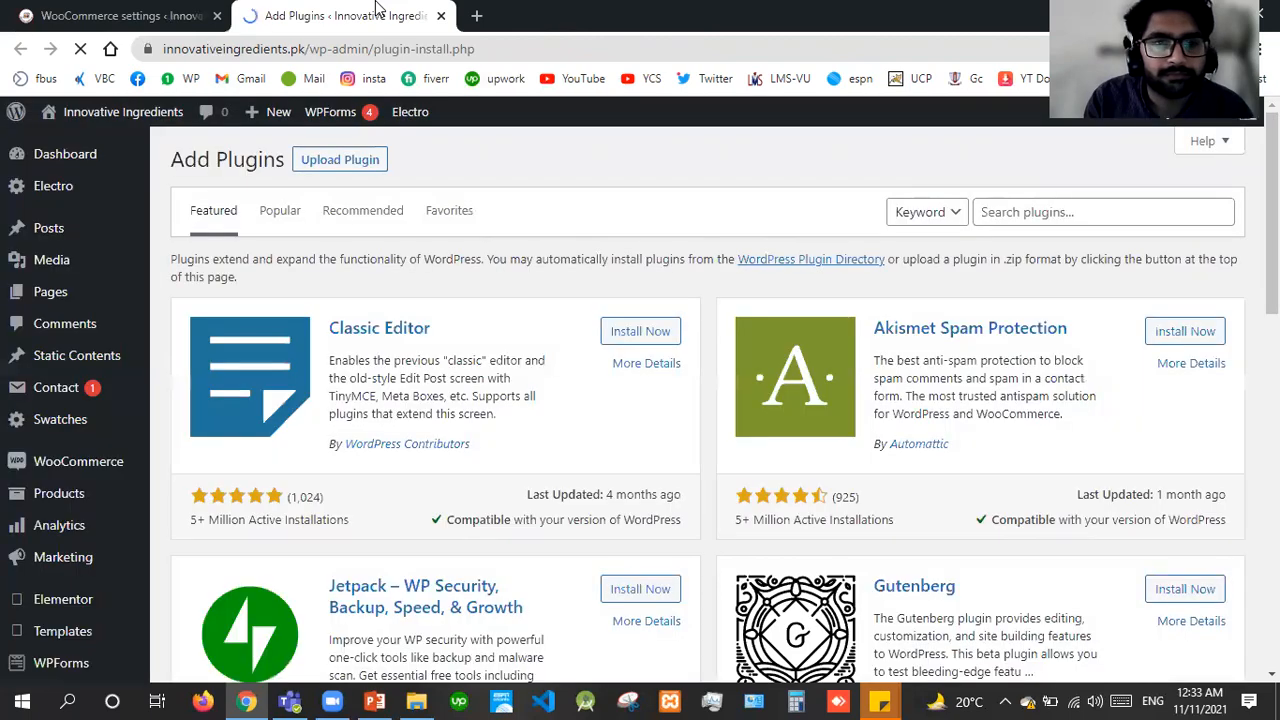
Search the plugin directory for "stripe".
left_click(1042, 219)
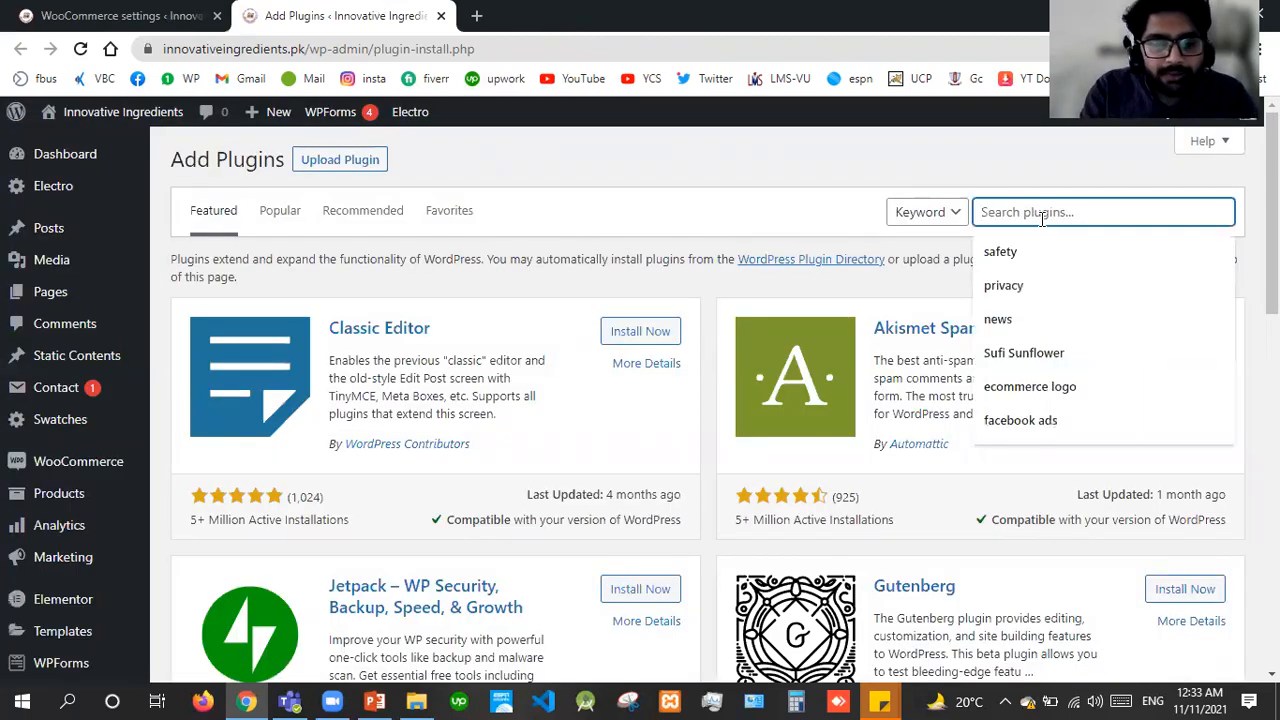
type("stripe her")
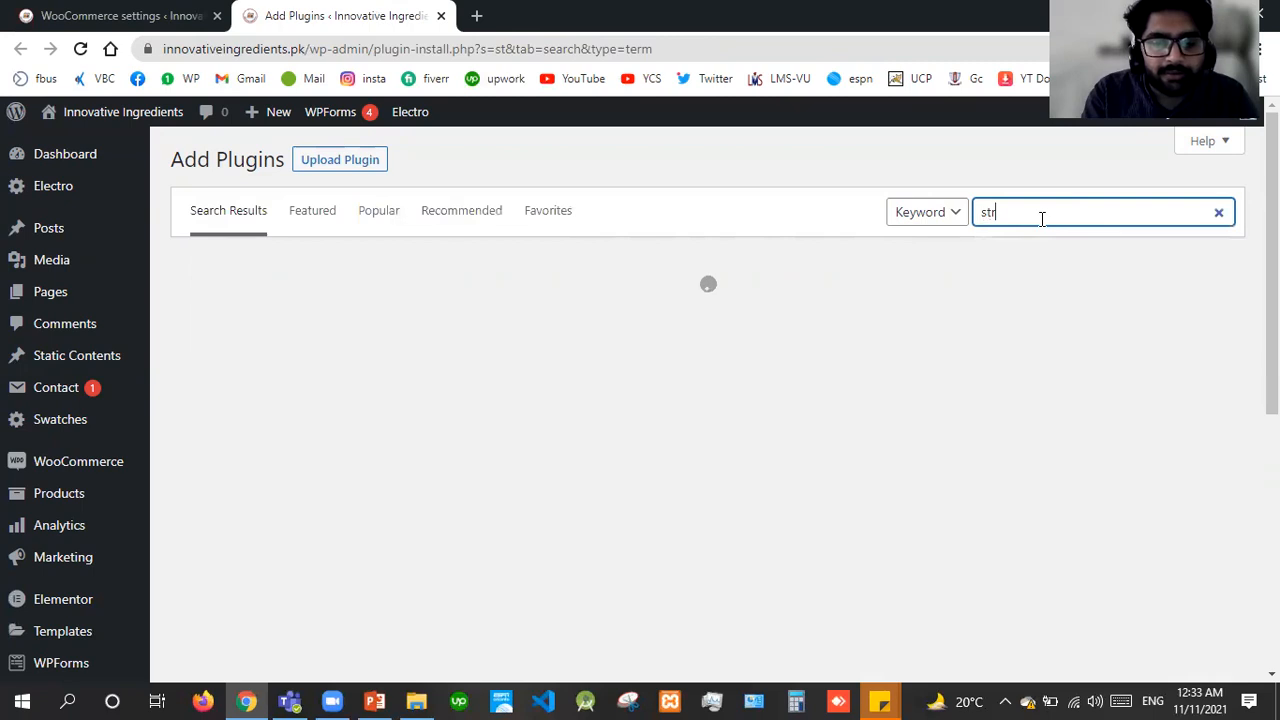
key("BackSpace")
key("BackSpace")
key("BackSpace")
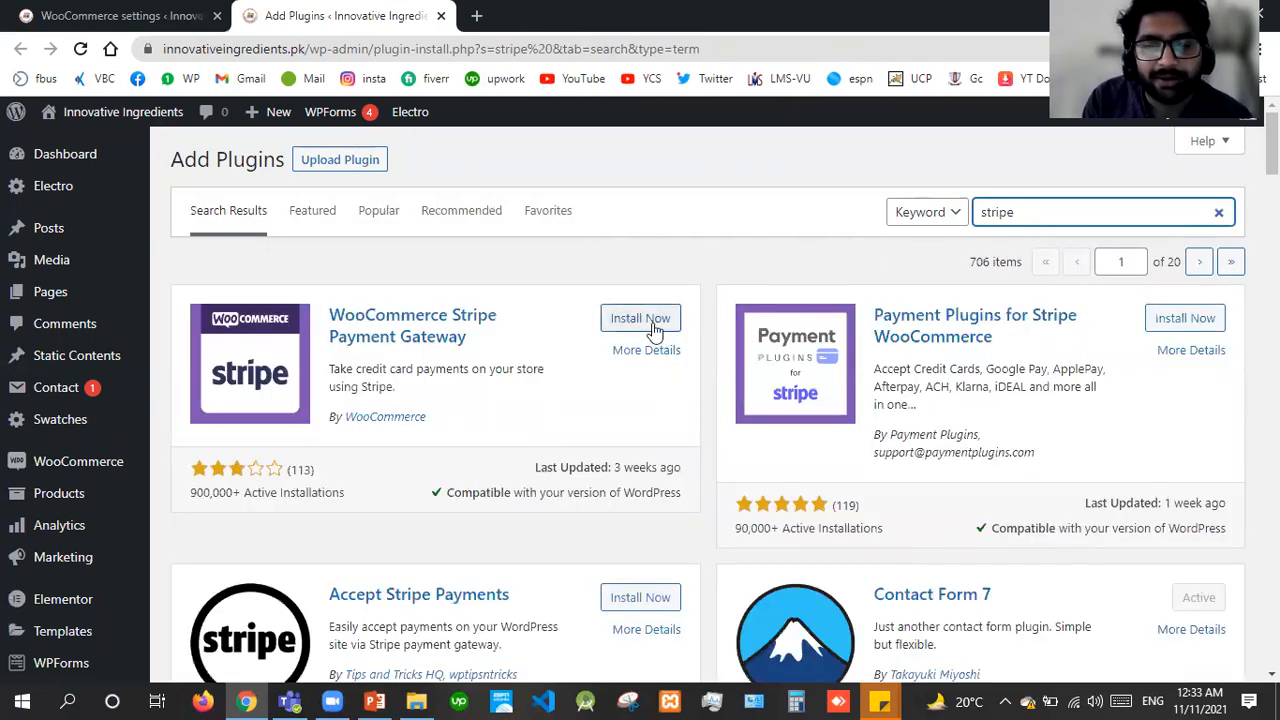
Install and activate the WooCommerce Stripe Payment Gateway plugin, and dismiss the Advanced Custom Fields update notice.
left_click(641, 318)
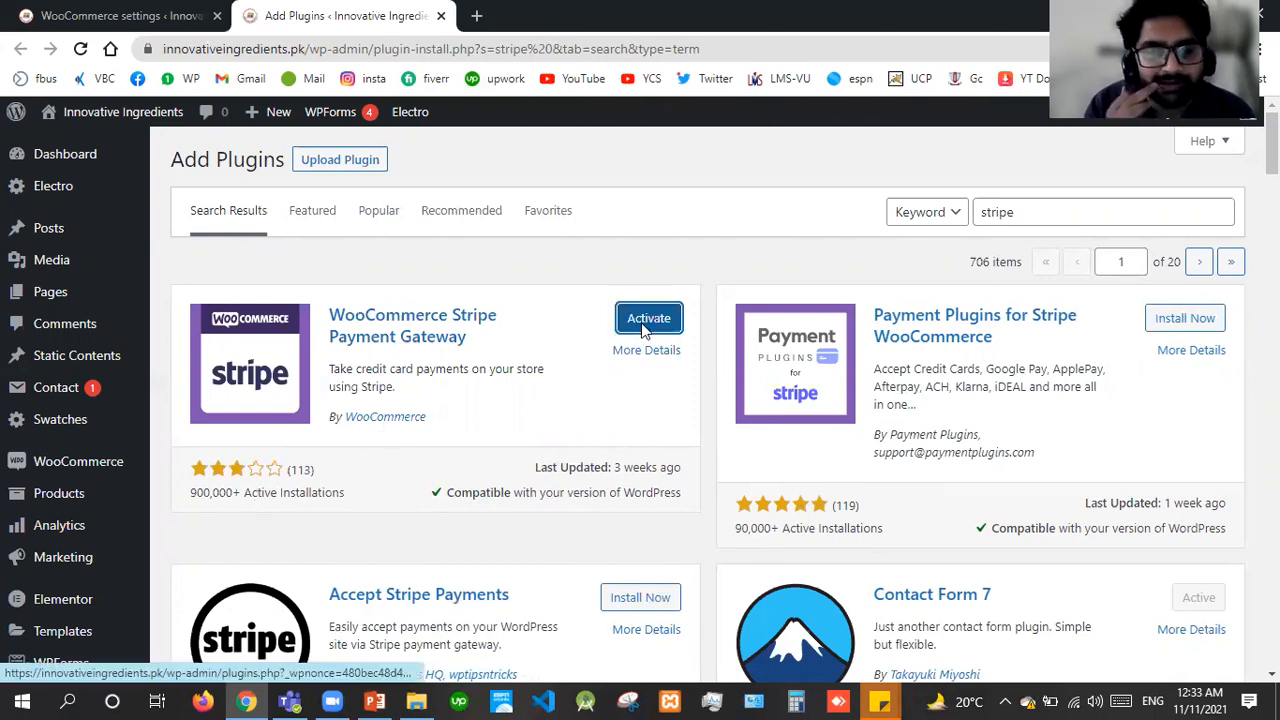
left_click(645, 325)
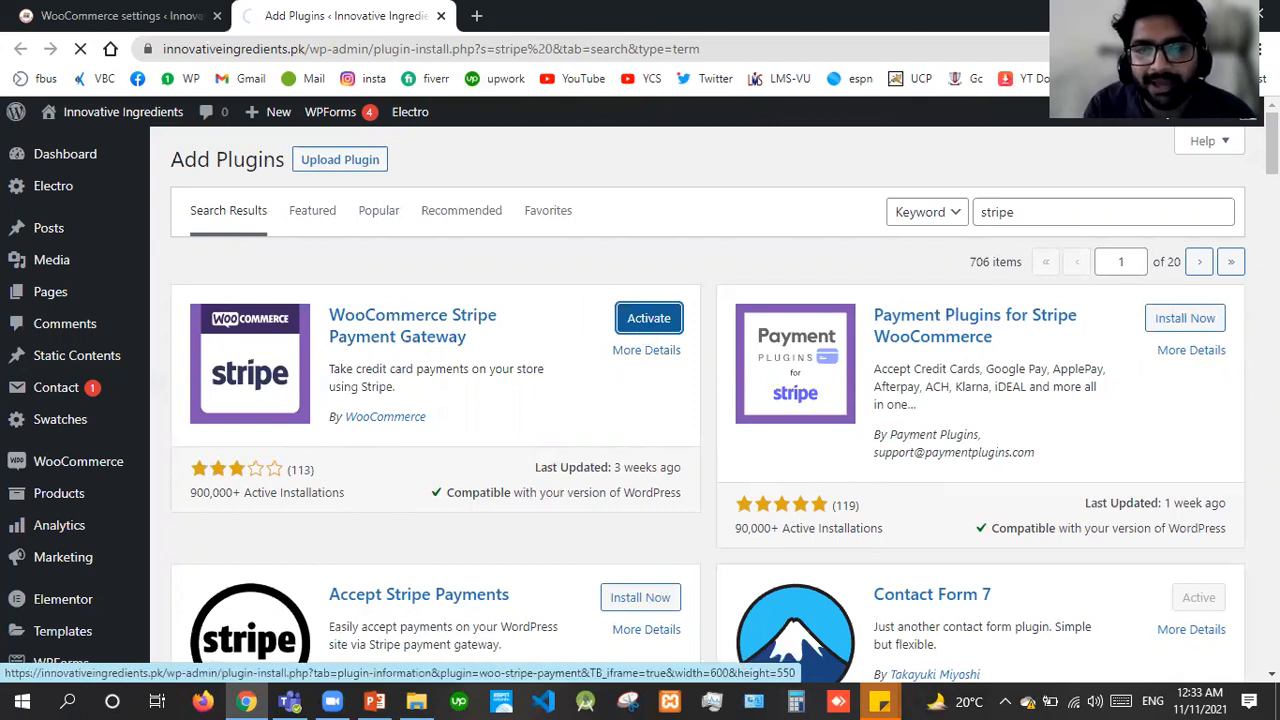
scroll(795, 647, "down", 5)
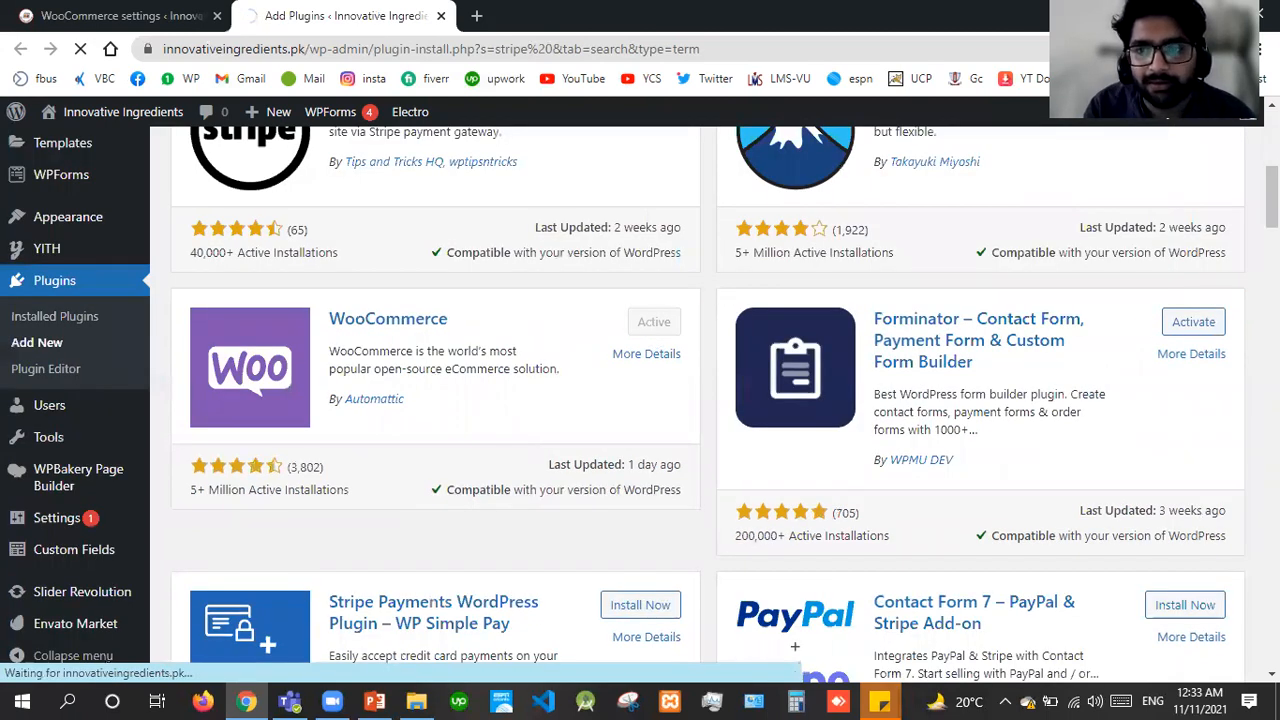
scroll(795, 647, "up", 5)
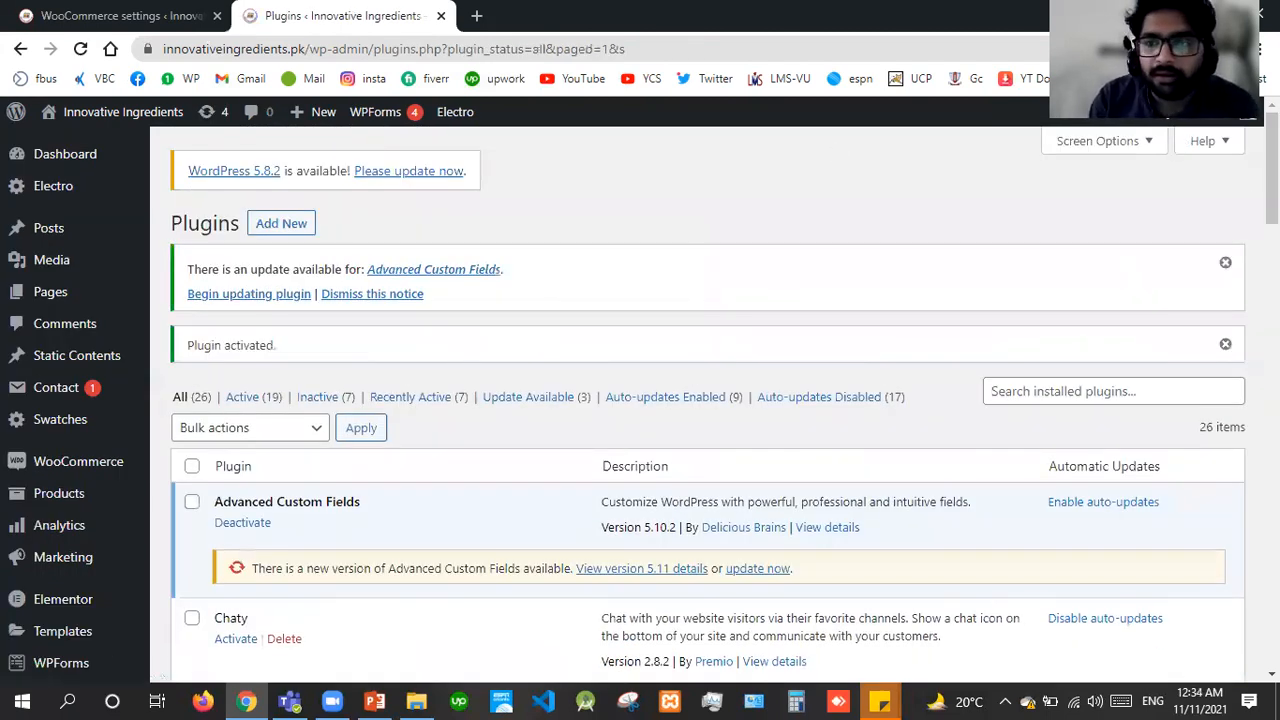
left_click(1226, 268)
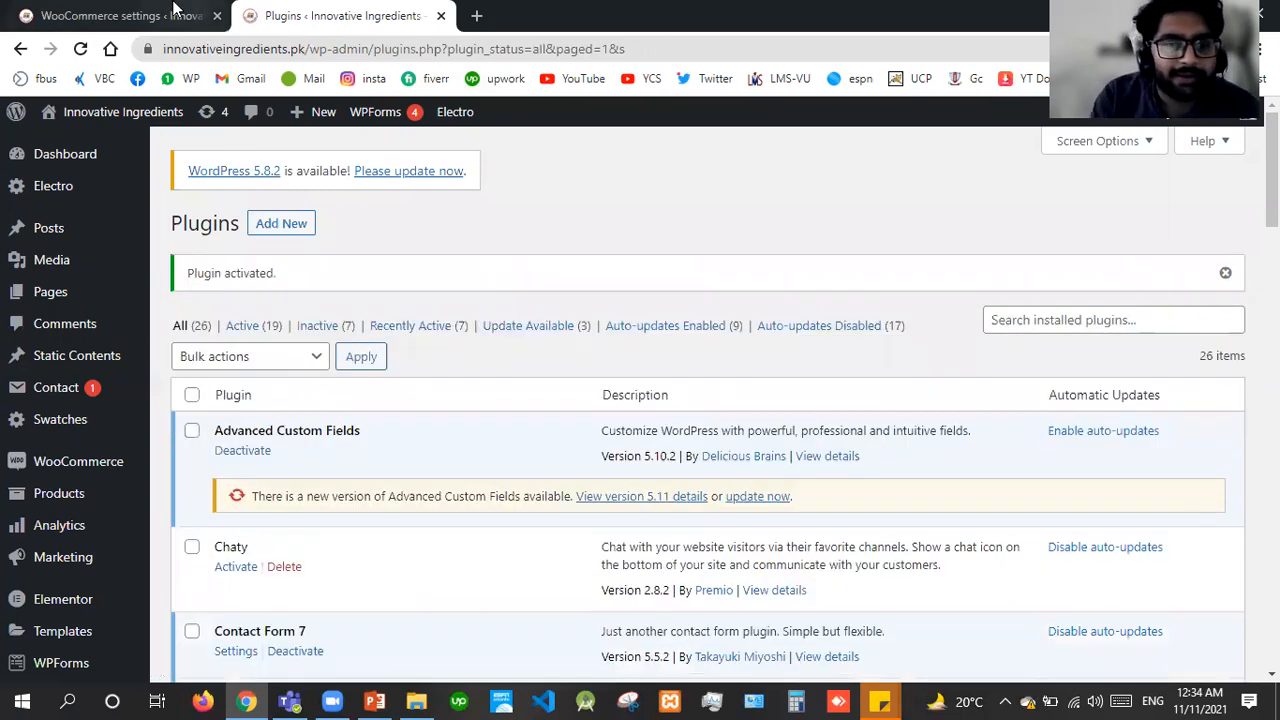
Reload the payment methods list in the WooCommerce settings tab and switch on the Stripe credit card method.
left_click(120, 15)
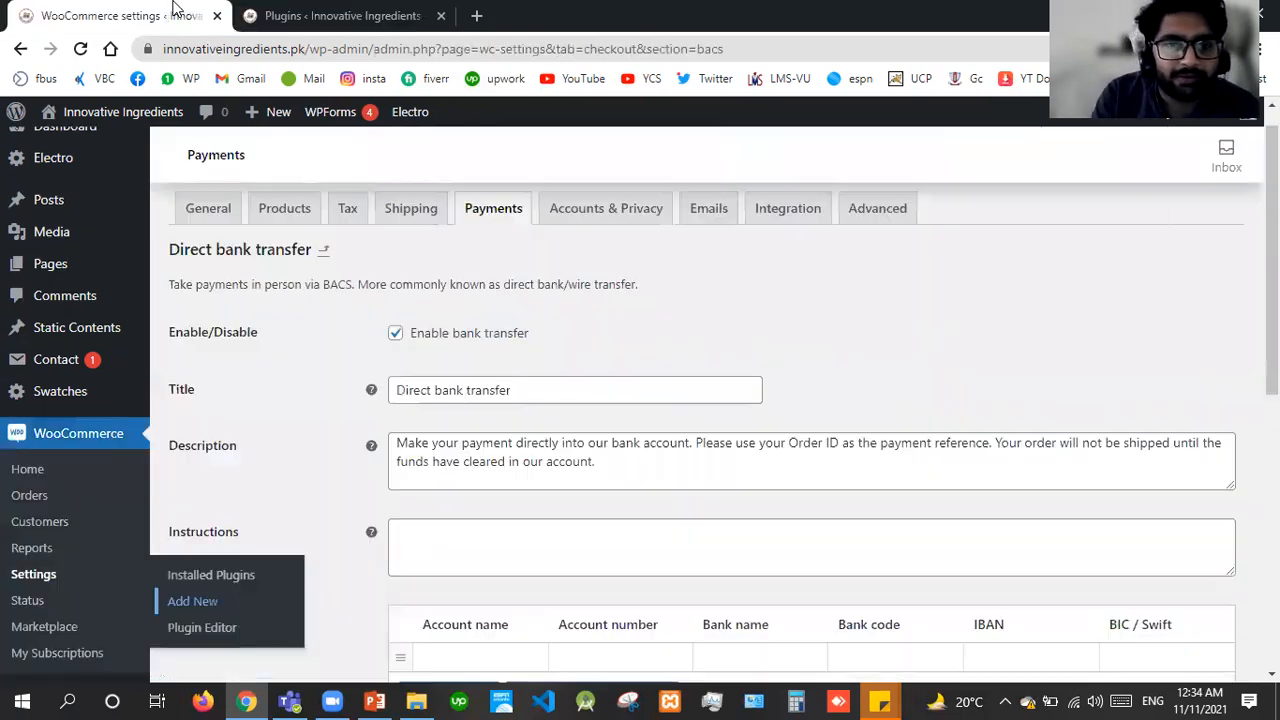
left_click(493, 216)
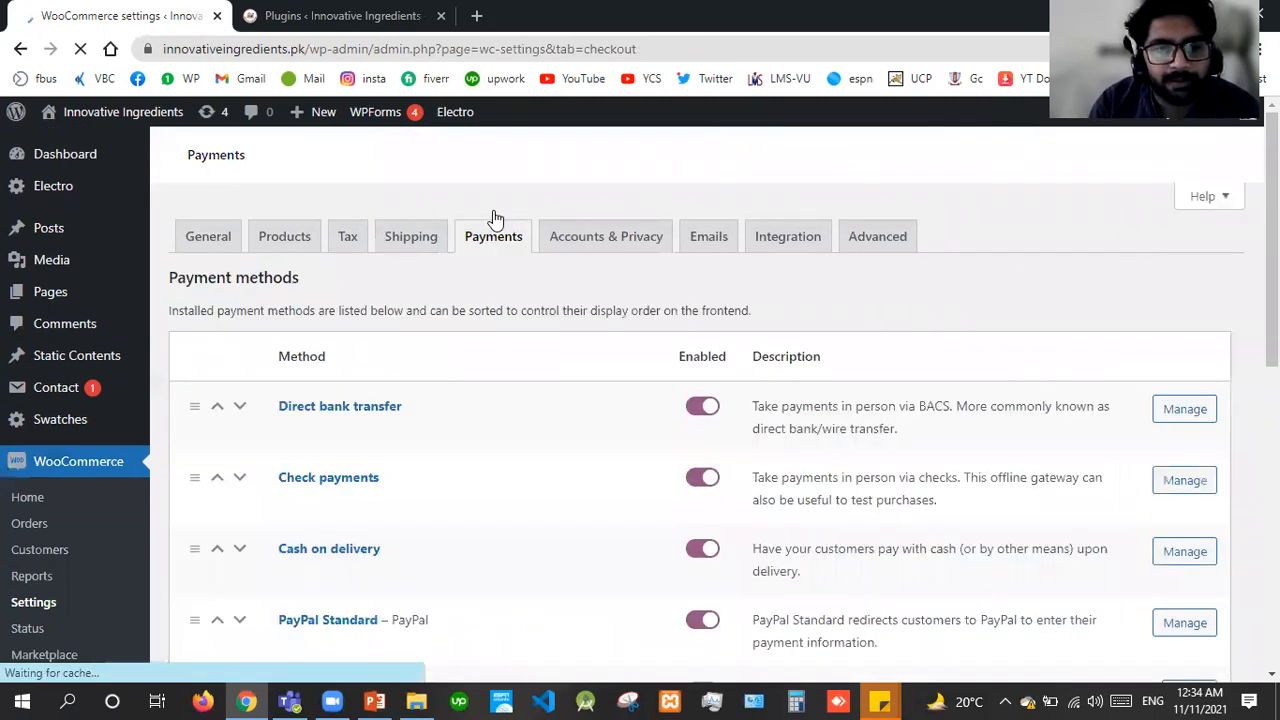
scroll(700, 420, "down", 3)
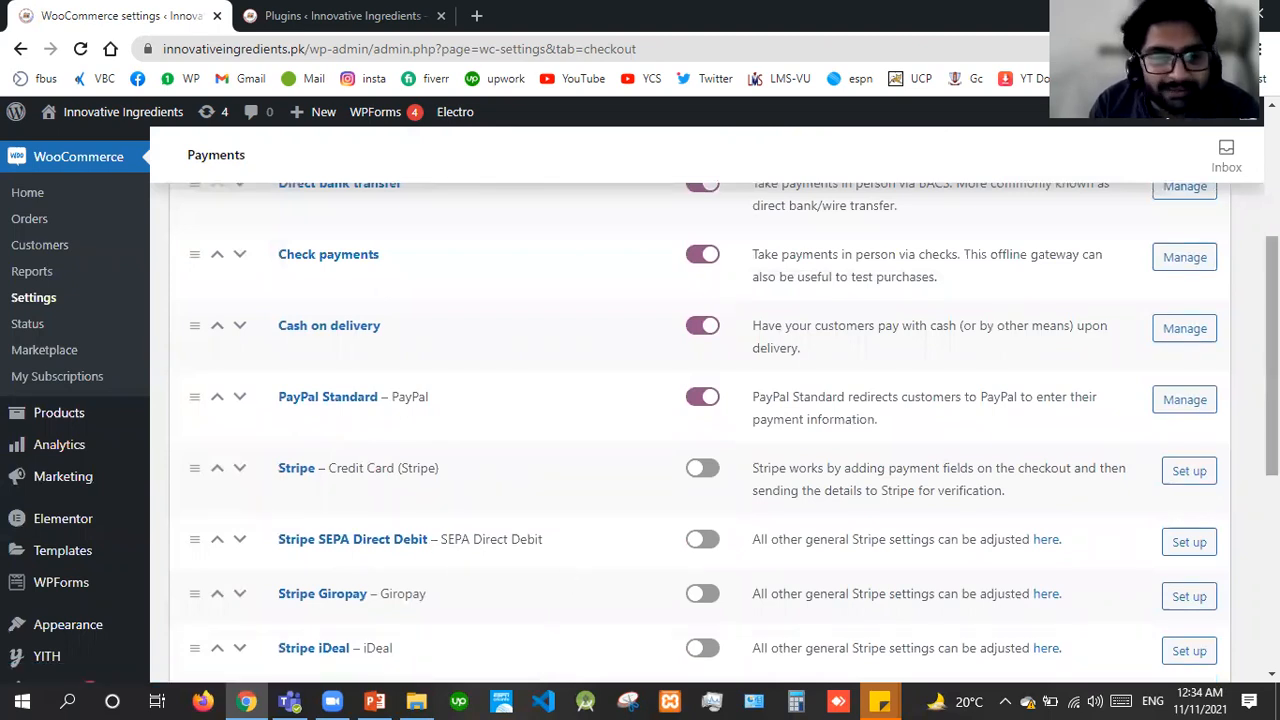
scroll(1272, 450, "down", 4)
left_click_drag(1272, 500, 1272, 498)
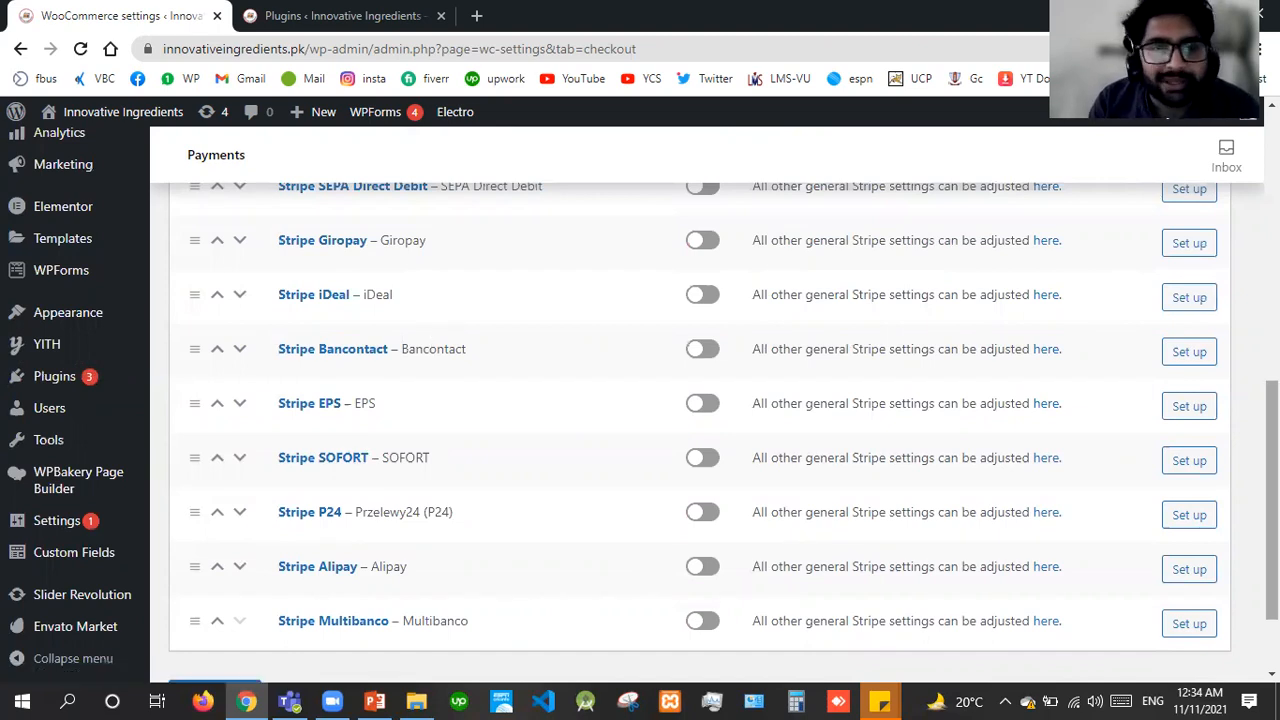
scroll(1272, 450, "up", 3)
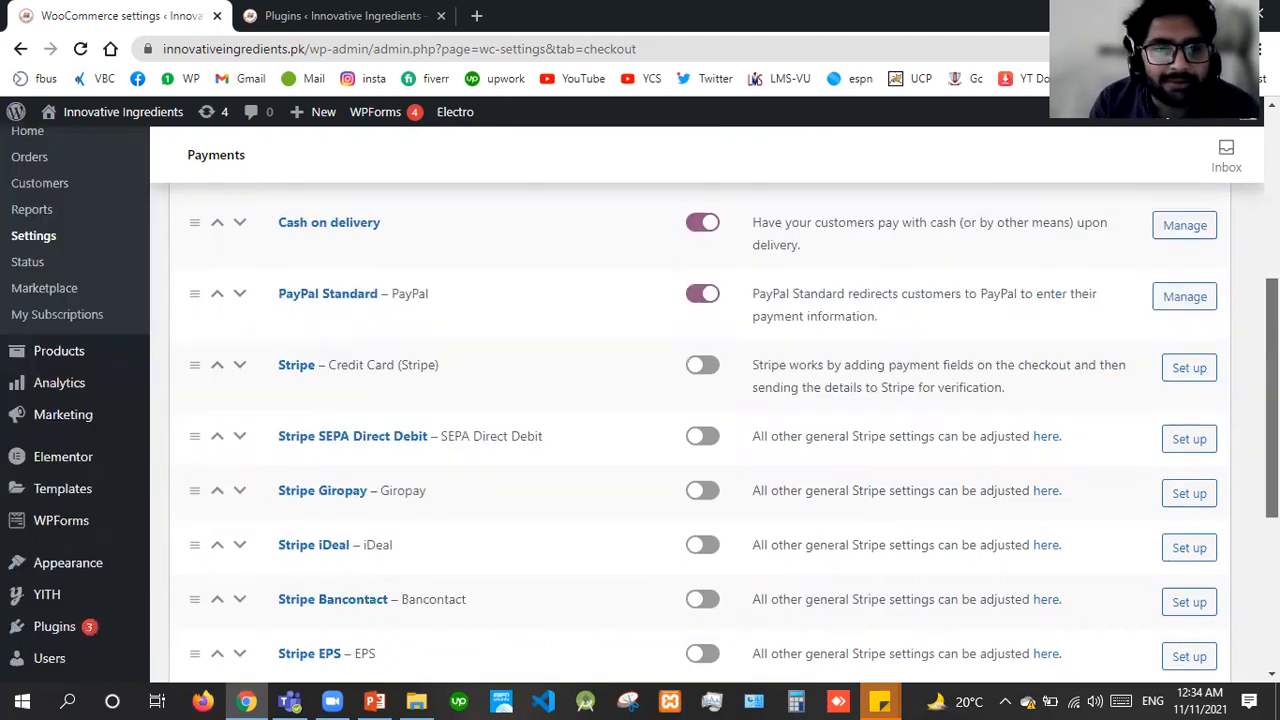
left_click(702, 370)
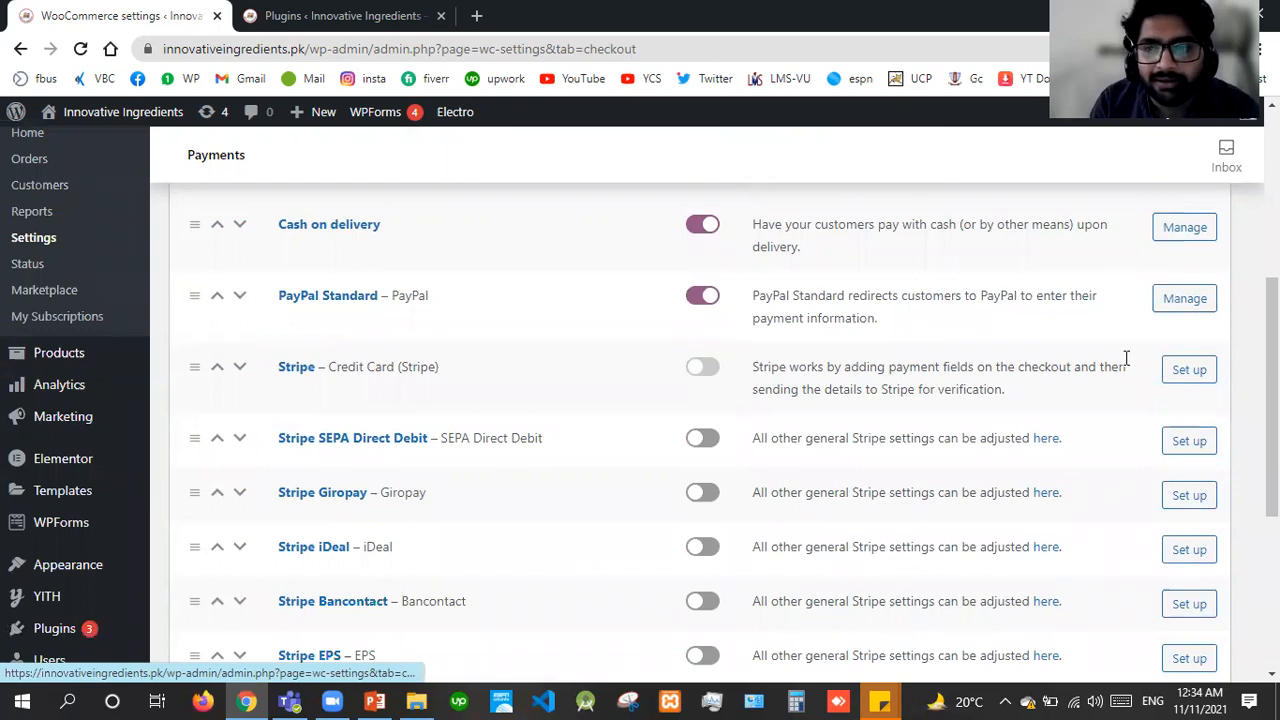
Open the setup page of the Stripe credit card method, review its options and turn off test mode.
left_click(1189, 369)
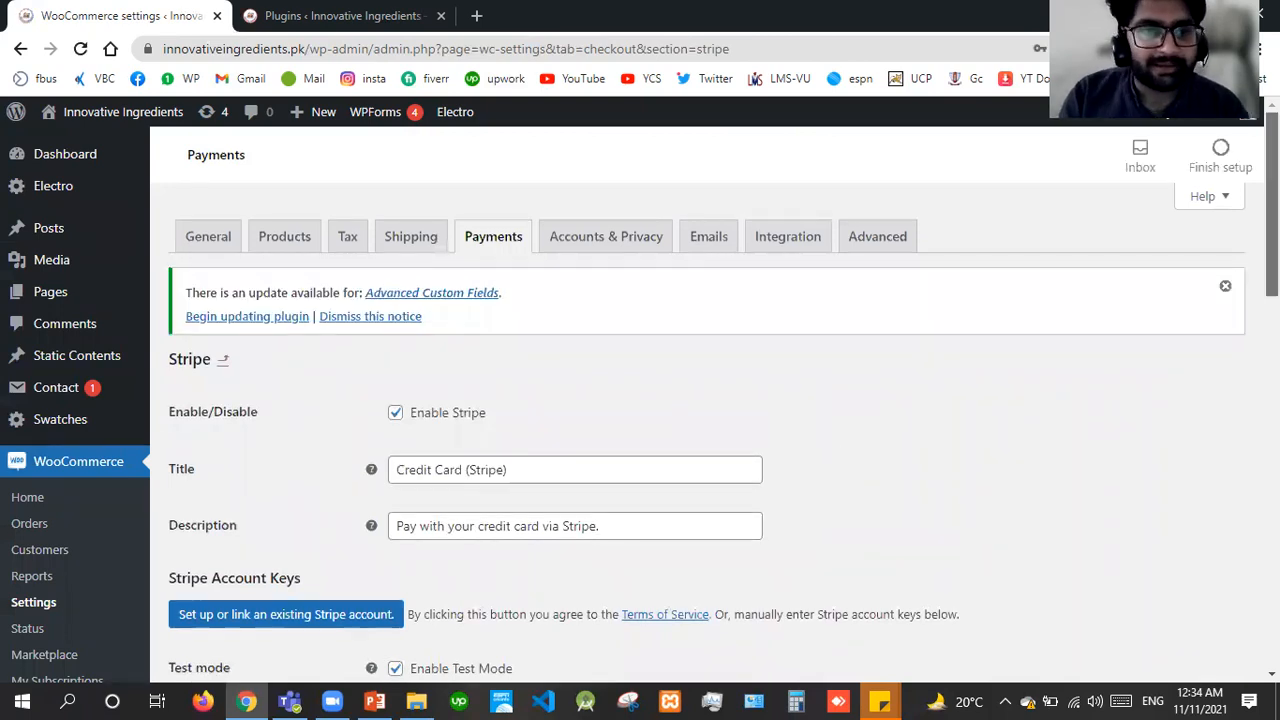
scroll(640, 400, "down", 3)
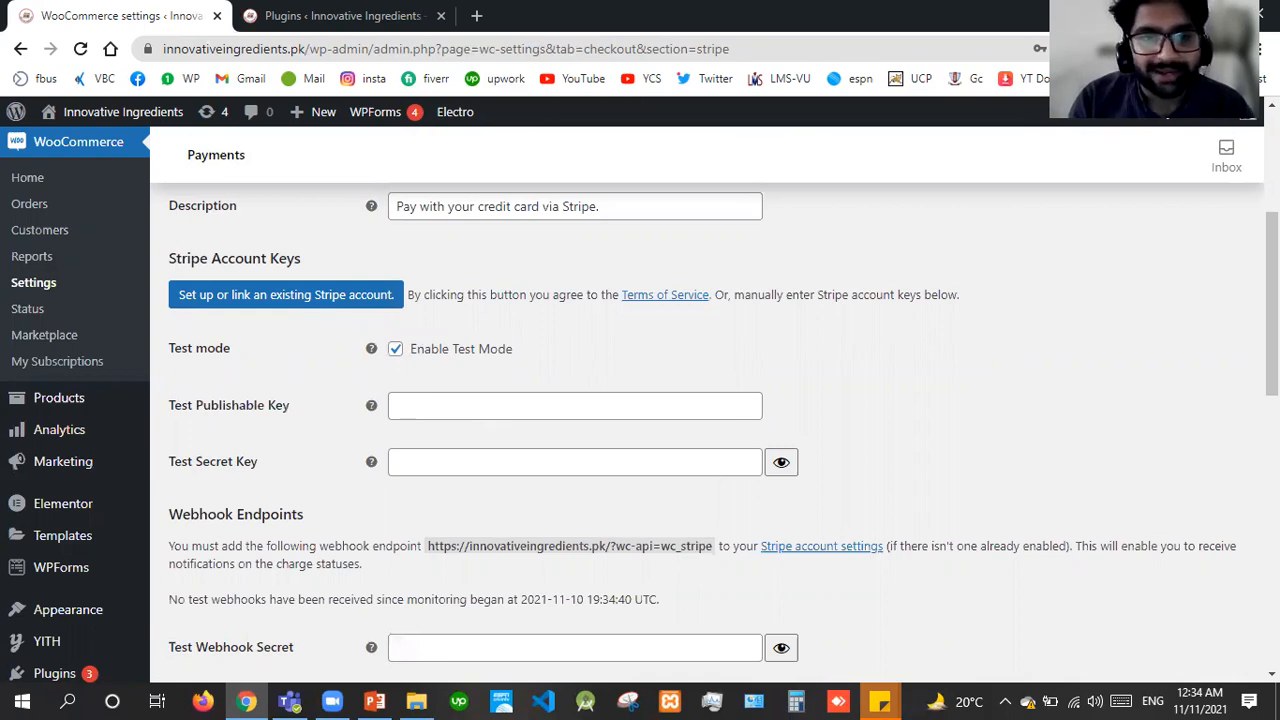
scroll(1272, 305, "down", 3)
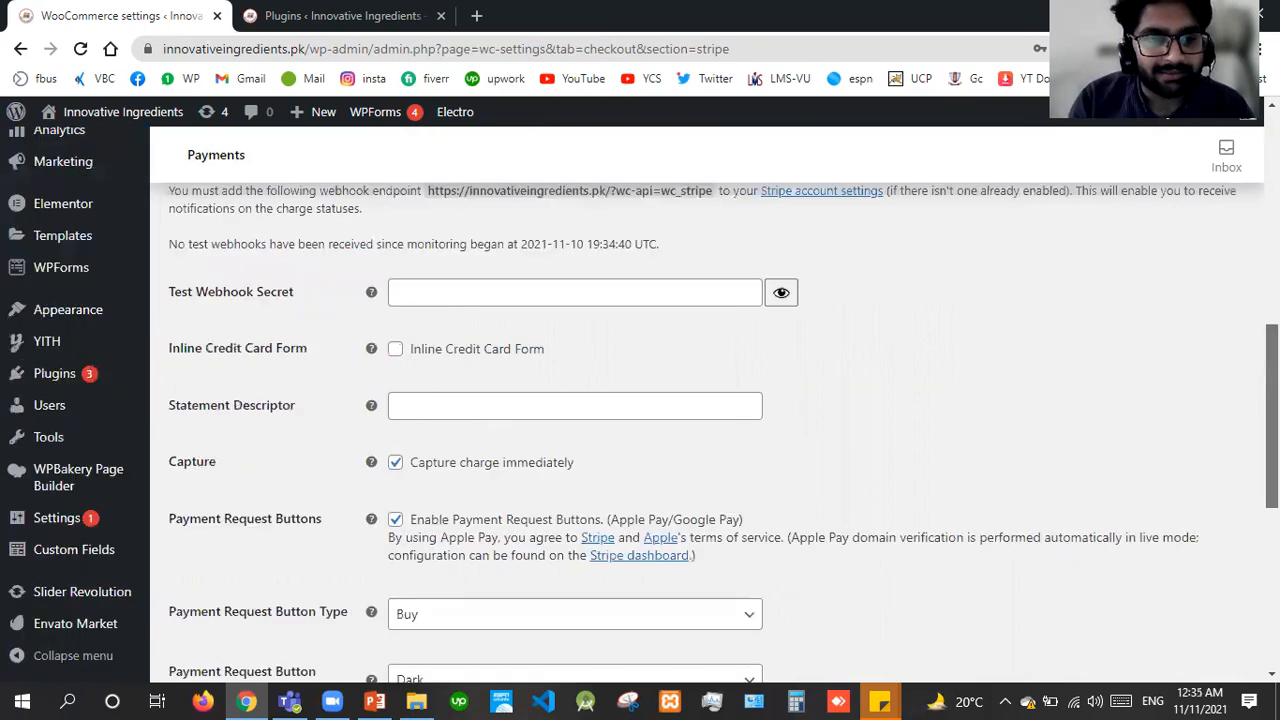
scroll(700, 420, "down", 4)
scroll(700, 400, "up", 1)
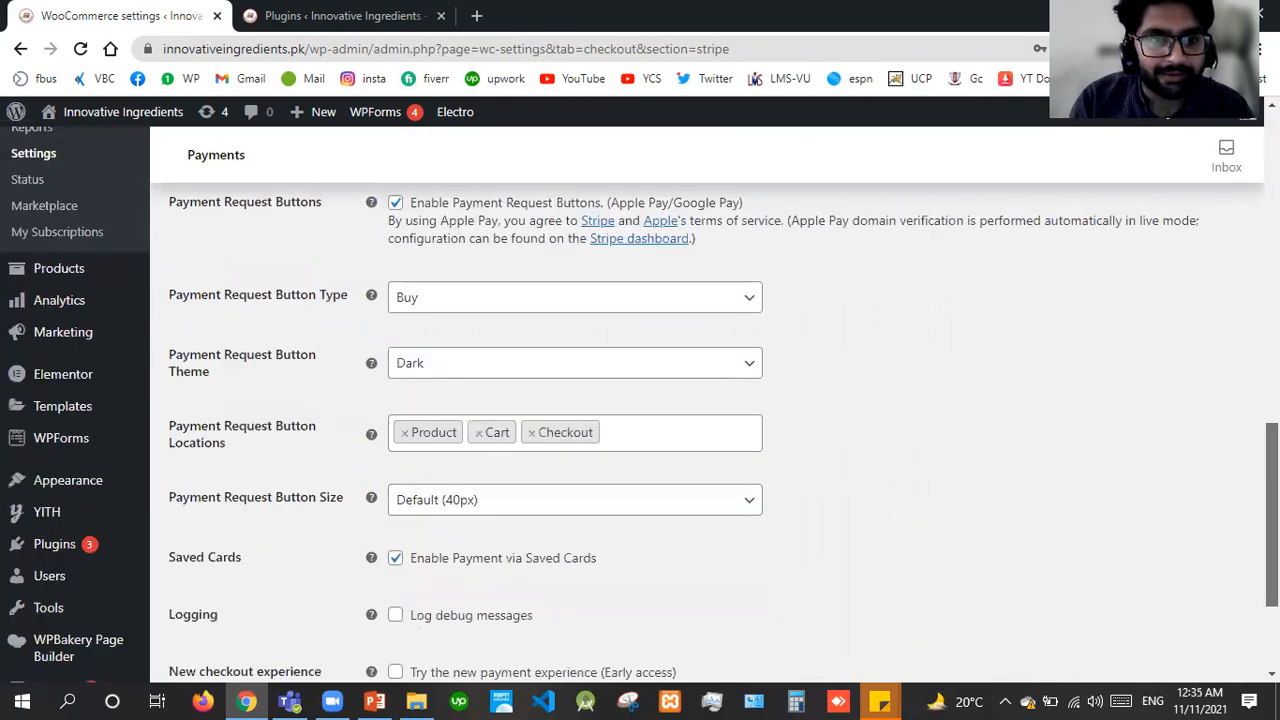
scroll(700, 400, "up", 4)
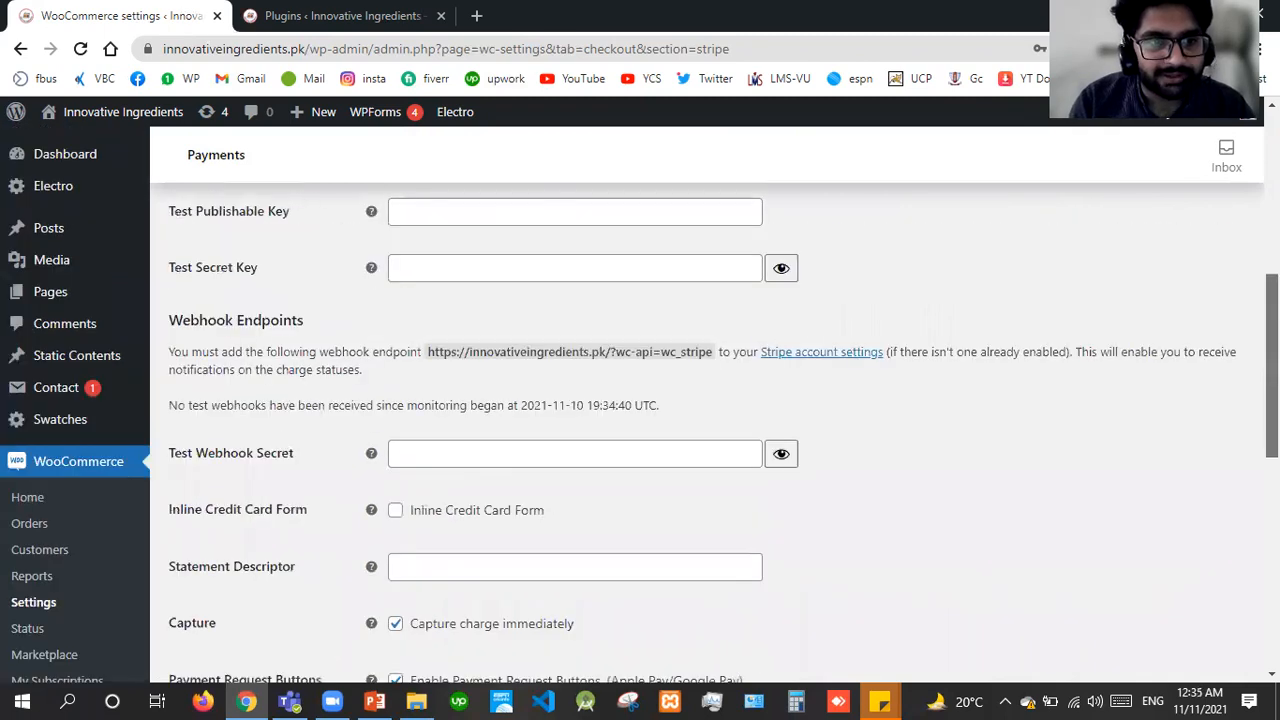
scroll(563, 430, "up", 3)
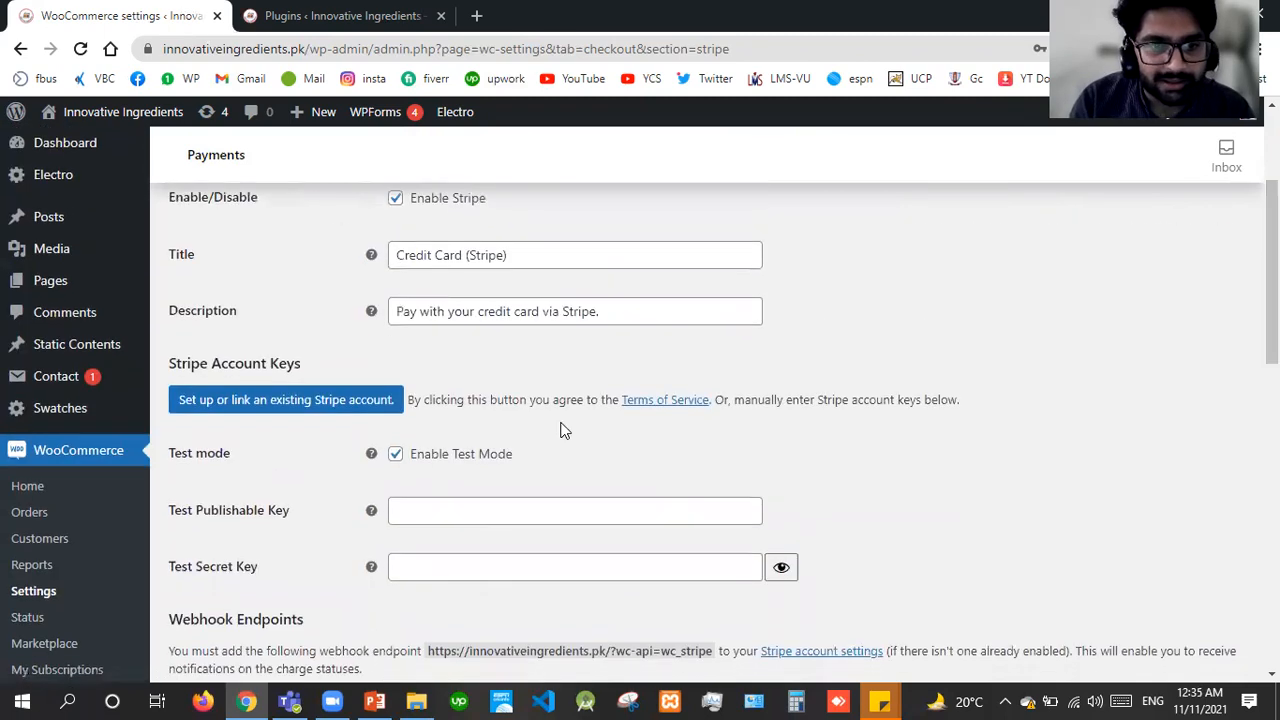
left_click(396, 454)
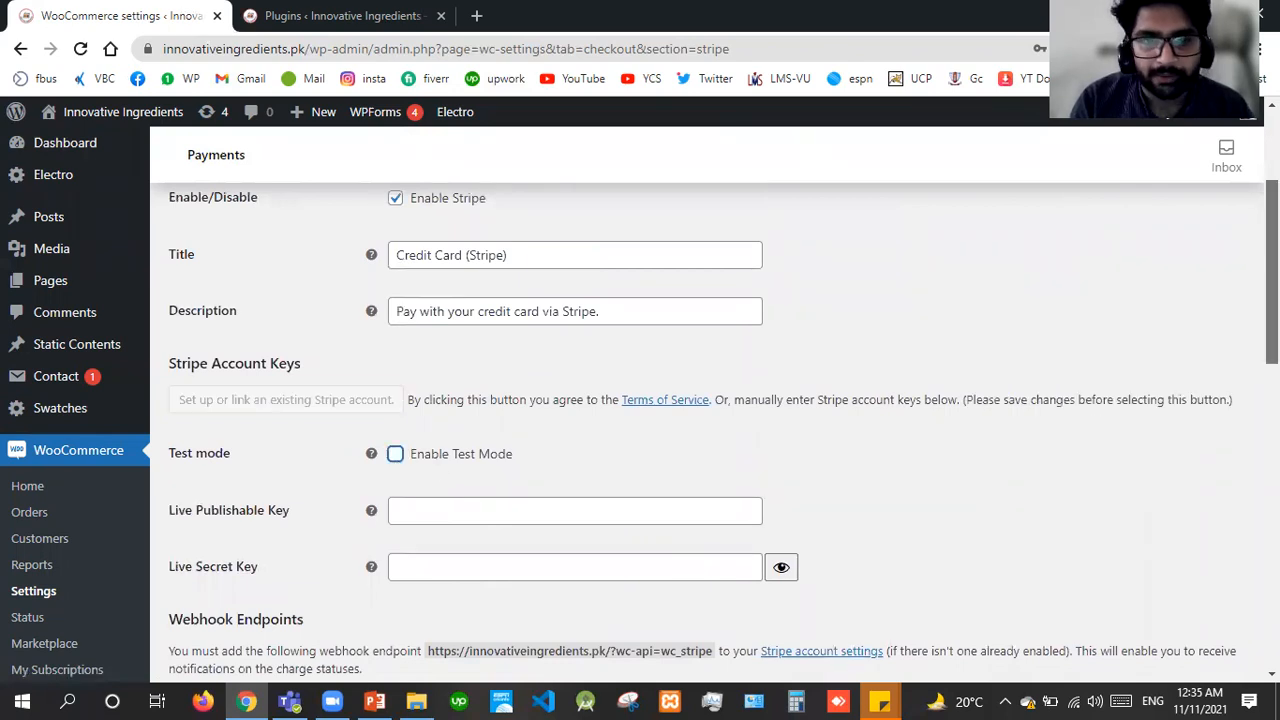
left_click_drag(1272, 272, 1272, 317)
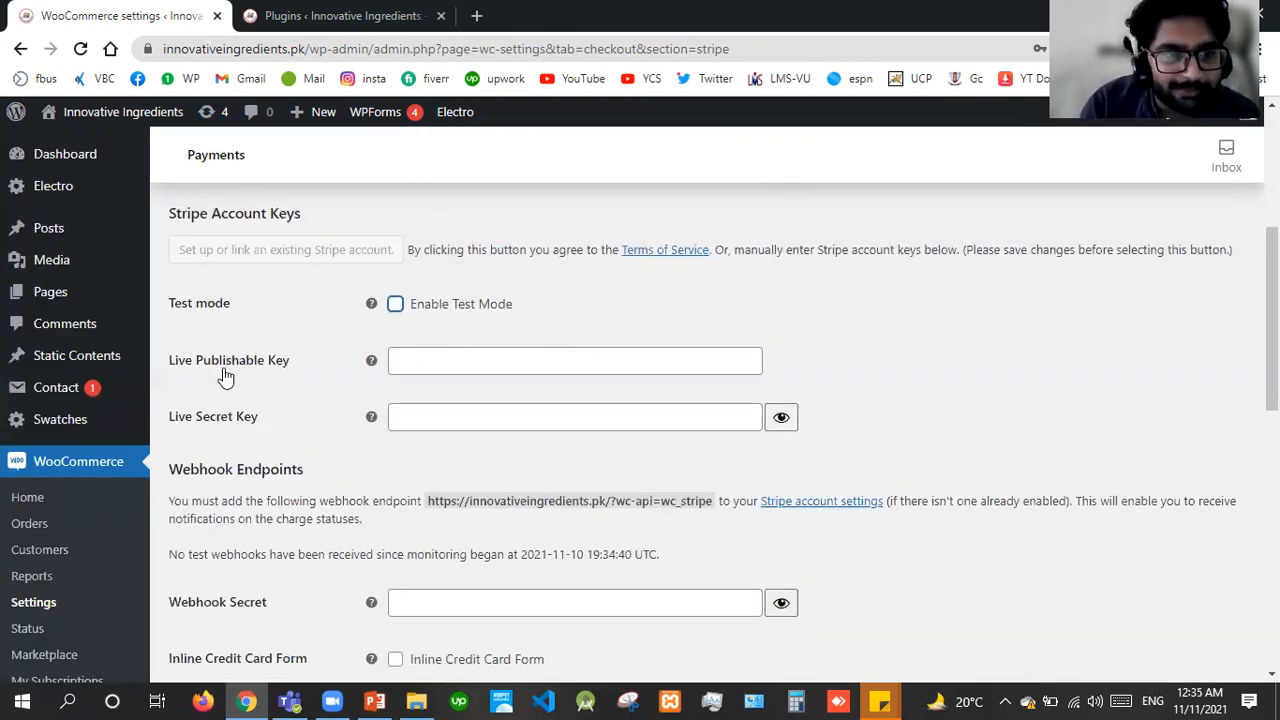
left_click(449, 367)
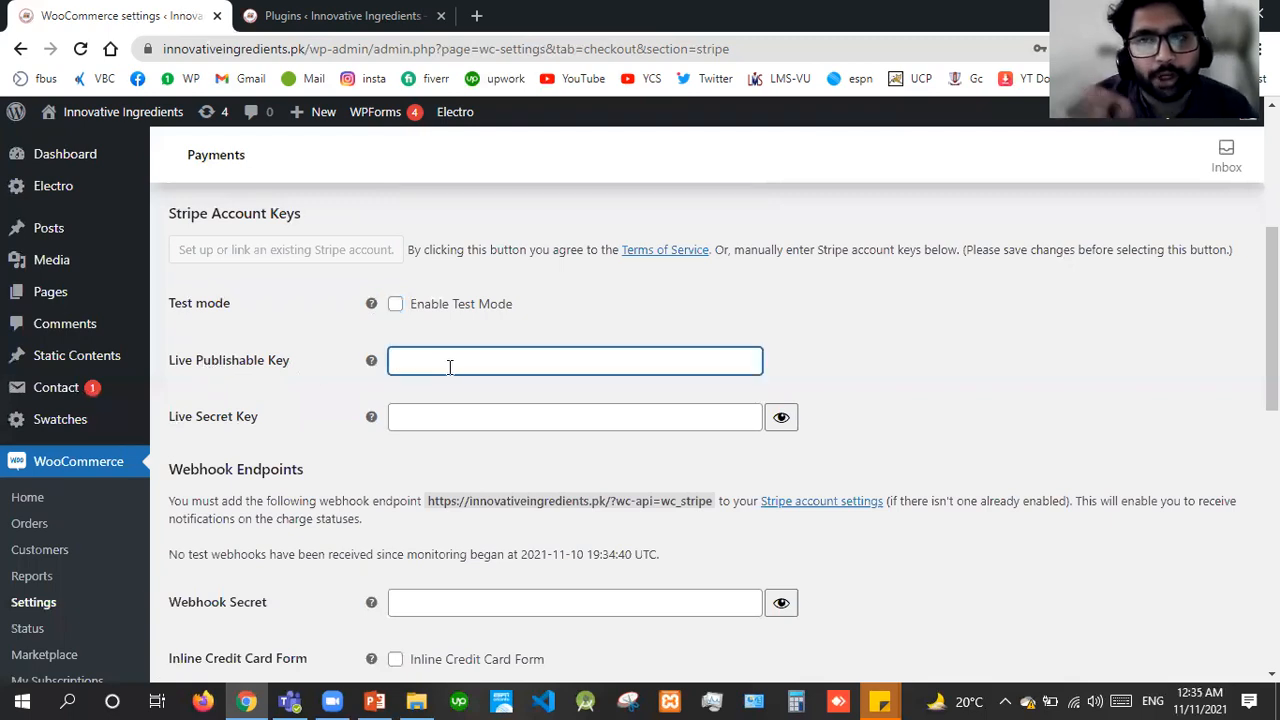
Open stripe.com in a new browser tab.
left_click(479, 17)
type("str")
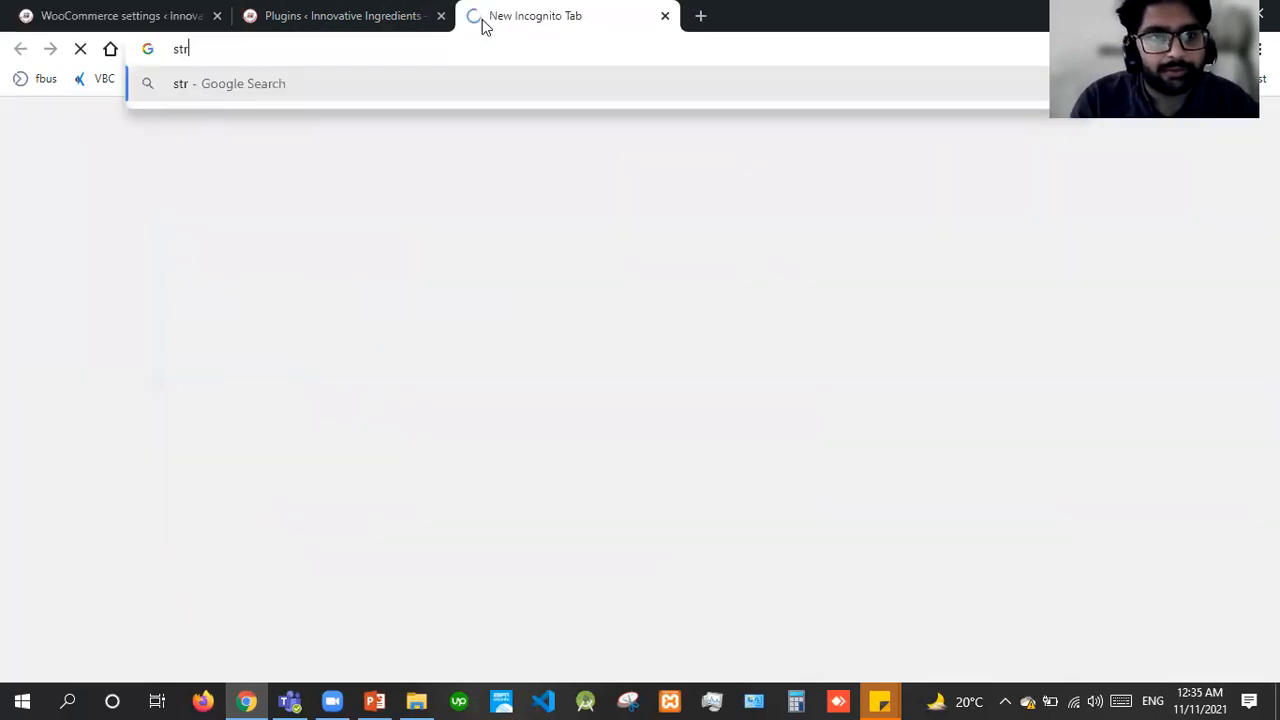
type("ipe.c")
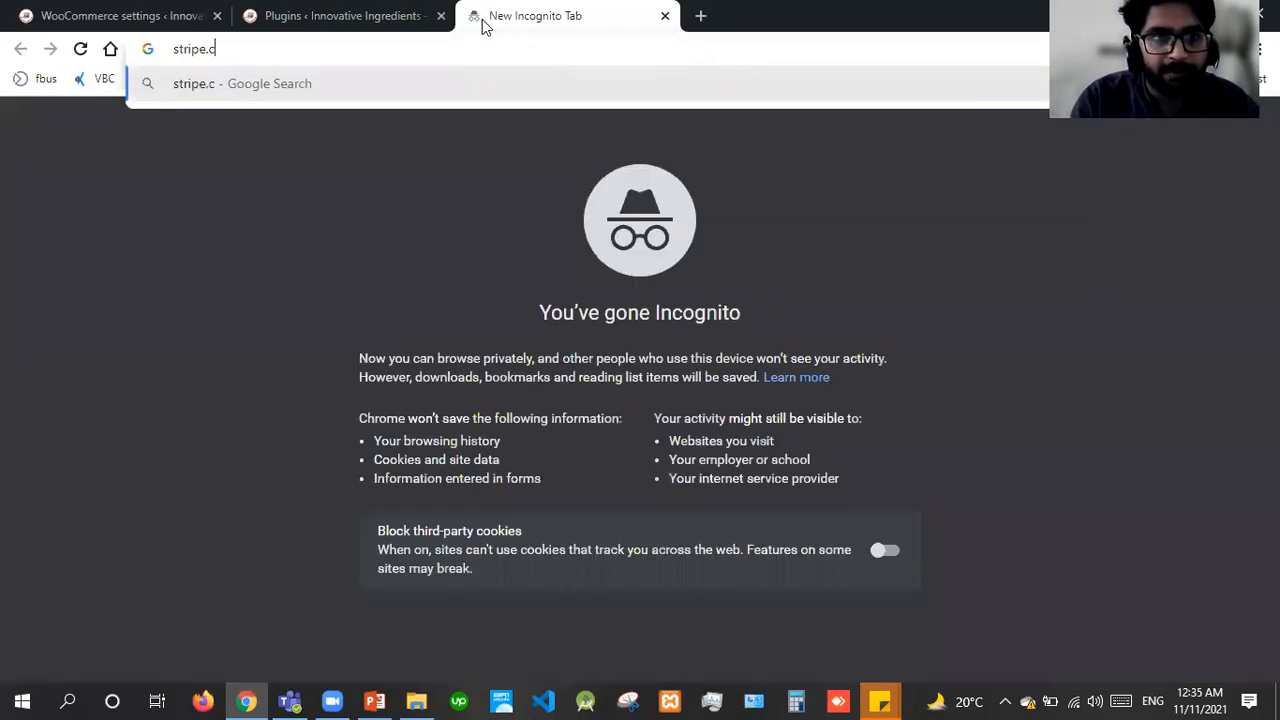
type("om")
key("Return")
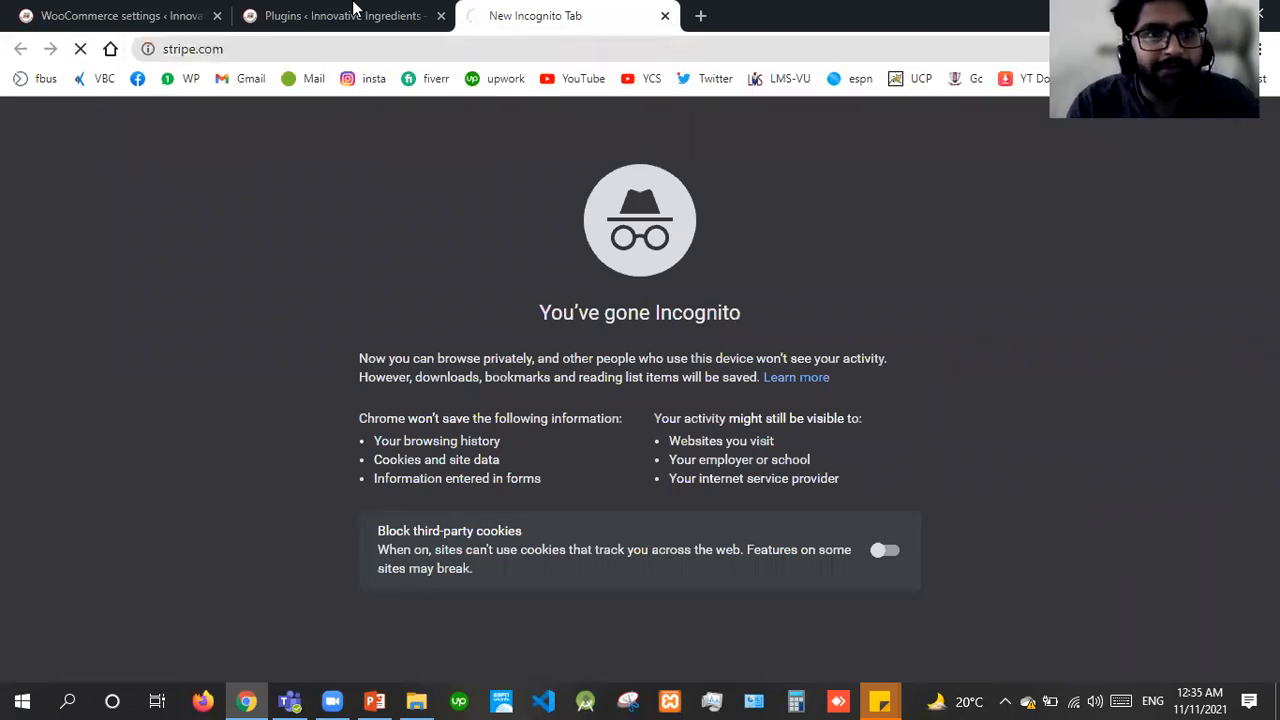
Close the Plugins page, check the Stripe website and return to the WooCommerce Stripe settings.
left_click(352, 8)
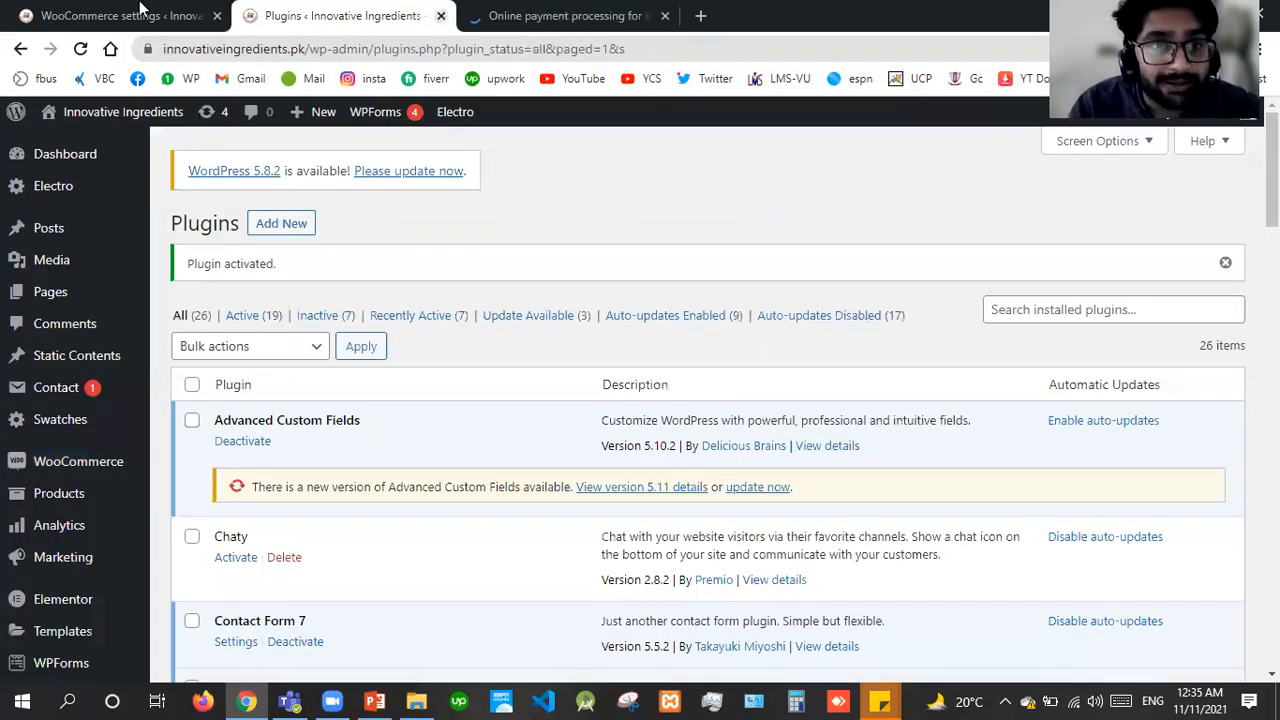
key("ctrl+w")
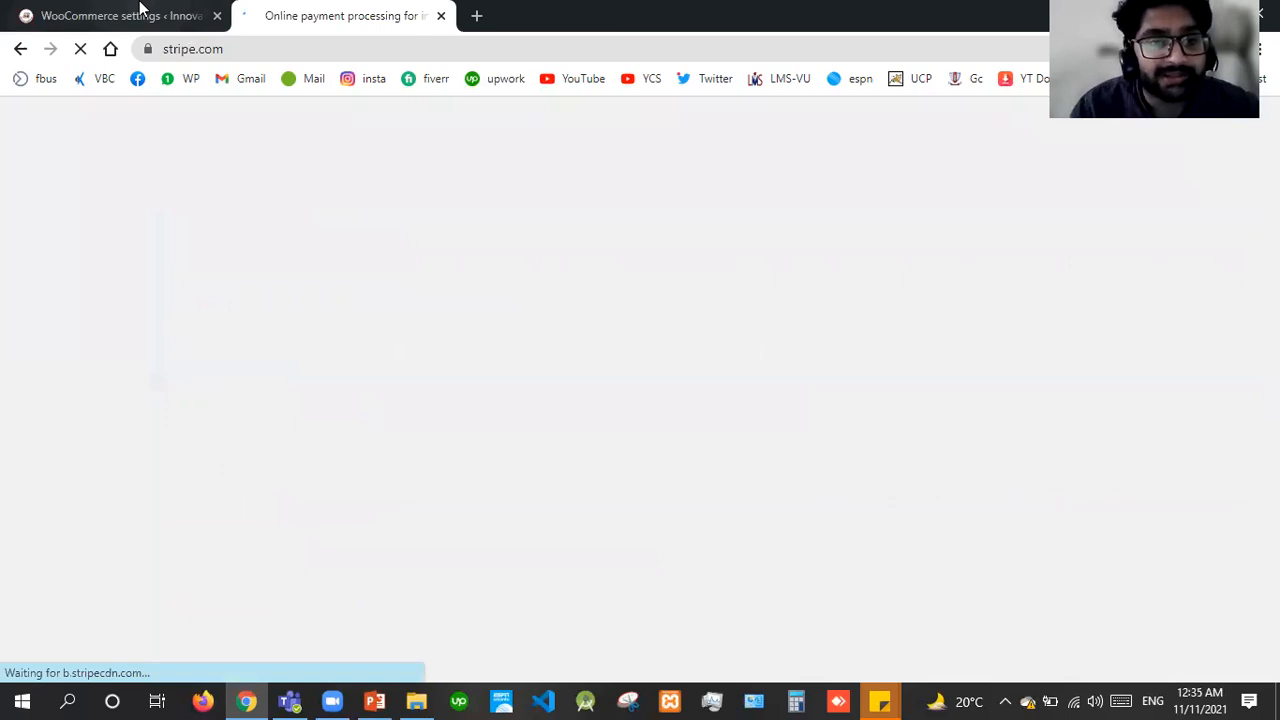
left_click(140, 12)
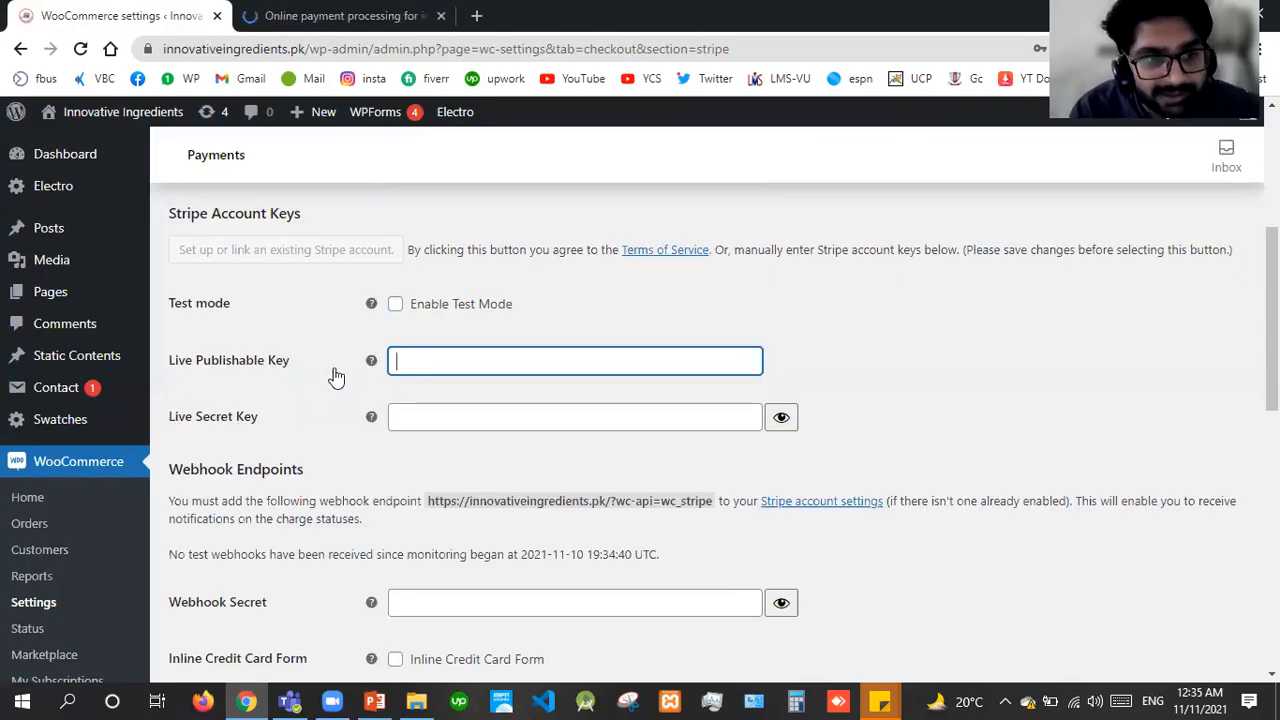
left_click(322, 12)
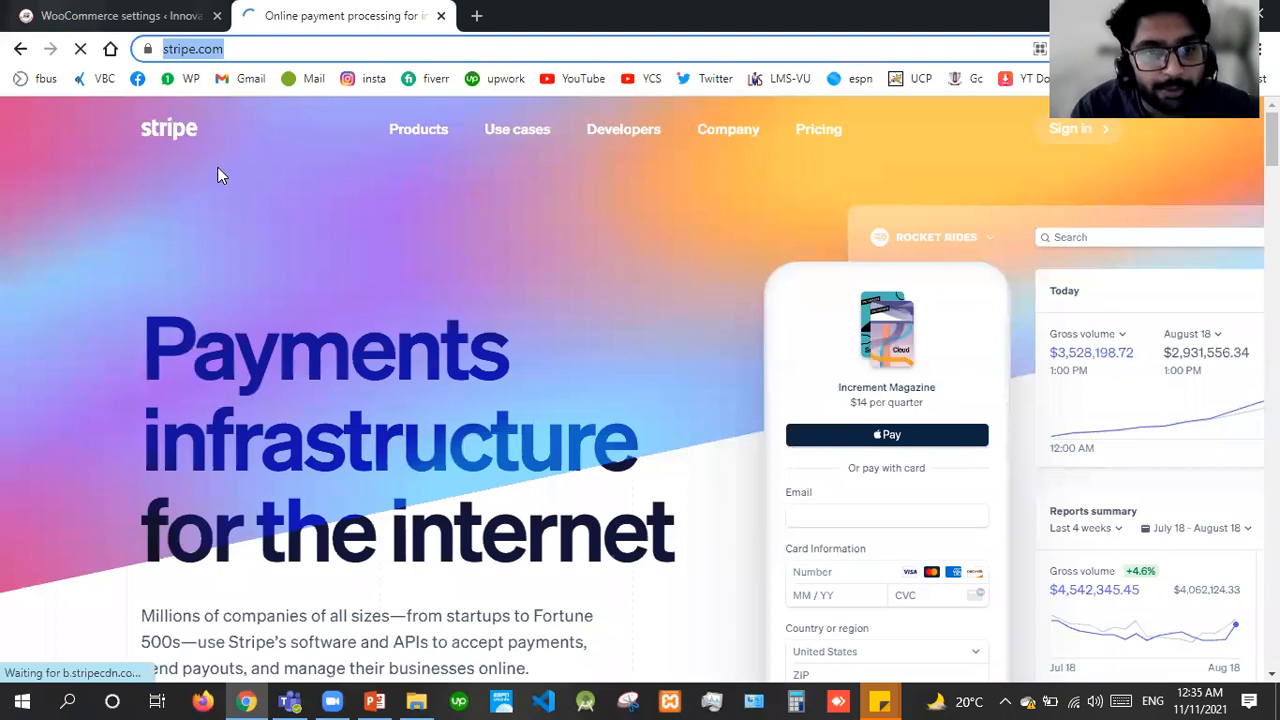
left_click(122, 16)
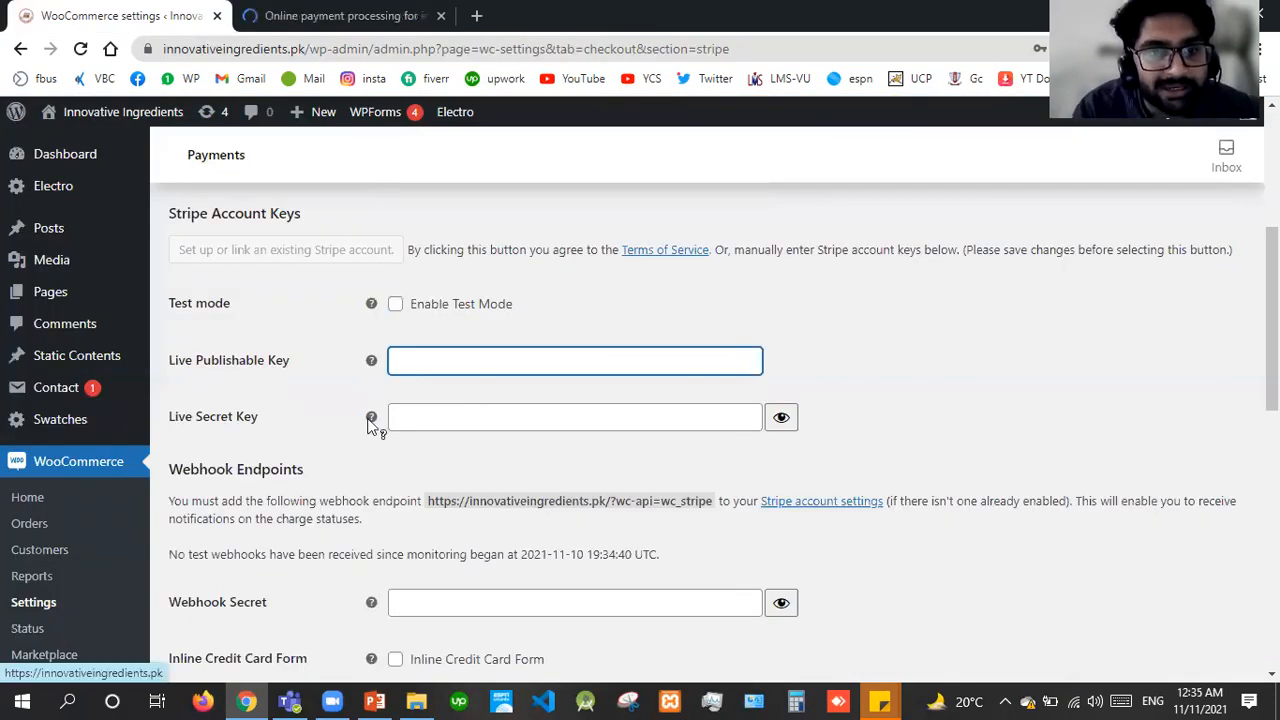
Enable the Inline Credit Card Form option in the Stripe settings.
mouse_move(371, 420)
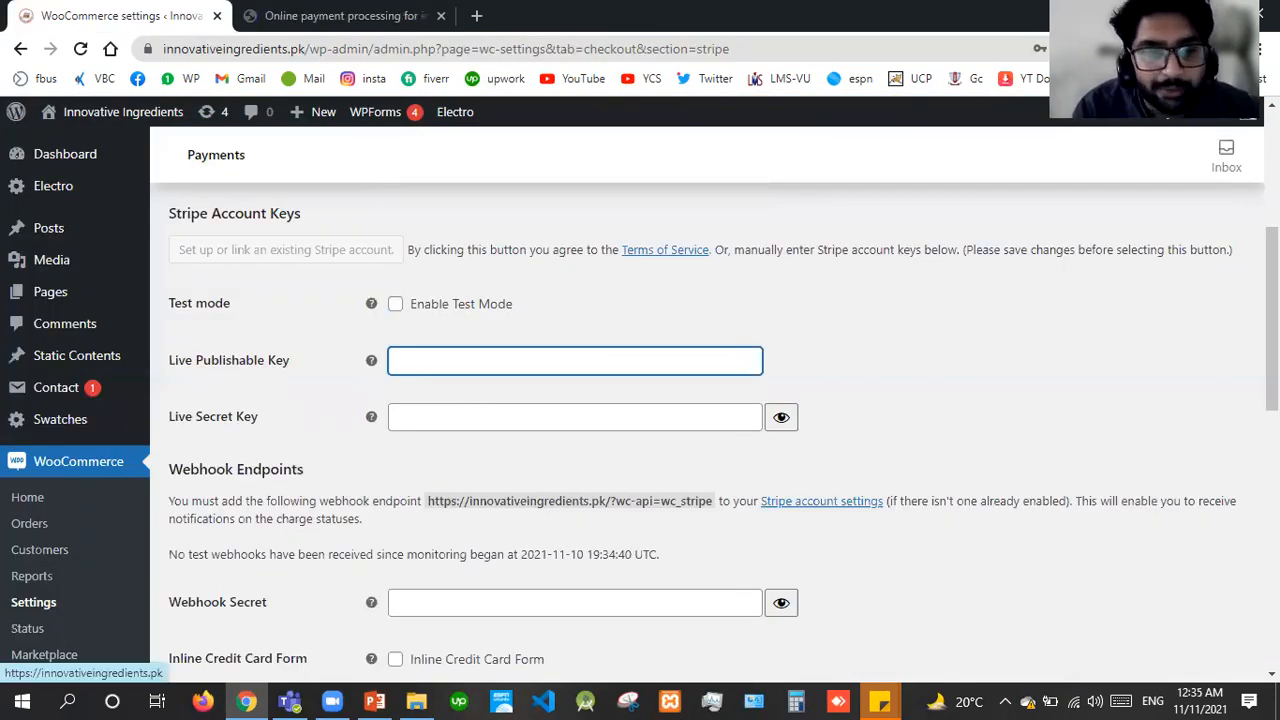
scroll(617, 443, "down", 3)
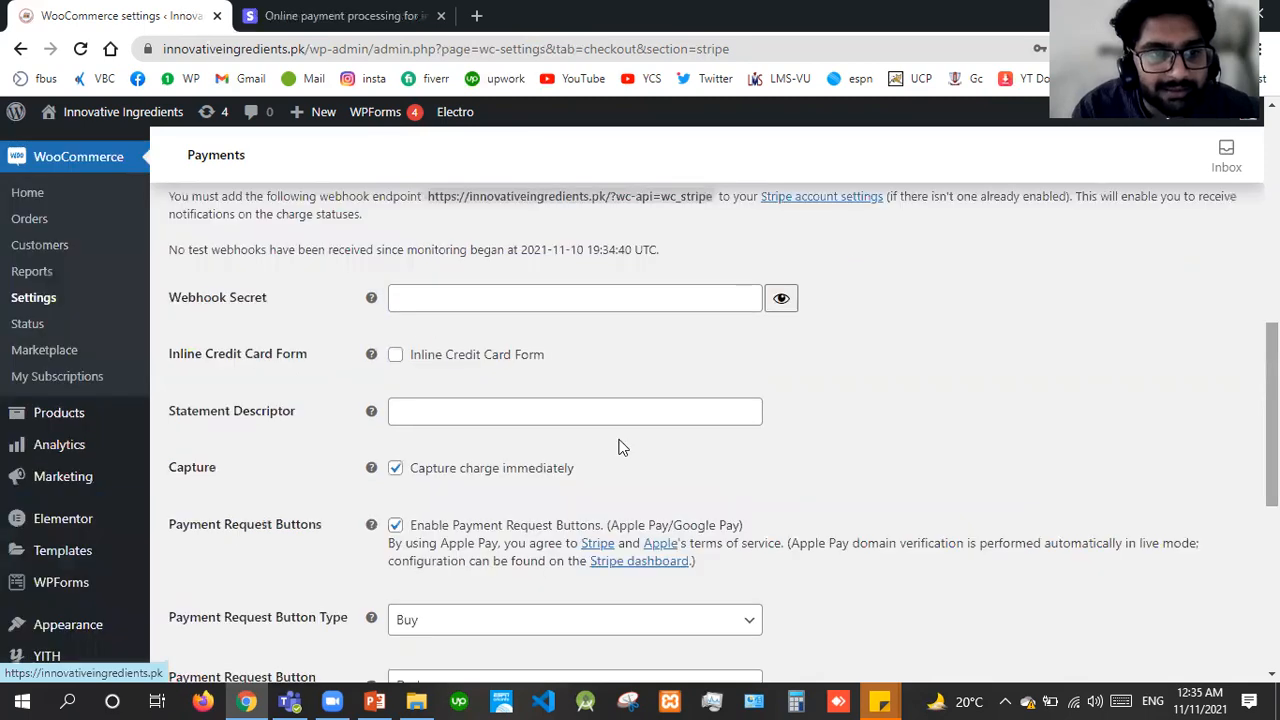
triple_click(397, 356)
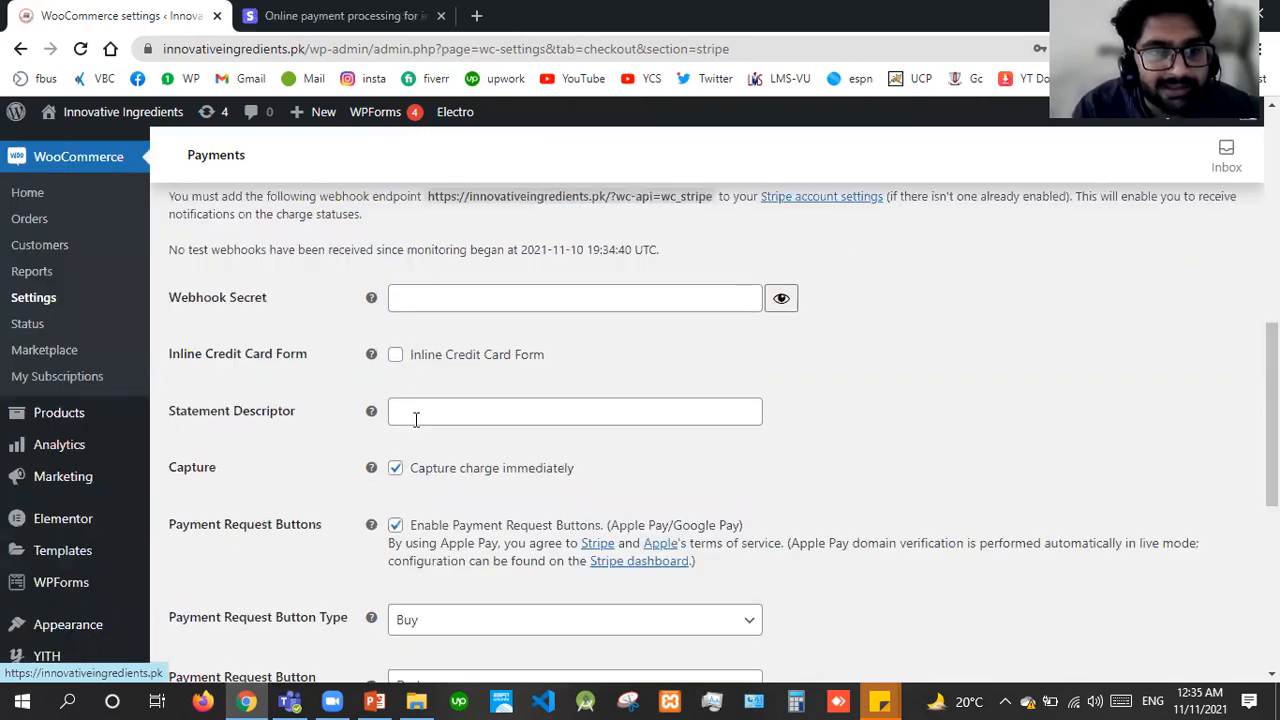
left_click(405, 412)
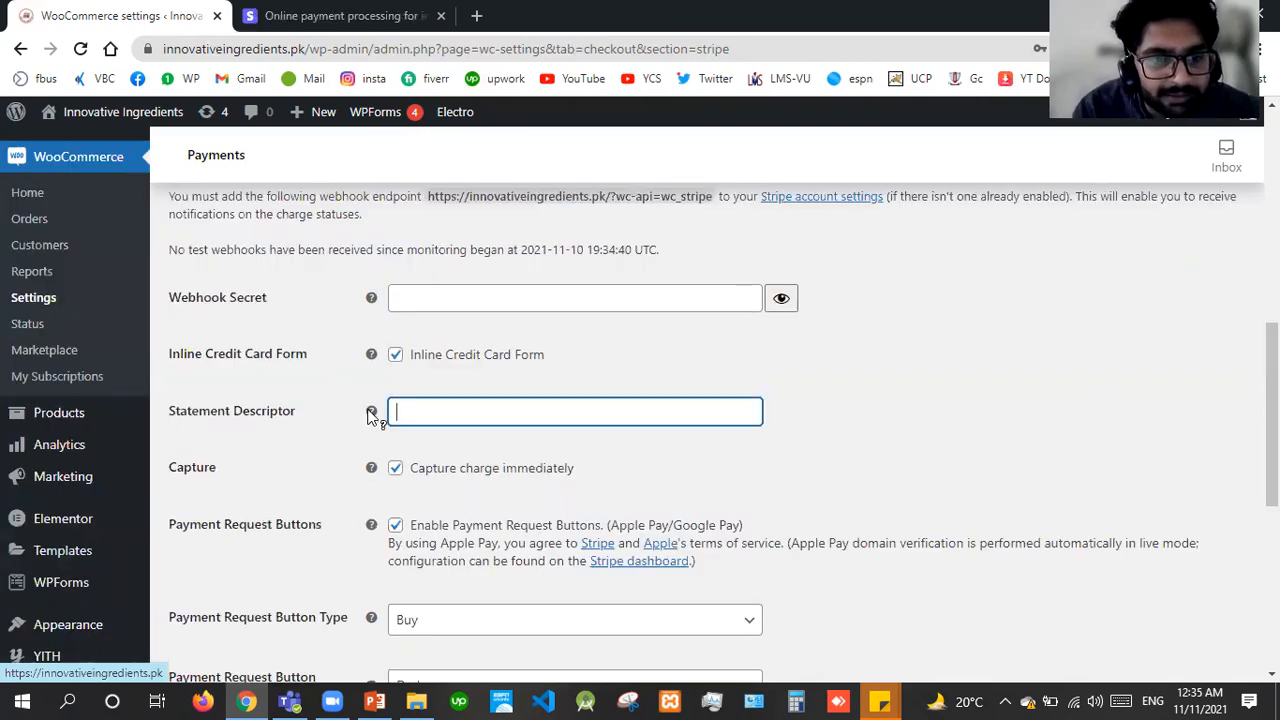
mouse_move(371, 414)
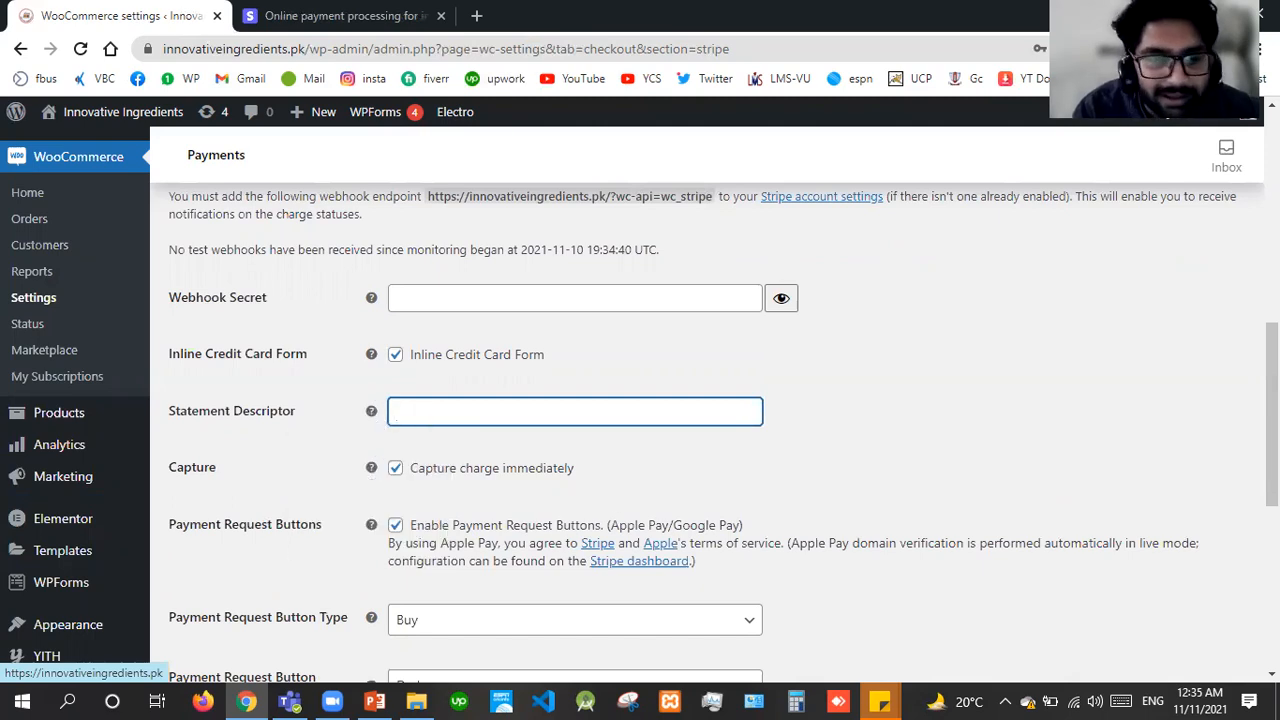
Check the remaining Stripe options, leave the statement descriptor empty and save the changes.
scroll(640, 420, "down", 2)
scroll(523, 466, "down", 4)
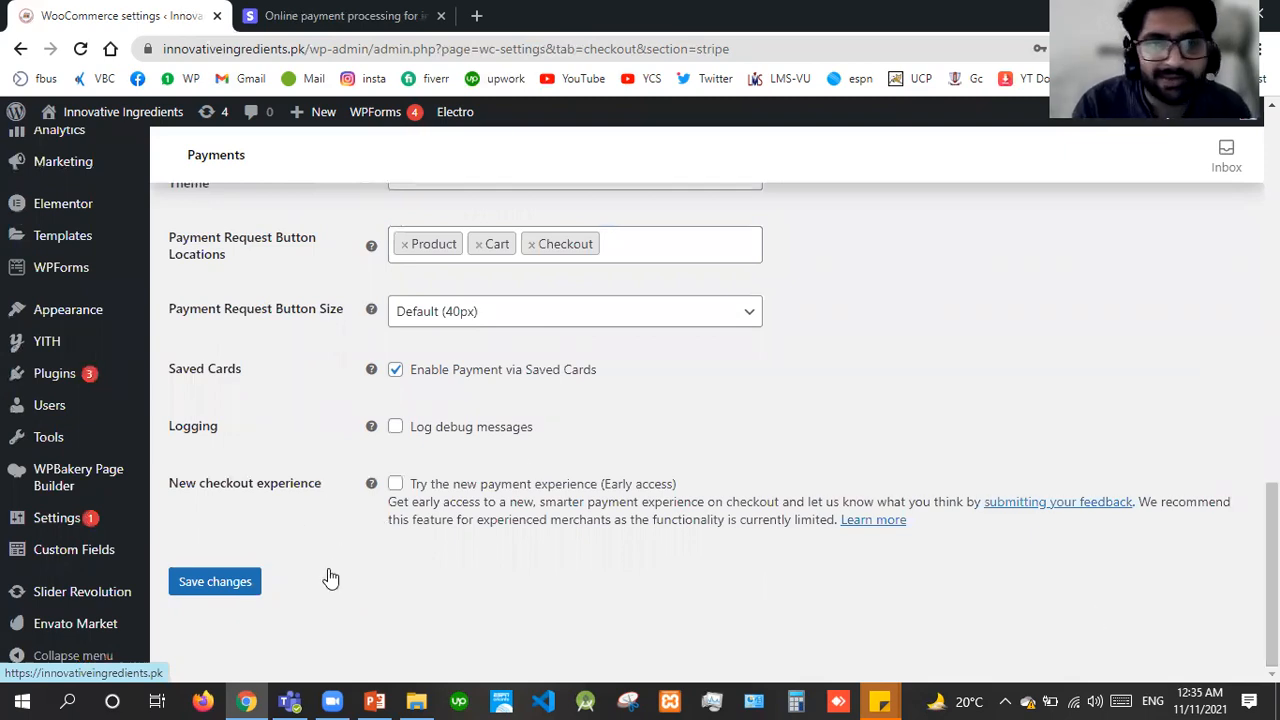
scroll(640, 420, "up", 4)
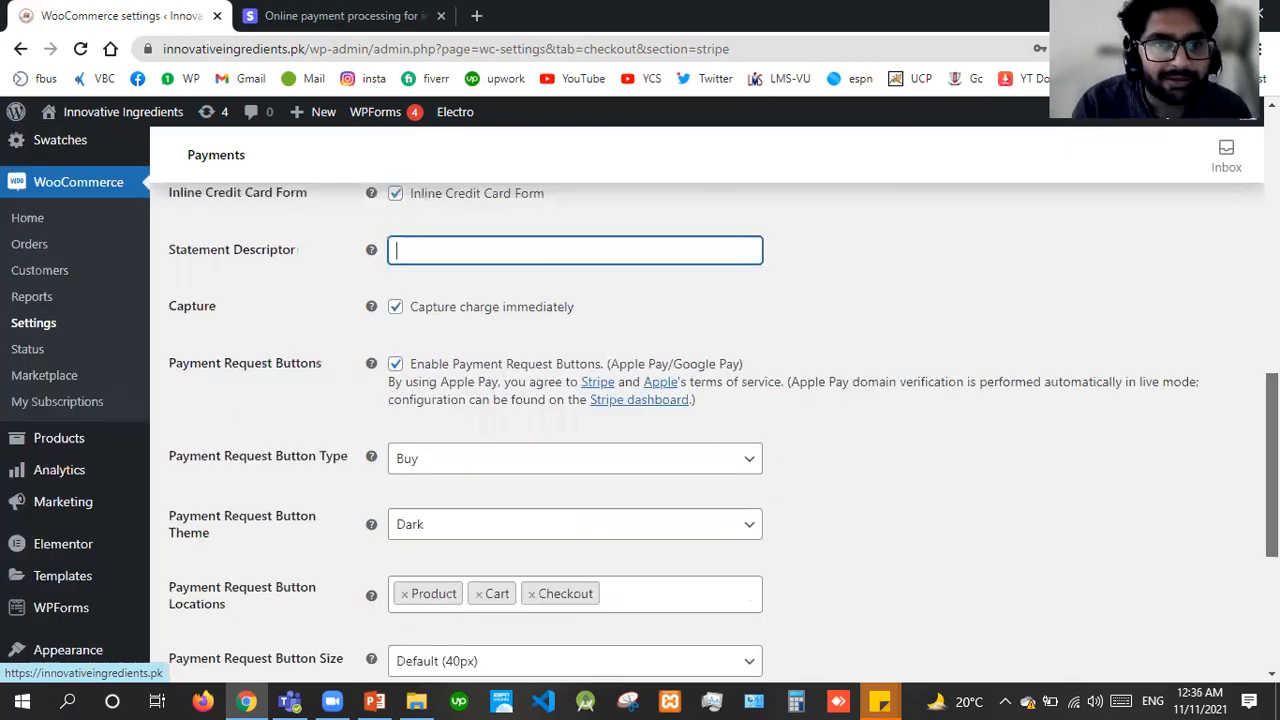
scroll(640, 420, "up", 3)
scroll(640, 420, "up", 1)
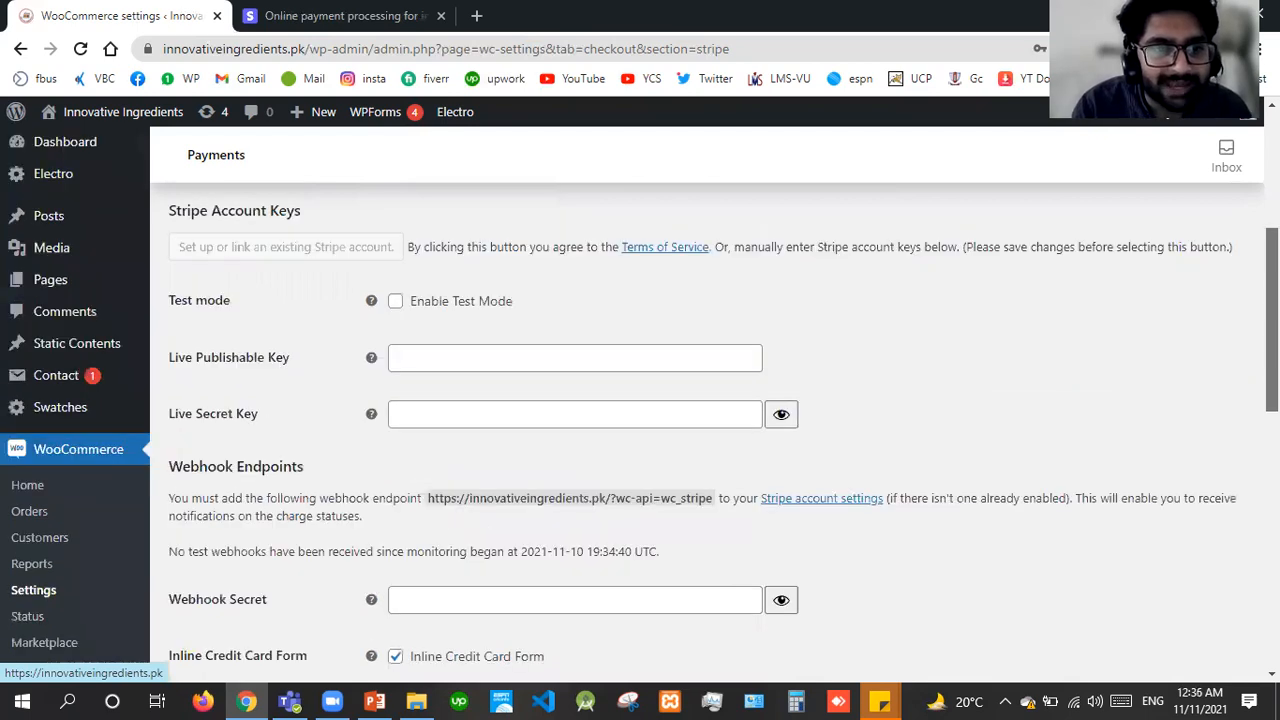
scroll(640, 420, "down", 2)
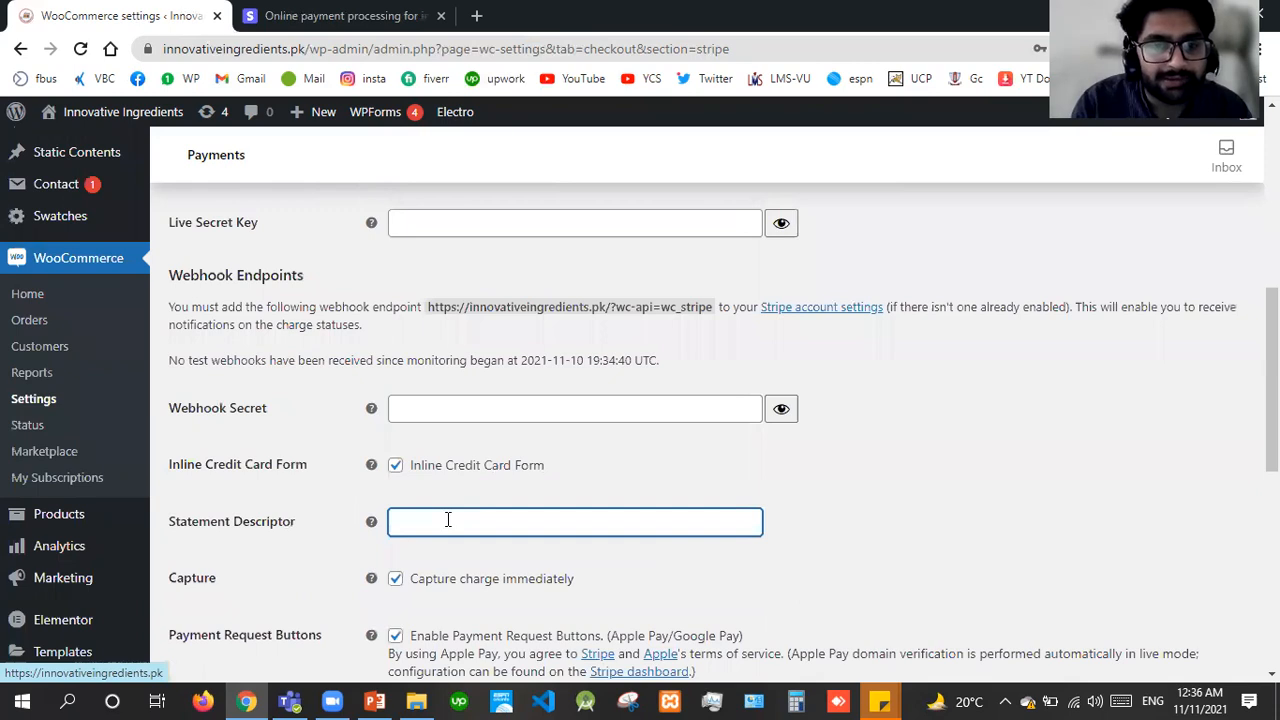
type("/")
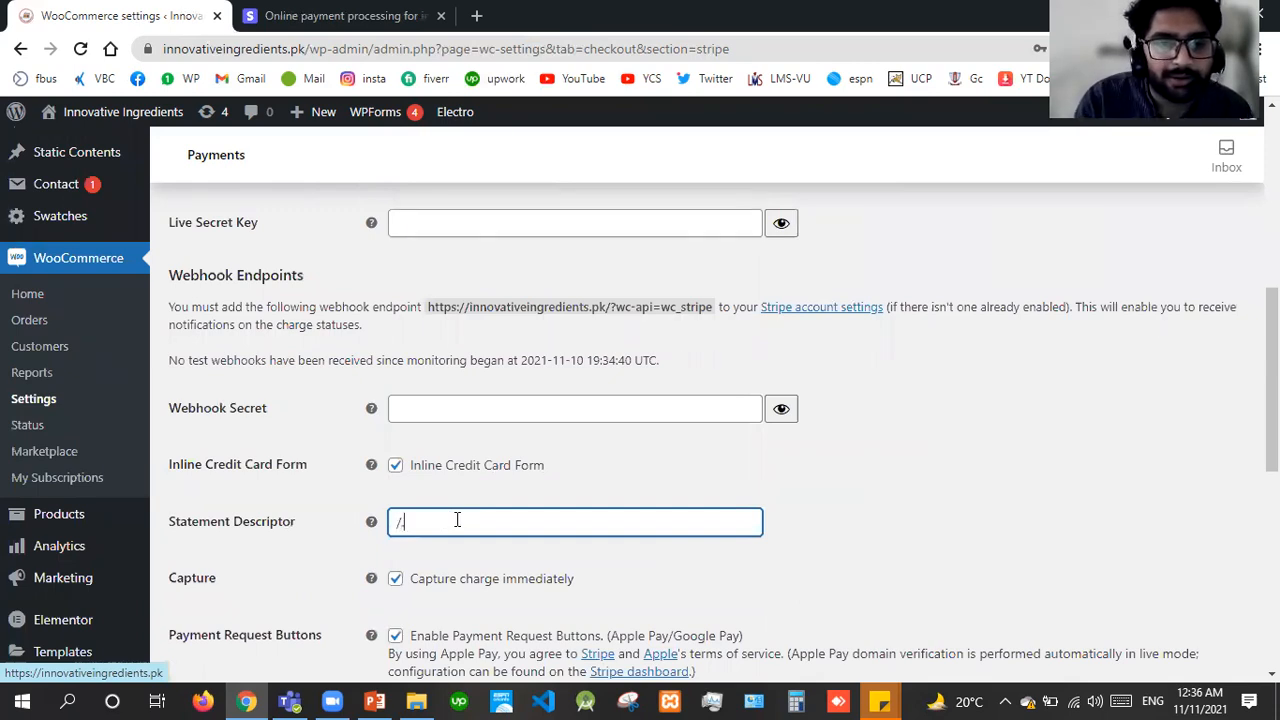
key("BackSpace")
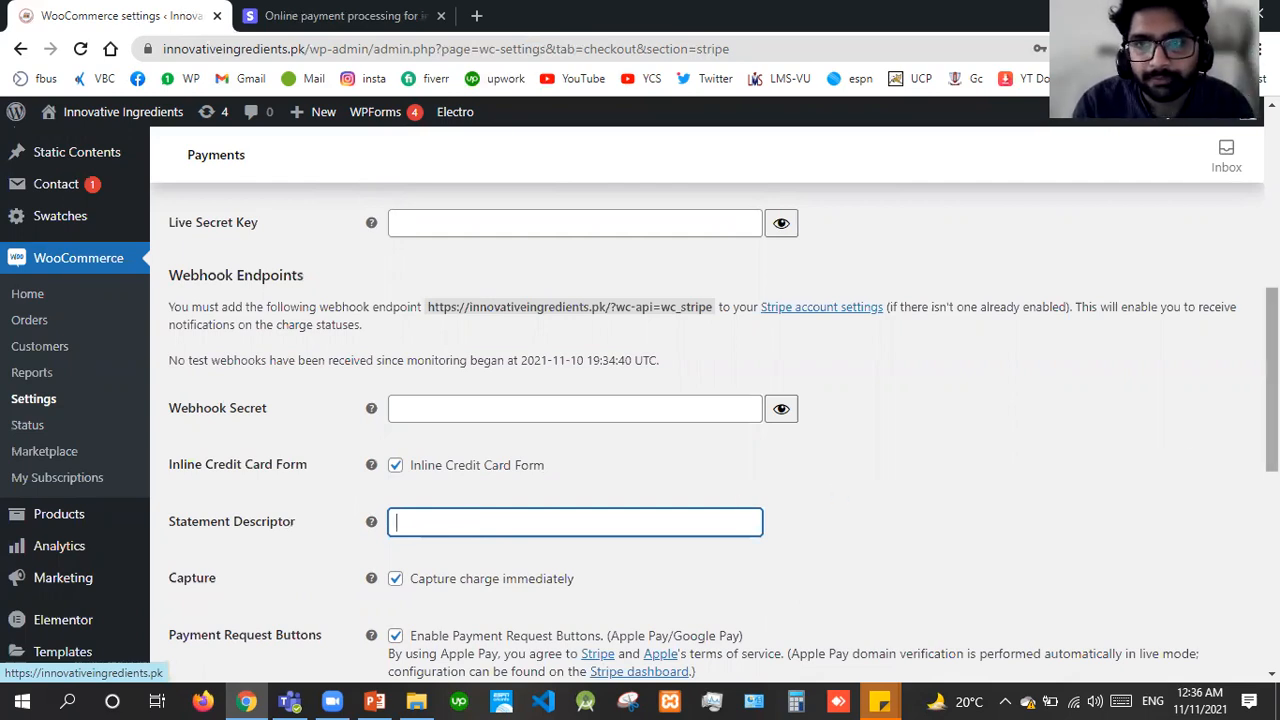
left_click_drag(1272, 385, 1272, 592)
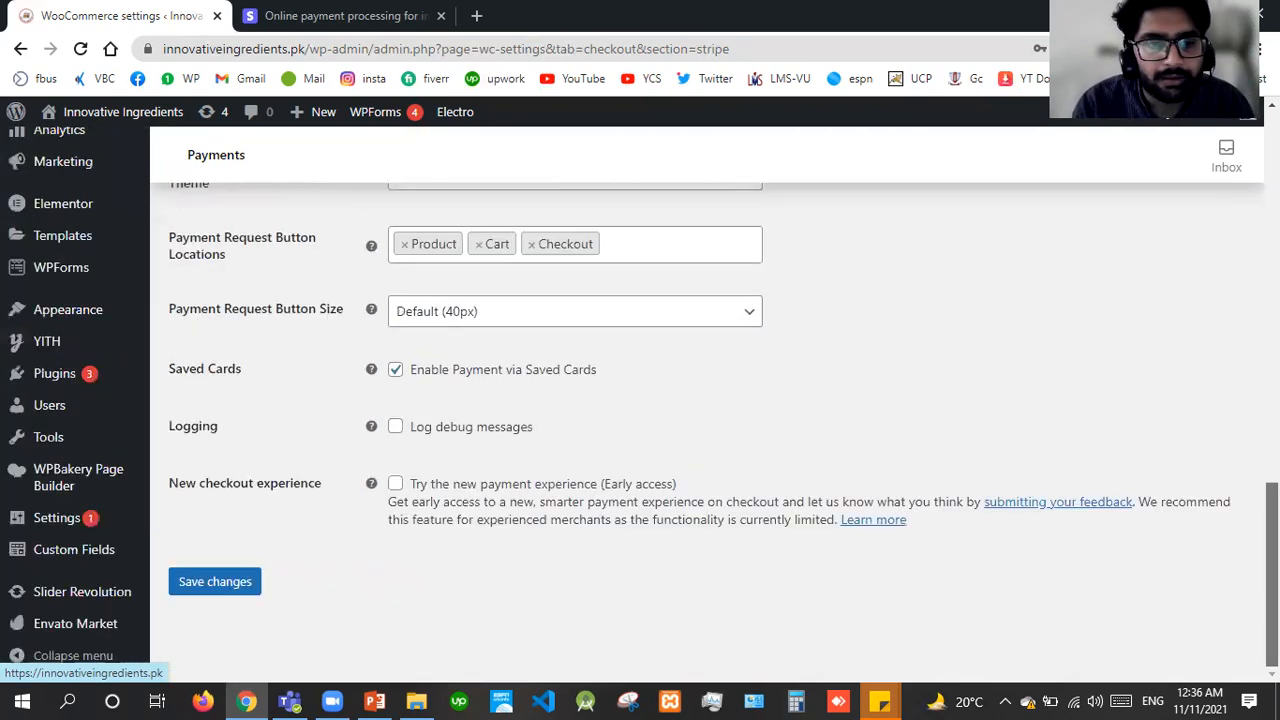
left_click(215, 581)
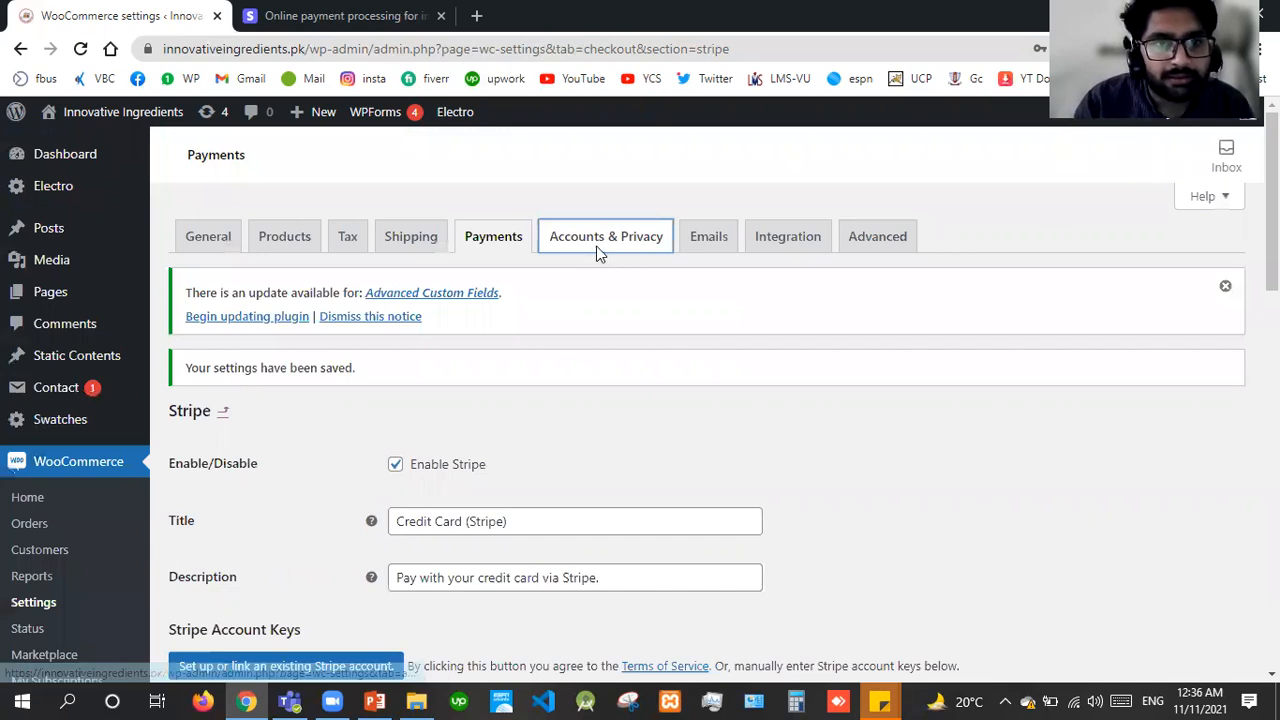
Open the Accounts & Privacy settings and disallow customers from placing orders without an account.
left_click(597, 247)
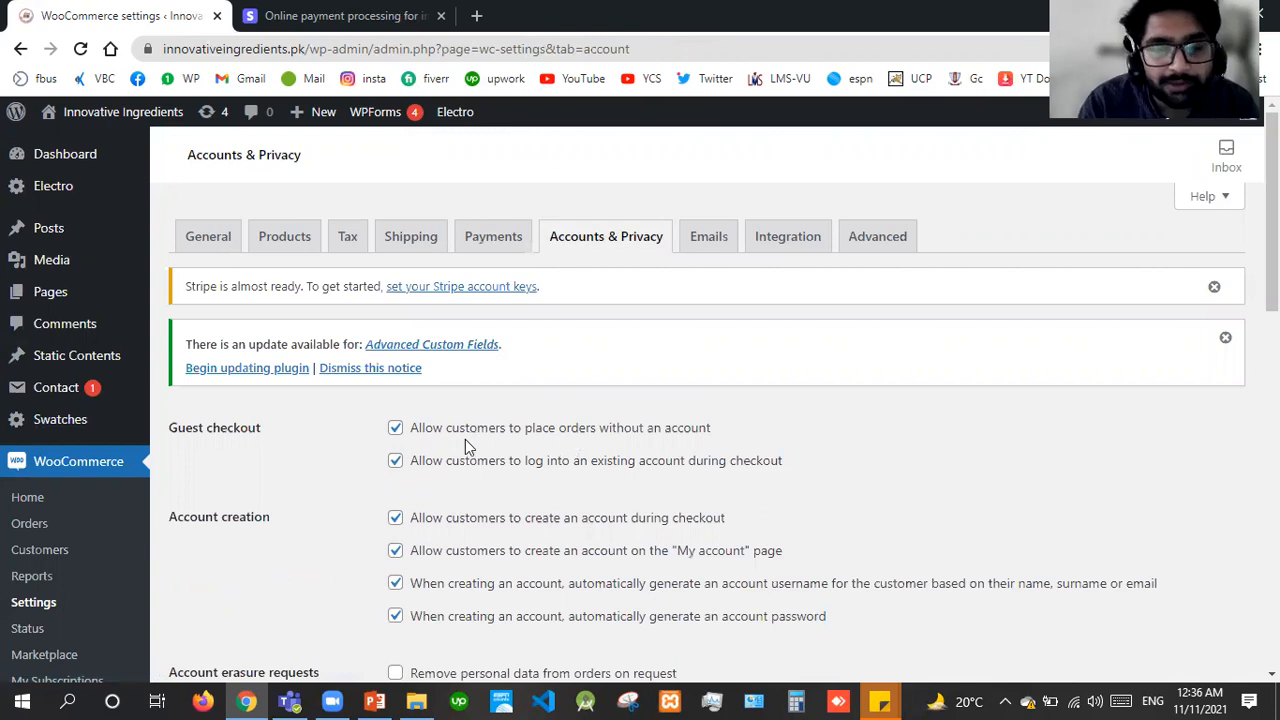
left_click(396, 430)
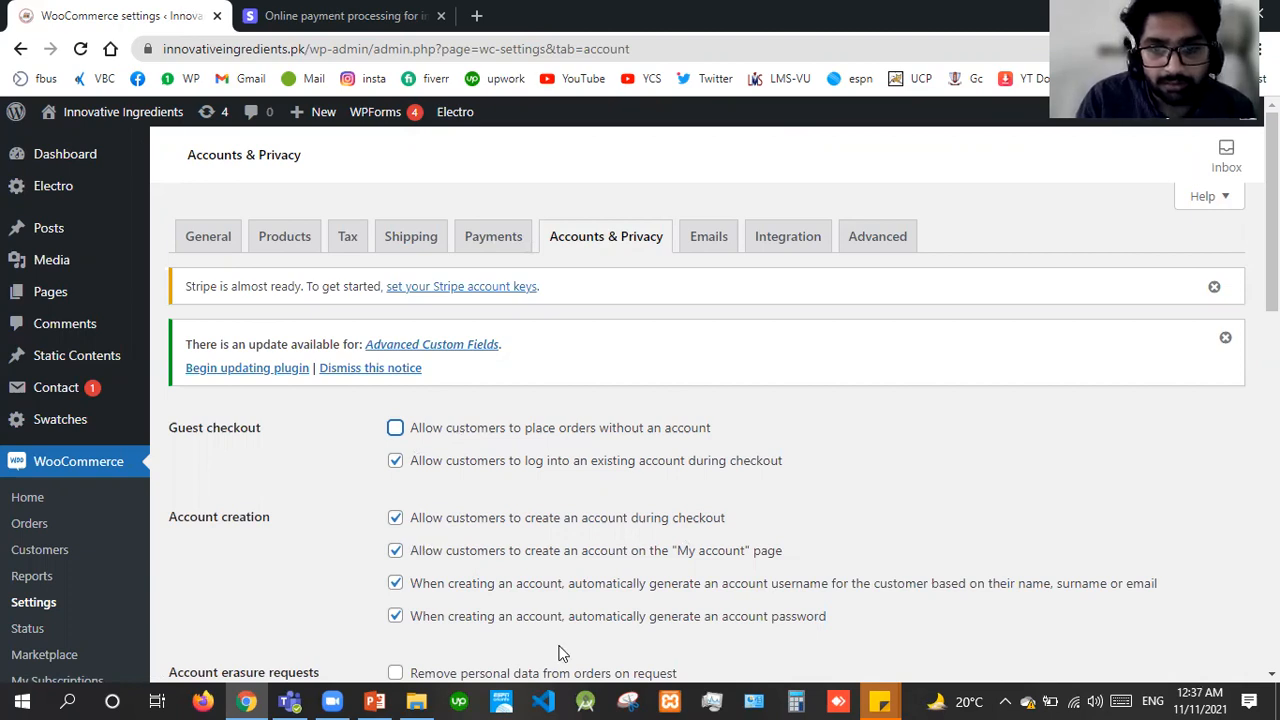
key("alt+Tab")
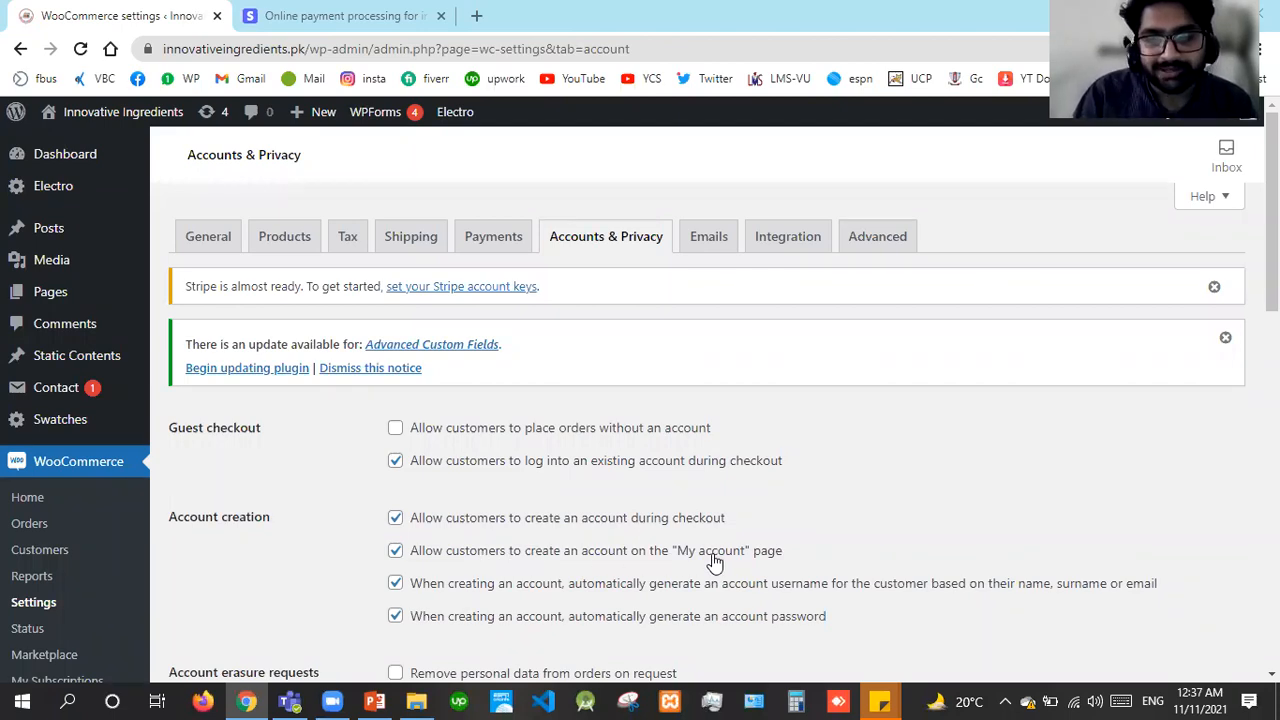
Review the account creation, data erasure, privacy policy and personal data retention options in the Accounts & Privacy settings.
scroll(714, 562, "down", 3)
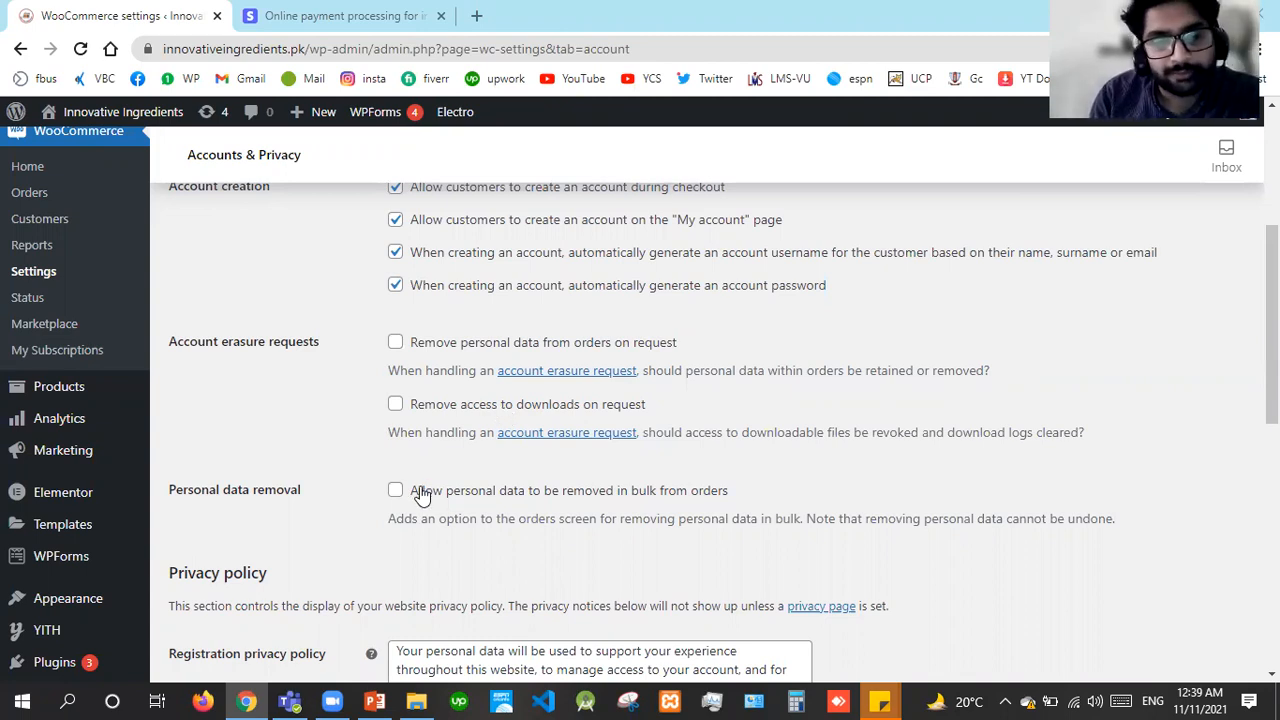
scroll(421, 494, "down", 2)
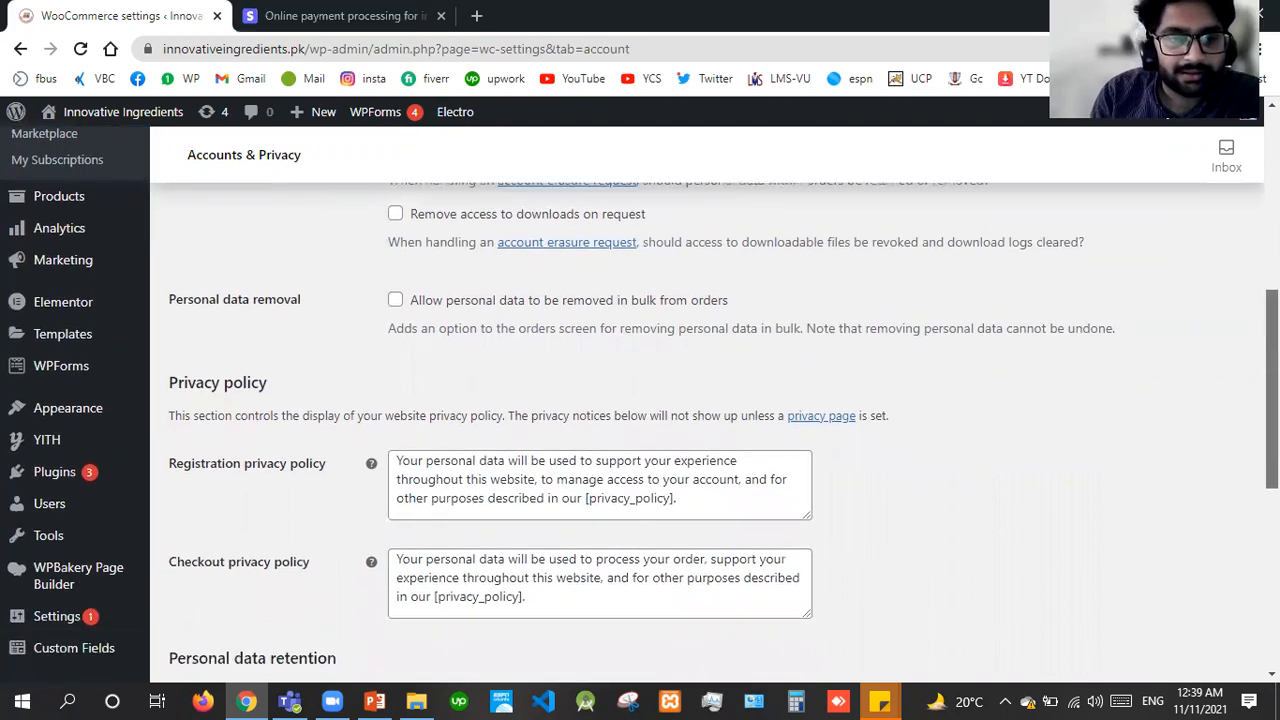
scroll(421, 494, "down", 1)
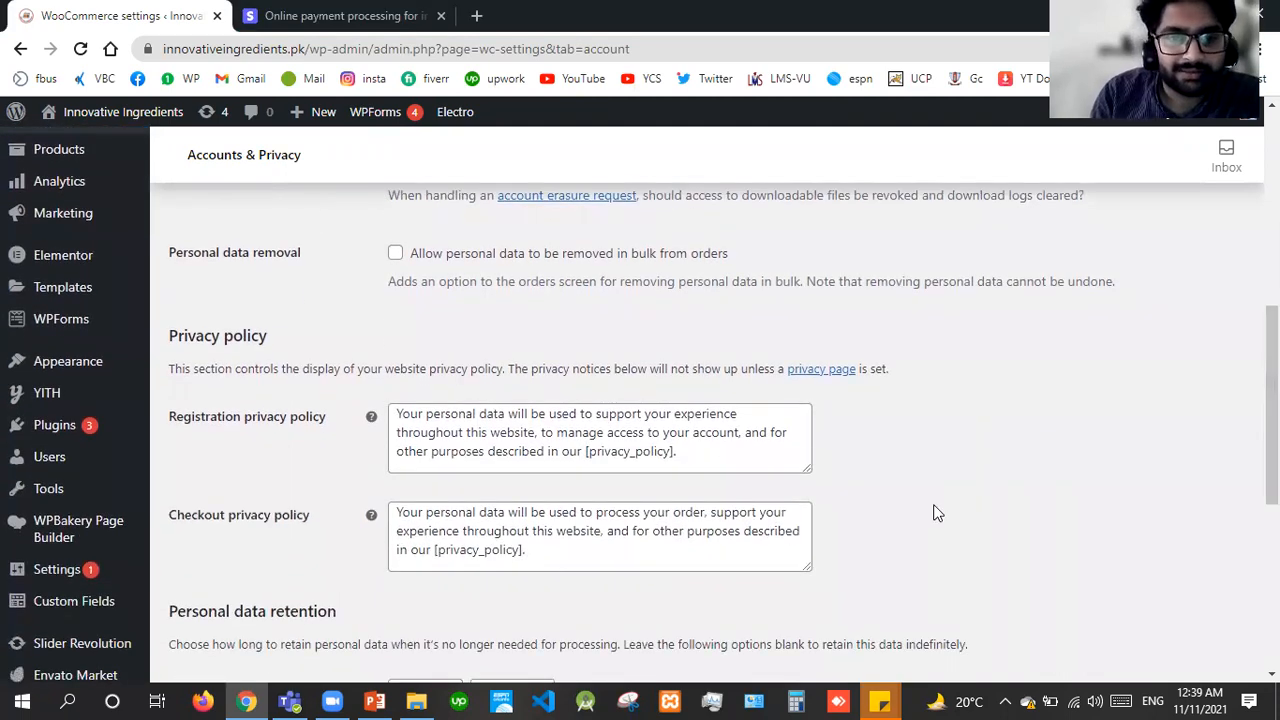
left_click(480, 410)
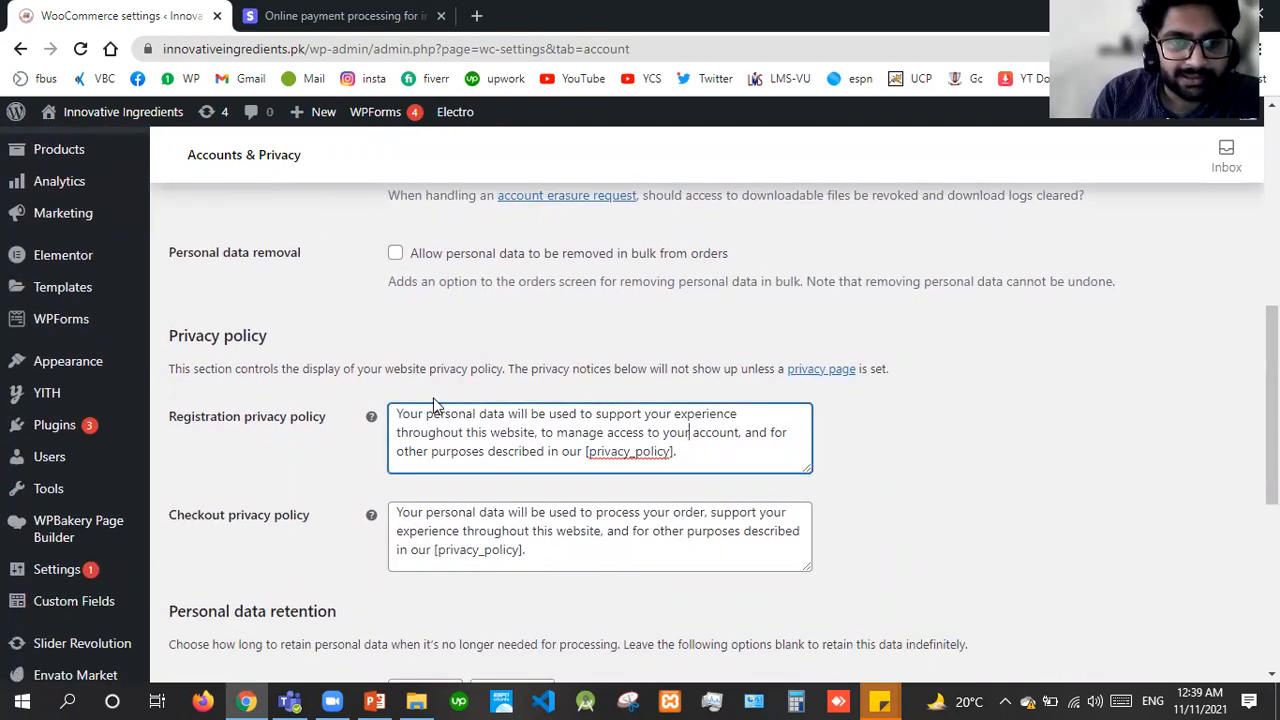
left_click(577, 551)
left_click_drag(577, 551, 380, 515)
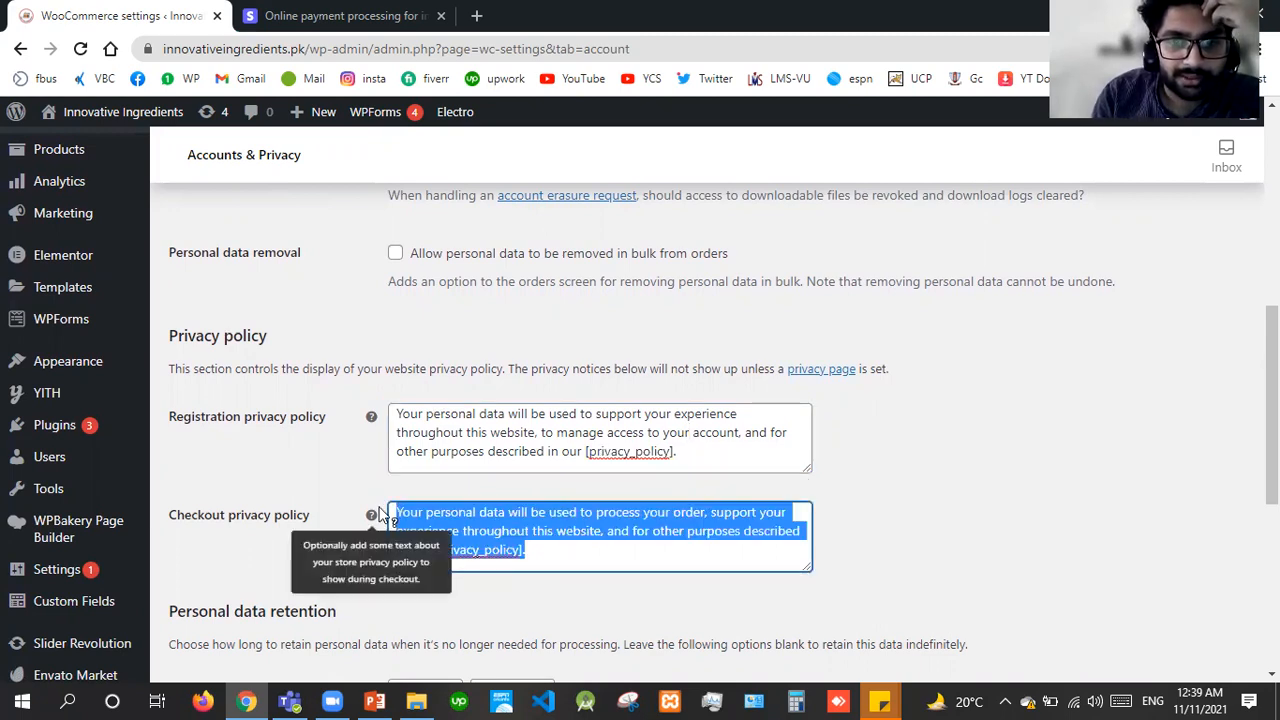
scroll(855, 503, "down", 2)
scroll(723, 433, "down", 2)
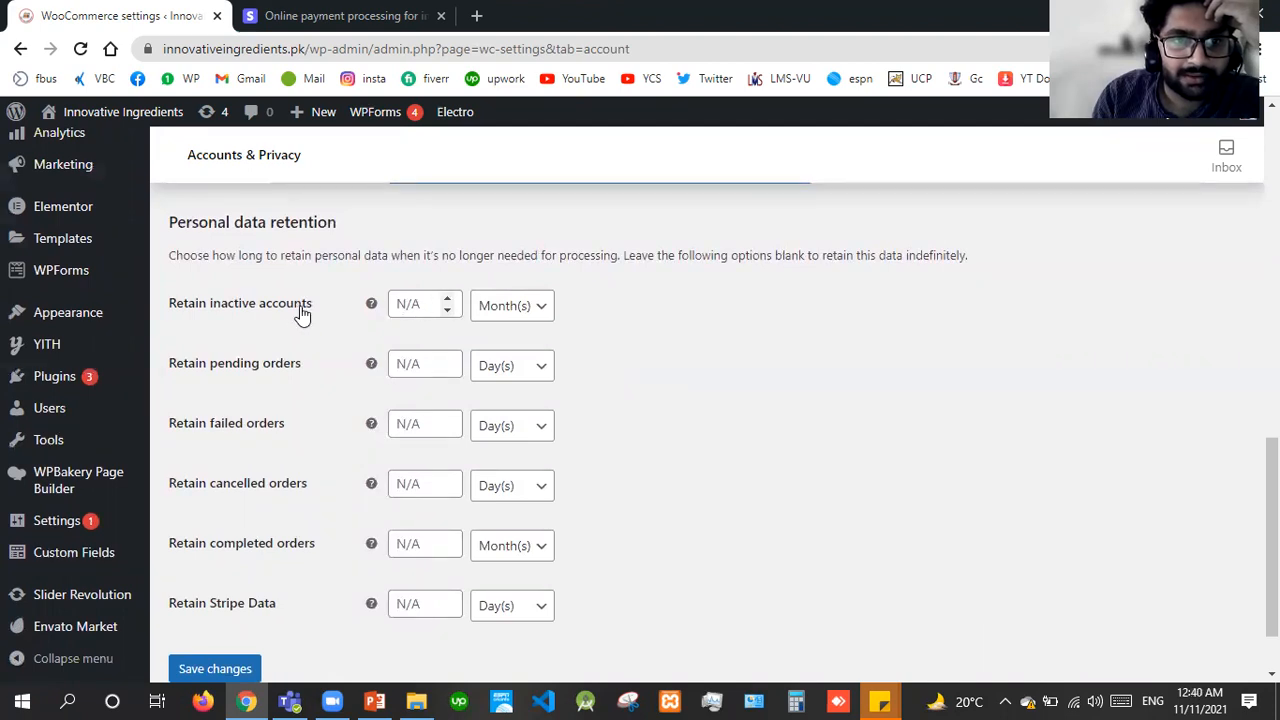
left_click(409, 303)
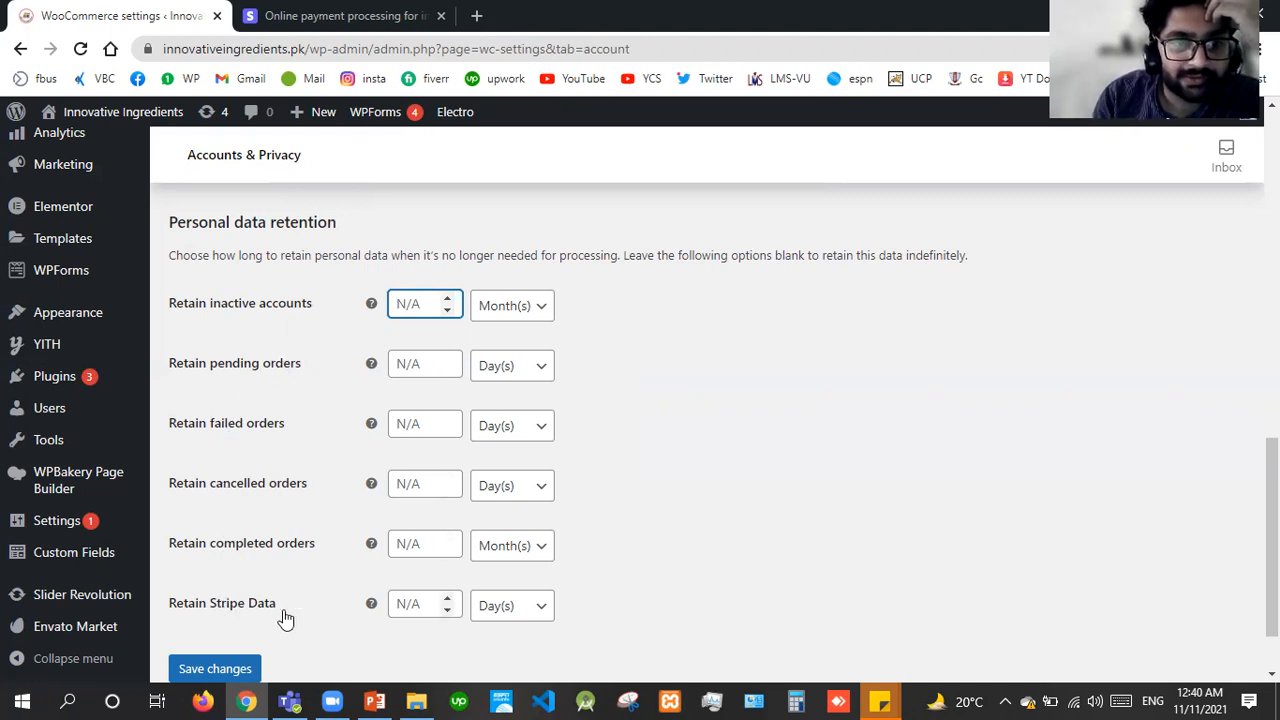
scroll(700, 400, "up", 1)
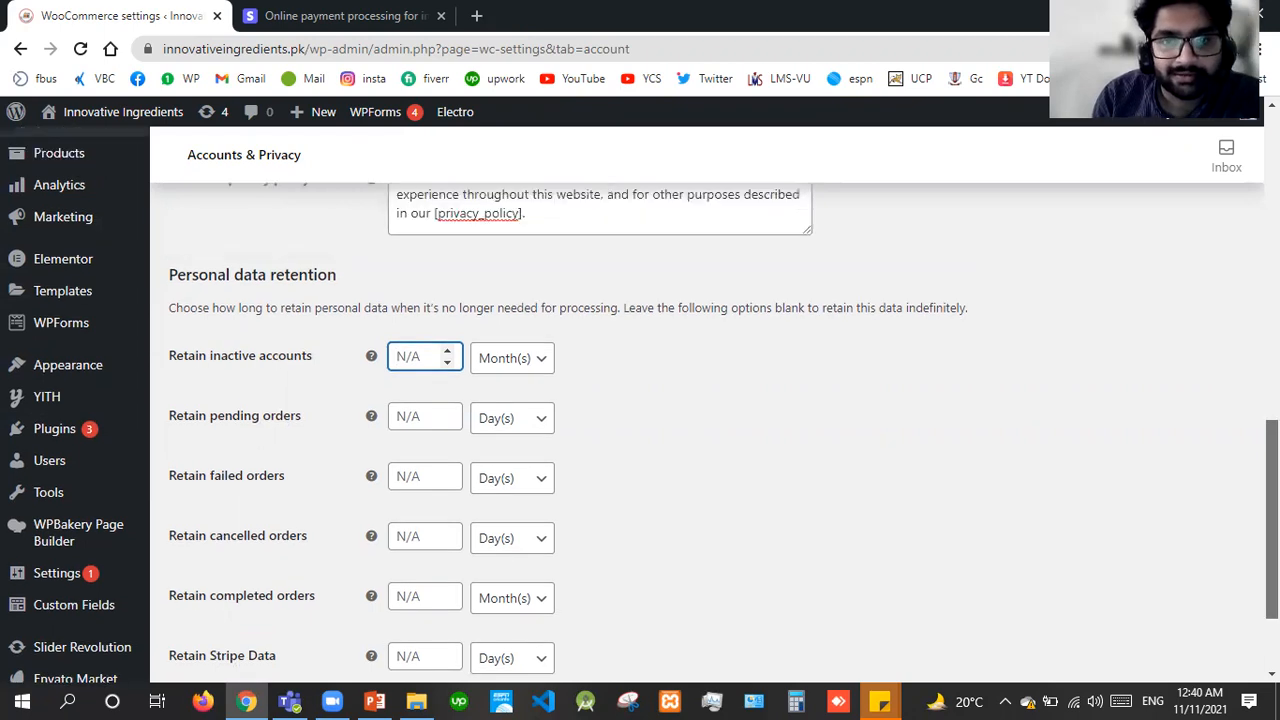
scroll(700, 400, "up", 10)
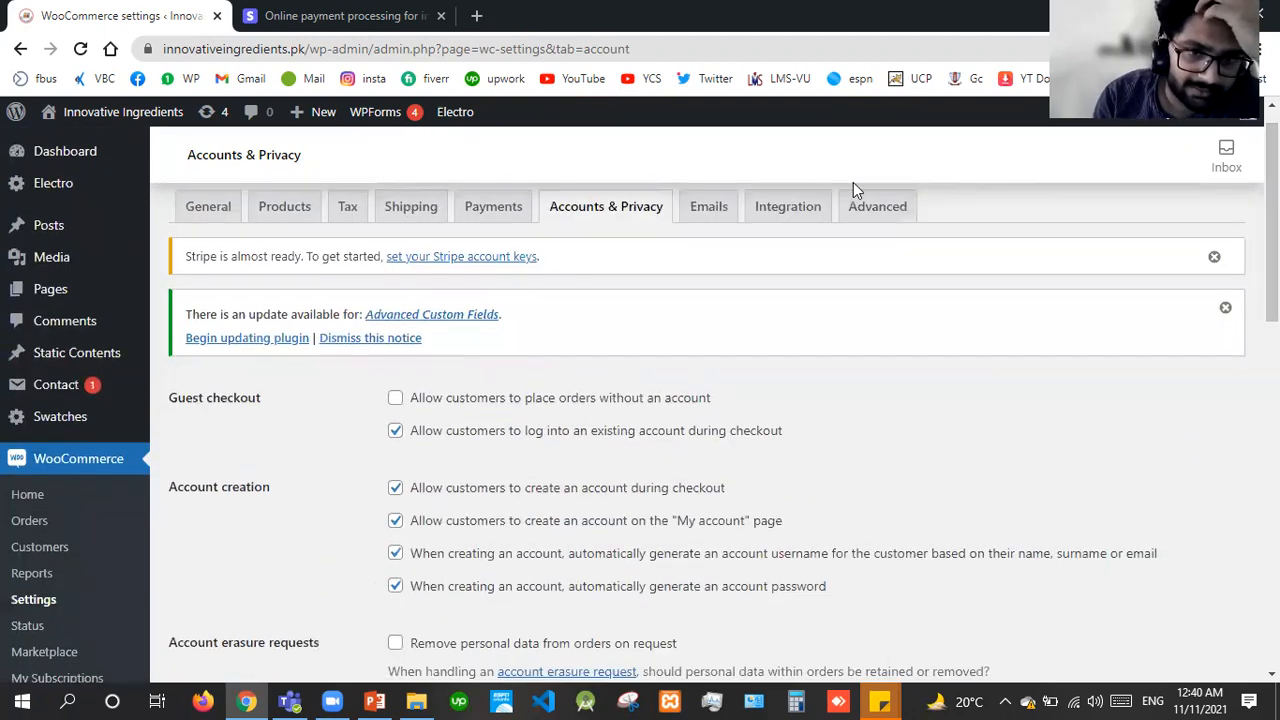
Leave Accounts & Privacy without saving and examine the notification list and sender options in the Emails settings.
left_click(711, 212)
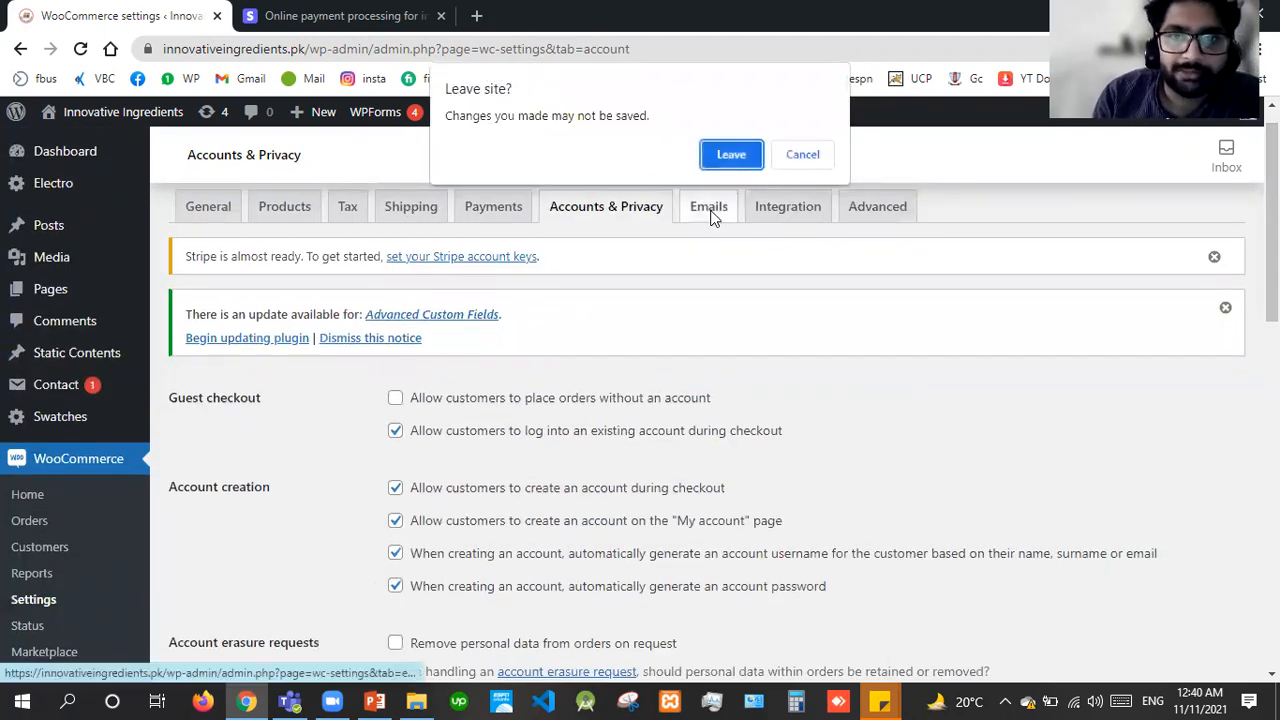
left_click(733, 158)
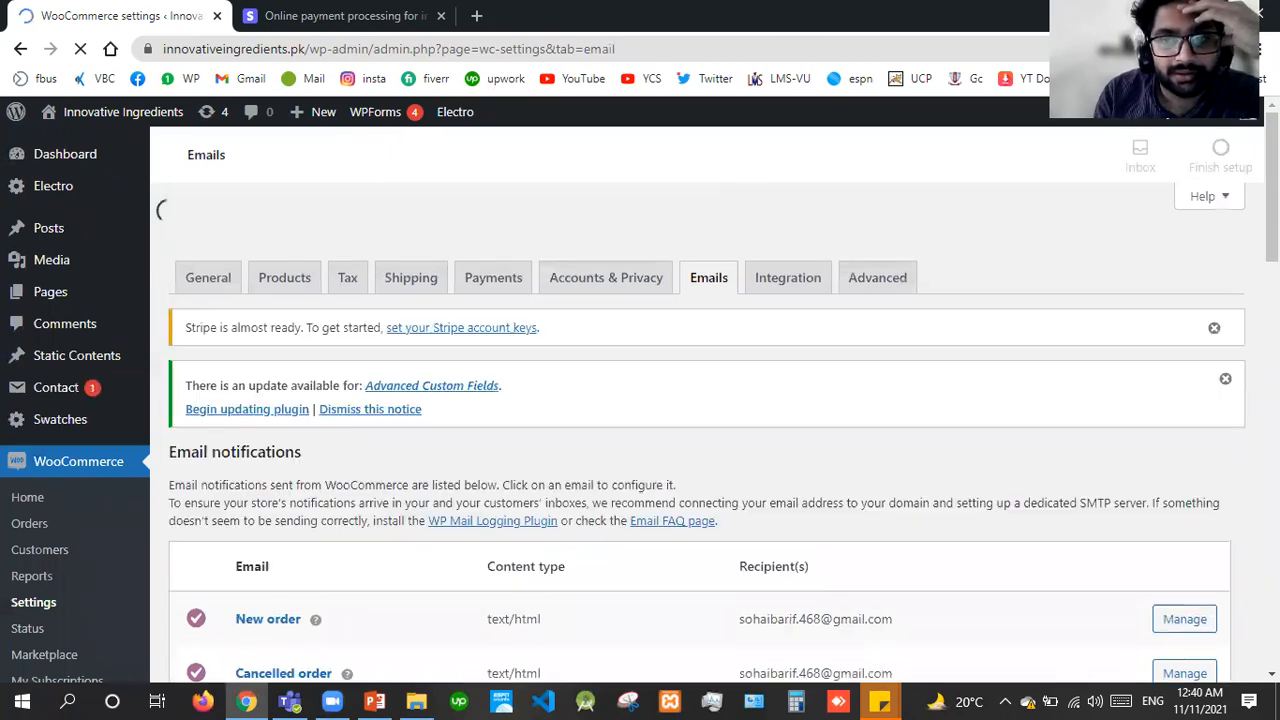
scroll(803, 431, "down", 5)
scroll(700, 450, "up", 2)
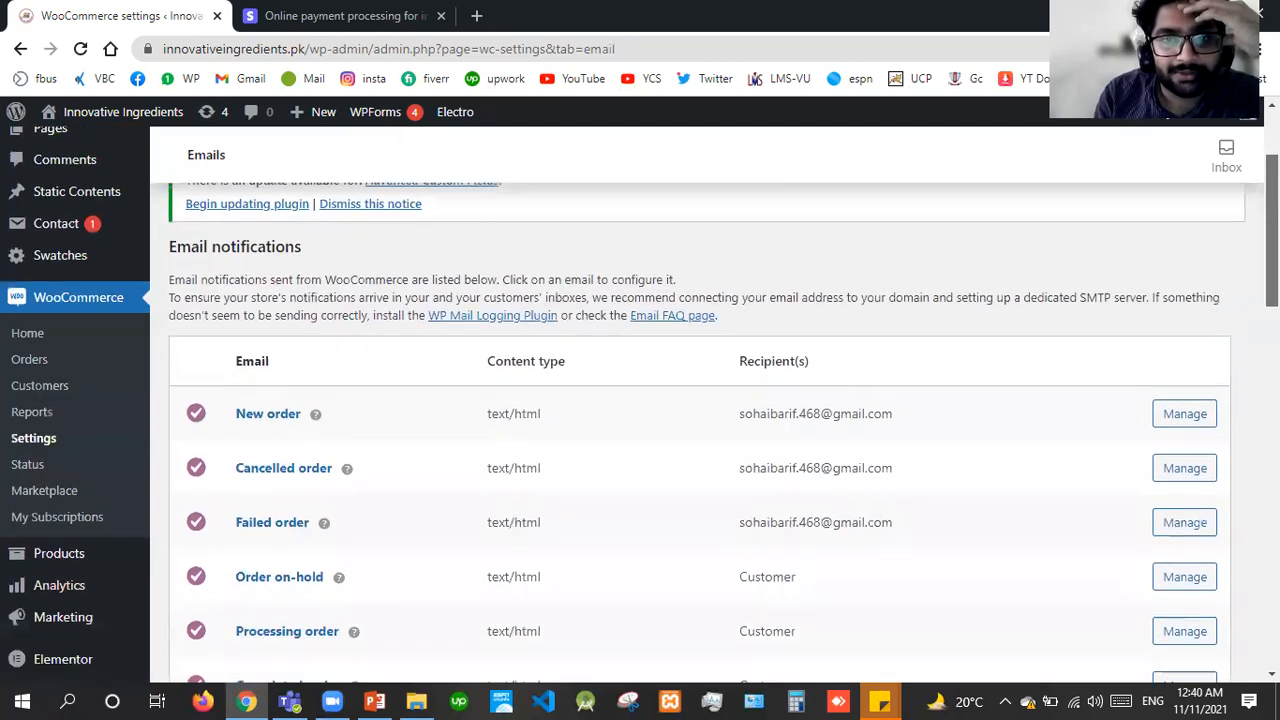
scroll(700, 450, "down", 1)
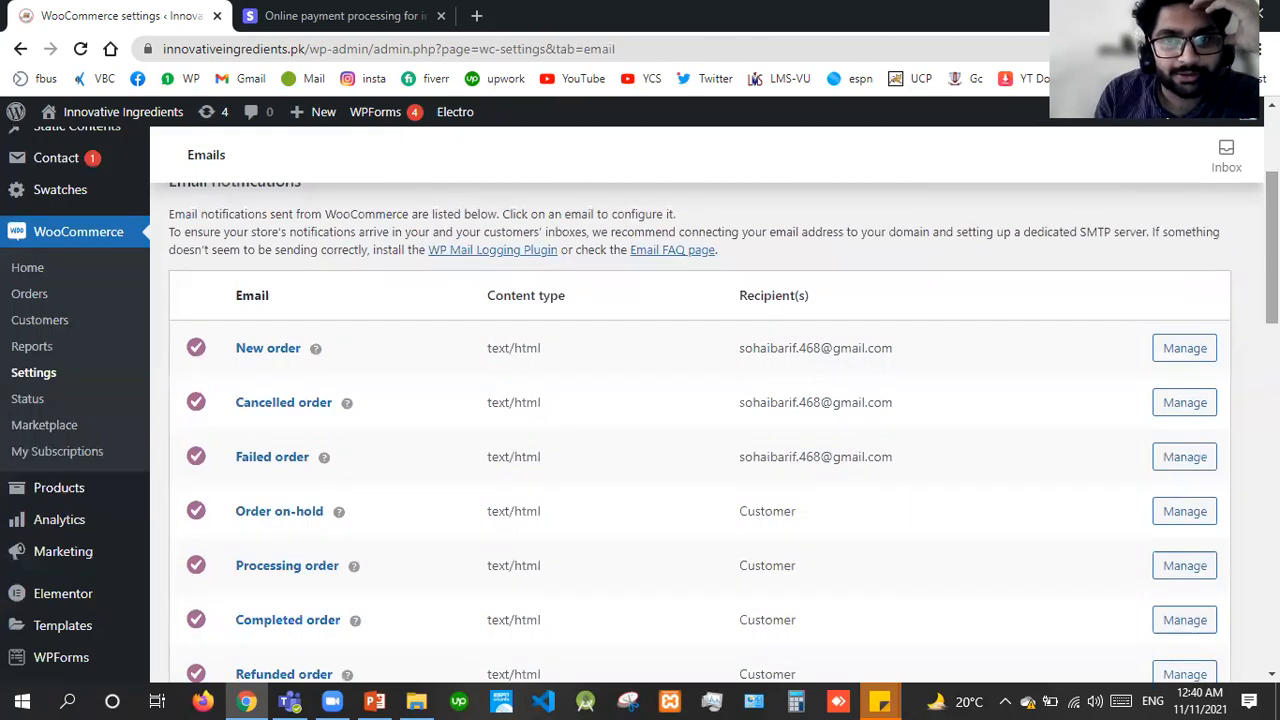
scroll(551, 324, "down", 1)
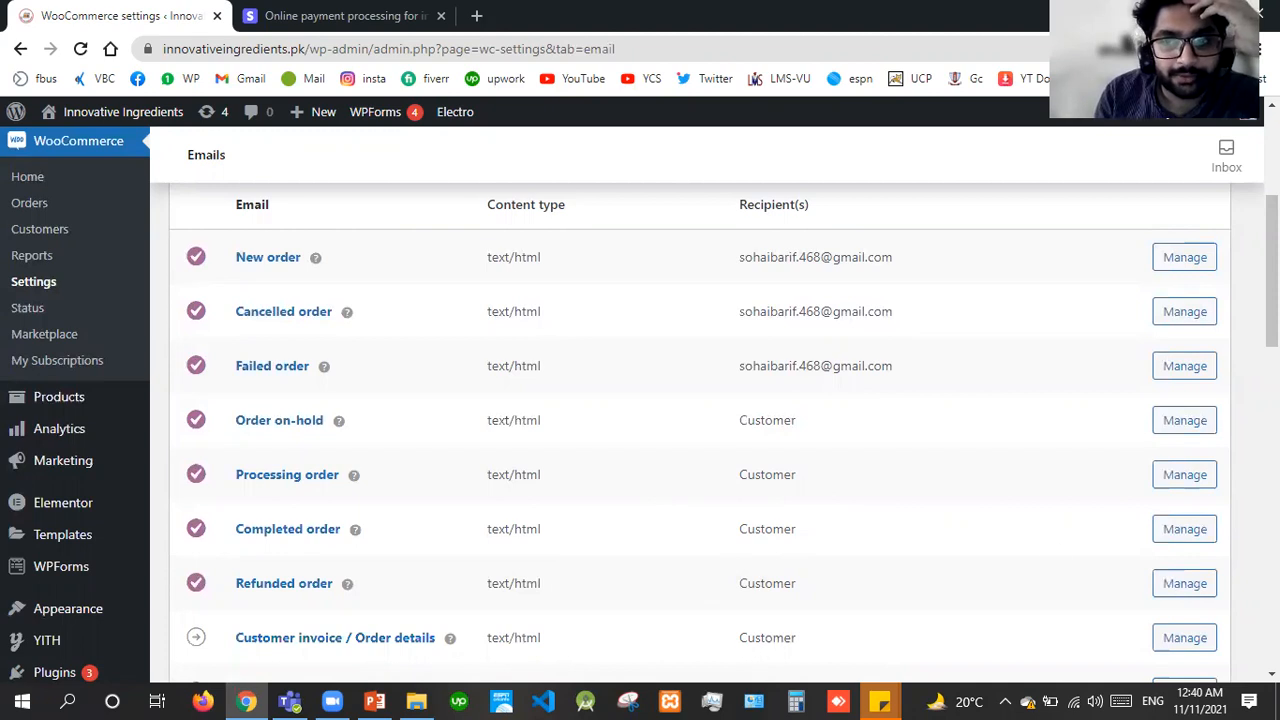
scroll(1055, 549, "down", 8)
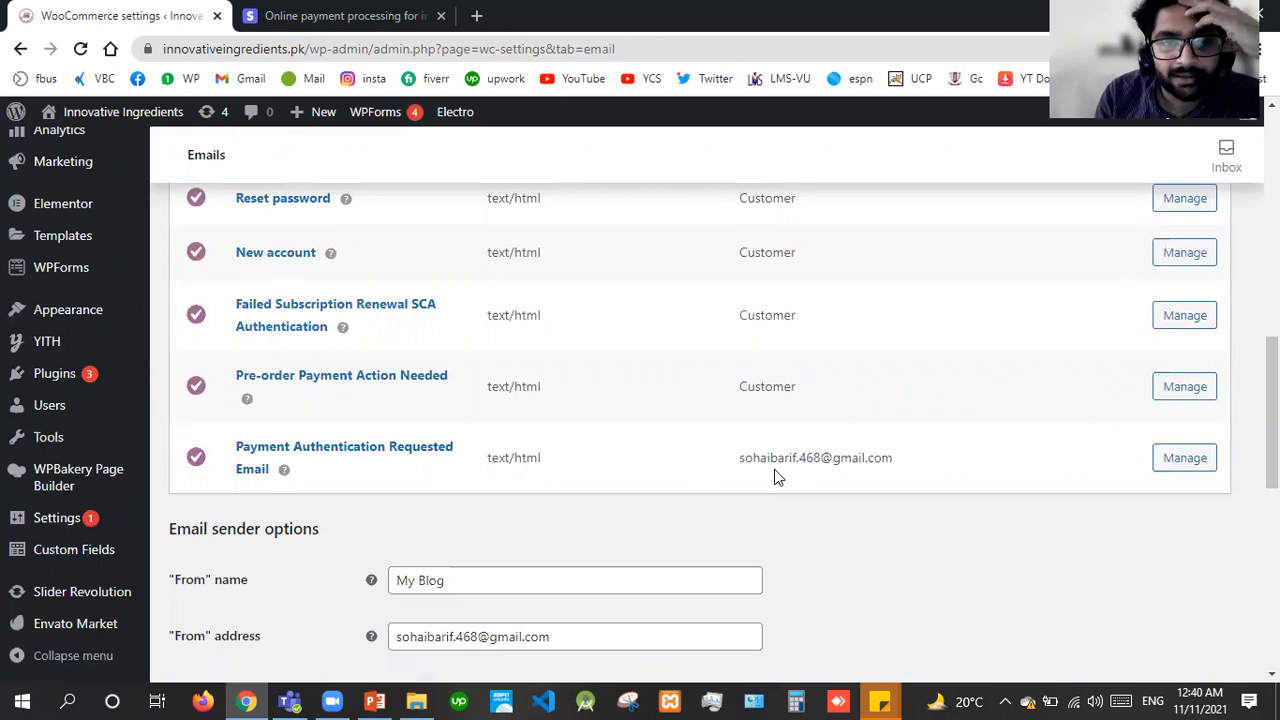
scroll(1128, 494, "down", 2)
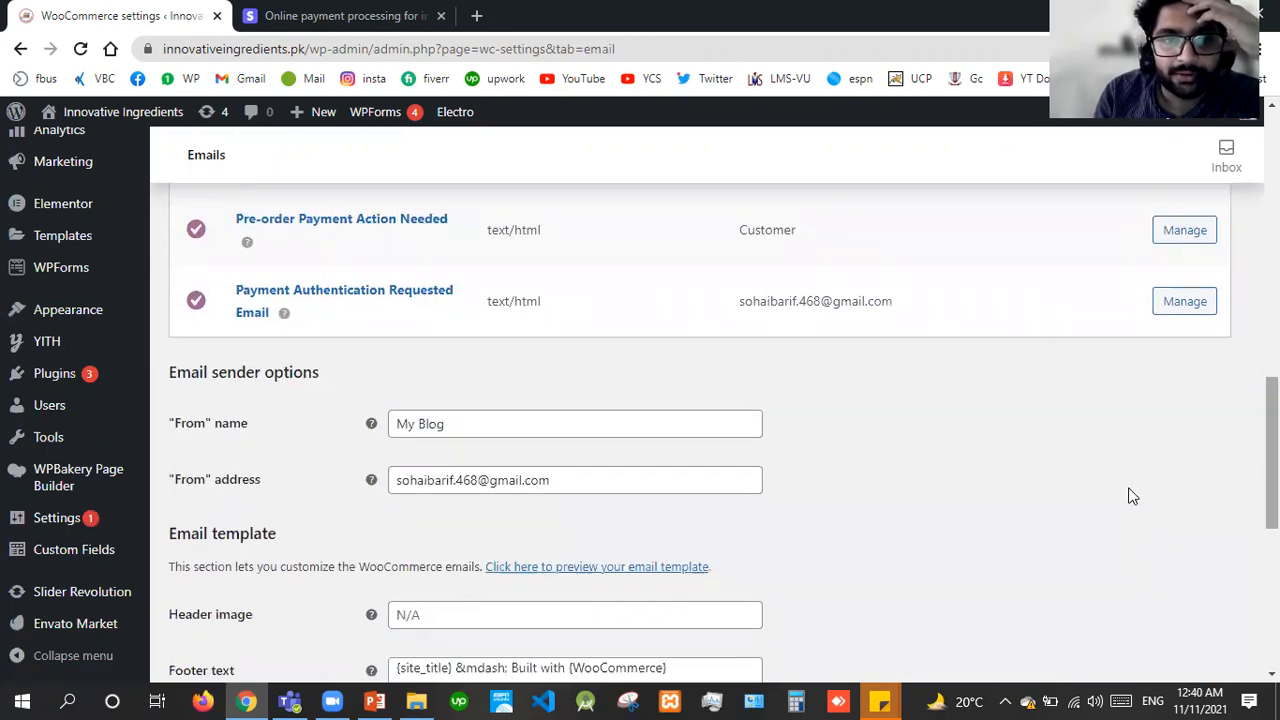
Try changing the email "From" name to "Test" and undo the edit.
triple_click(478, 421)
mouse_move(48, 428)
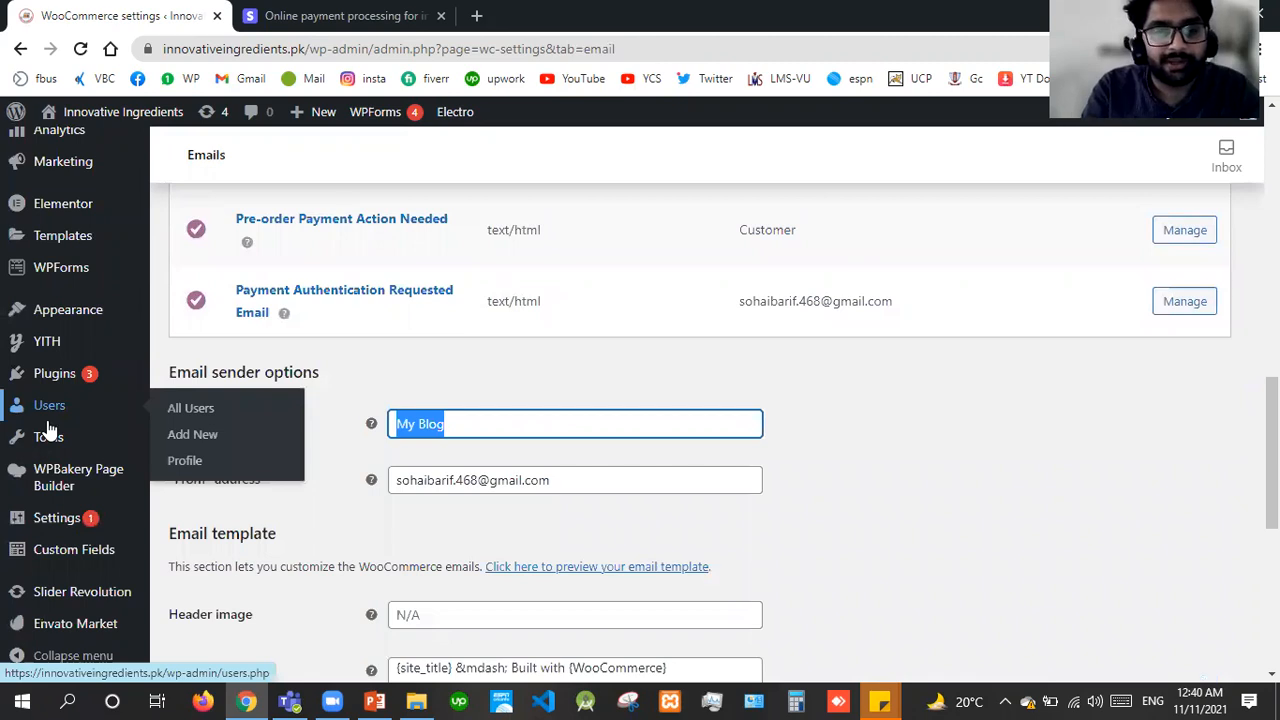
type("TEst")
key("BackSpace")
key("BackSpace")
key("BackSpace")
type("est")
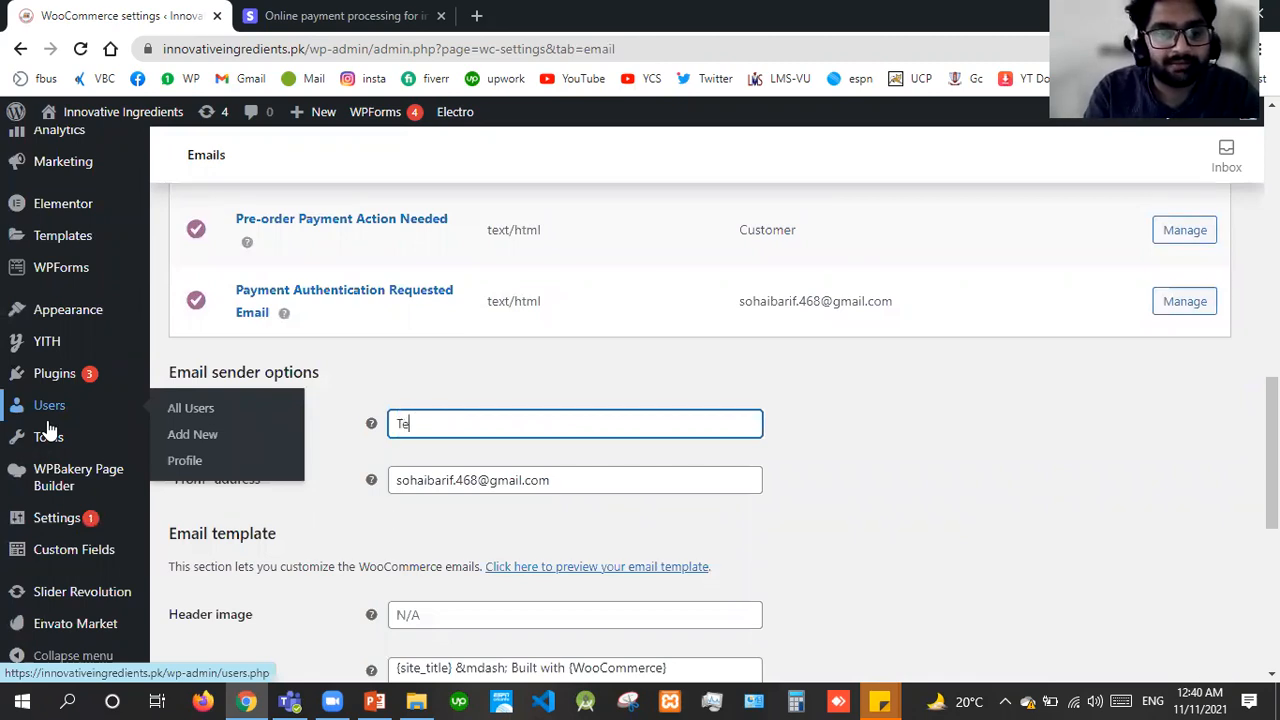
key("ctrl+z")
key("ctrl+z")
key("ctrl+z")
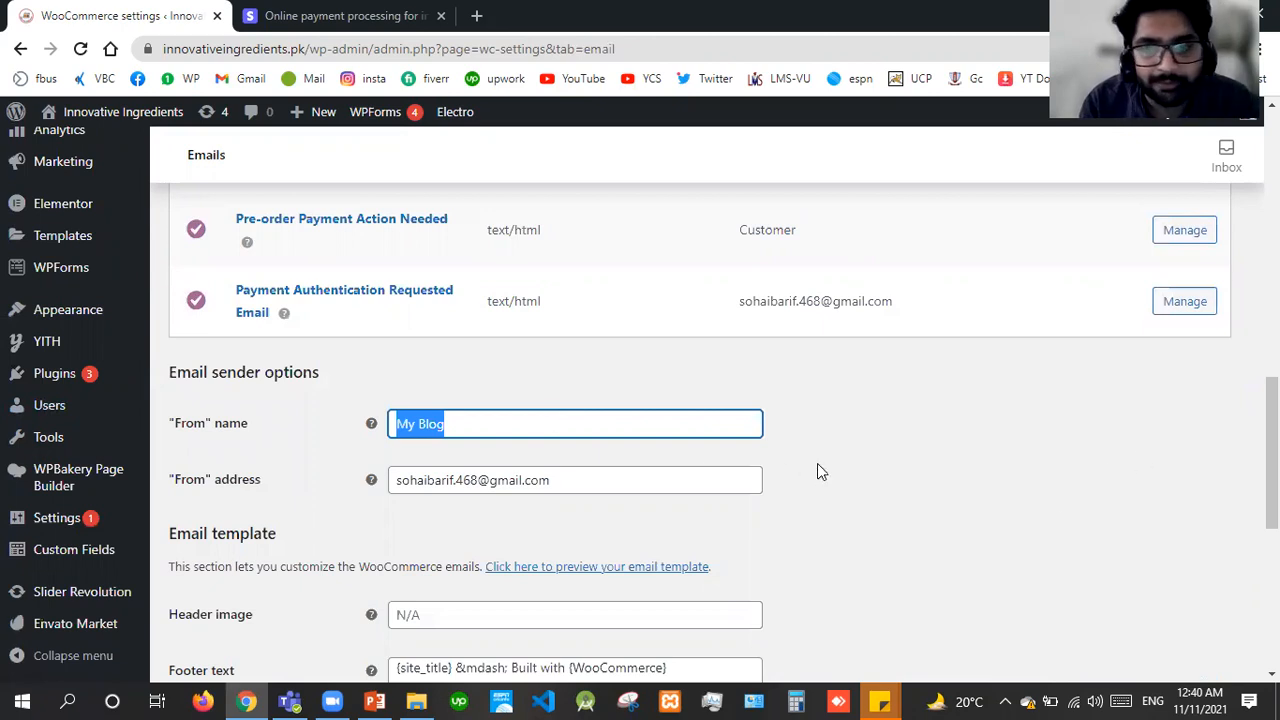
Check the email template colors and insights option, and open the Advanced page setup settings.
left_click_drag(1272, 507, 1272, 605)
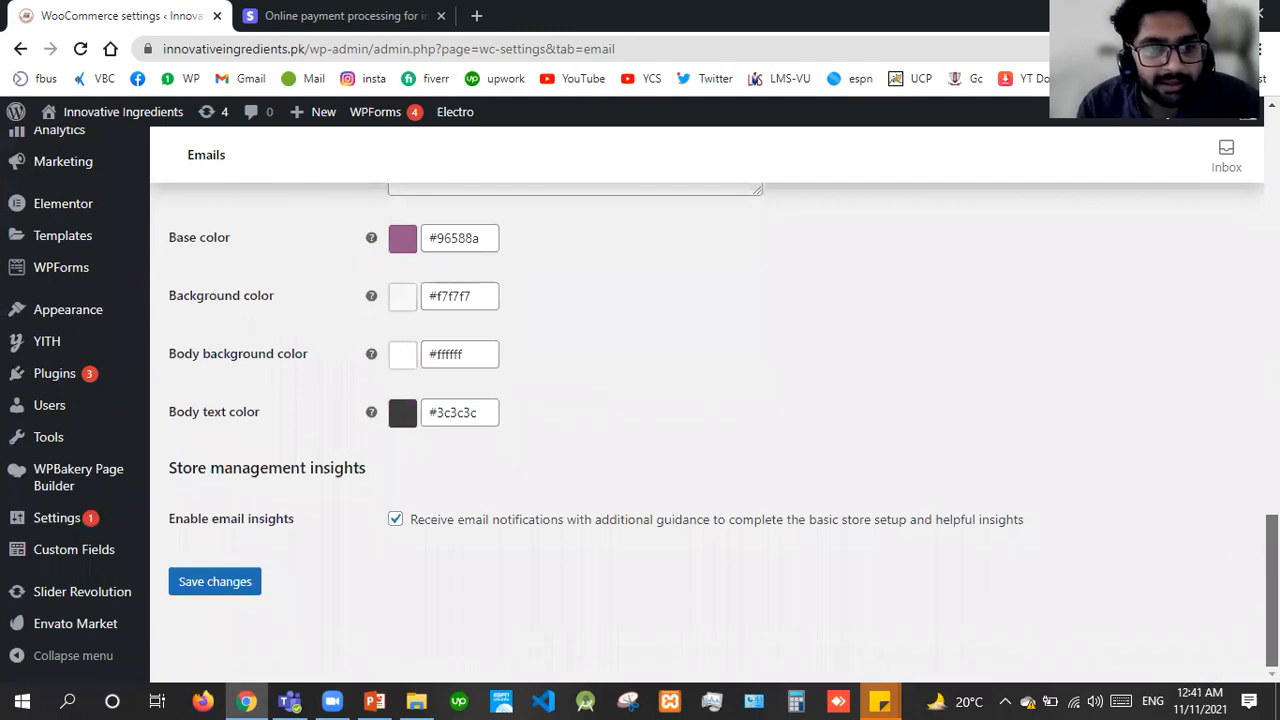
left_click_drag(1272, 552, 1272, 148)
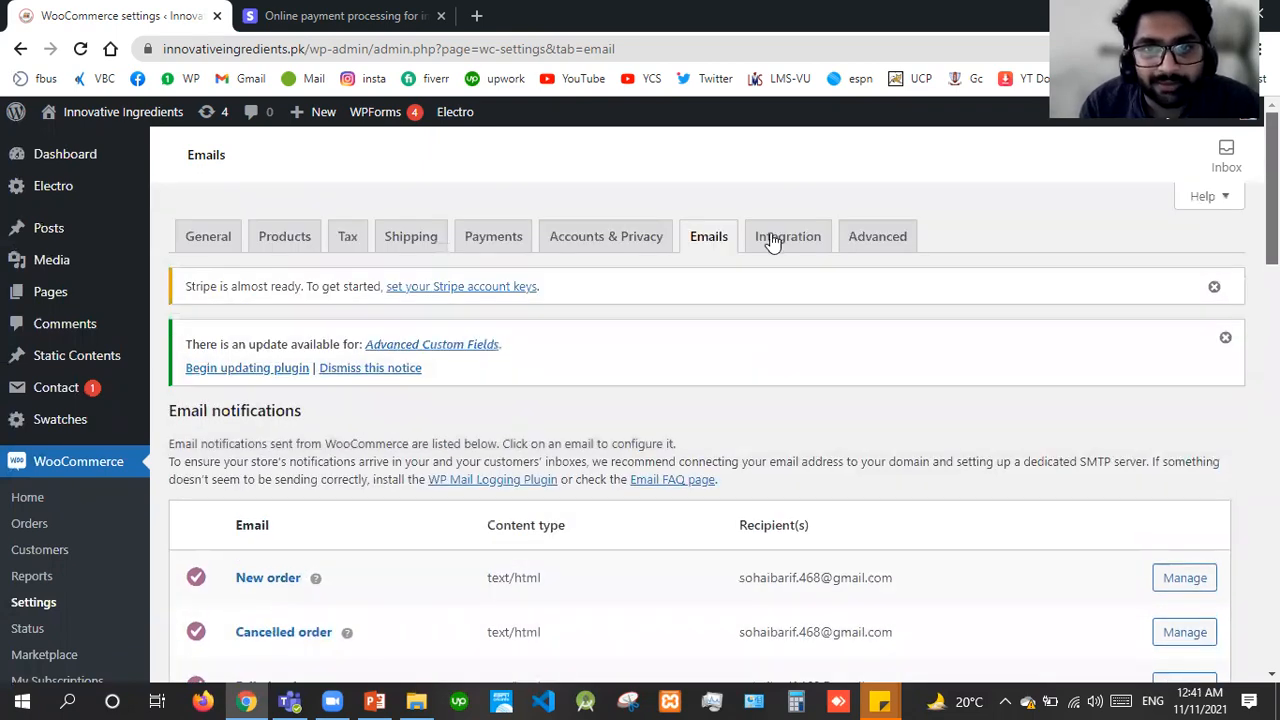
left_click(860, 240)
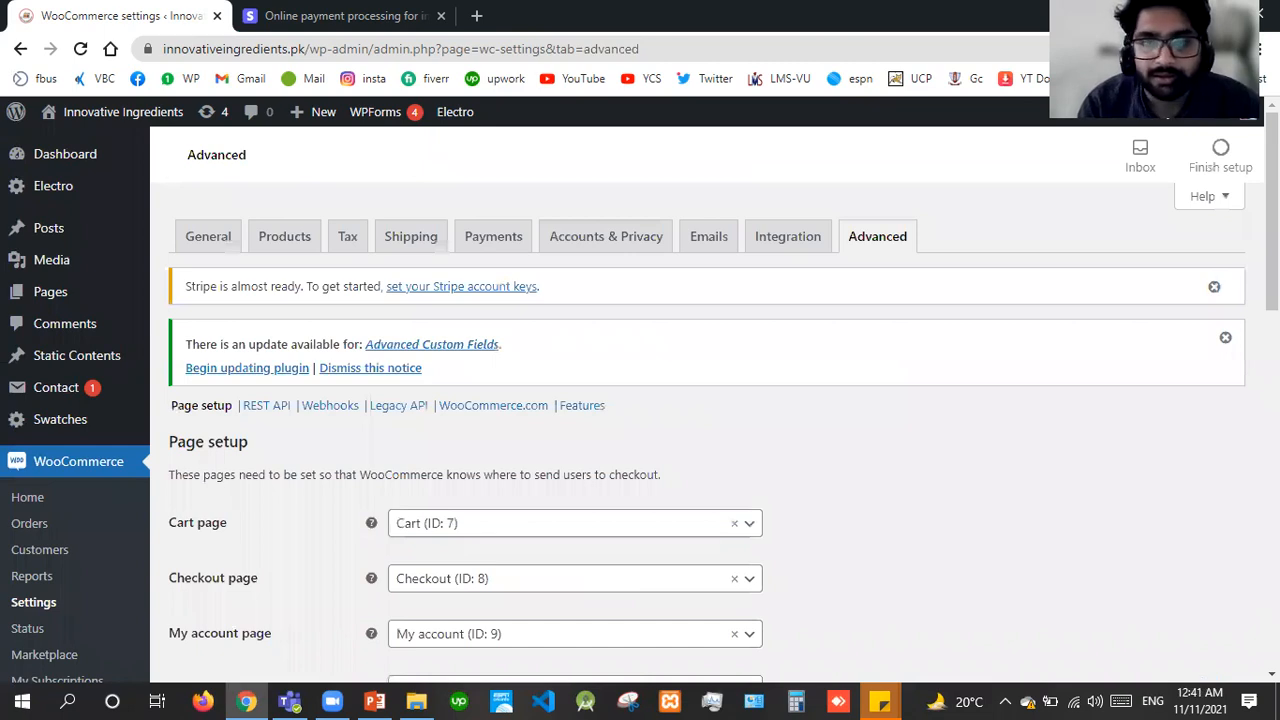
scroll(700, 420, "down", 10)
scroll(700, 420, "up", 2)
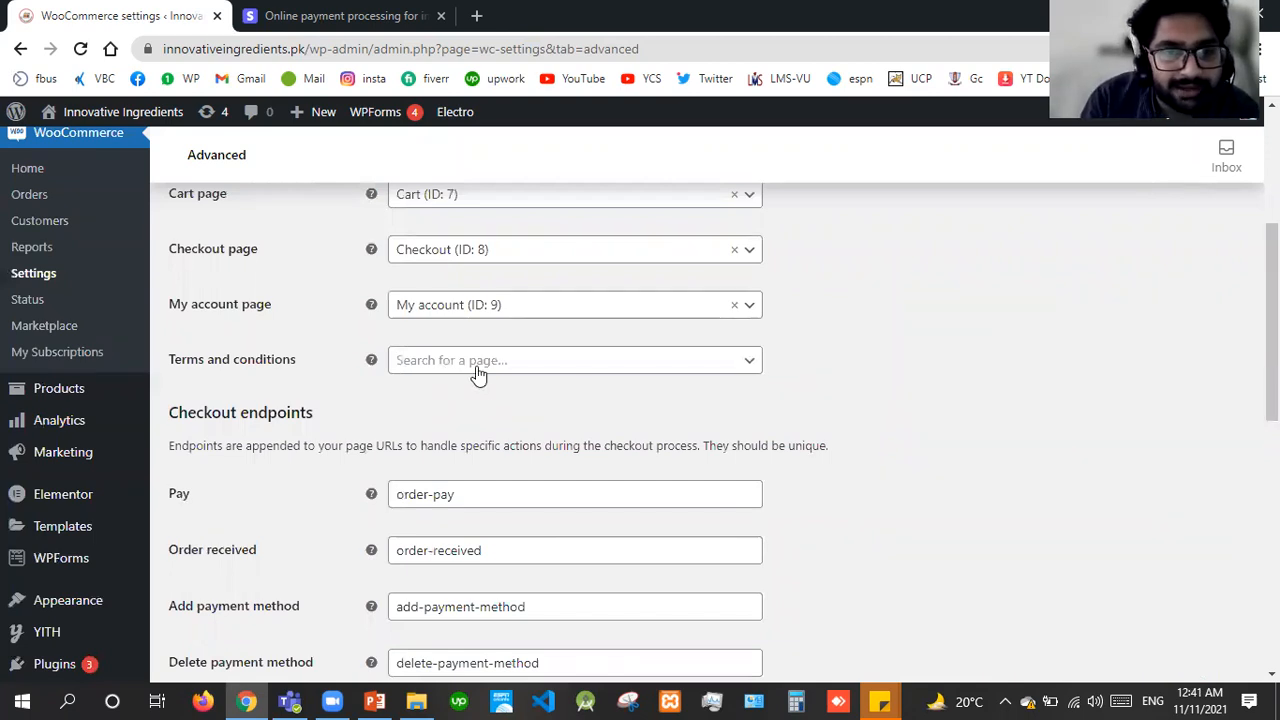
Search for "ter" in the Terms and conditions page selection and leave it unset.
left_click(611, 373)
type("ter")
left_click(428, 496)
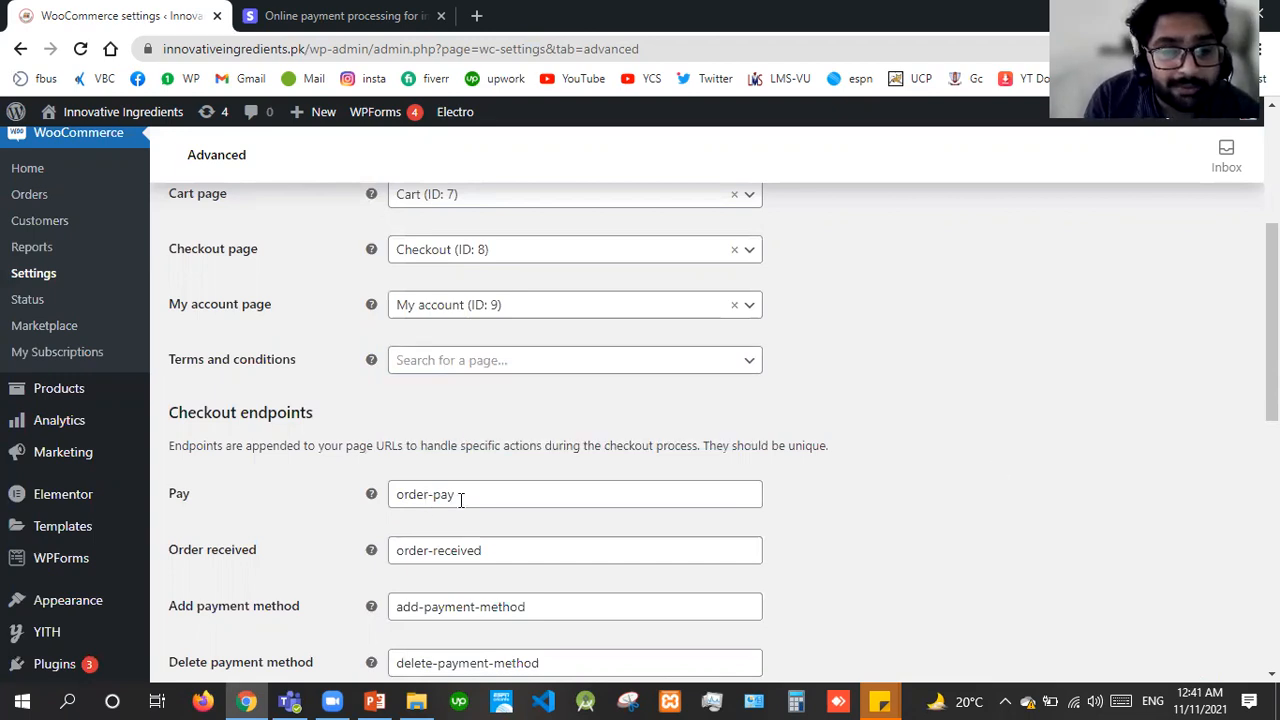
Examine the checkout and account endpoints, relating the Pay endpoint to the site's URL.
left_click_drag(458, 494, 357, 510)
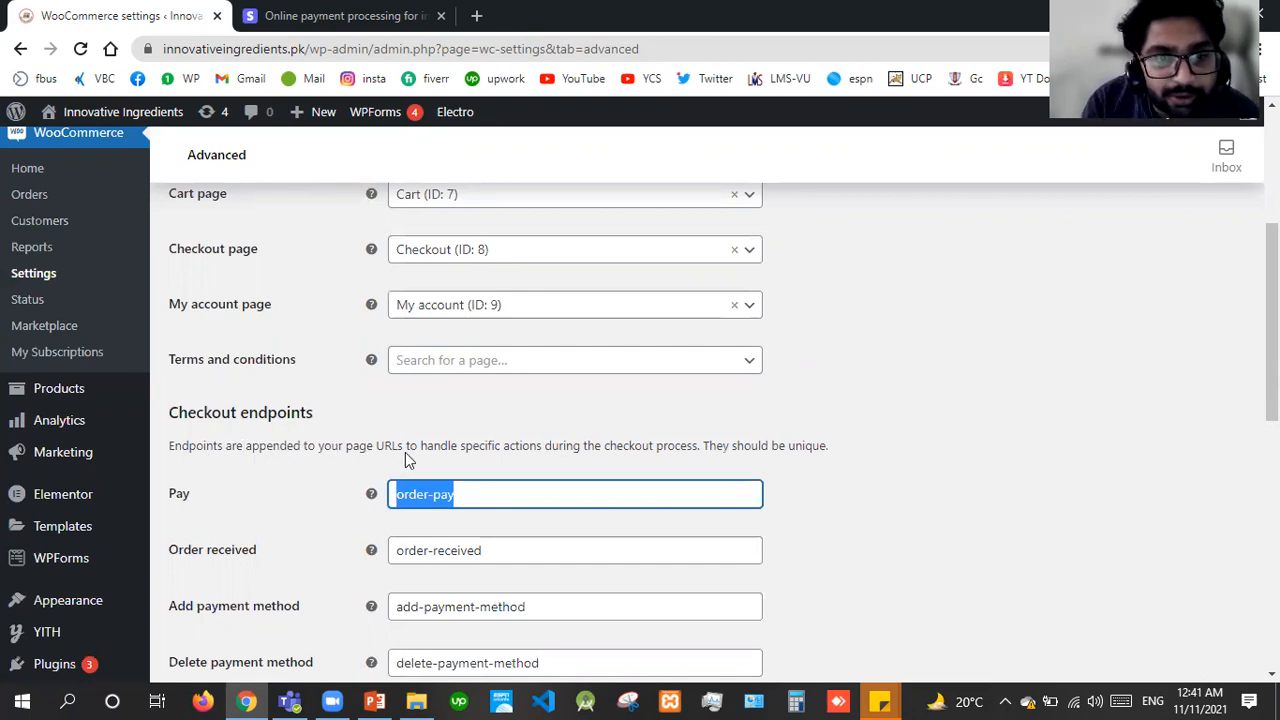
left_click(348, 56)
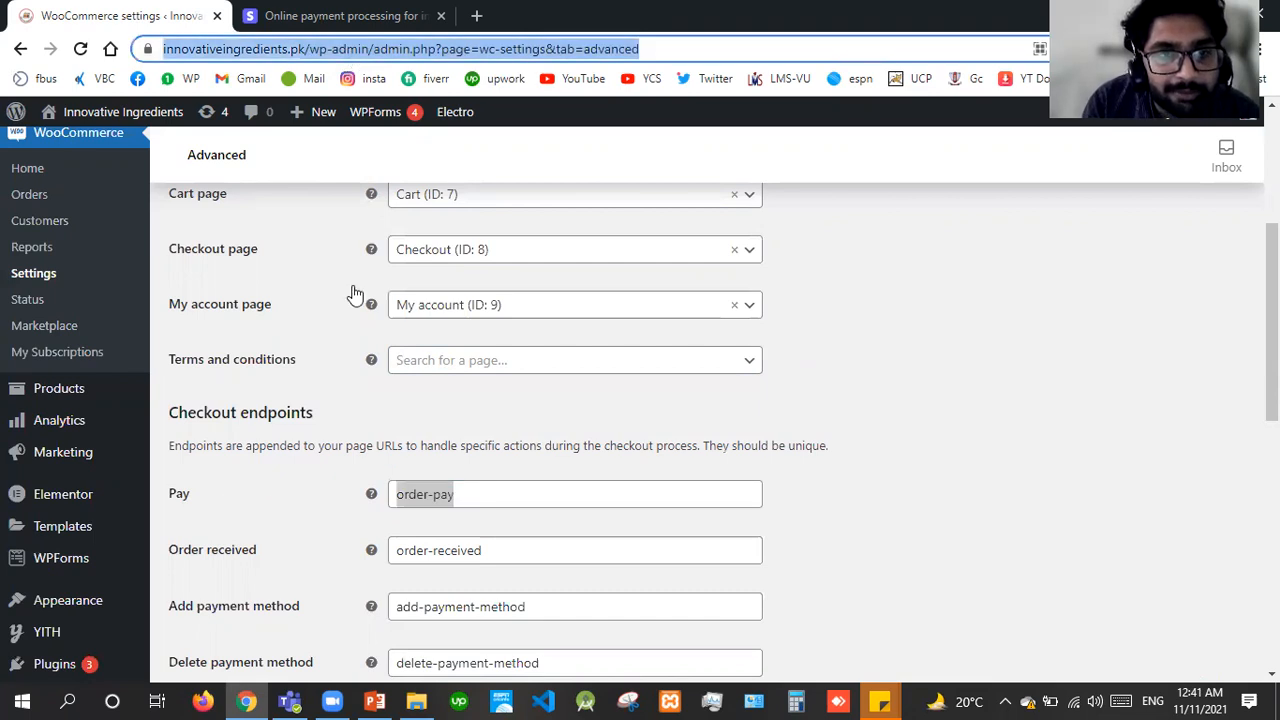
left_click(313, 51)
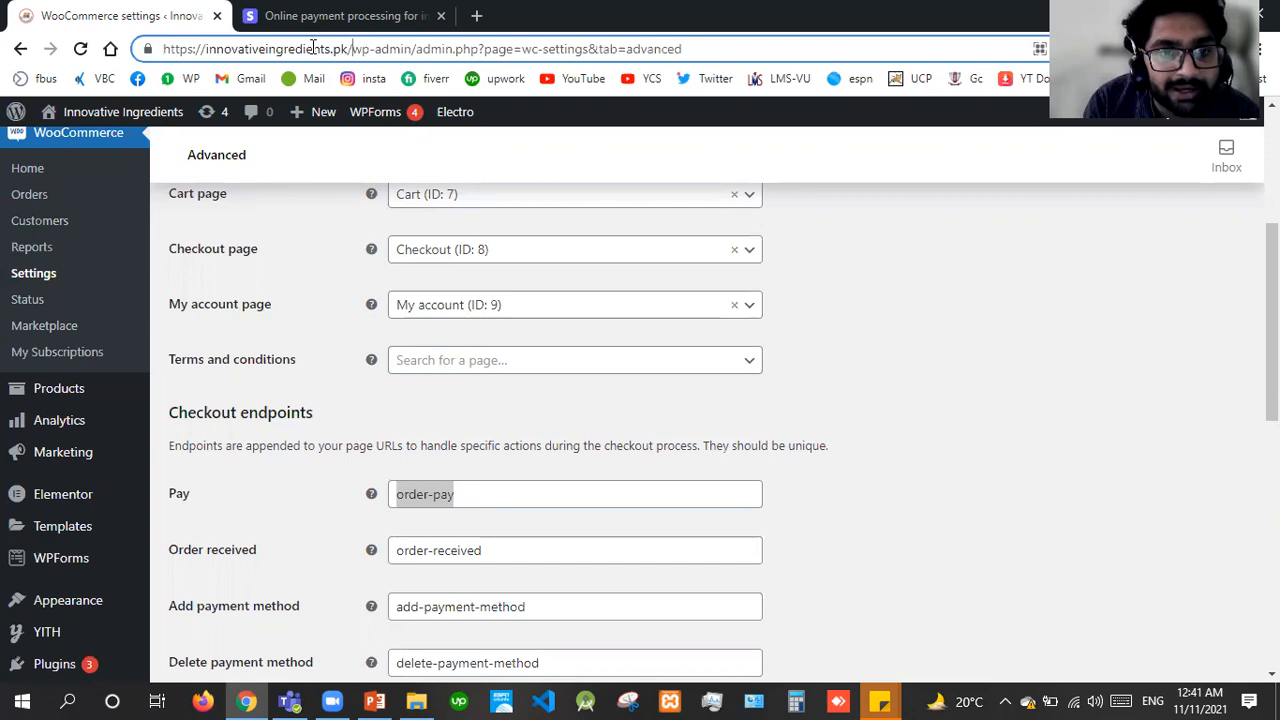
left_click(751, 506)
scroll(751, 506, "down", 2)
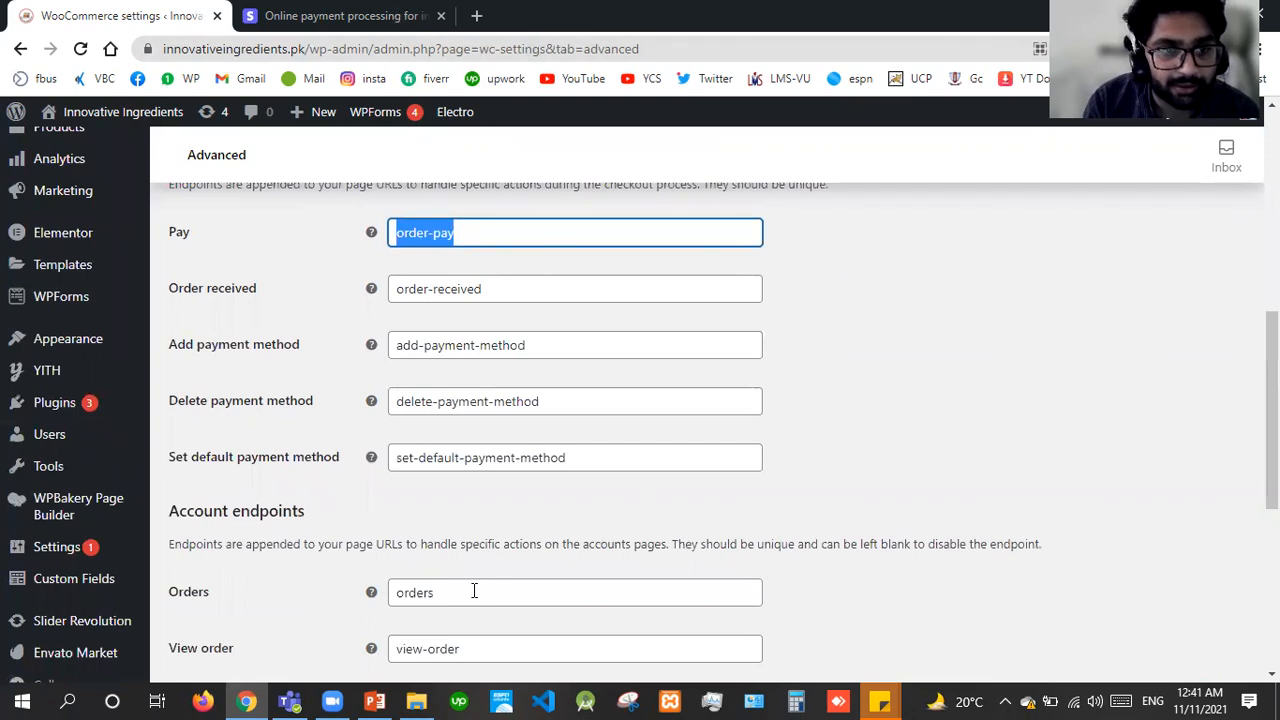
scroll(755, 319, "up", 10)
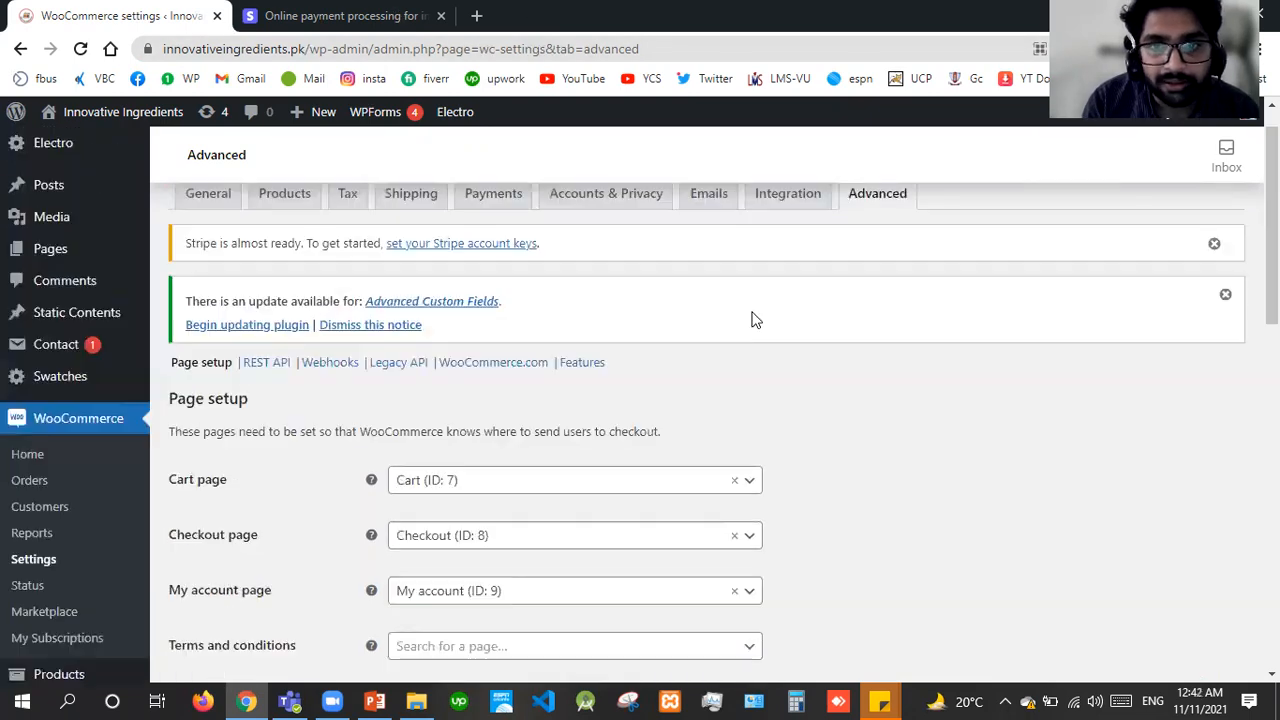
Open the Integration settings and examine the MaxMind Geolocation license key and database file path options.
left_click(788, 196)
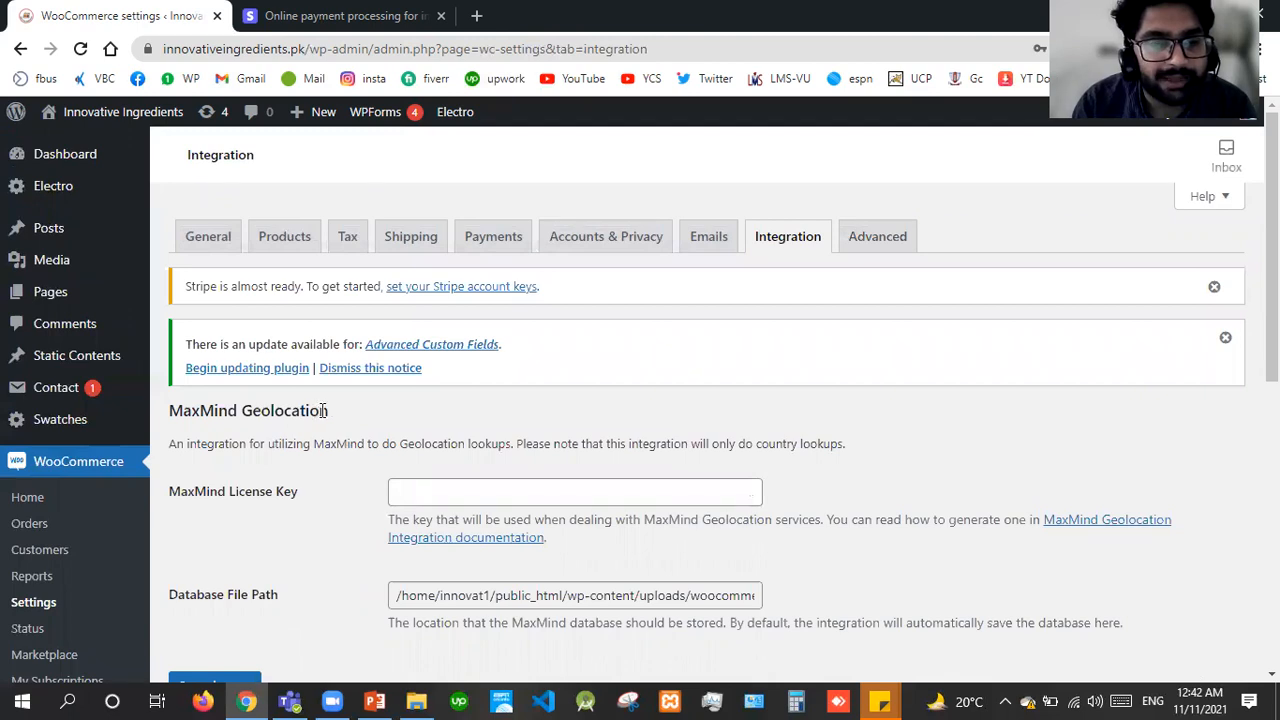
left_click_drag(323, 410, 239, 410)
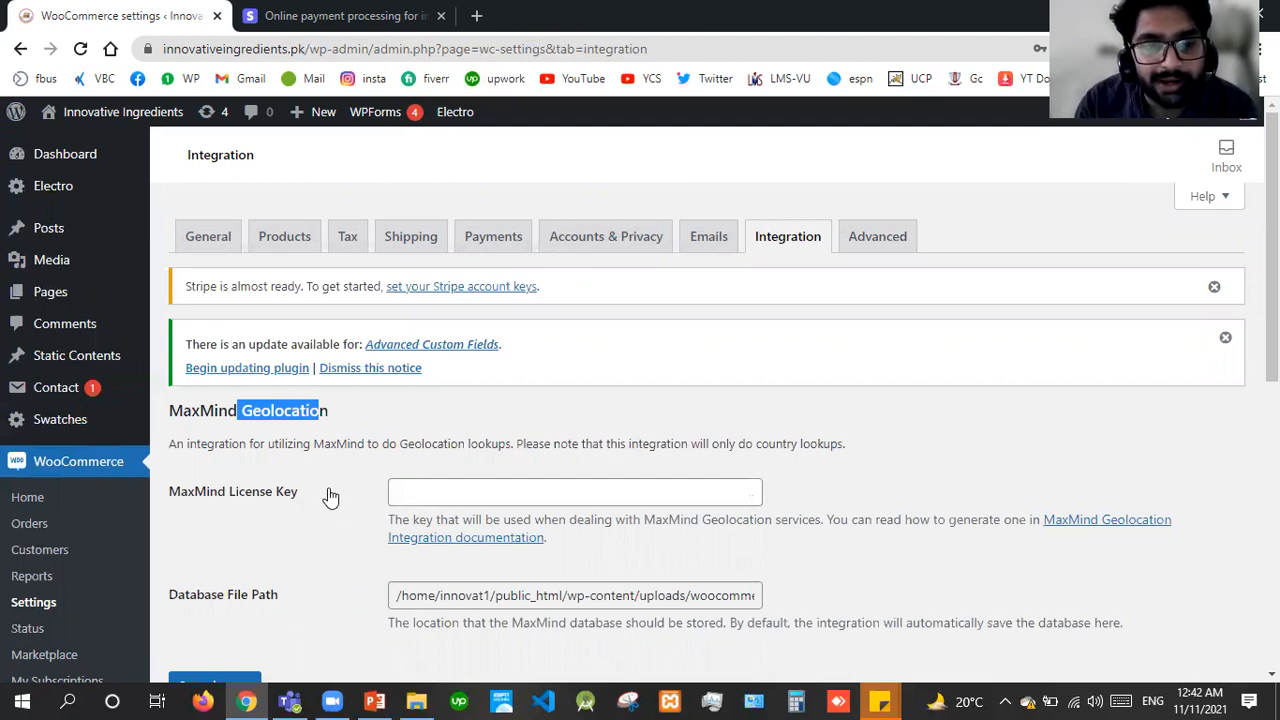
scroll(760, 470, "down", 2)
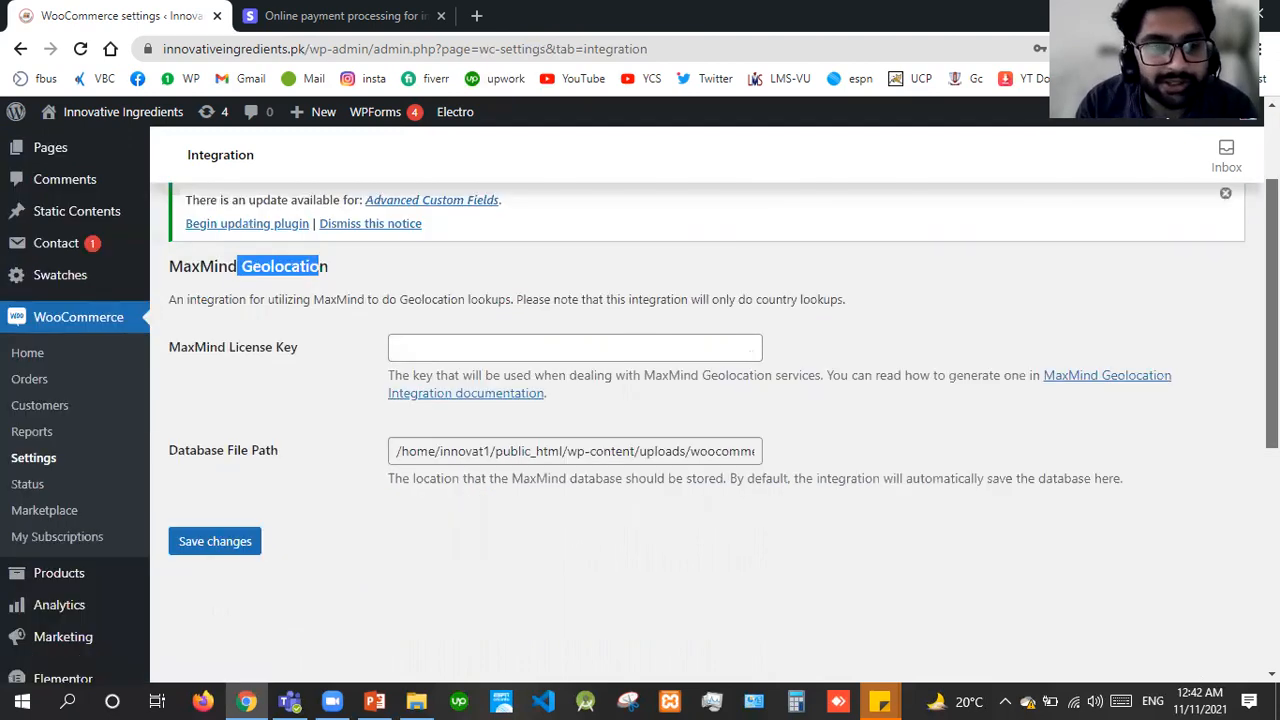
left_click(744, 435)
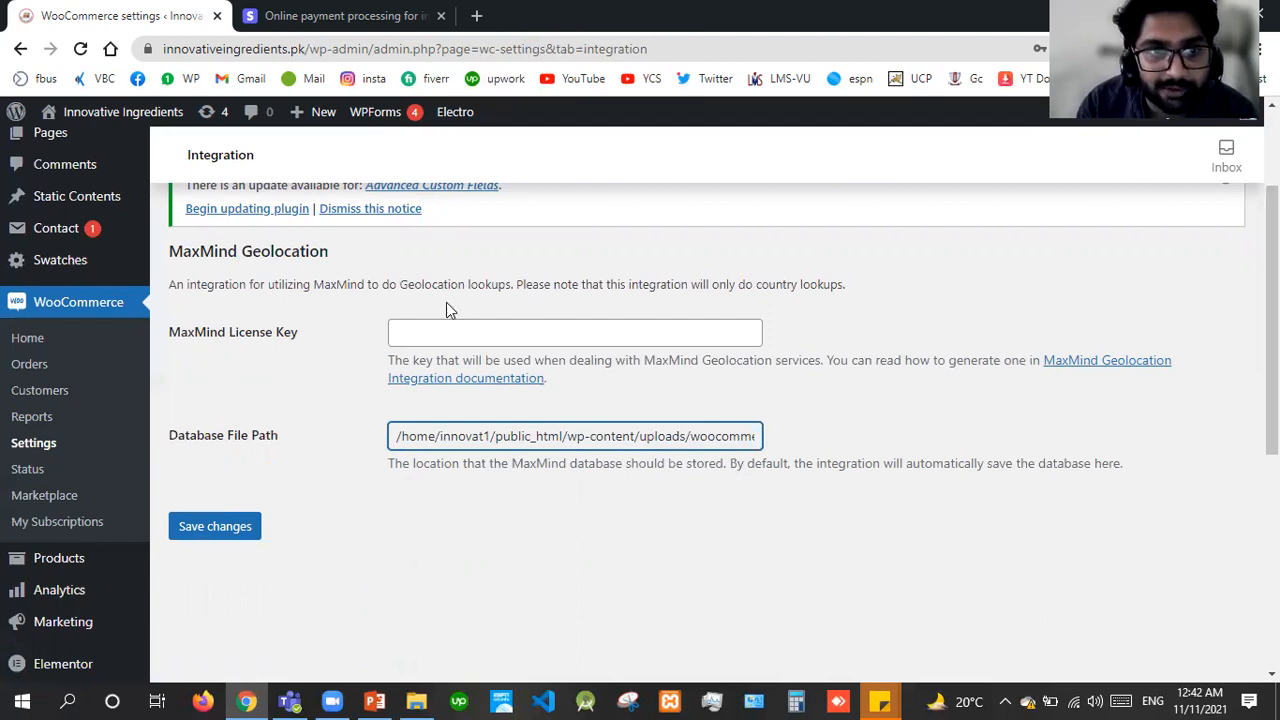
scroll(564, 258, "up", 2)
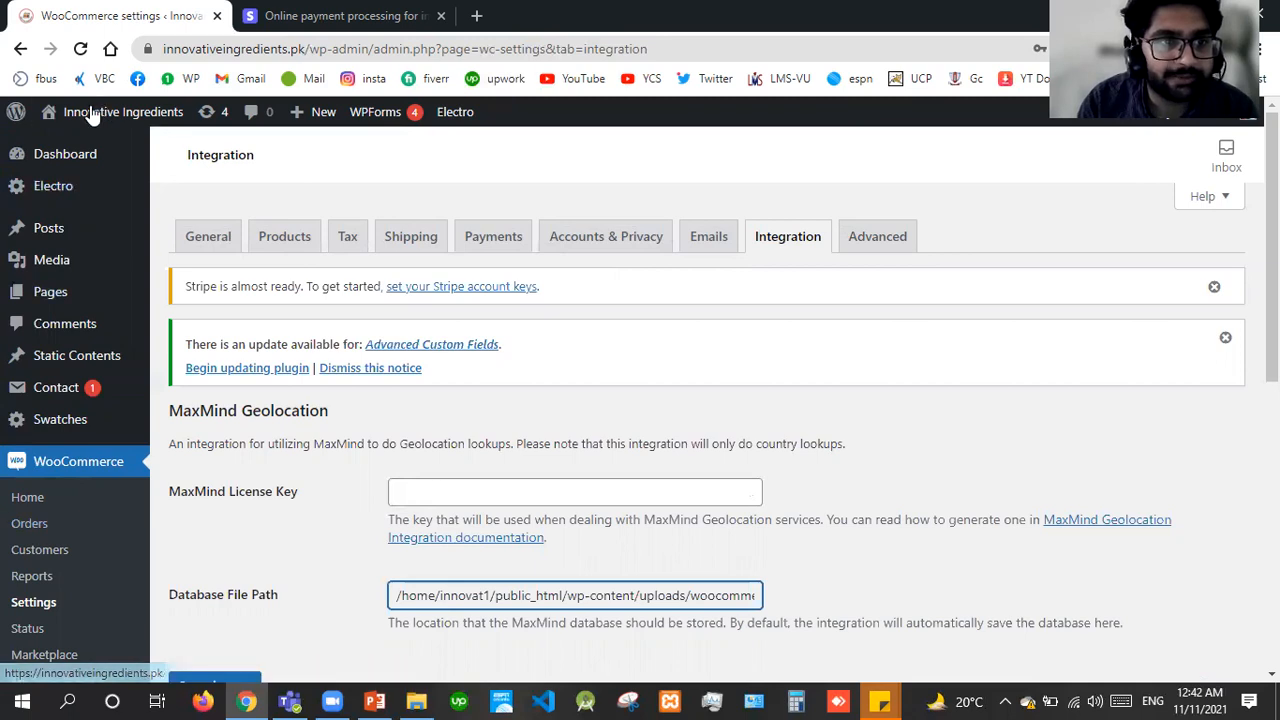
Open the store's shop page in a new browser tab and close the Stripe website tab.
mouse_move(90, 115)
right_click(50, 166)
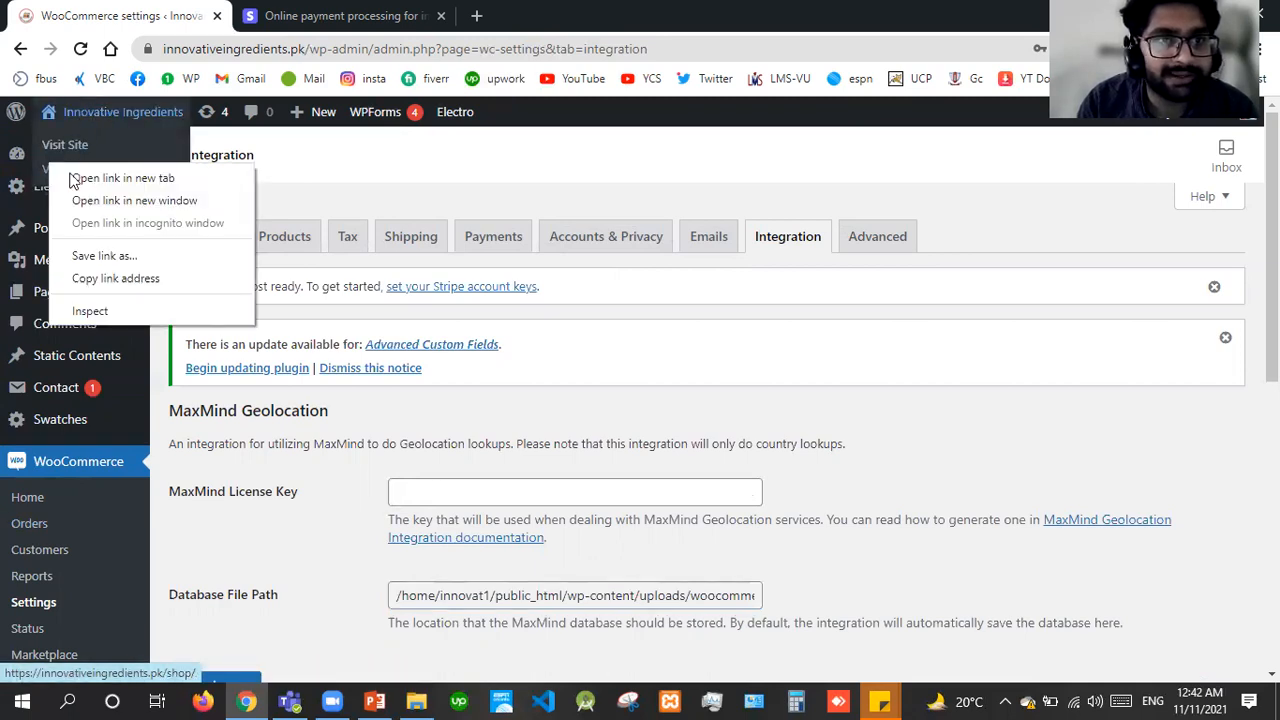
left_click(120, 178)
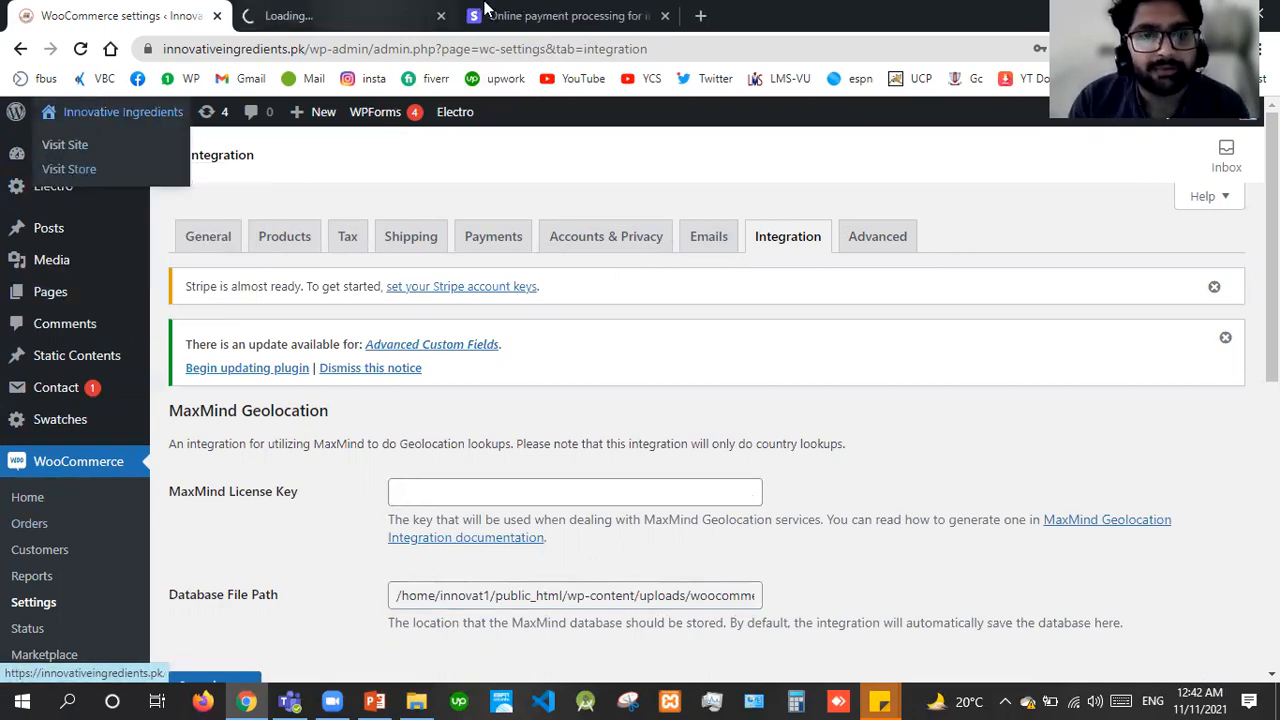
left_click(667, 22)
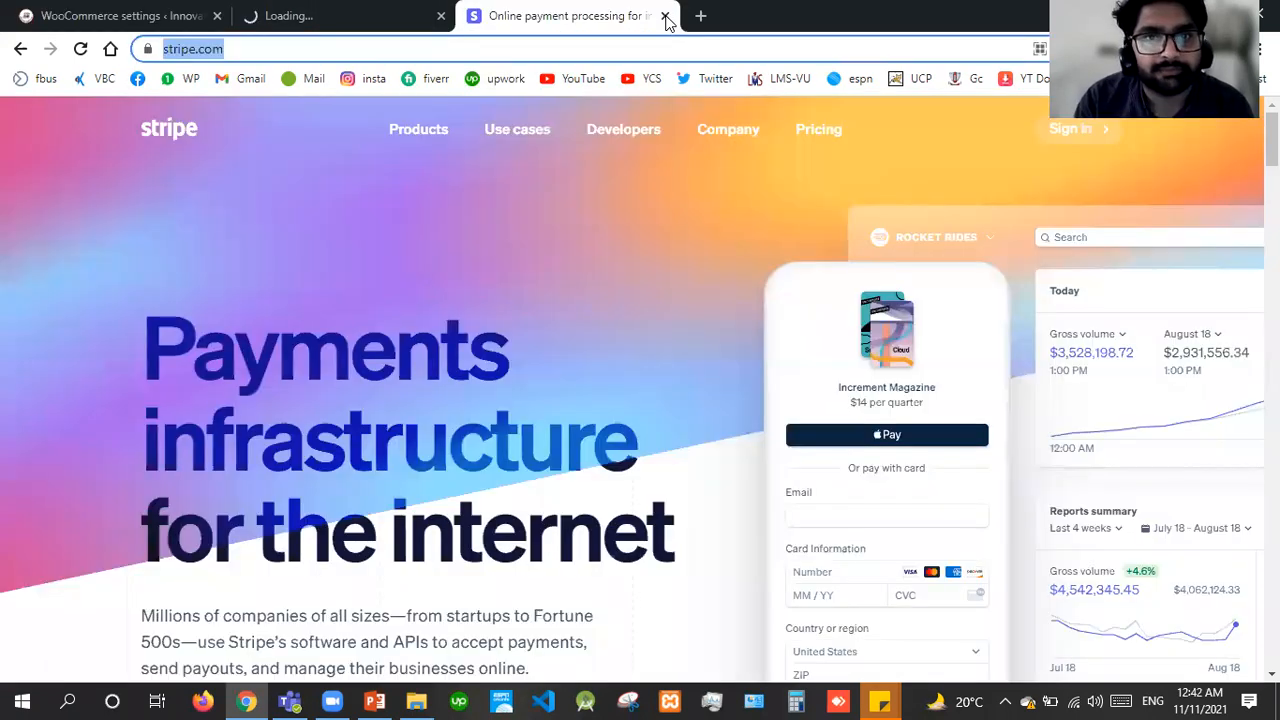
left_click(665, 16)
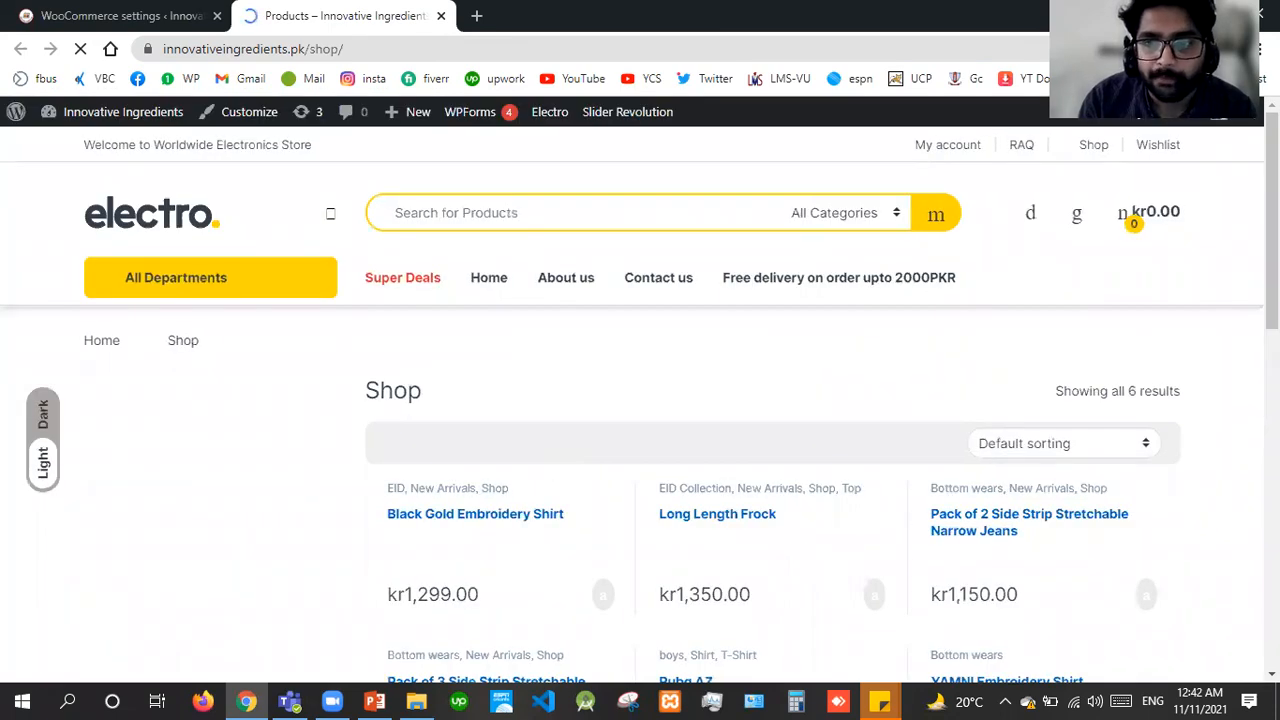
Add the Black Gold Embroidery Shirt to the cart and open the cart.
scroll(823, 451, "down", 2)
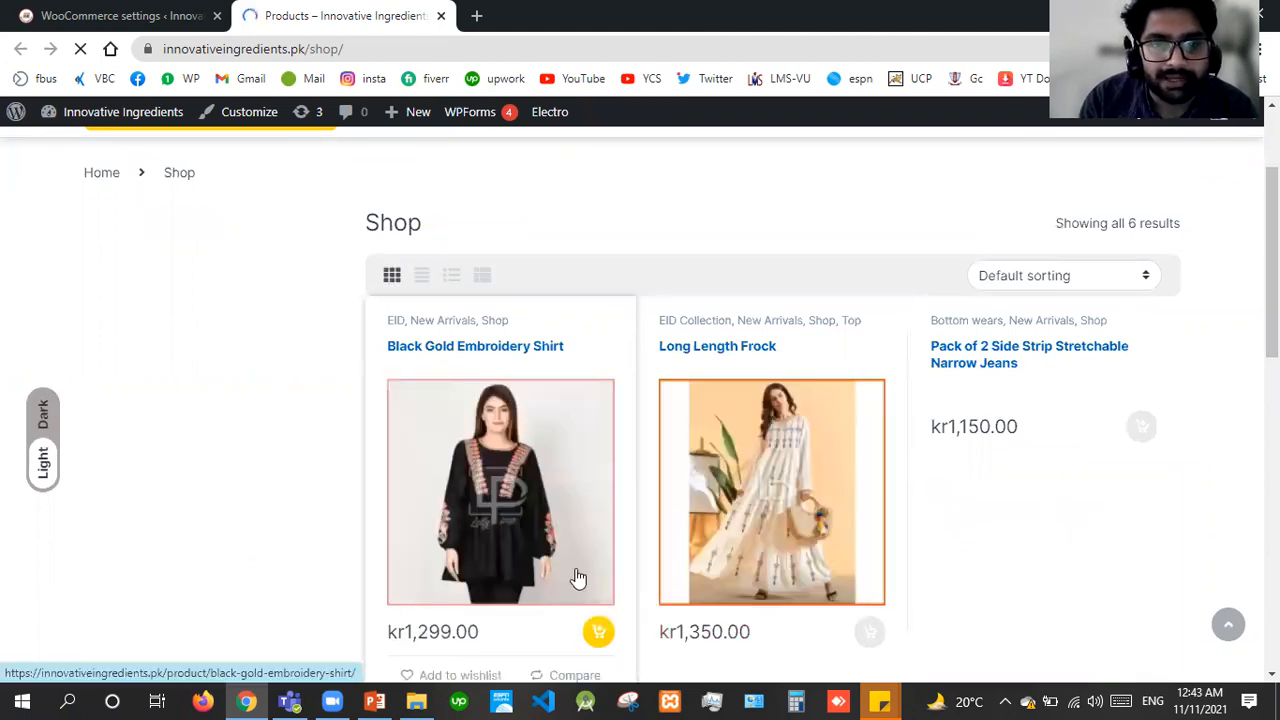
left_click(598, 632)
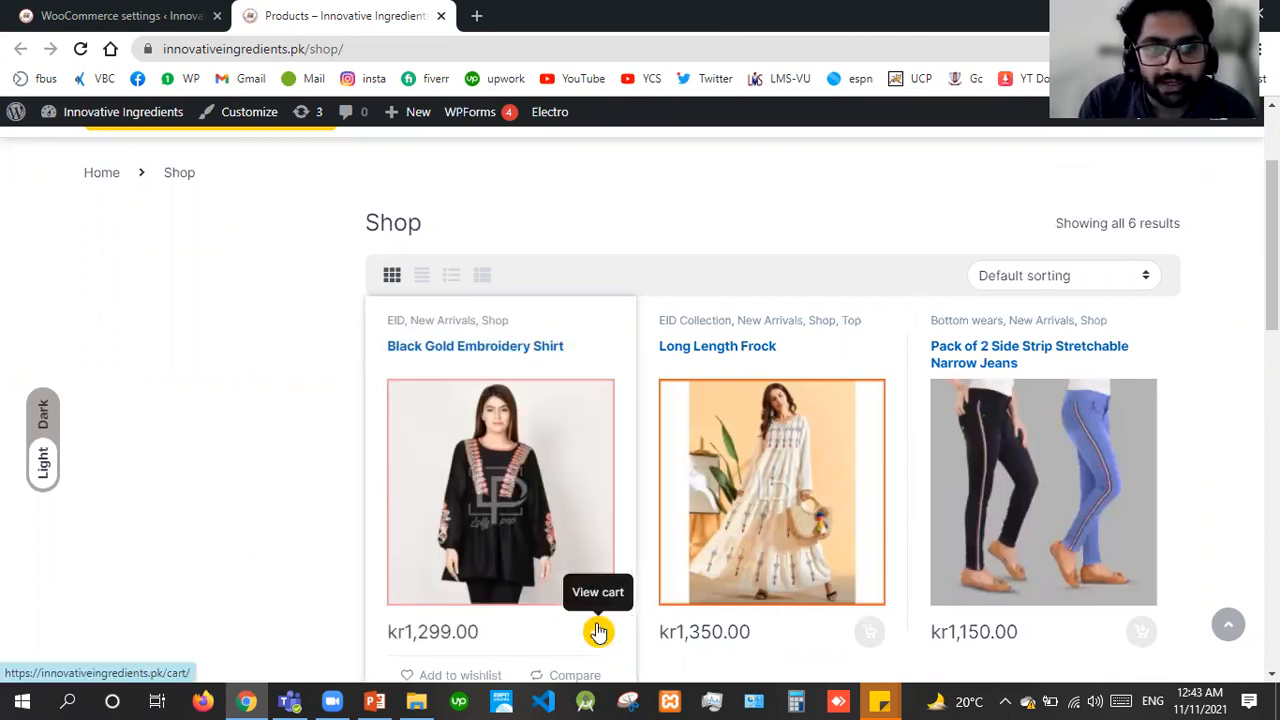
left_click(598, 632)
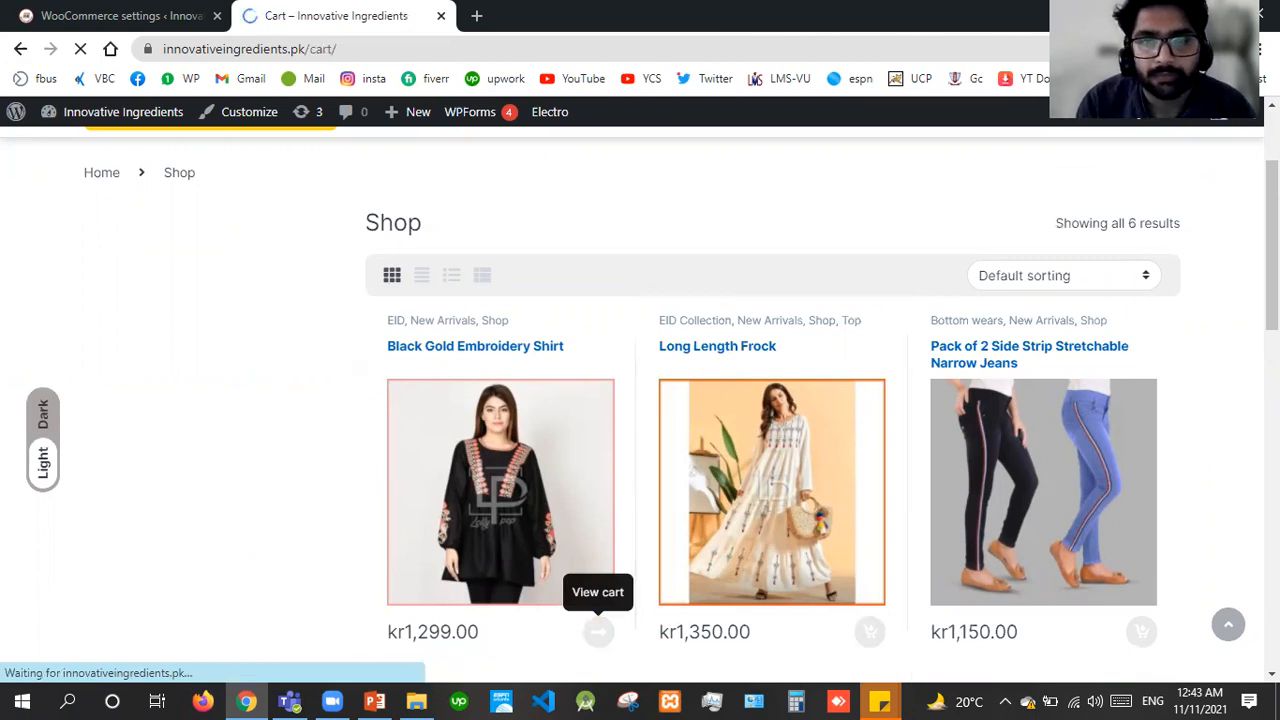
Try Free shipping in the cart totals and switch back to Flat rate.
scroll(1054, 289, "down", 5)
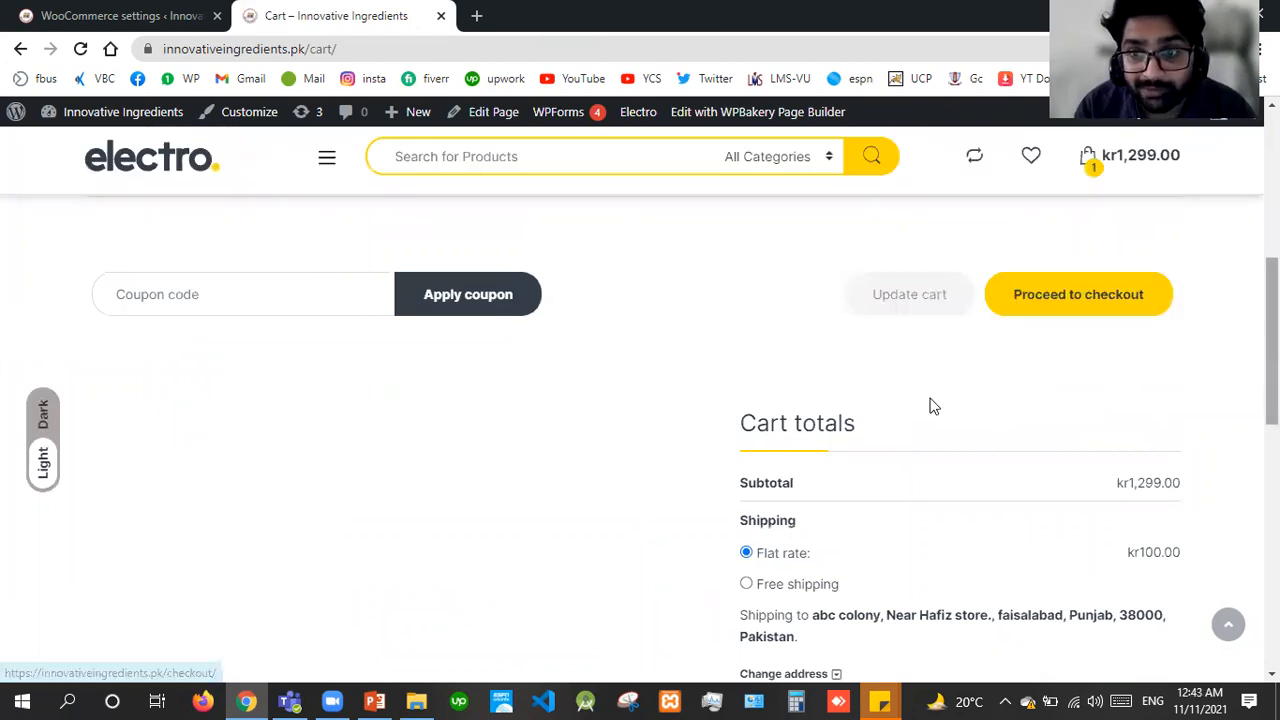
scroll(860, 400, "down", 2)
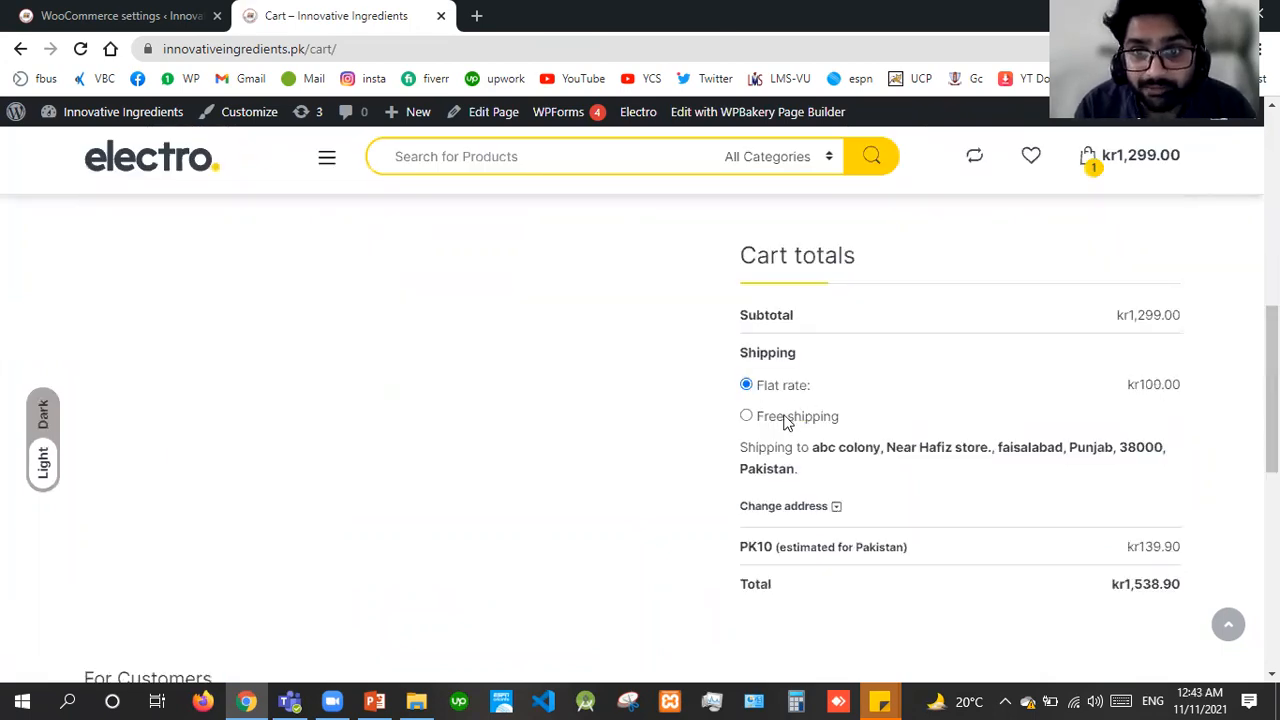
left_click(784, 418)
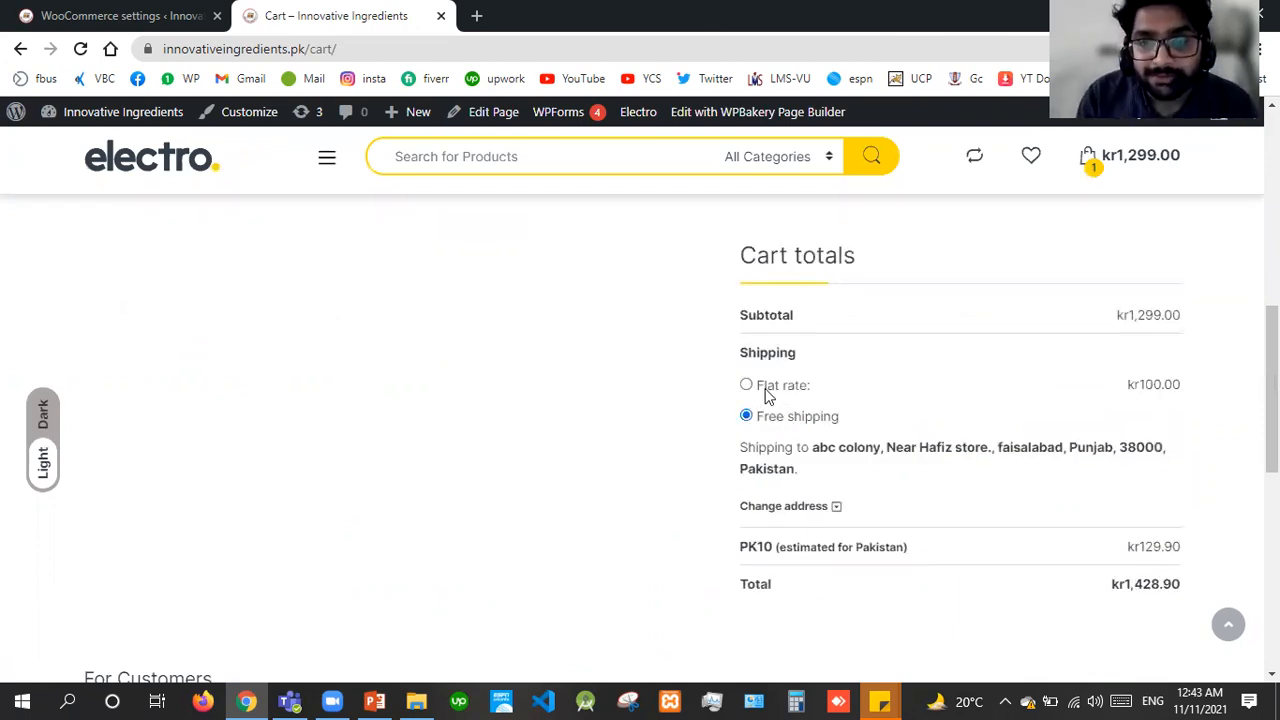
left_click(783, 385)
Proceed from the cart to checkout and check the customer's matched shipping zone.
left_click_drag(1271, 389, 1271, 457)
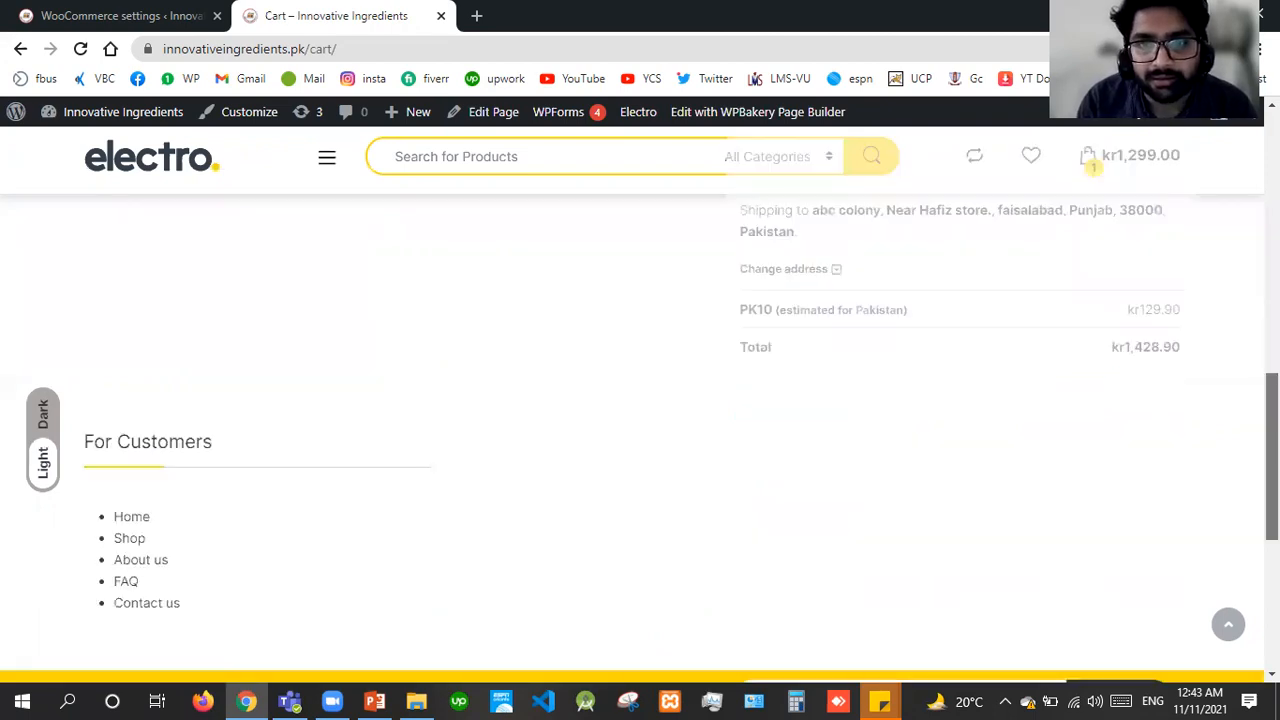
scroll(1030, 390, "up", 5)
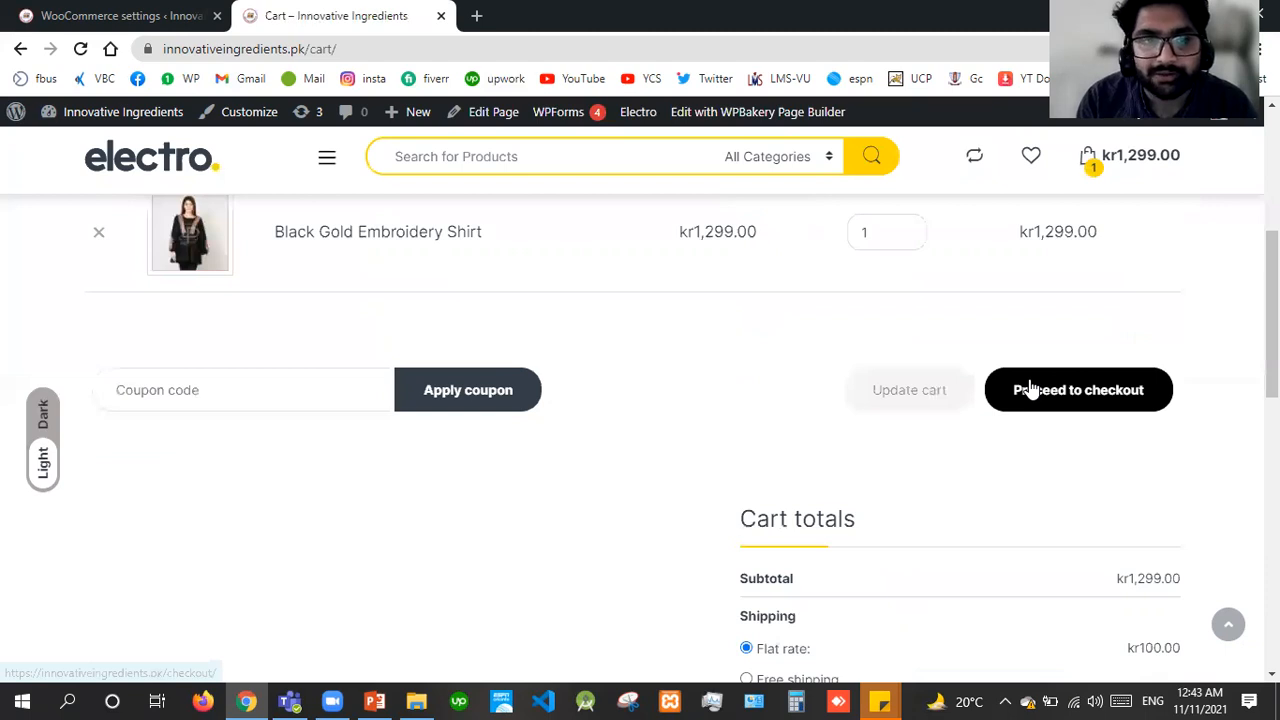
left_click(1030, 388)
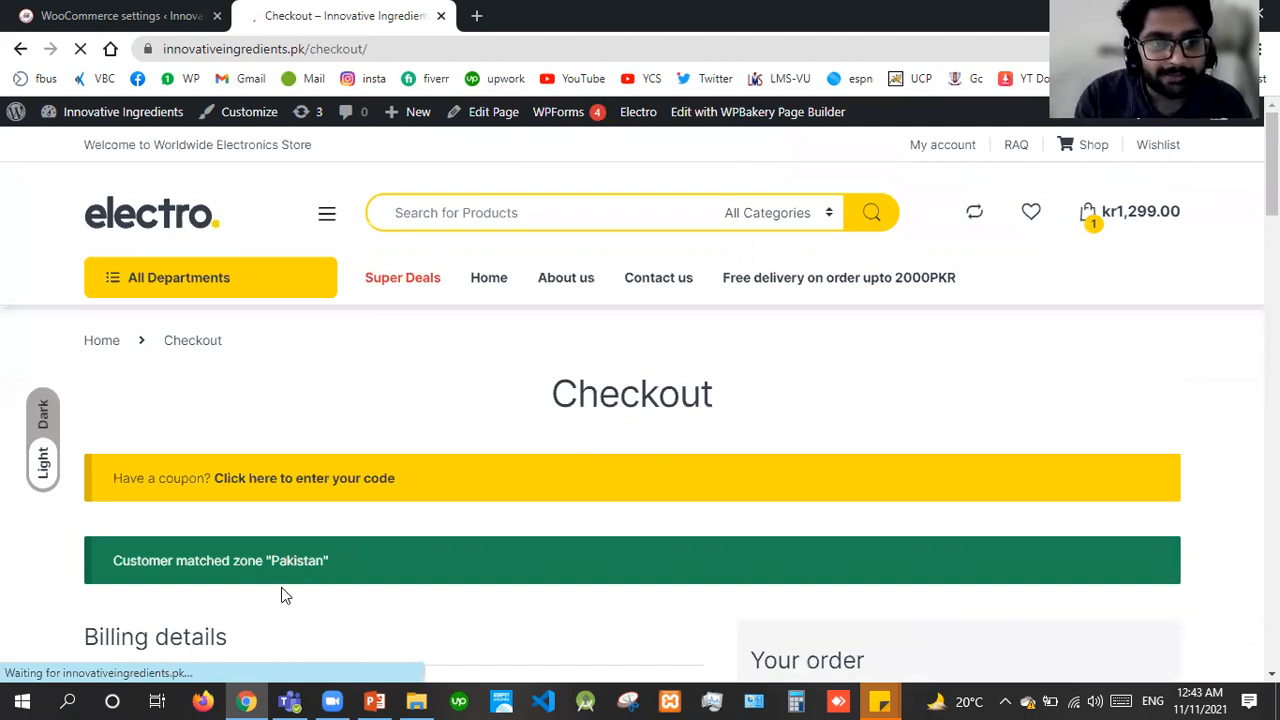
left_click_drag(272, 564, 325, 561)
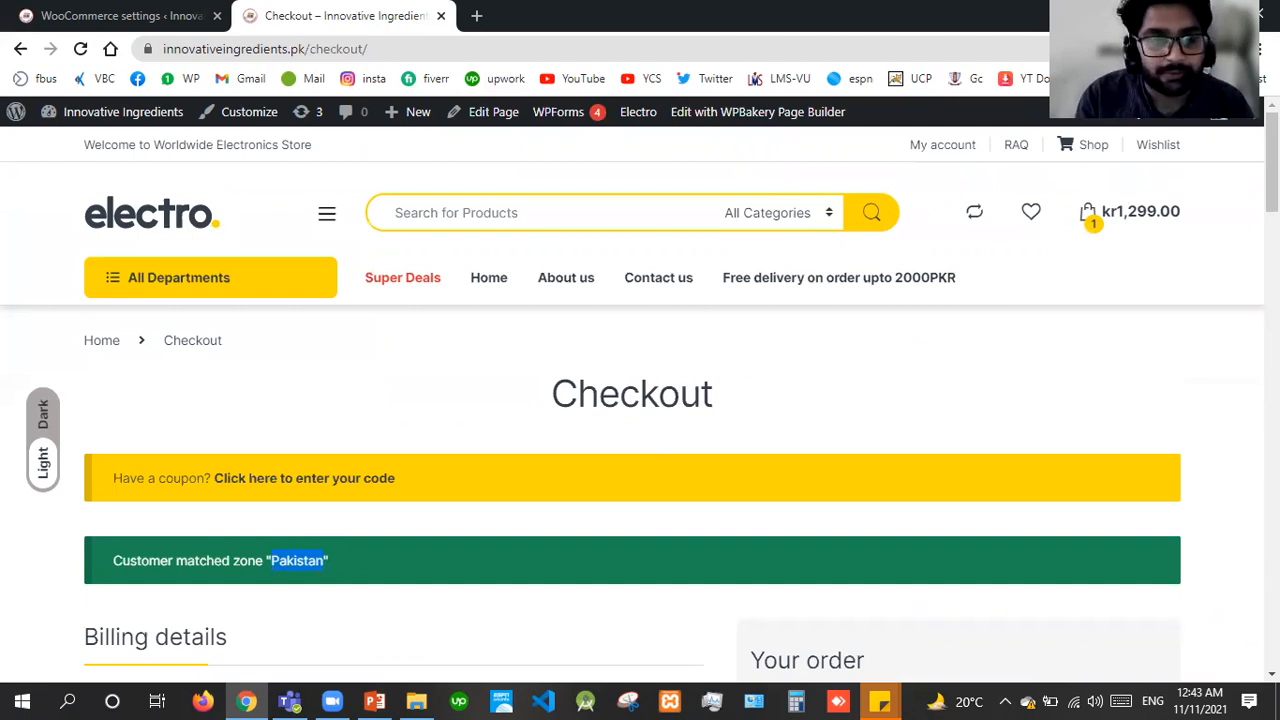
Examine the checkout's billing details, order totals and payment methods, including the PayPal information page, and return to the checkout.
scroll(640, 450, "down", 4)
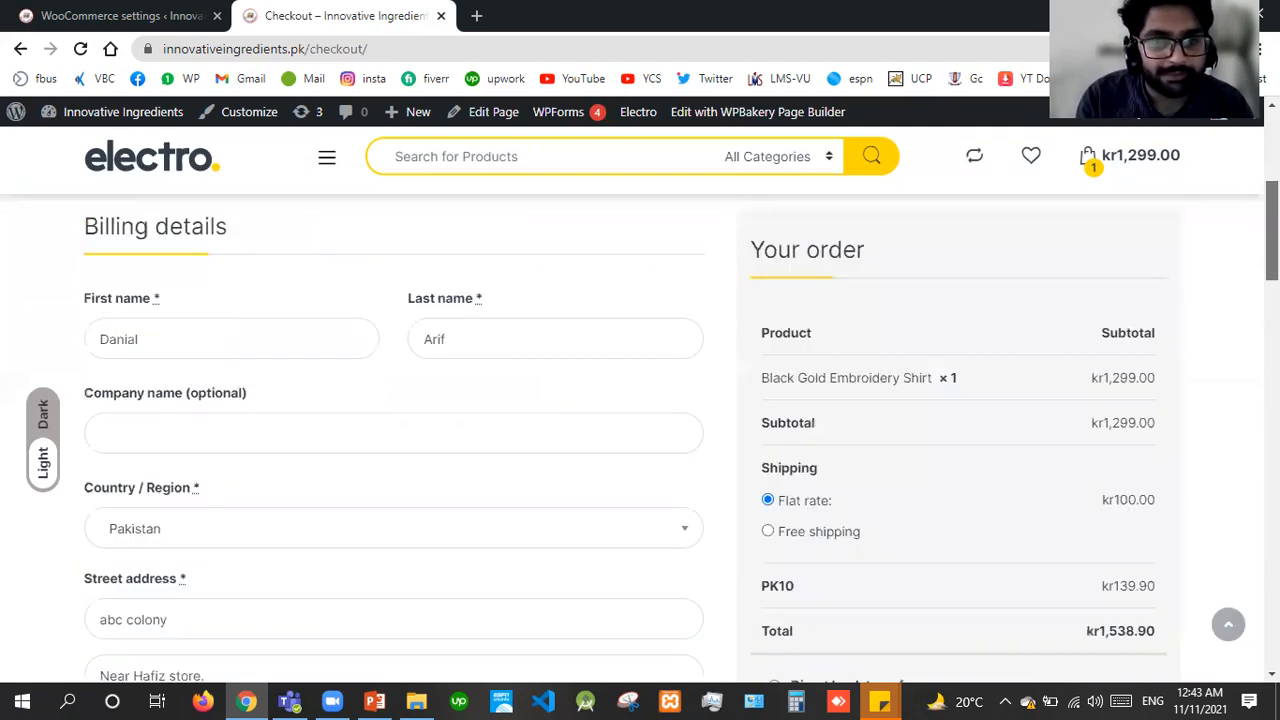
scroll(640, 450, "down", 1)
scroll(640, 450, "down", 2)
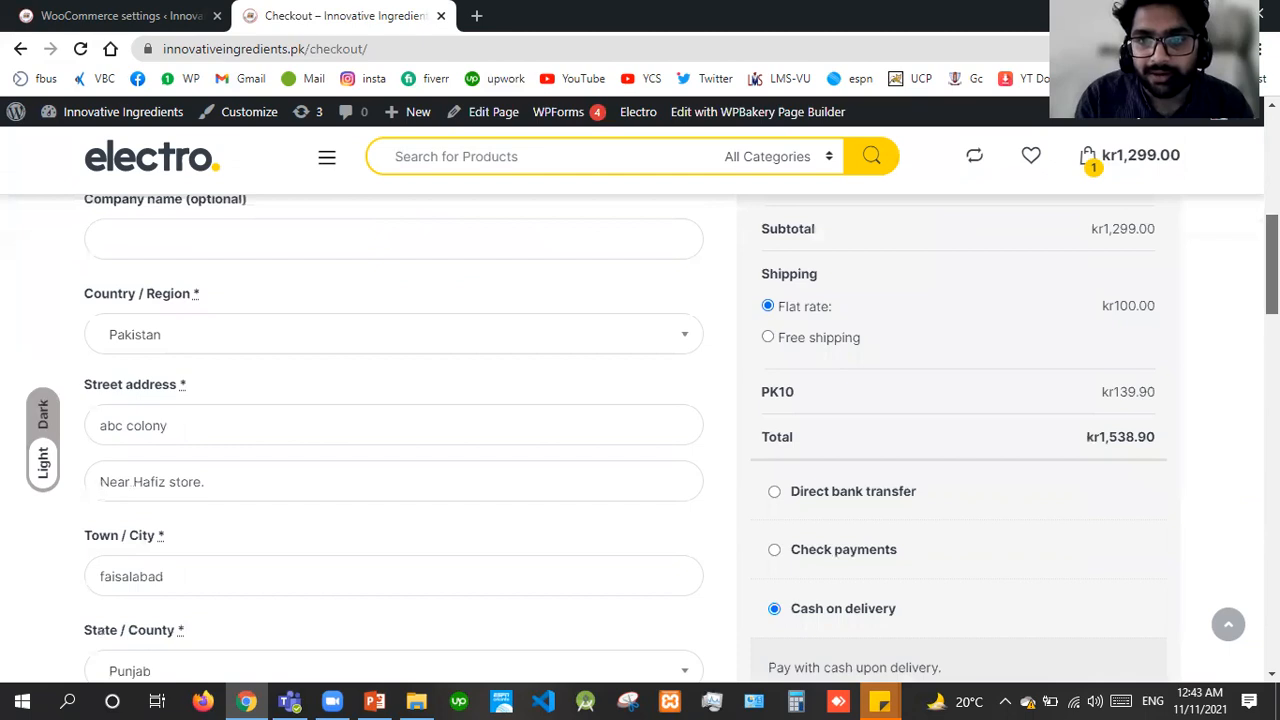
scroll(808, 314, "down", 2)
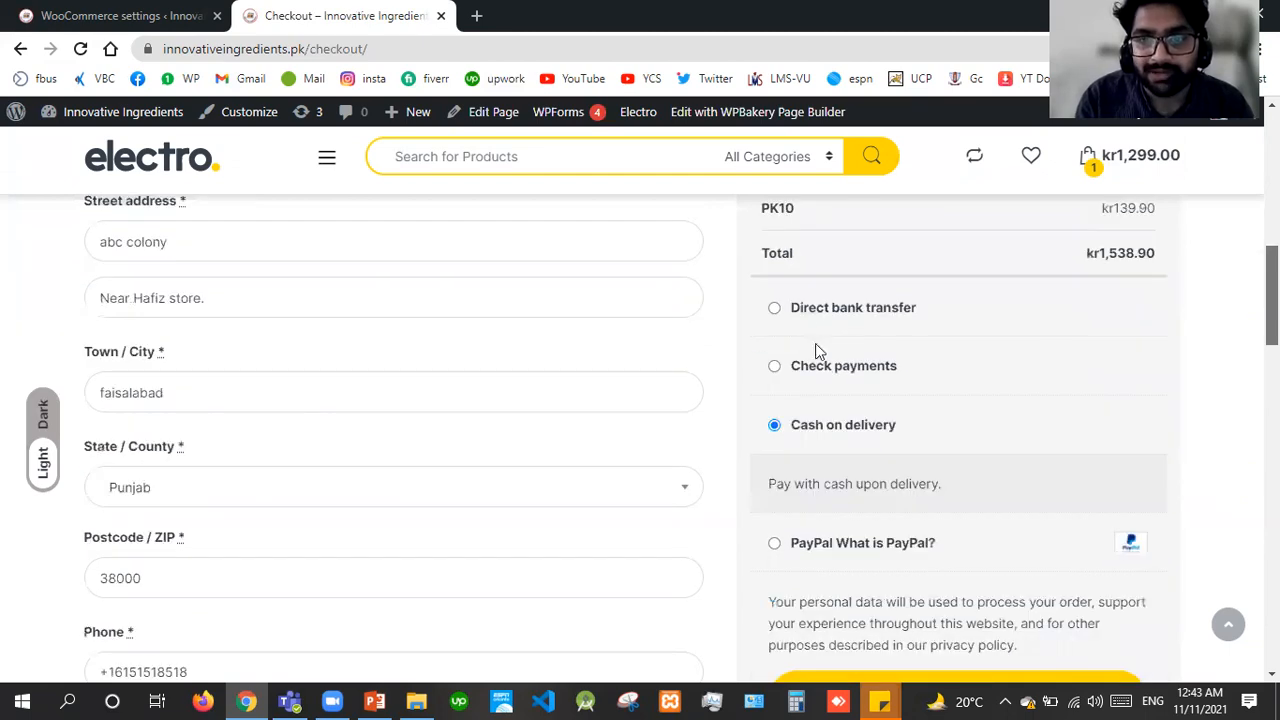
scroll(840, 528, "down", 1)
left_click(846, 523)
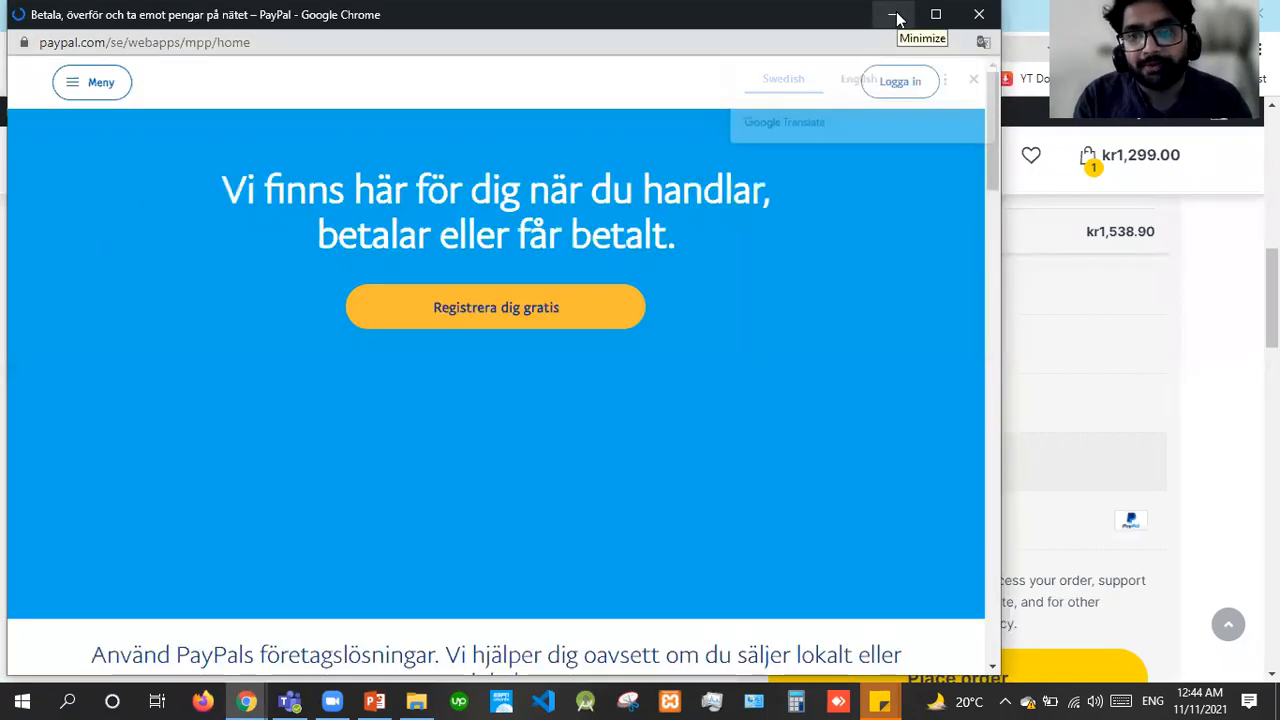
left_click(1065, 602)
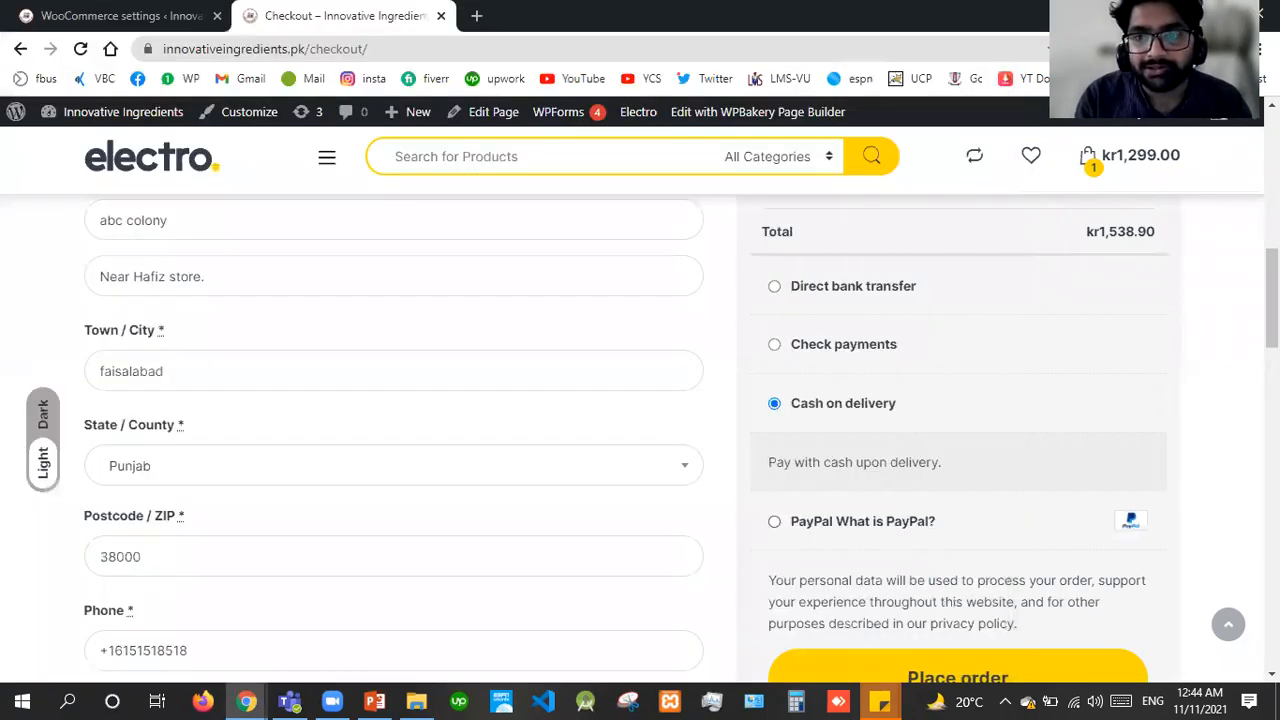
Place the order with Cash on delivery and check the order number and date on the confirmation page.
scroll(640, 430, "down", 5)
scroll(796, 490, "up", 4)
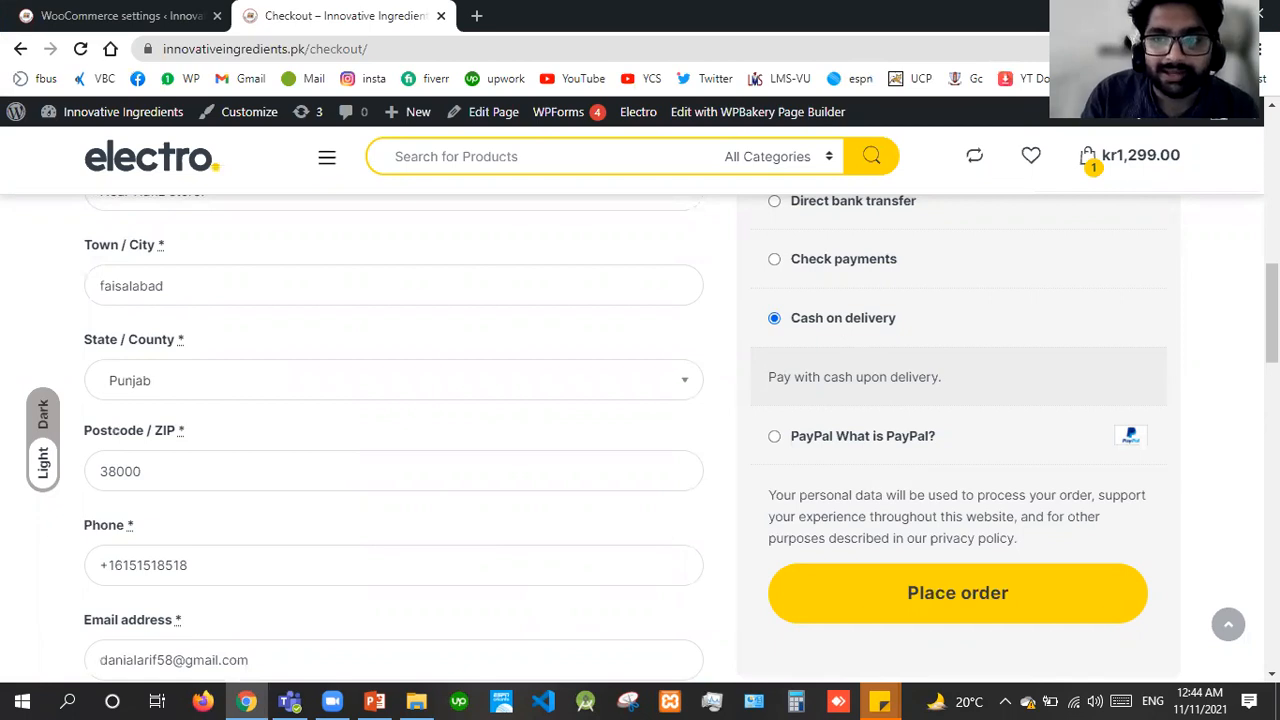
scroll(1093, 300, "down", 4)
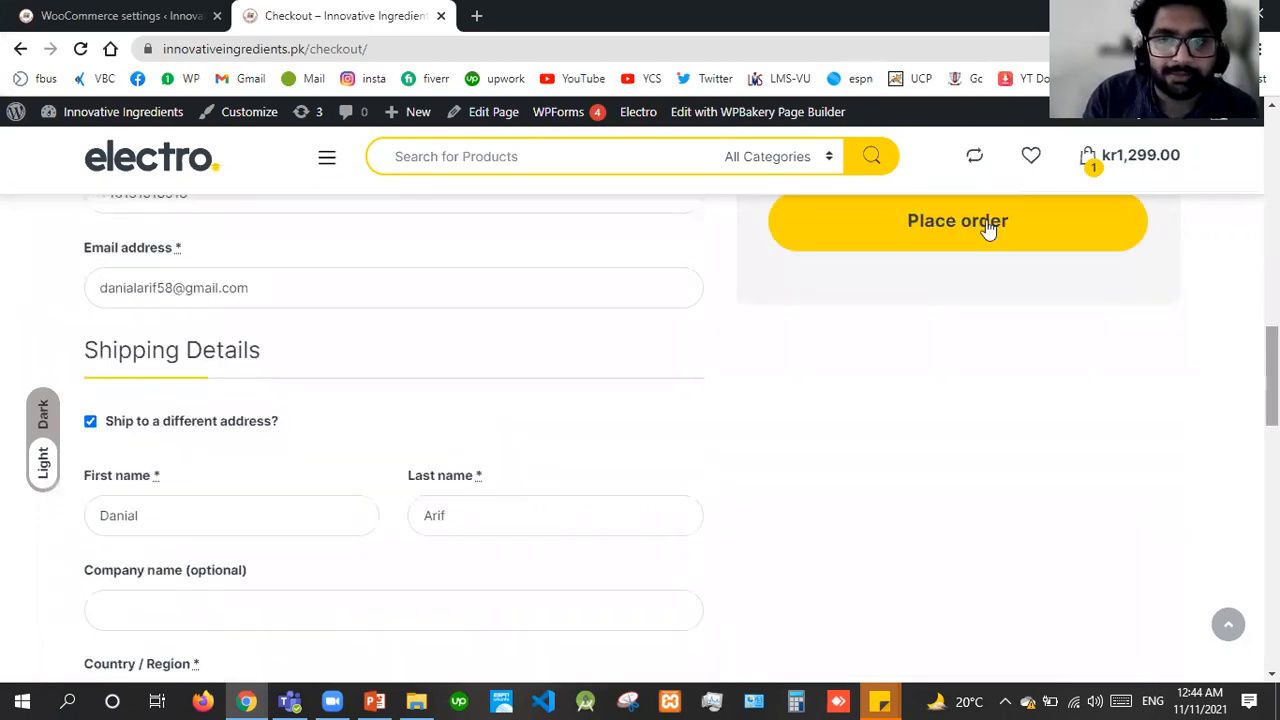
left_click(988, 226)
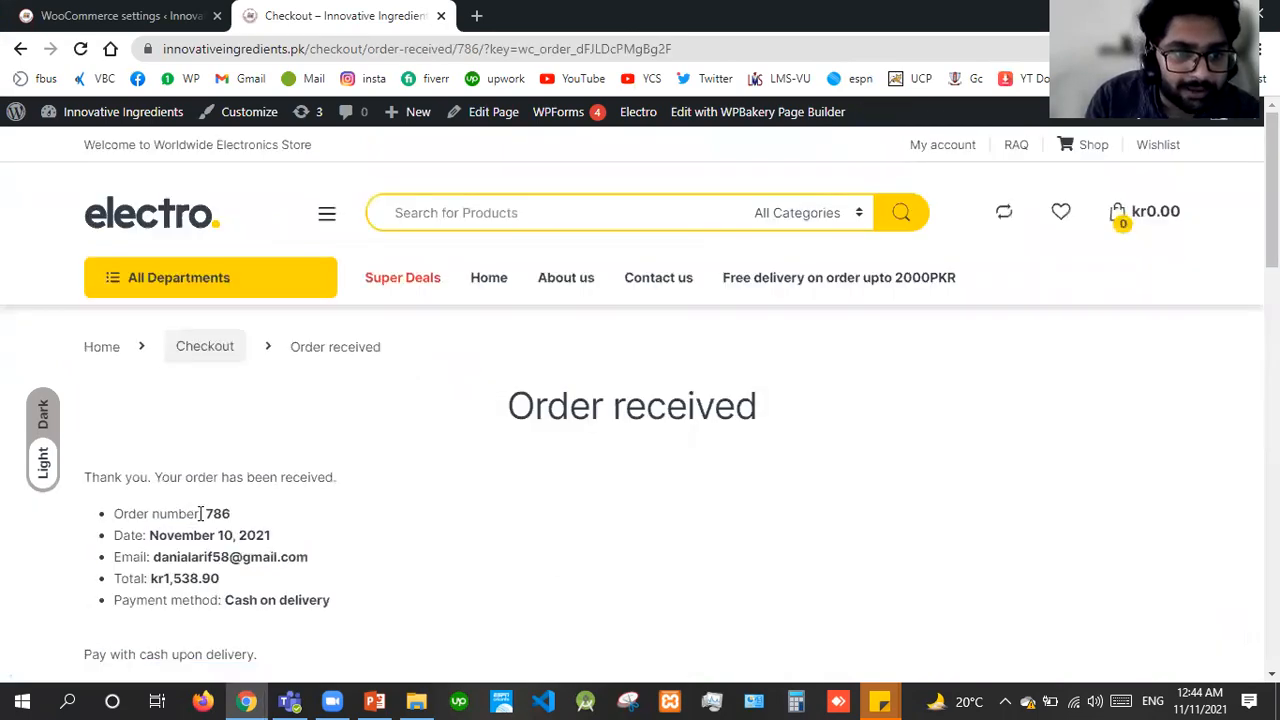
double_click(237, 518)
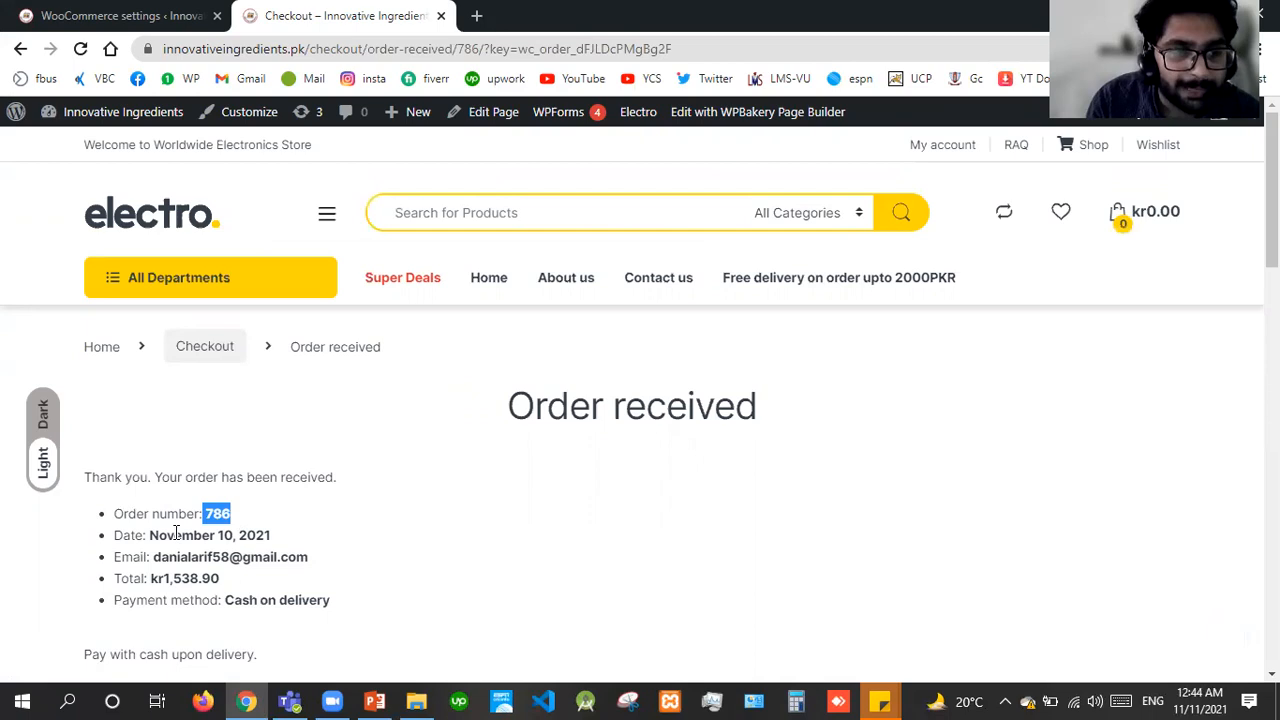
left_click_drag(150, 535, 290, 540)
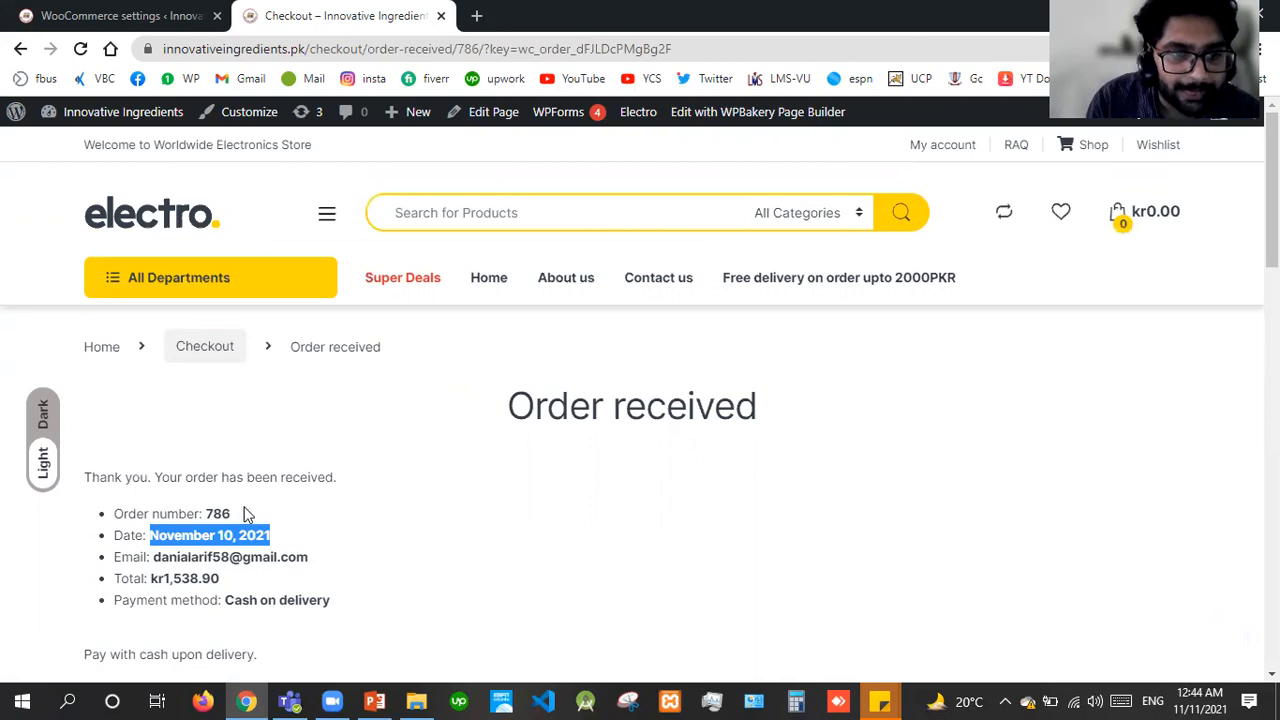
Return to the admin site, open the WooCommerce home, expand its Orders section and examine the stats overview.
left_click(178, 9)
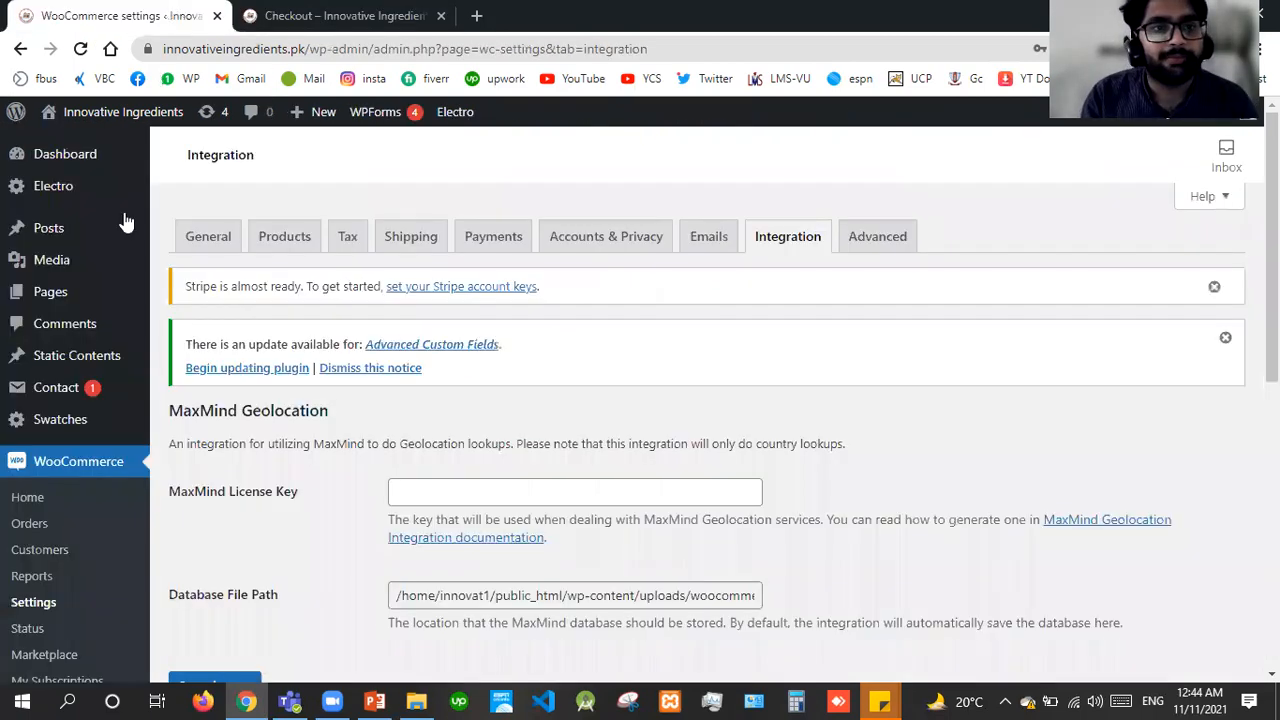
left_click(20, 497)
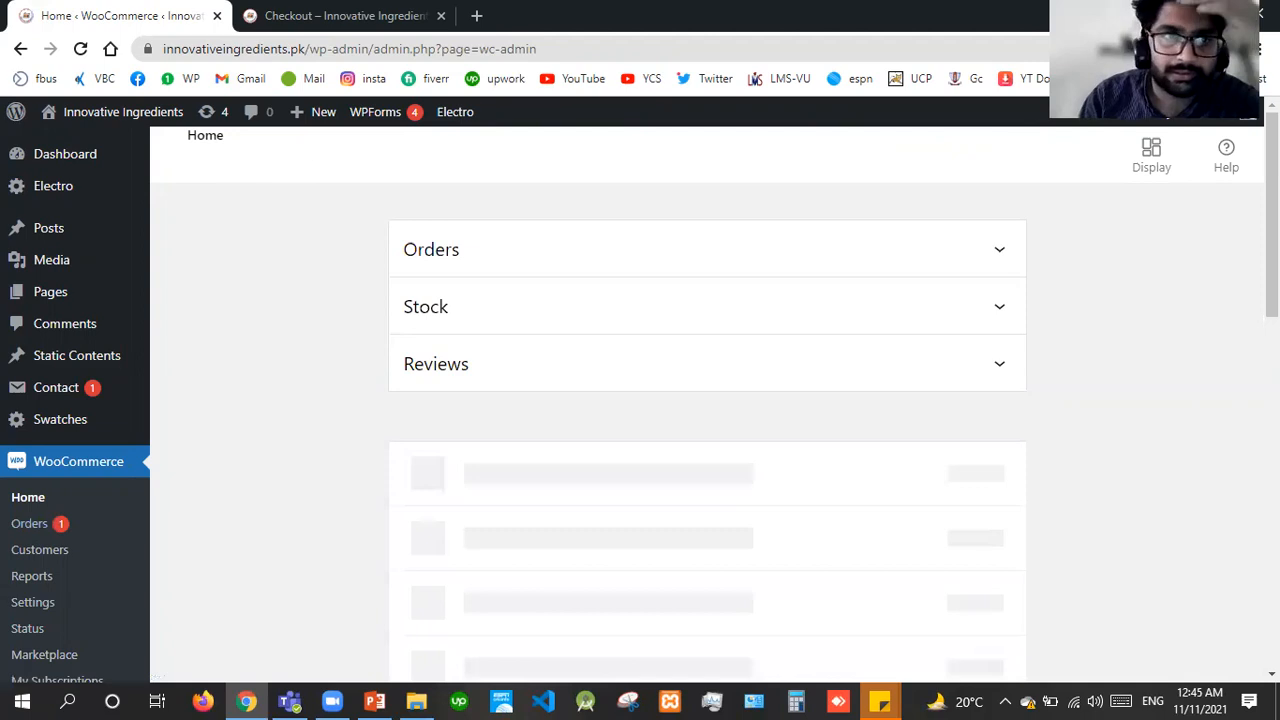
scroll(707, 400, "down", 1)
scroll(707, 400, "down", 3)
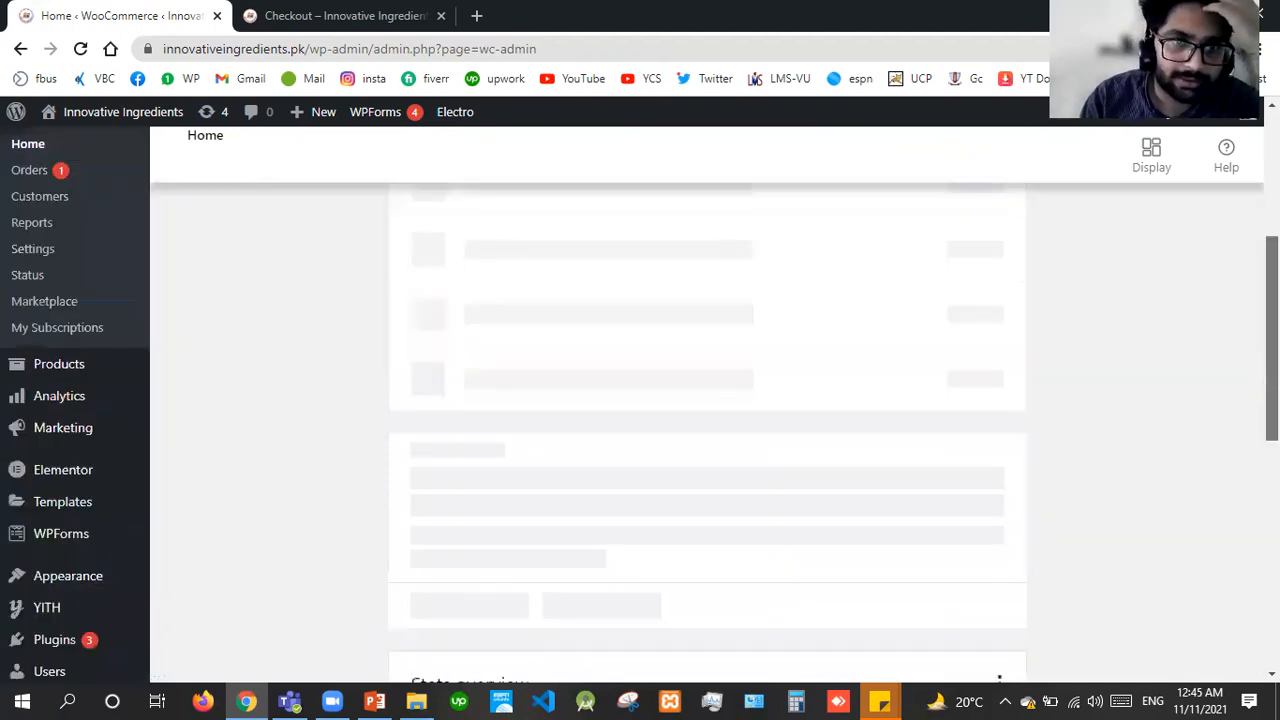
scroll(707, 400, "up", 3)
scroll(997, 255, "up", 1)
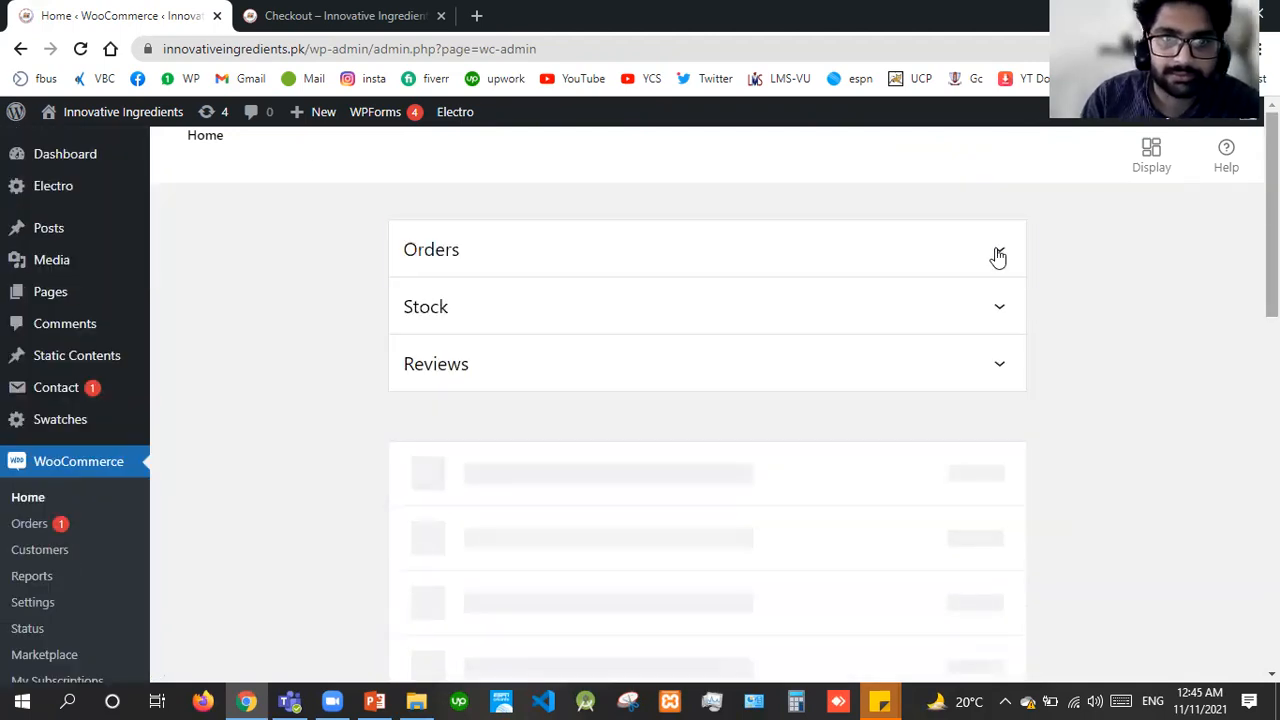
left_click(998, 256)
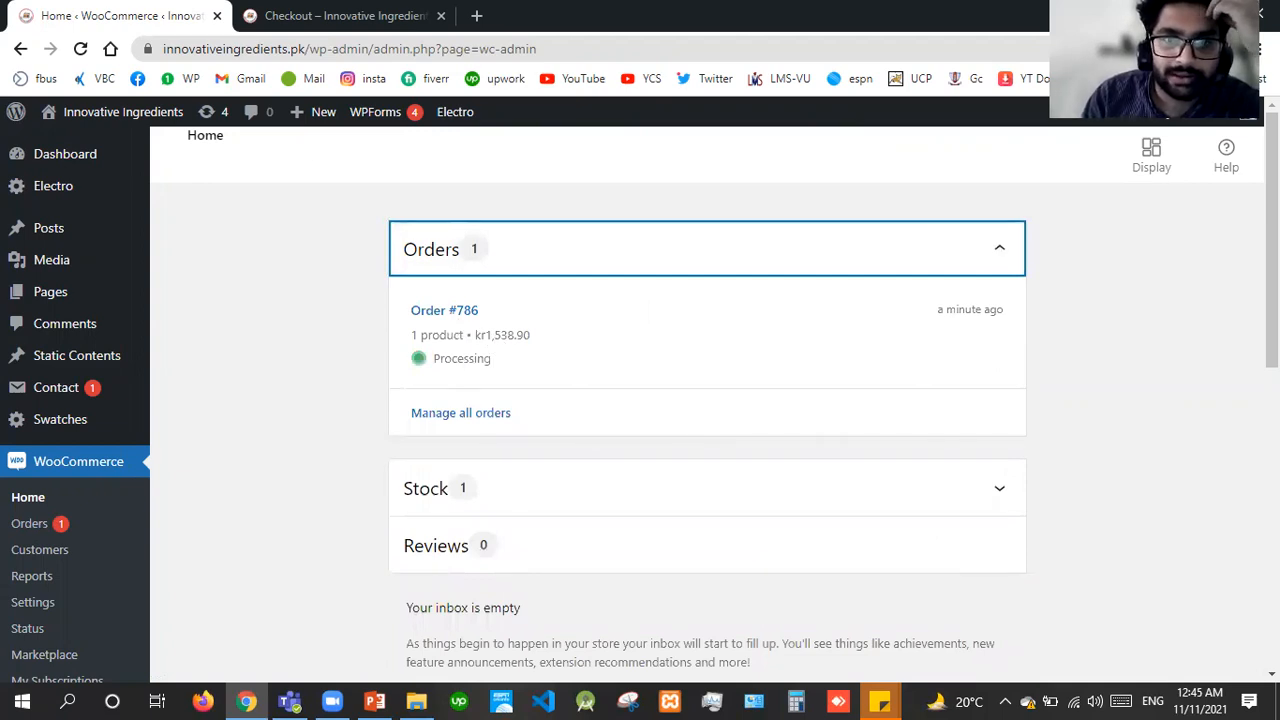
scroll(707, 400, "down", 5)
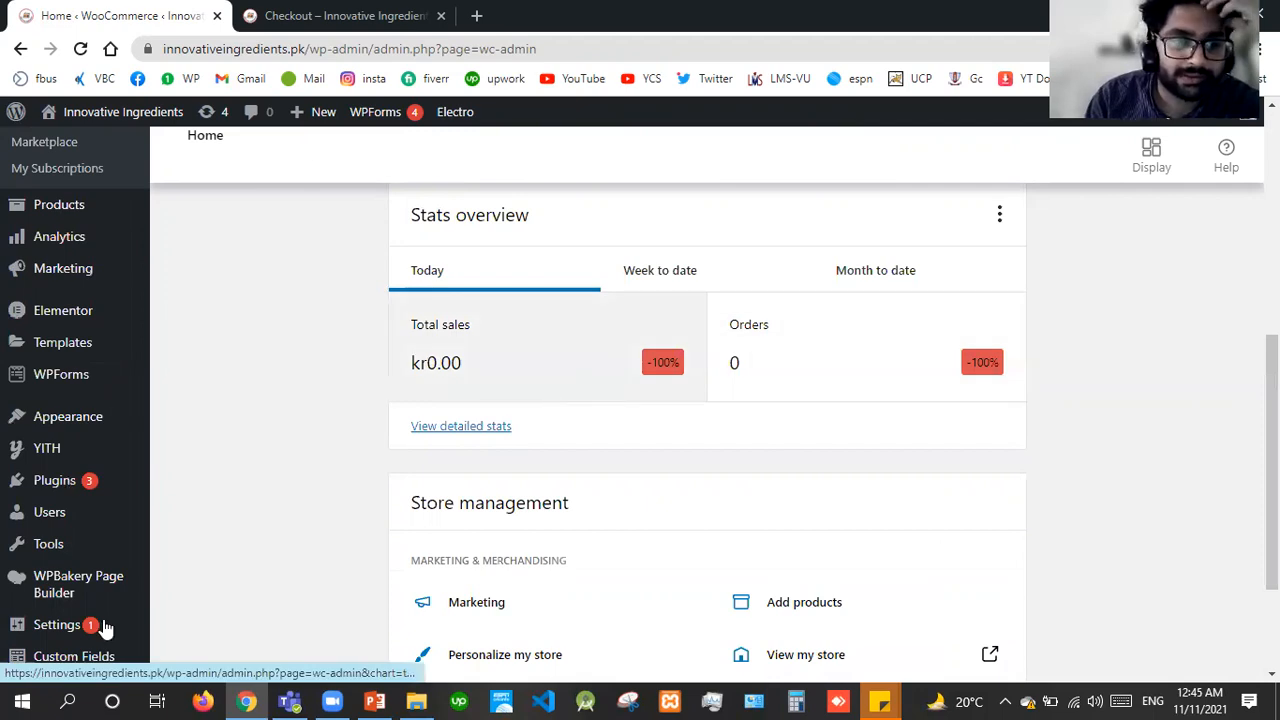
scroll(490, 414, "up", 5)
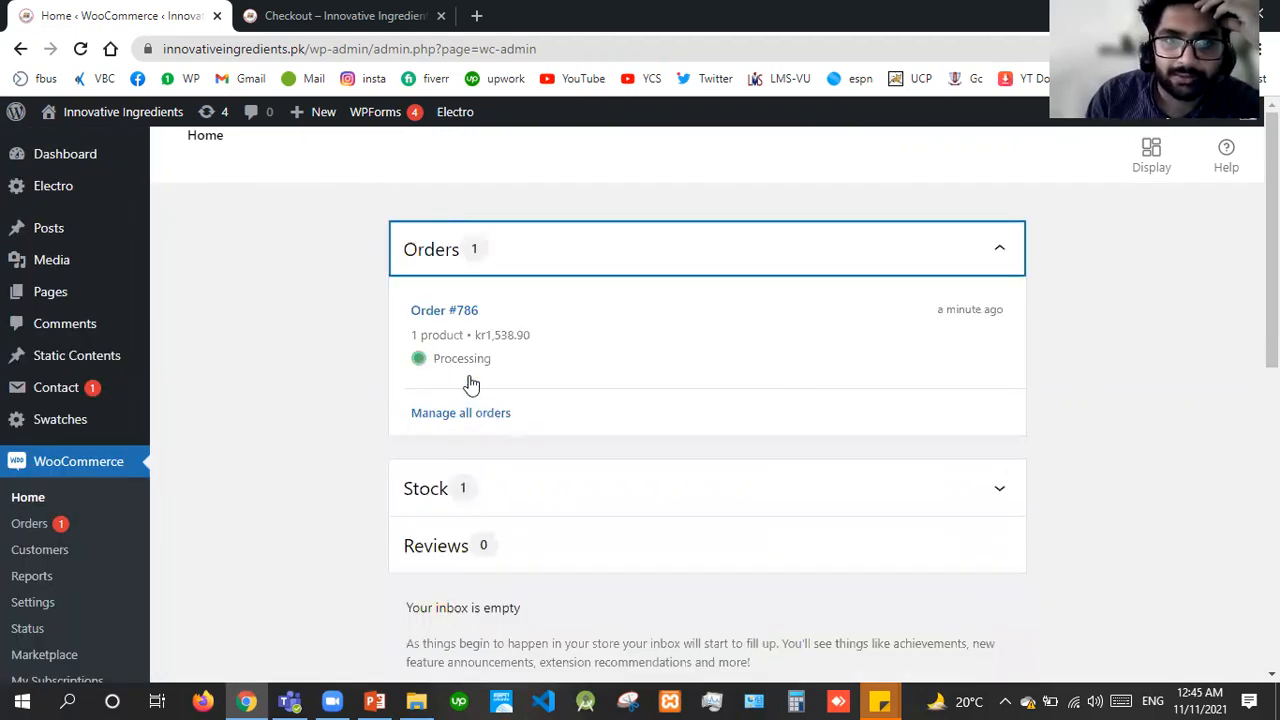
Open the newly placed order from the Orders list and examine its customer details, items, totals and refund options.
left_click(462, 318)
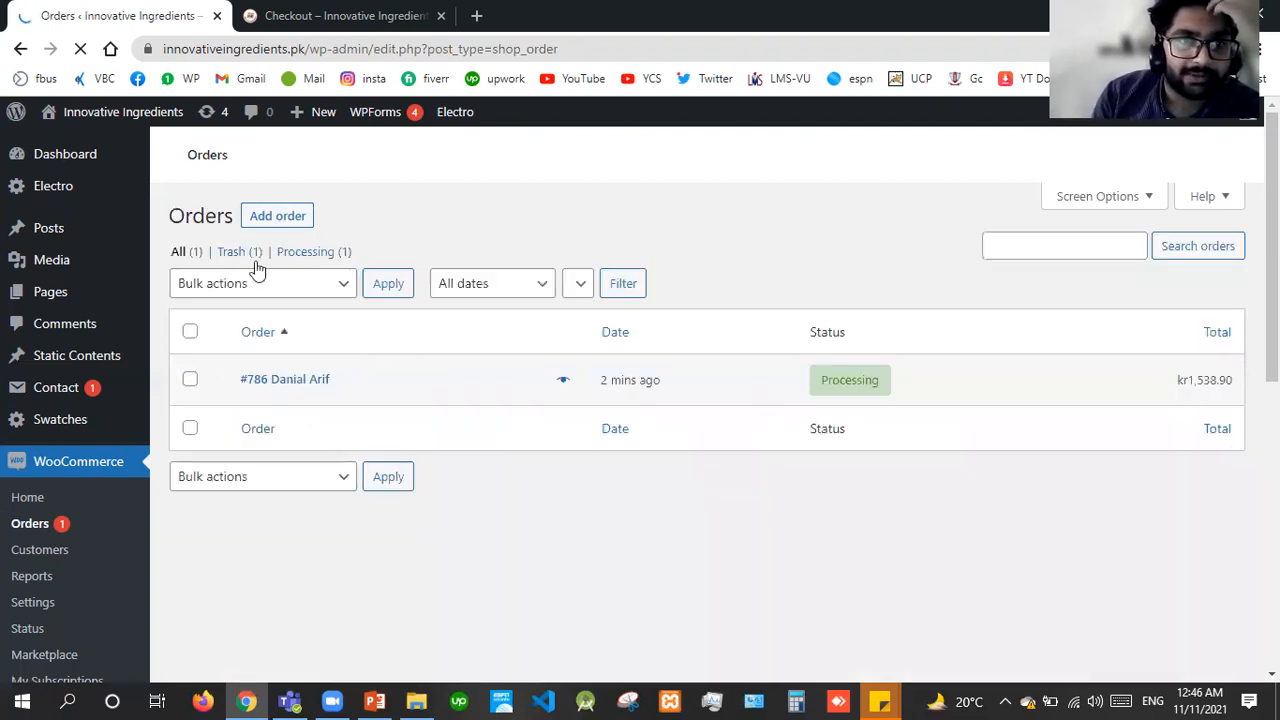
left_click(266, 387)
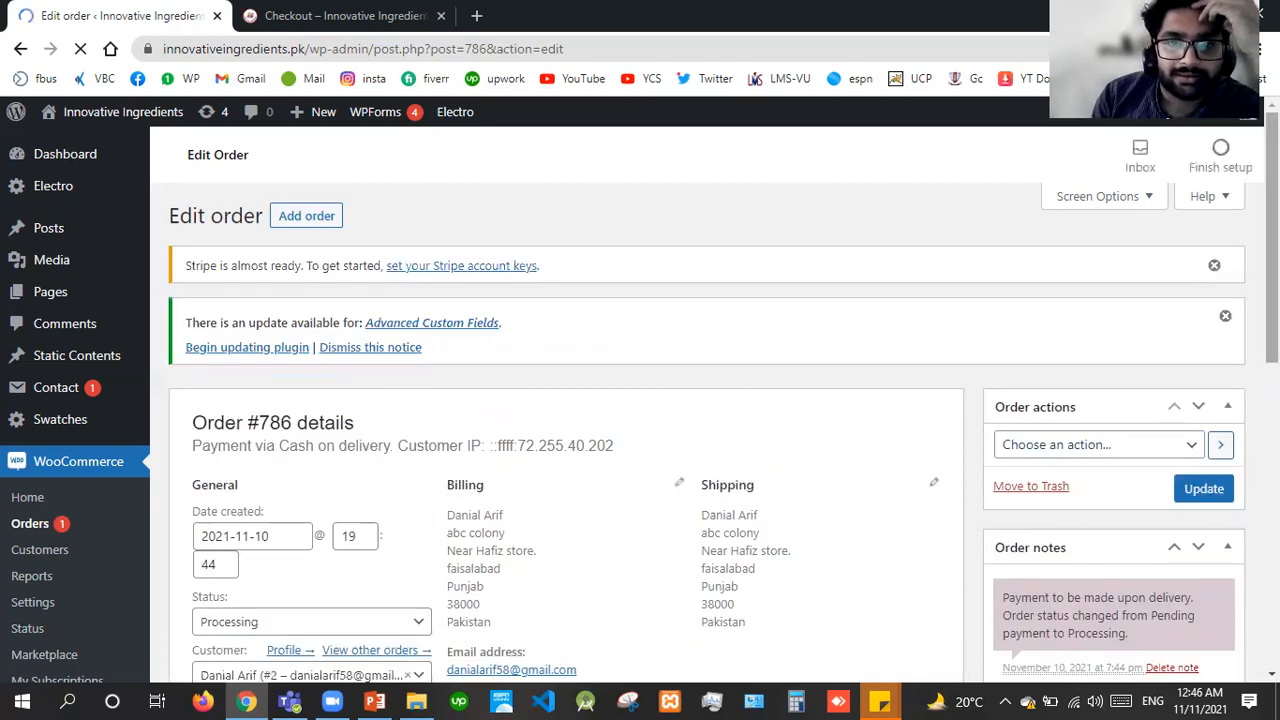
scroll(828, 422, "down", 4)
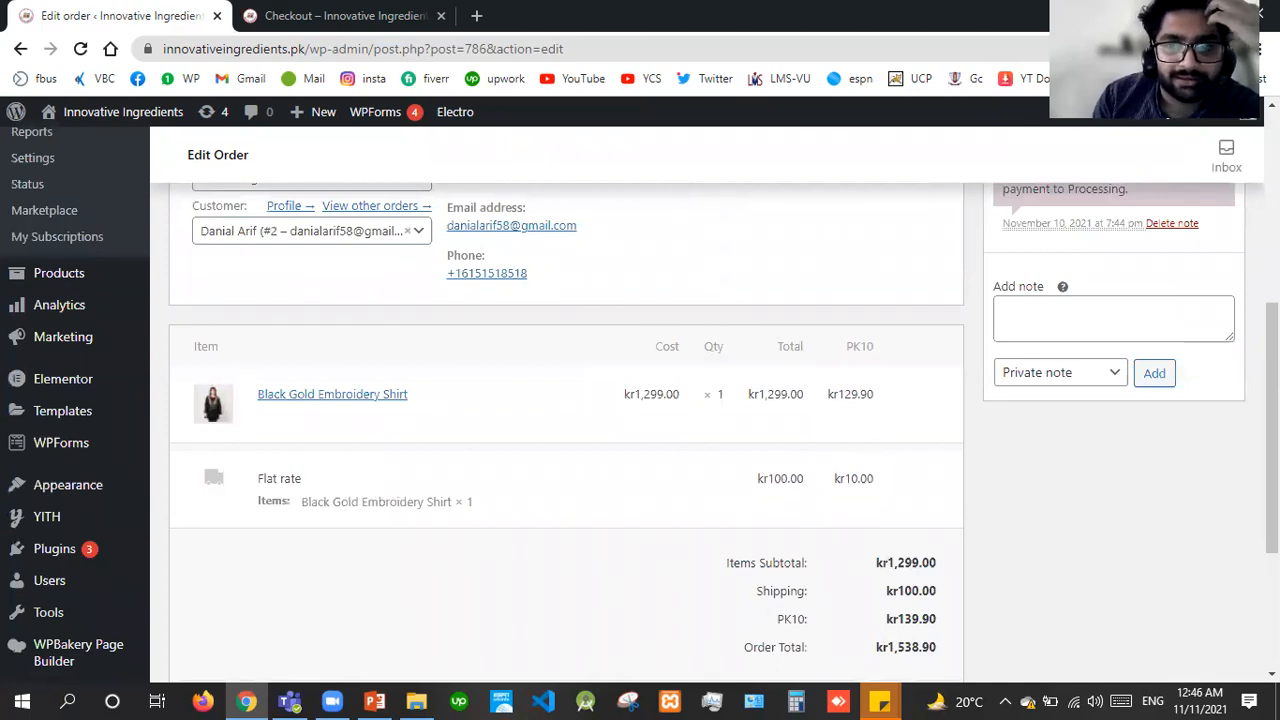
scroll(560, 420, "down", 3)
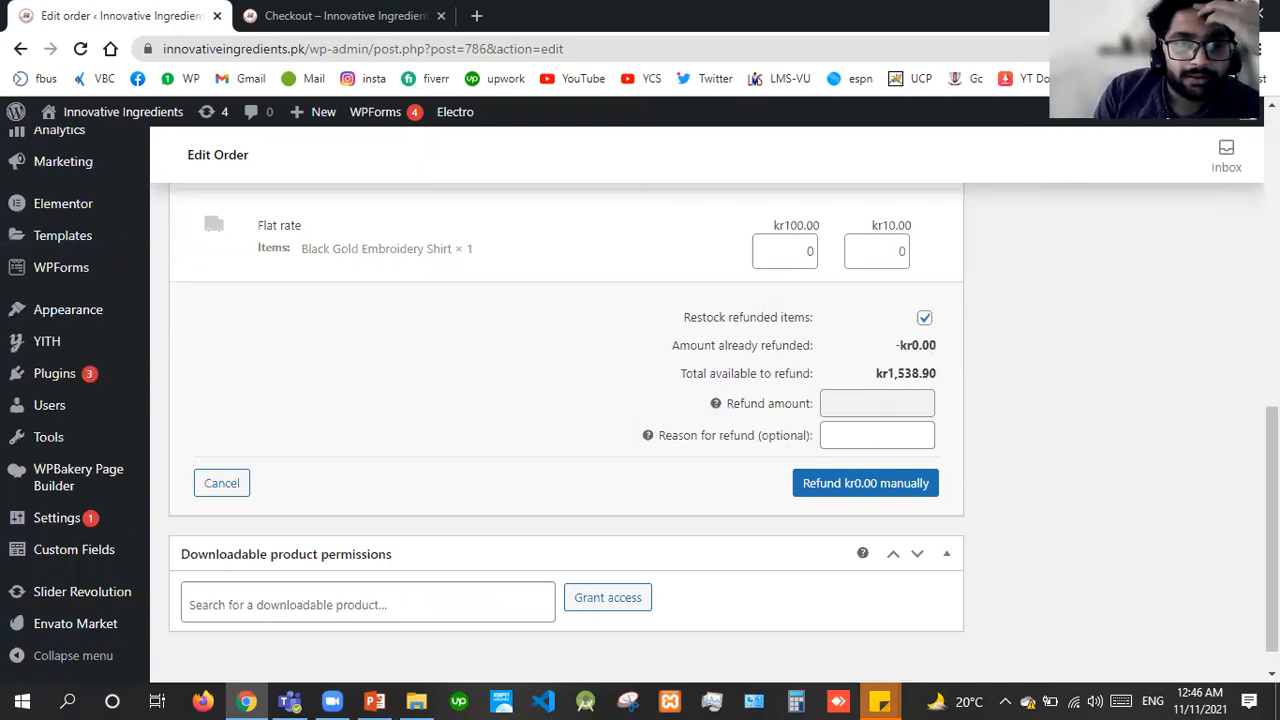
Set the type of the order's new note to Note to customer and make the empty note text ready for entry.
left_click_drag(1271, 530, 1271, 343)
left_click(1040, 498)
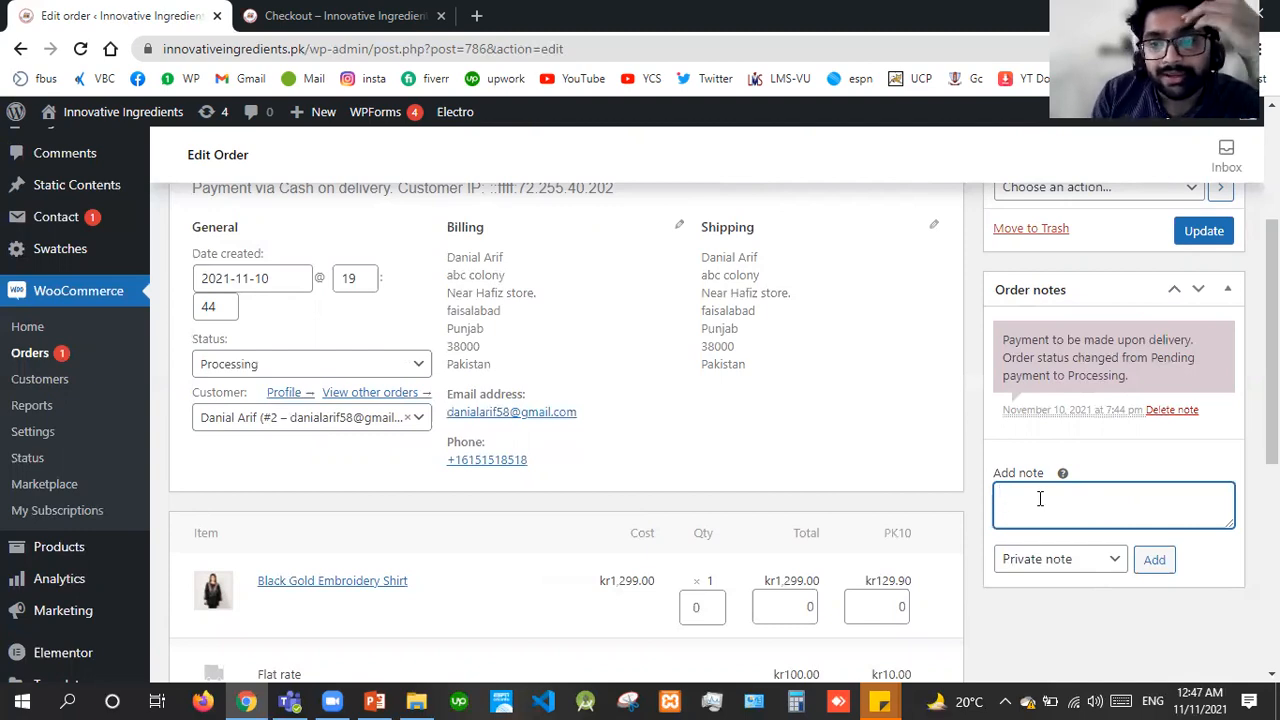
left_click(1108, 560)
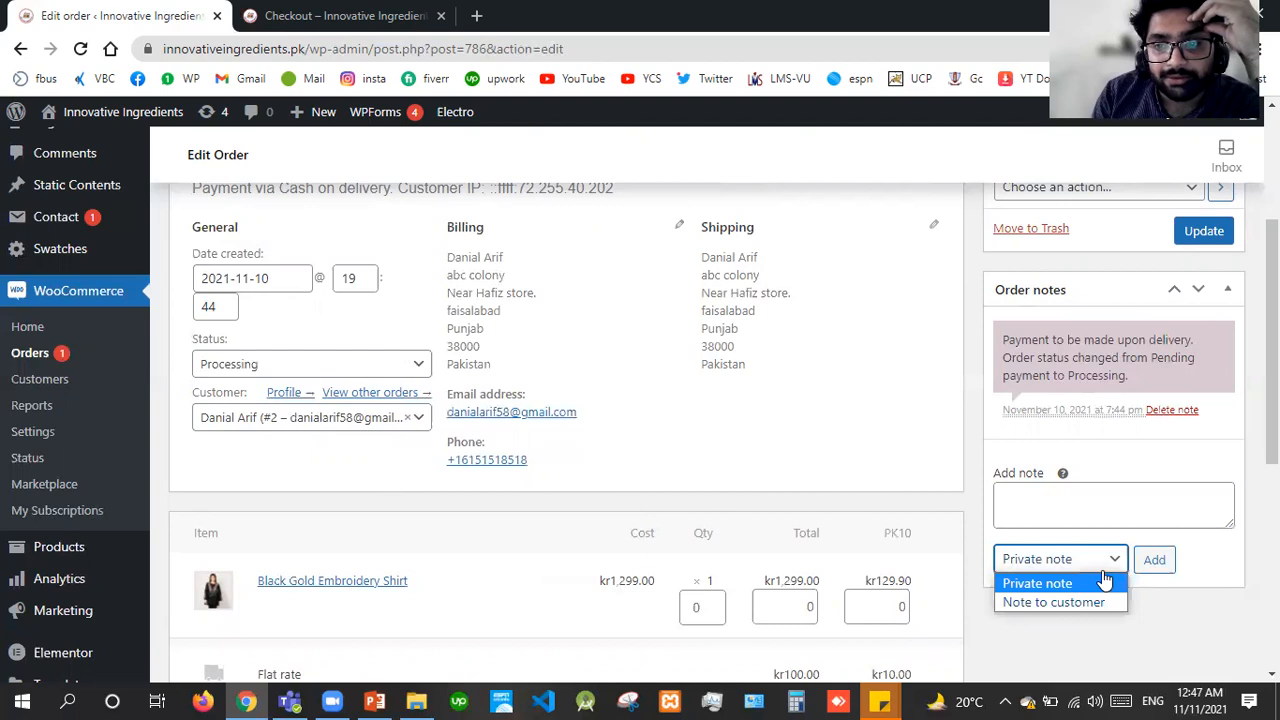
left_click(1061, 600)
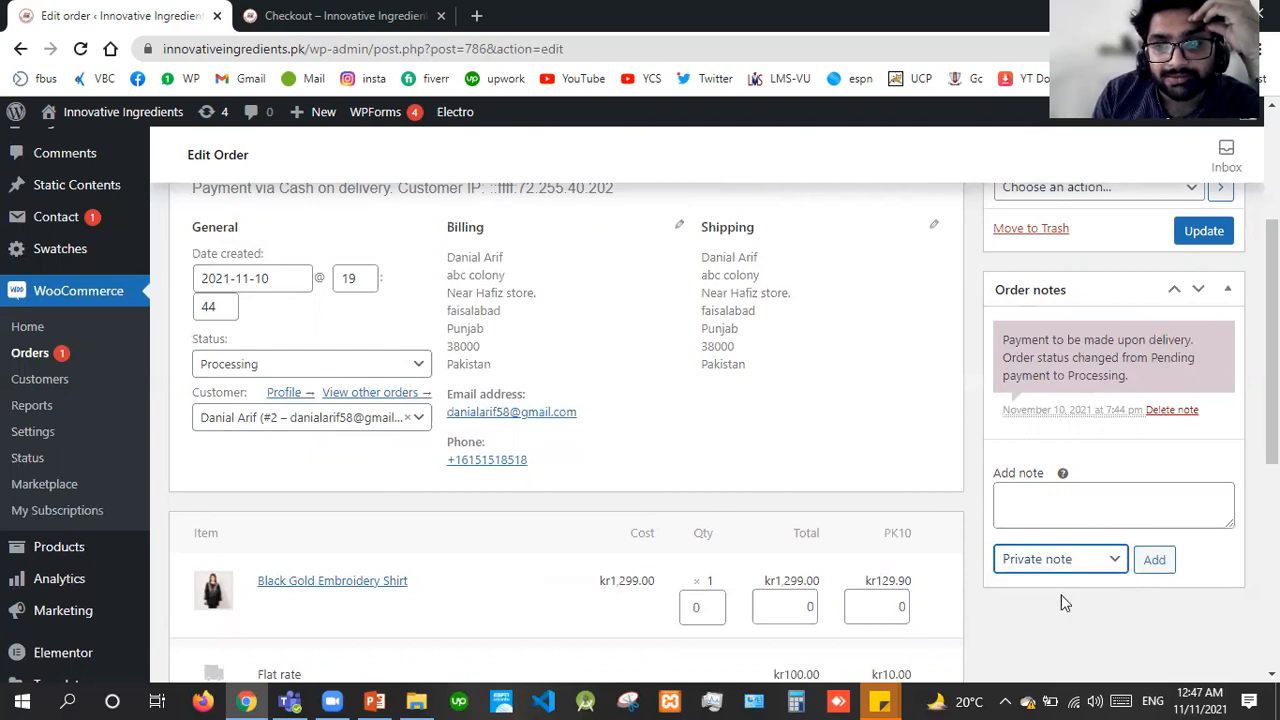
left_click(1064, 508)
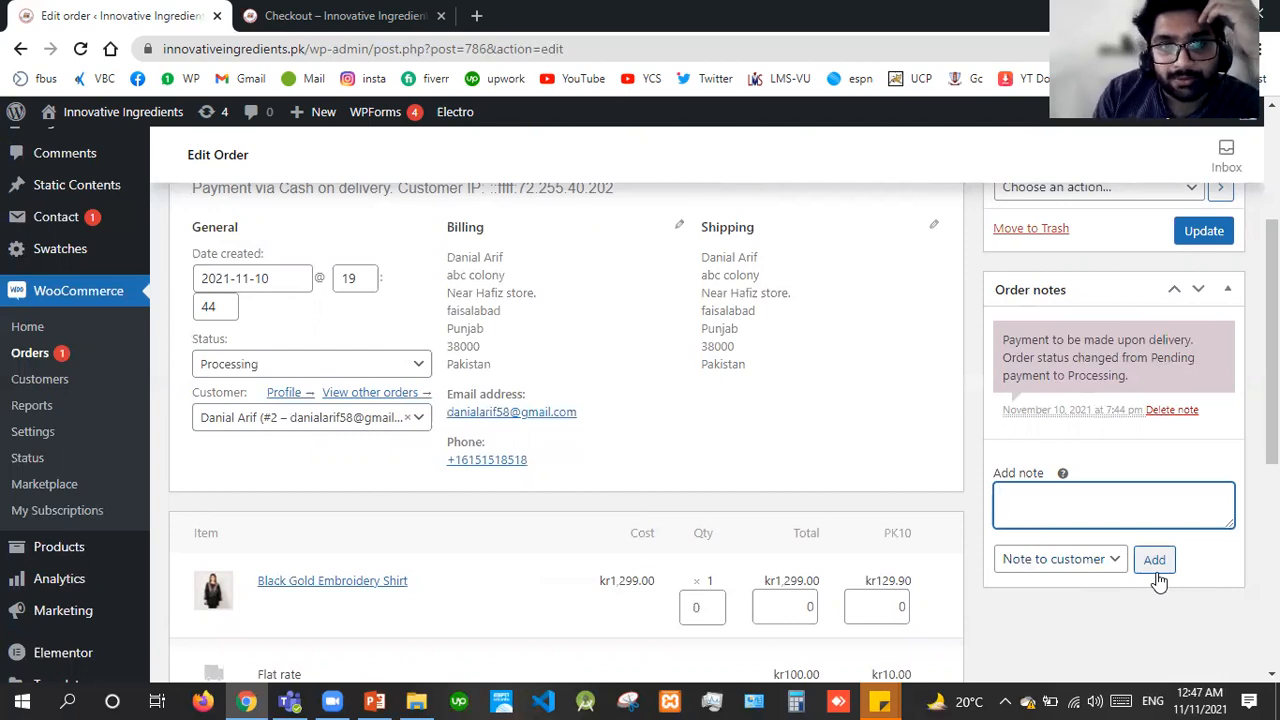
Examine the available order actions for this order without choosing one.
scroll(1006, 303, "up", 1)
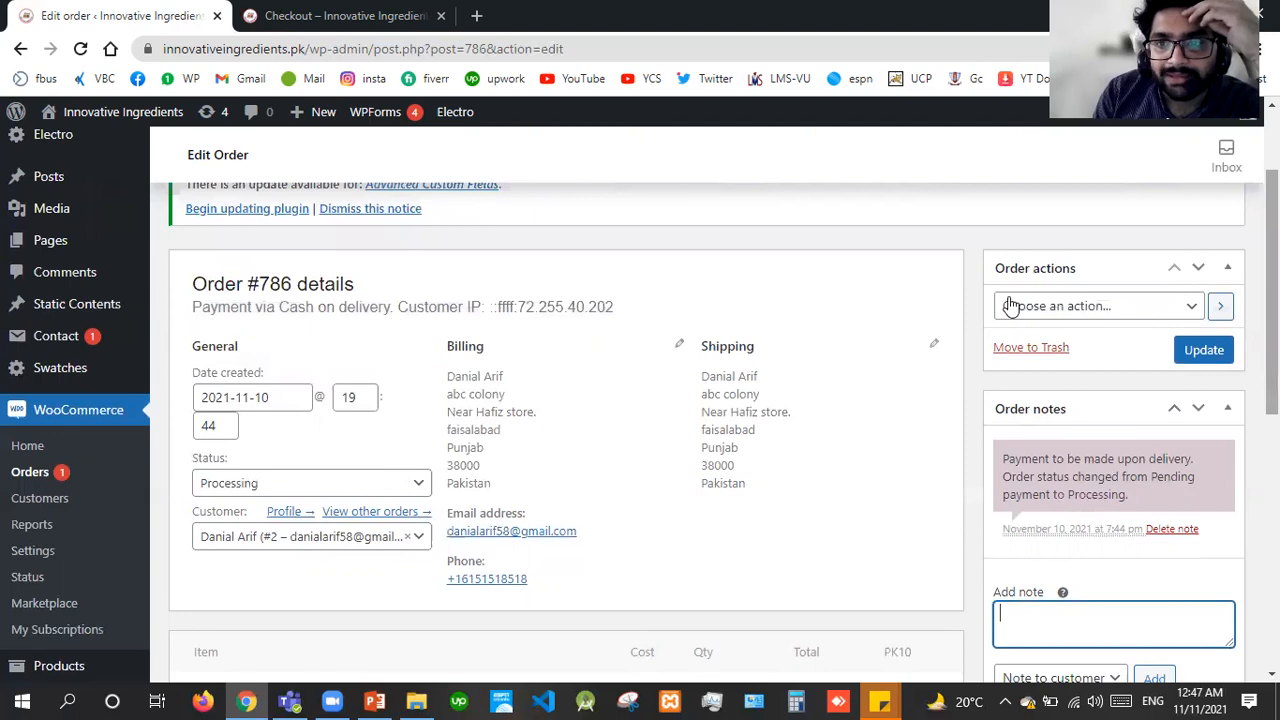
left_click(1040, 306)
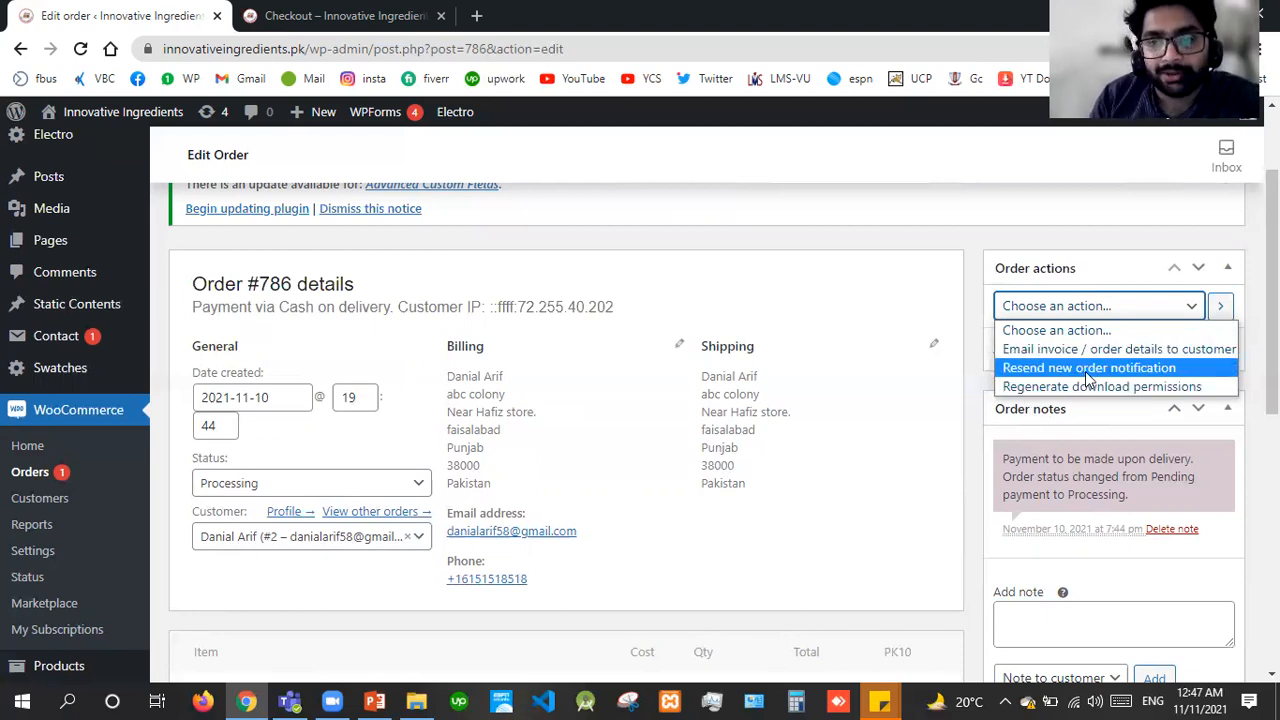
left_click(855, 417)
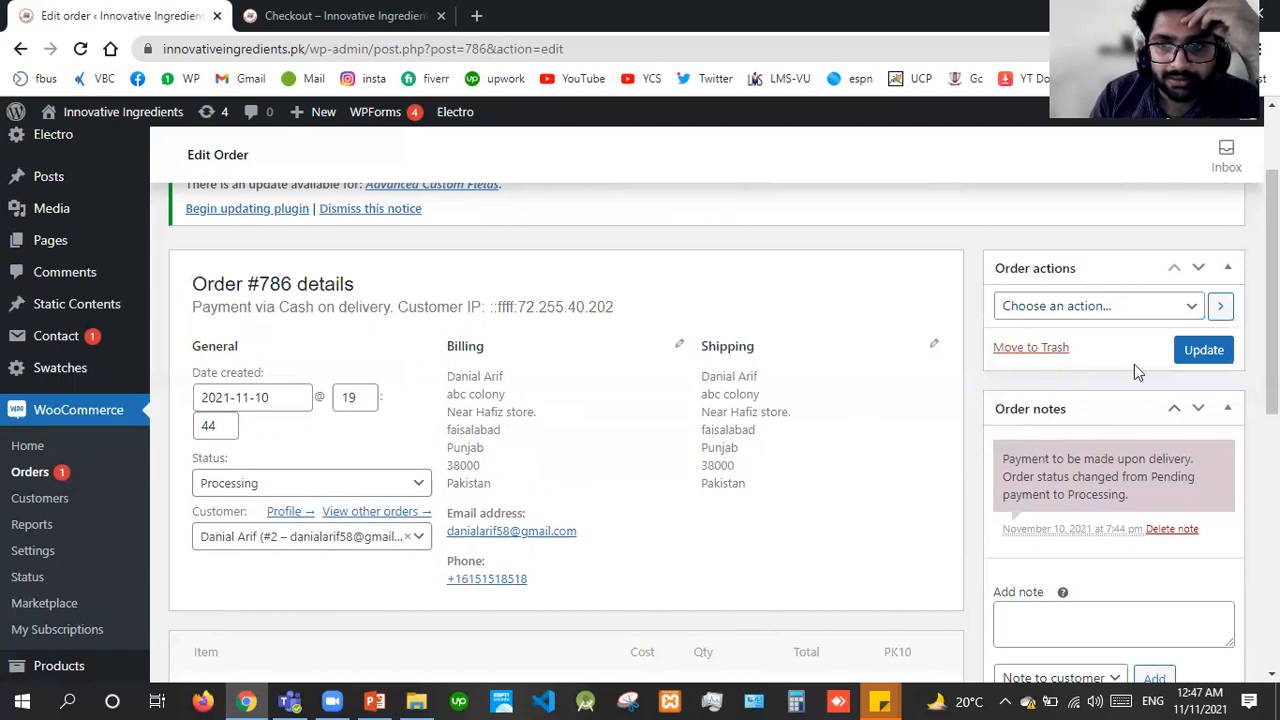
Review all the status options offered for the order without choosing a different status.
left_click(286, 491)
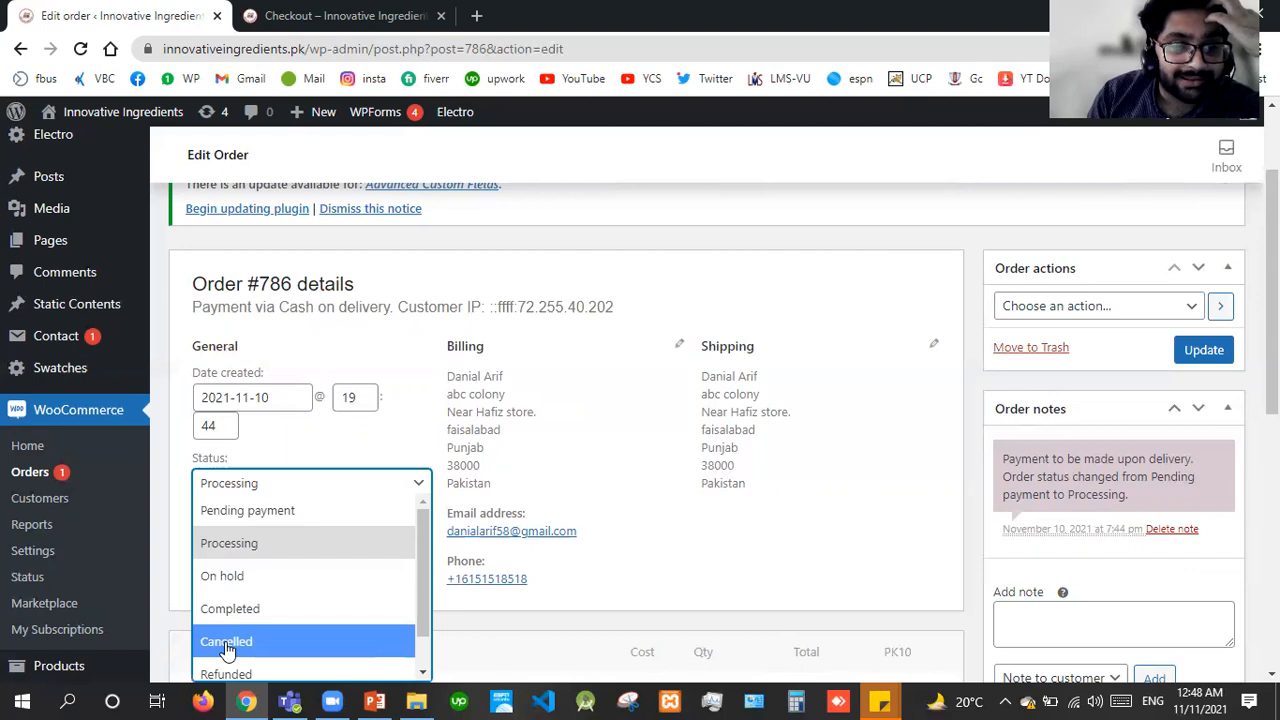
scroll(228, 650, "down", 1)
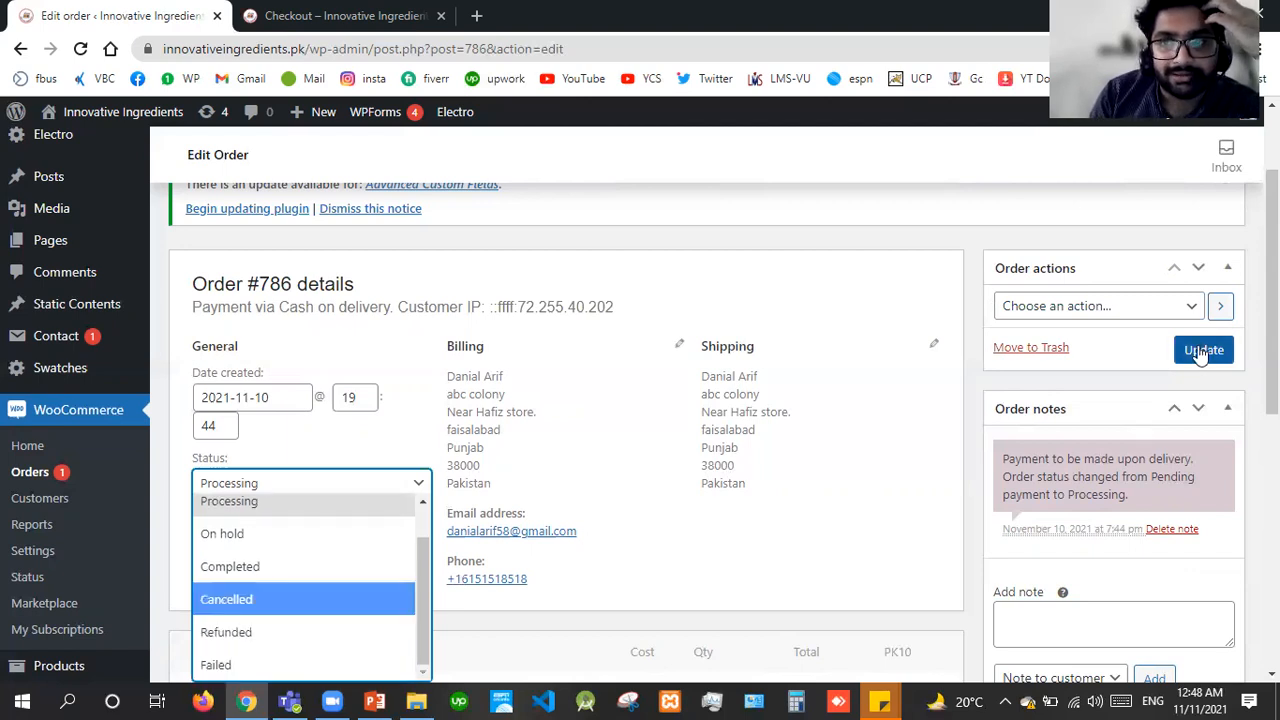
left_click_drag(1272, 345, 1272, 364)
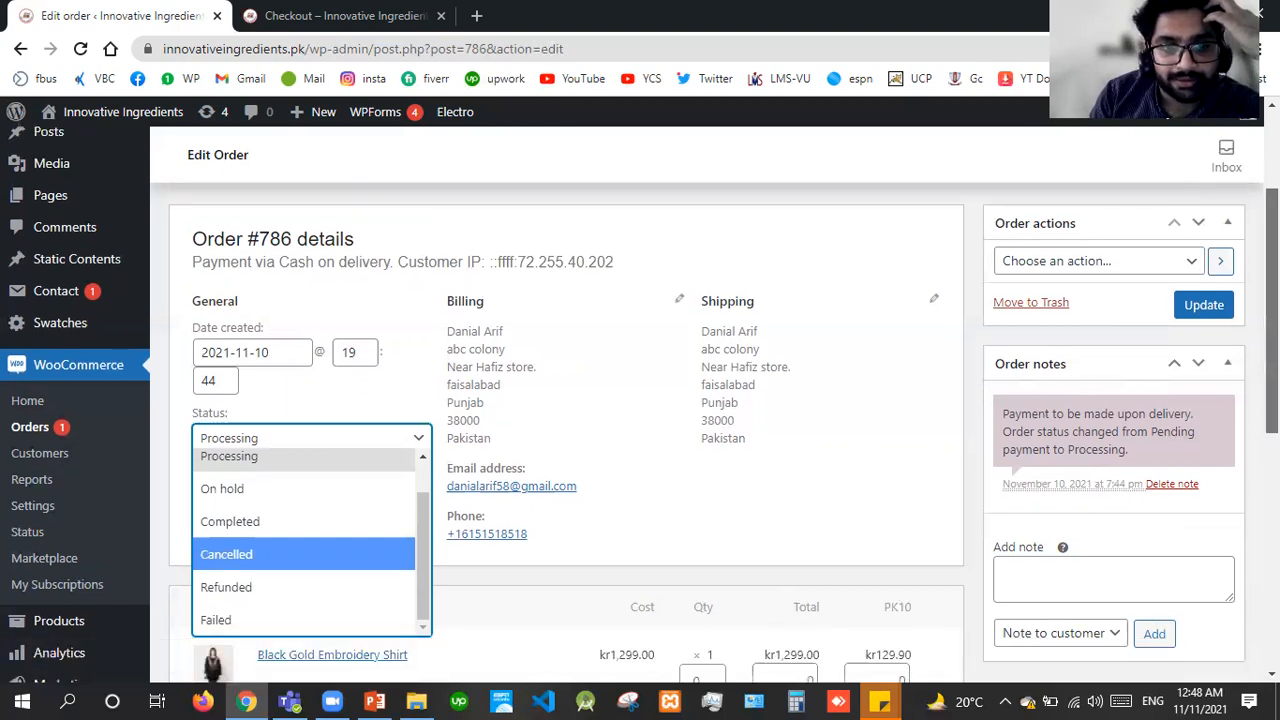